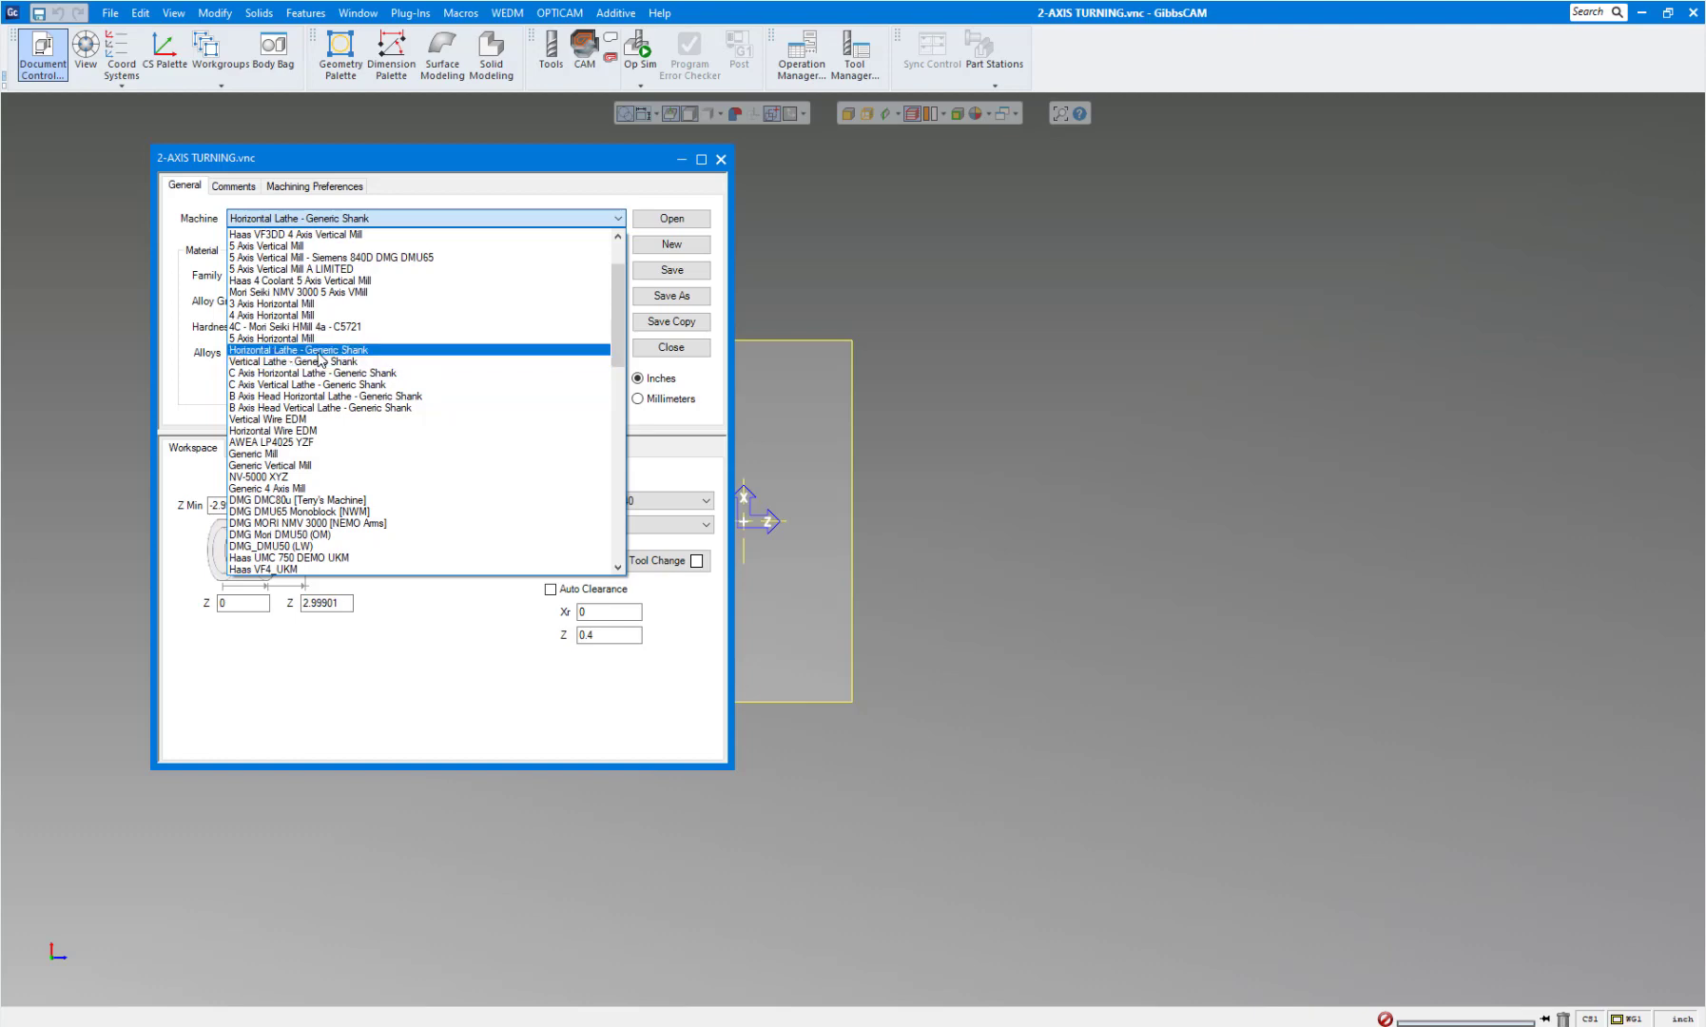
Assign the Horizontal Lathe - Generic Shank machine to the 2-AXIS TURNING part and close the document settings.
click(319, 352)
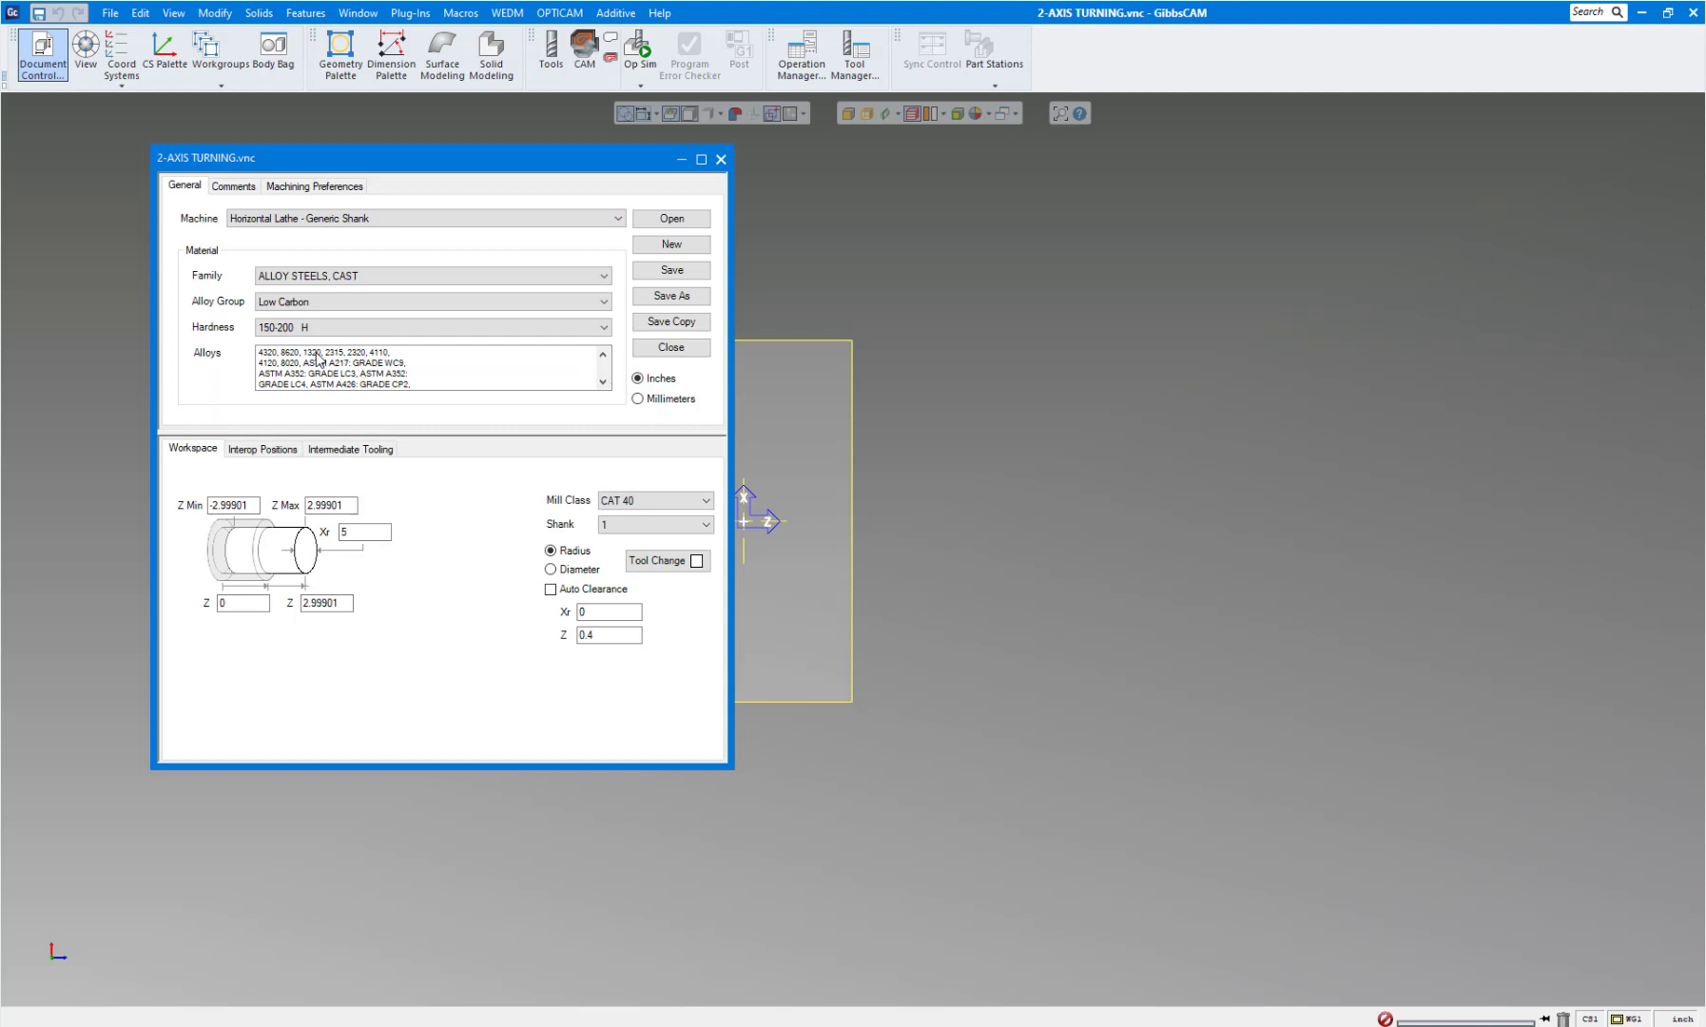
click(721, 159)
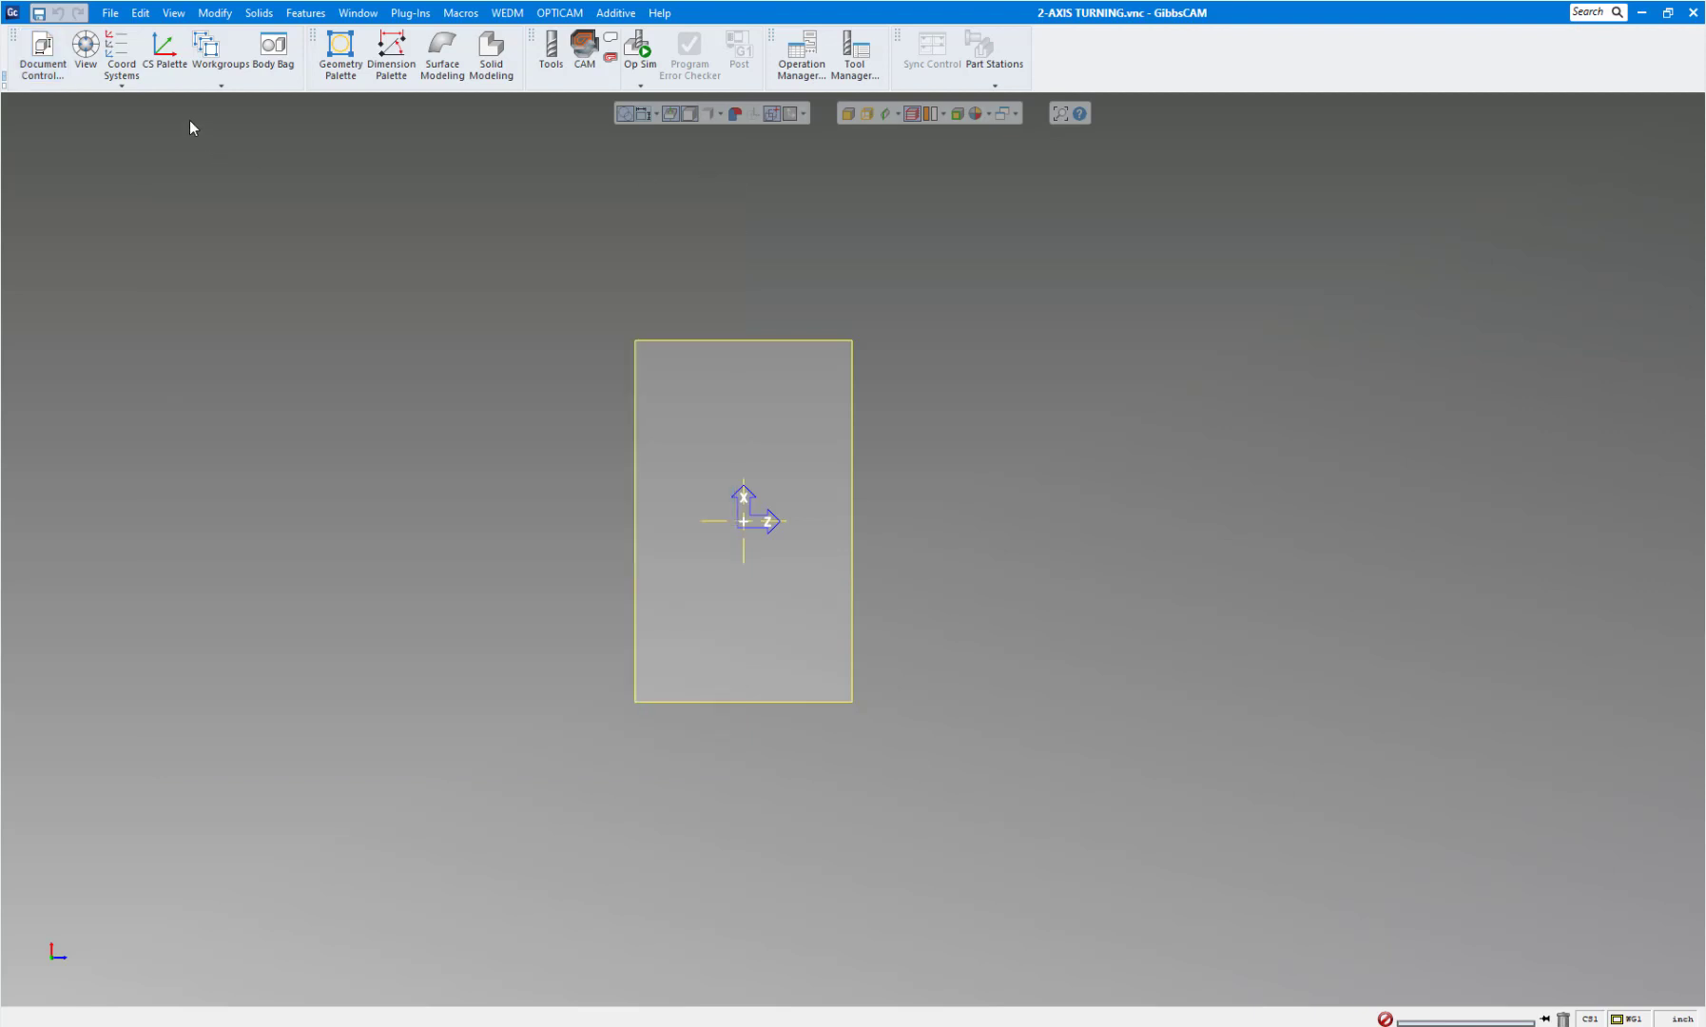
Import the SolidWorks file Lathe Part 5.SLDPRT from the Production Turning folder and deselect the imported body.
click(110, 13)
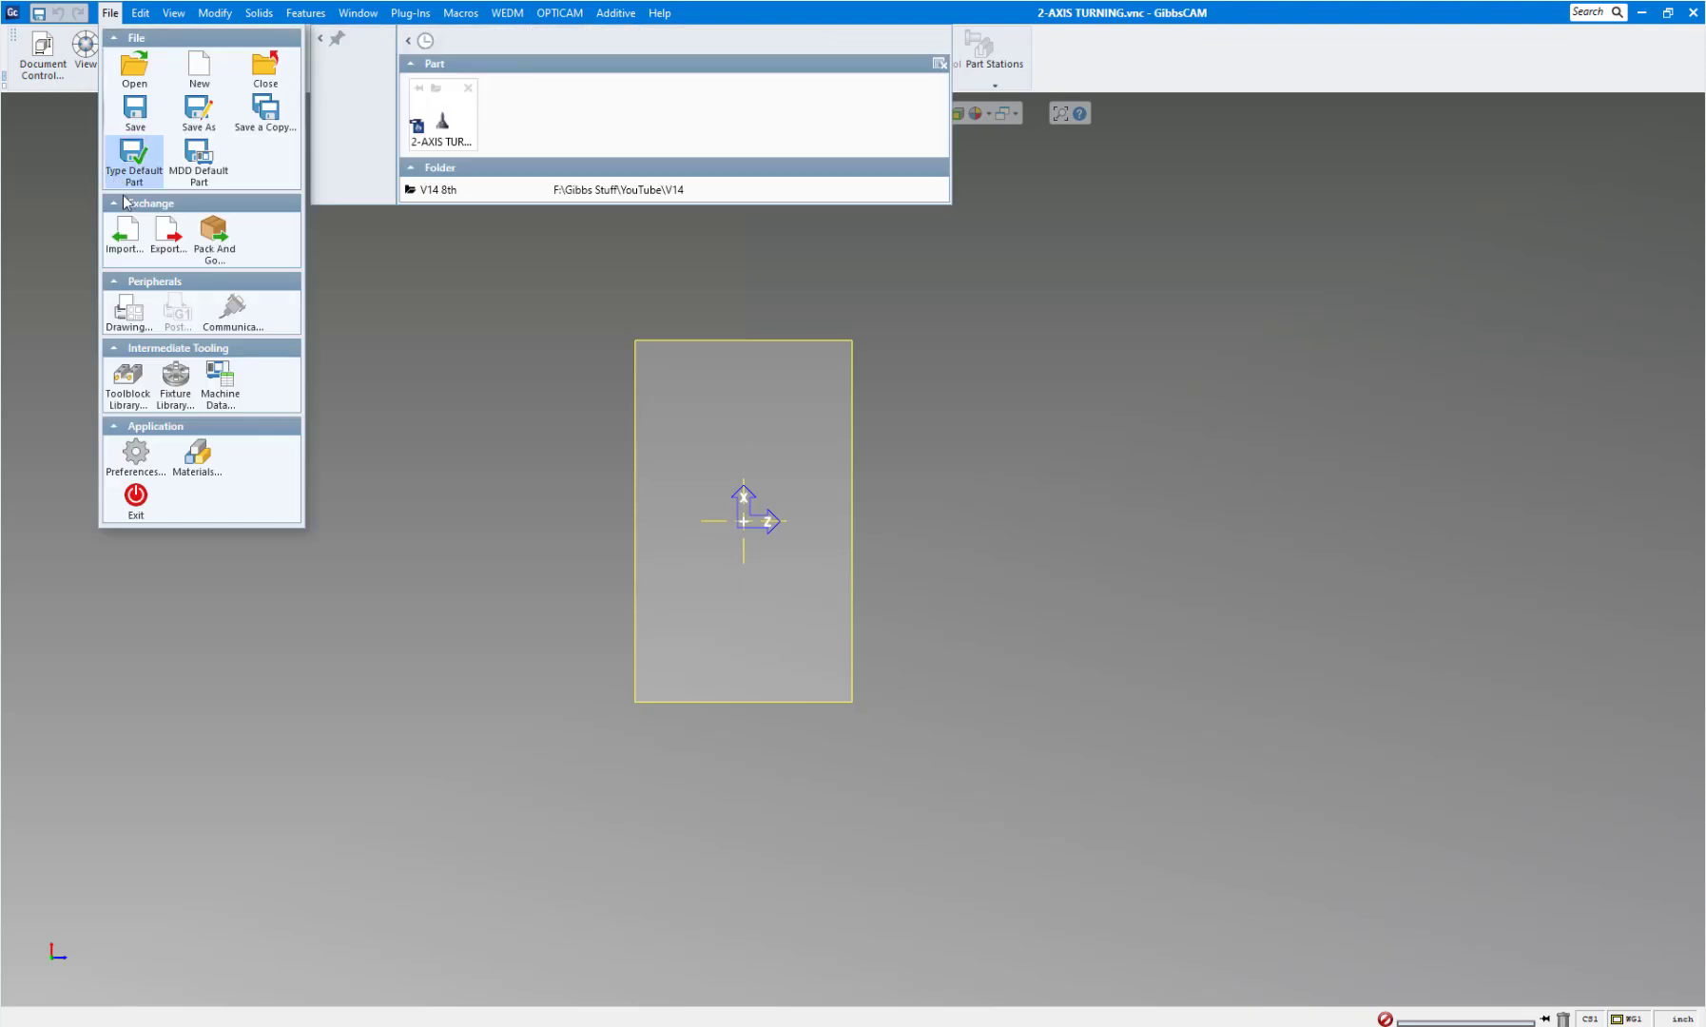
click(130, 232)
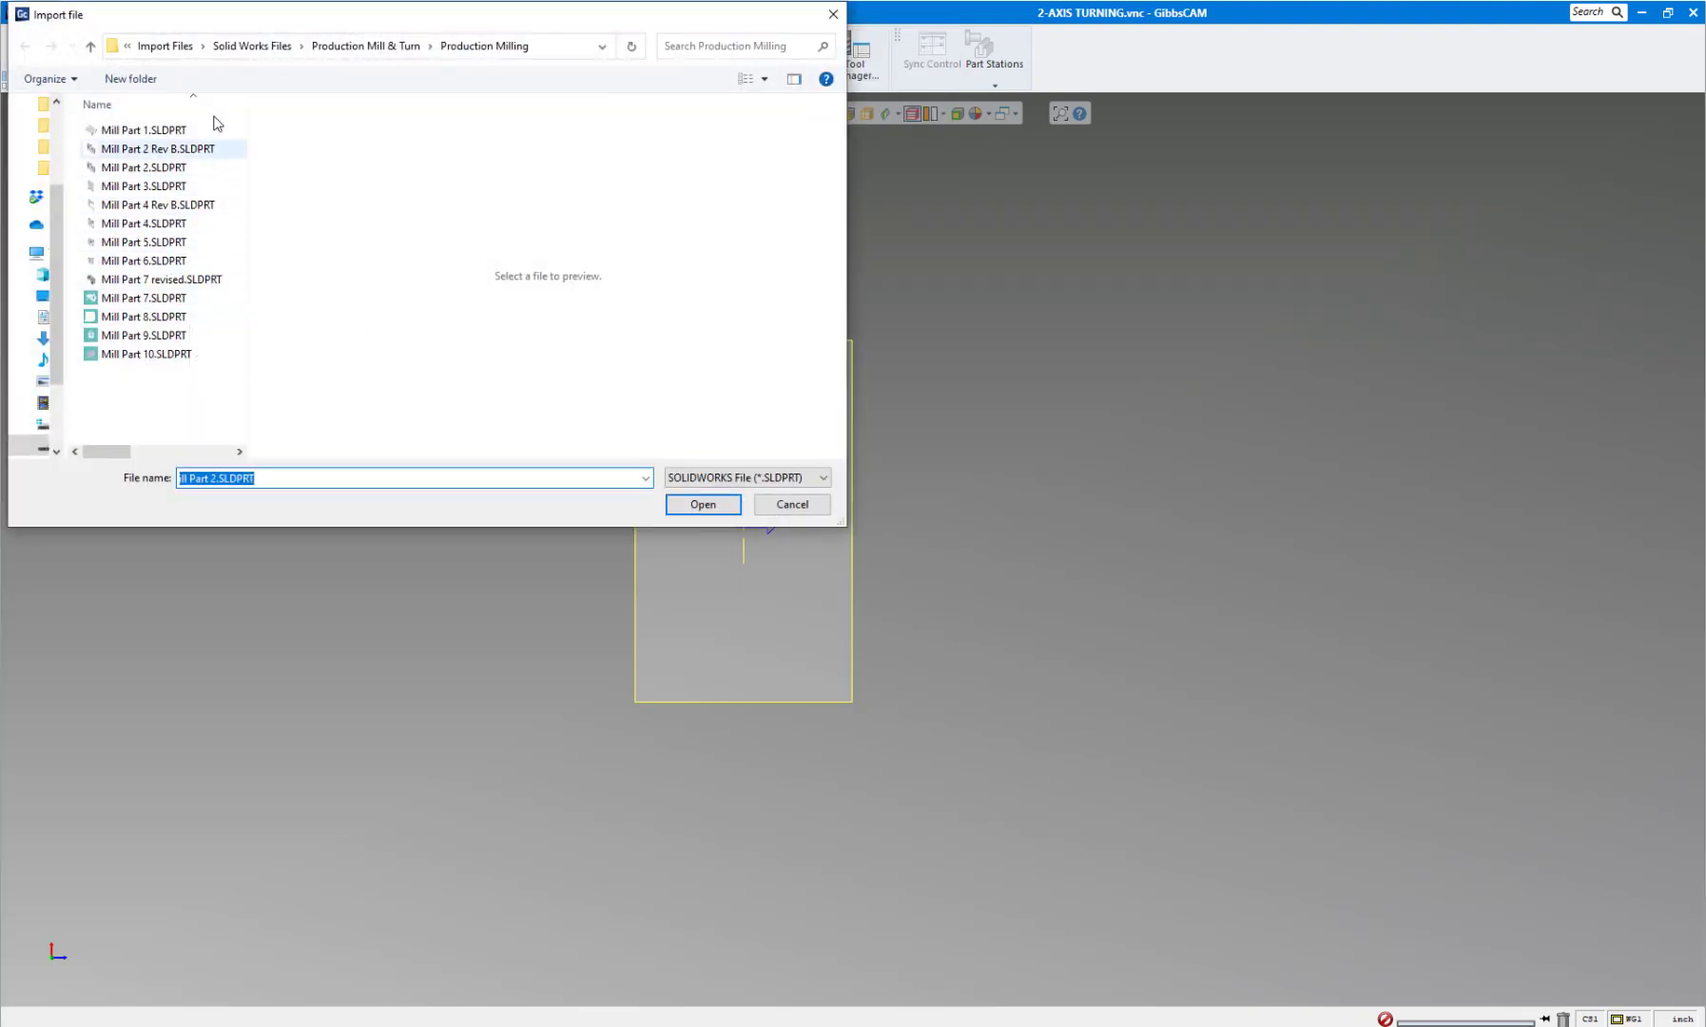
click(380, 45)
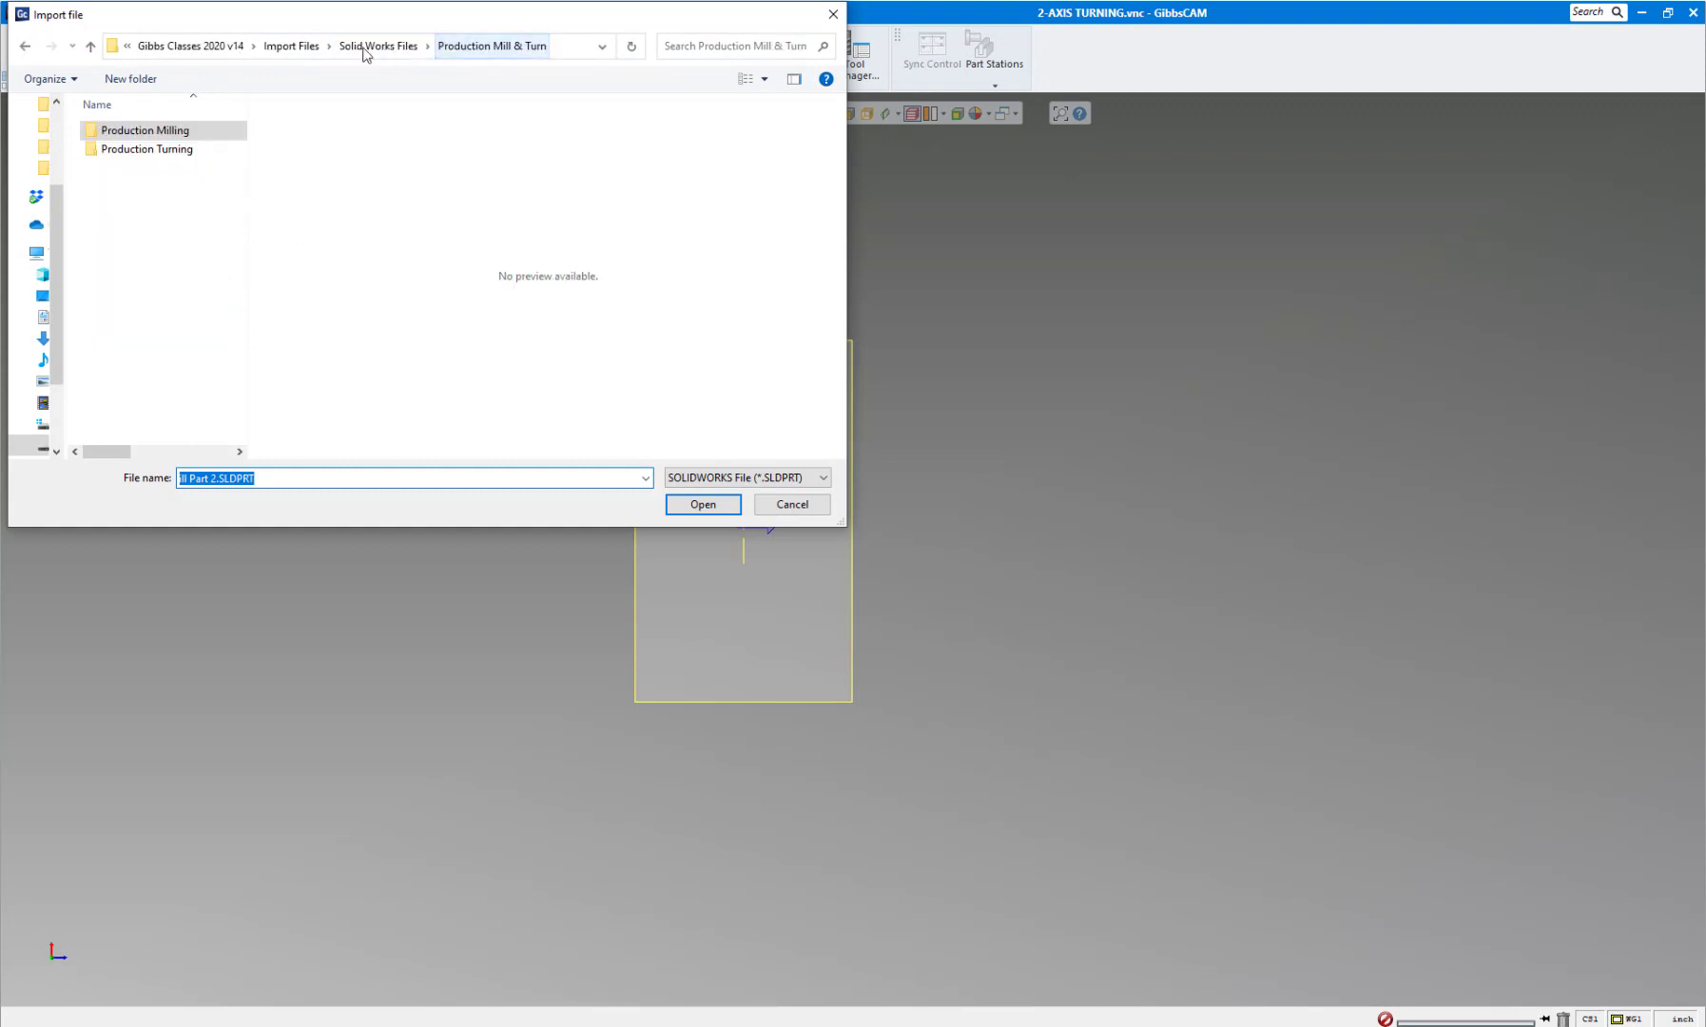
double_click(146, 150)
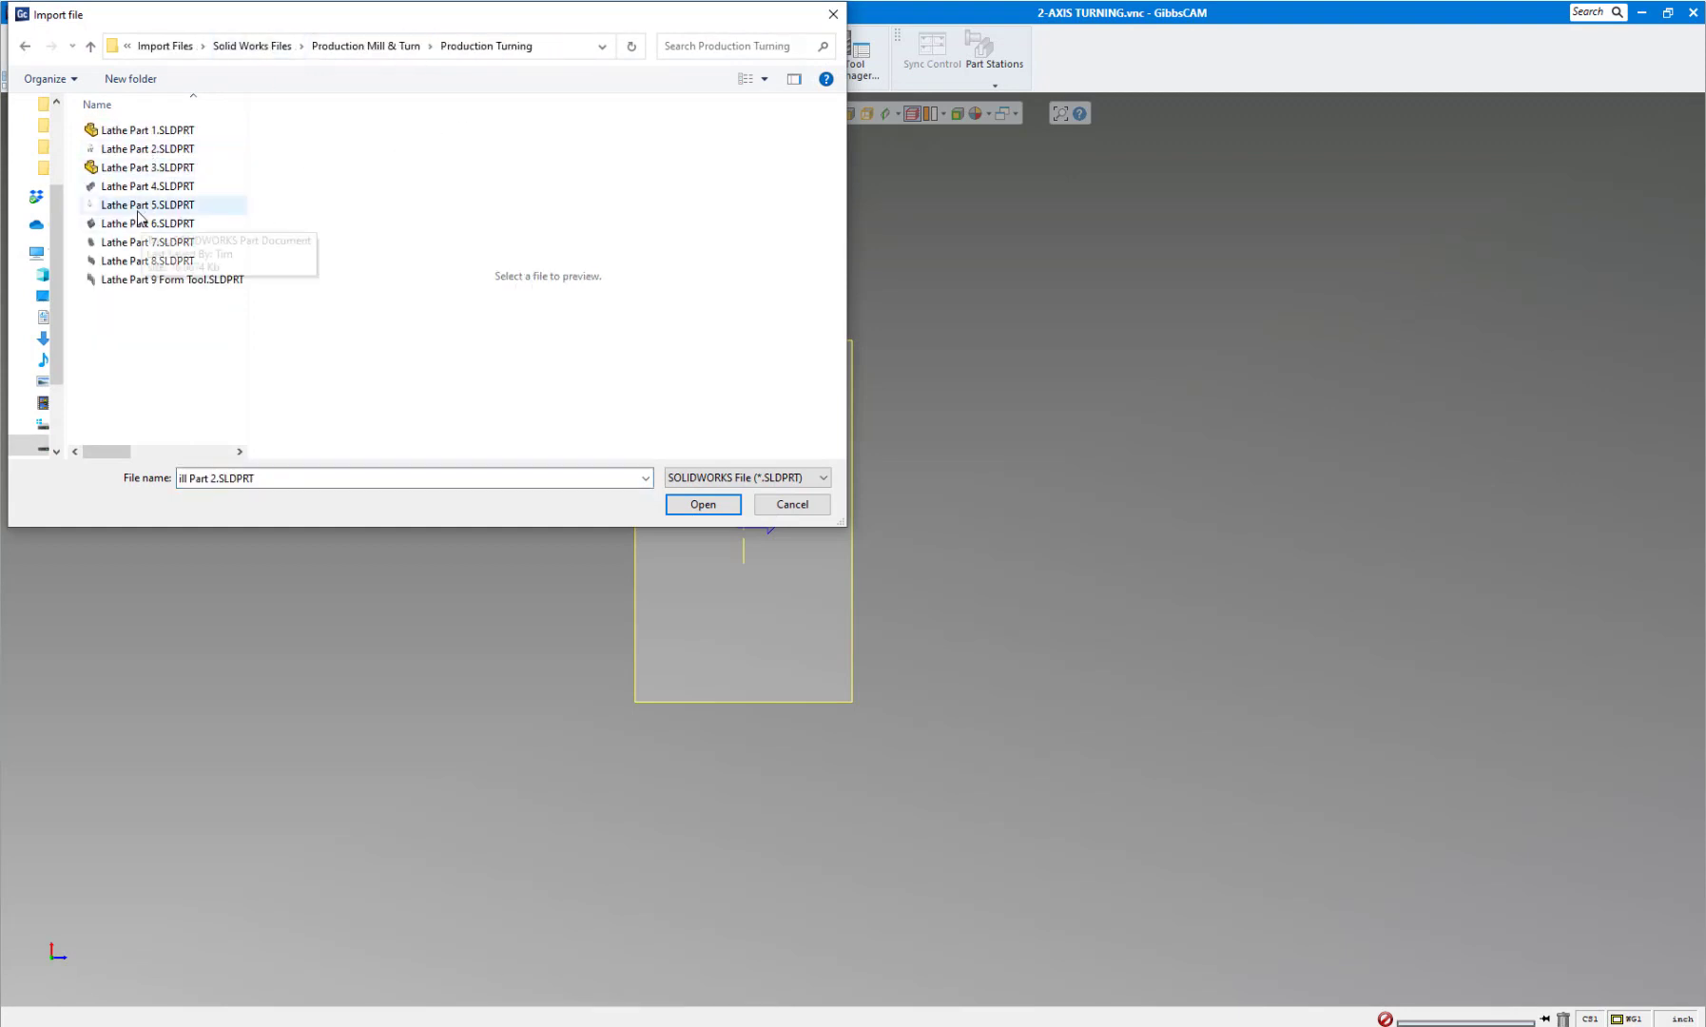
click(136, 207)
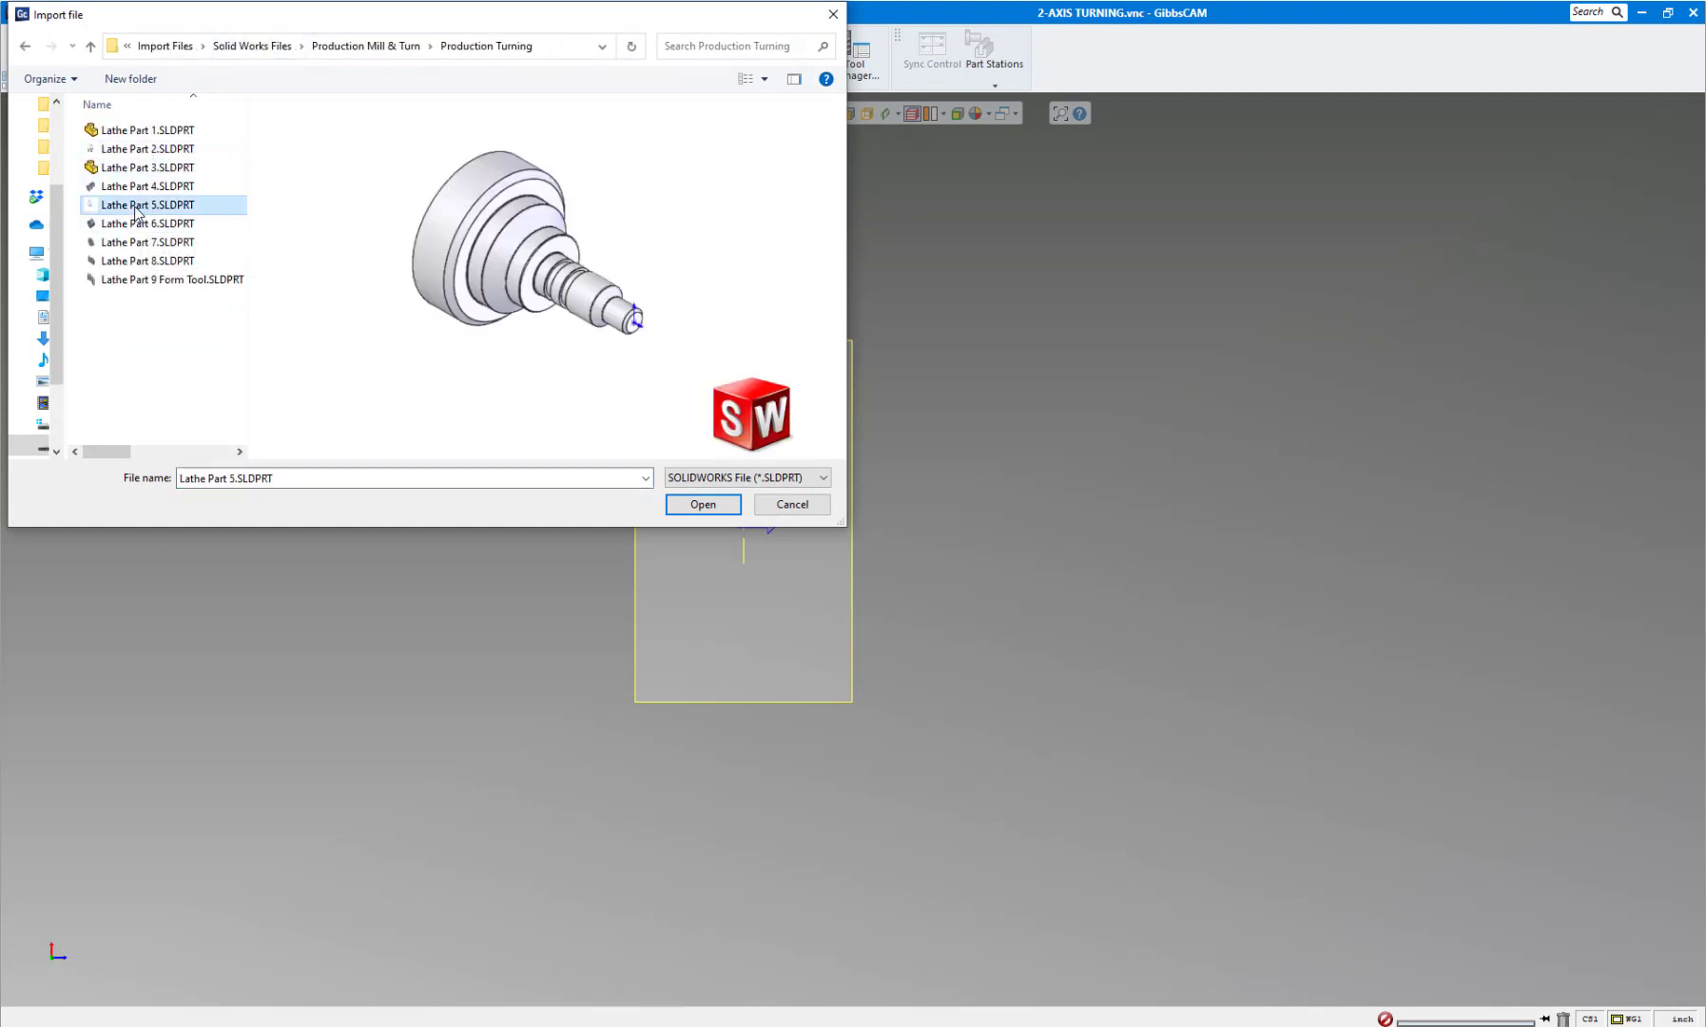
click(689, 512)
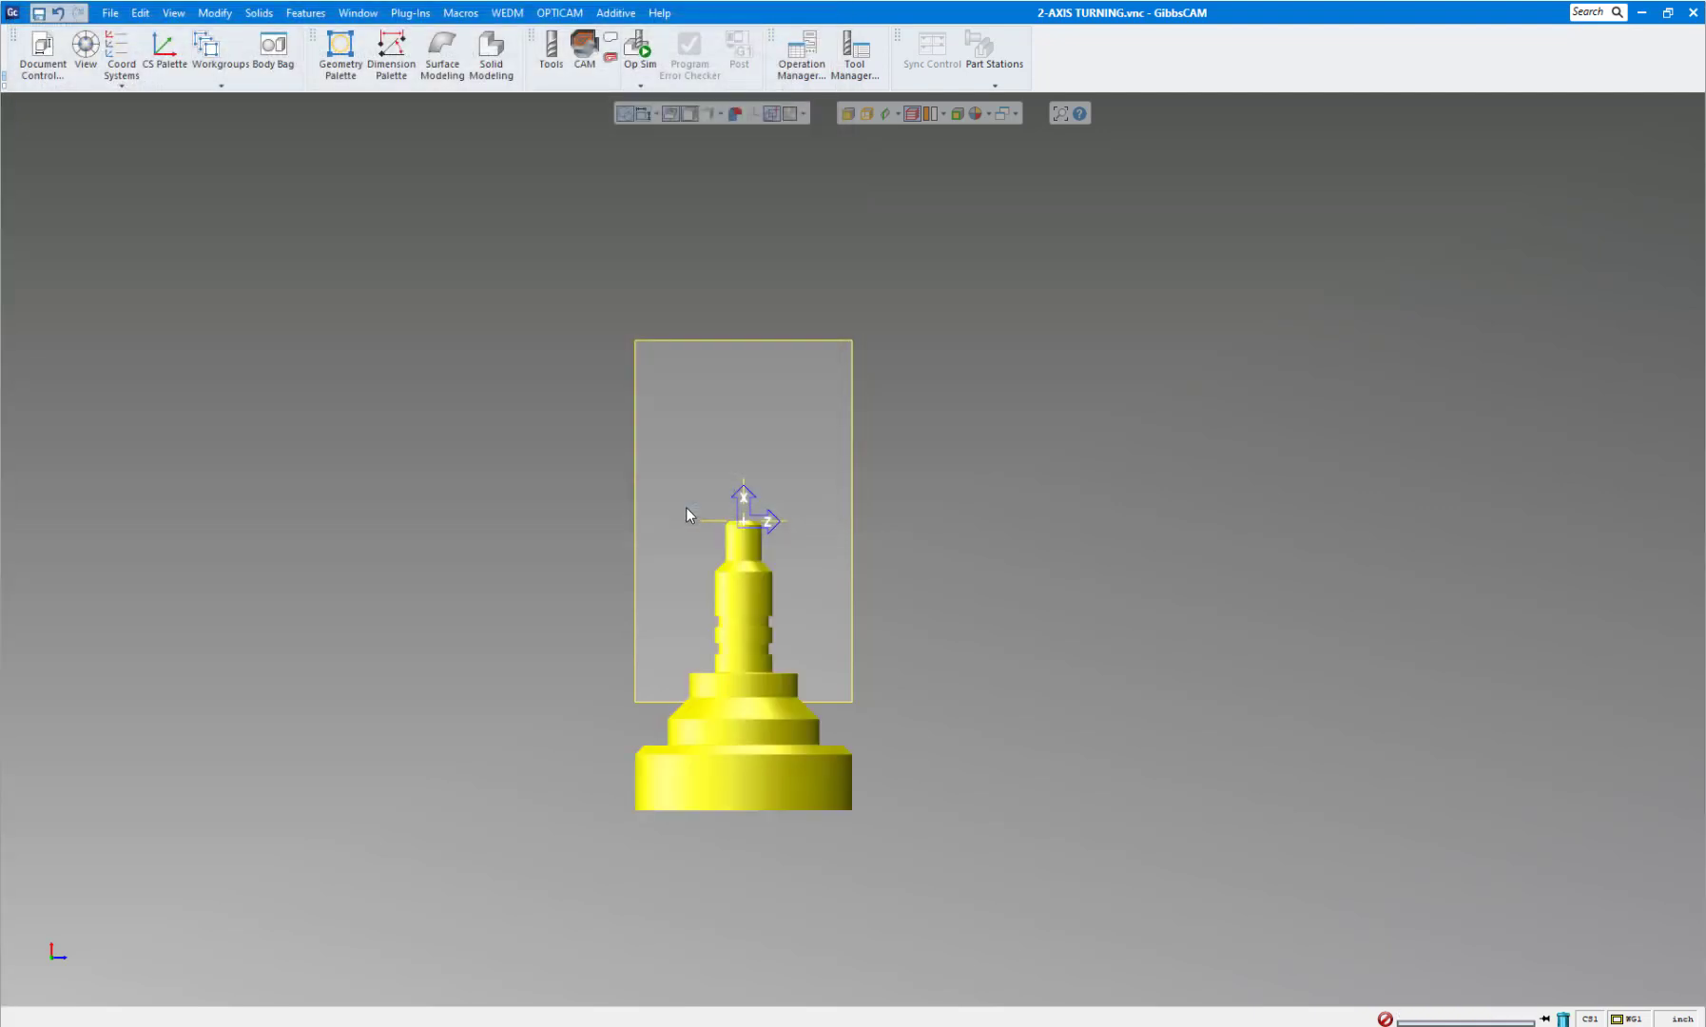
click(997, 779)
Move the part origin to Z 0, Xr -3, Y 0.
scroll(947, 863, up, 4)
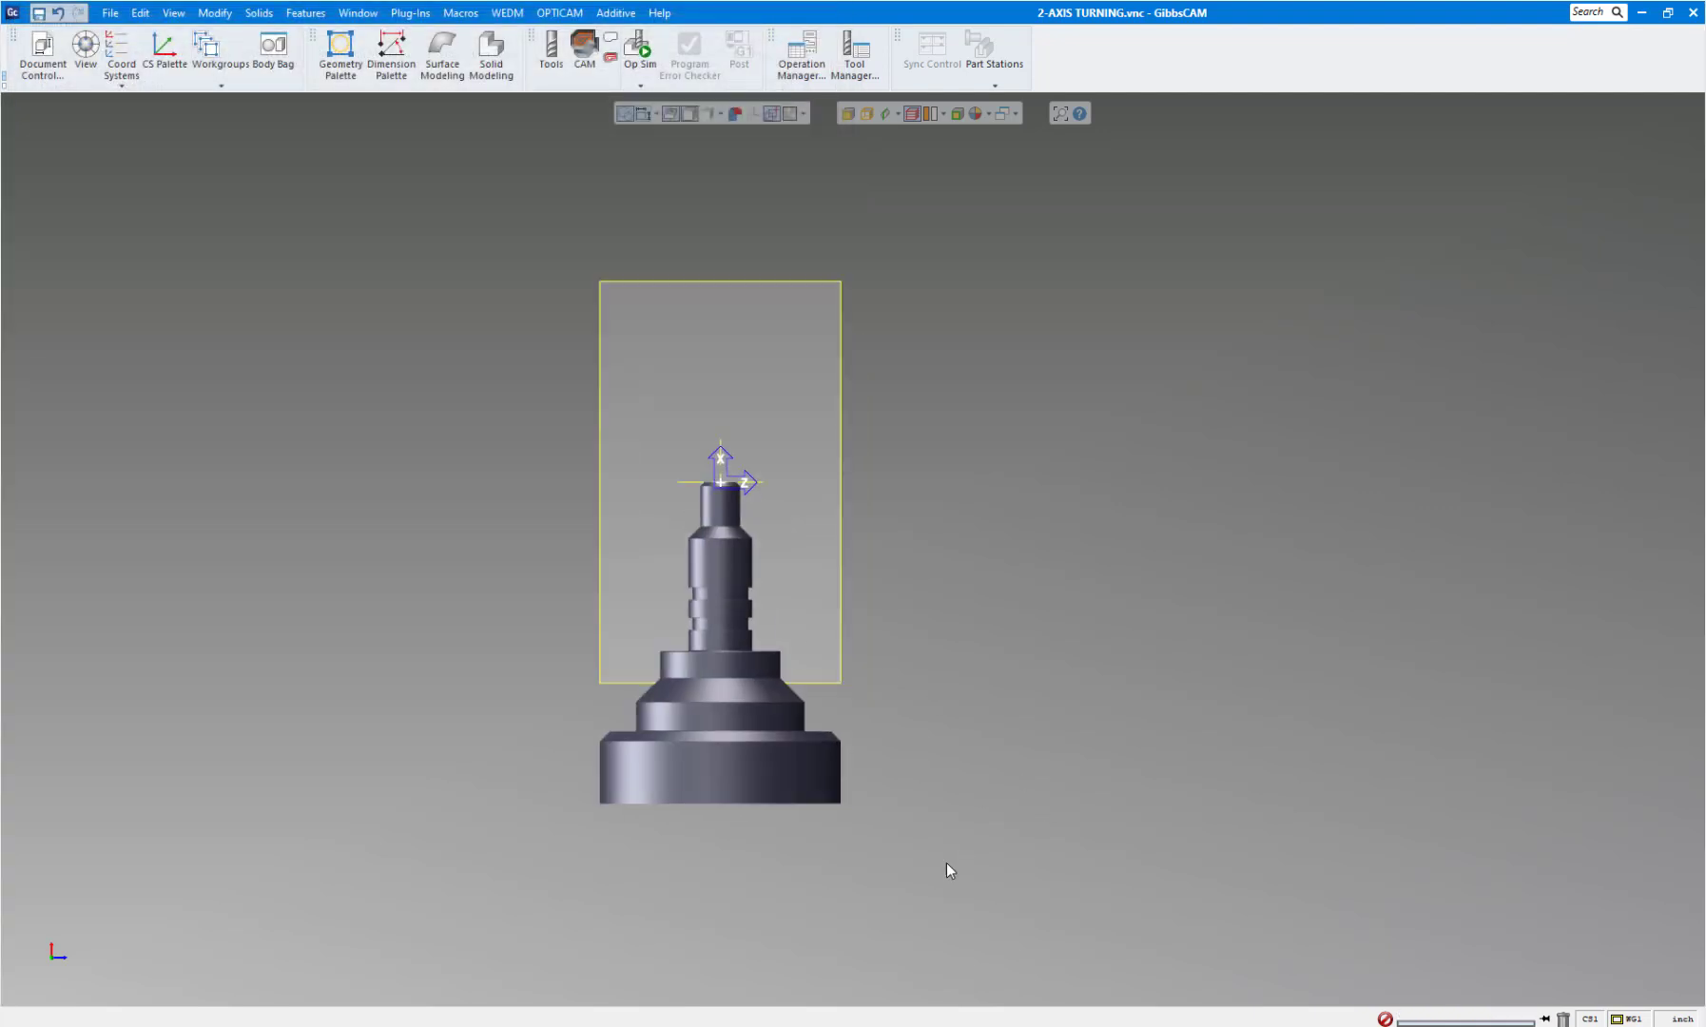
scroll(767, 723, down, 3)
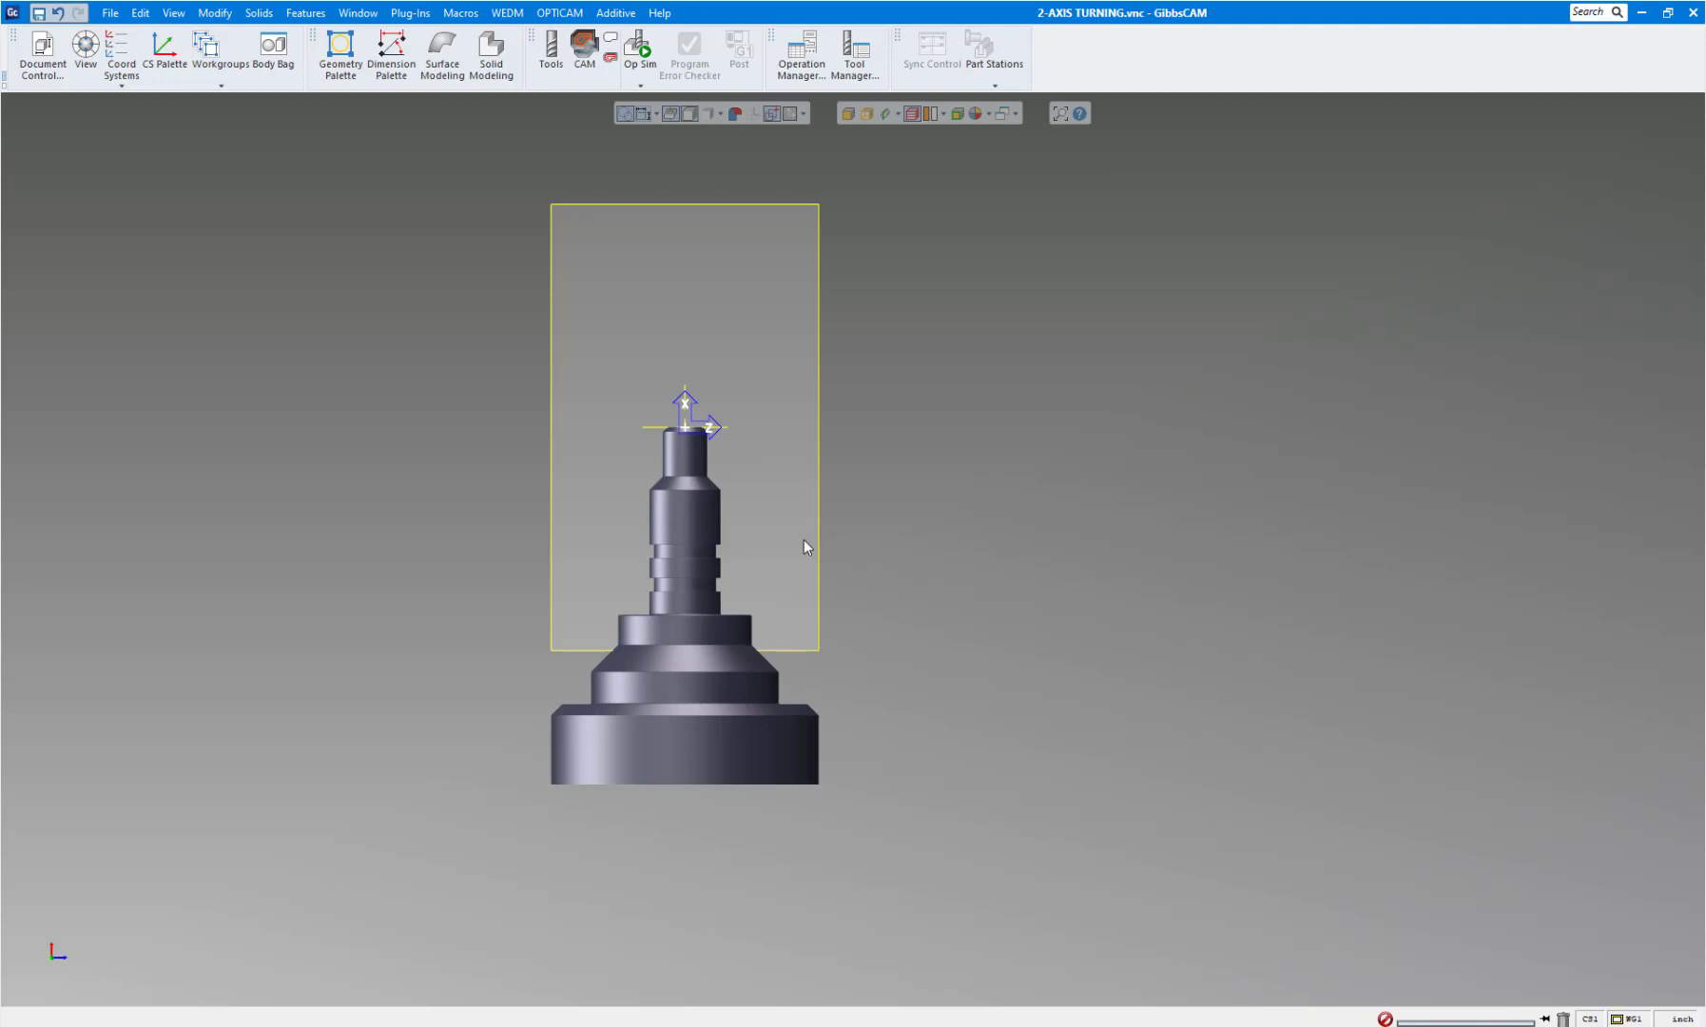
click(209, 17)
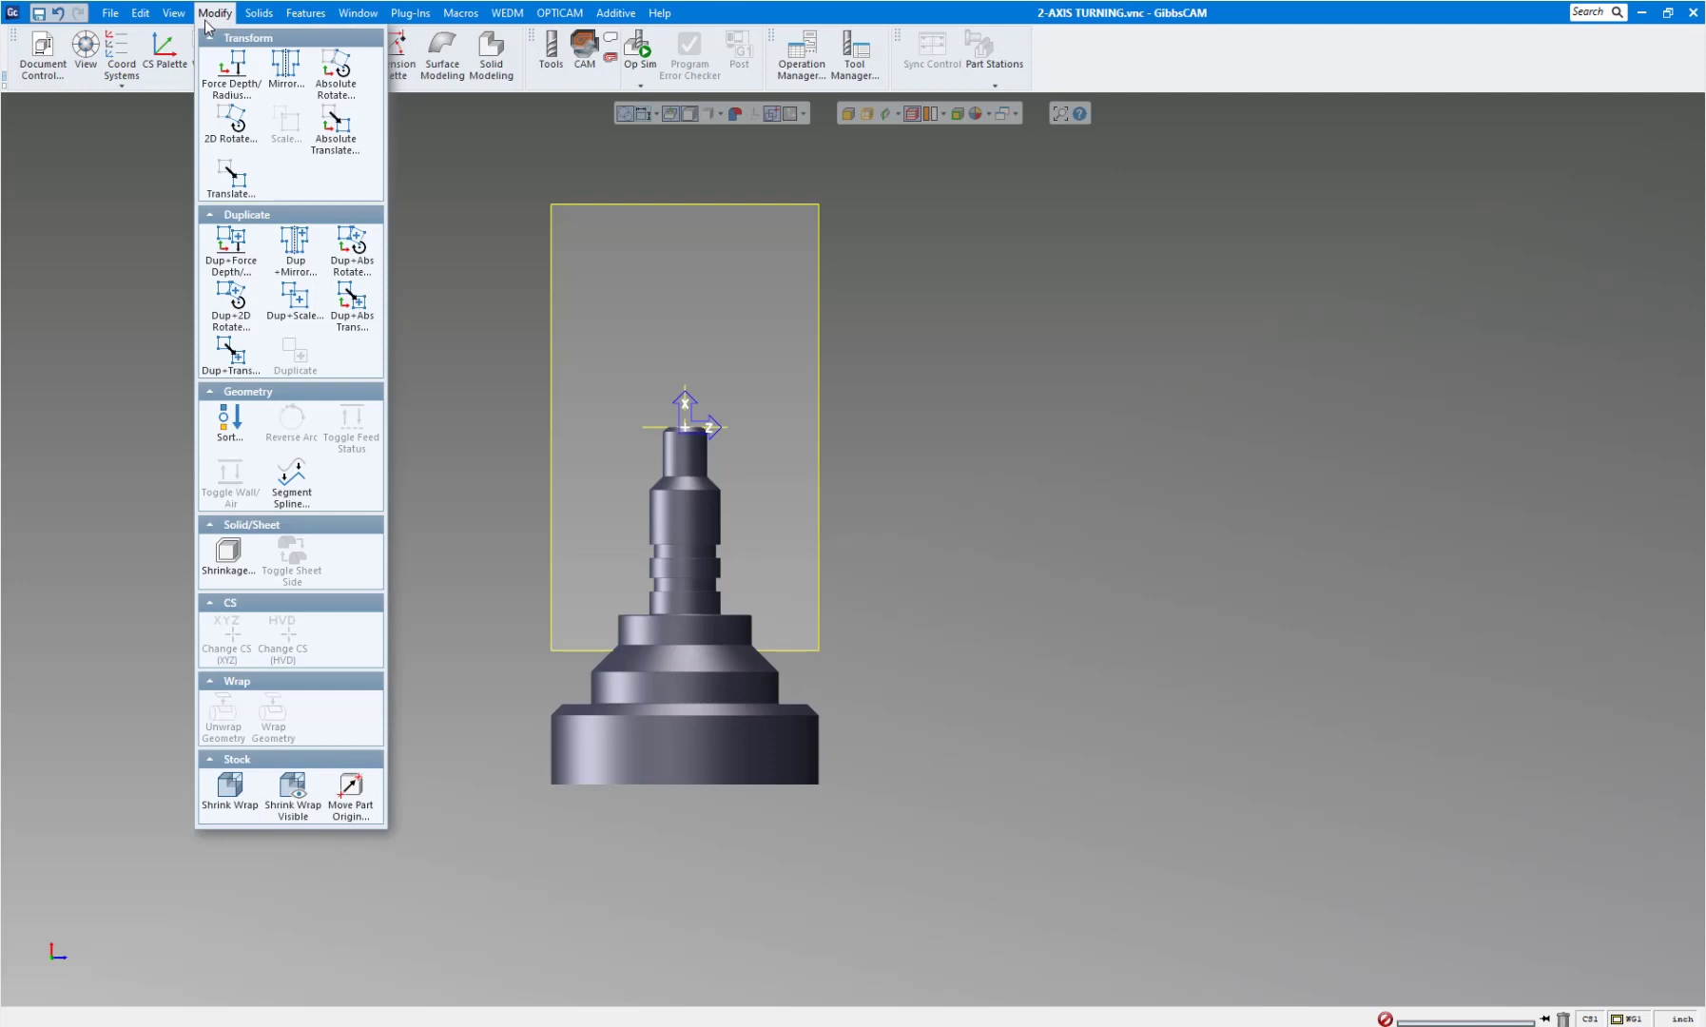
click(351, 799)
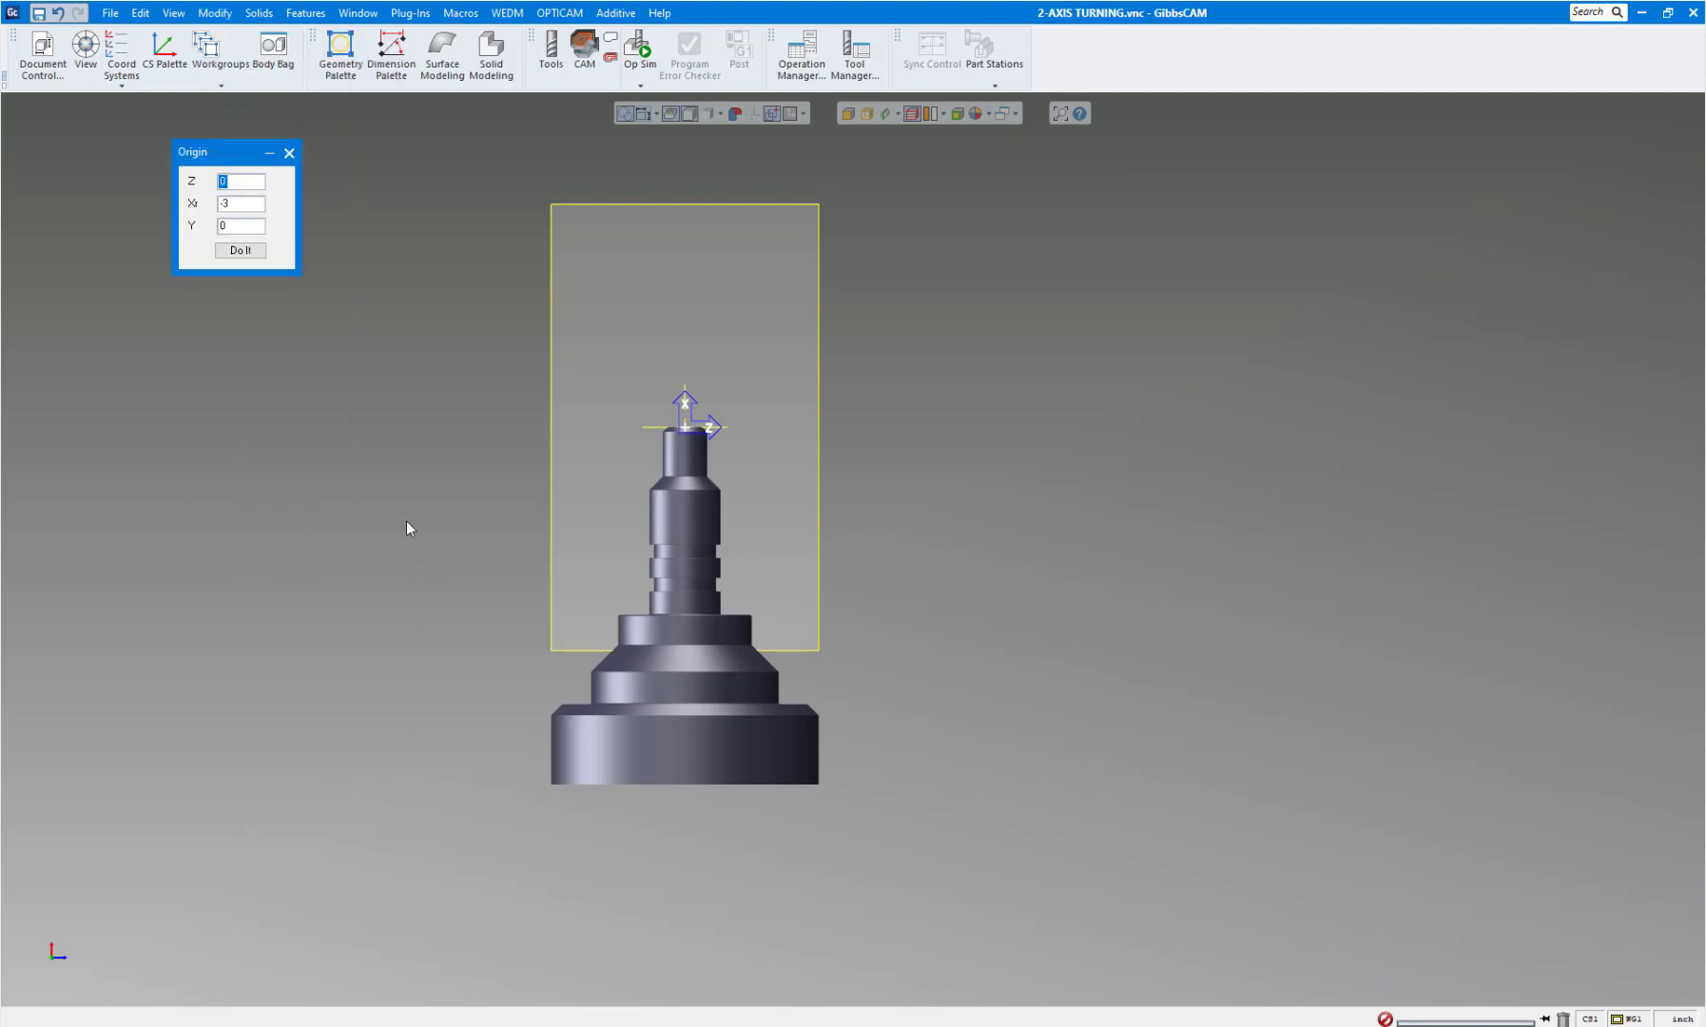
click(238, 251)
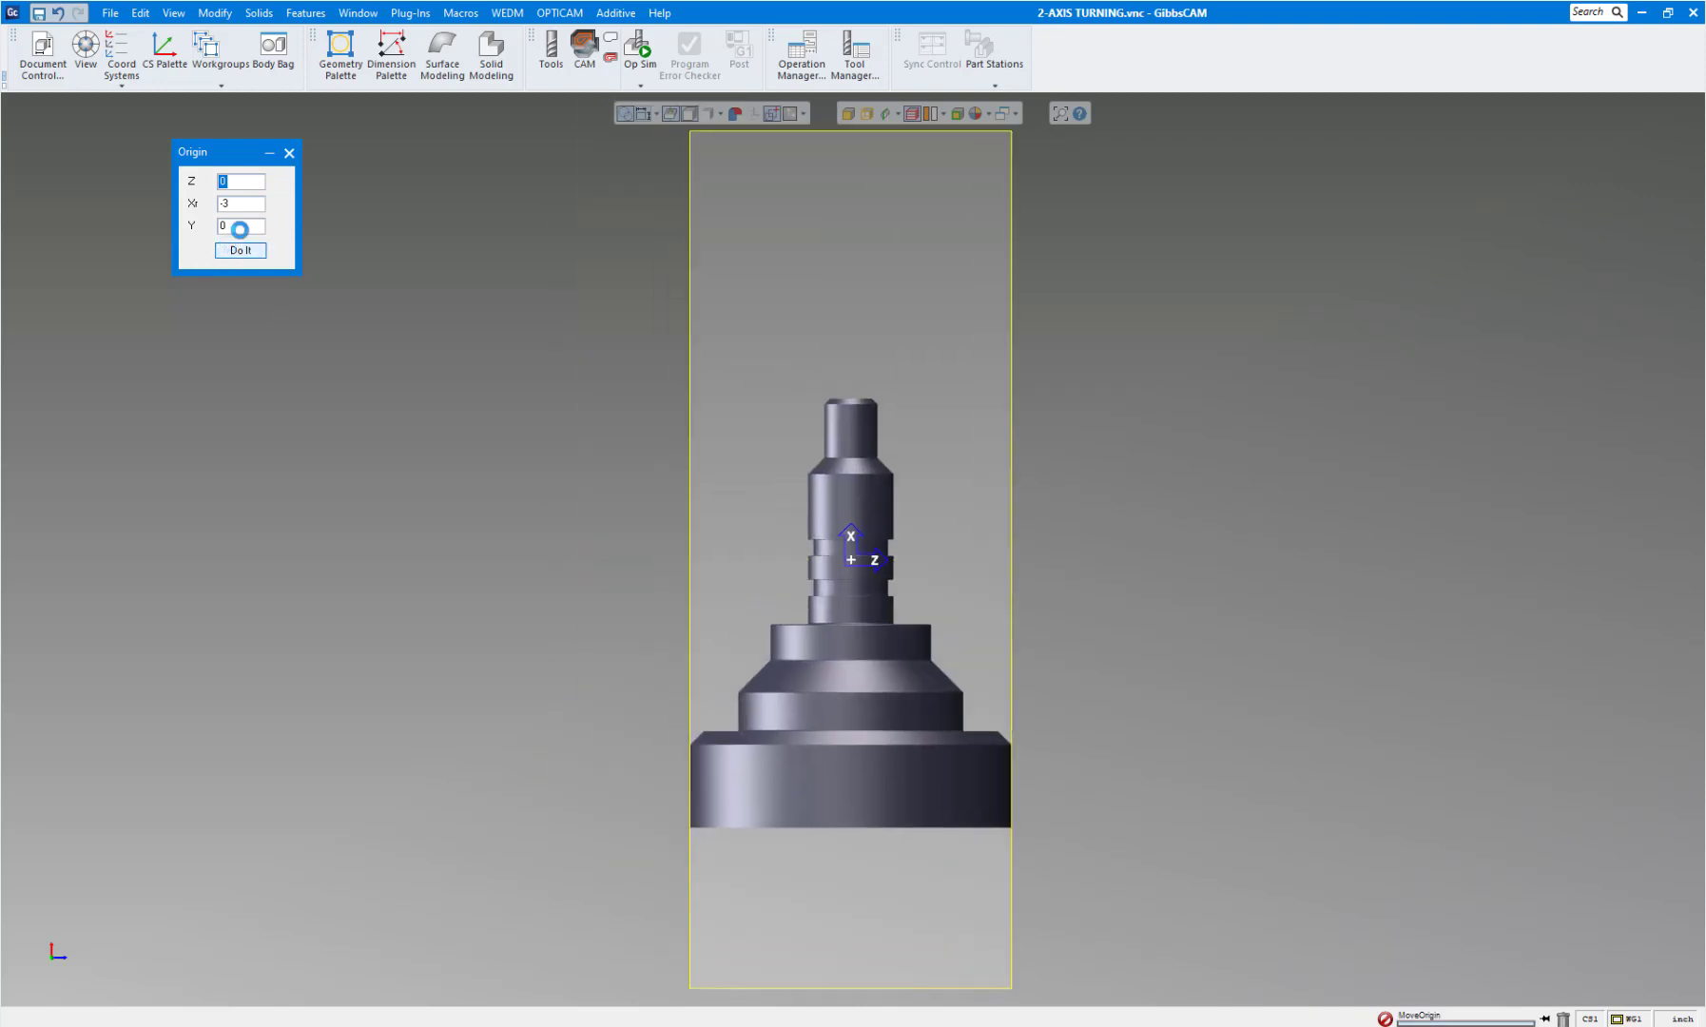
click(289, 154)
Rotate the lathe part 90 degrees clockwise around Z 0, Xr 0 with 2D Rotate.
scroll(1108, 645, down, 1)
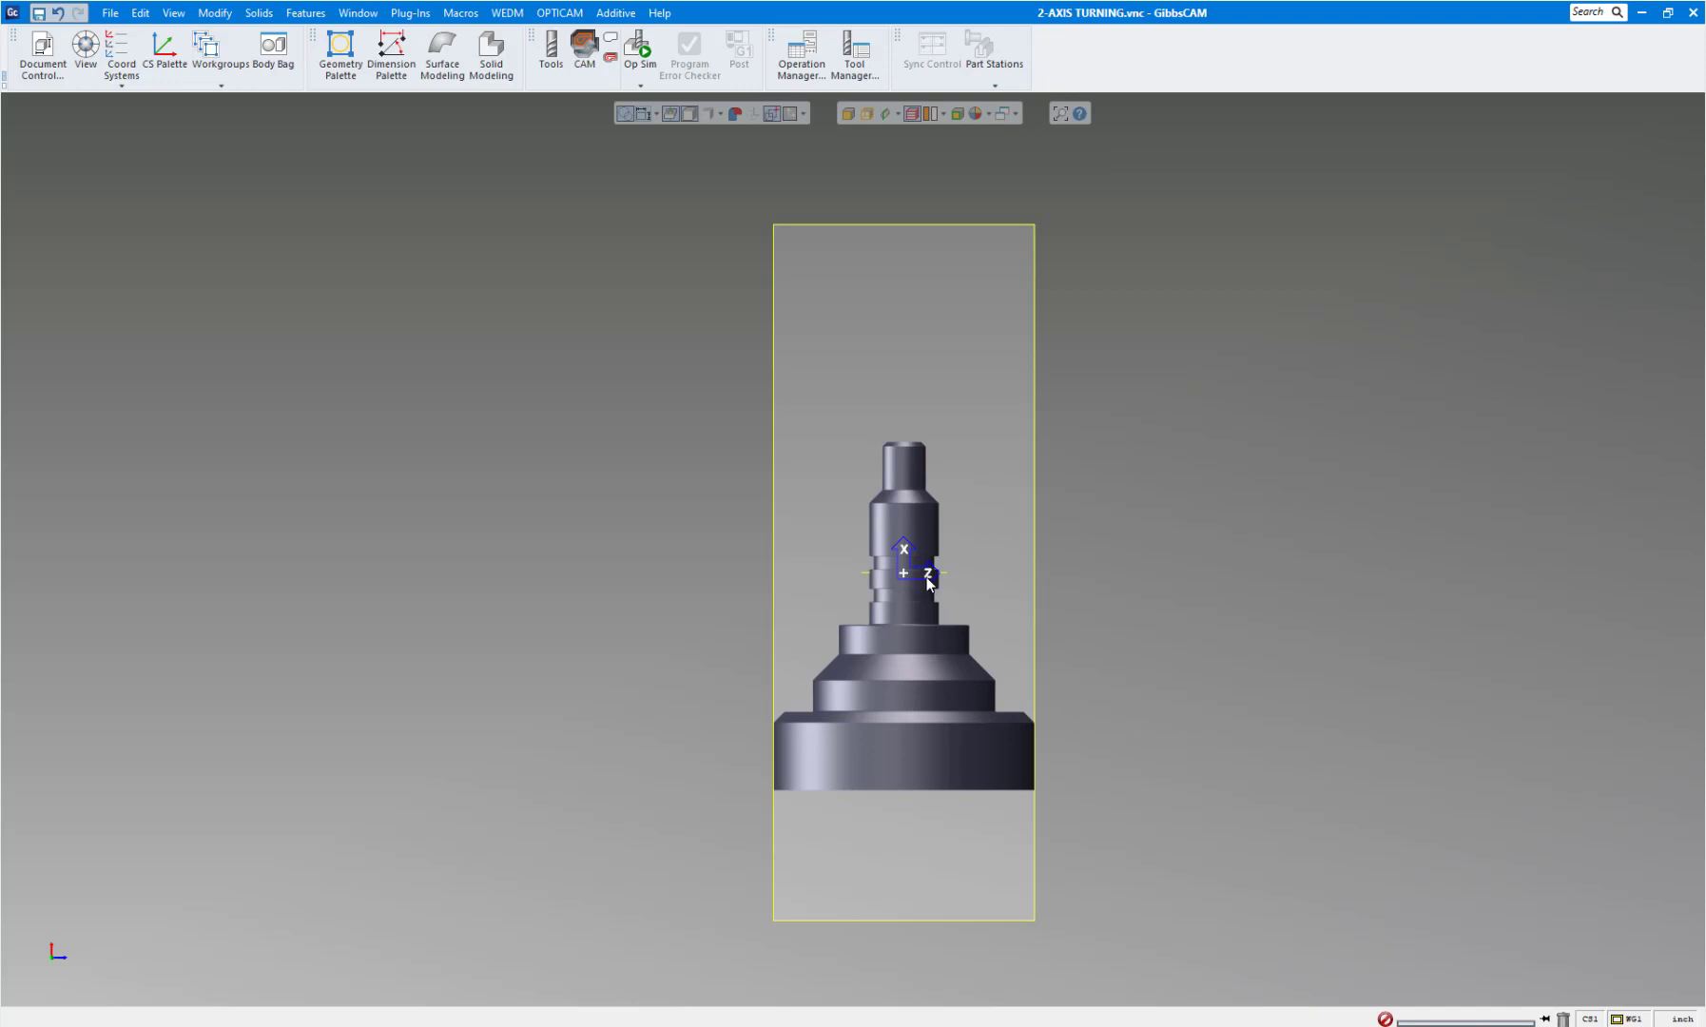
scroll(1198, 712, up, 1)
scroll(1112, 683, down, 1)
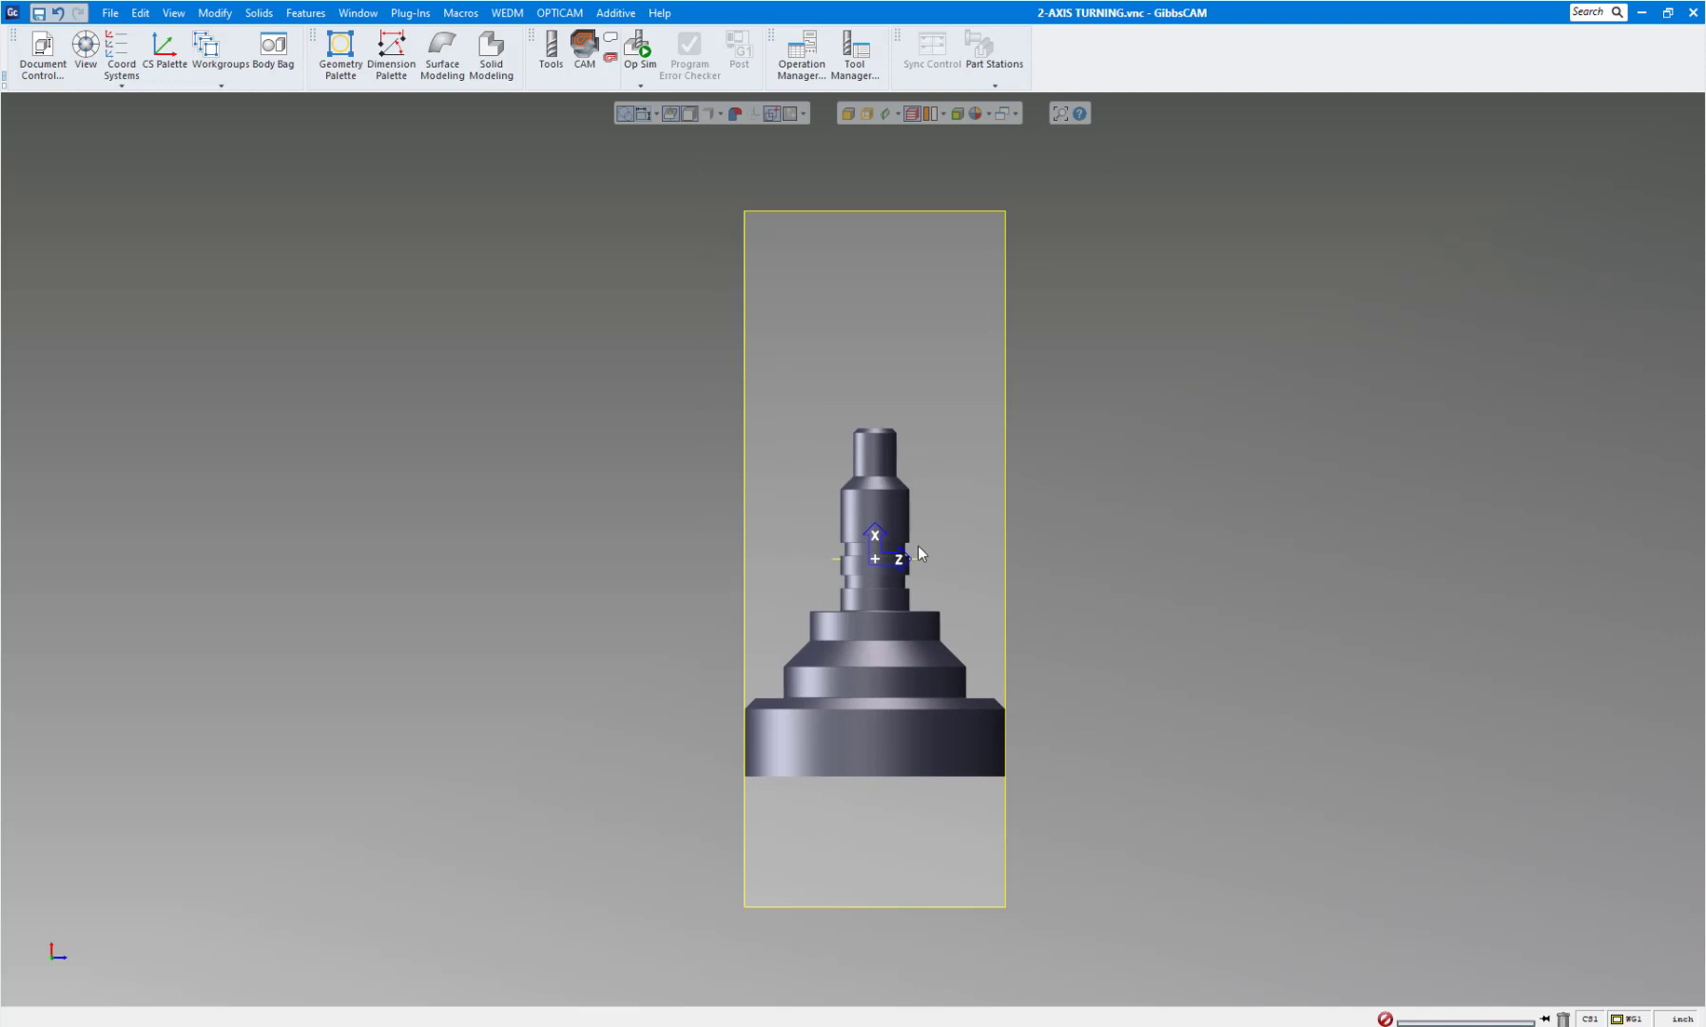
click(882, 525)
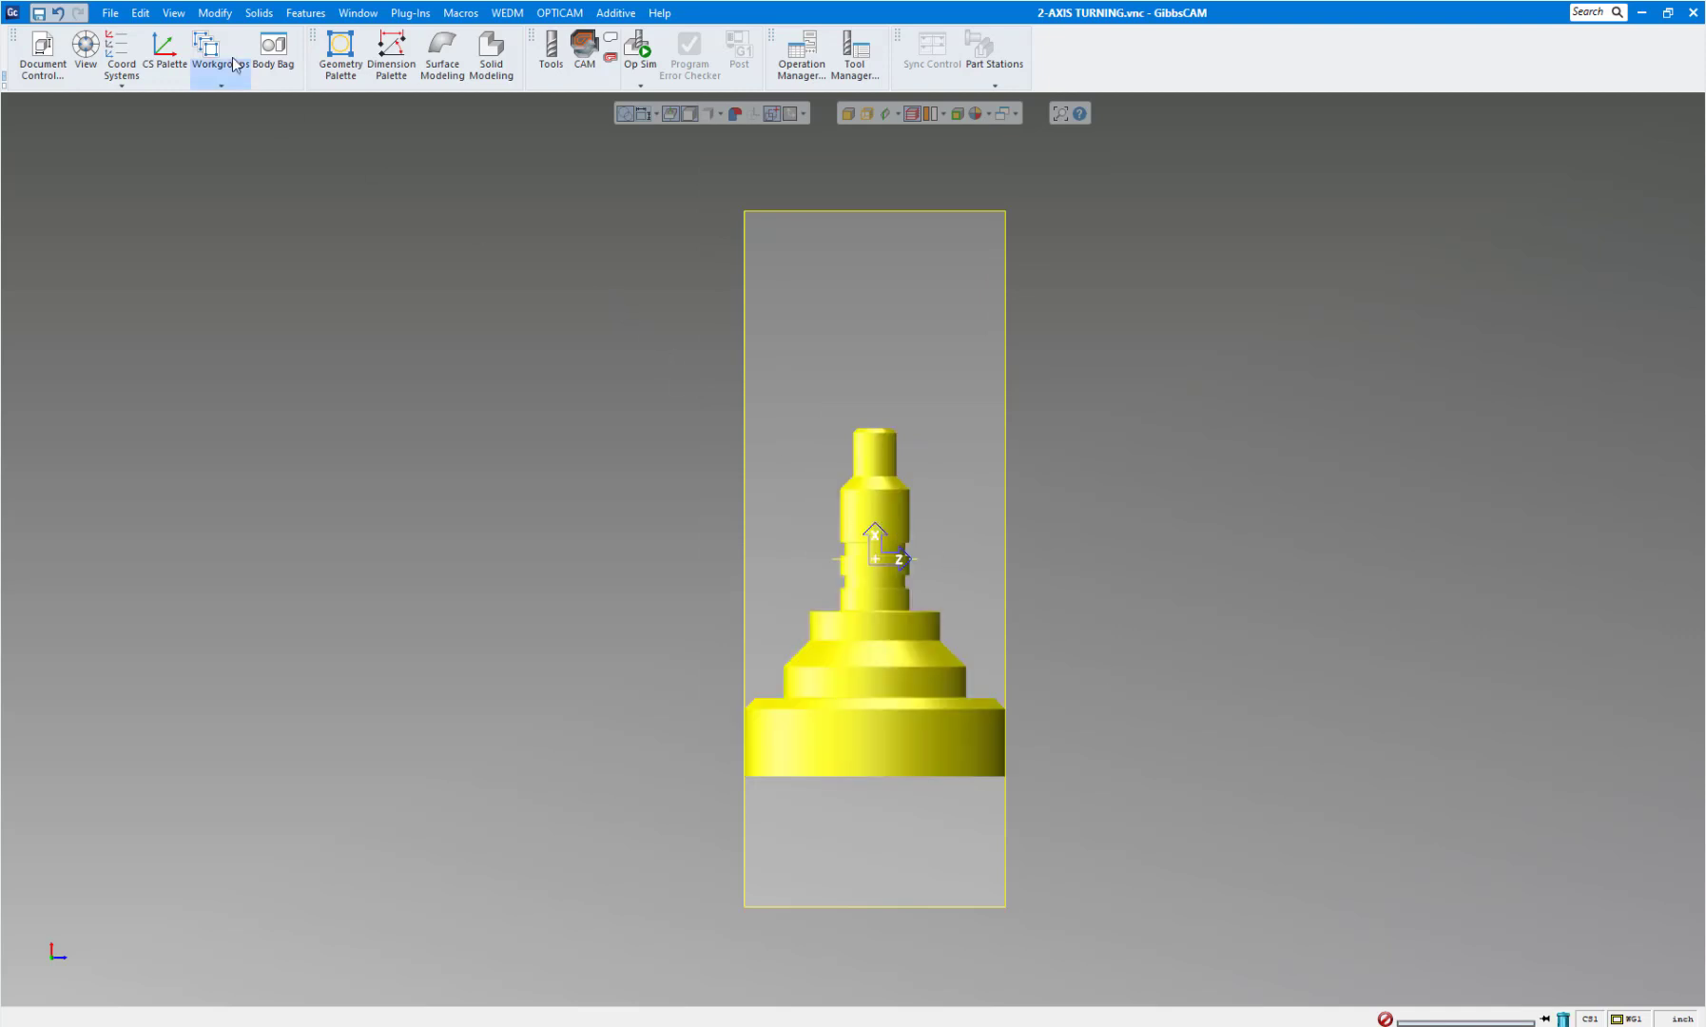
click(214, 13)
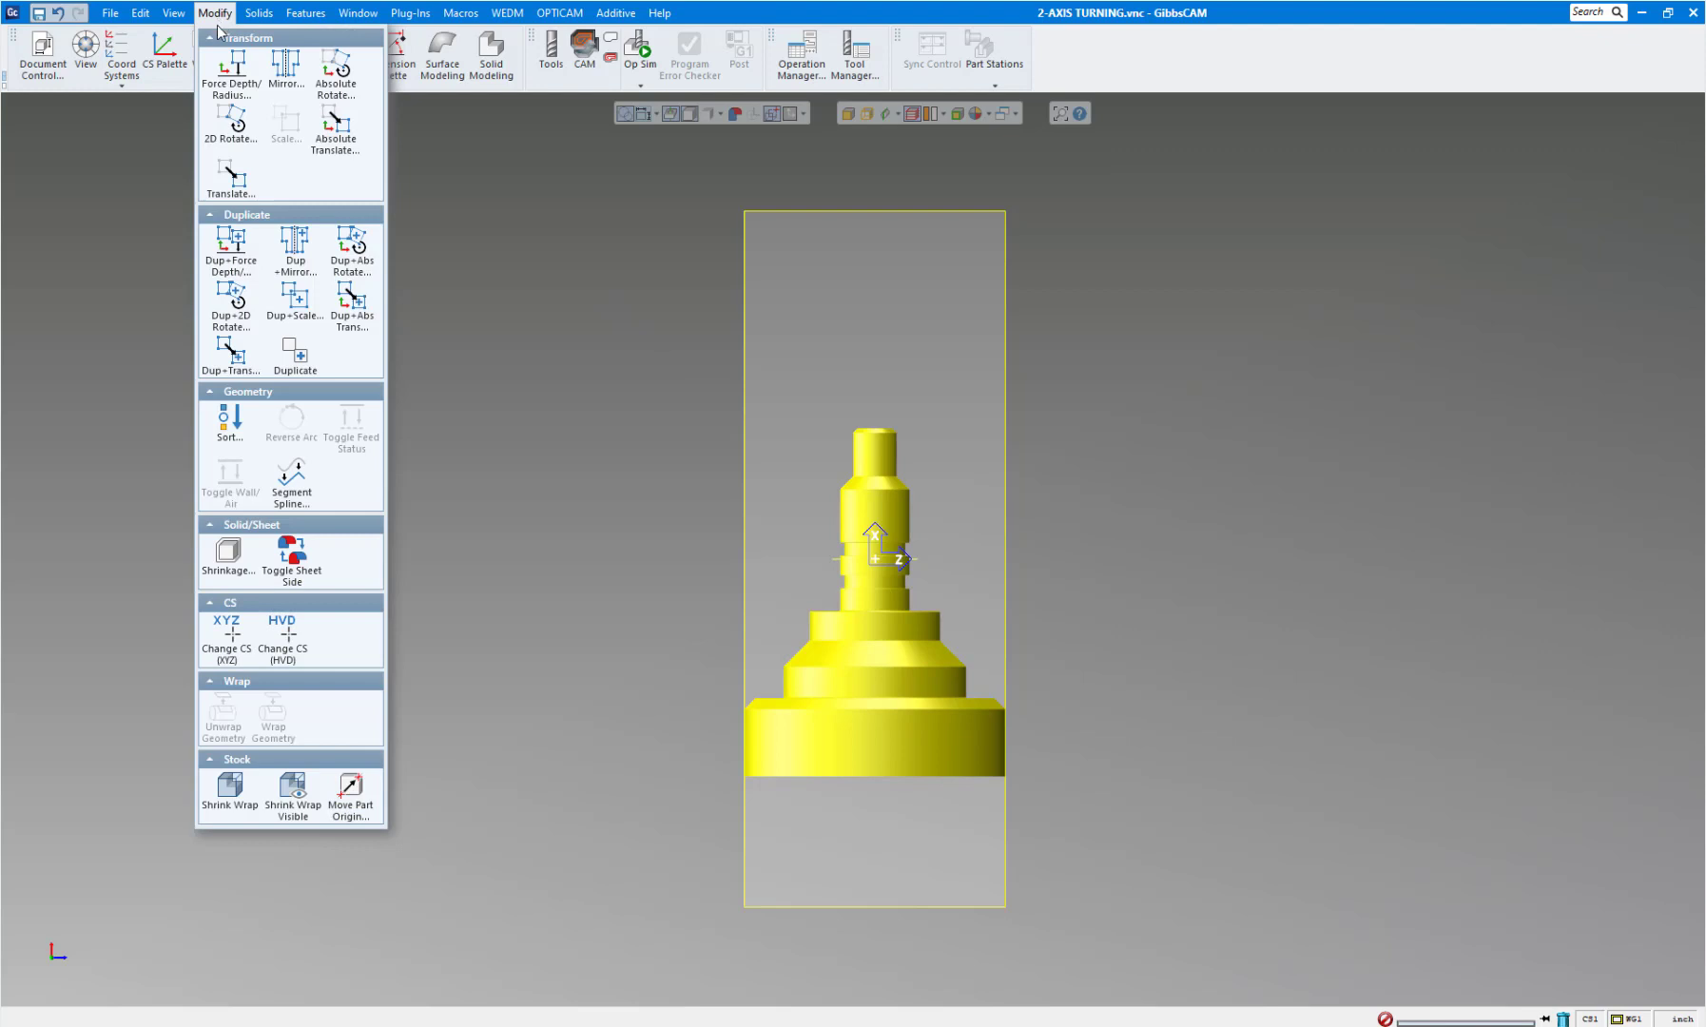
click(237, 127)
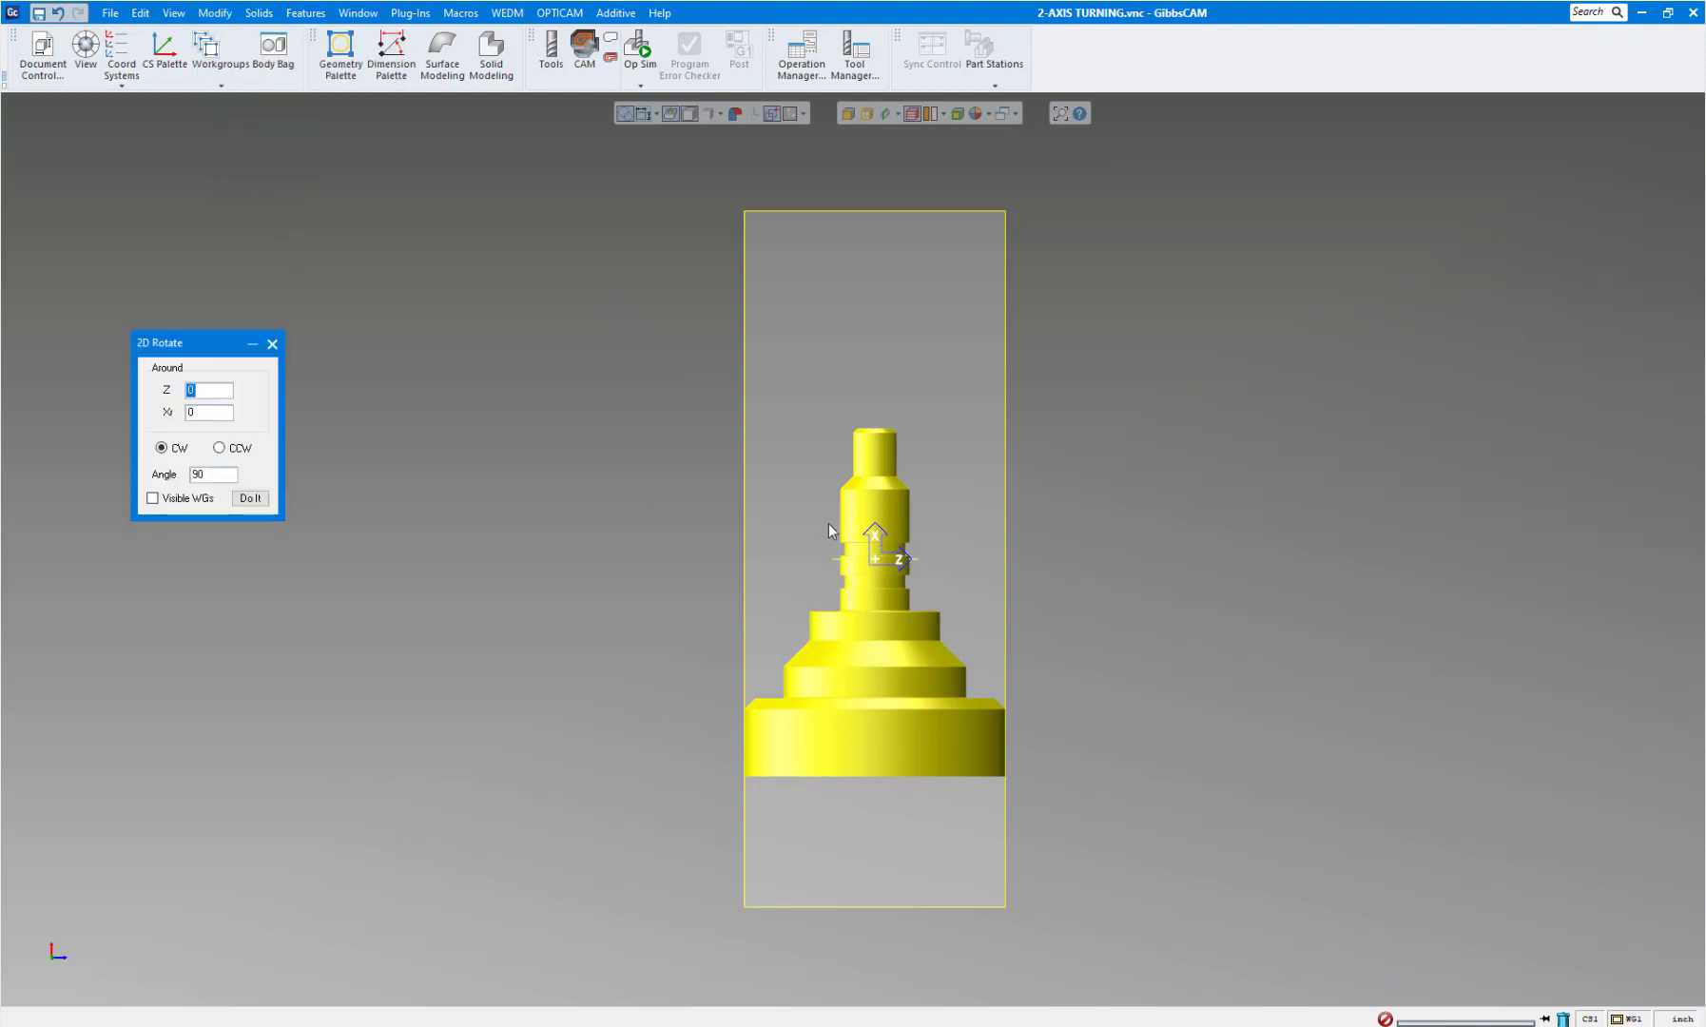
click(250, 498)
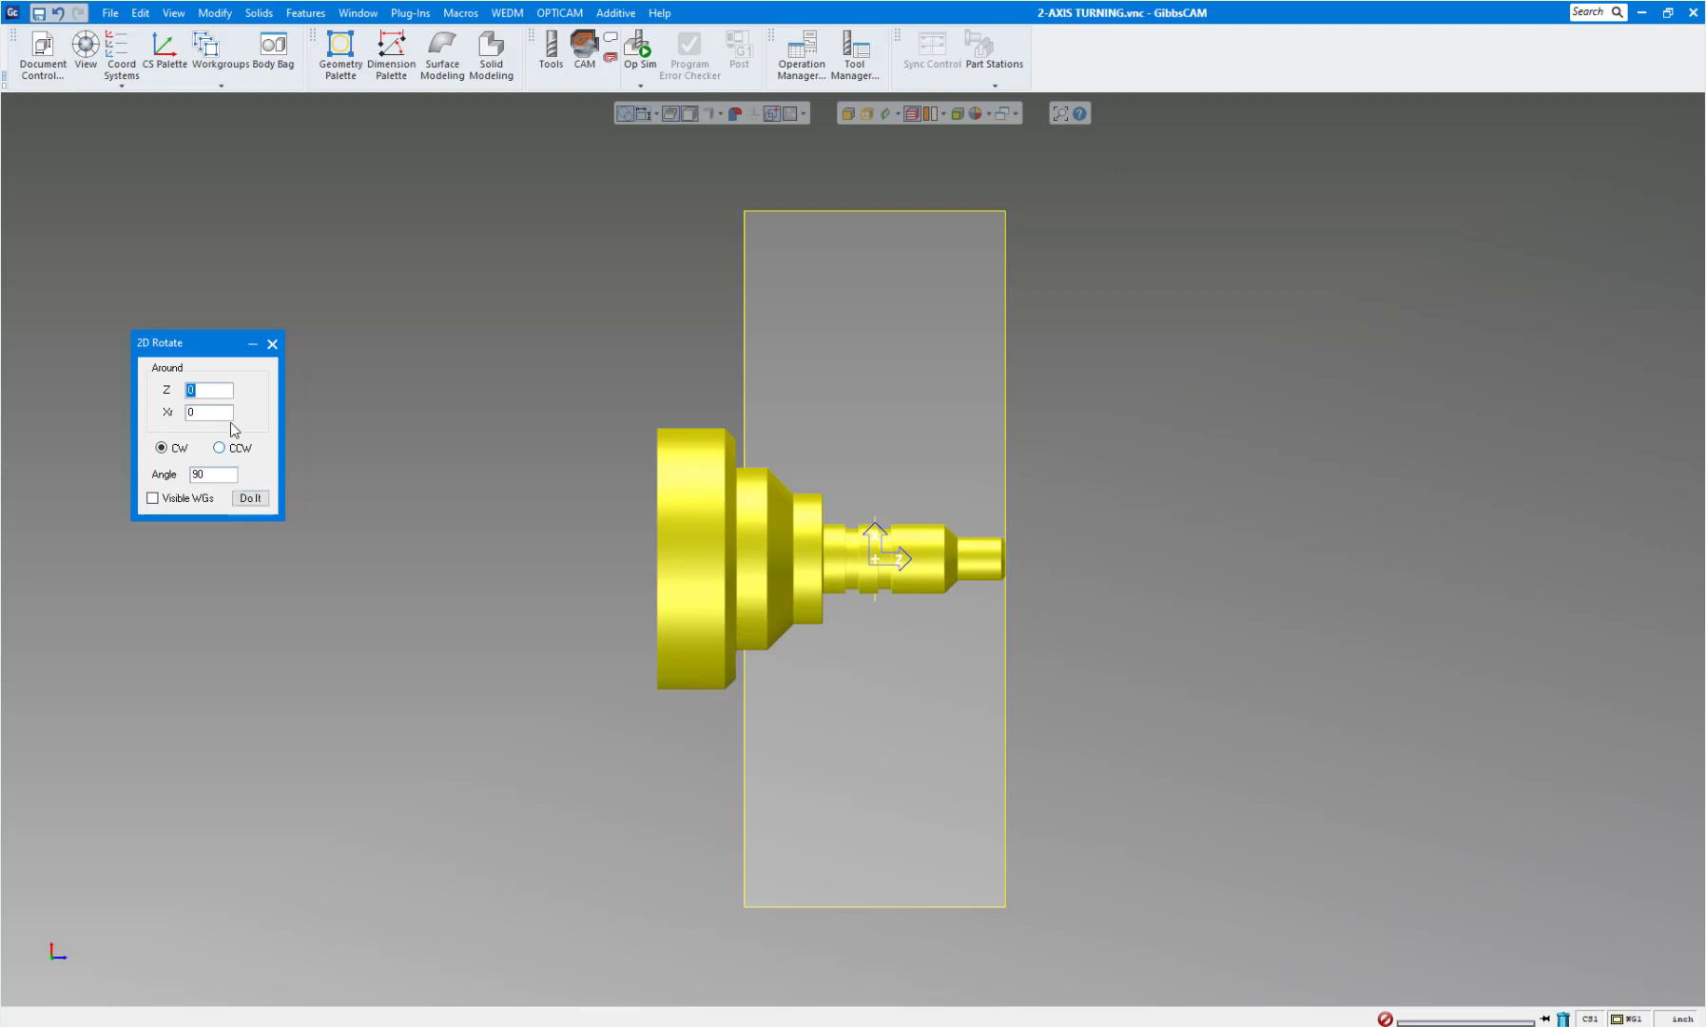
click(272, 345)
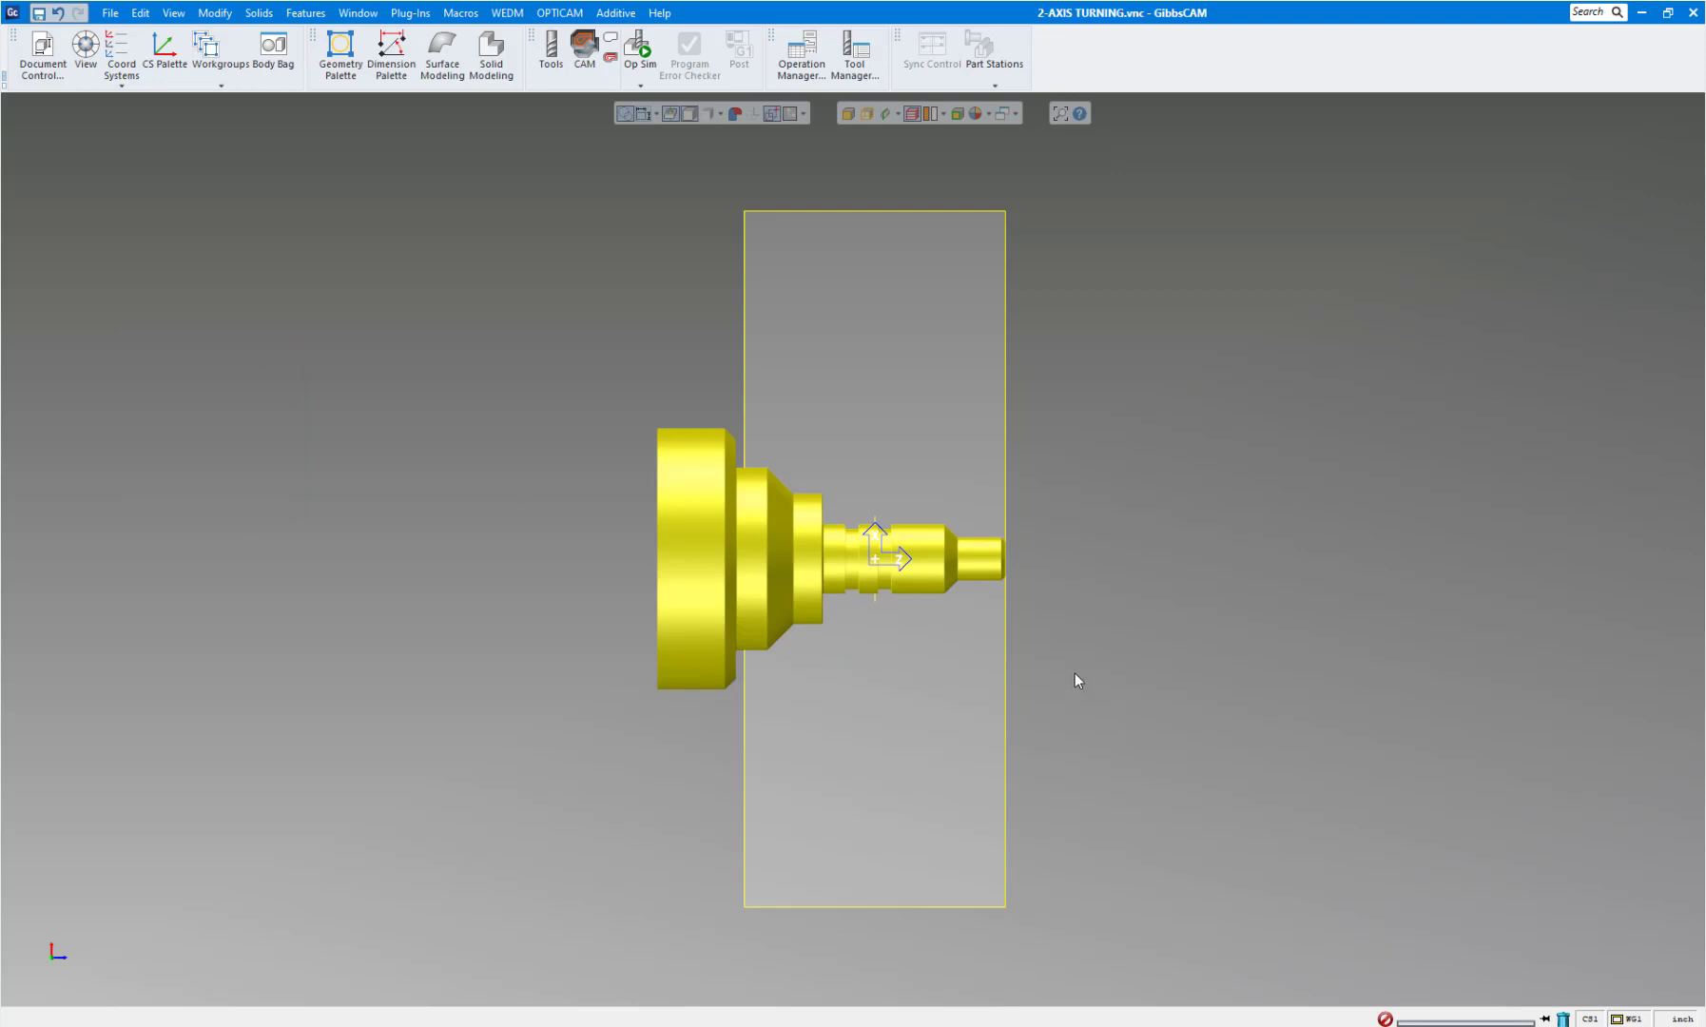
Shrink-wrap the stock around the rotated lathe part.
scroll(879, 569, up, 3)
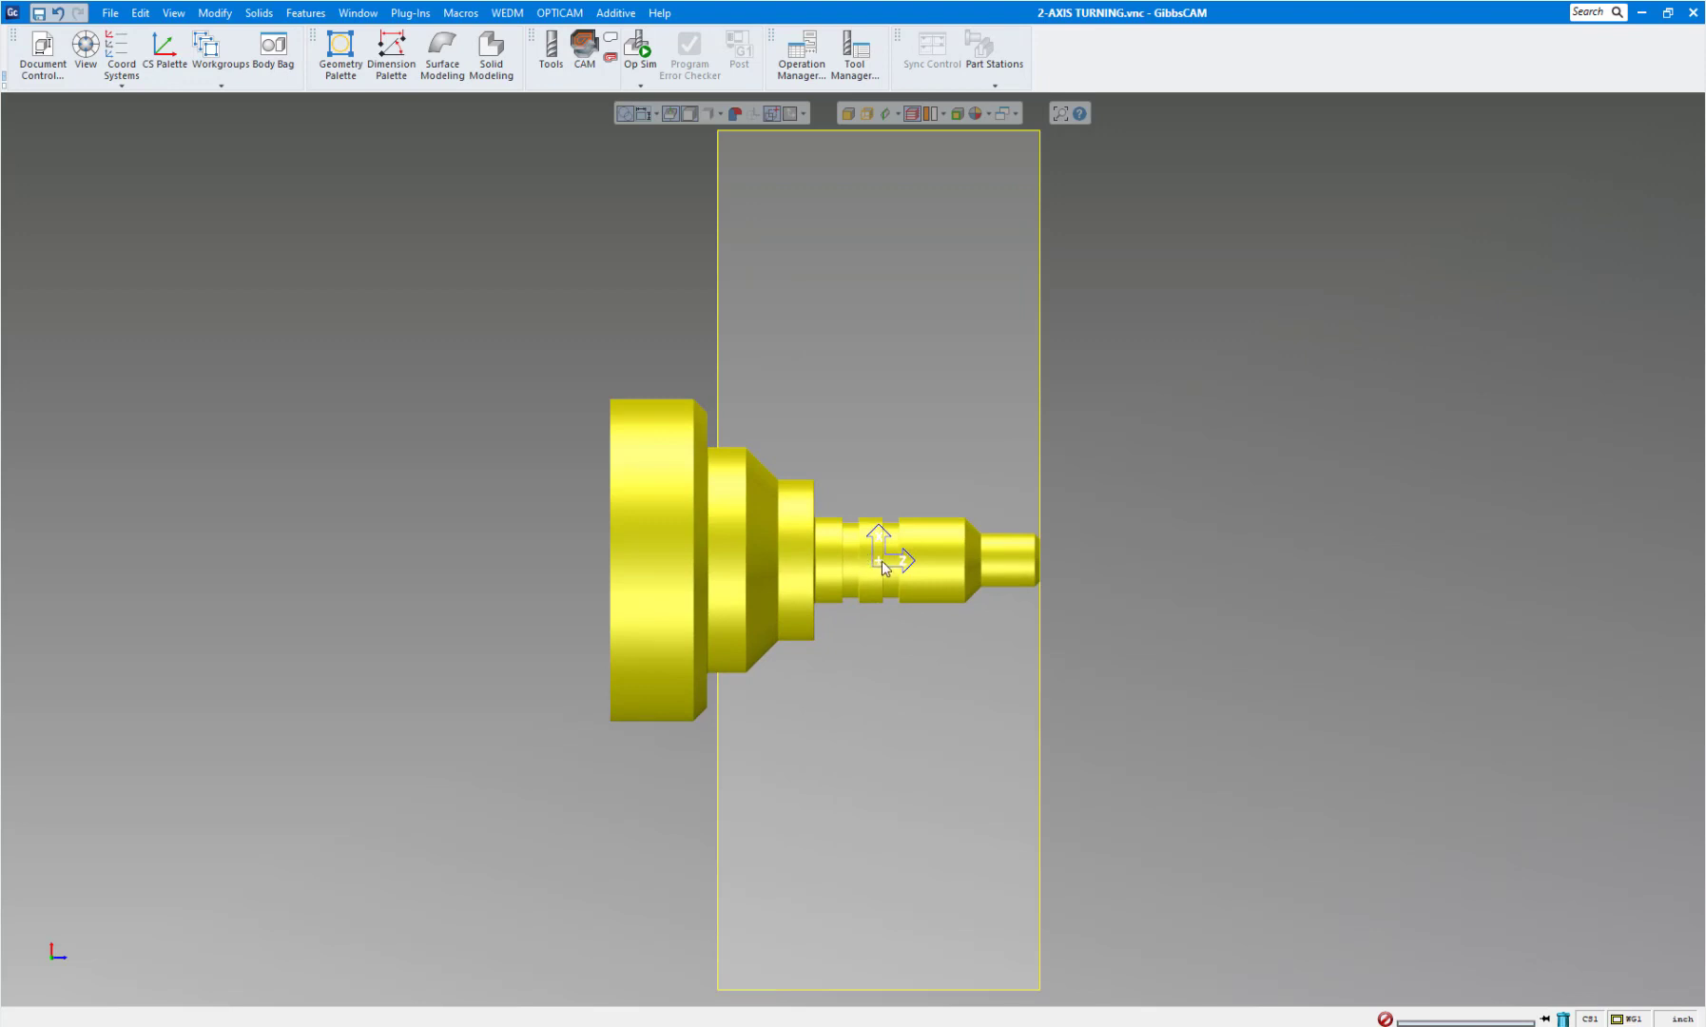
scroll(850, 559, down, 1)
scroll(851, 558, down, 1)
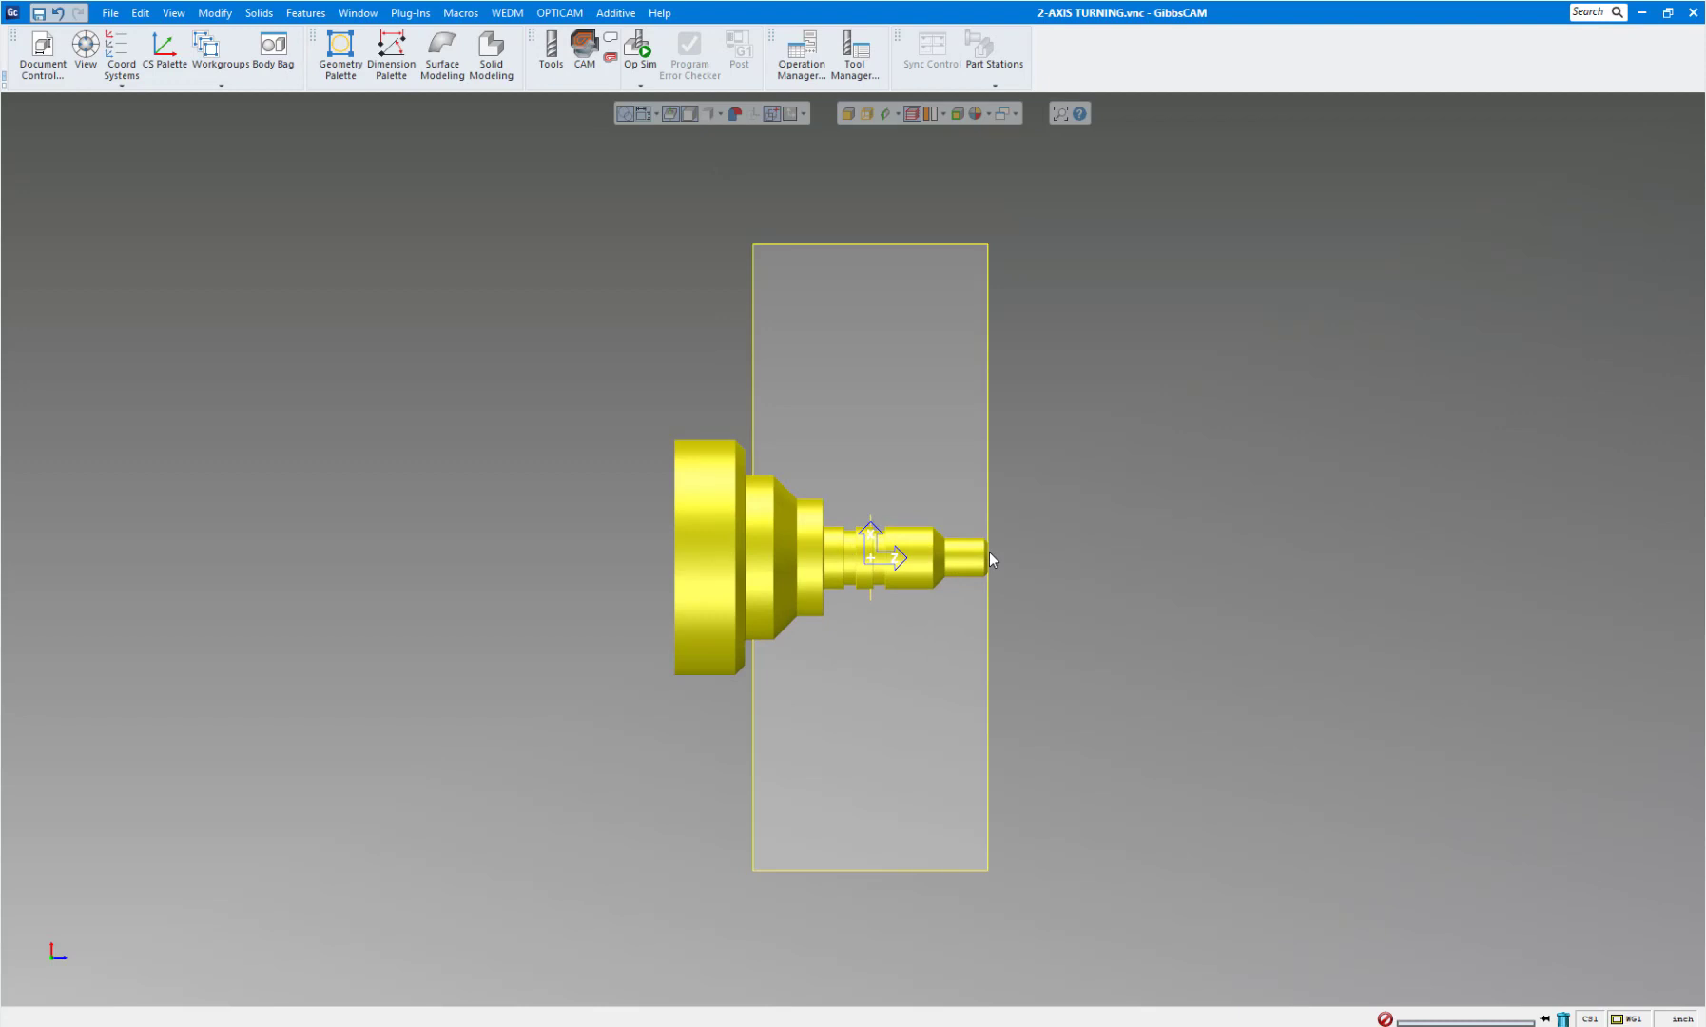
click(215, 12)
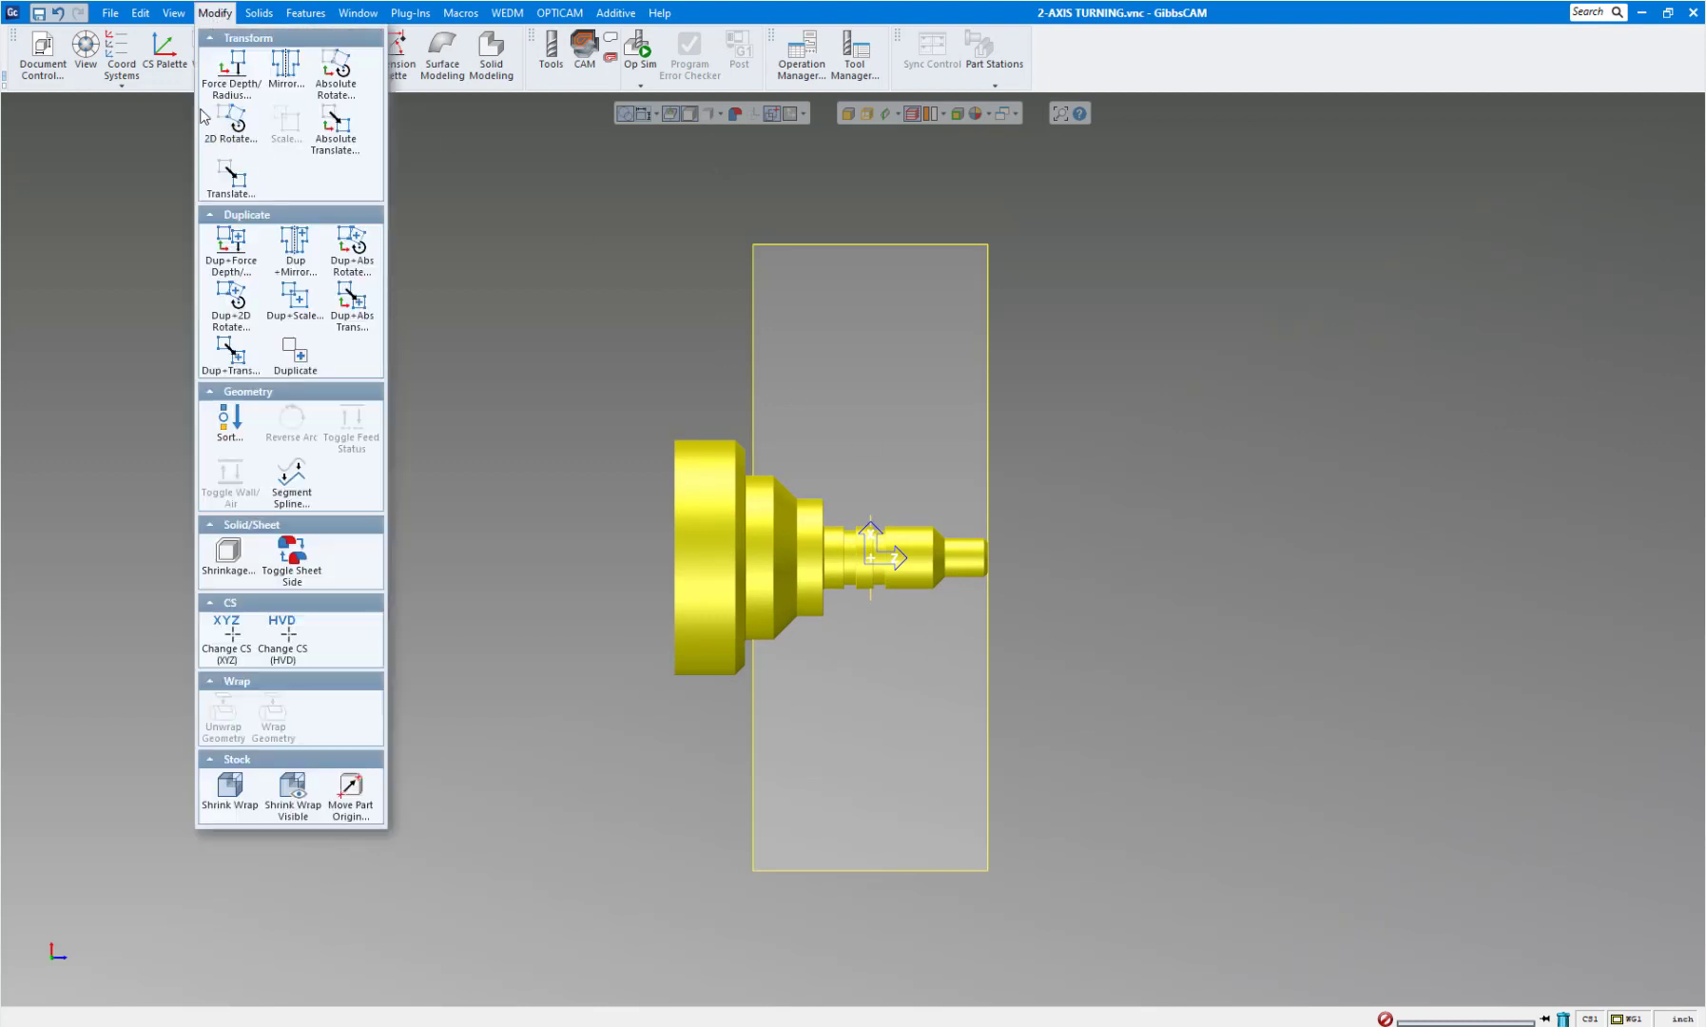
click(235, 806)
scroll(700, 738, down, 5)
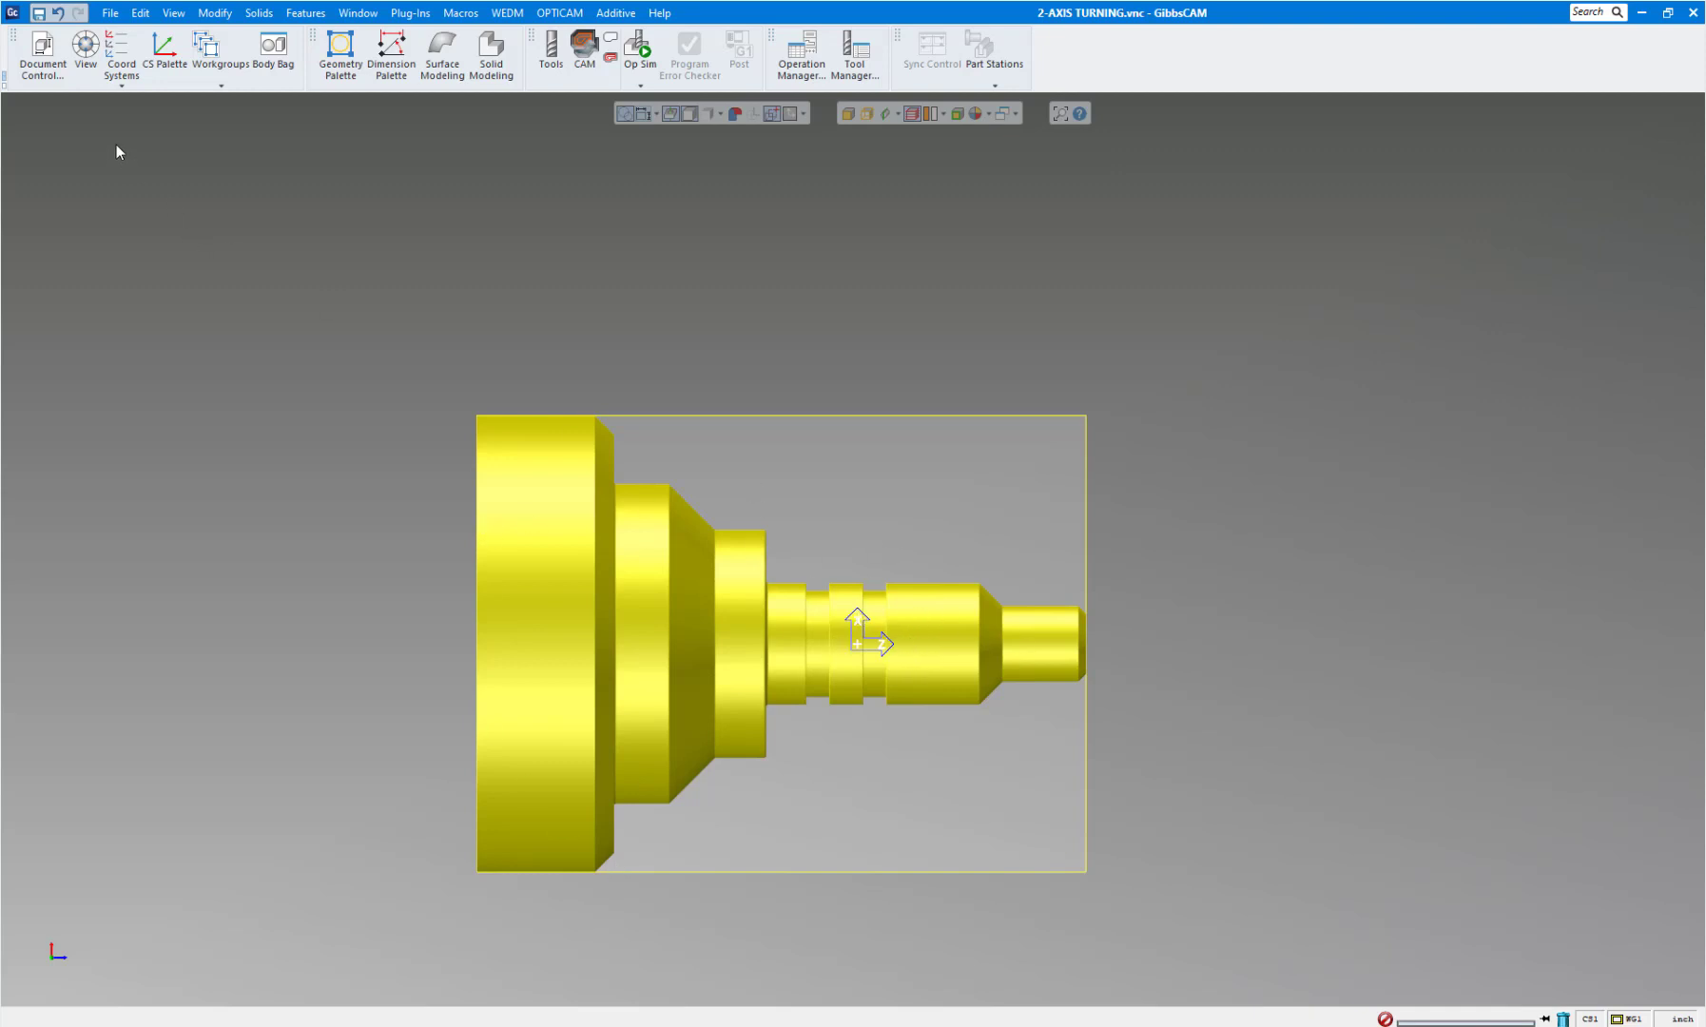
Reopen the document settings, move them away from the part, and set the material family to ALUMINUM ALLOYS, WROUGHT.
click(43, 53)
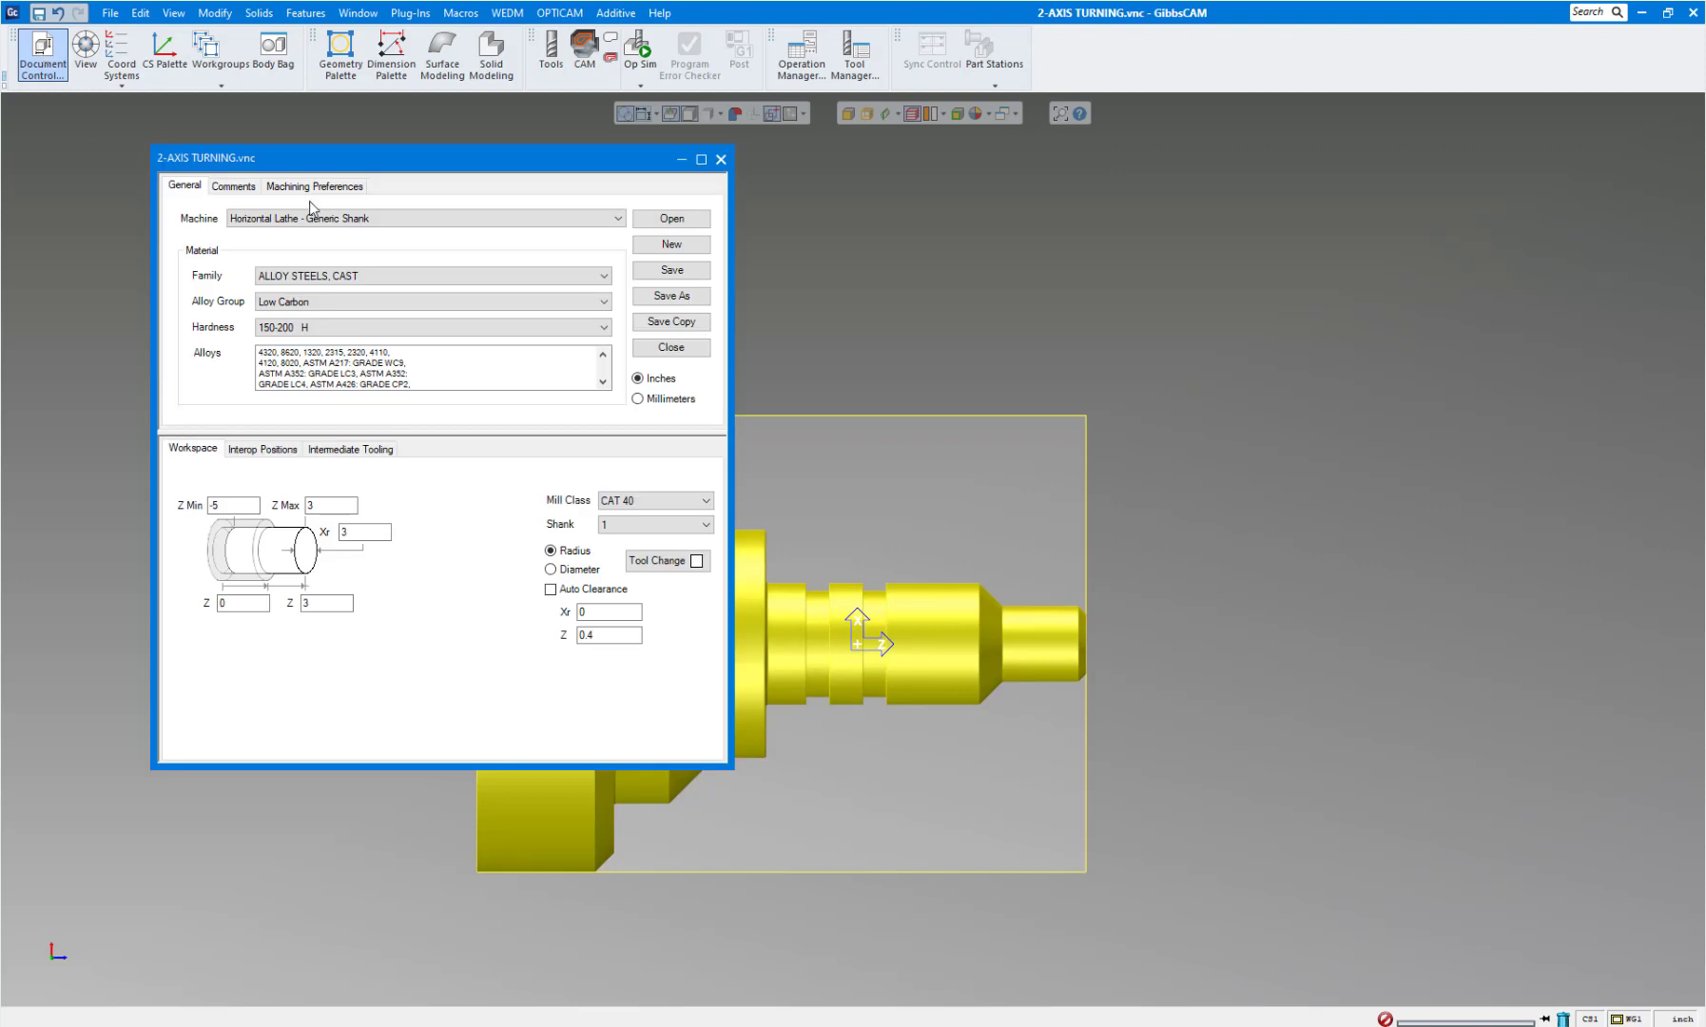
drag(387, 167, 303, 122)
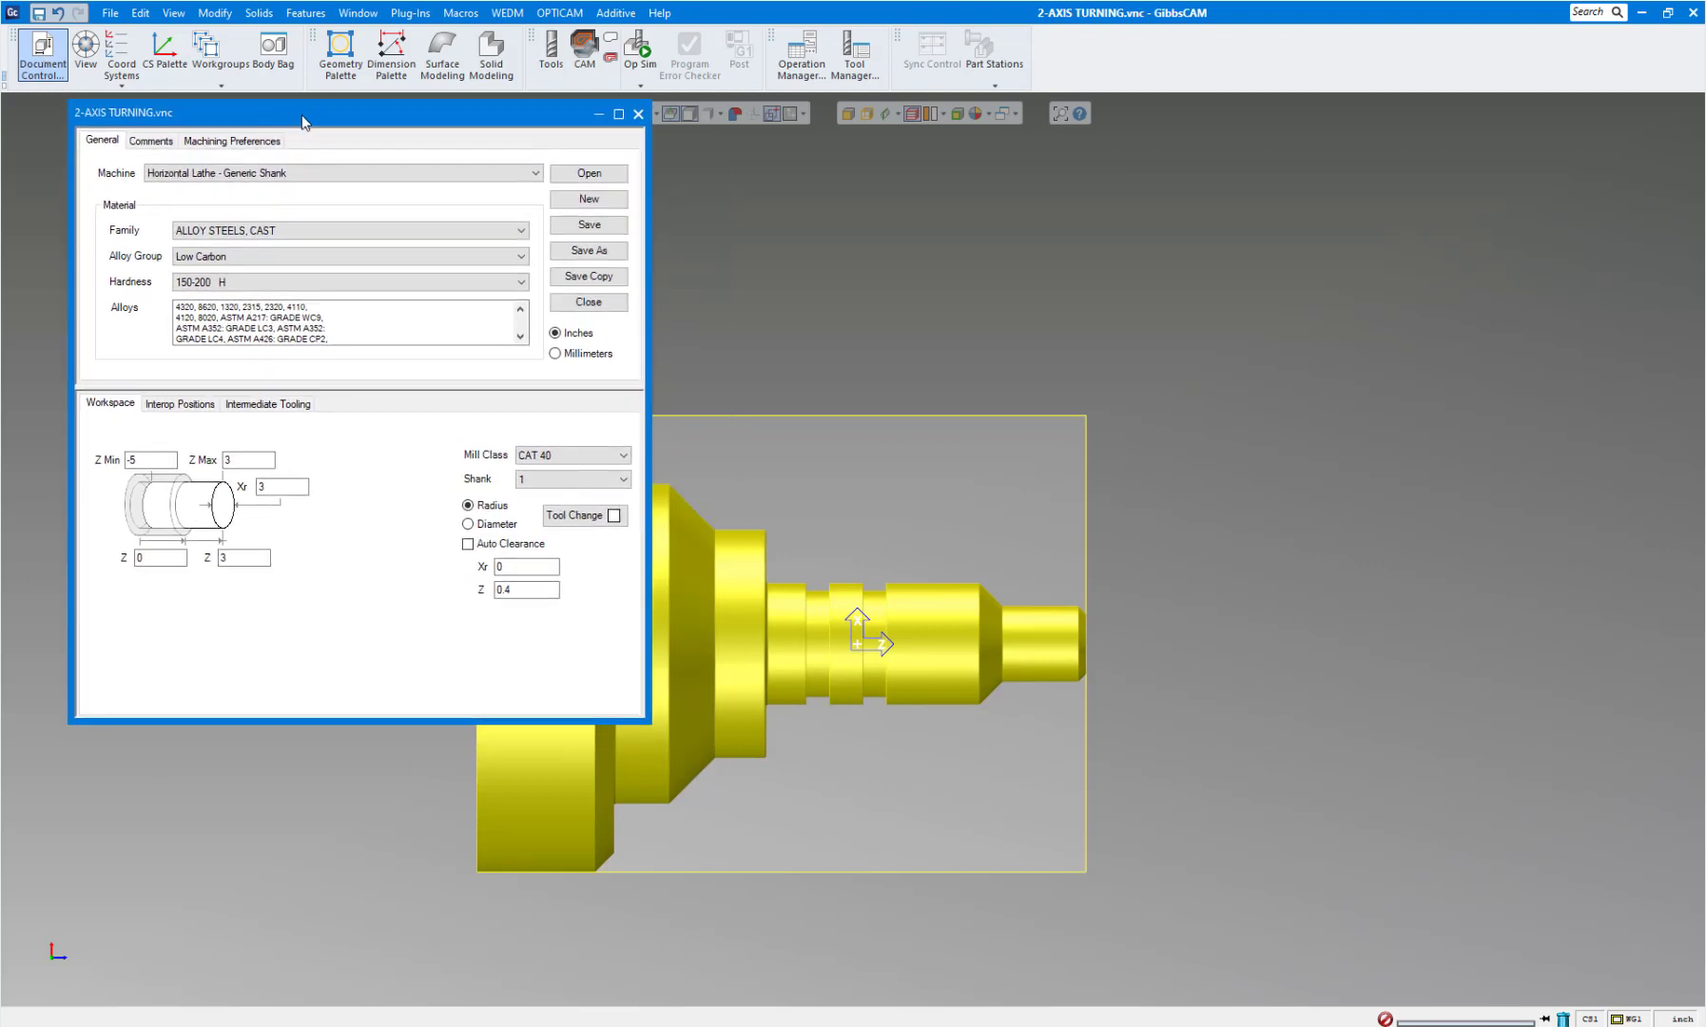
click(291, 232)
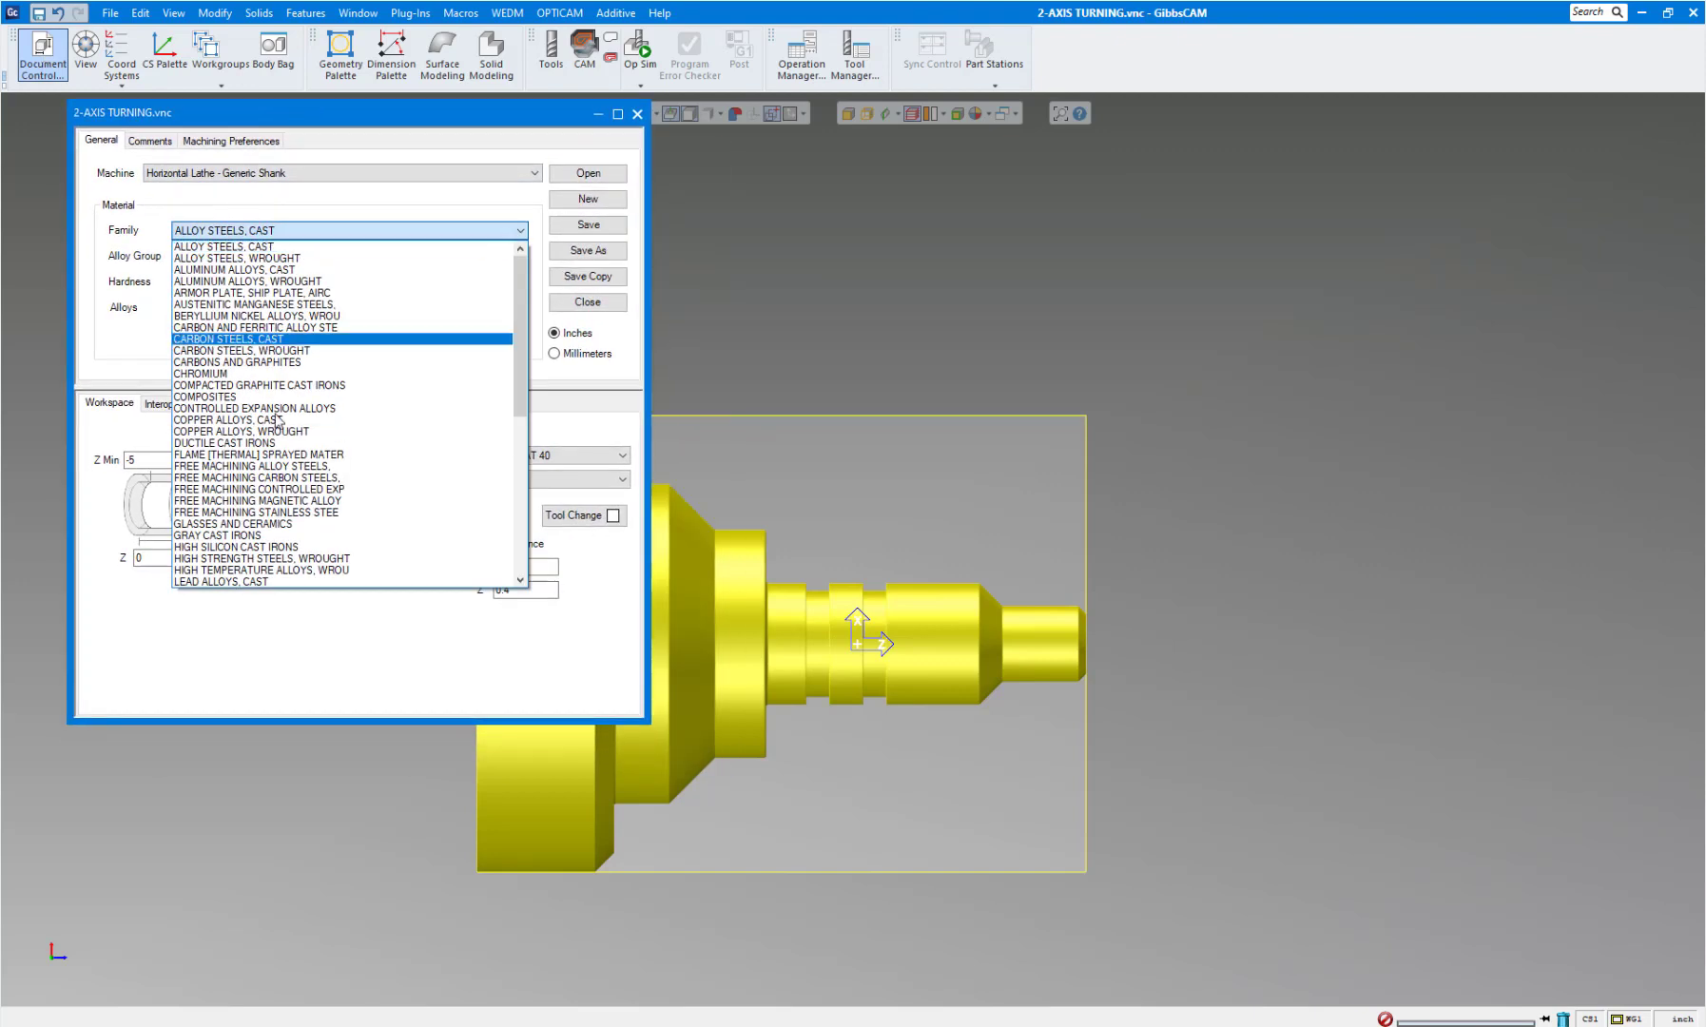
click(278, 281)
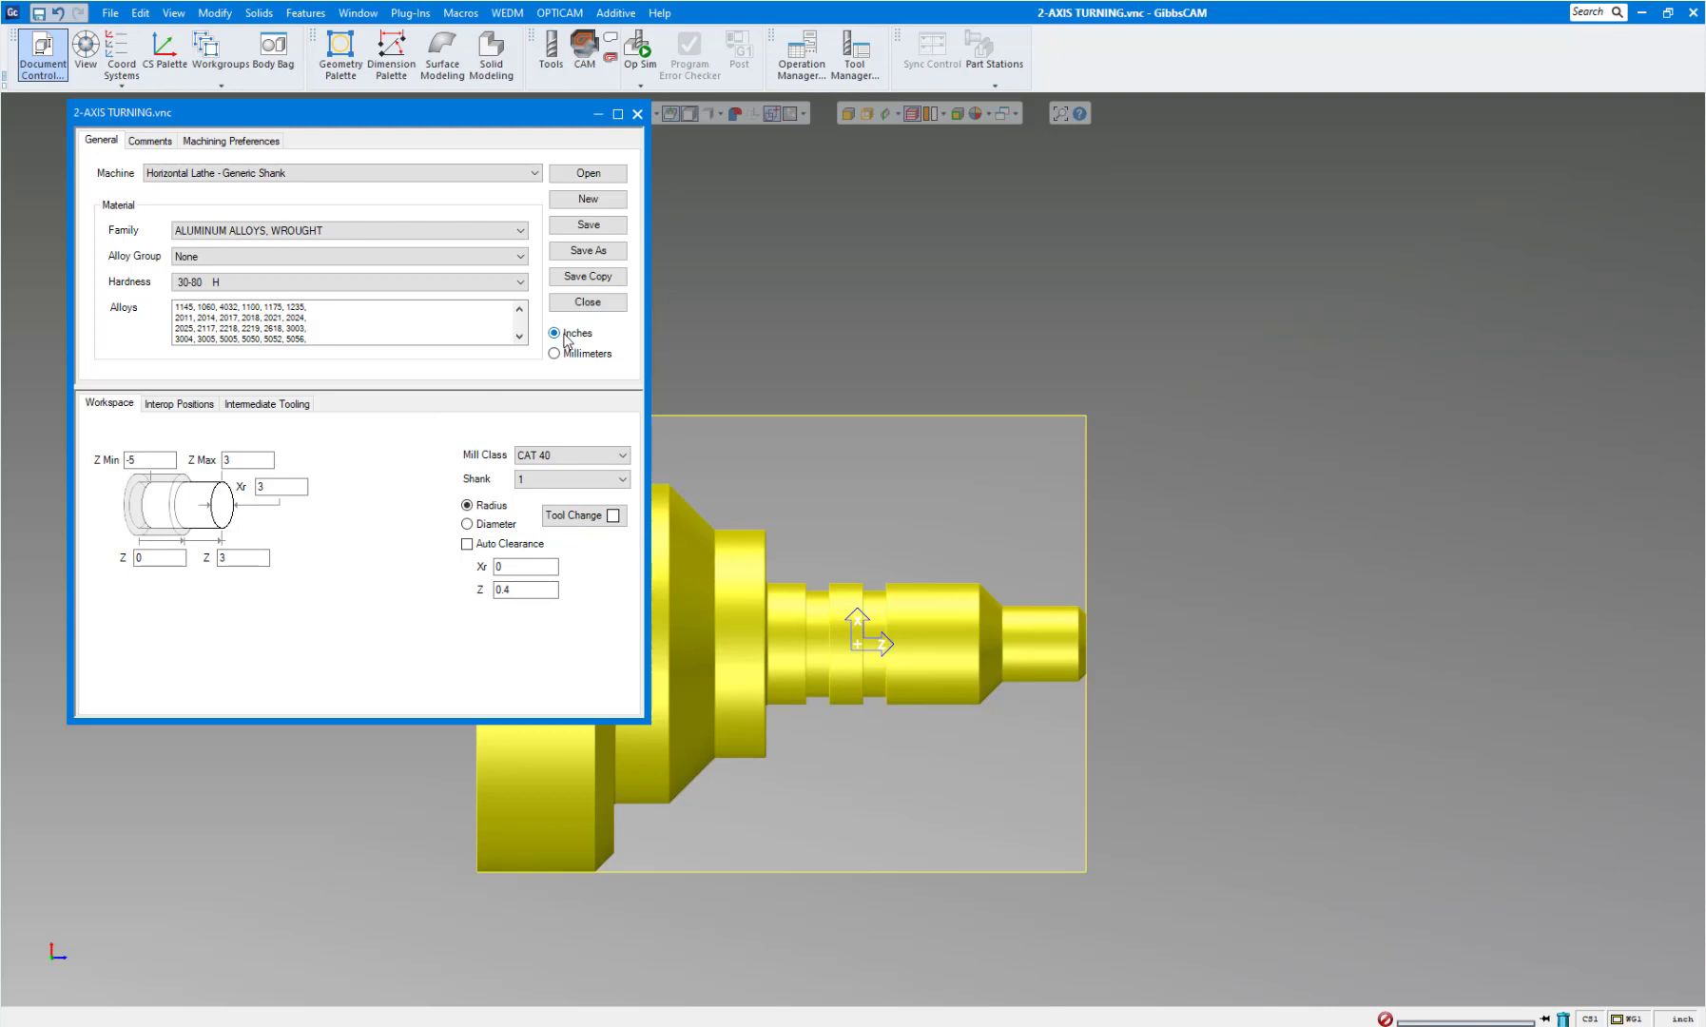
Set the mill class to None and keep the tool shank size at 1.
click(614, 457)
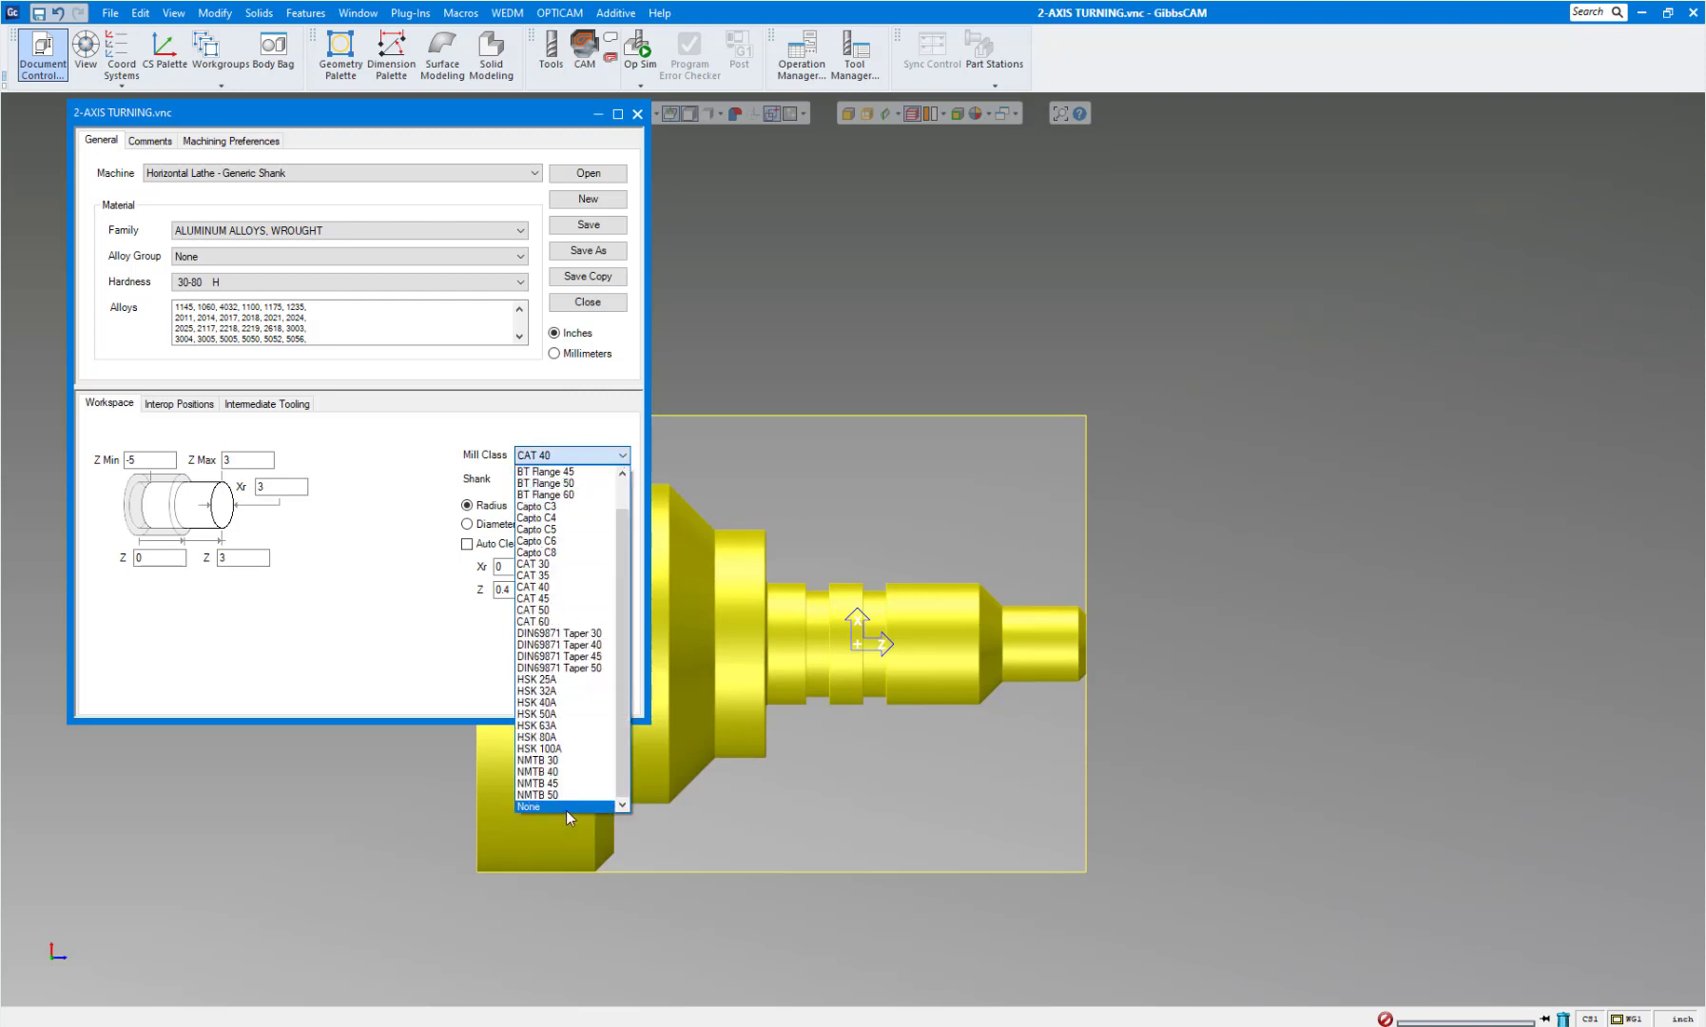
click(565, 808)
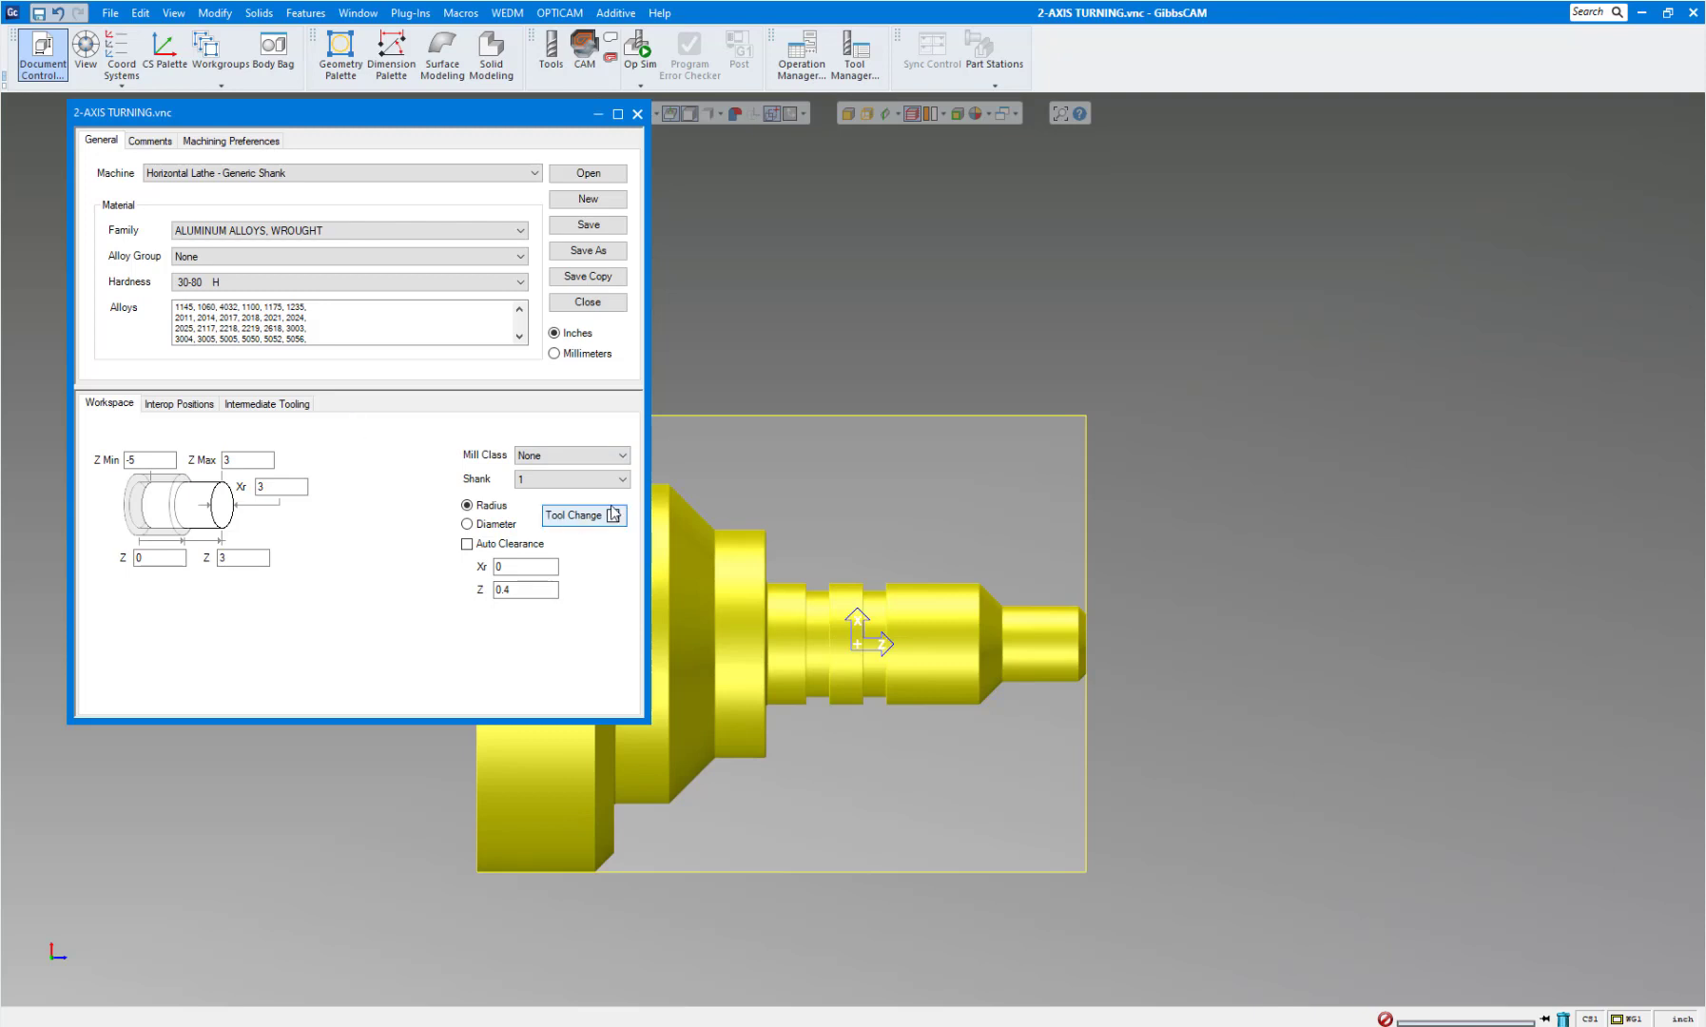
click(622, 481)
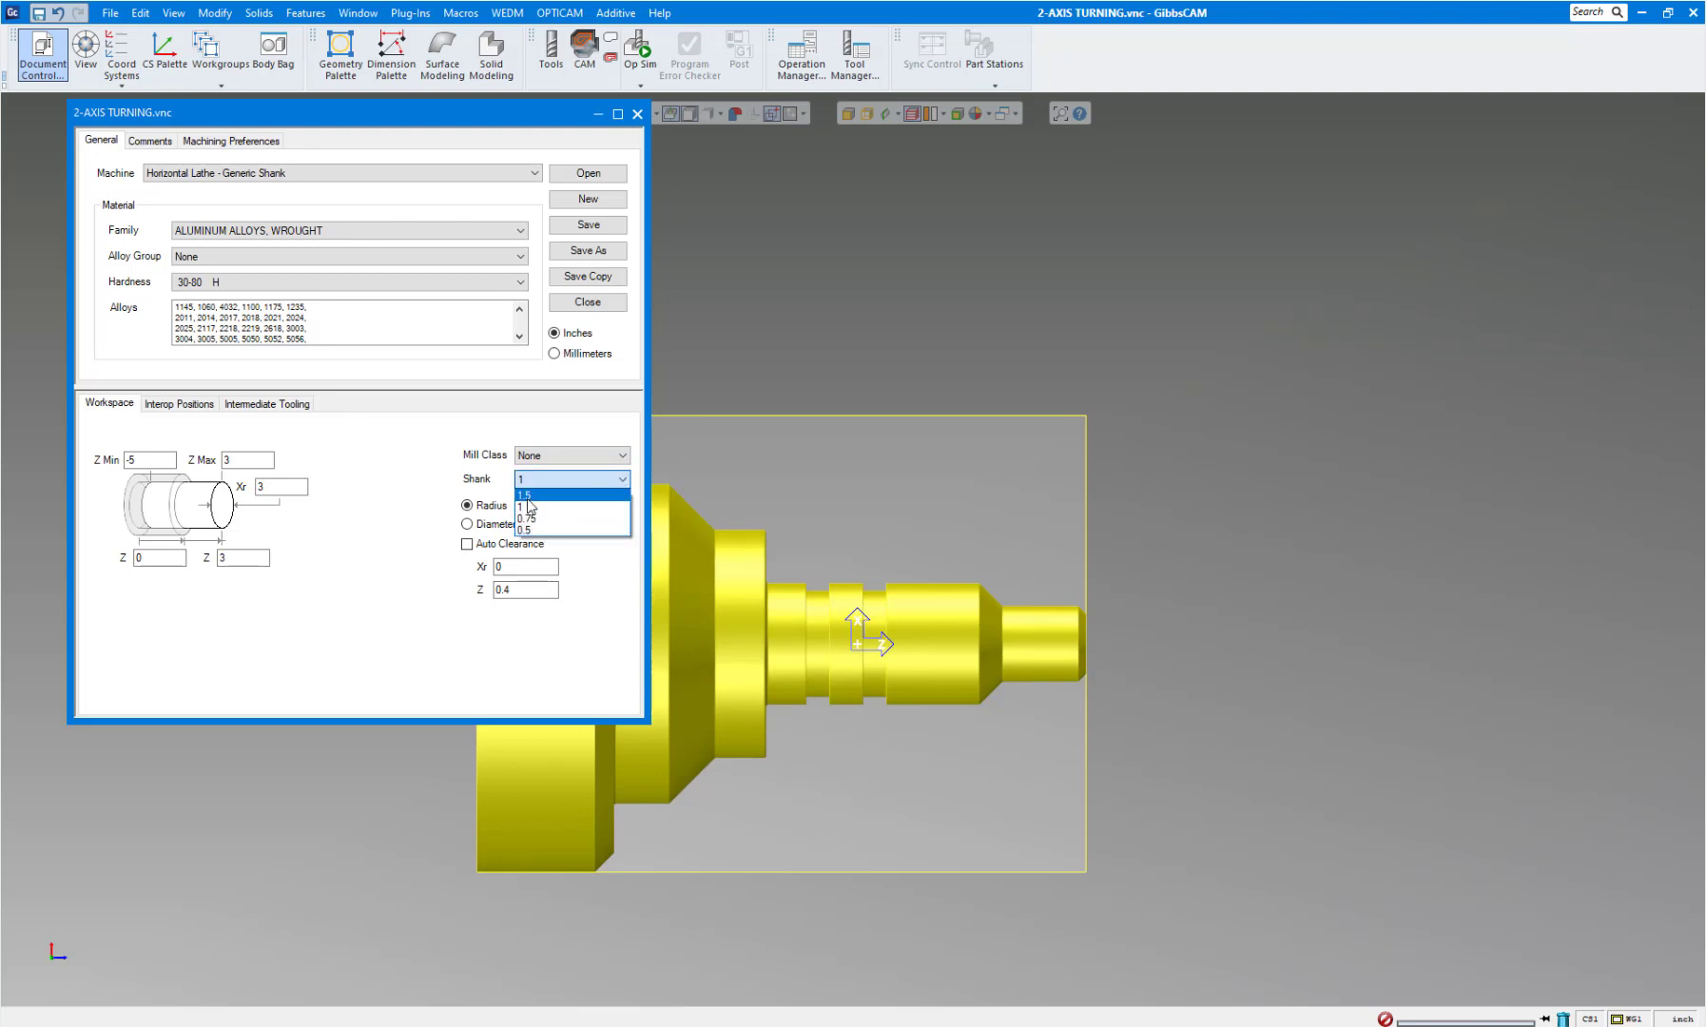
click(522, 509)
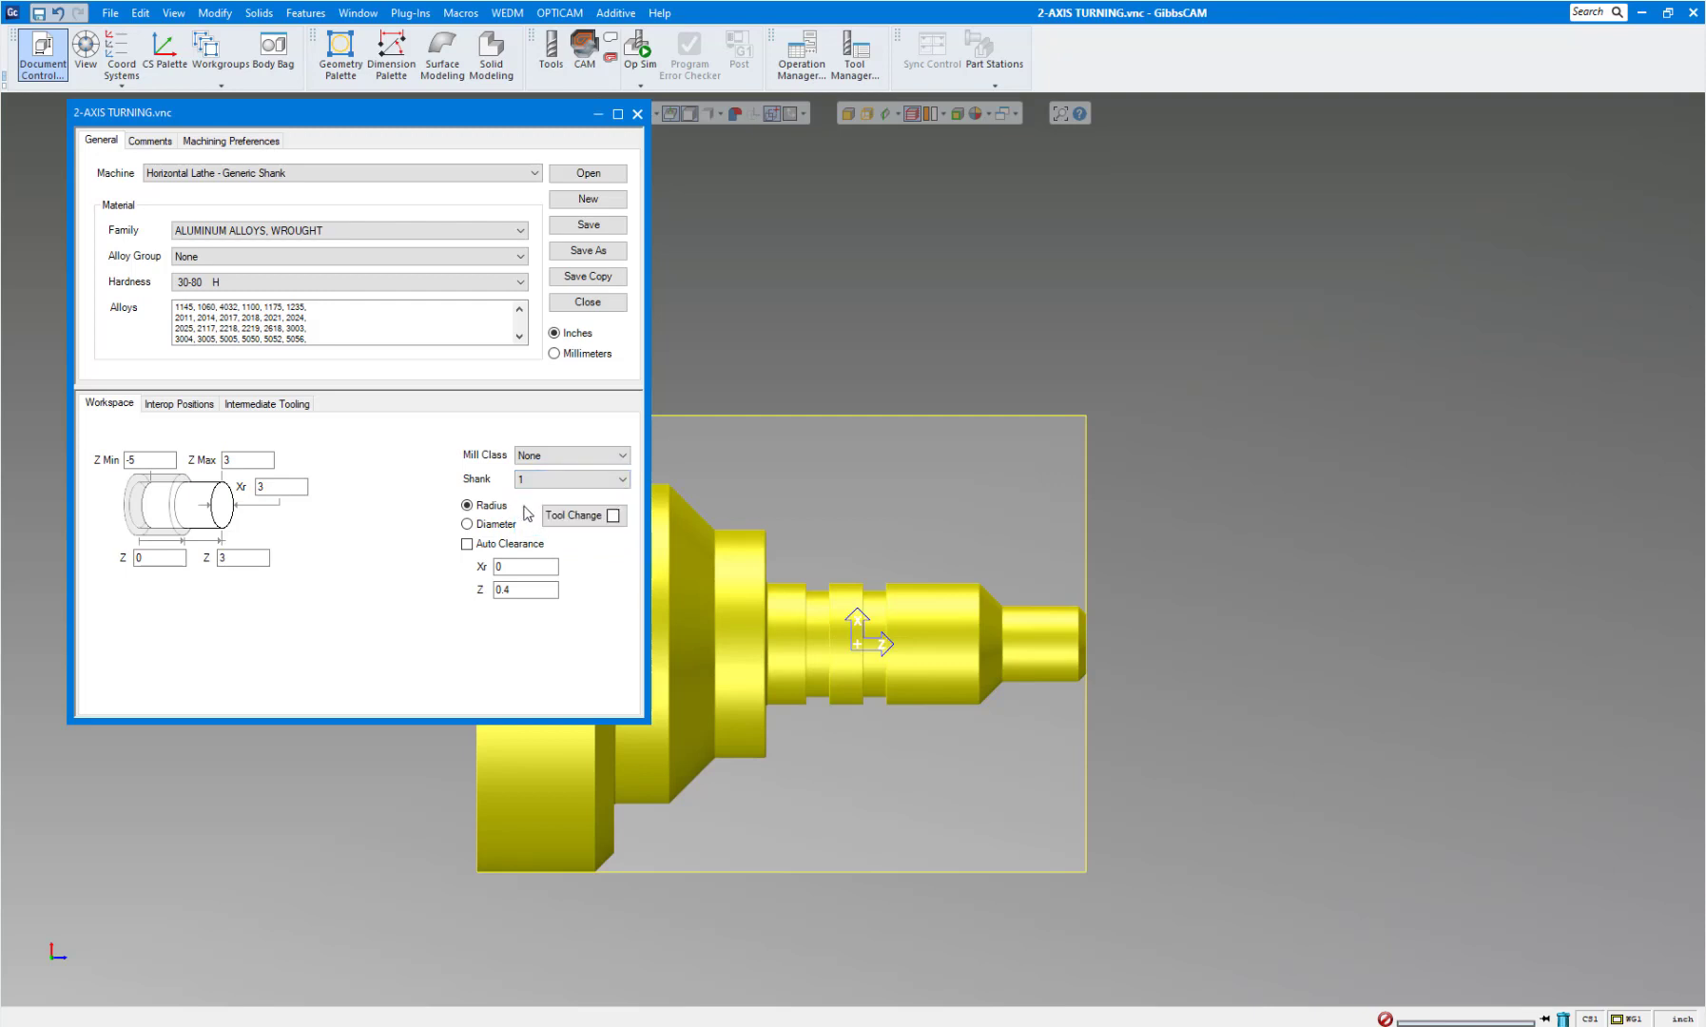
Switch the workspace dimensions from radius to diameter and shrink-wrap the stock to the part again.
click(467, 524)
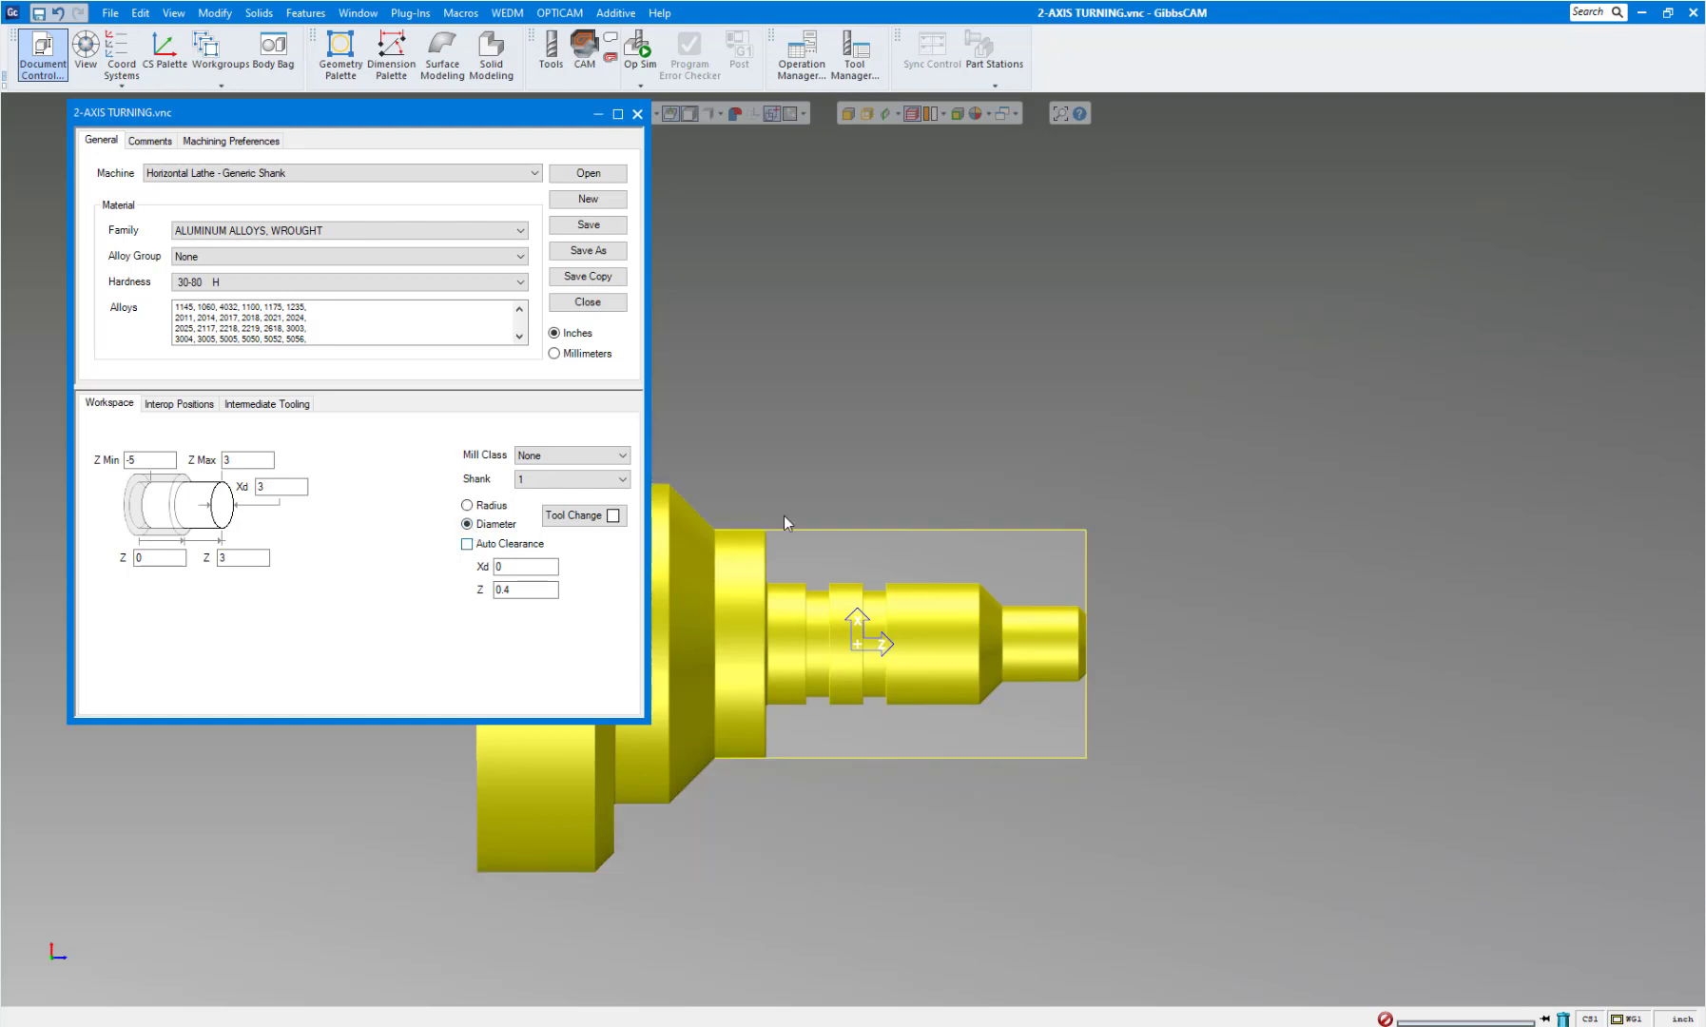
middle_drag(854, 394, 1220, 378)
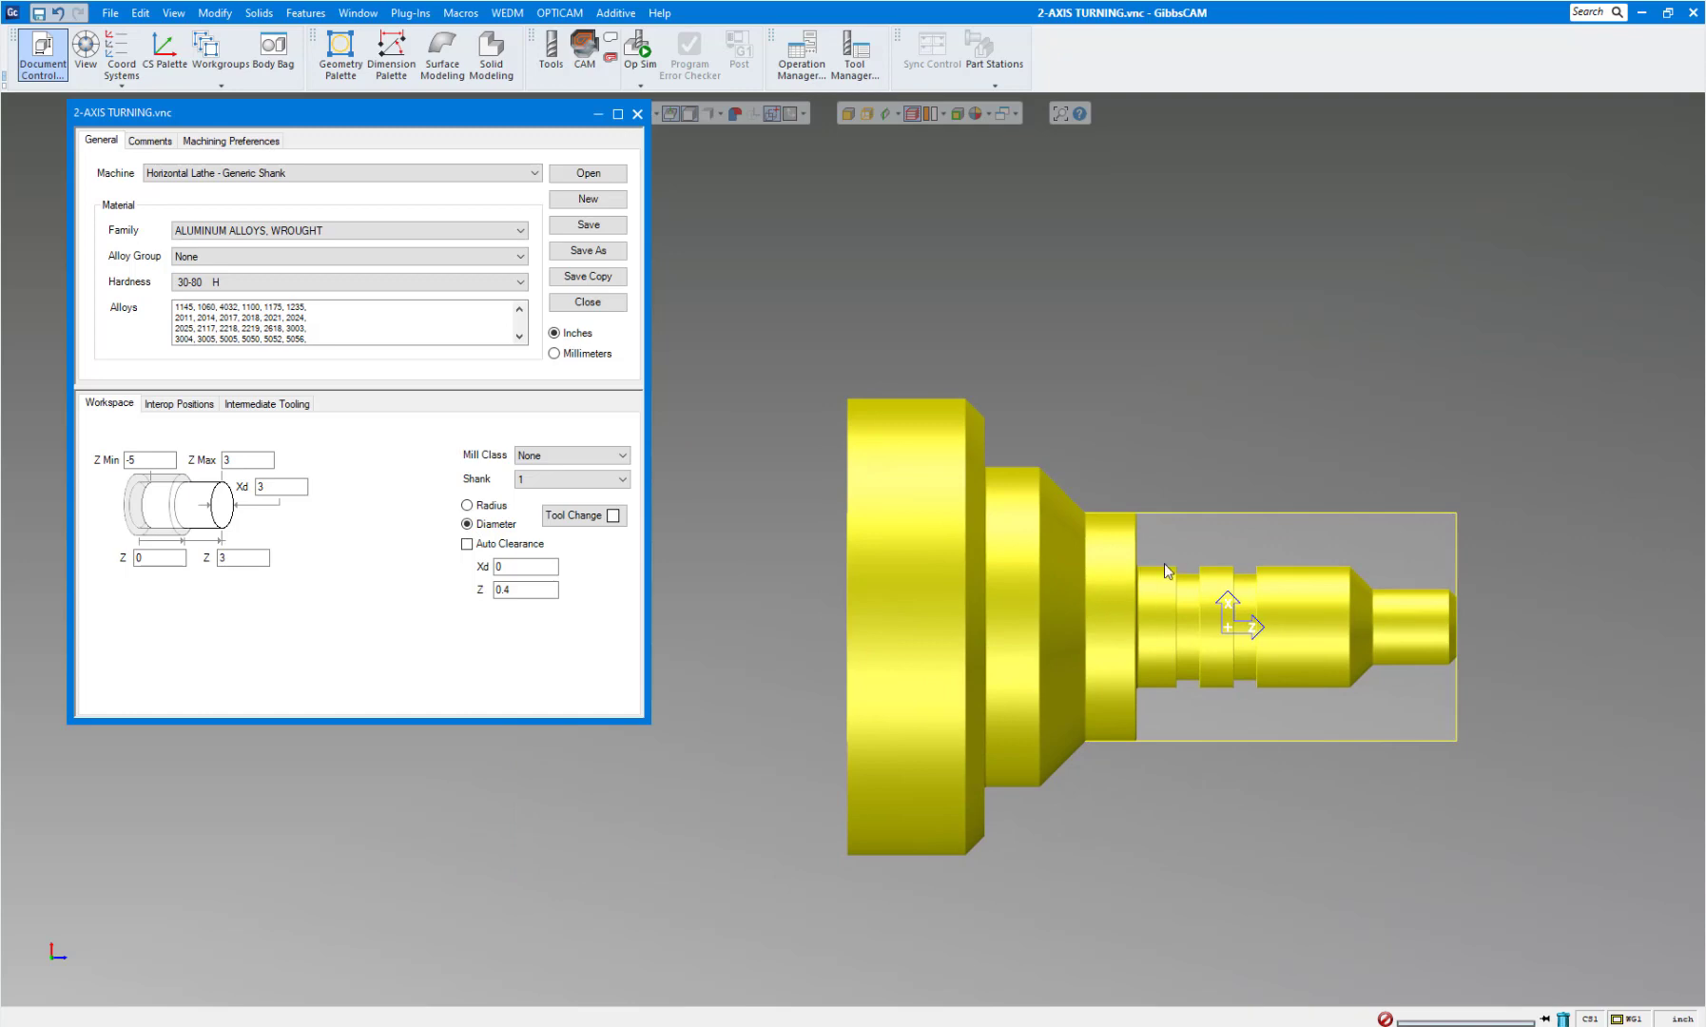
click(213, 14)
click(229, 788)
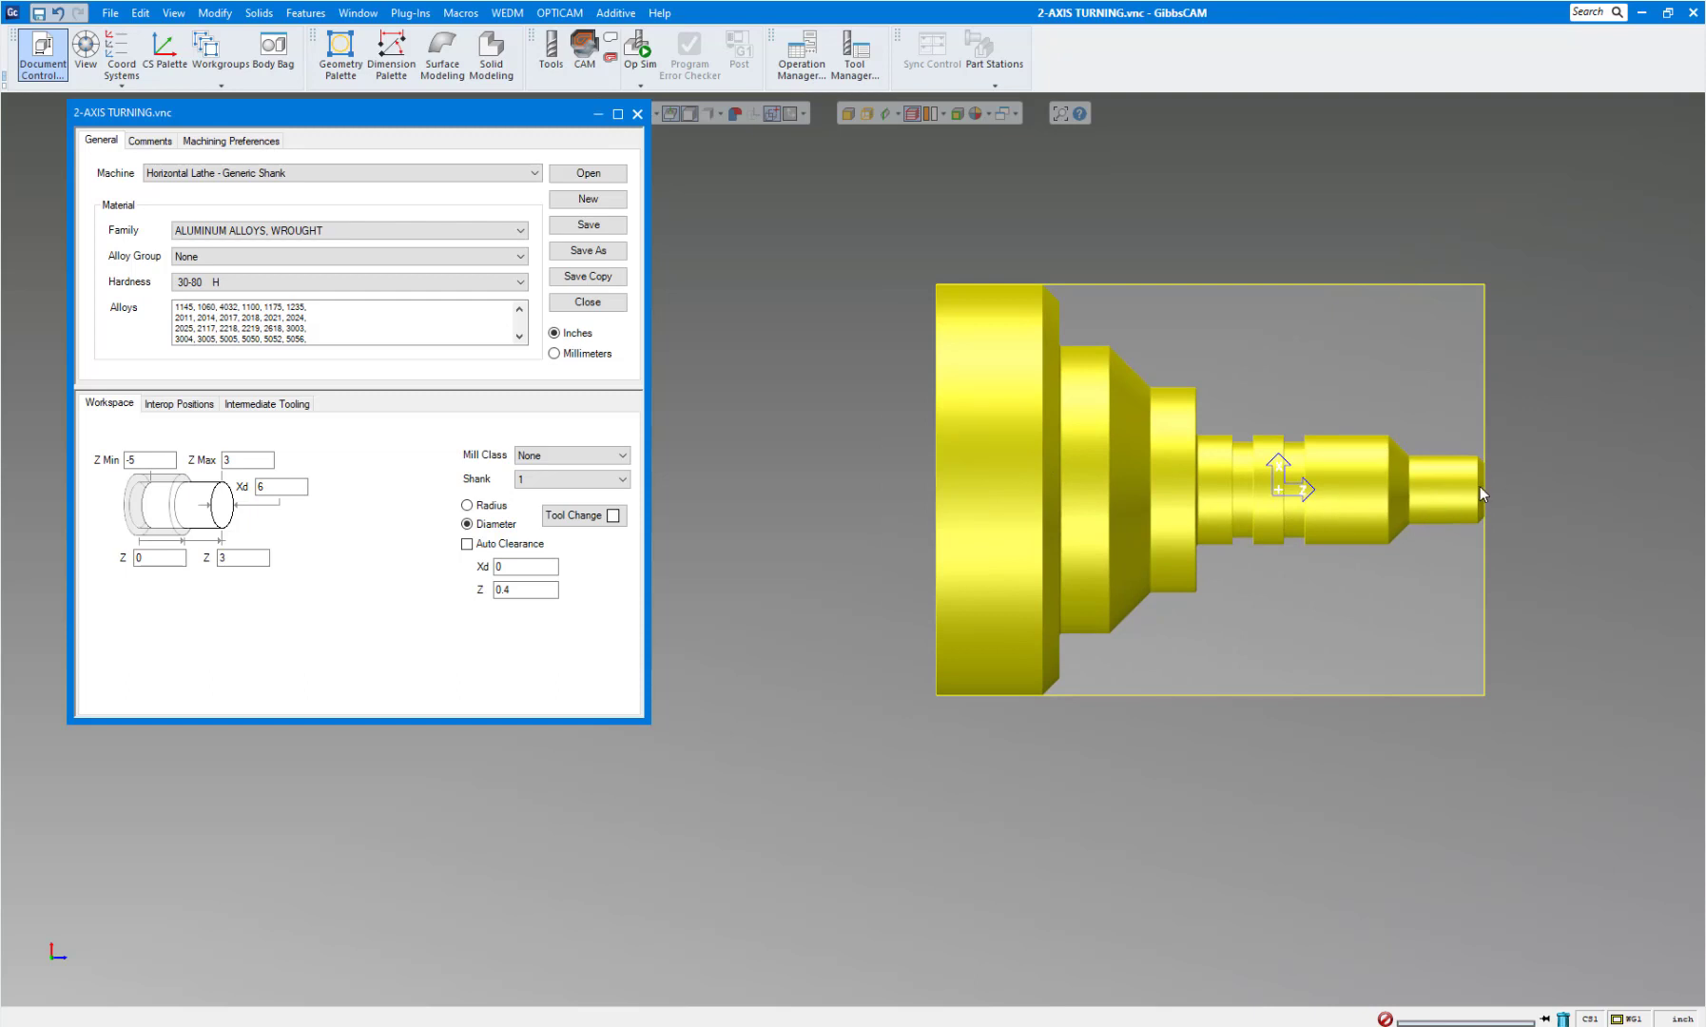
Move the part origin to Z 3 and Xr 0, placing it at the front face of the shaft.
click(235, 460)
click(214, 12)
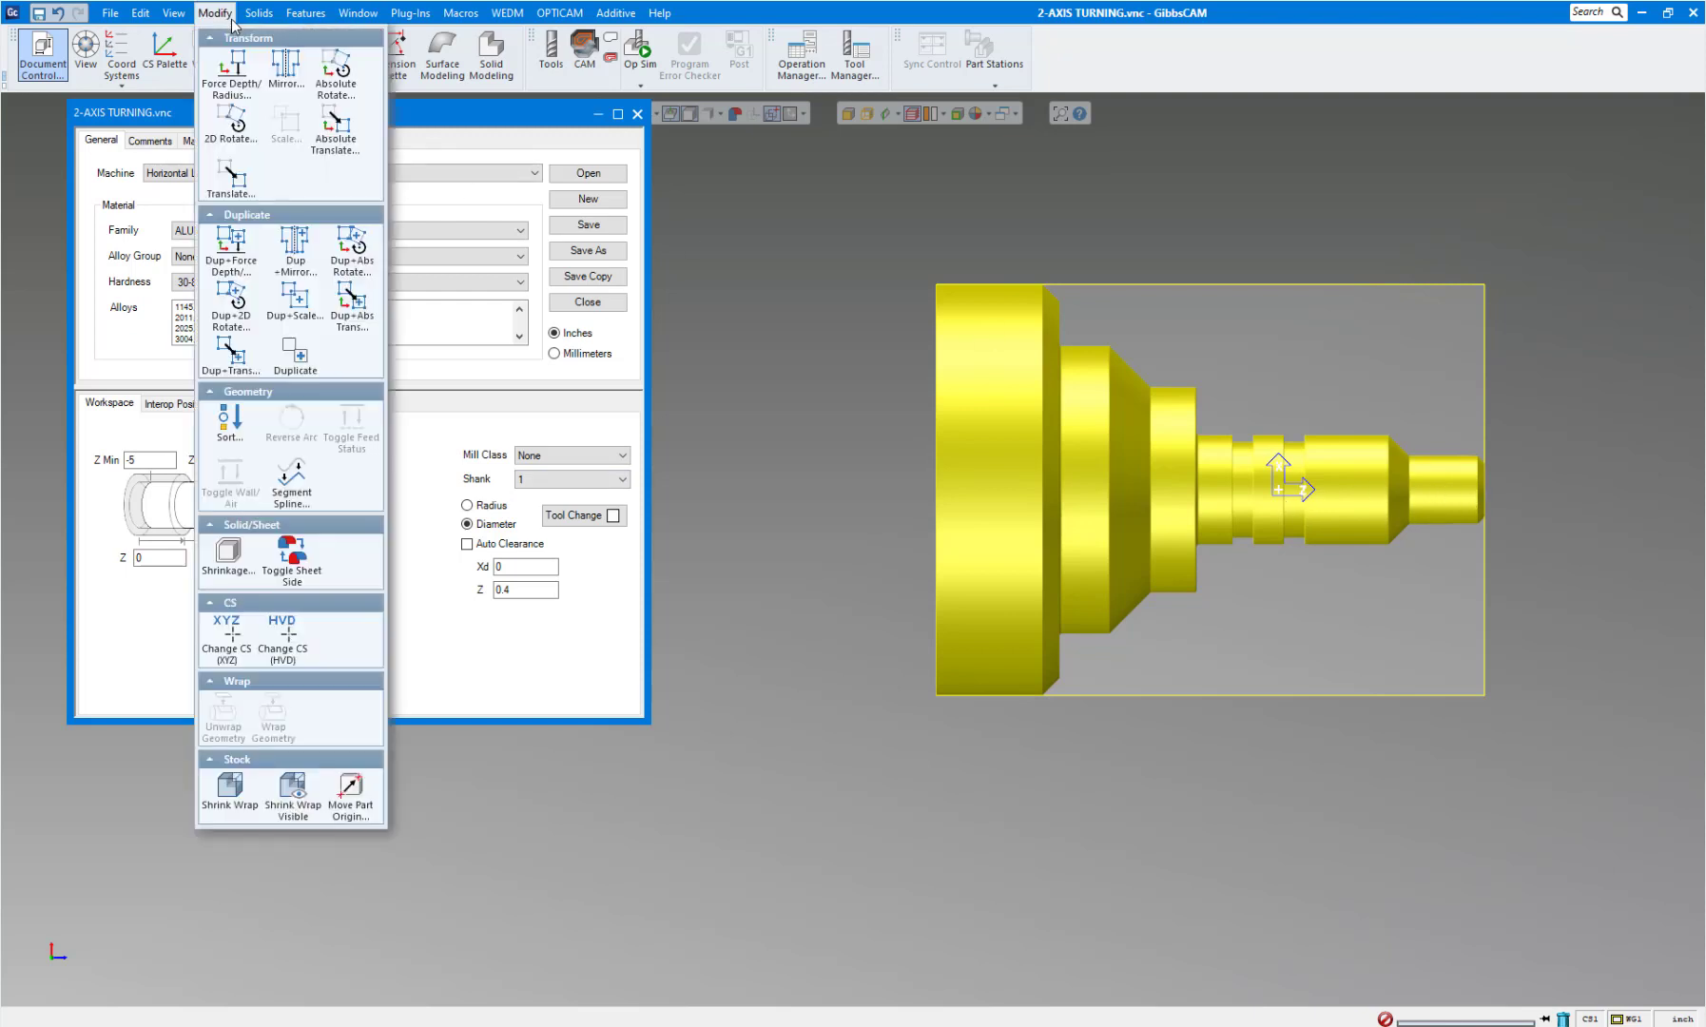
click(362, 794)
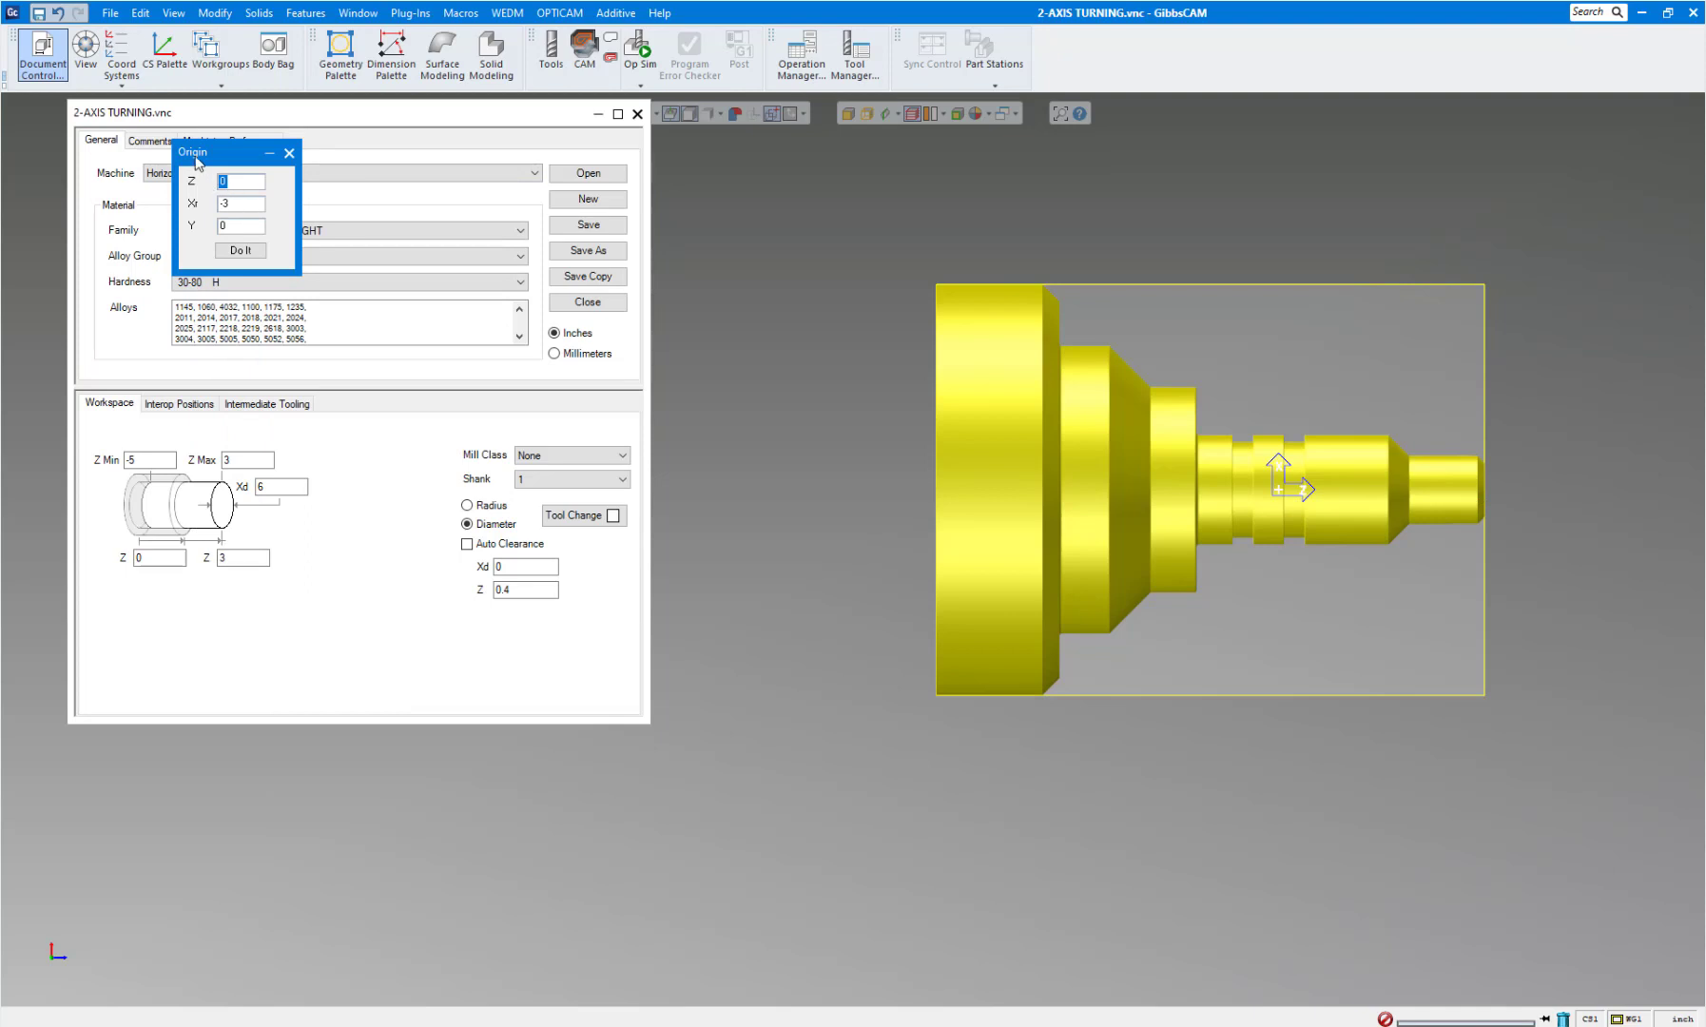
text(3)
key(Tab)
text(0)
click(241, 250)
scroll(822, 353, down, 7)
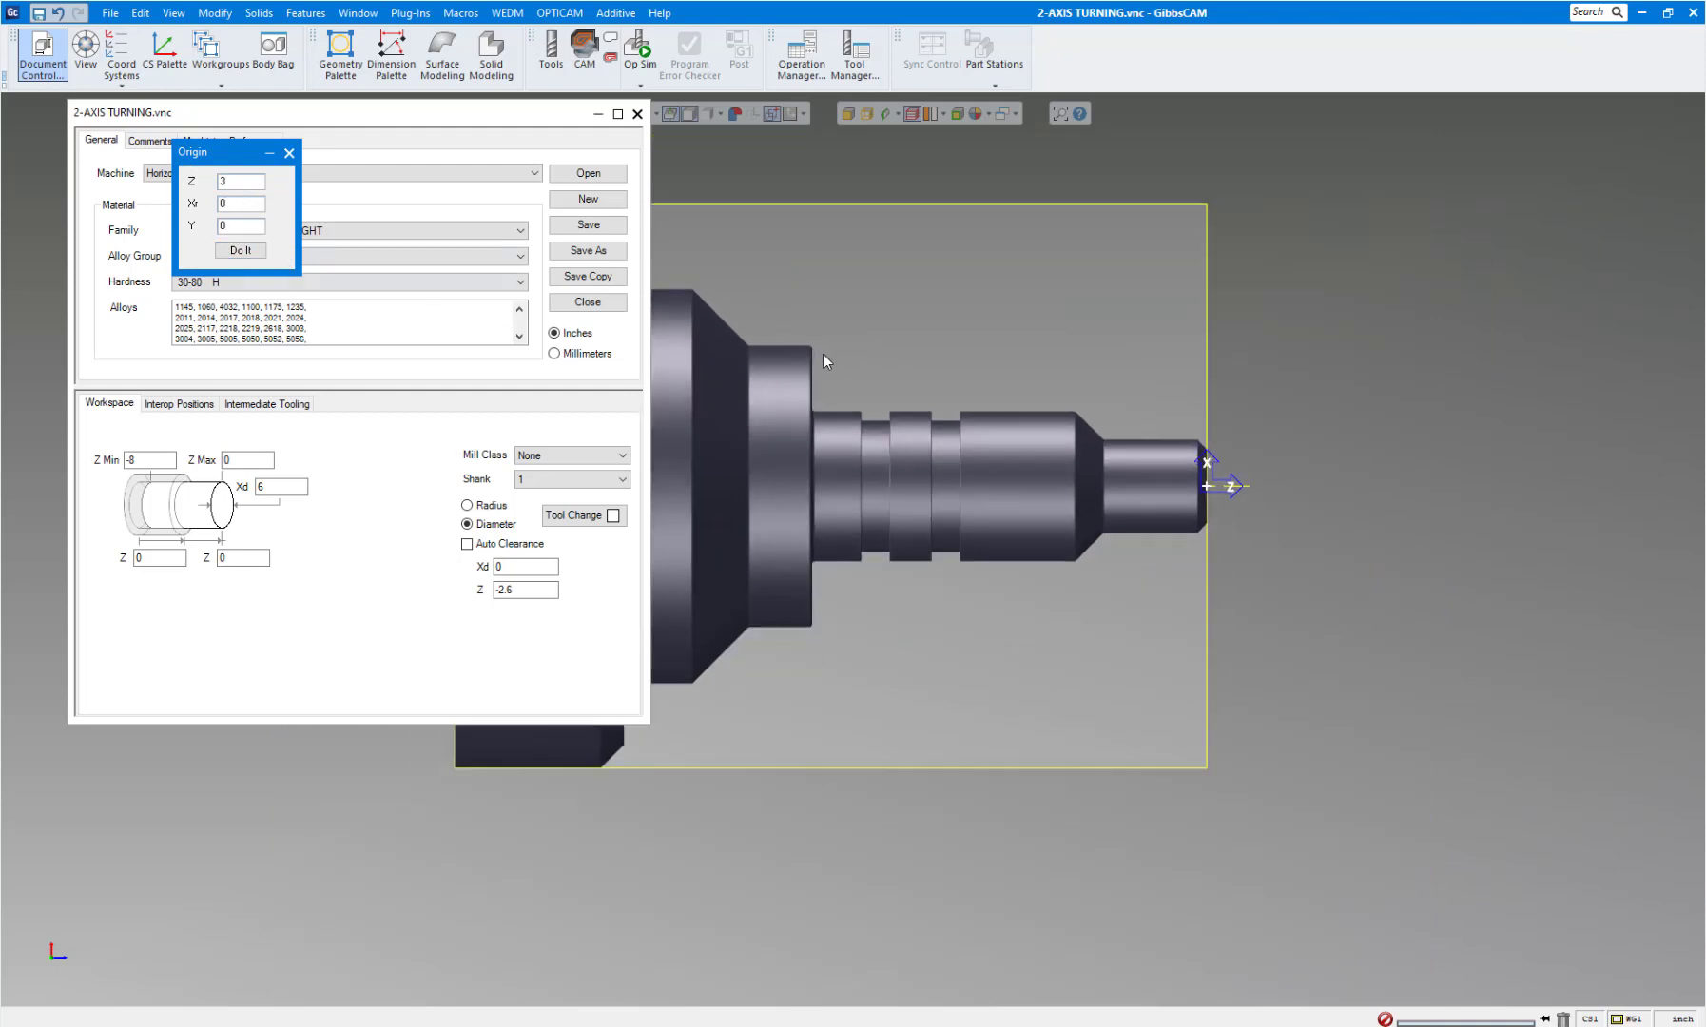
middle_drag(846, 510, 1162, 583)
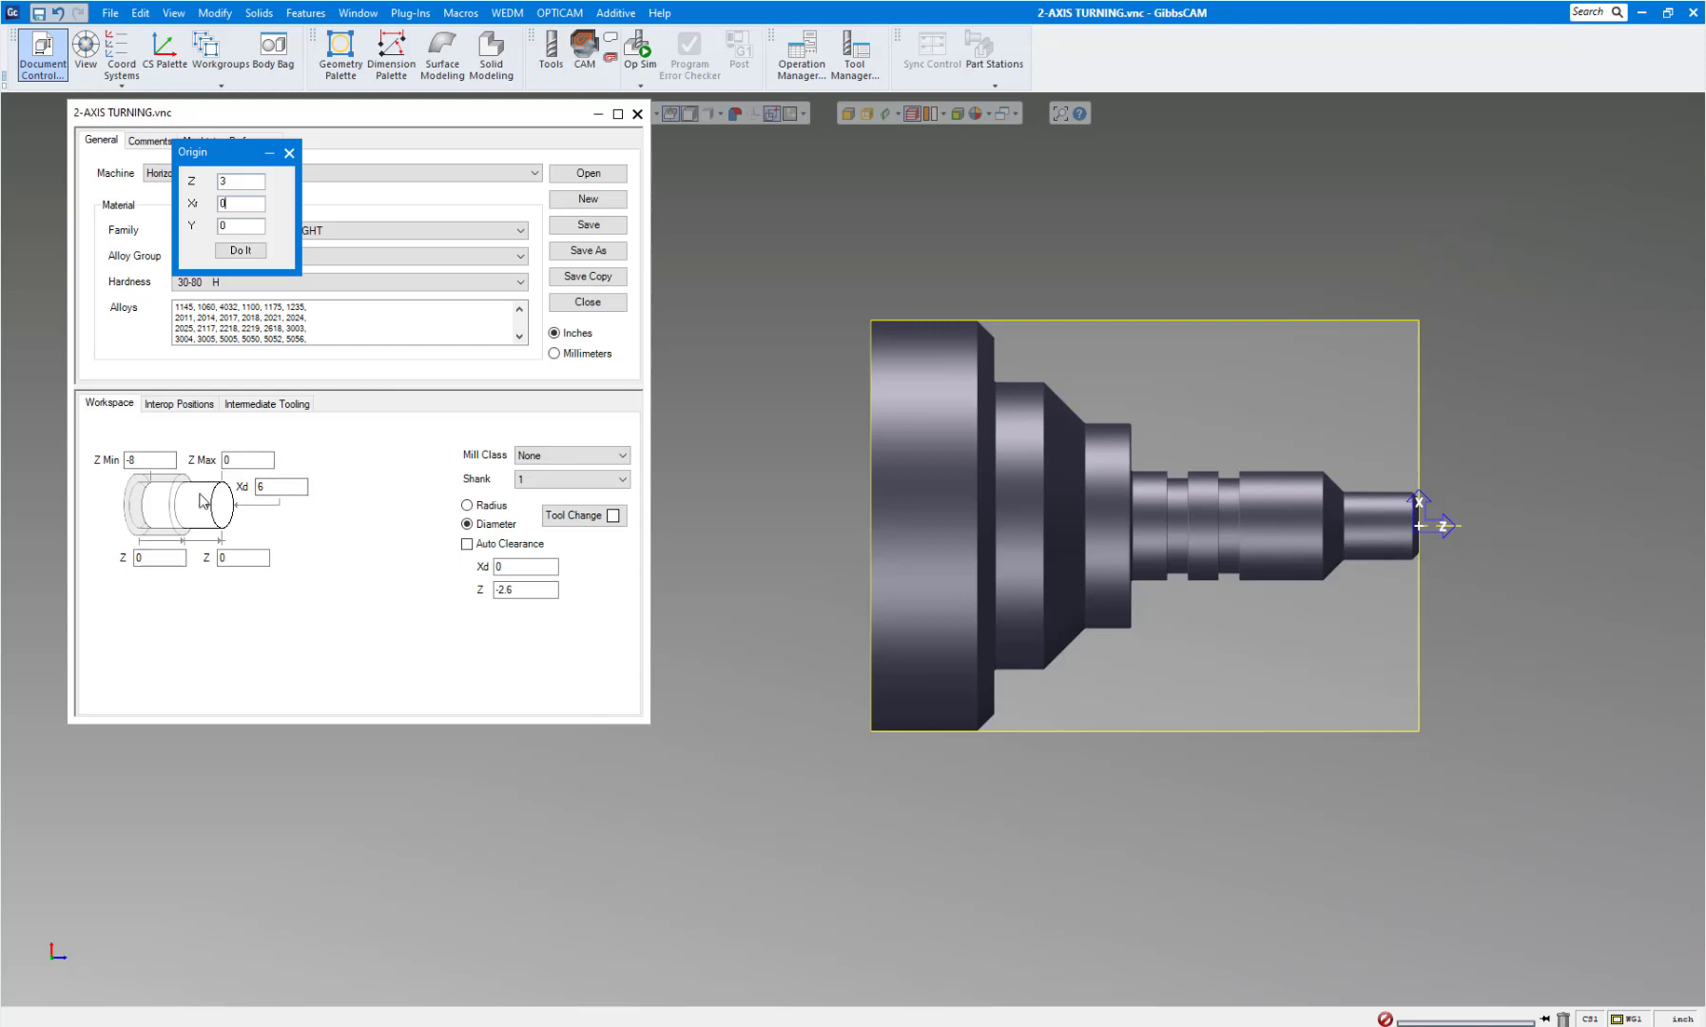
Set the stock's Z Max to 0.06 and the clearance values to Xd 6.2 and Z 0.2.
double_click(233, 461)
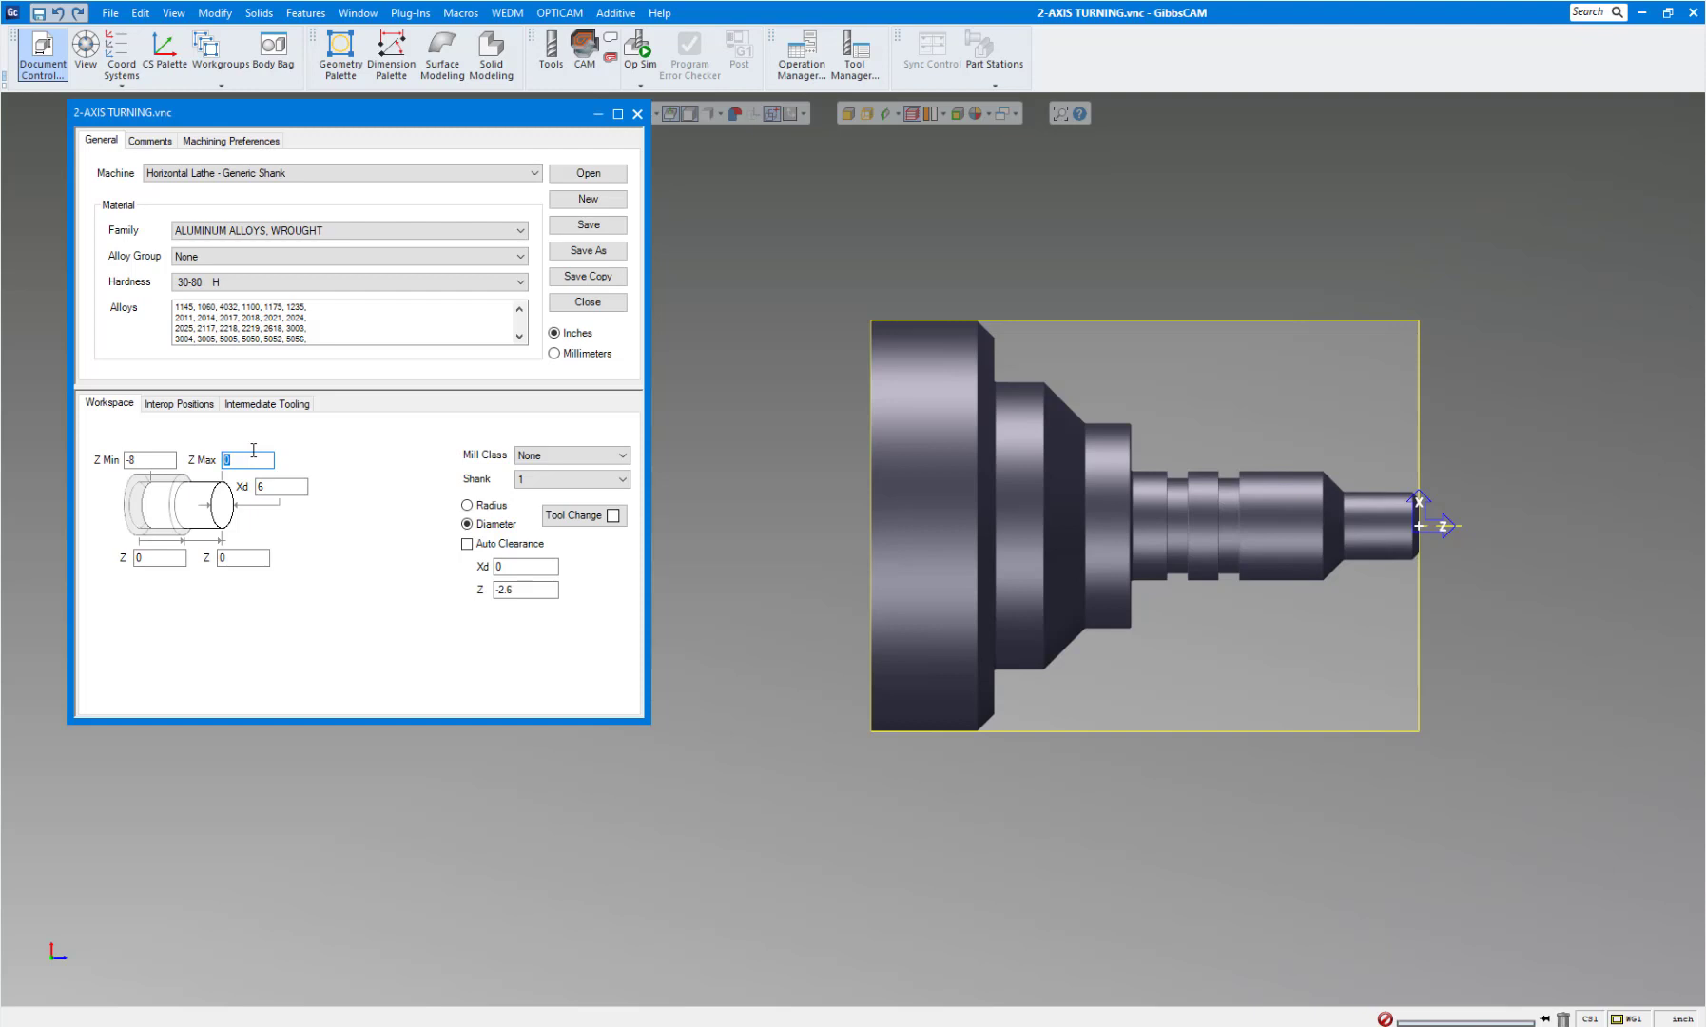
text(.06)
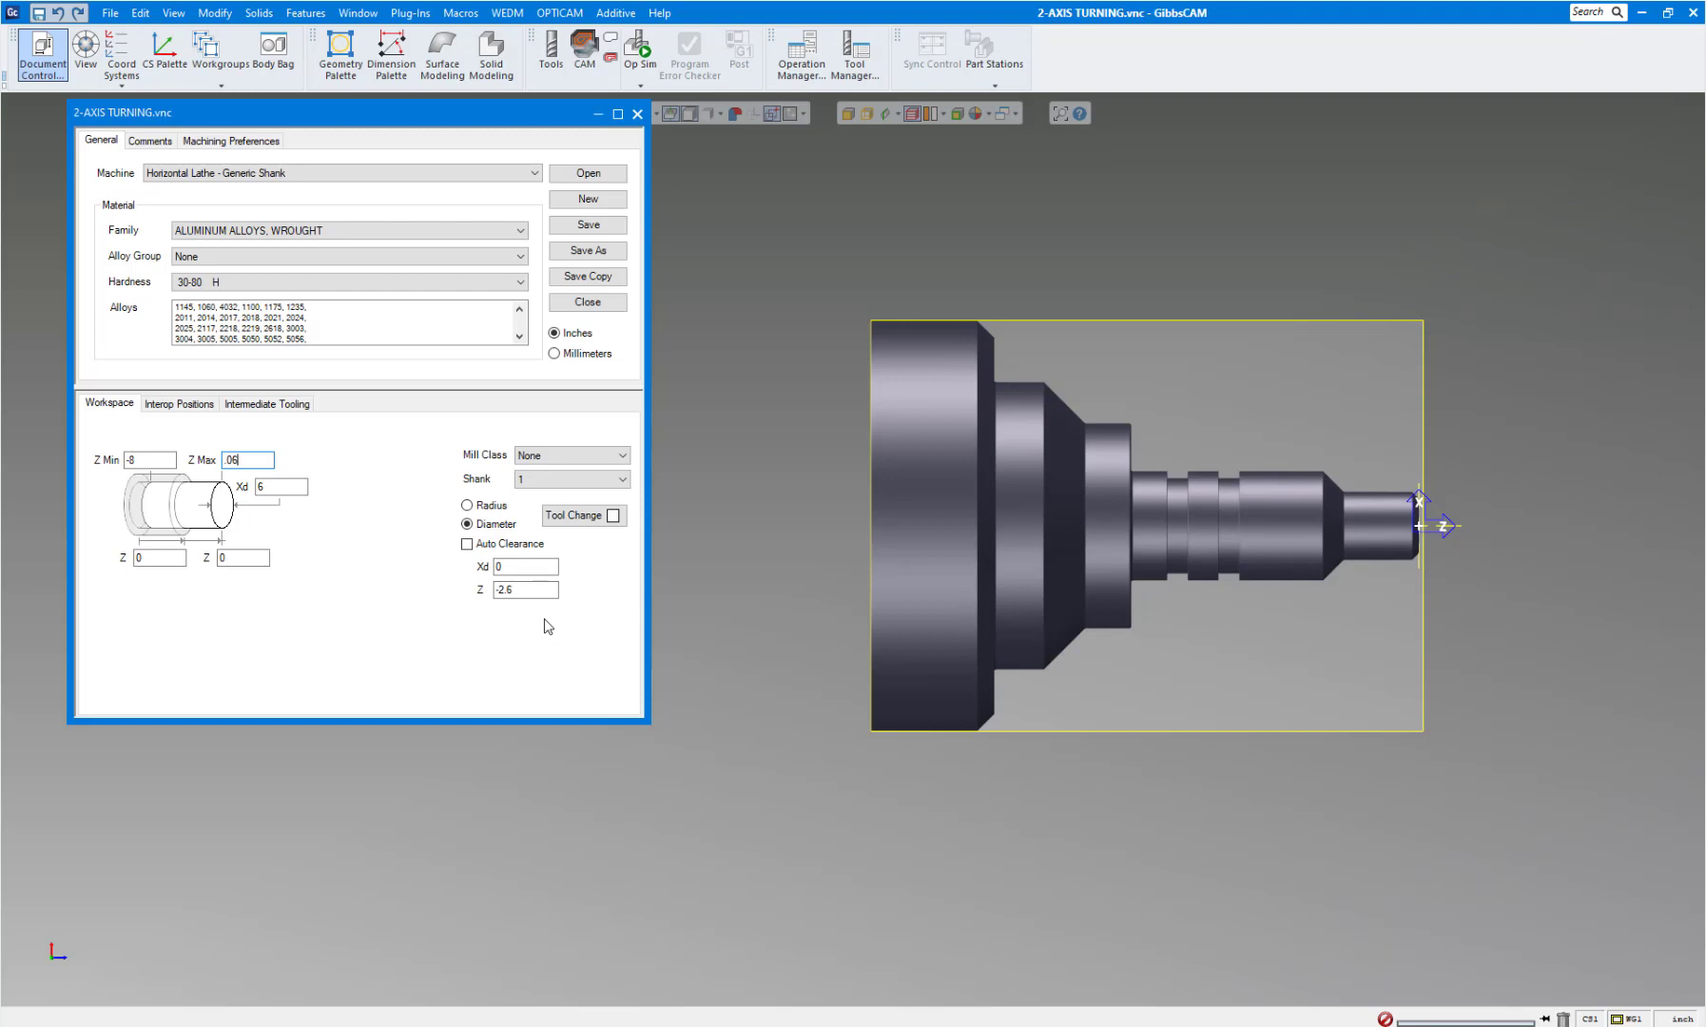
click(511, 570)
key(shift+Home)
text(2)
click(517, 588)
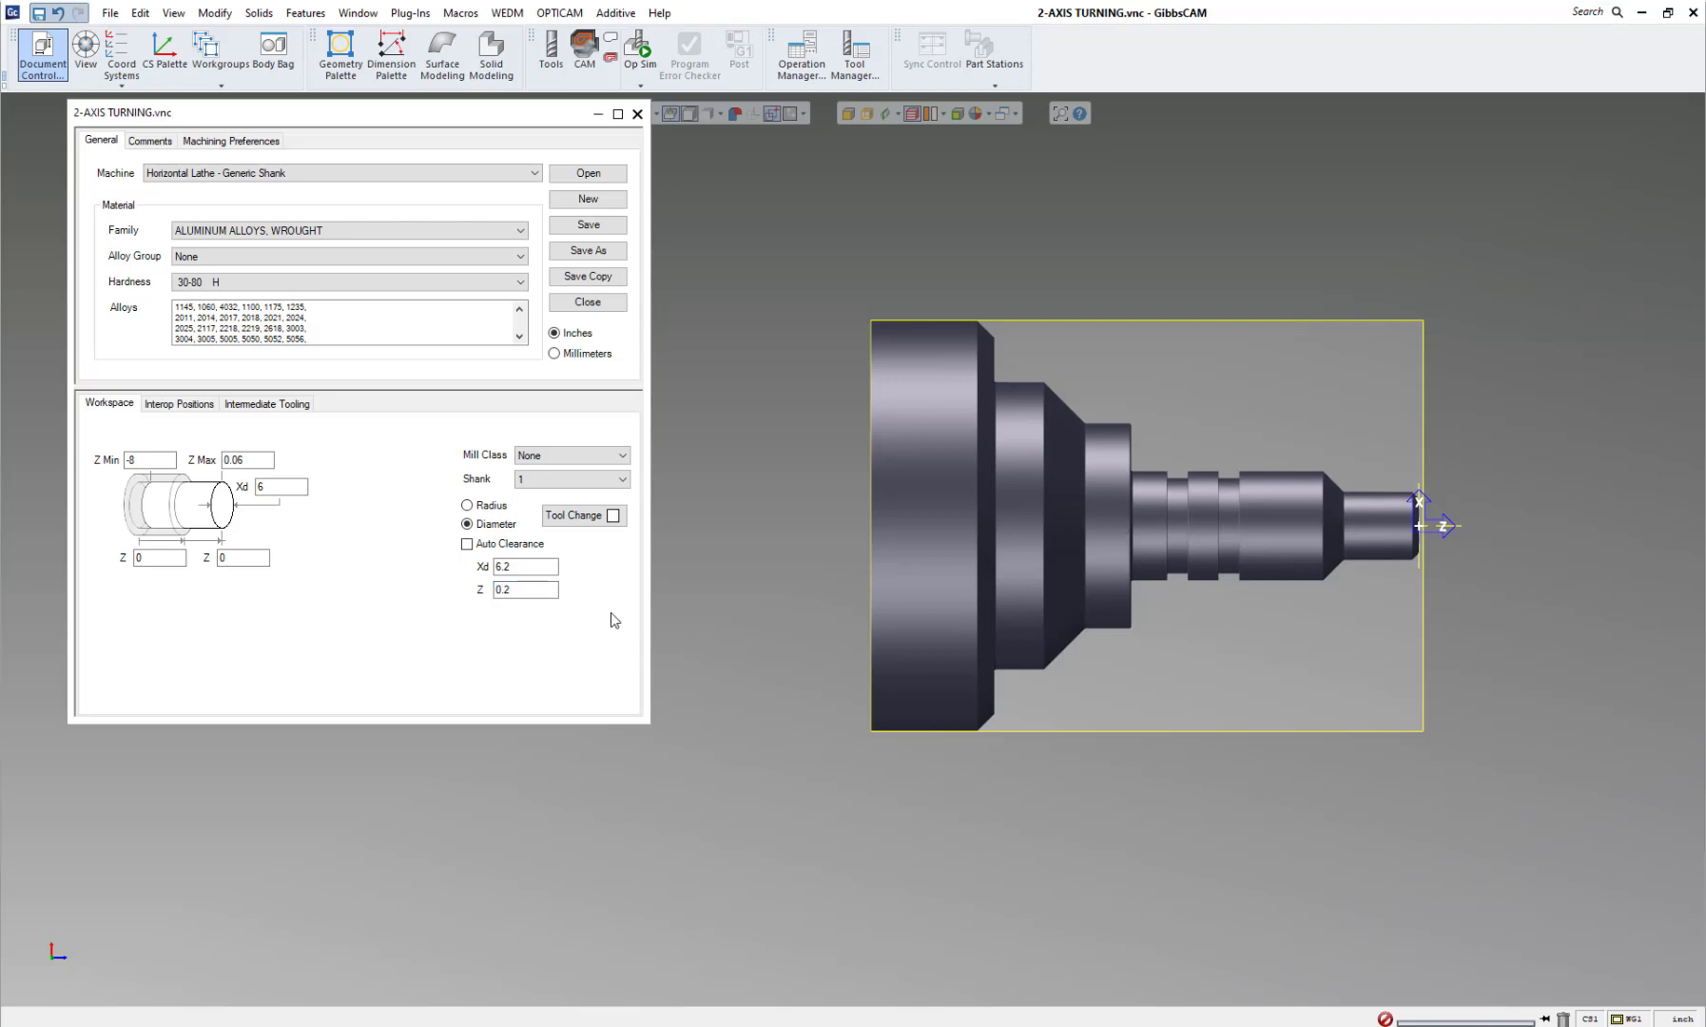
Enable the Tool Change interop position, disable it again, and return to the workspace settings.
click(614, 520)
click(614, 518)
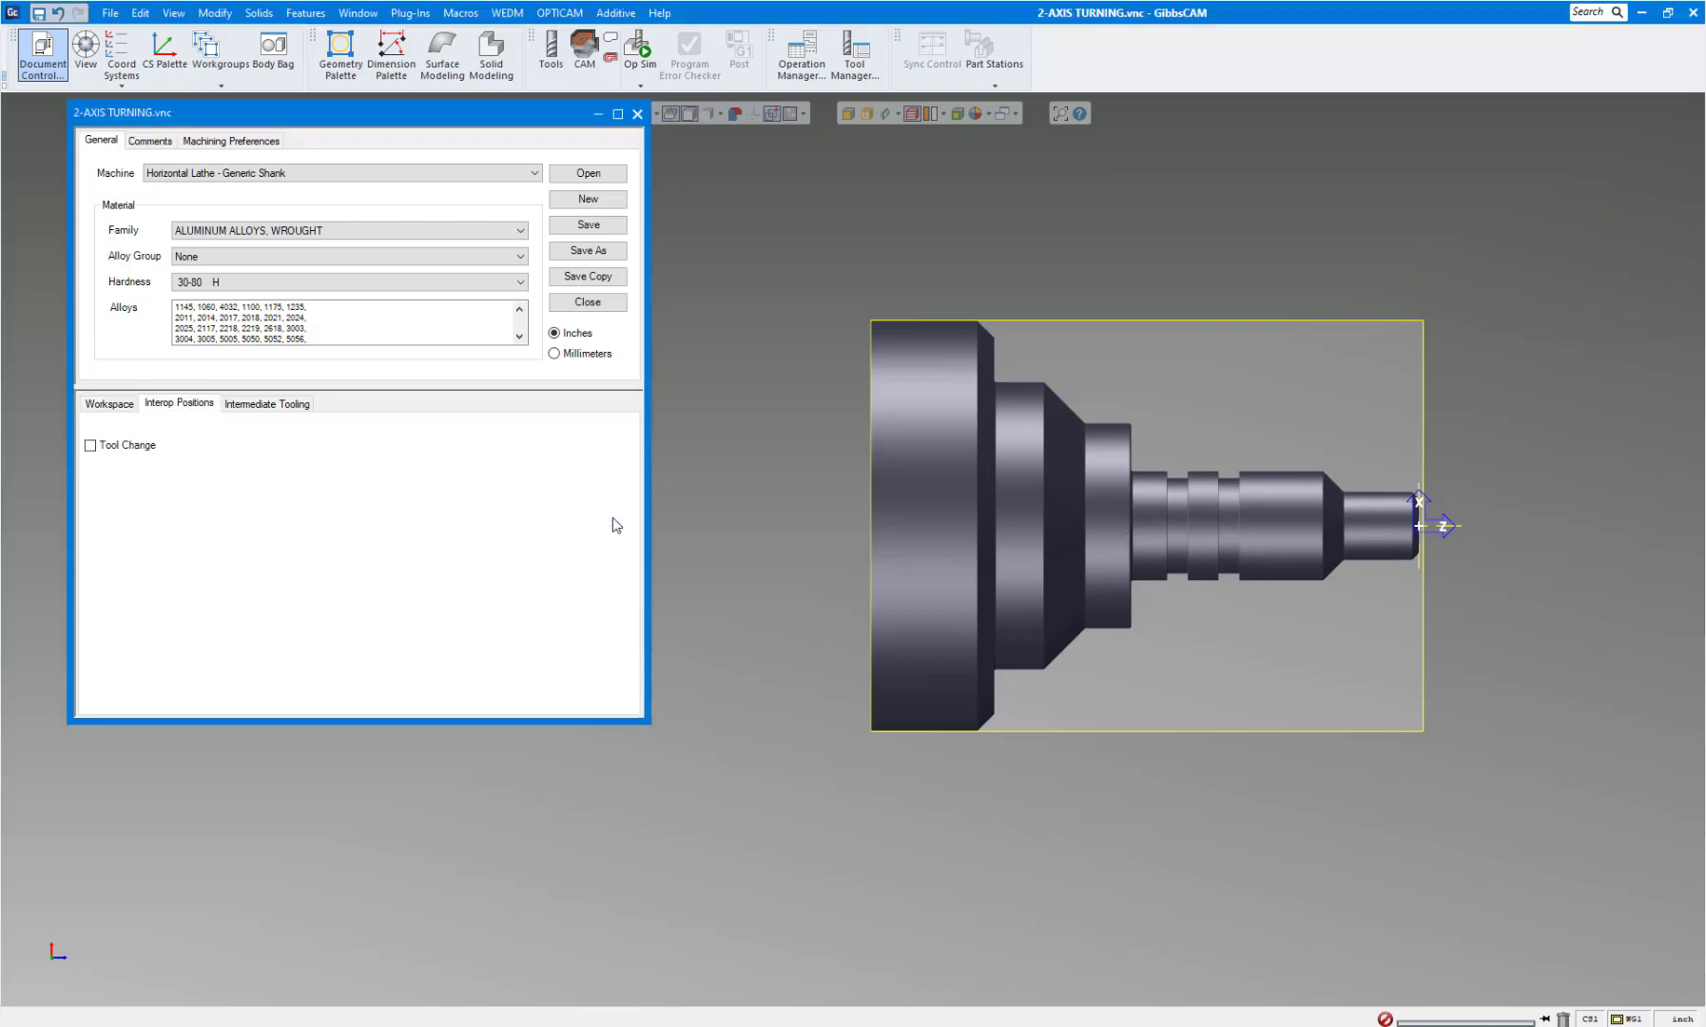
click(91, 446)
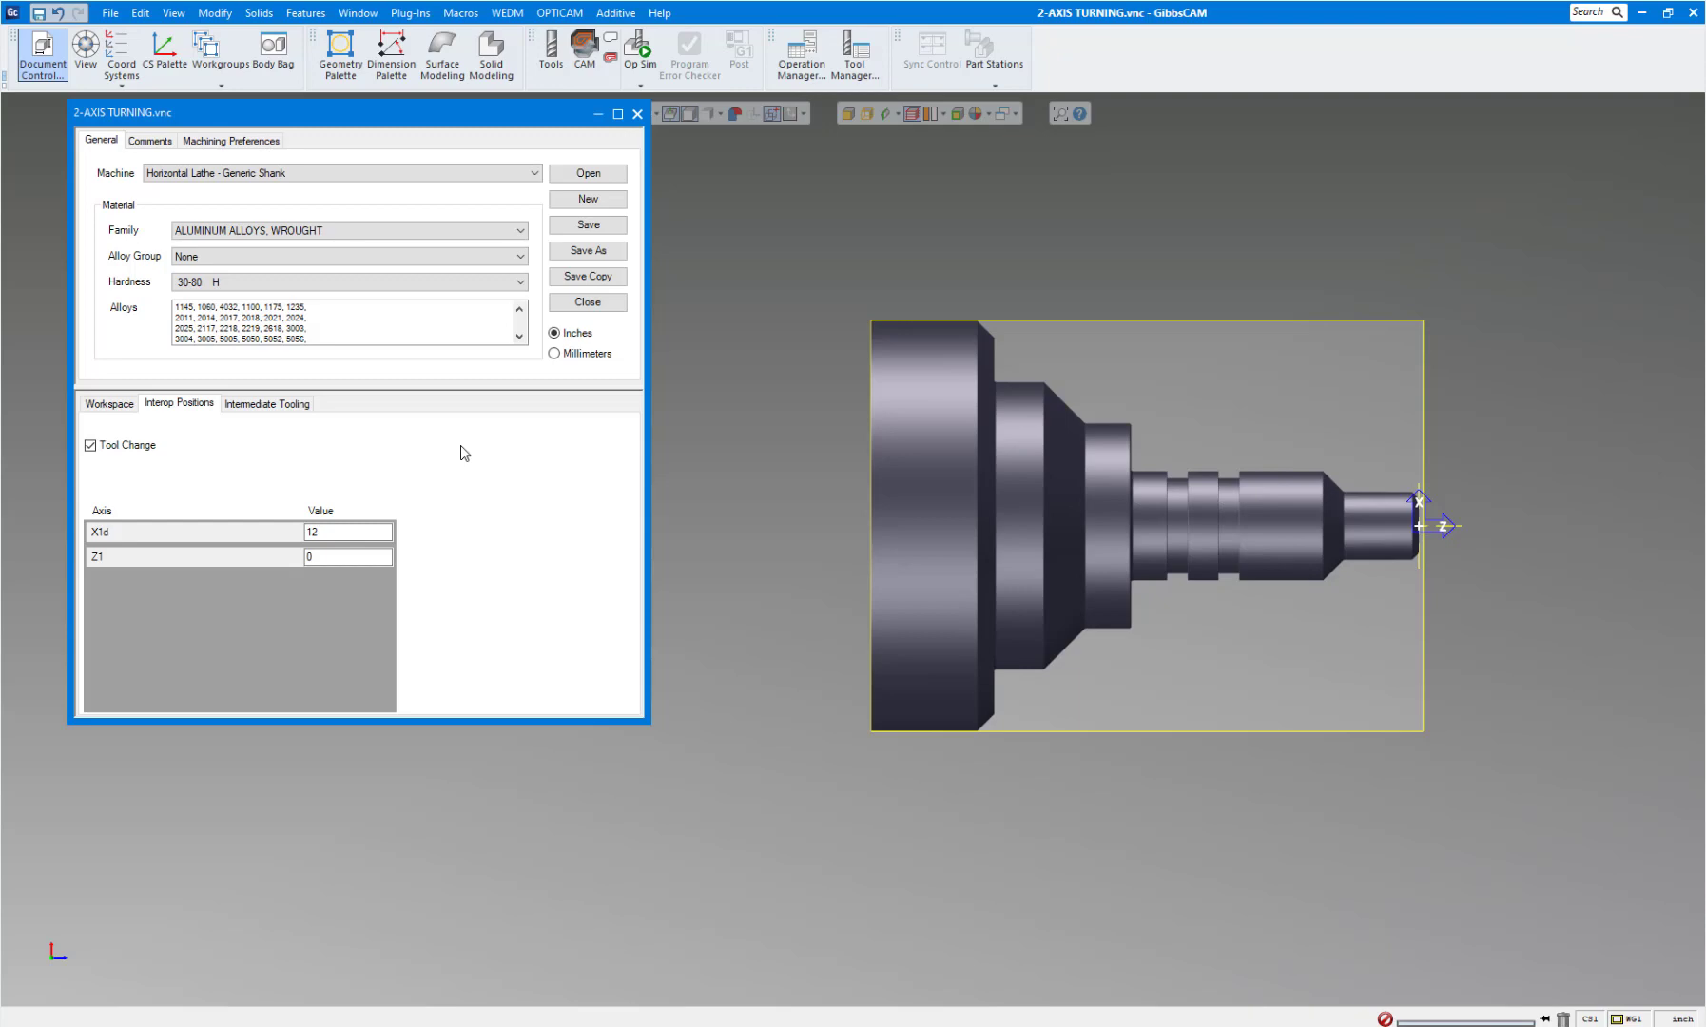
click(91, 445)
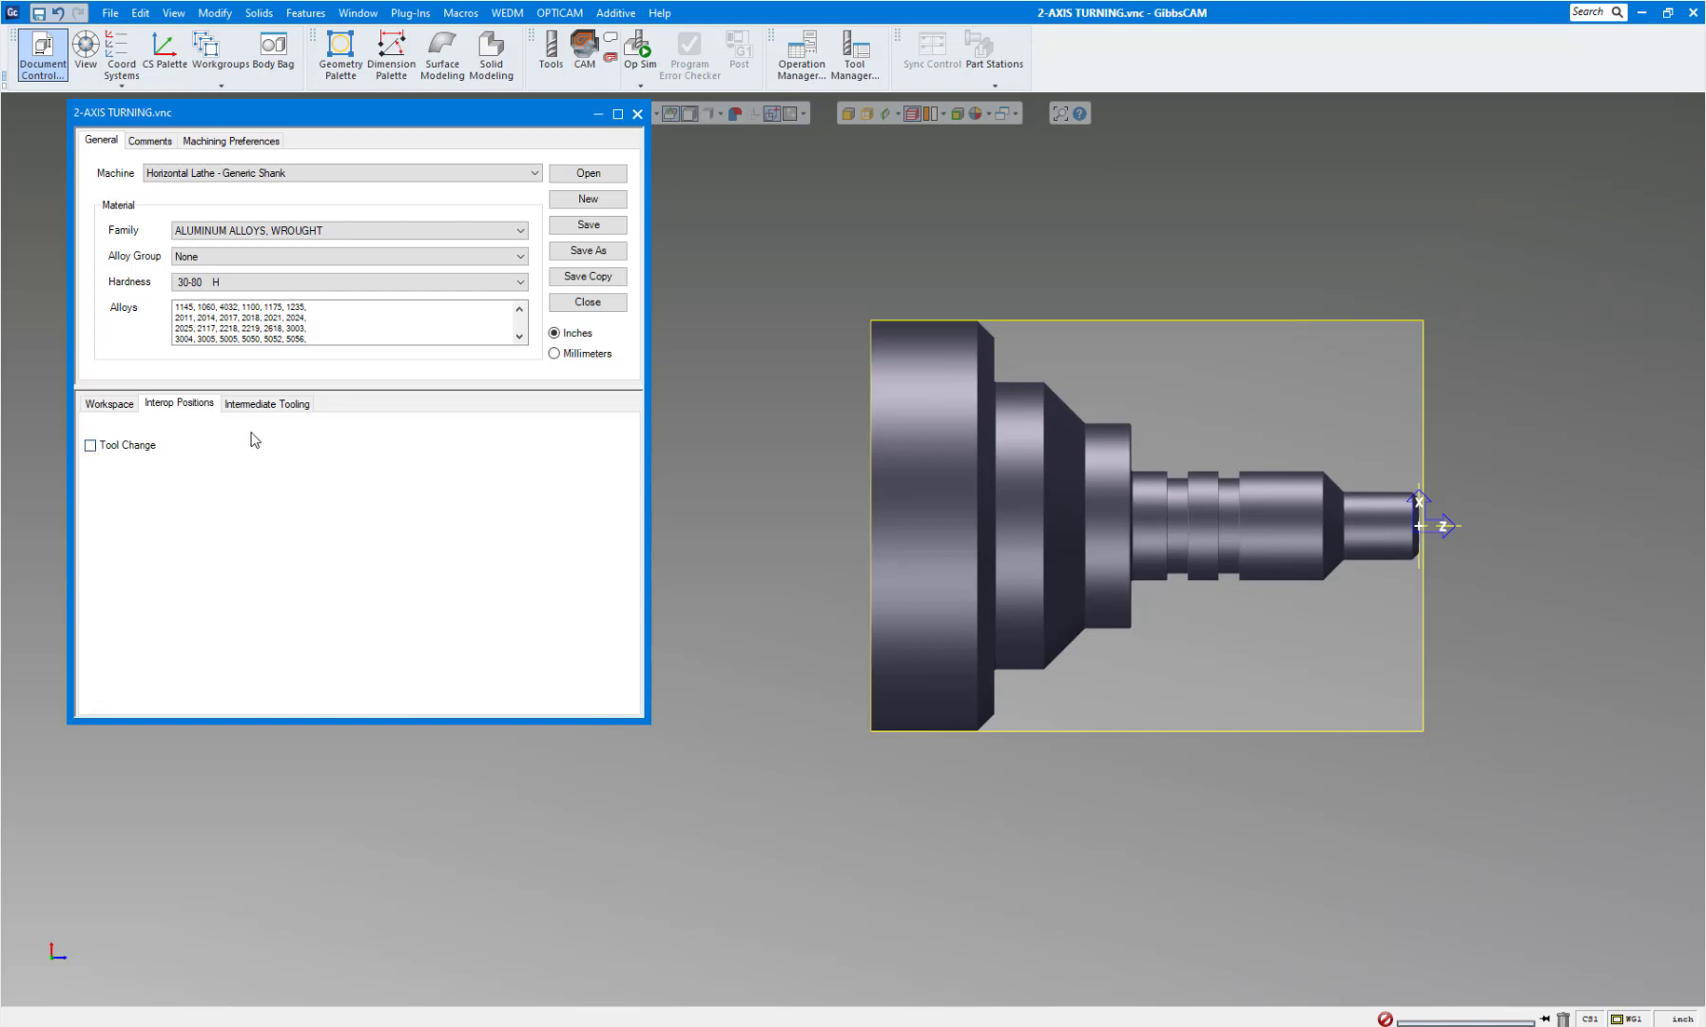
click(109, 403)
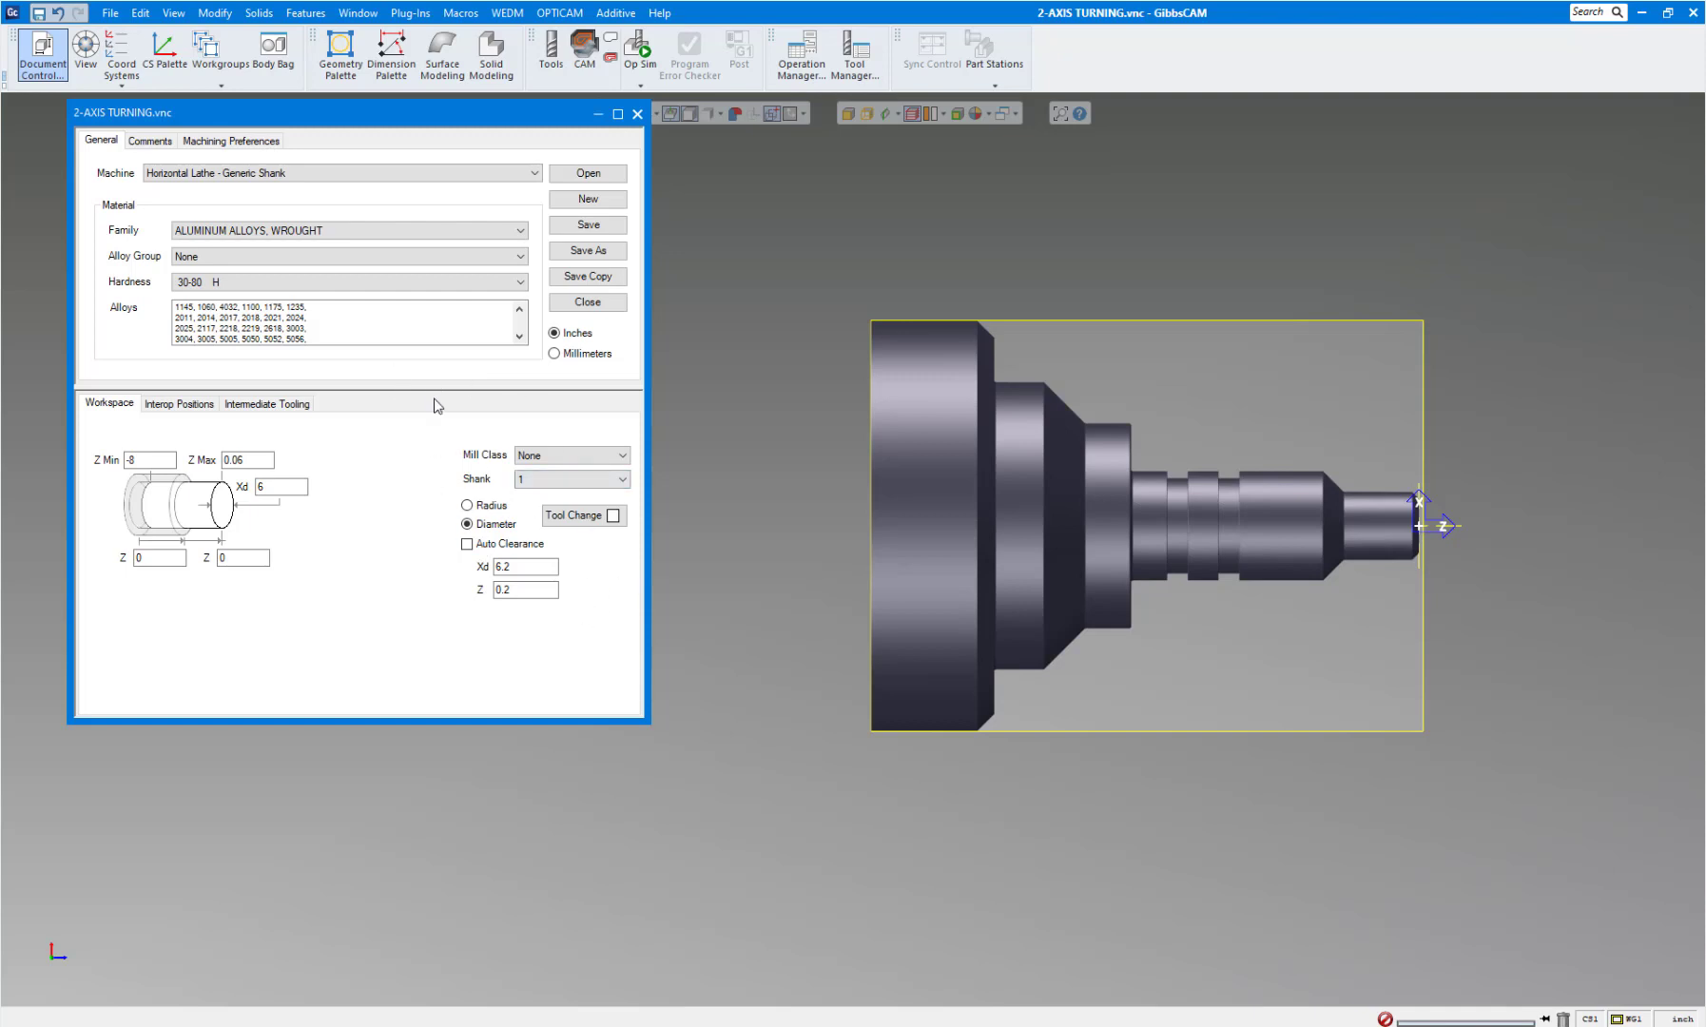
Close the document settings and the part origin dialog, and center the part in the view.
click(637, 114)
mouse_move(63, 937)
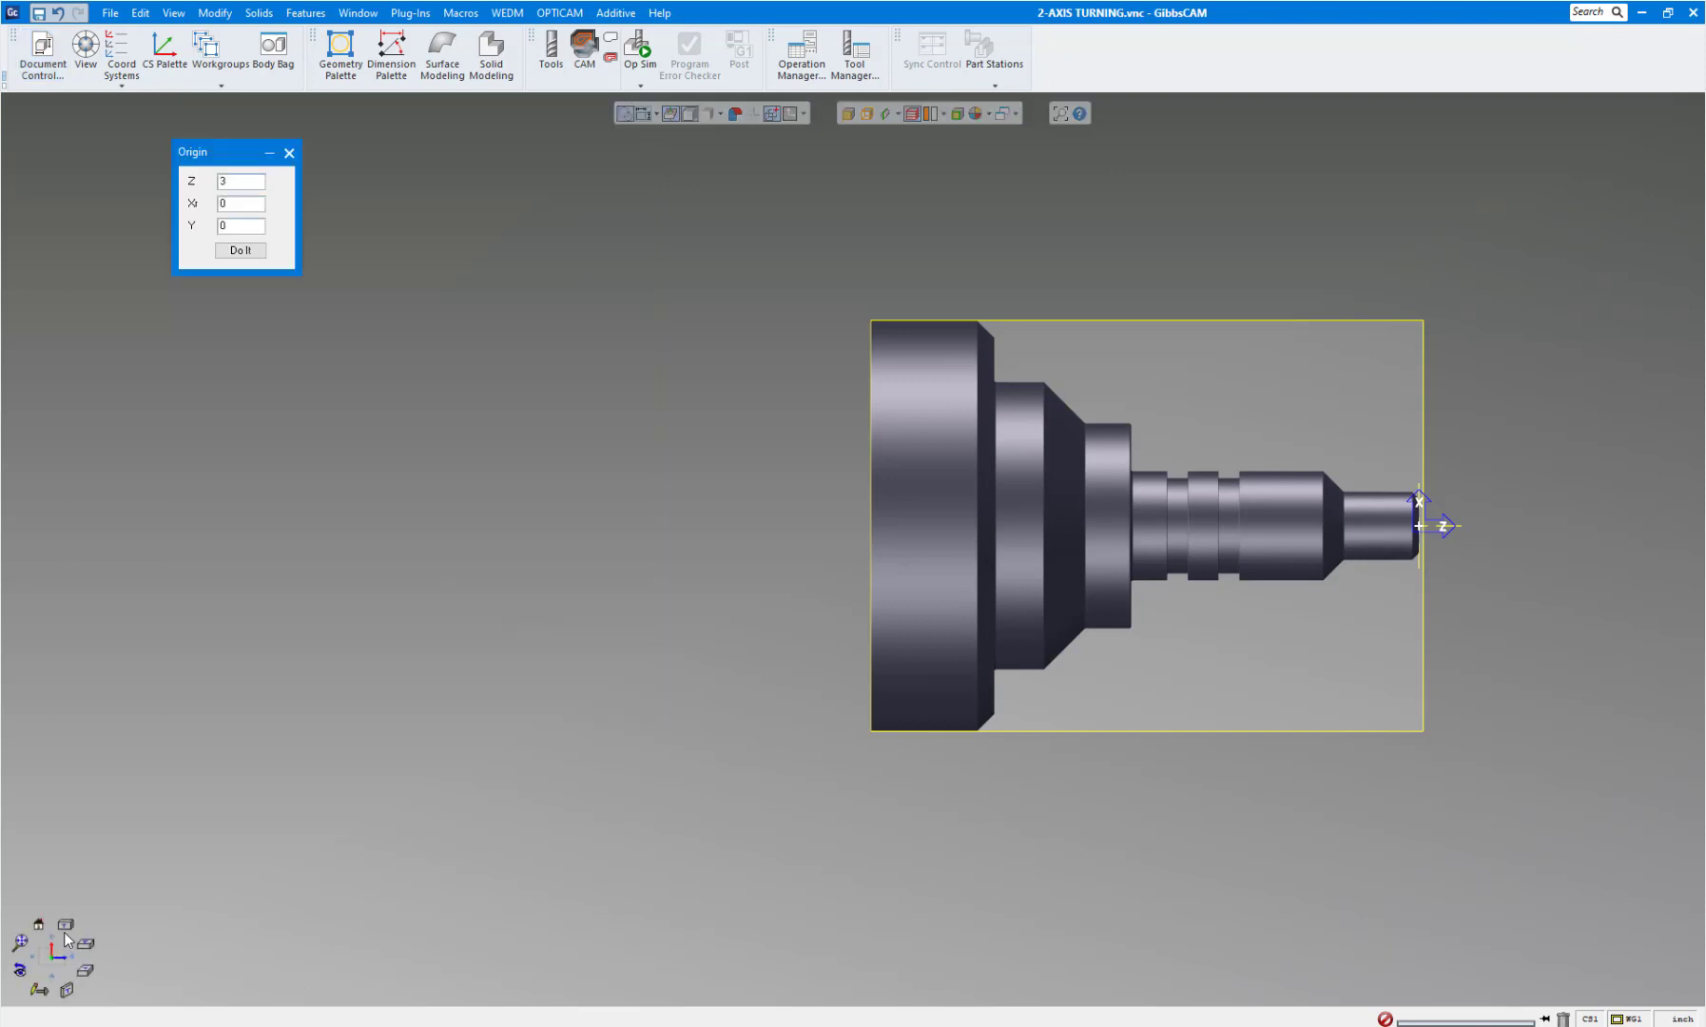
click(289, 152)
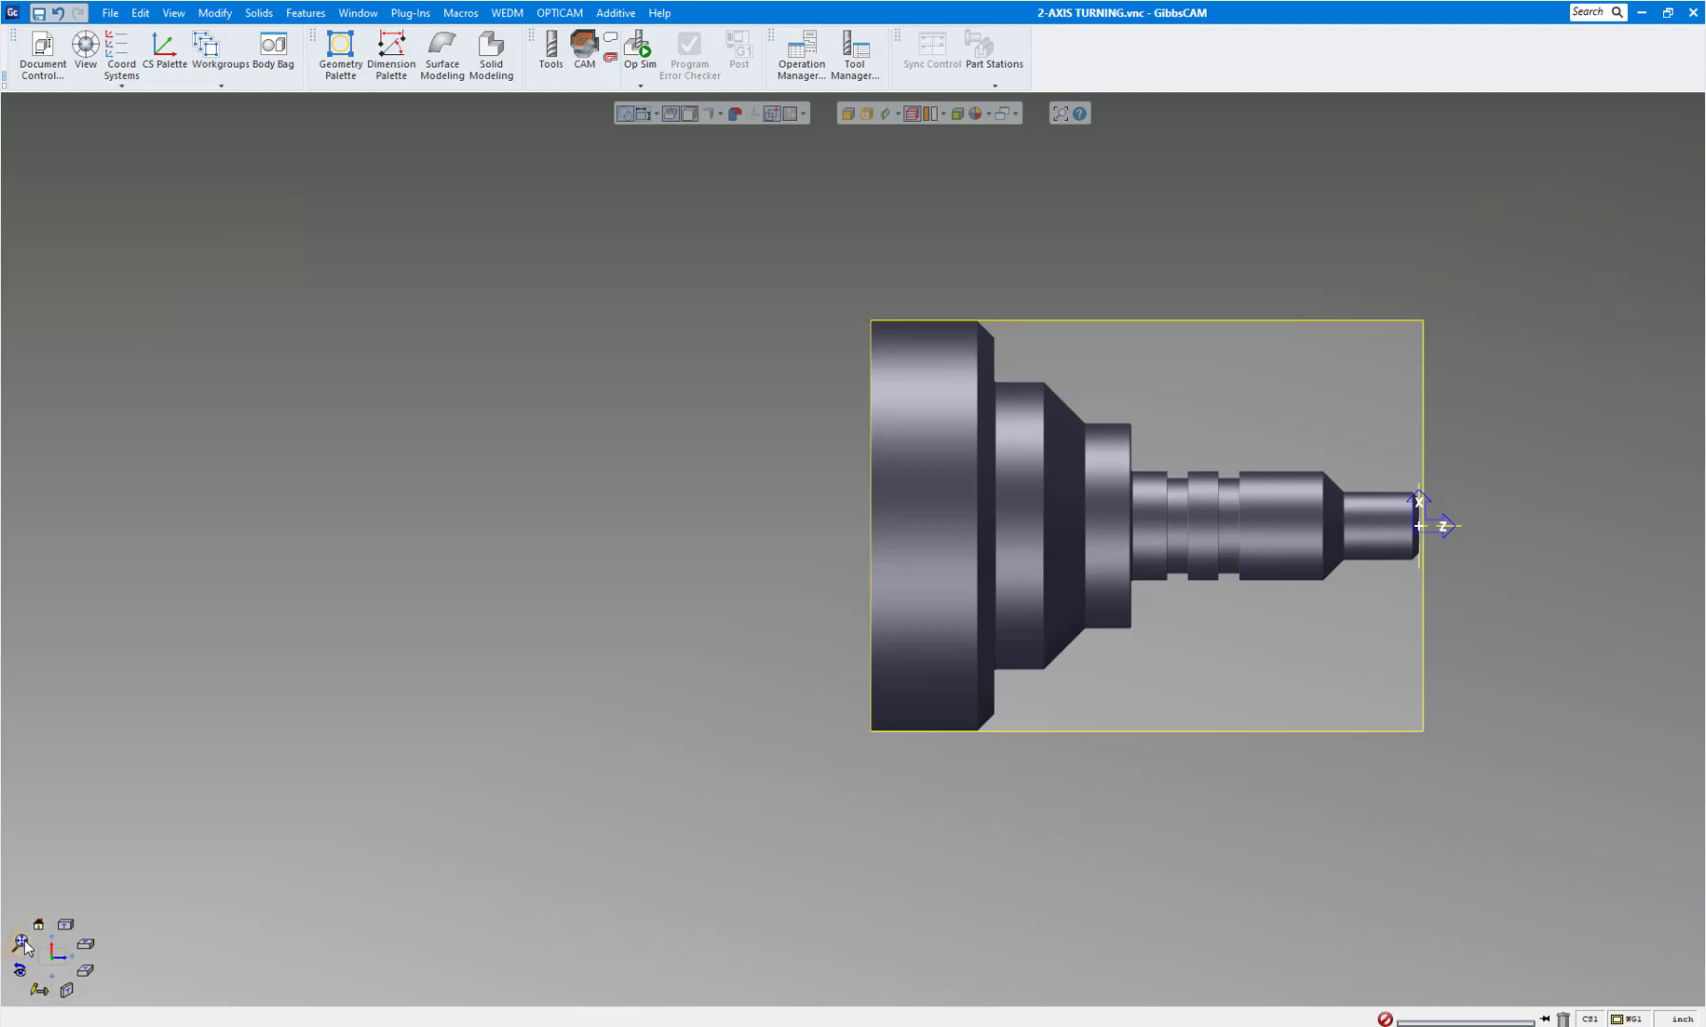
click(23, 943)
scroll(518, 600, down, 4)
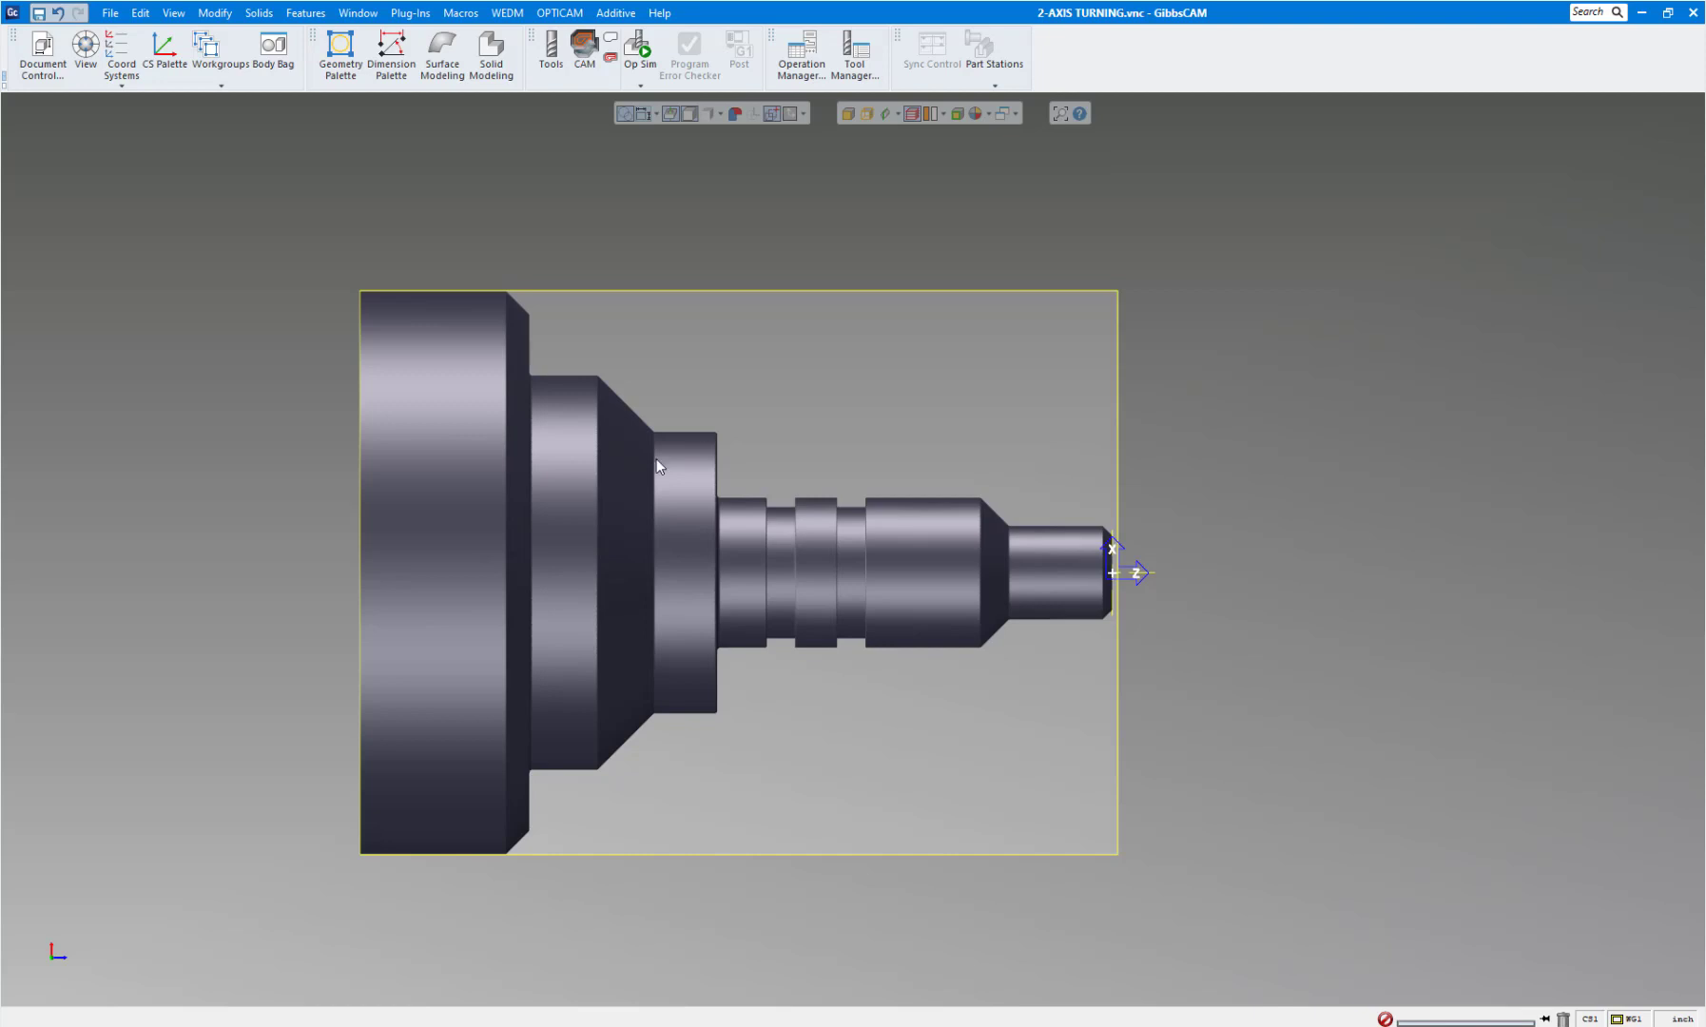
Slice the part with the Slice Spun Body profiler and extract the whole profile as geometry with tolerance 0.
click(896, 114)
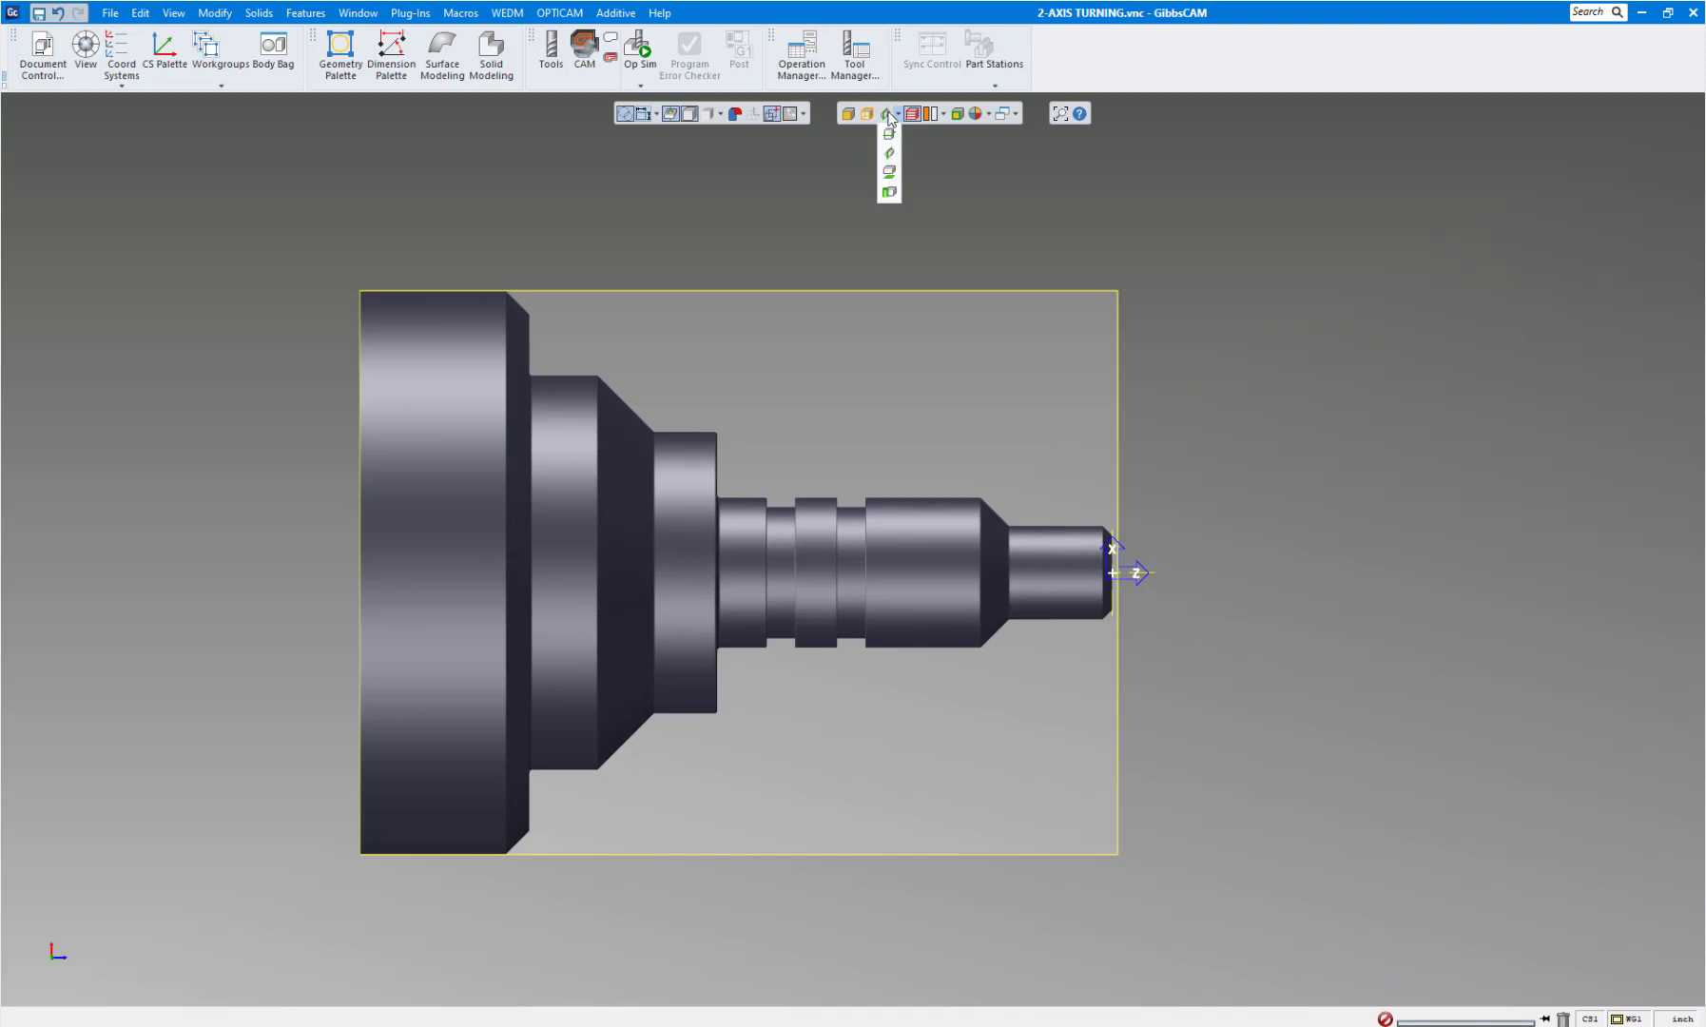
click(927, 164)
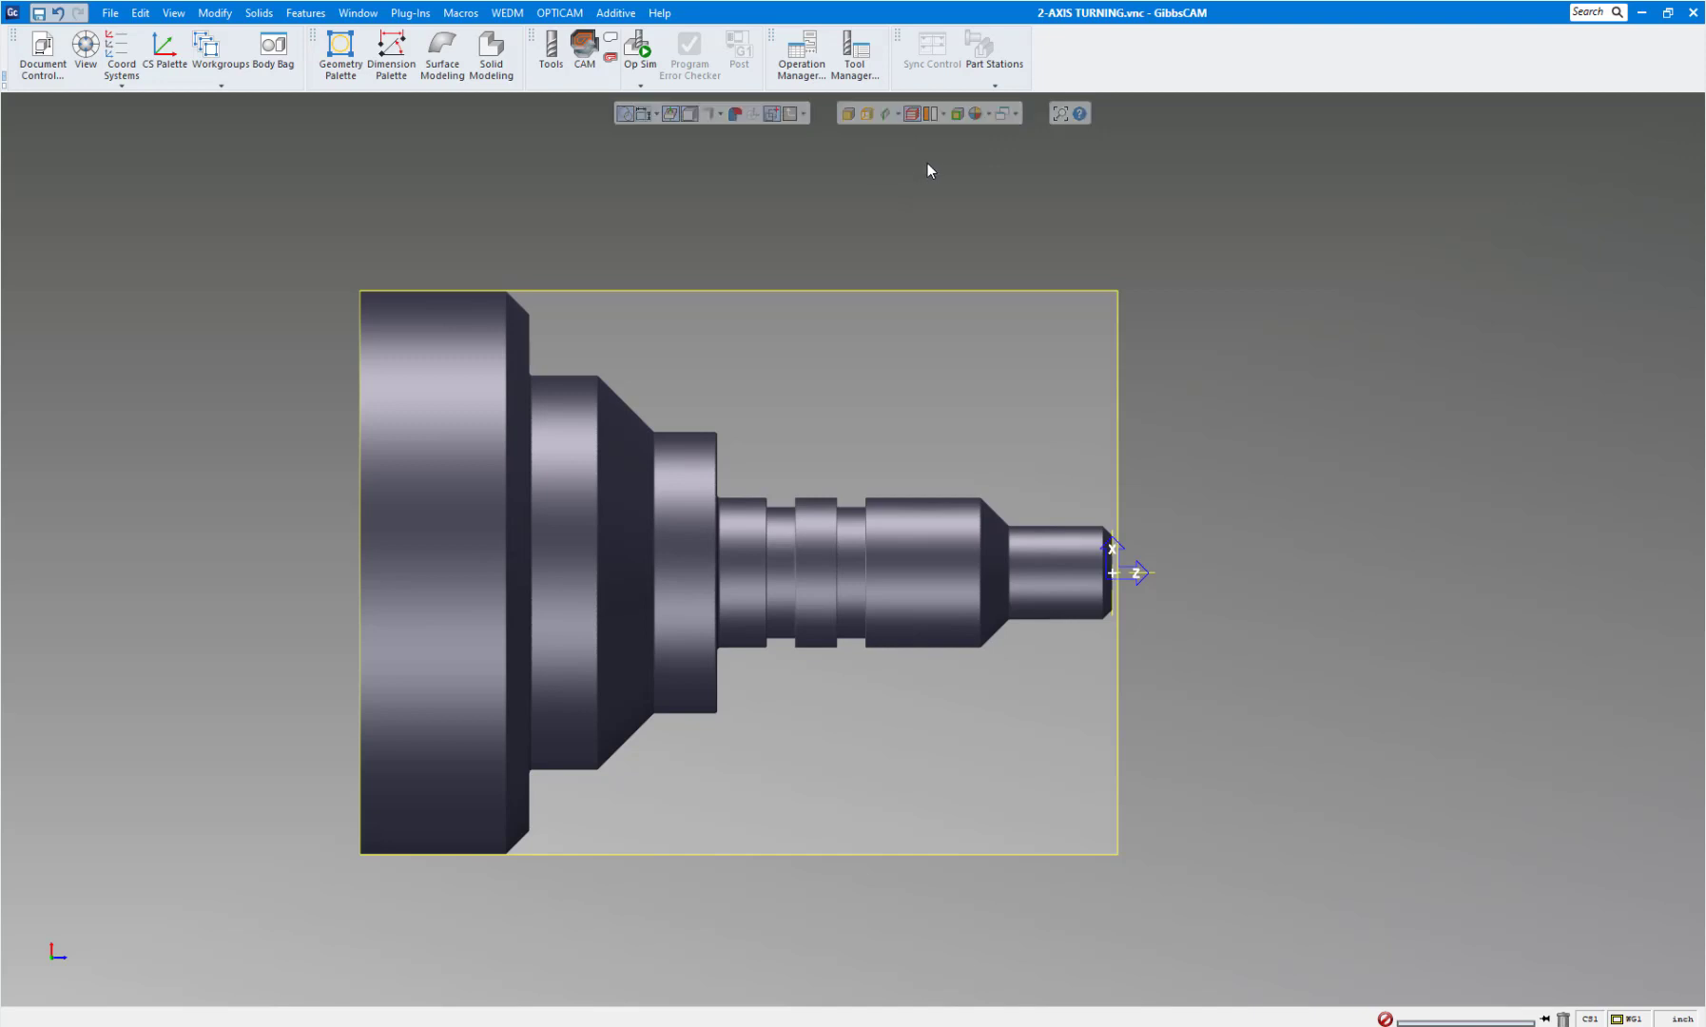
click(897, 114)
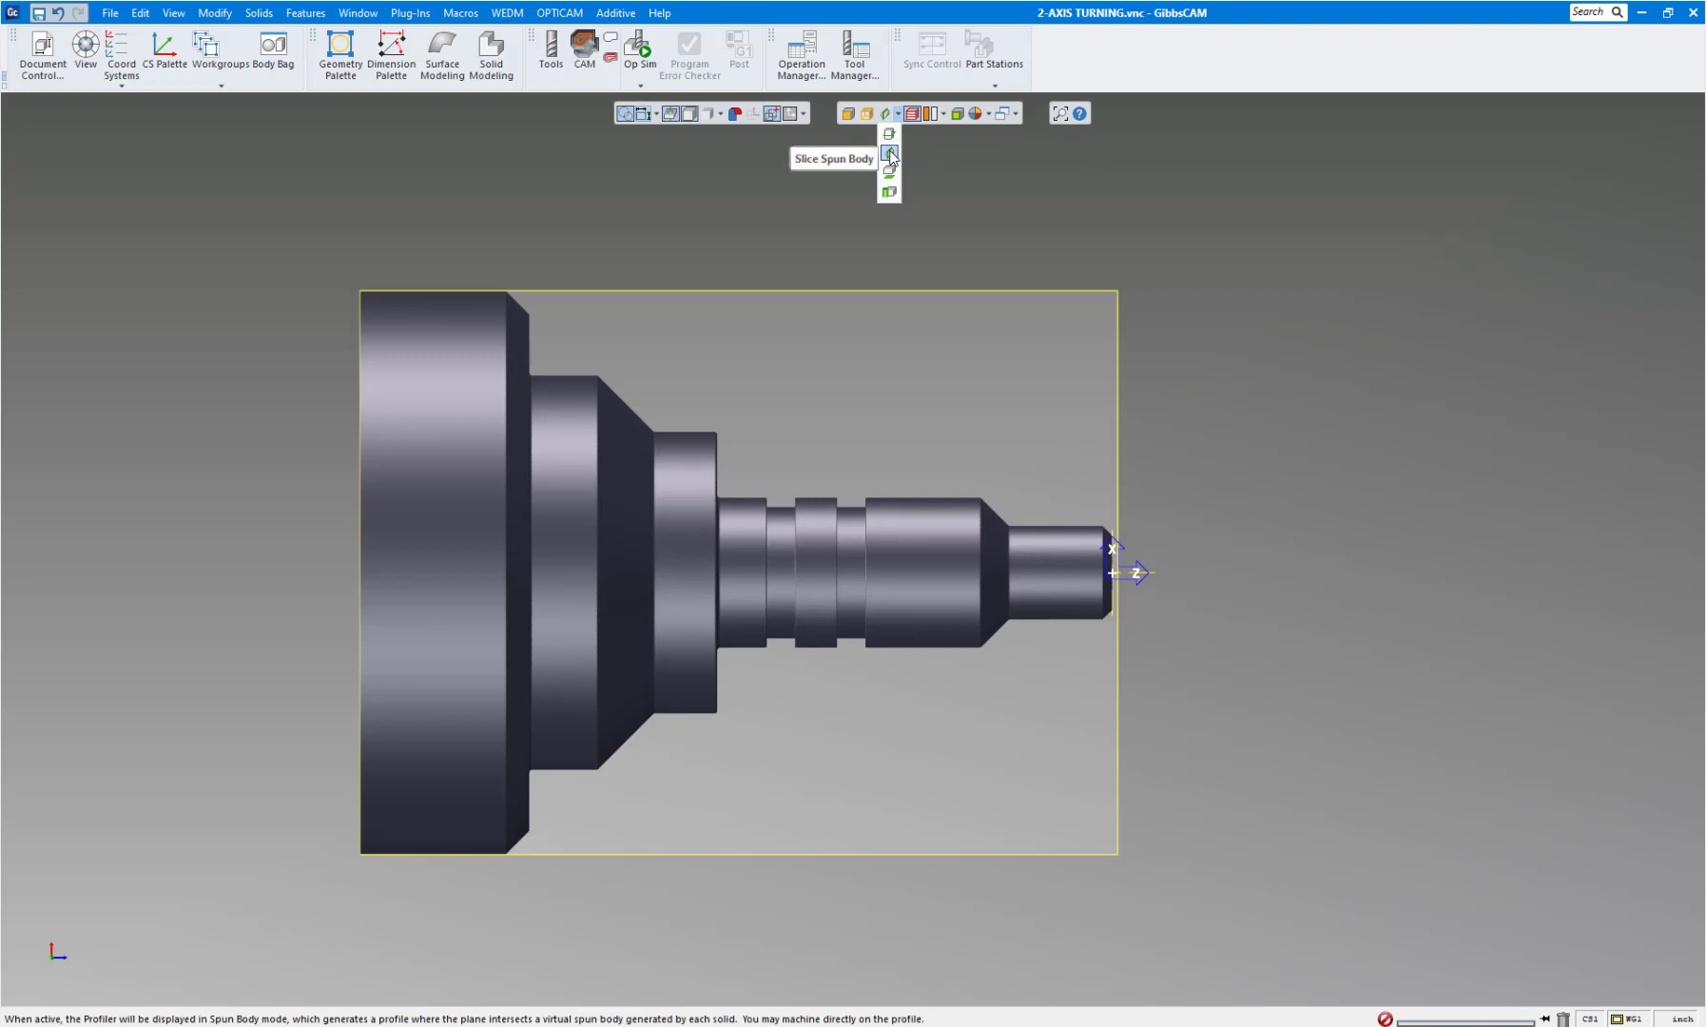
click(889, 154)
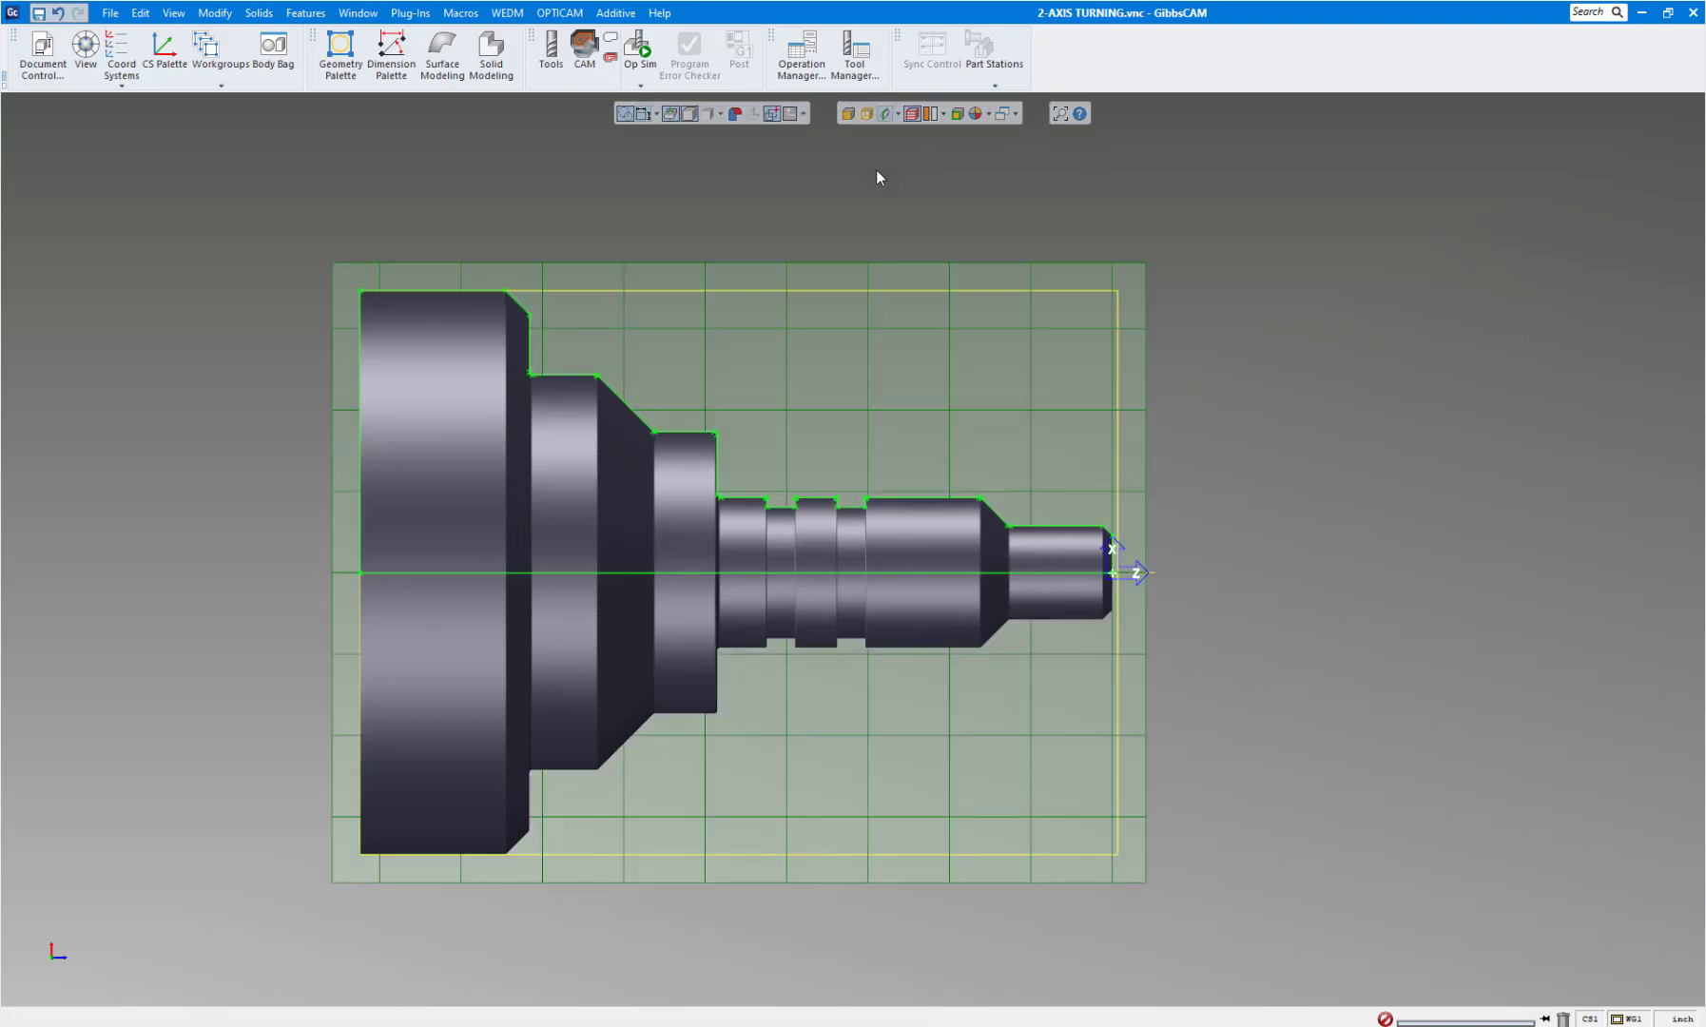
double_click(706, 440)
right_click(706, 440)
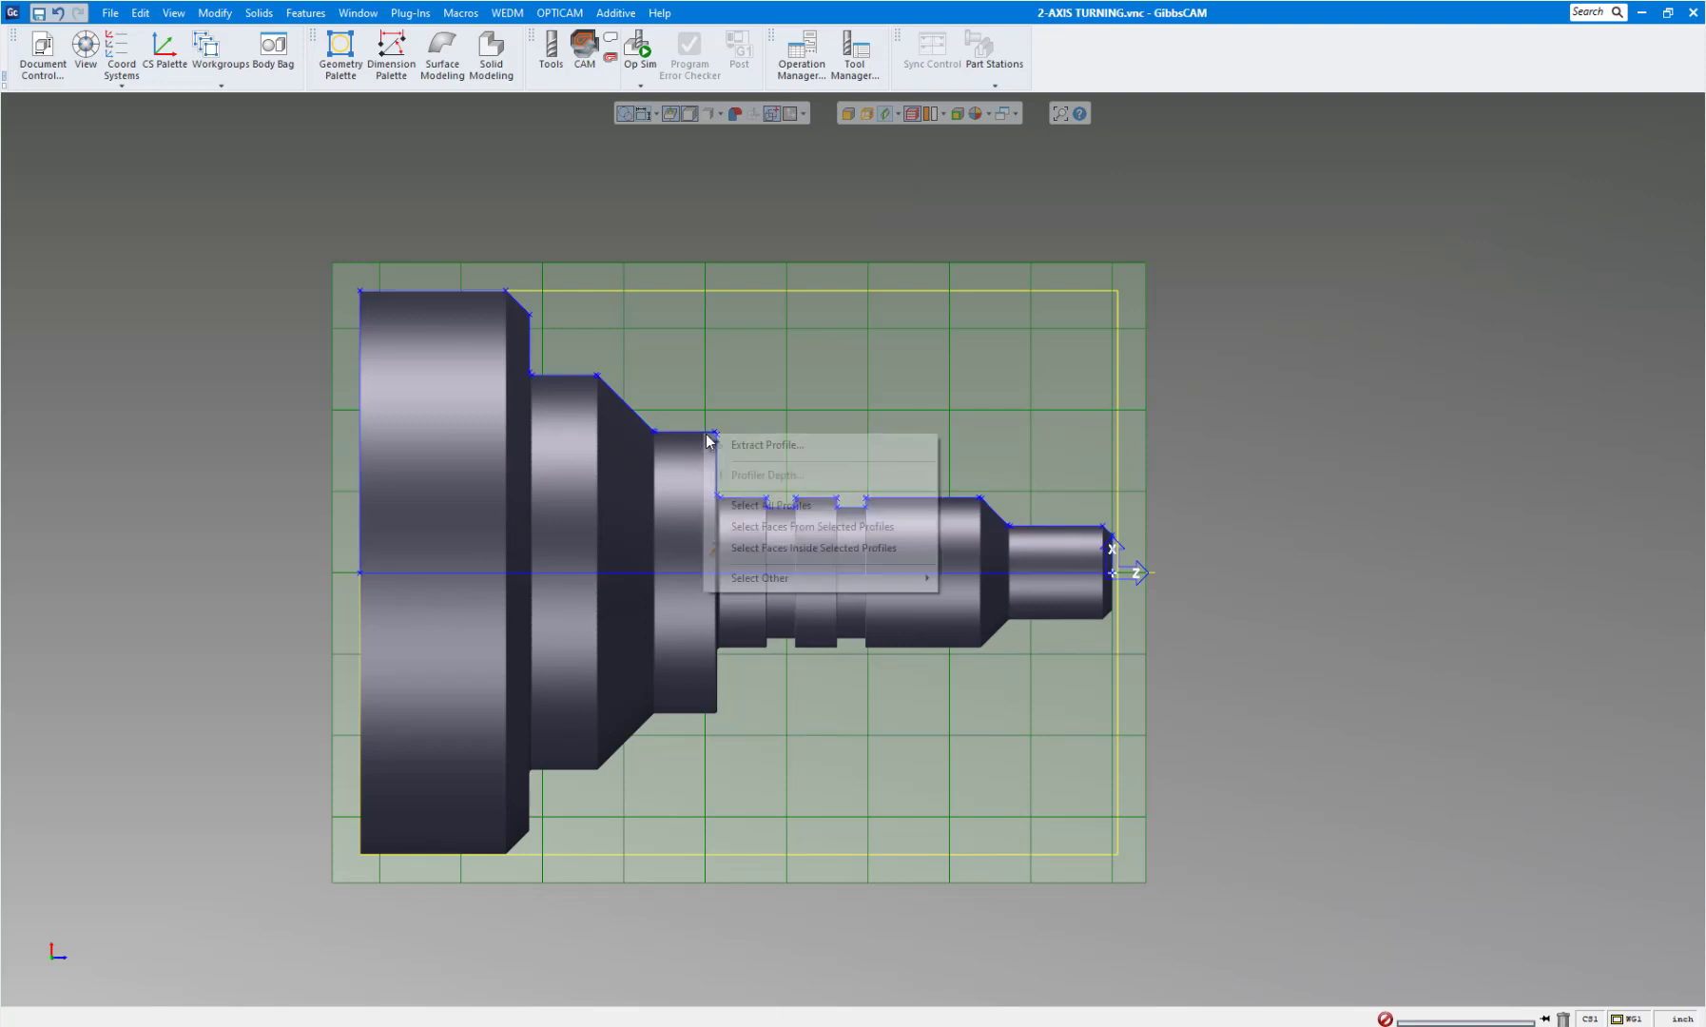
click(750, 451)
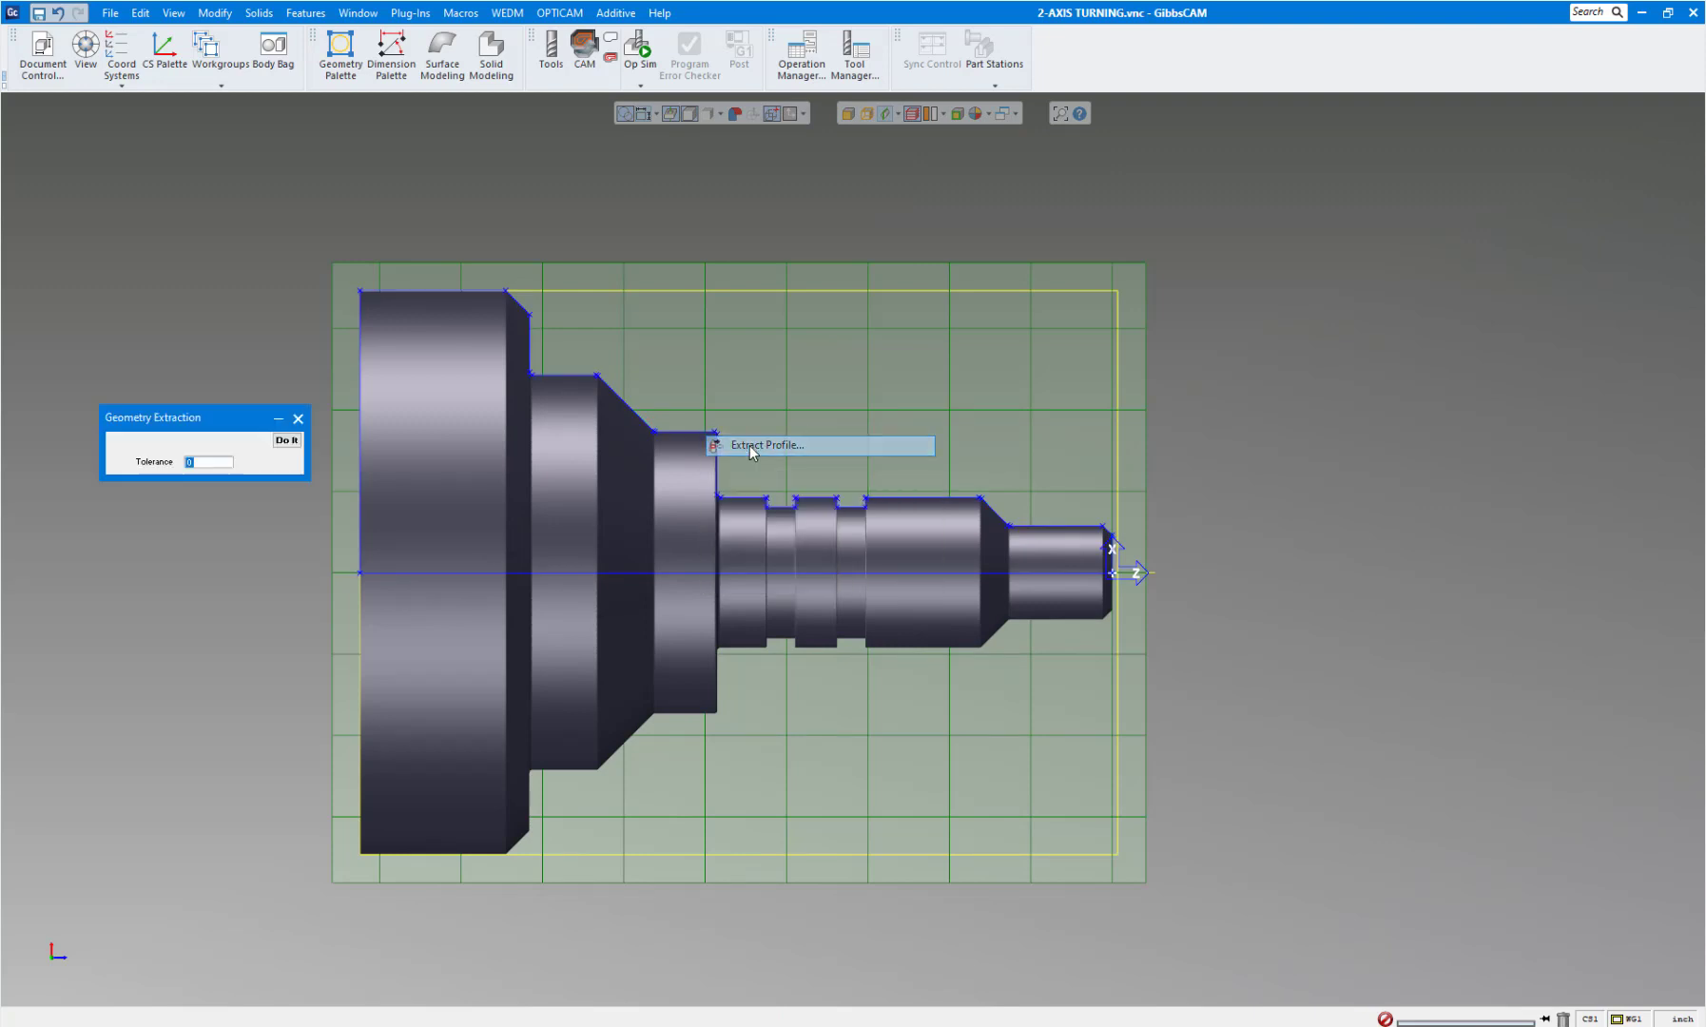
click(285, 440)
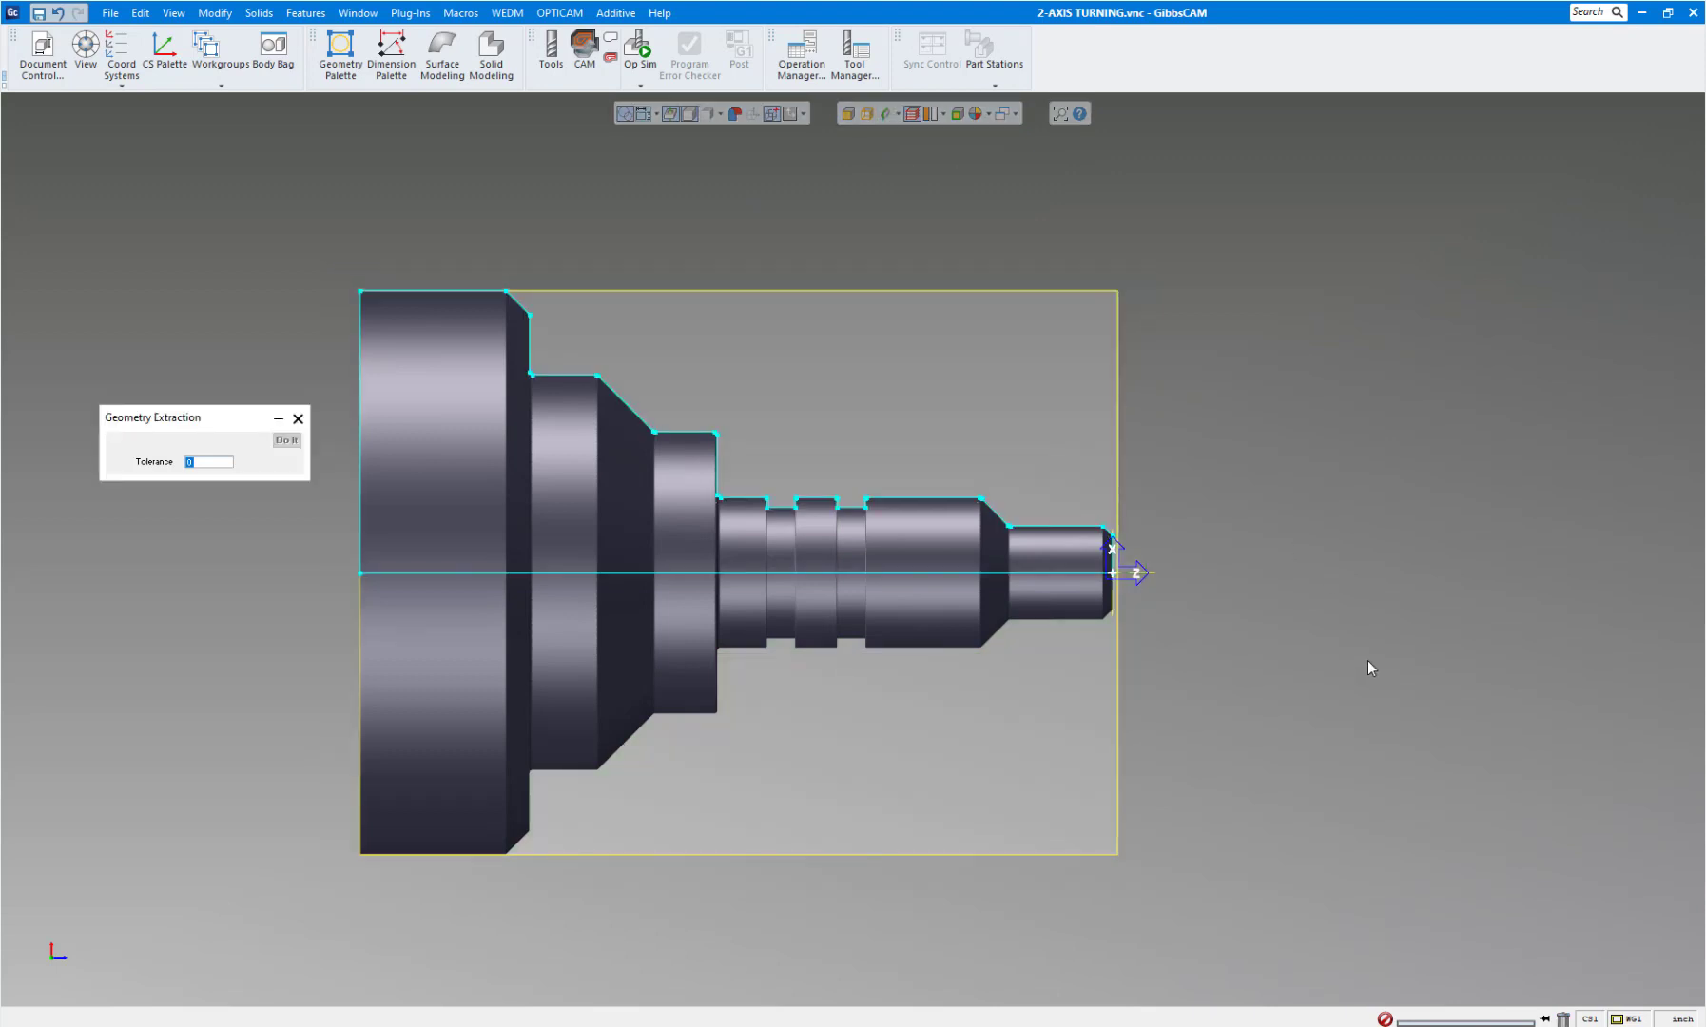
Delete the extracted profile geometry and close the geometry extraction dialog.
double_click(857, 574)
key(Delete)
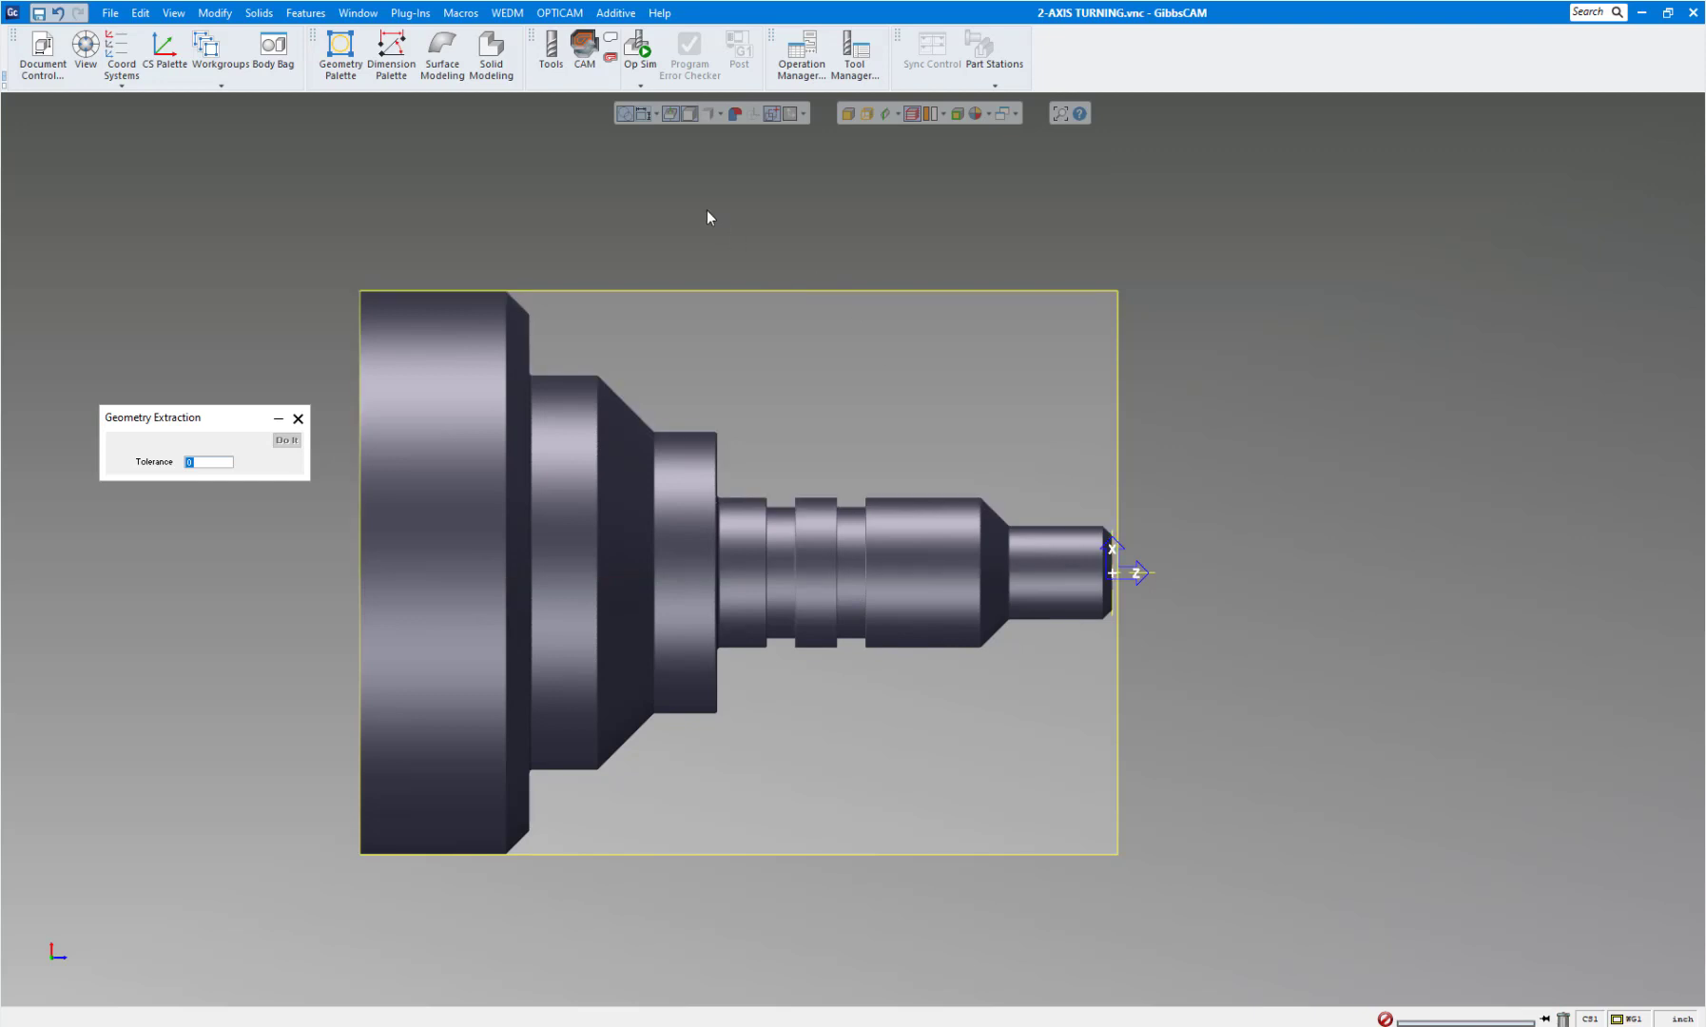
click(298, 419)
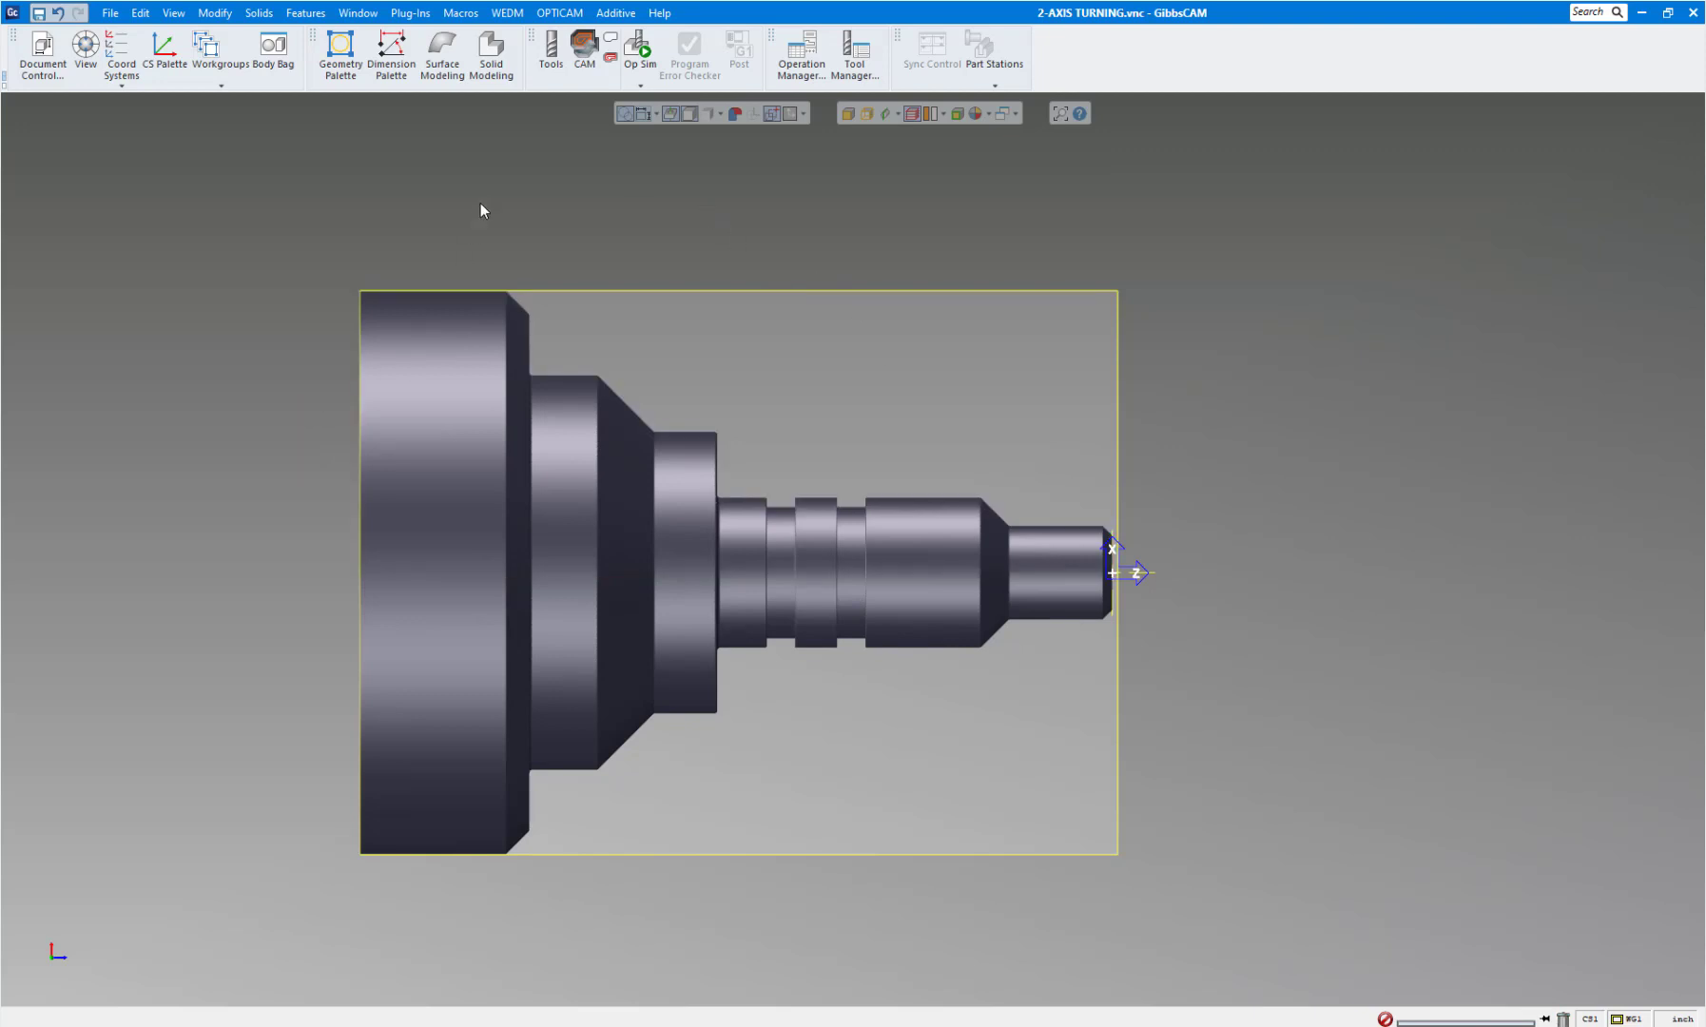
Open the Plug-In Manager, toggle the Get Section plug-in's enabled state, and close the manager.
click(411, 15)
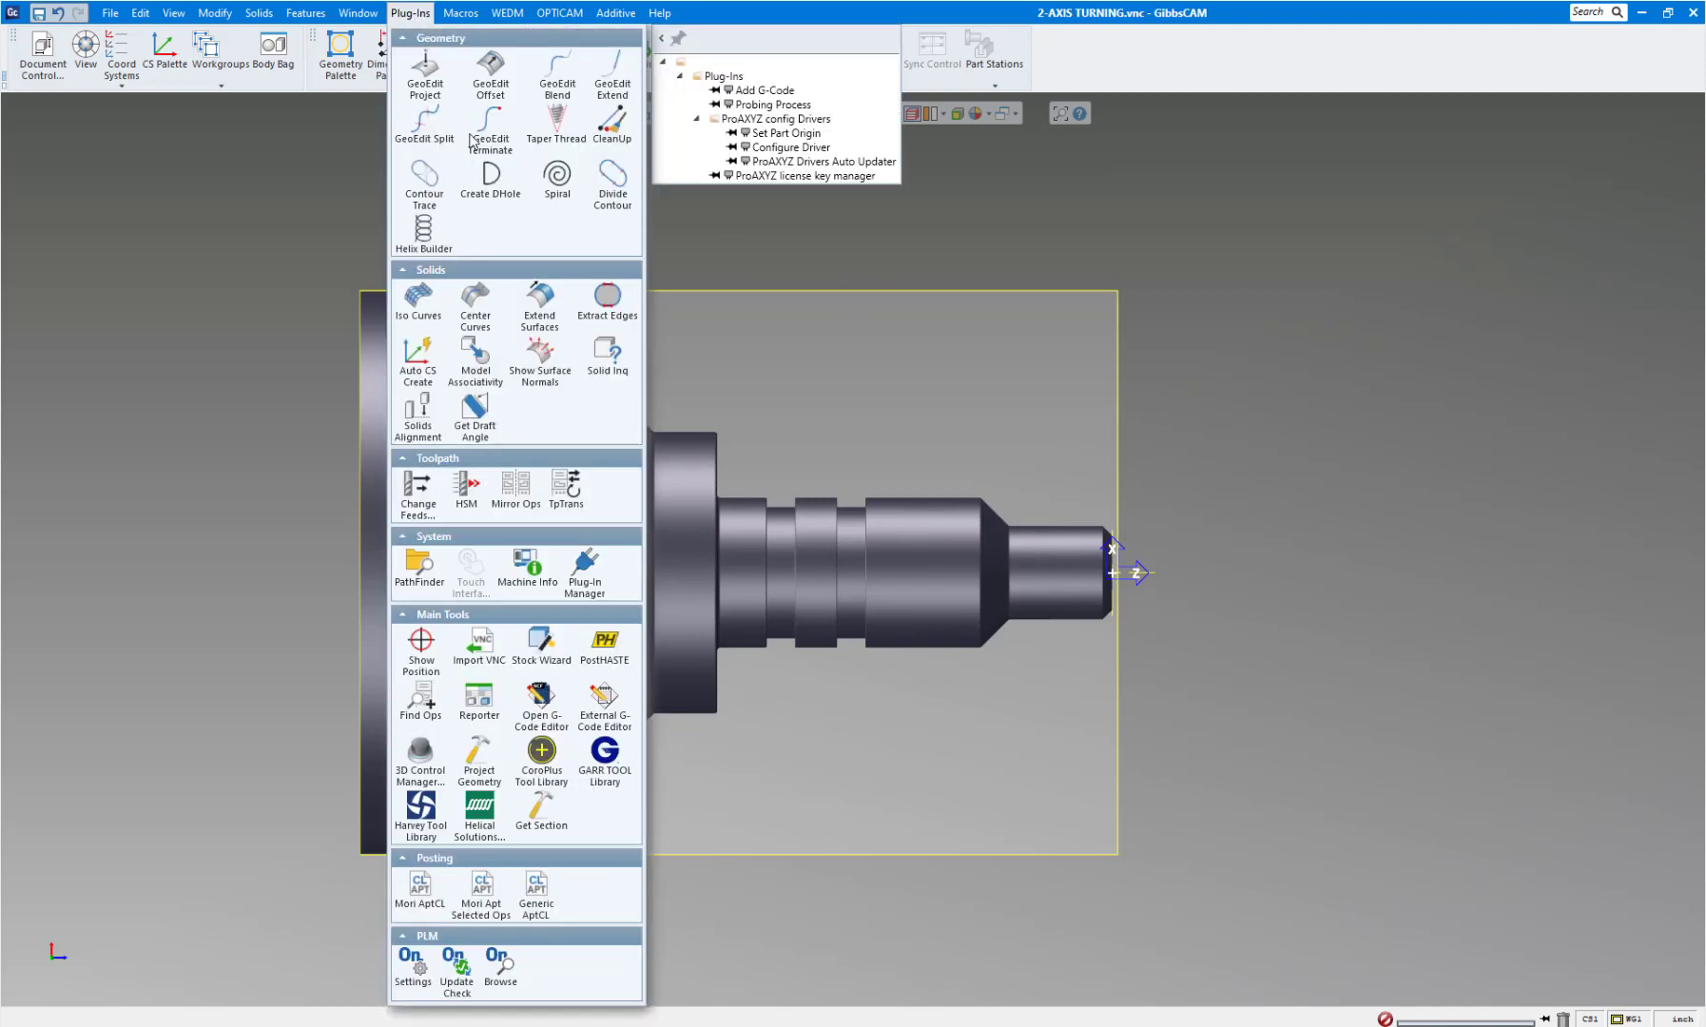
click(1065, 225)
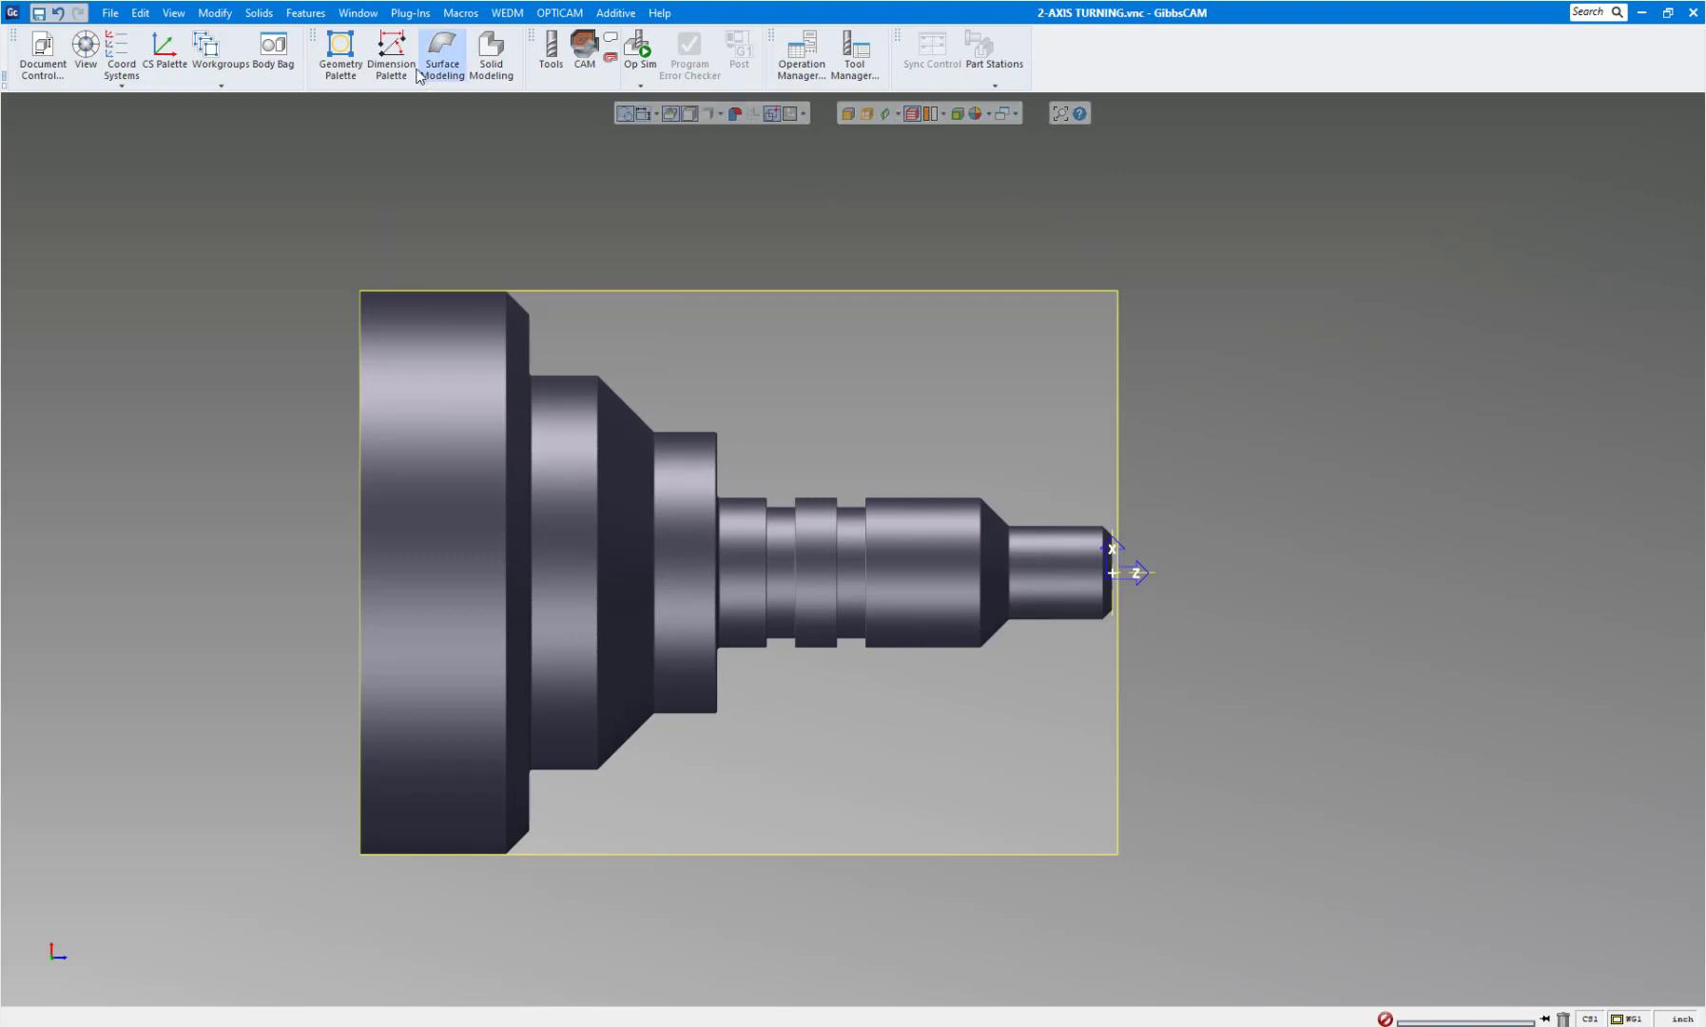
click(411, 13)
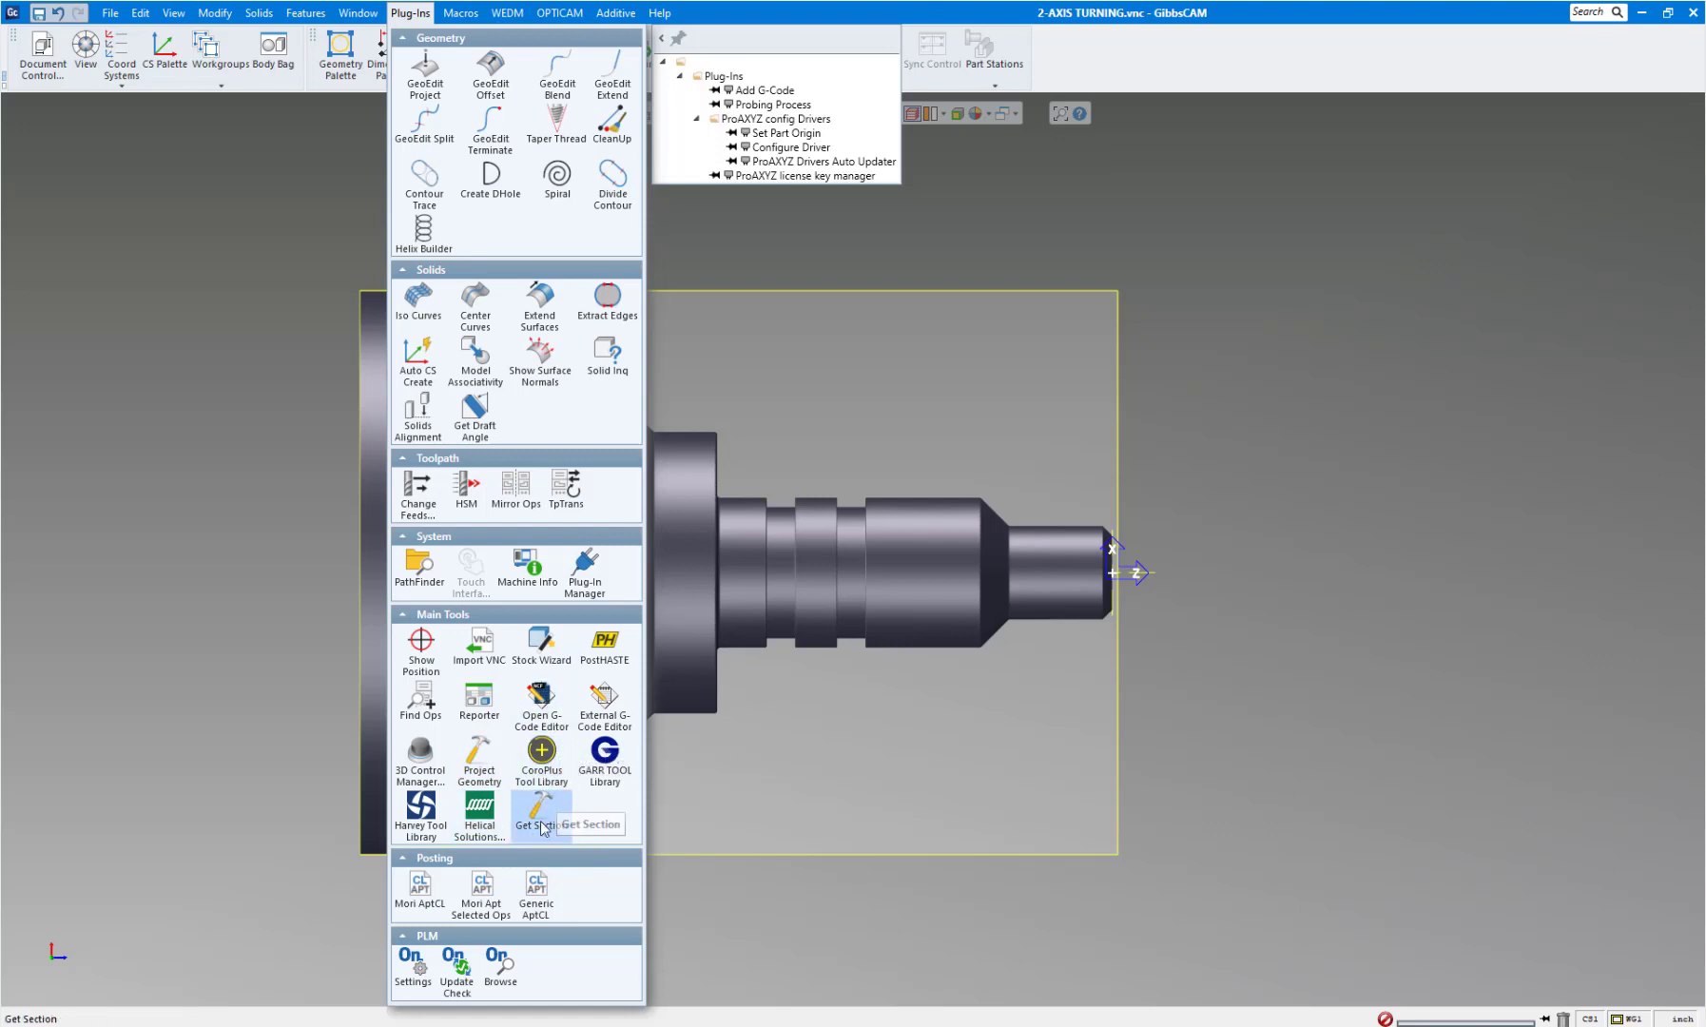
click(589, 574)
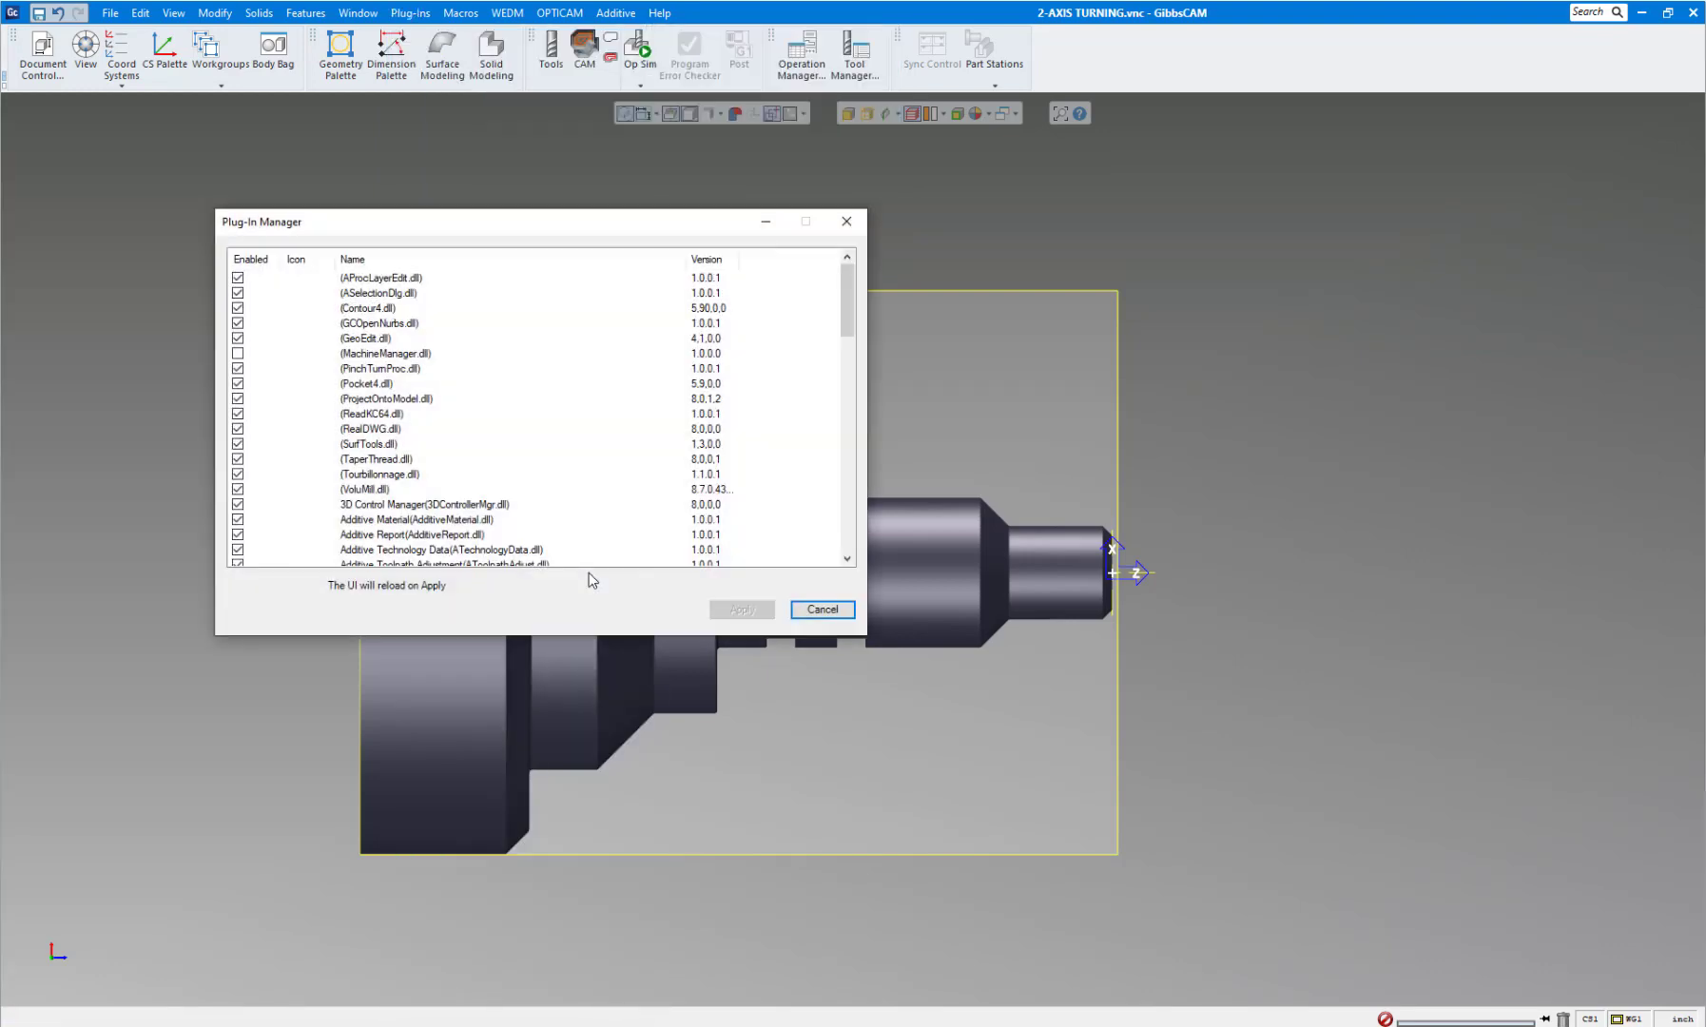
scroll(423, 405, down, 7)
scroll(424, 411, down, 3)
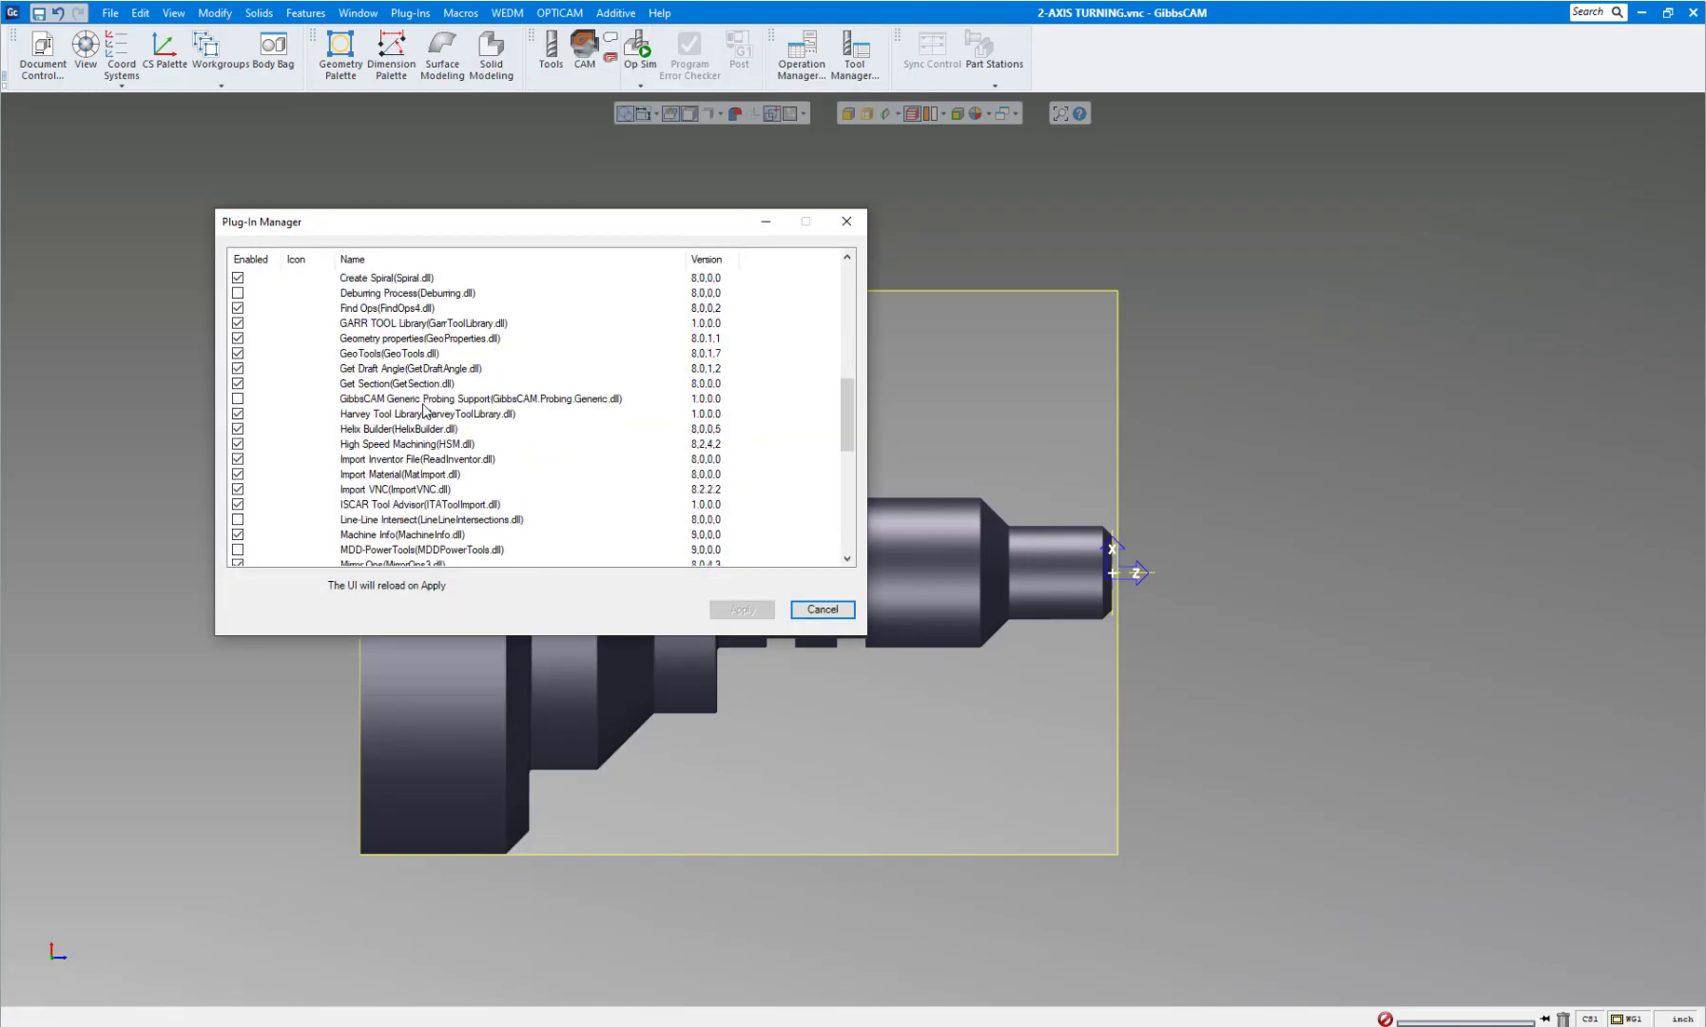
click(238, 397)
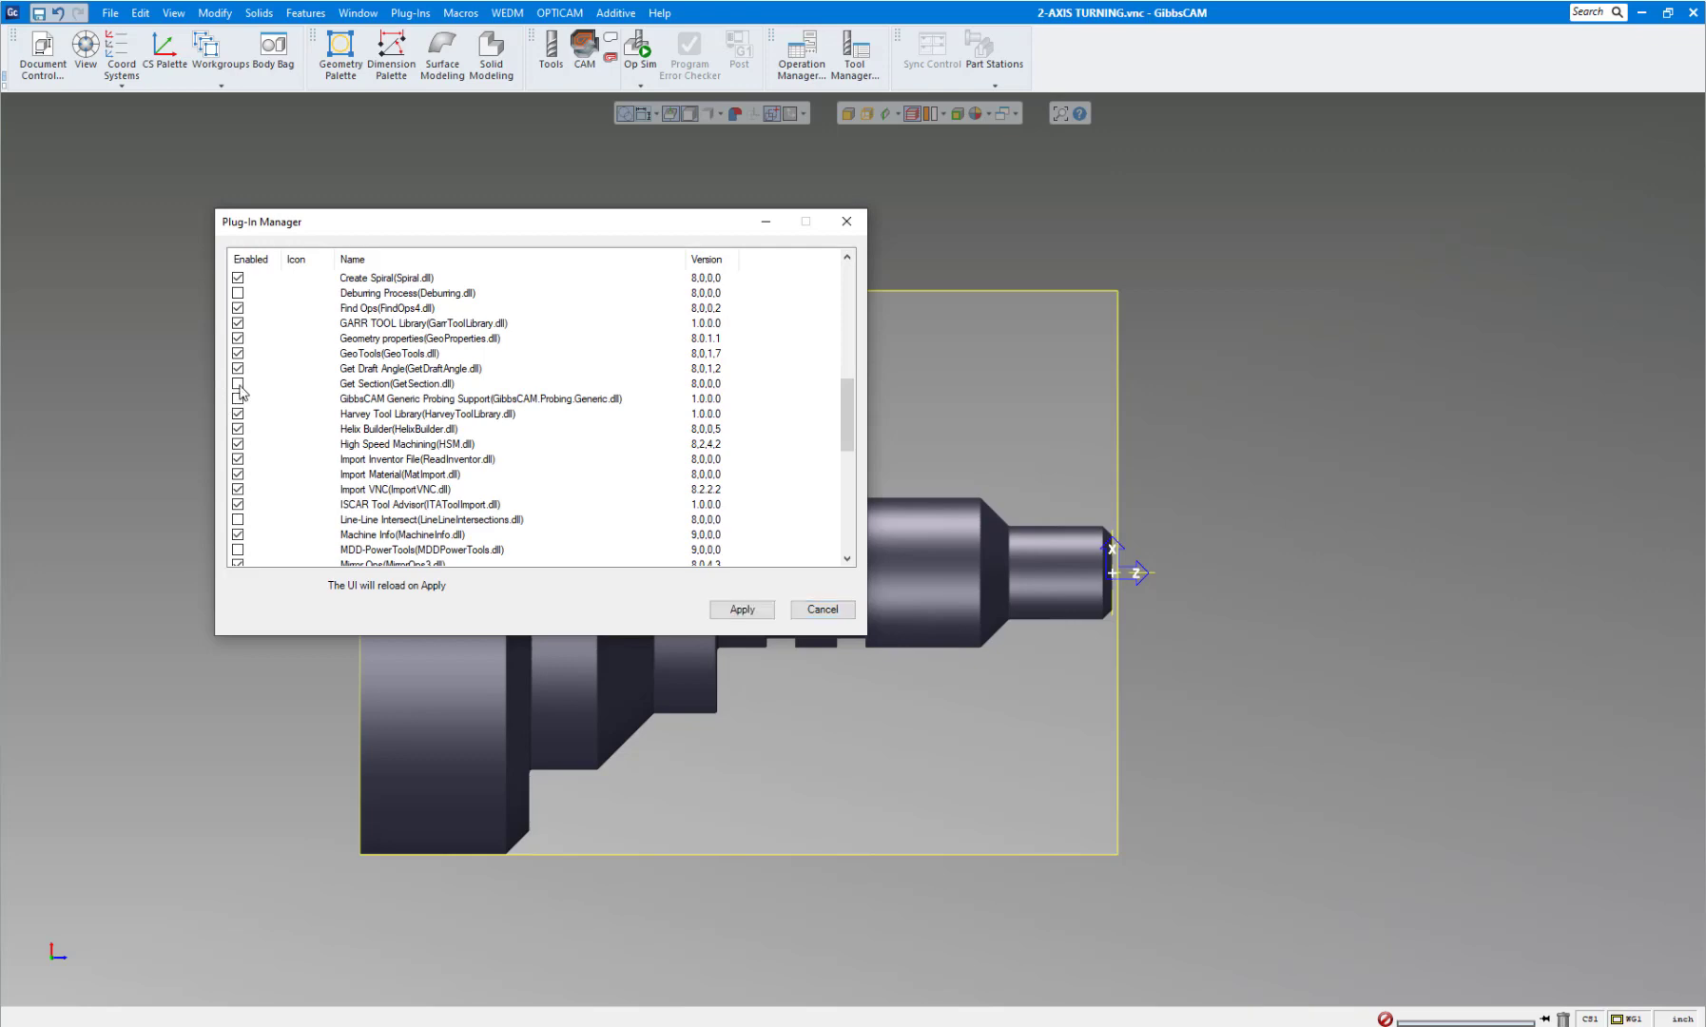
click(742, 609)
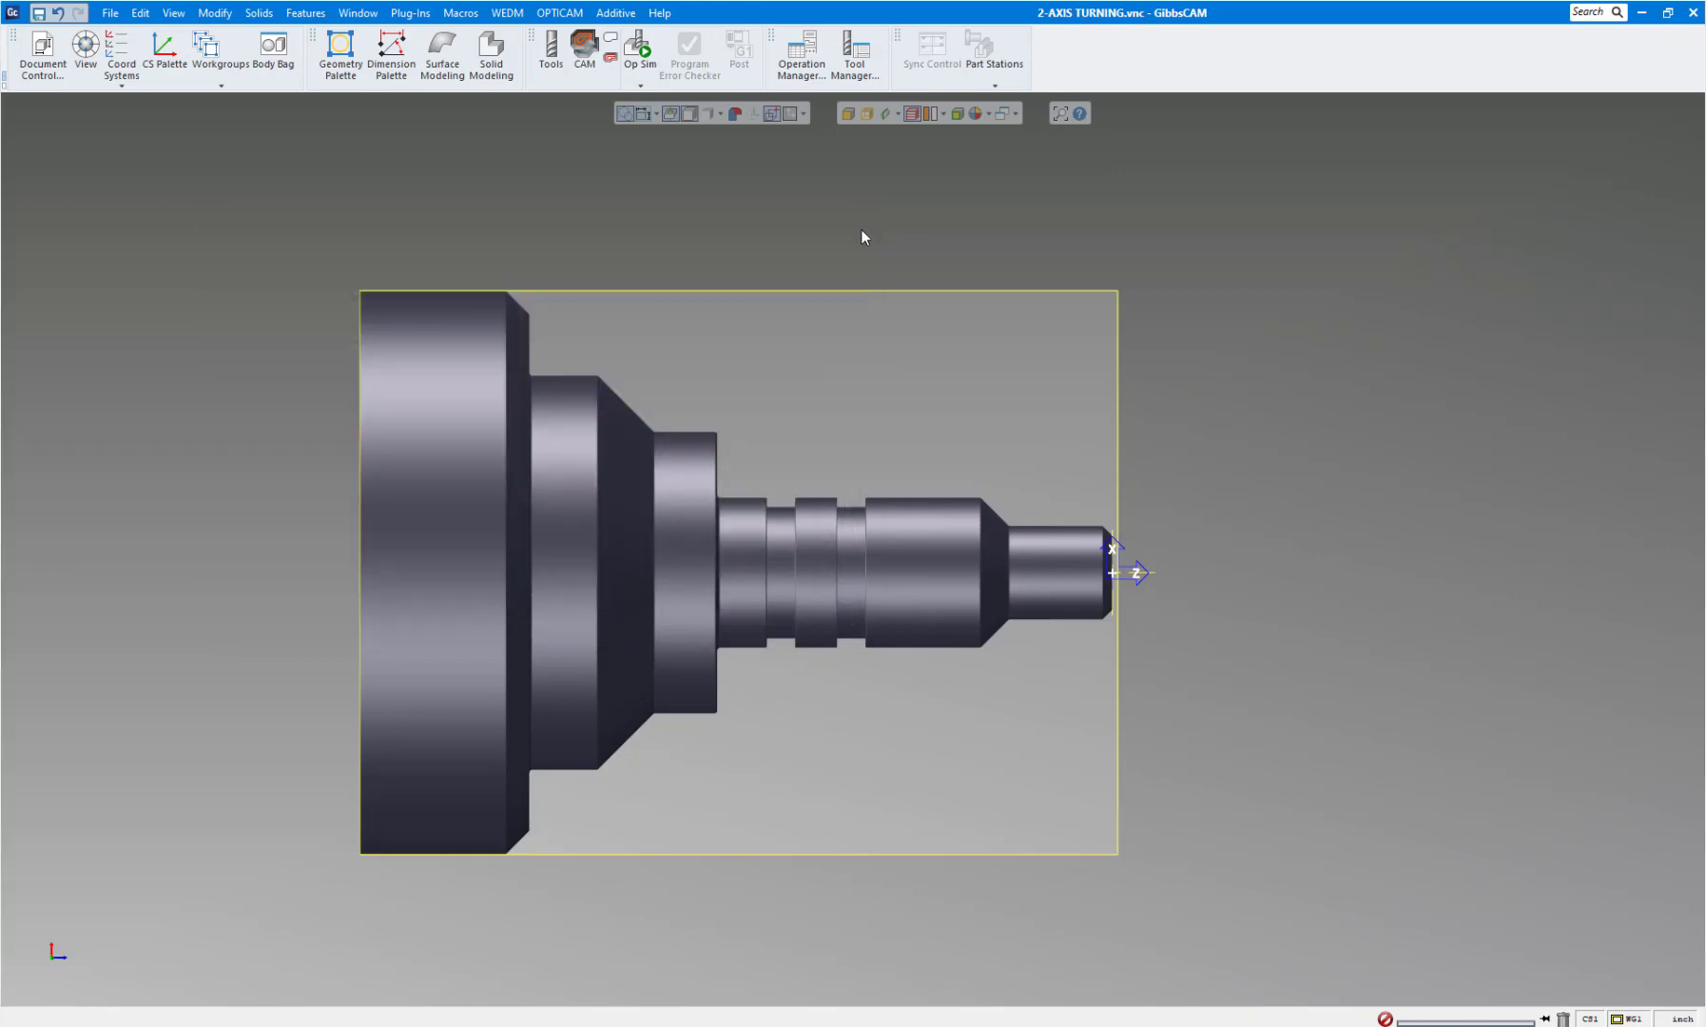
click(410, 13)
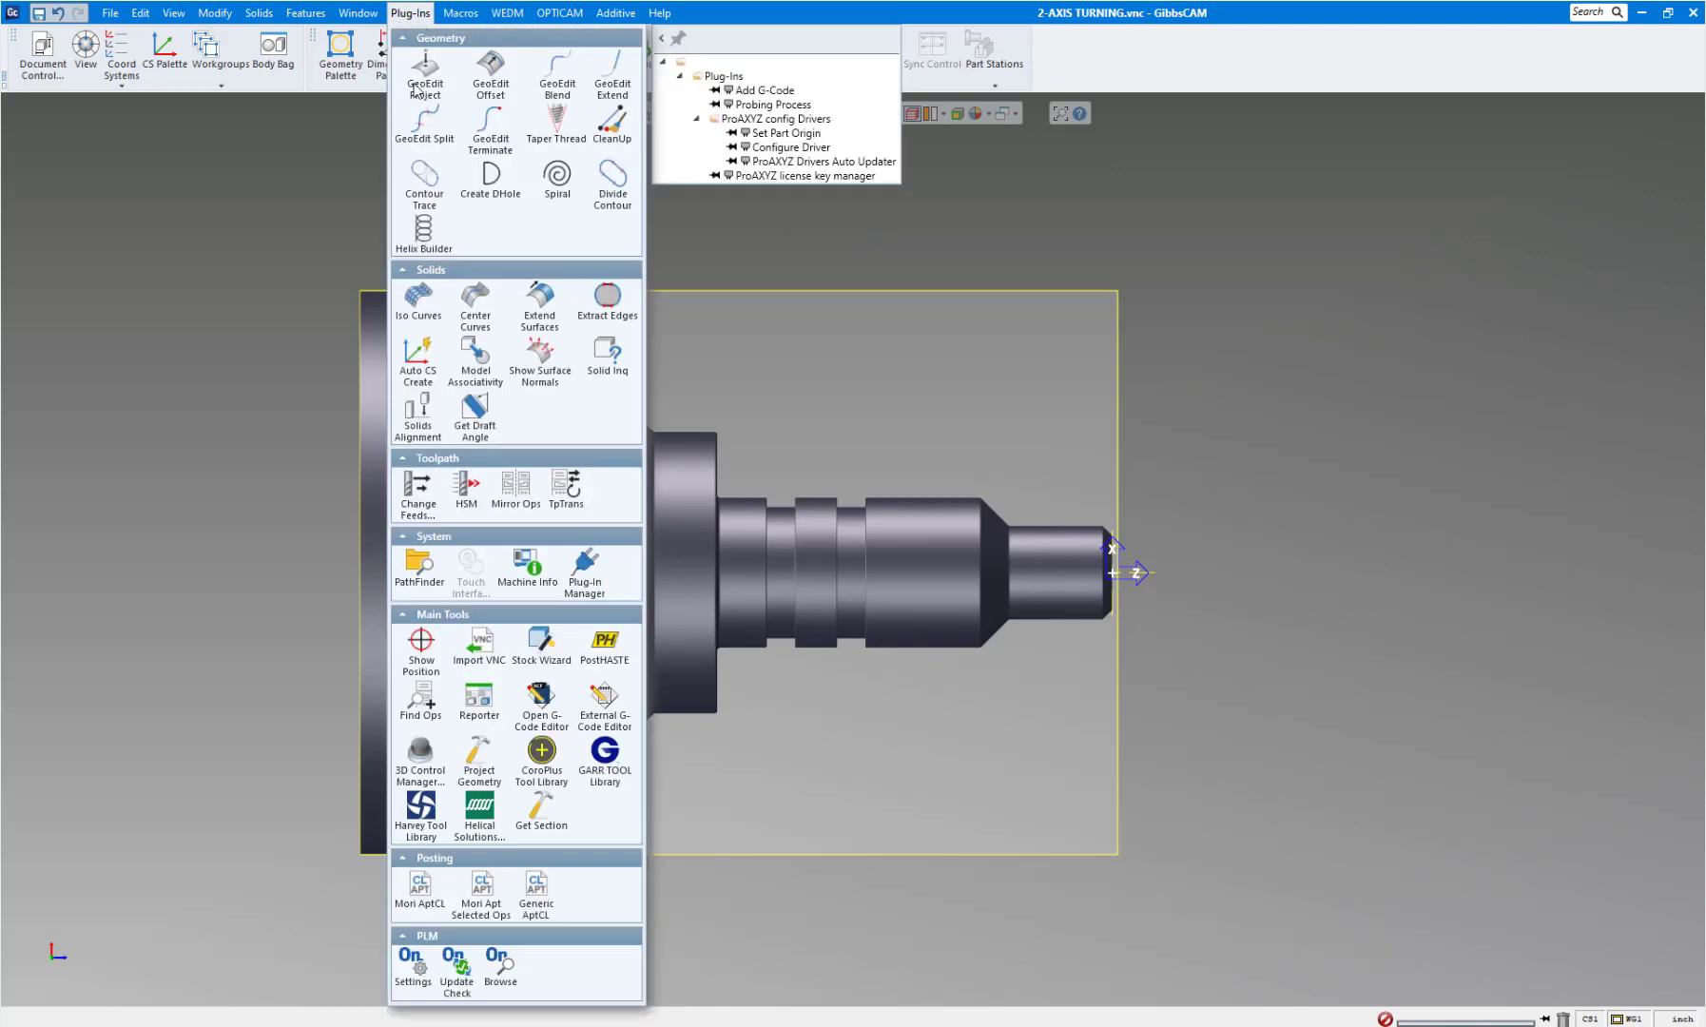
click(539, 820)
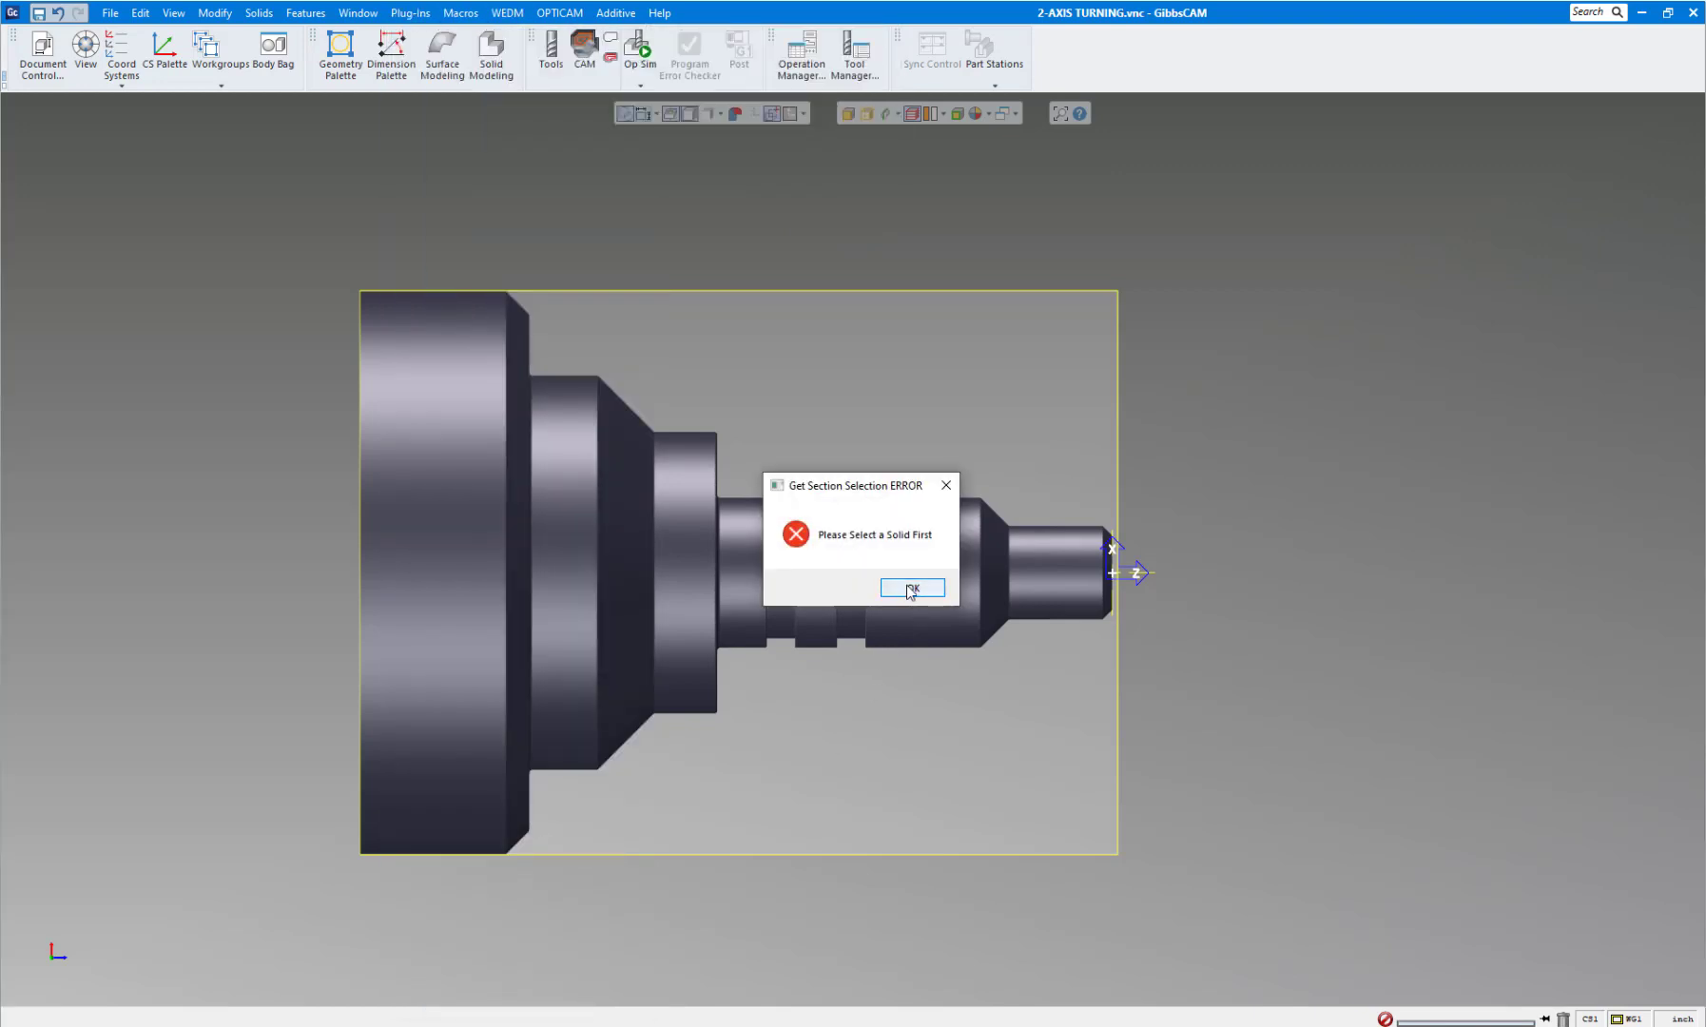
click(908, 587)
Extract the solid's section on the HV plane, positive side, with the Get Section plug-in and inspect the resulting profile.
click(751, 548)
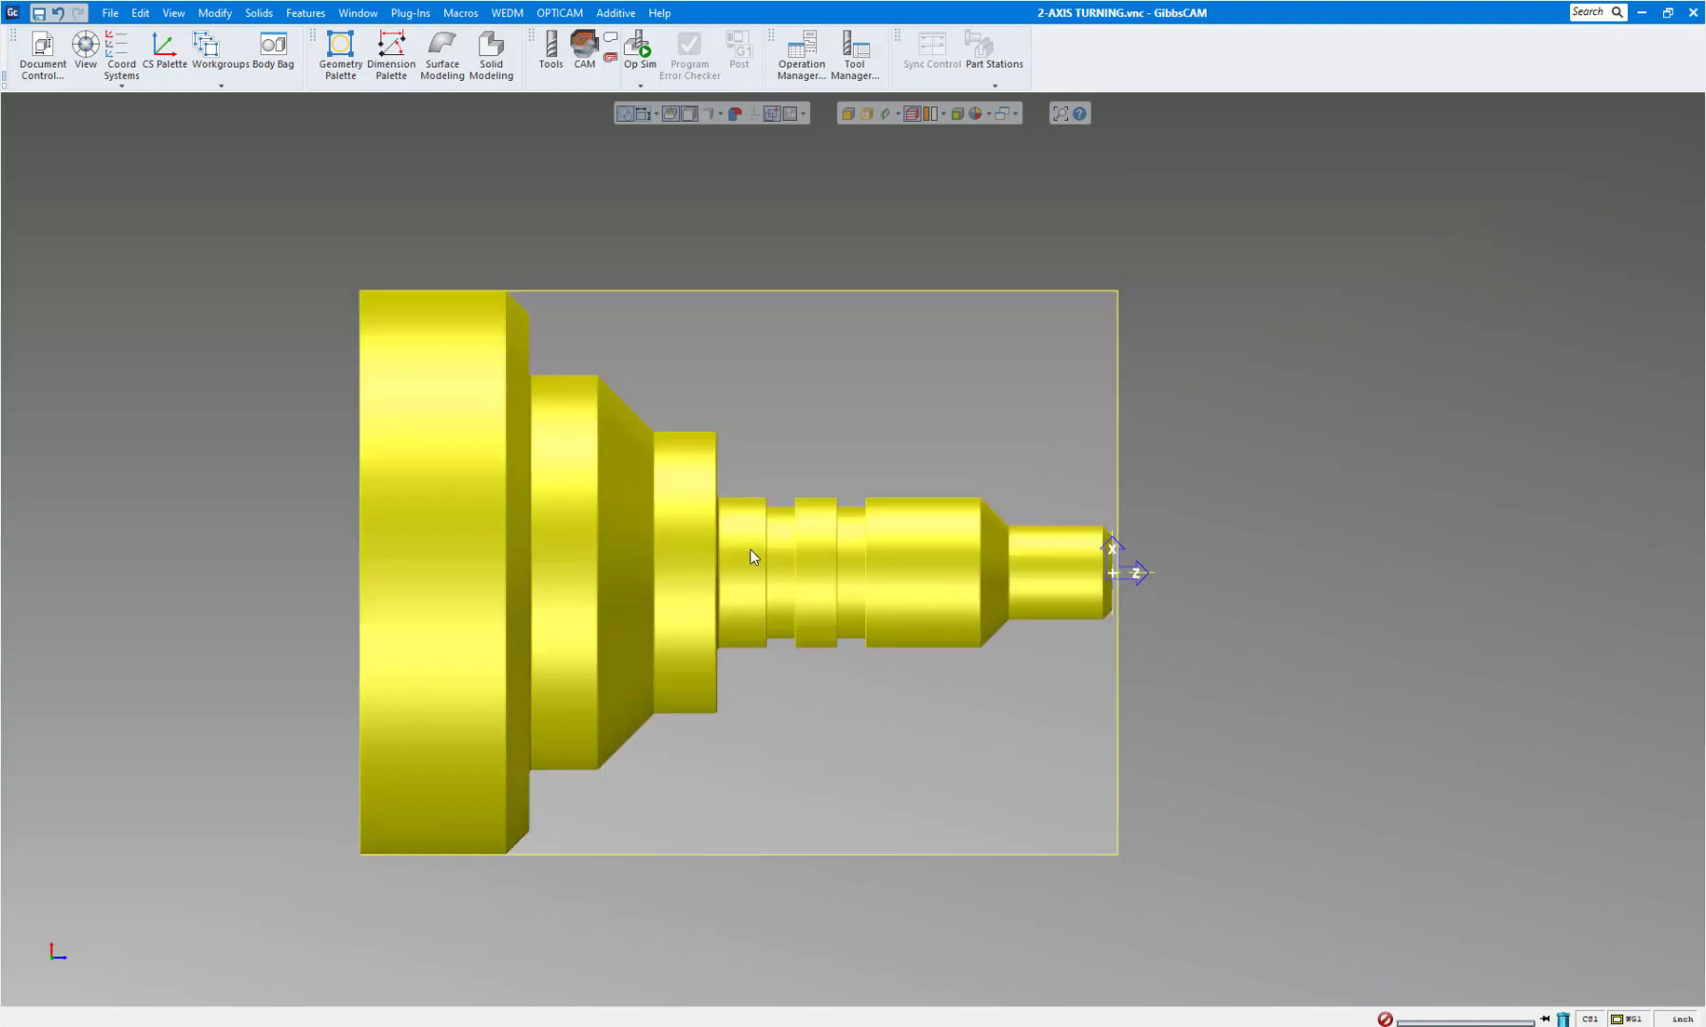
click(410, 12)
click(542, 820)
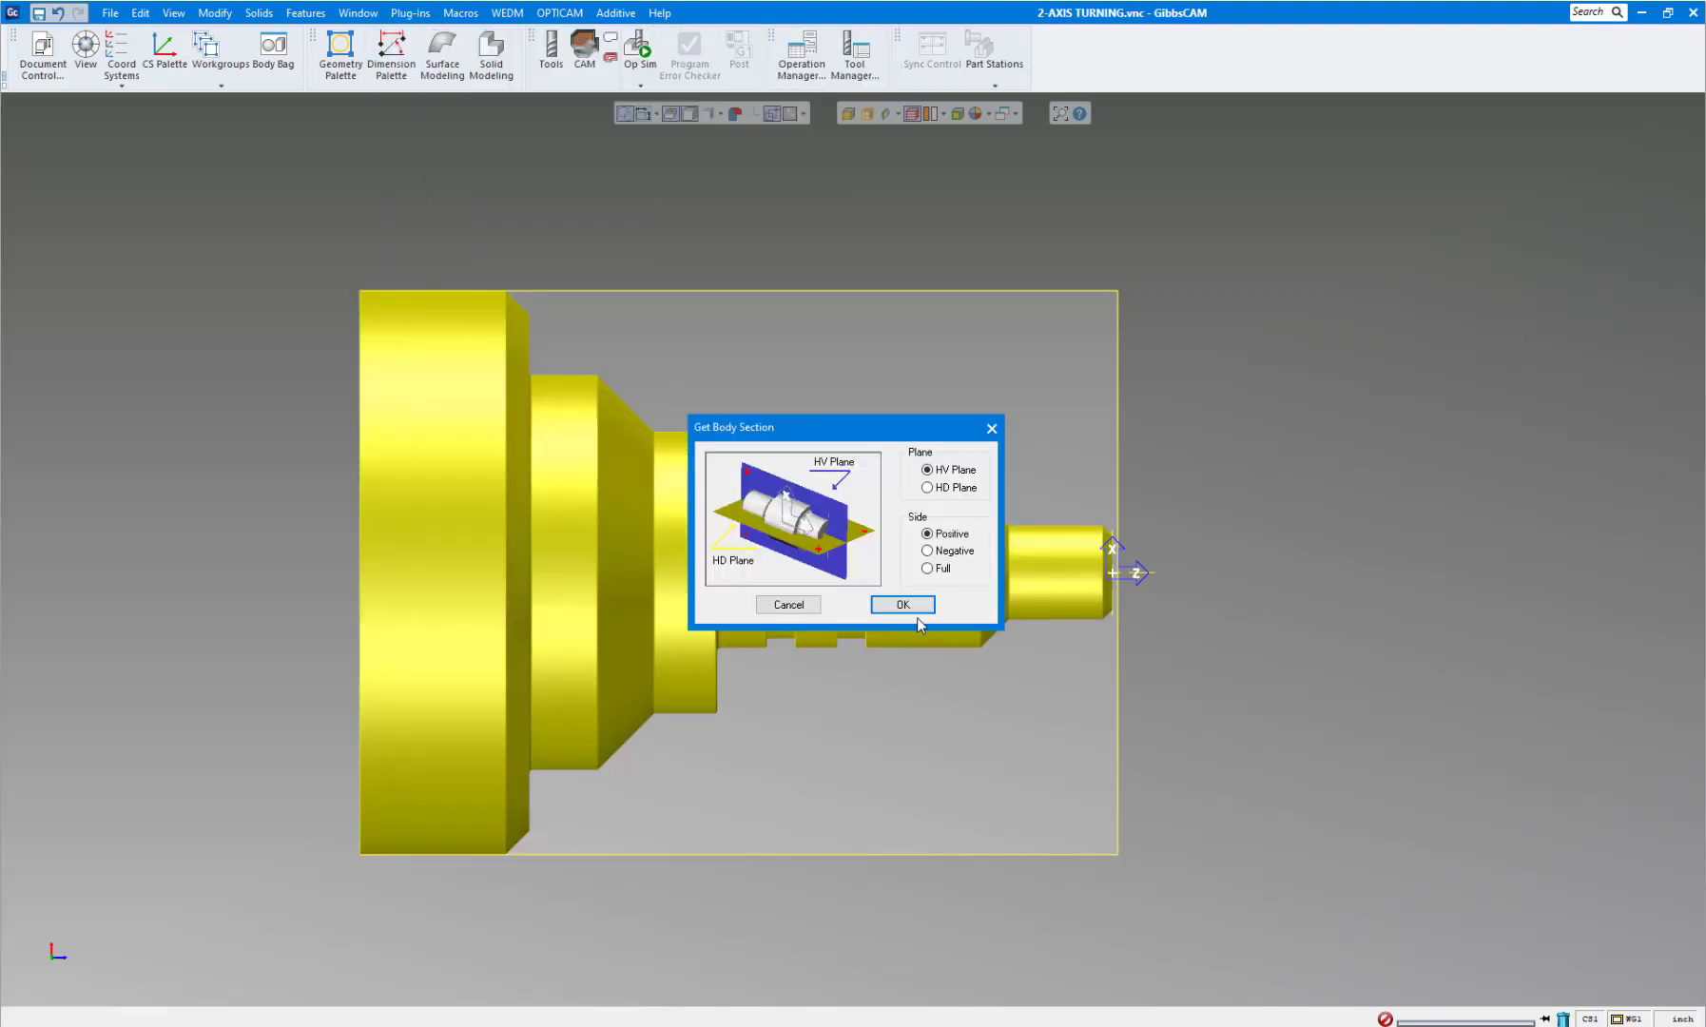
drag(822, 419, 1307, 180)
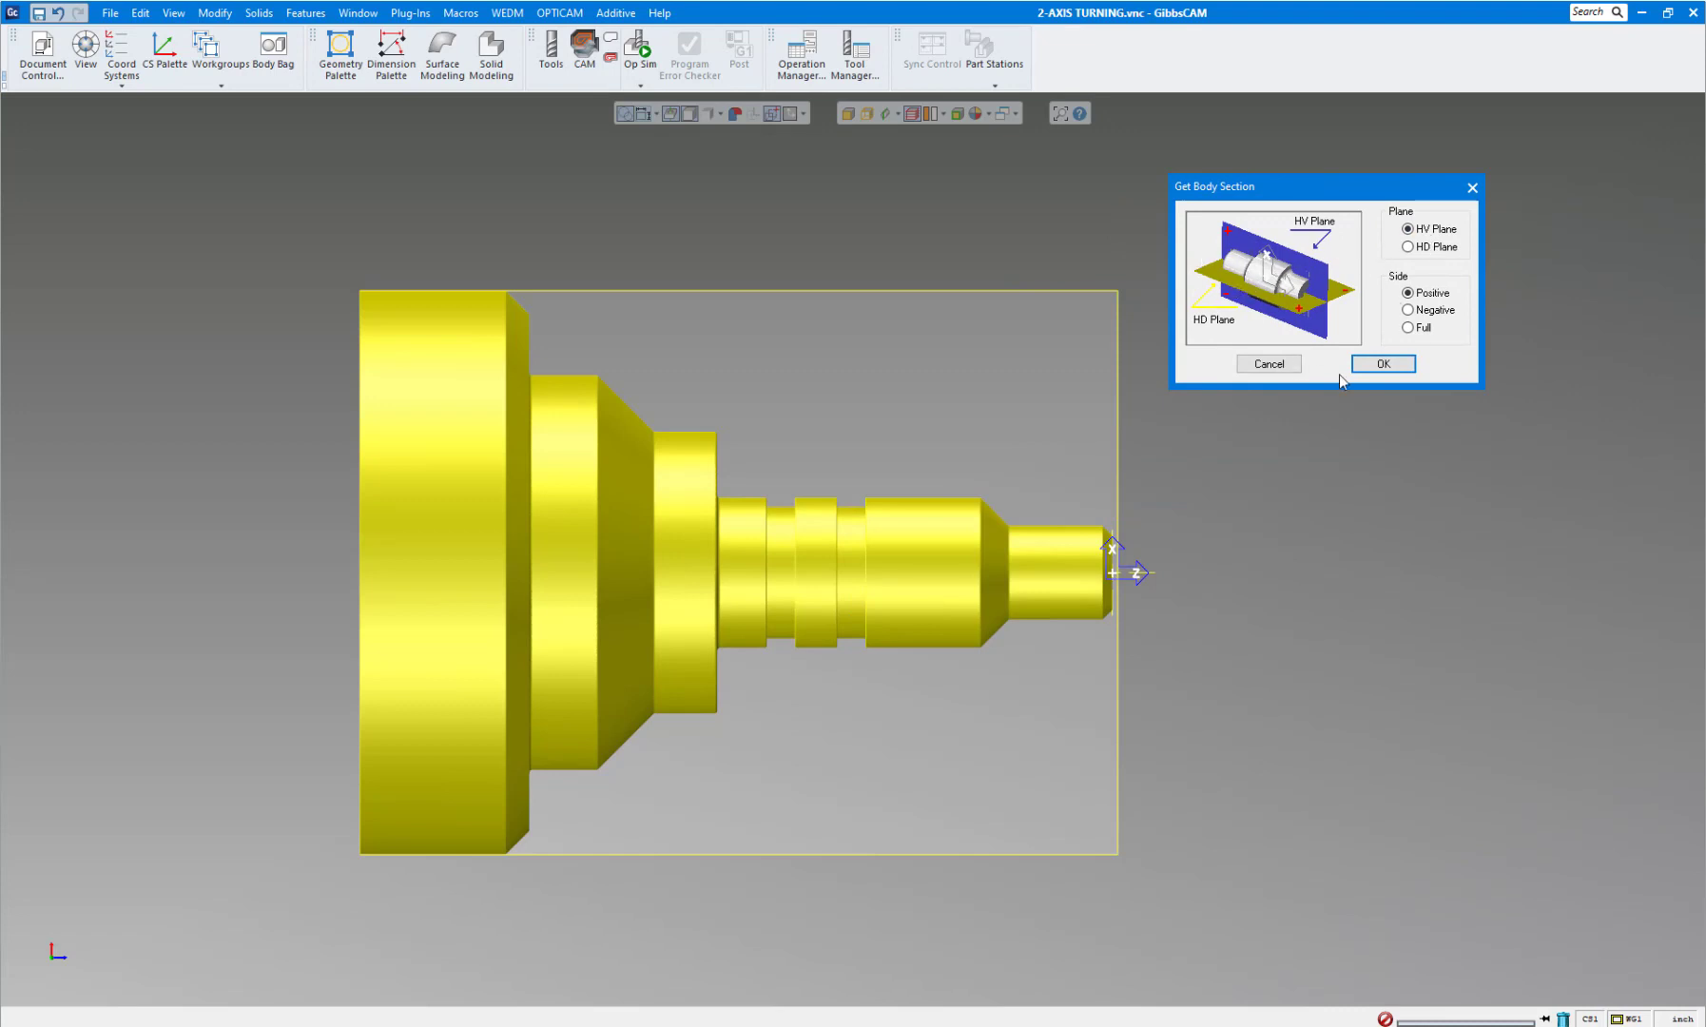
click(1369, 365)
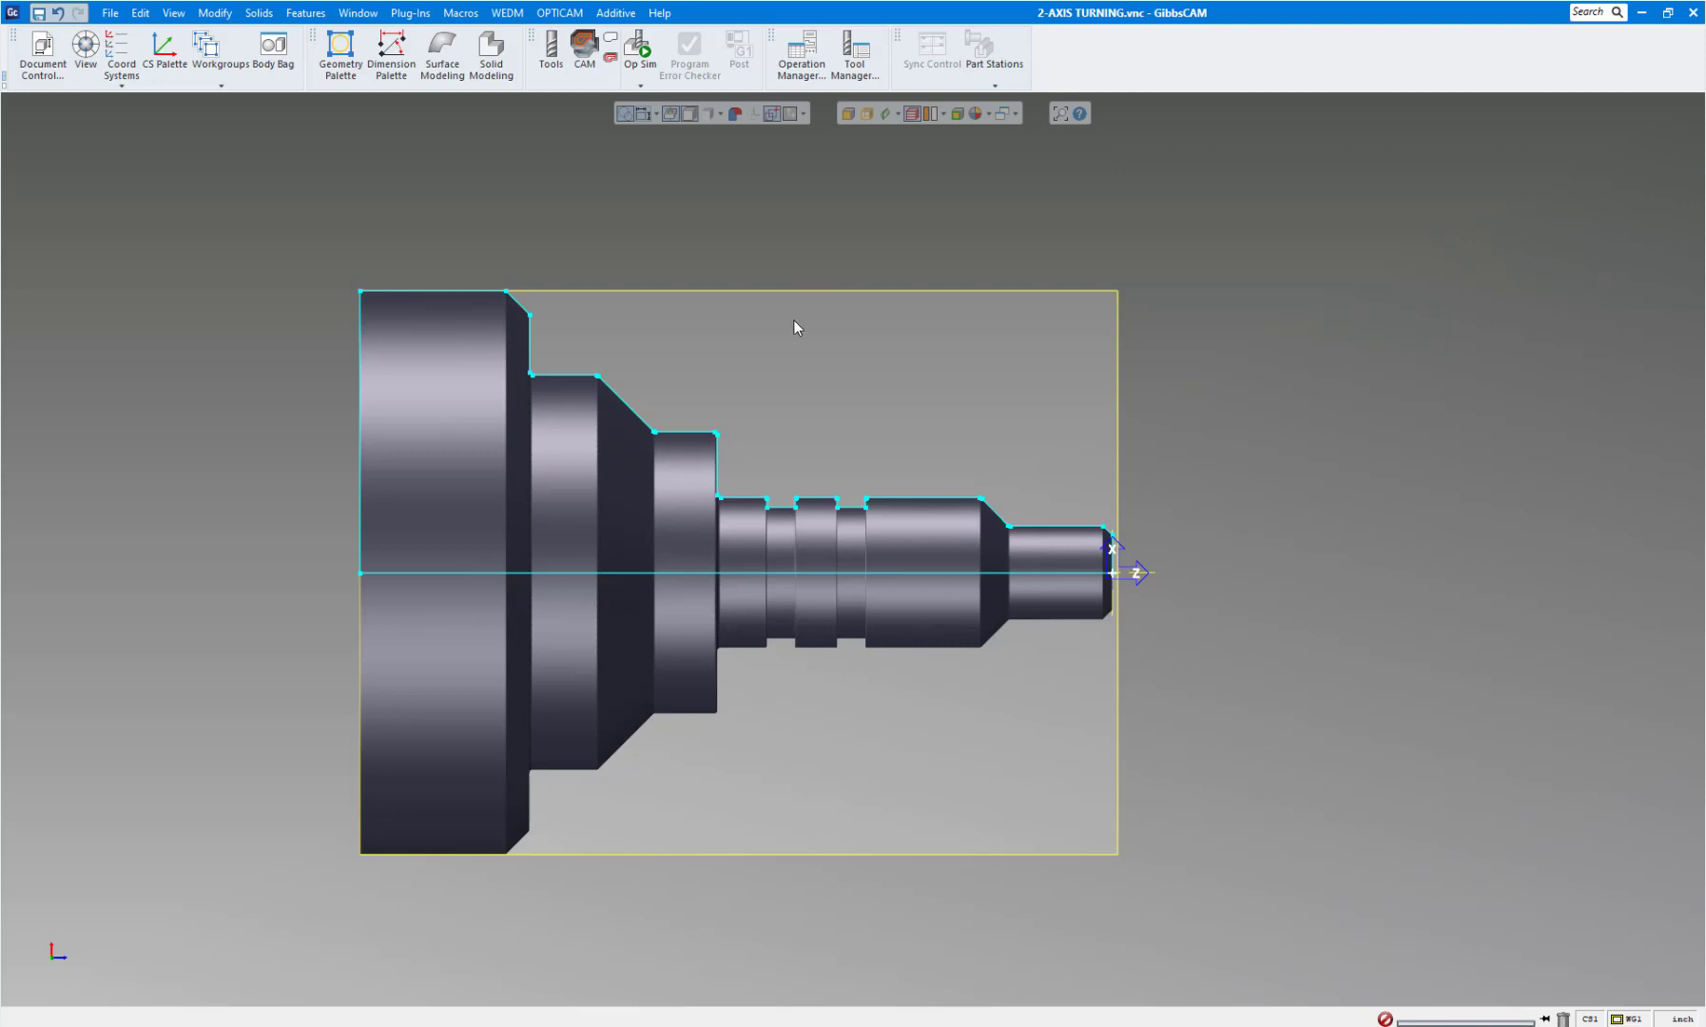
middle_drag(884, 525, 823, 416)
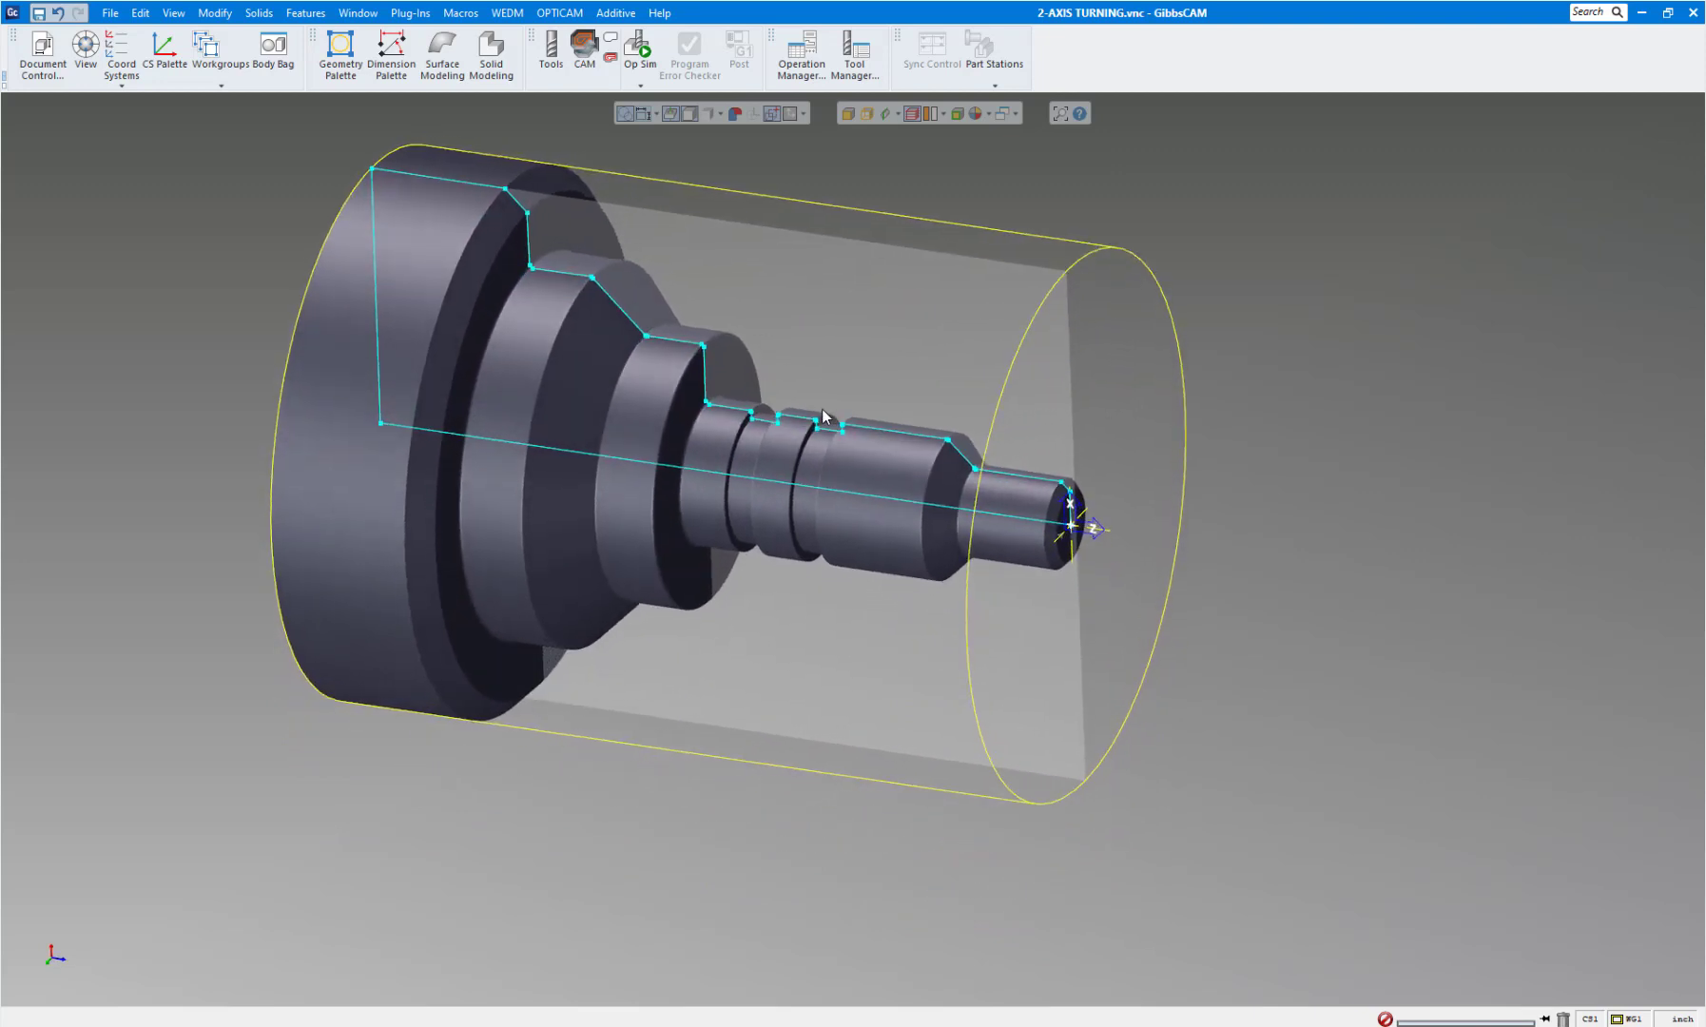
middle_drag(953, 476, 1000, 466)
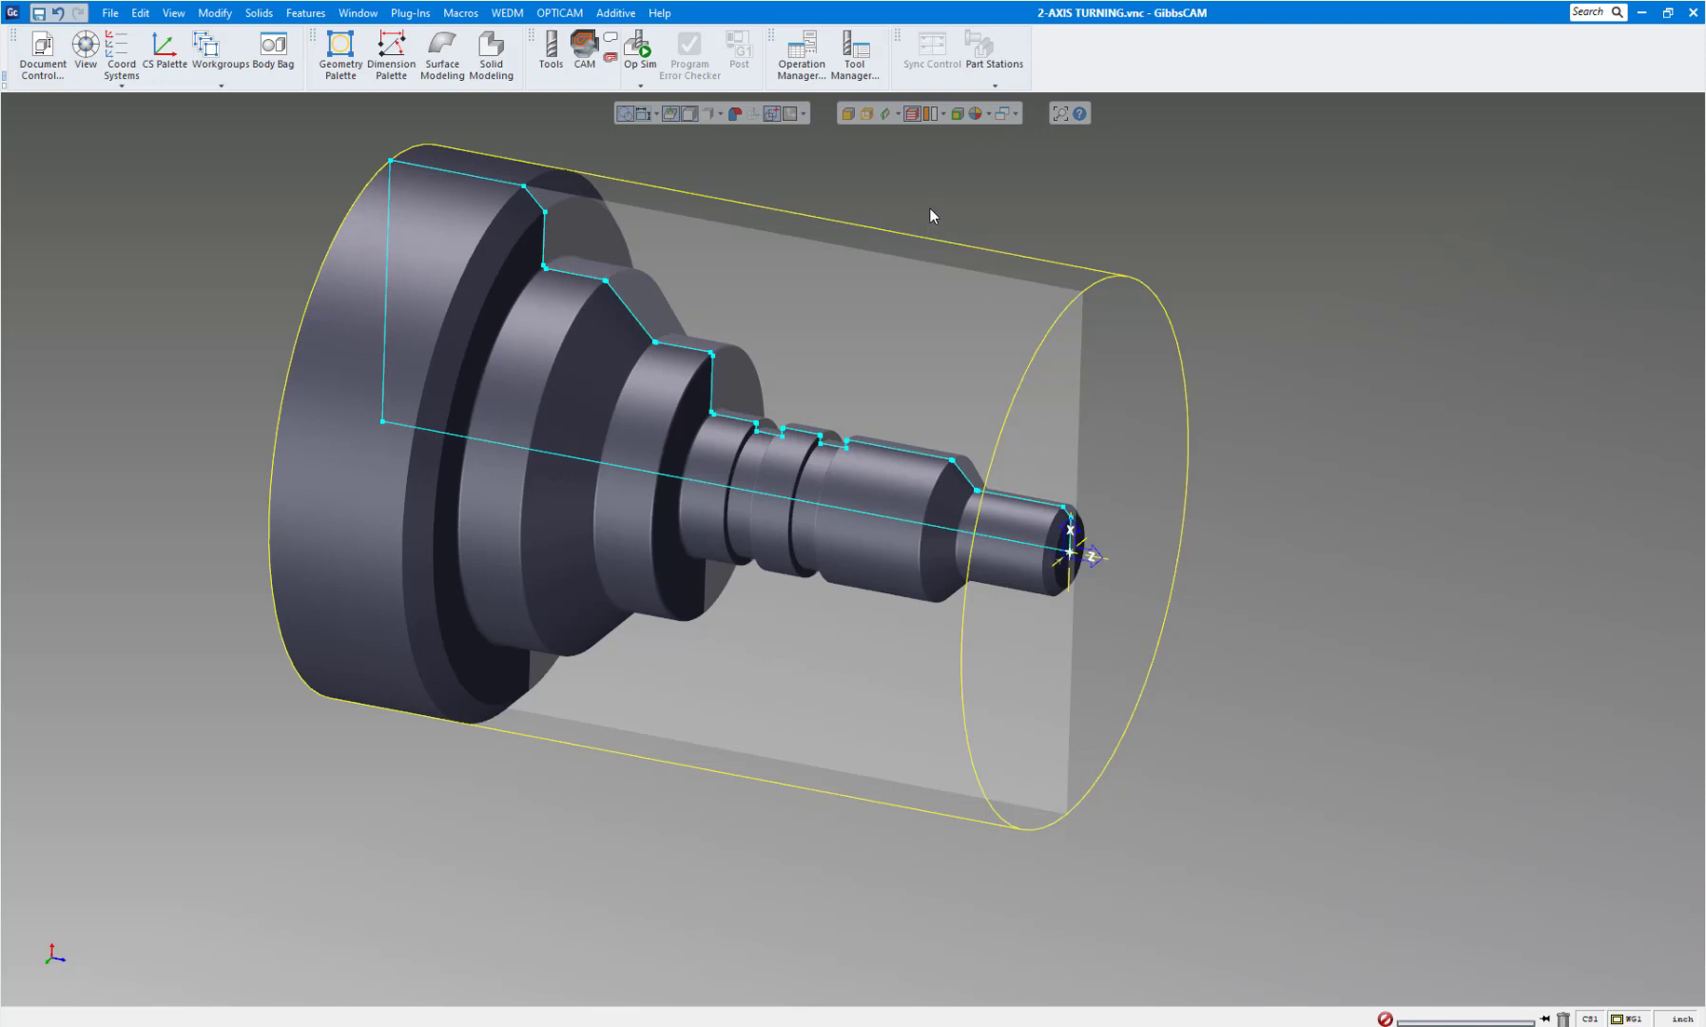
click(896, 115)
click(66, 924)
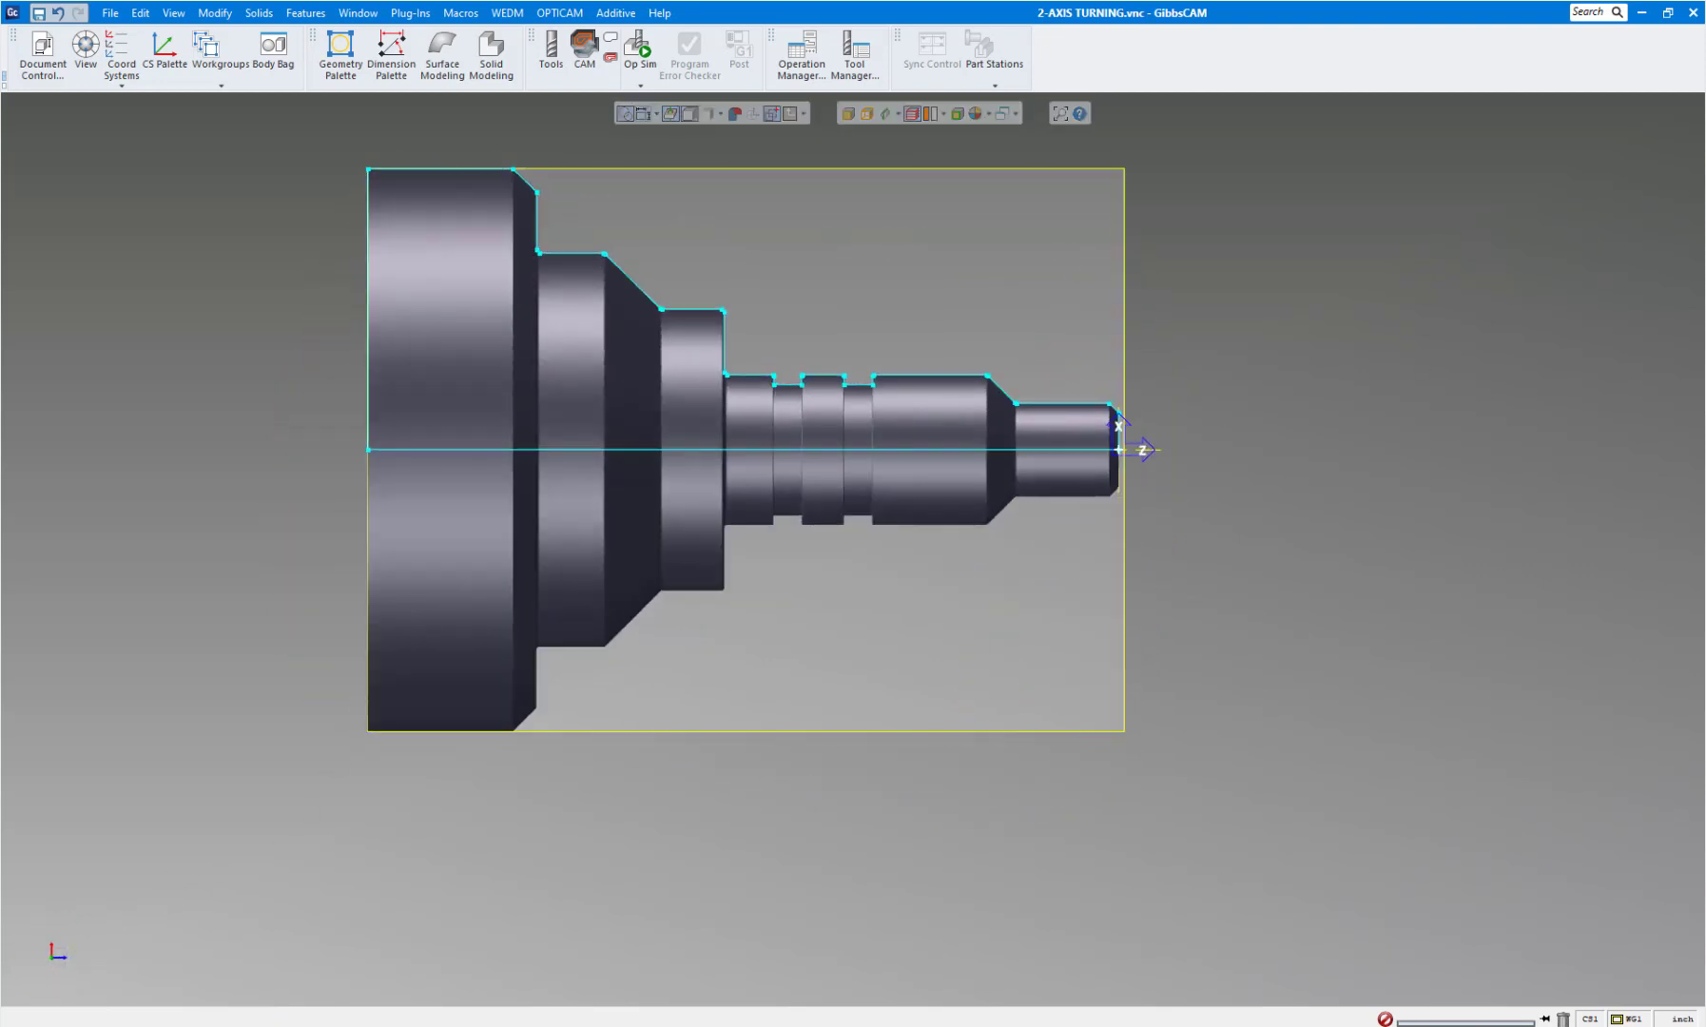
Load the tool list file TOOLS.tlst into the part with tool numbers preserved.
click(552, 47)
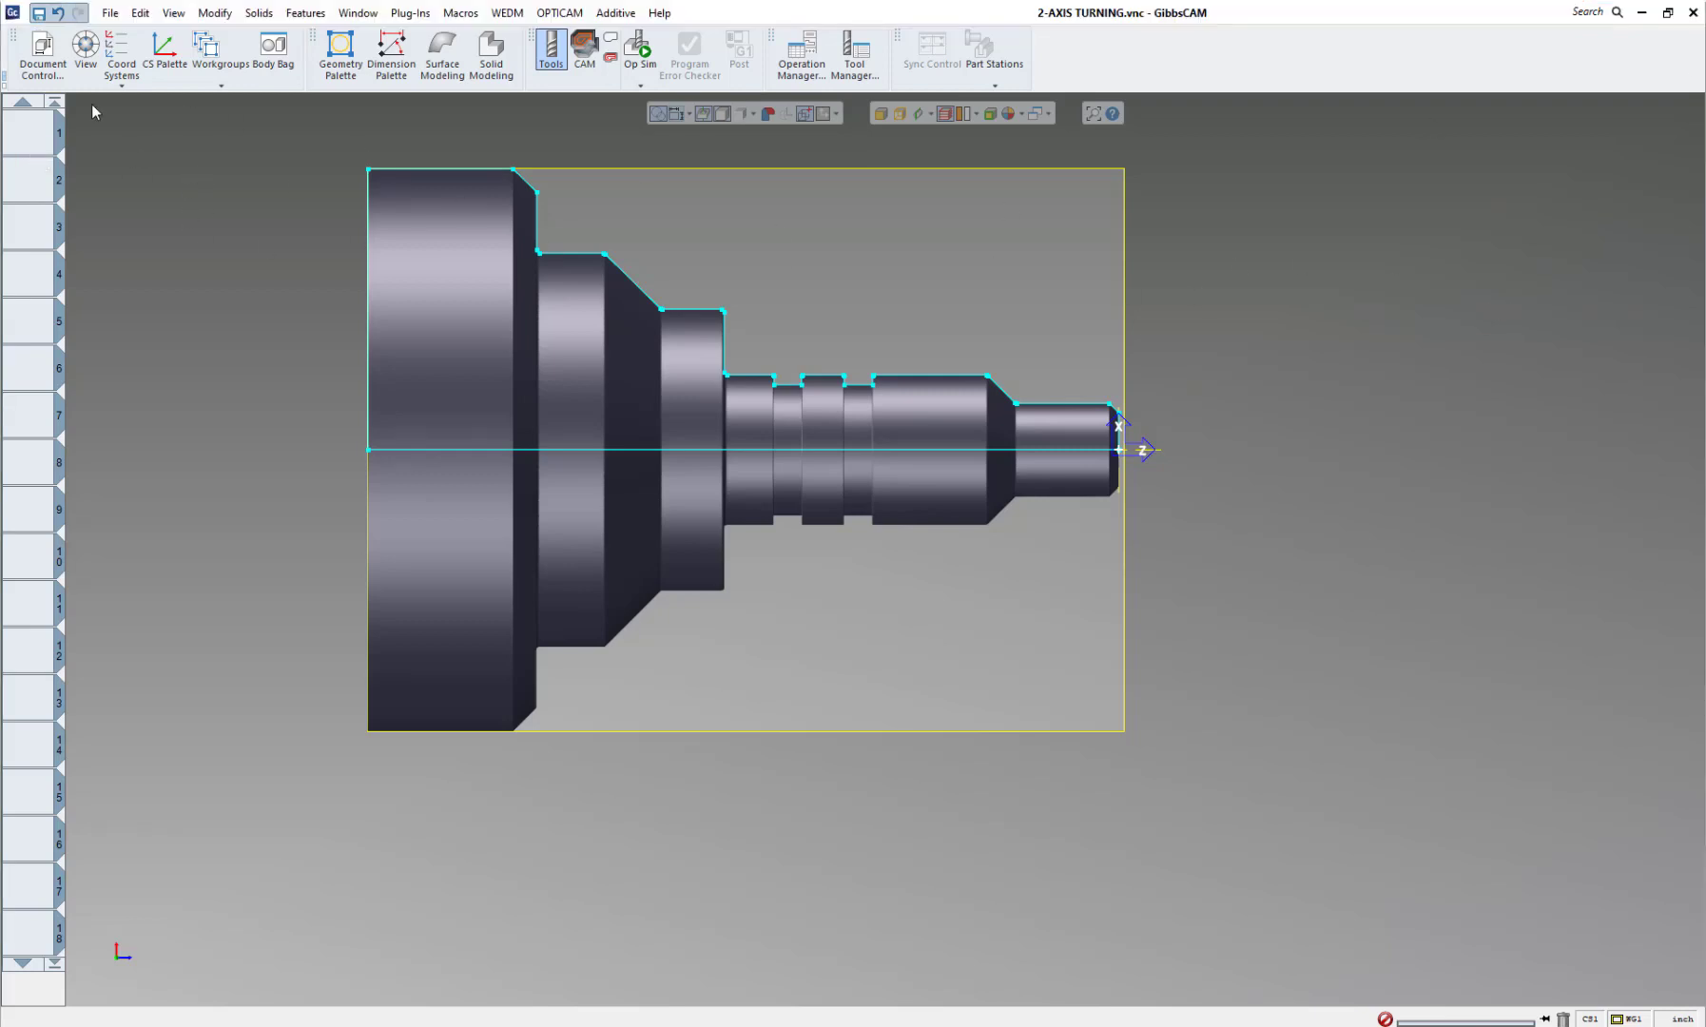
right_click(28, 149)
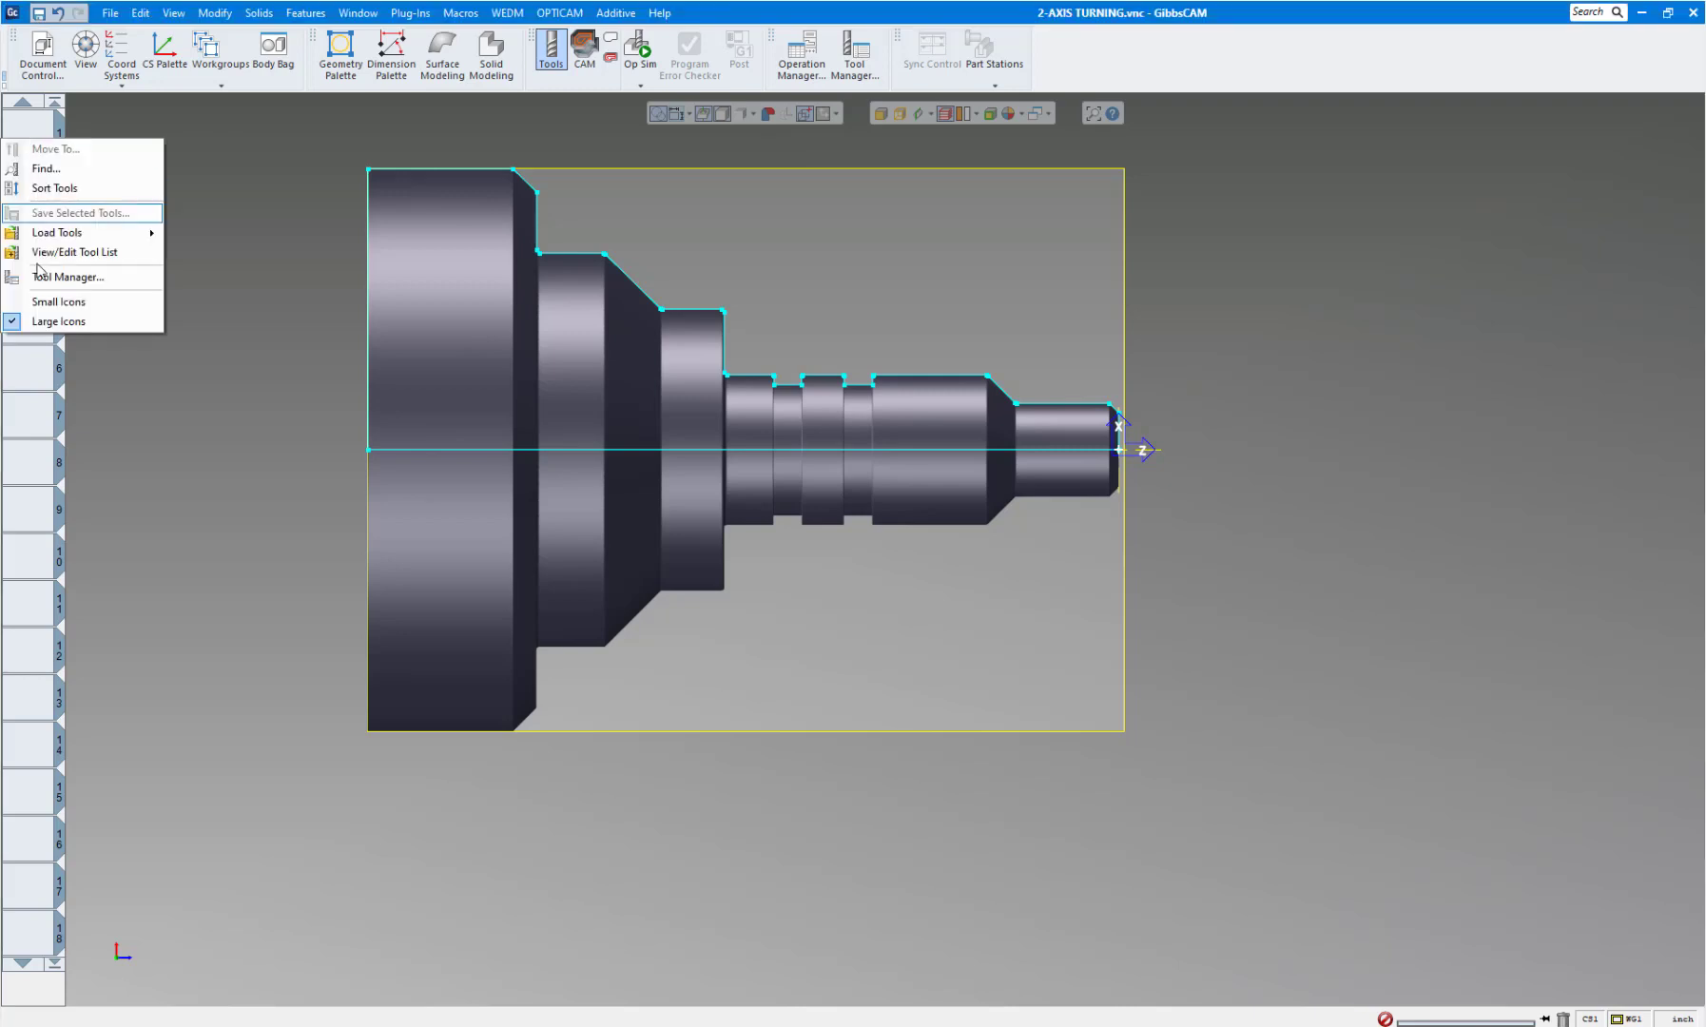
mouse_move(57, 233)
click(223, 235)
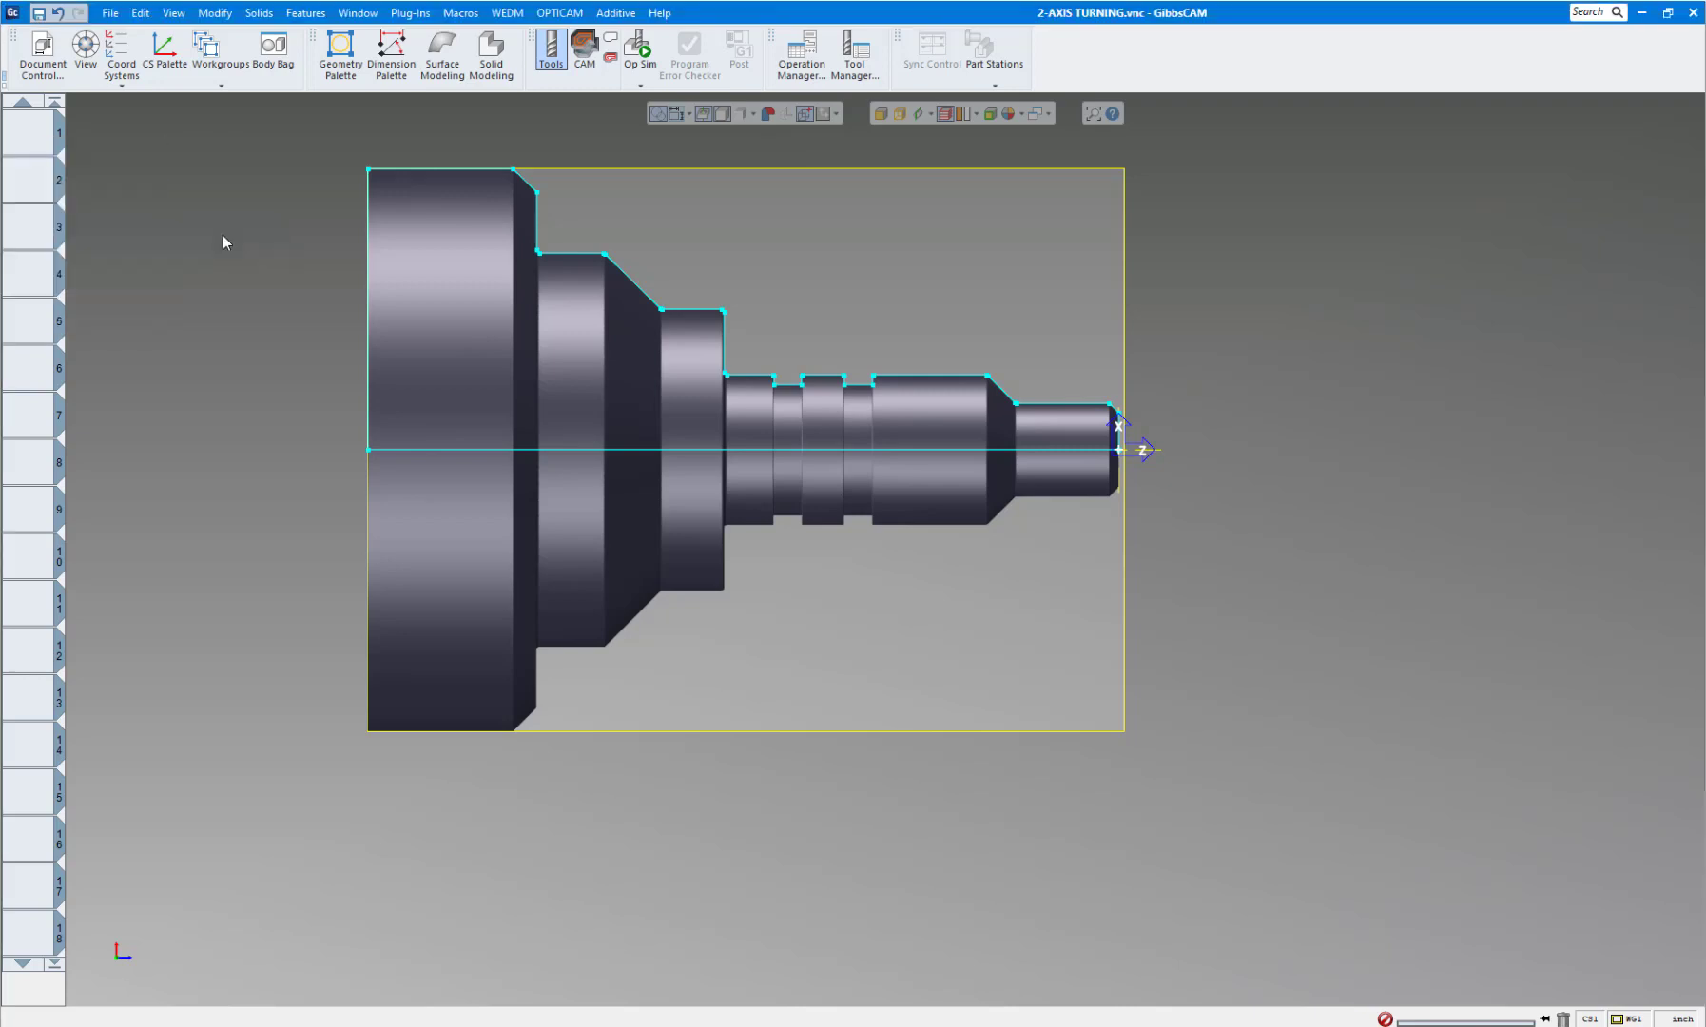
click(141, 133)
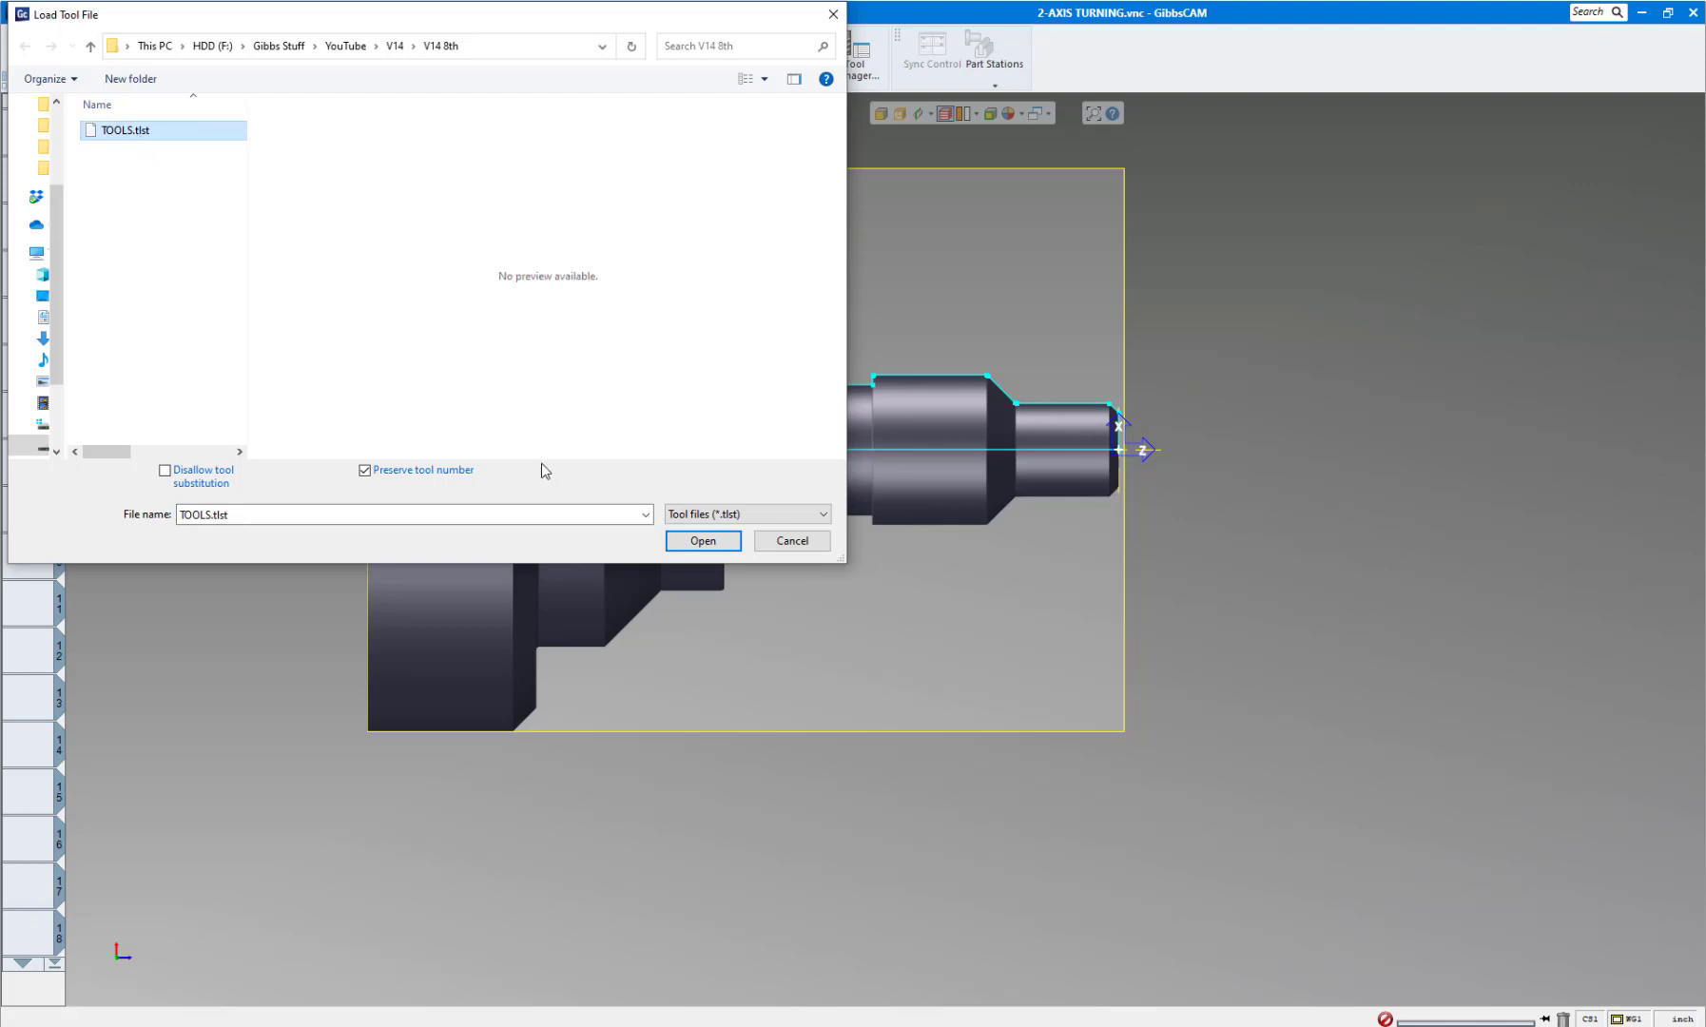
click(702, 540)
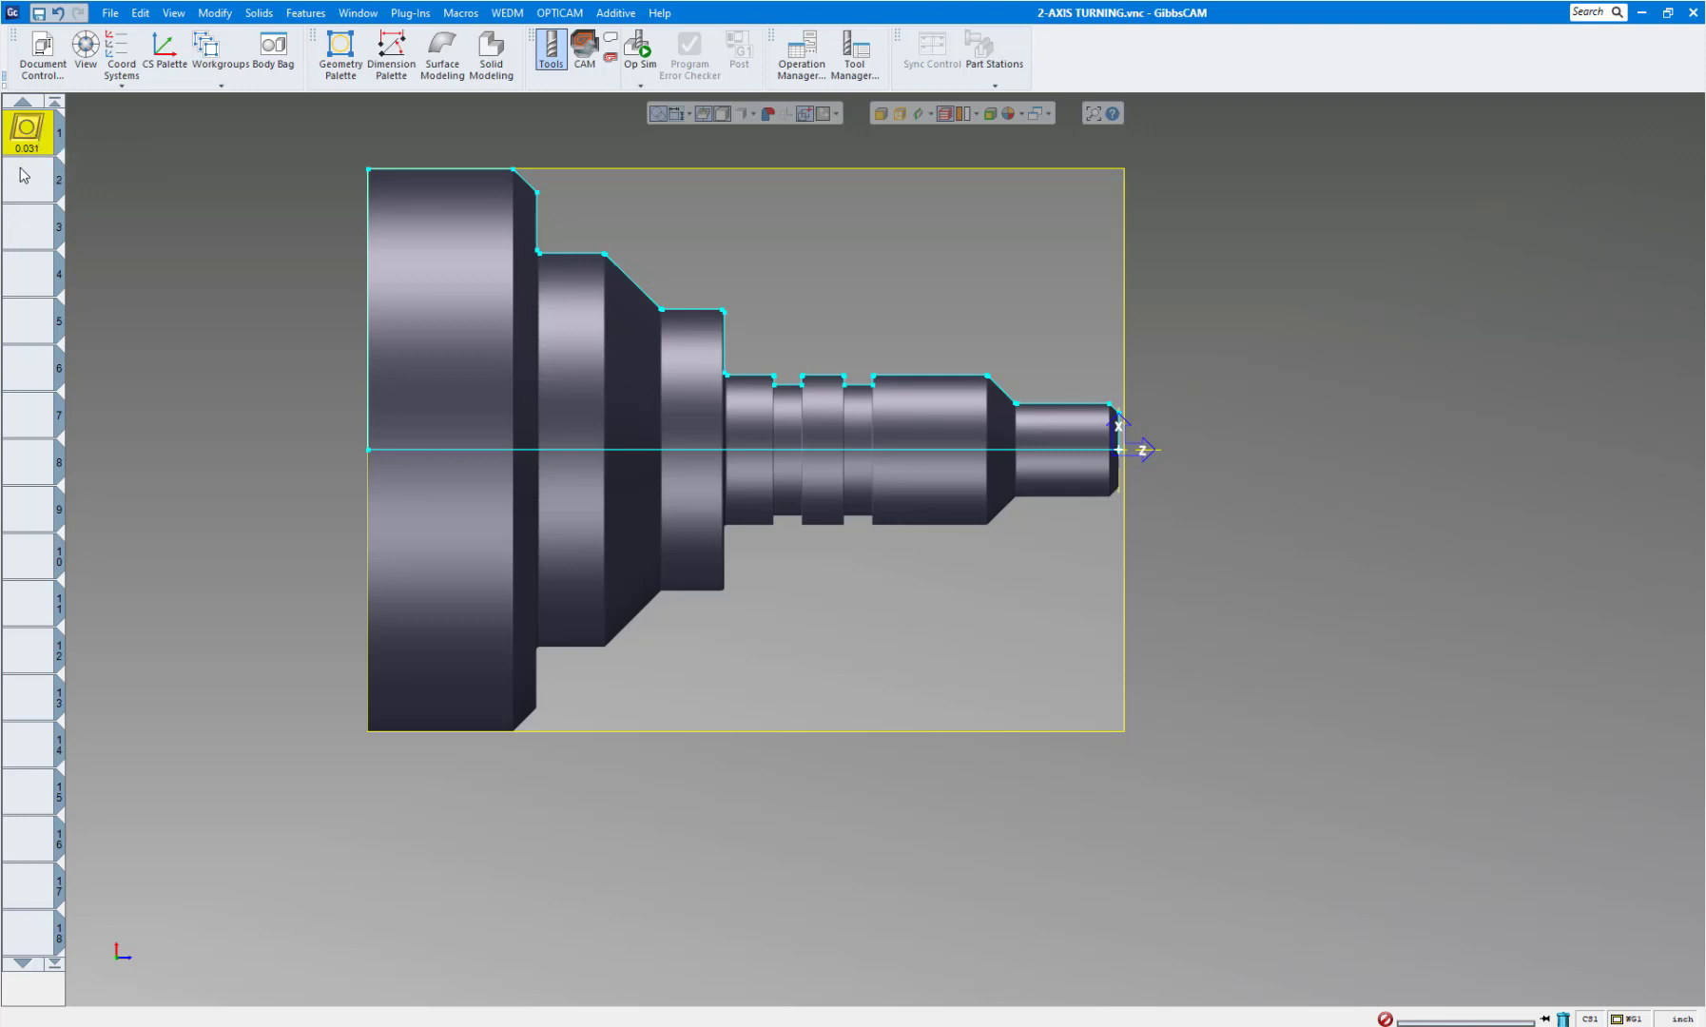
Set the insert thickness of tool 1 to 3/16 and show its holder in the tool preview.
double_click(25, 138)
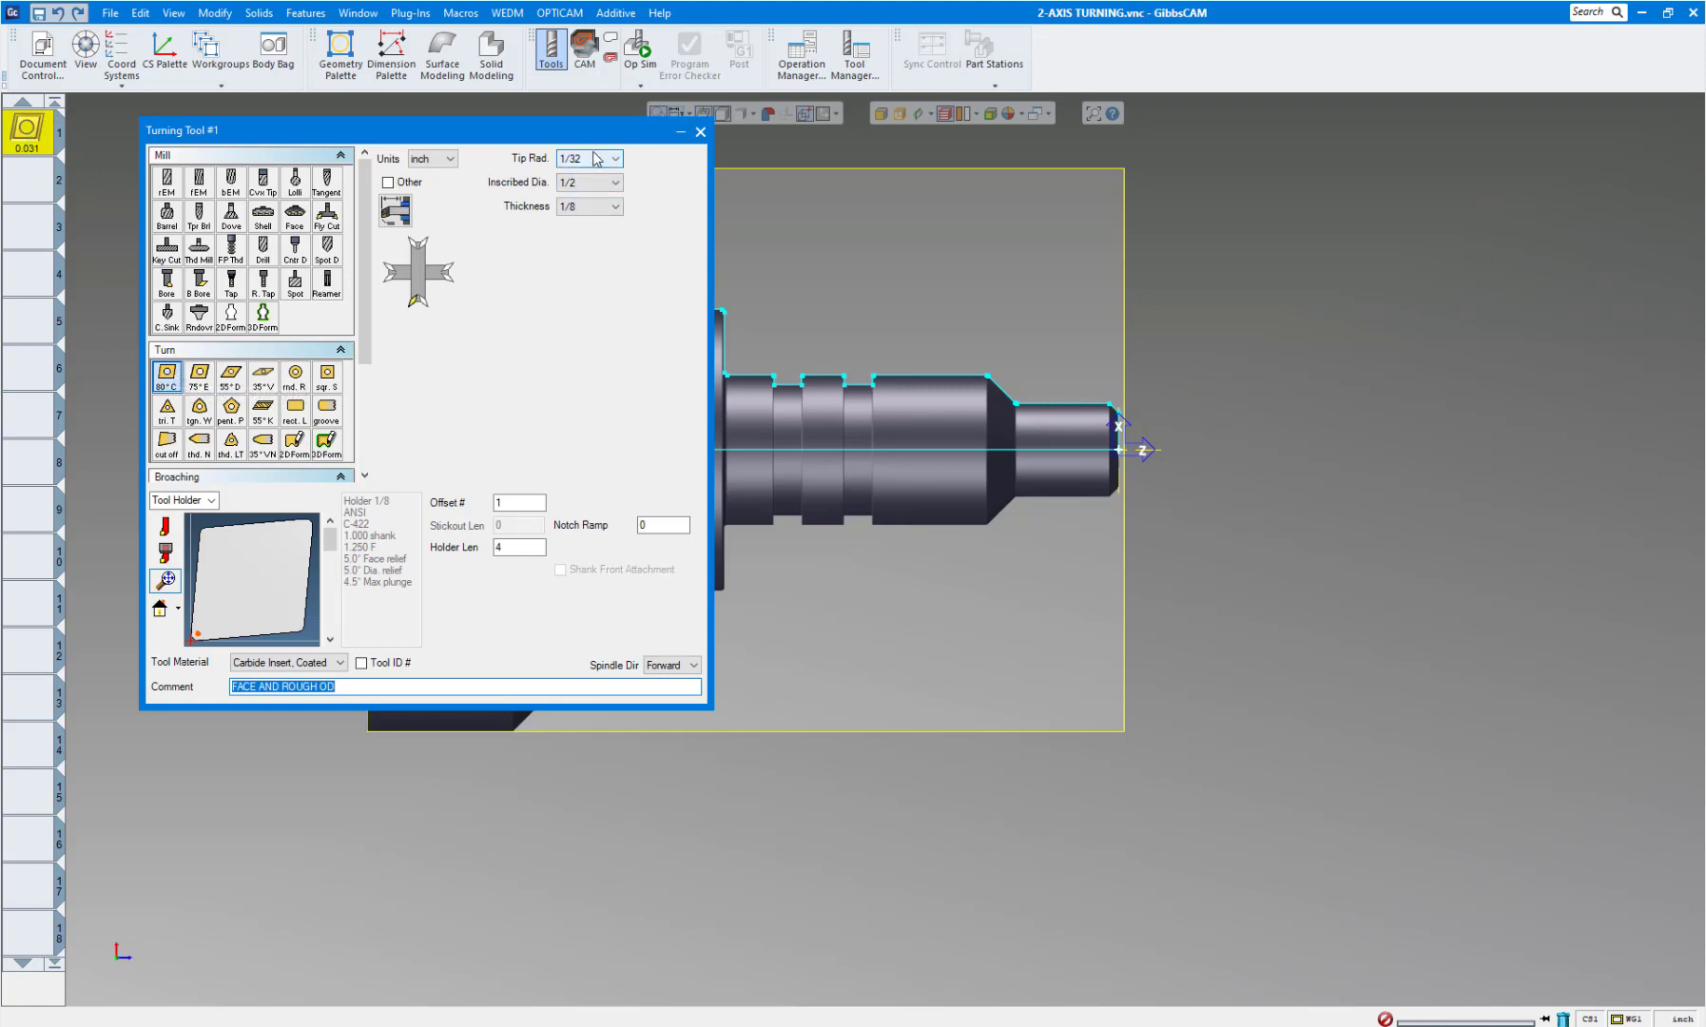
click(617, 213)
click(601, 237)
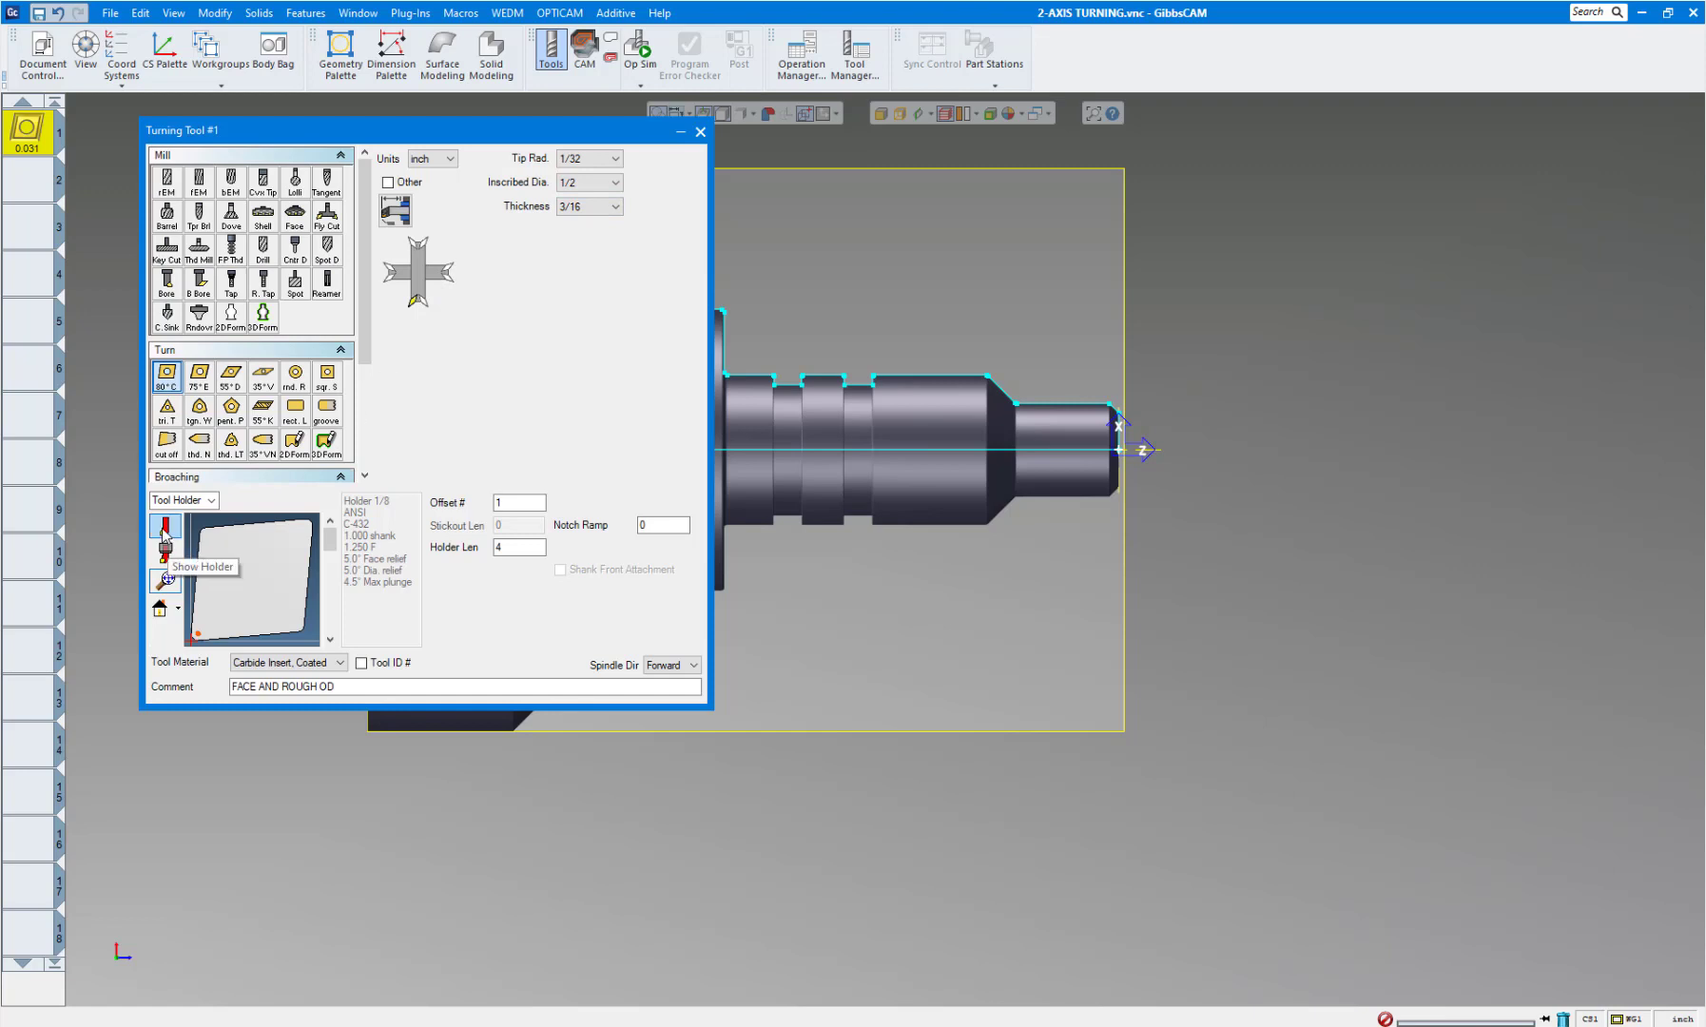
click(163, 531)
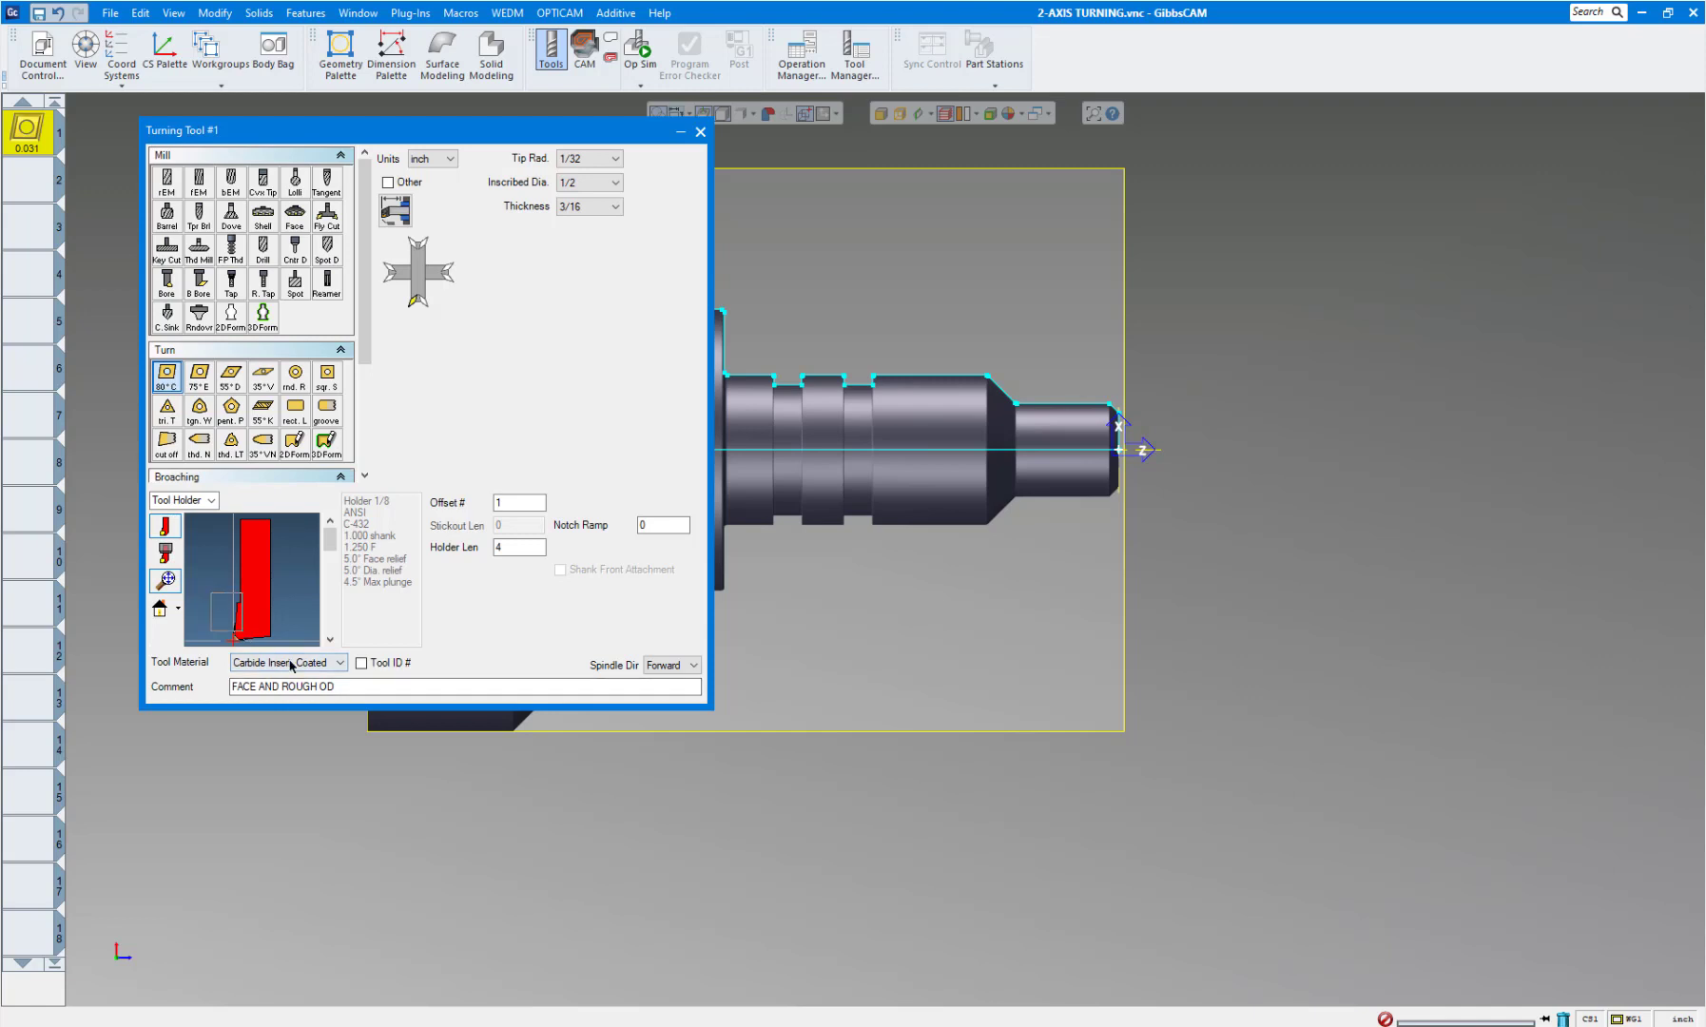
scroll(295, 641, up, 3)
scroll(257, 615, up, 3)
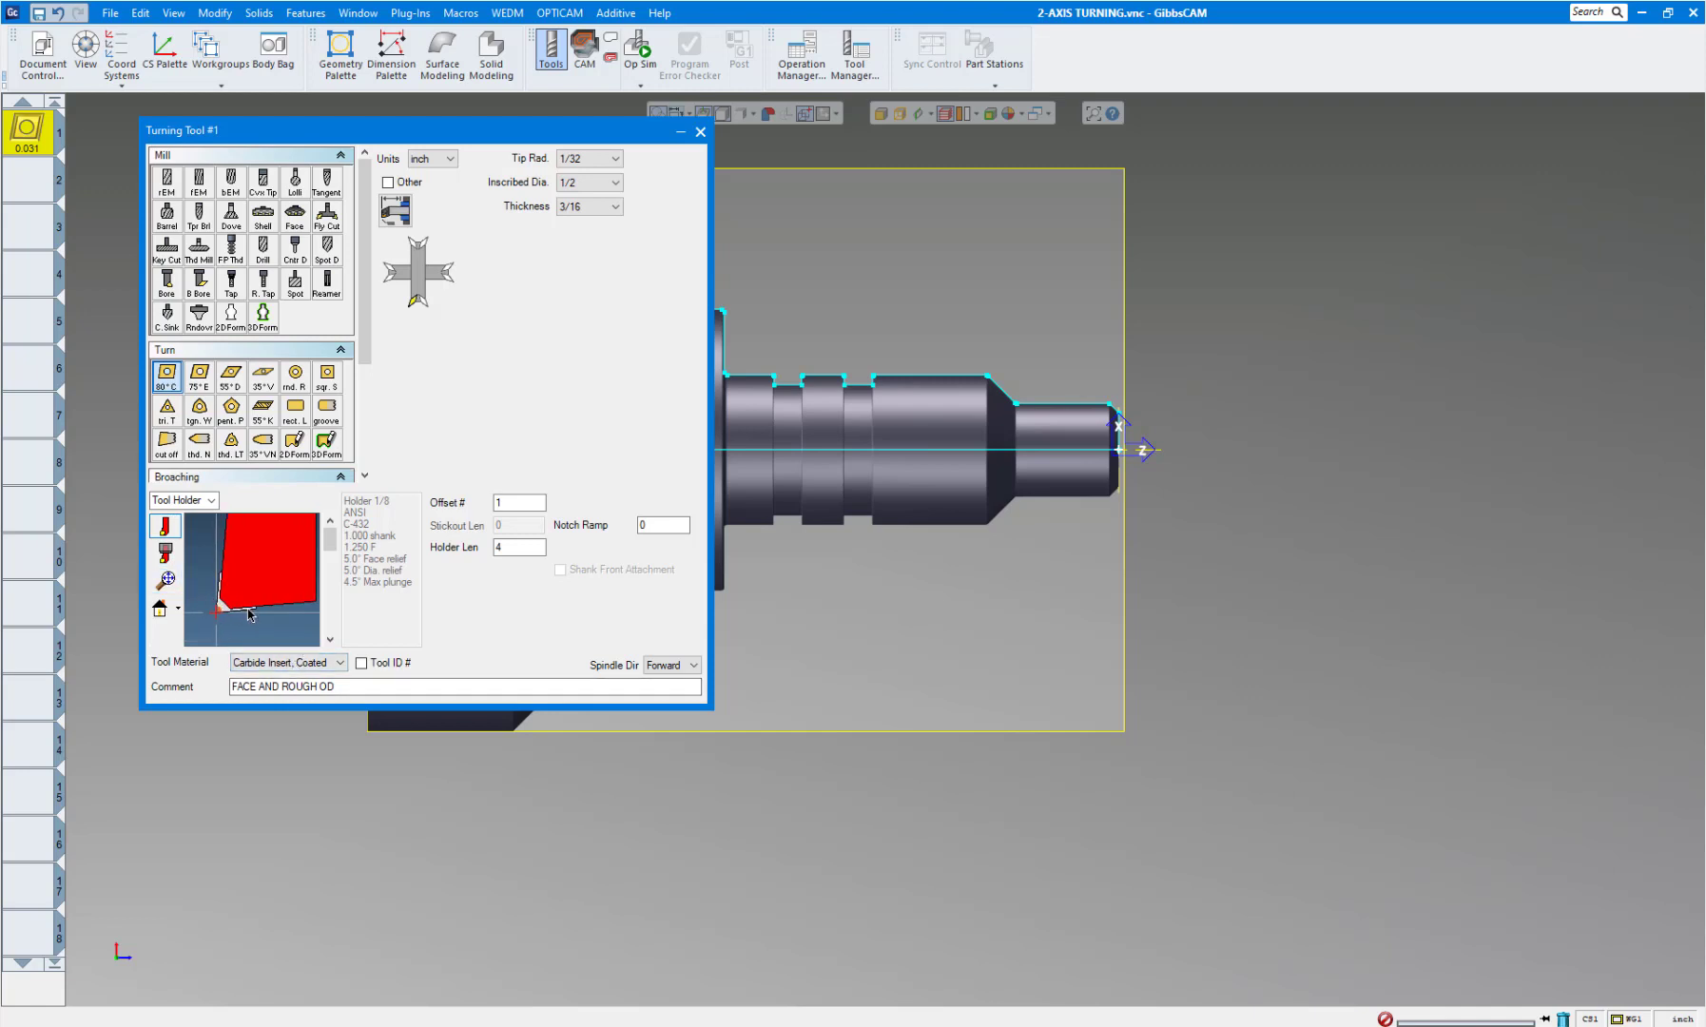
Switch tool 1's holder type to None and back to Tool Holder.
click(211, 501)
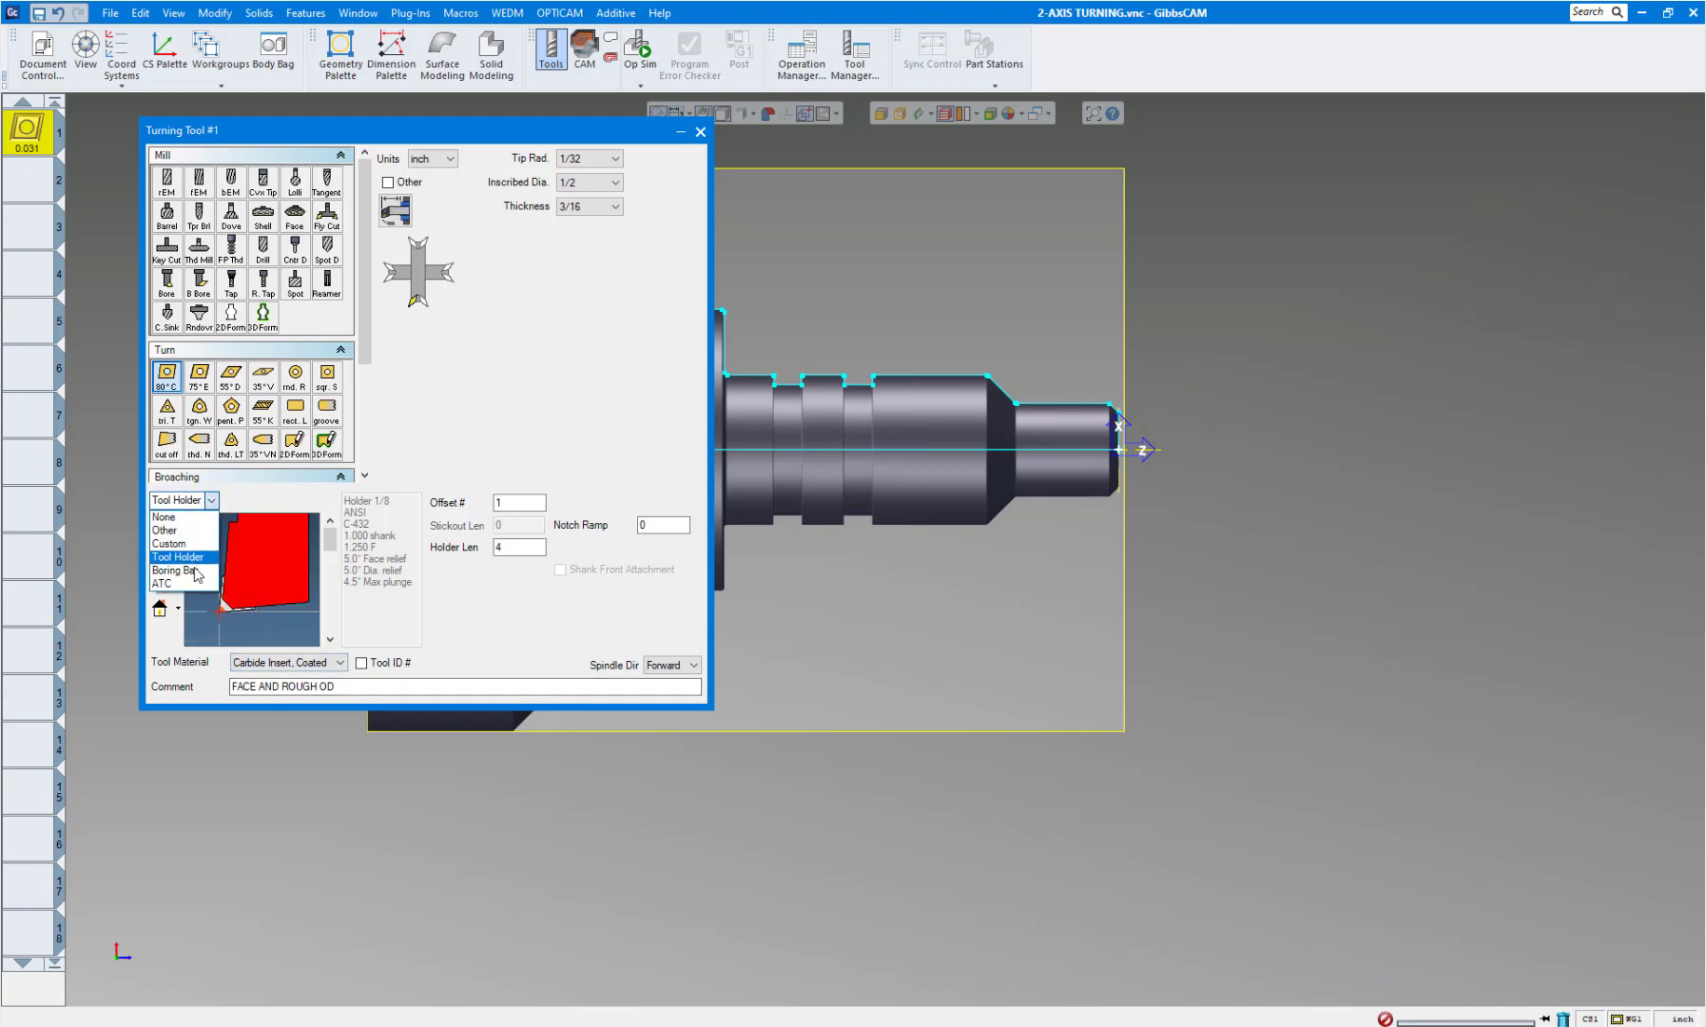
click(183, 517)
click(191, 502)
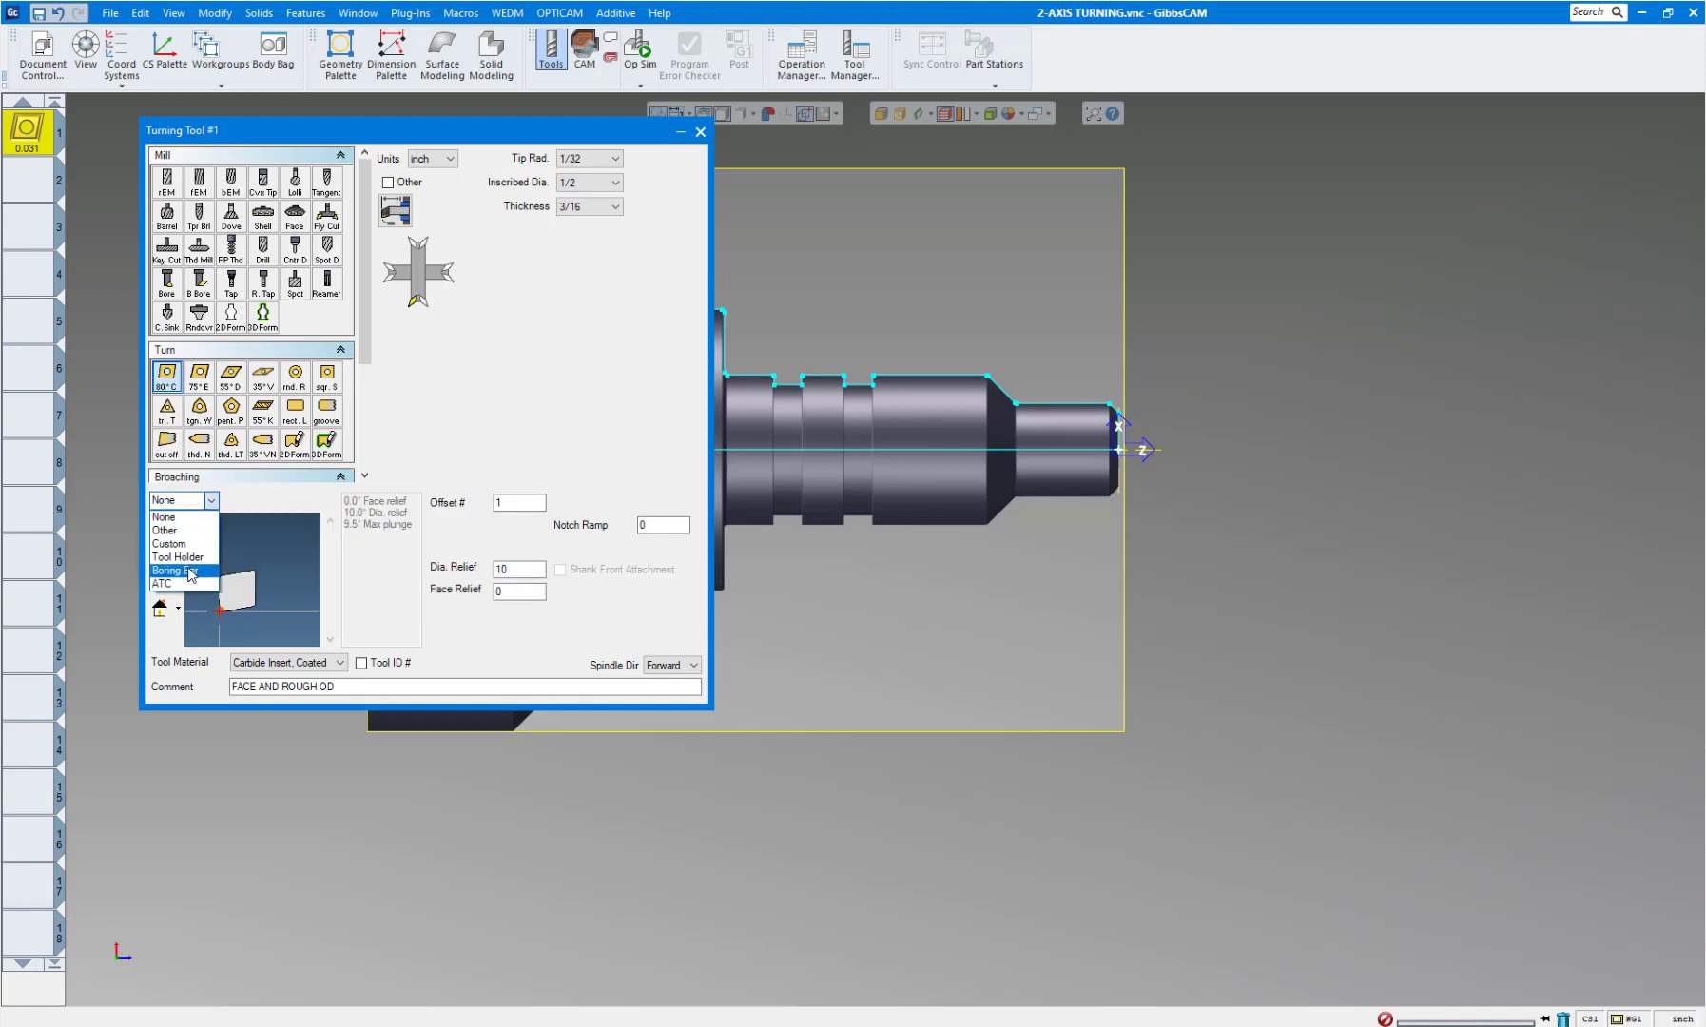
click(188, 558)
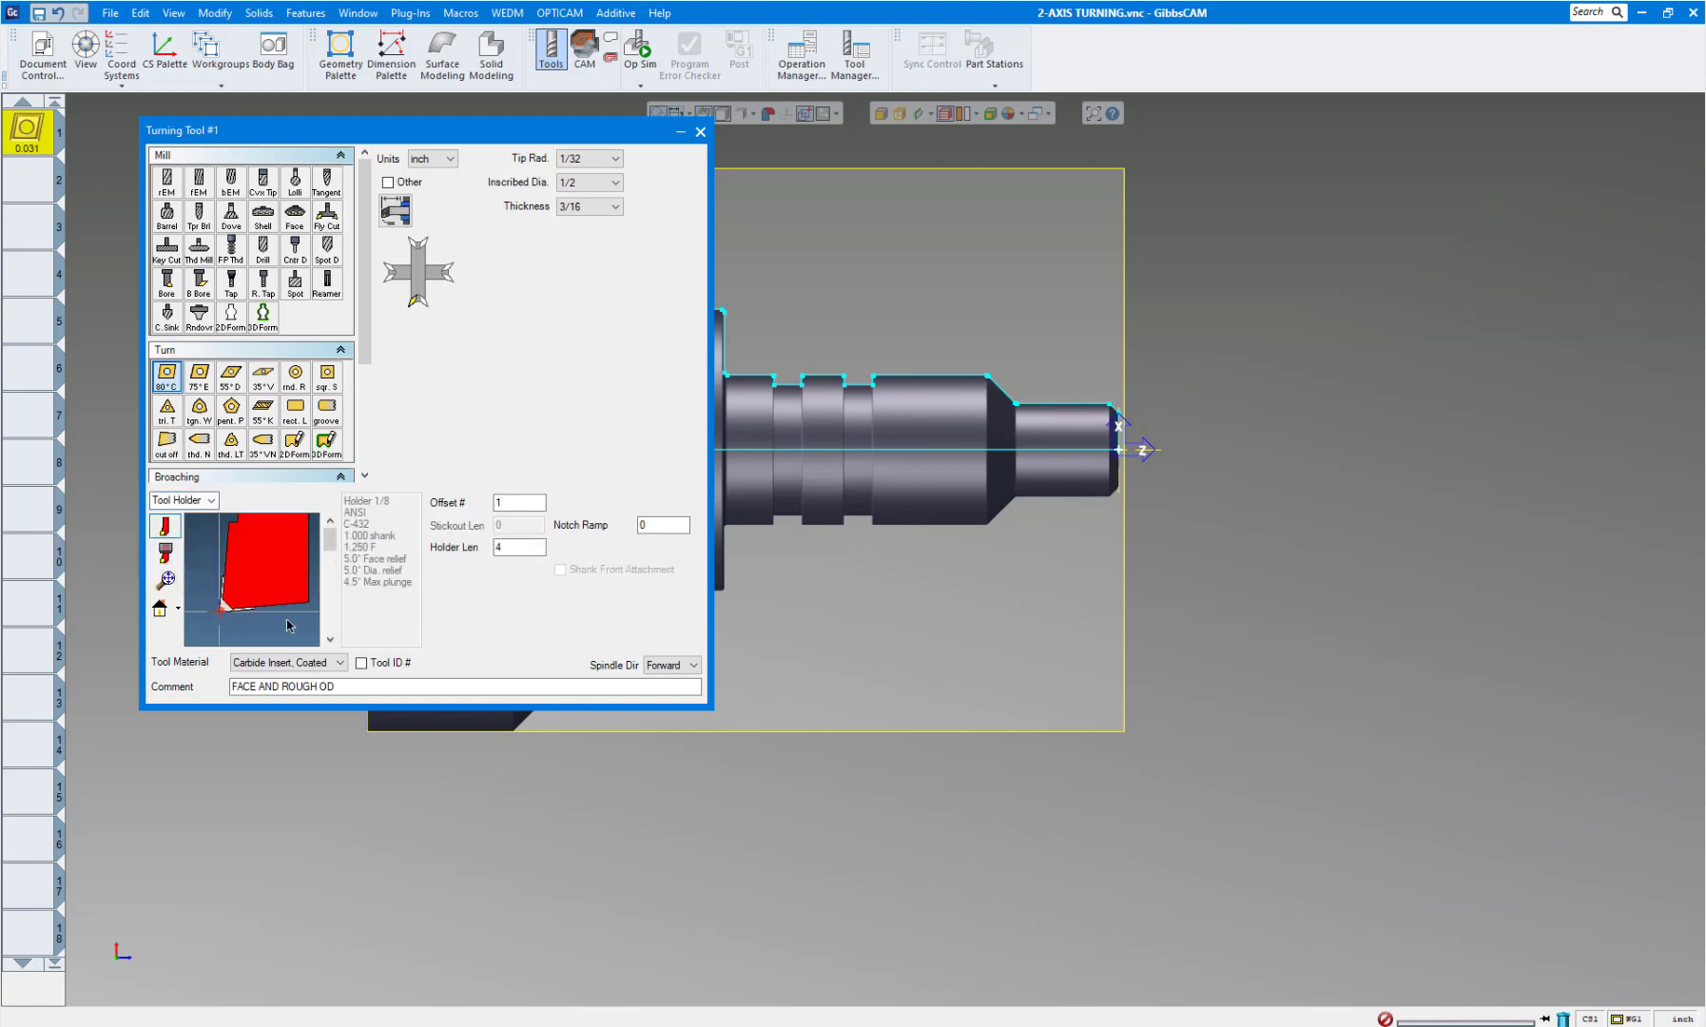
Set tool 1's holder length to 4 and its material to Carbide Insert, Coated.
click(165, 578)
click(501, 548)
drag(501, 548, 483, 558)
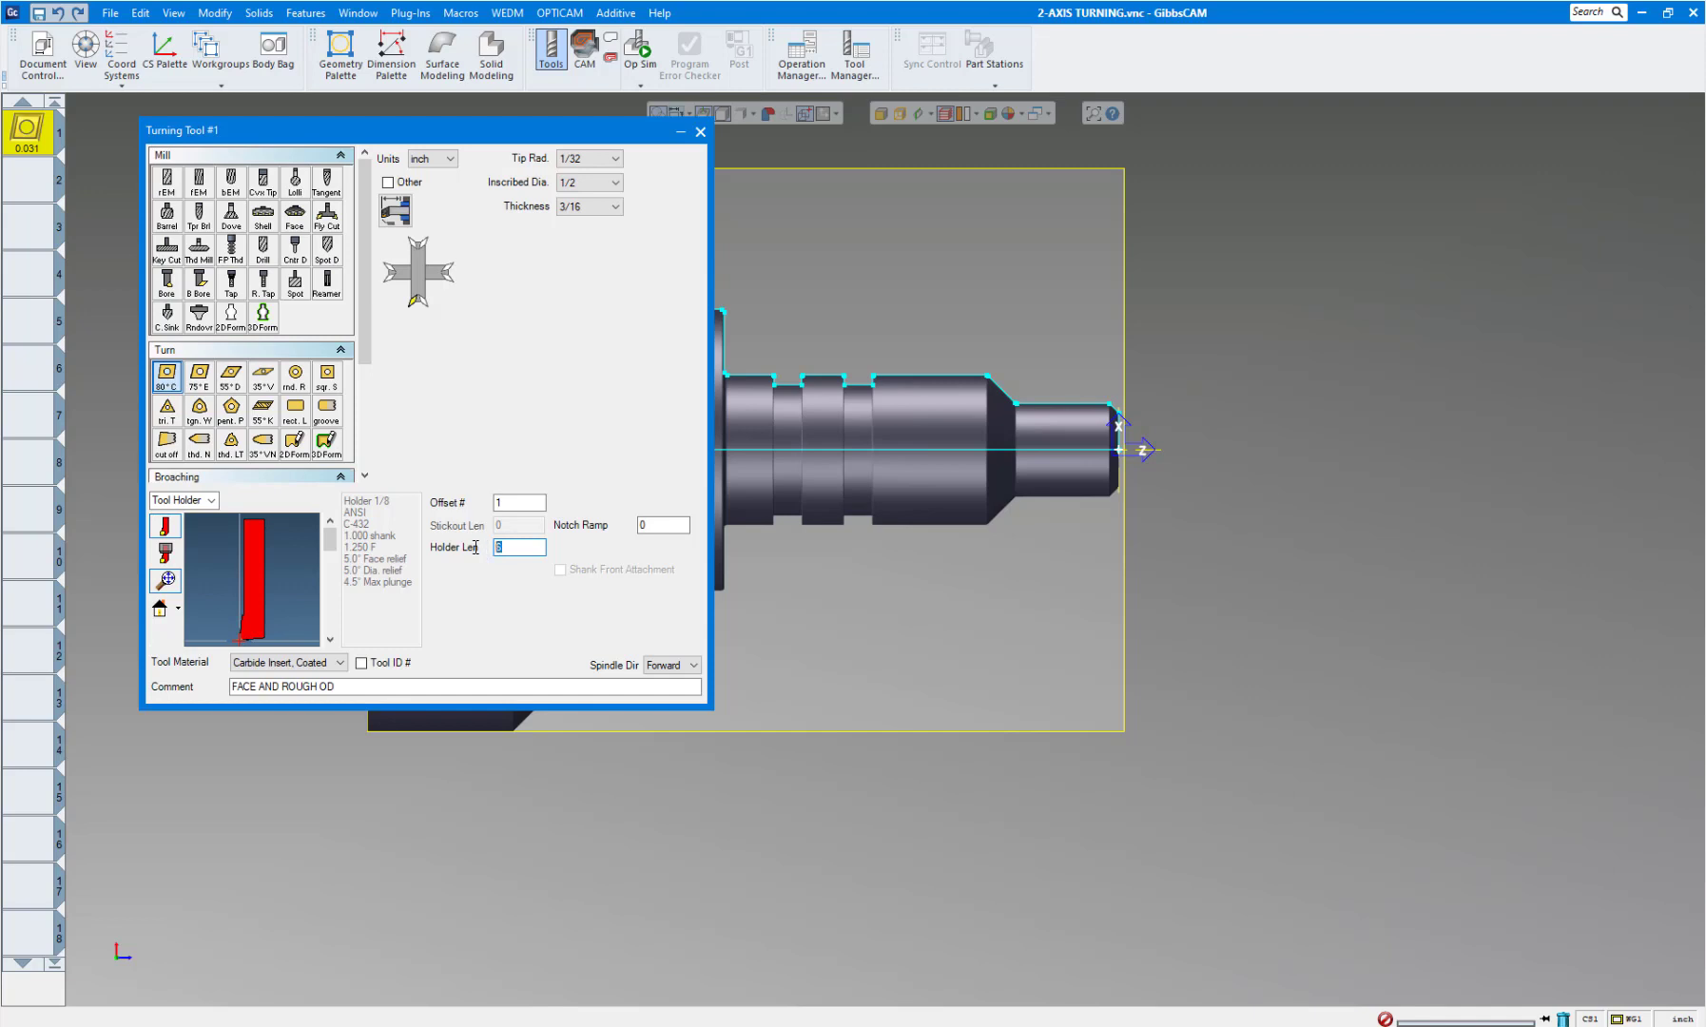
text(4)
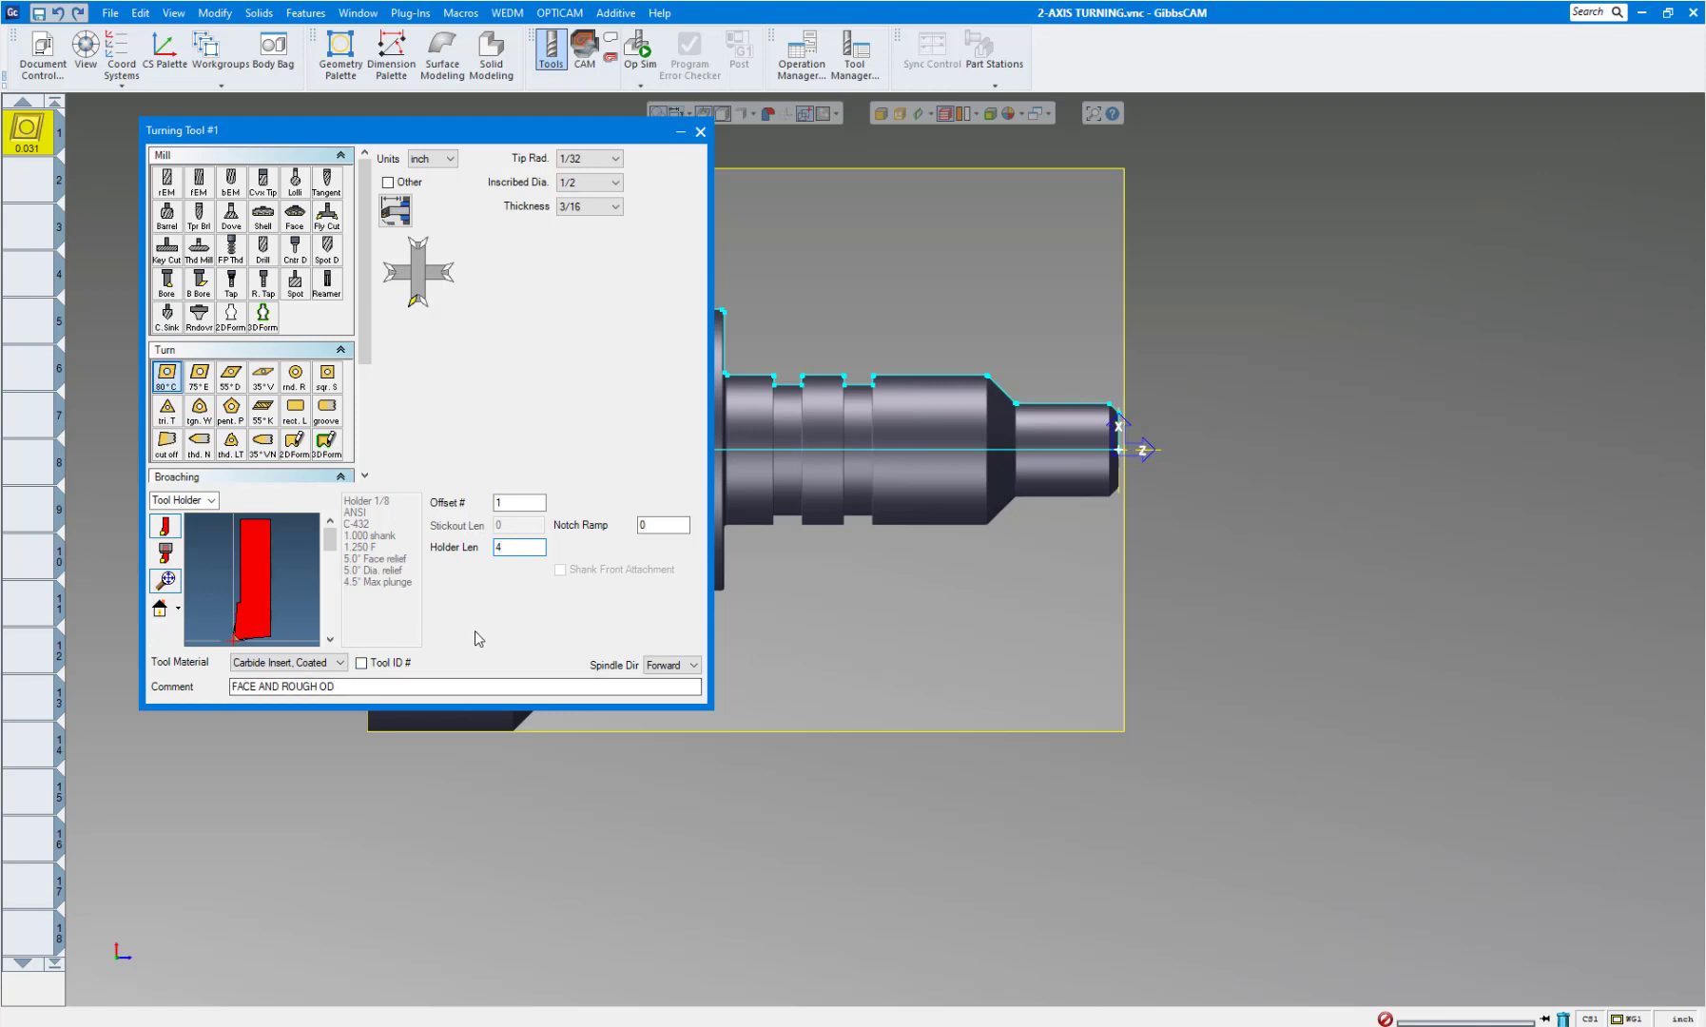
click(321, 666)
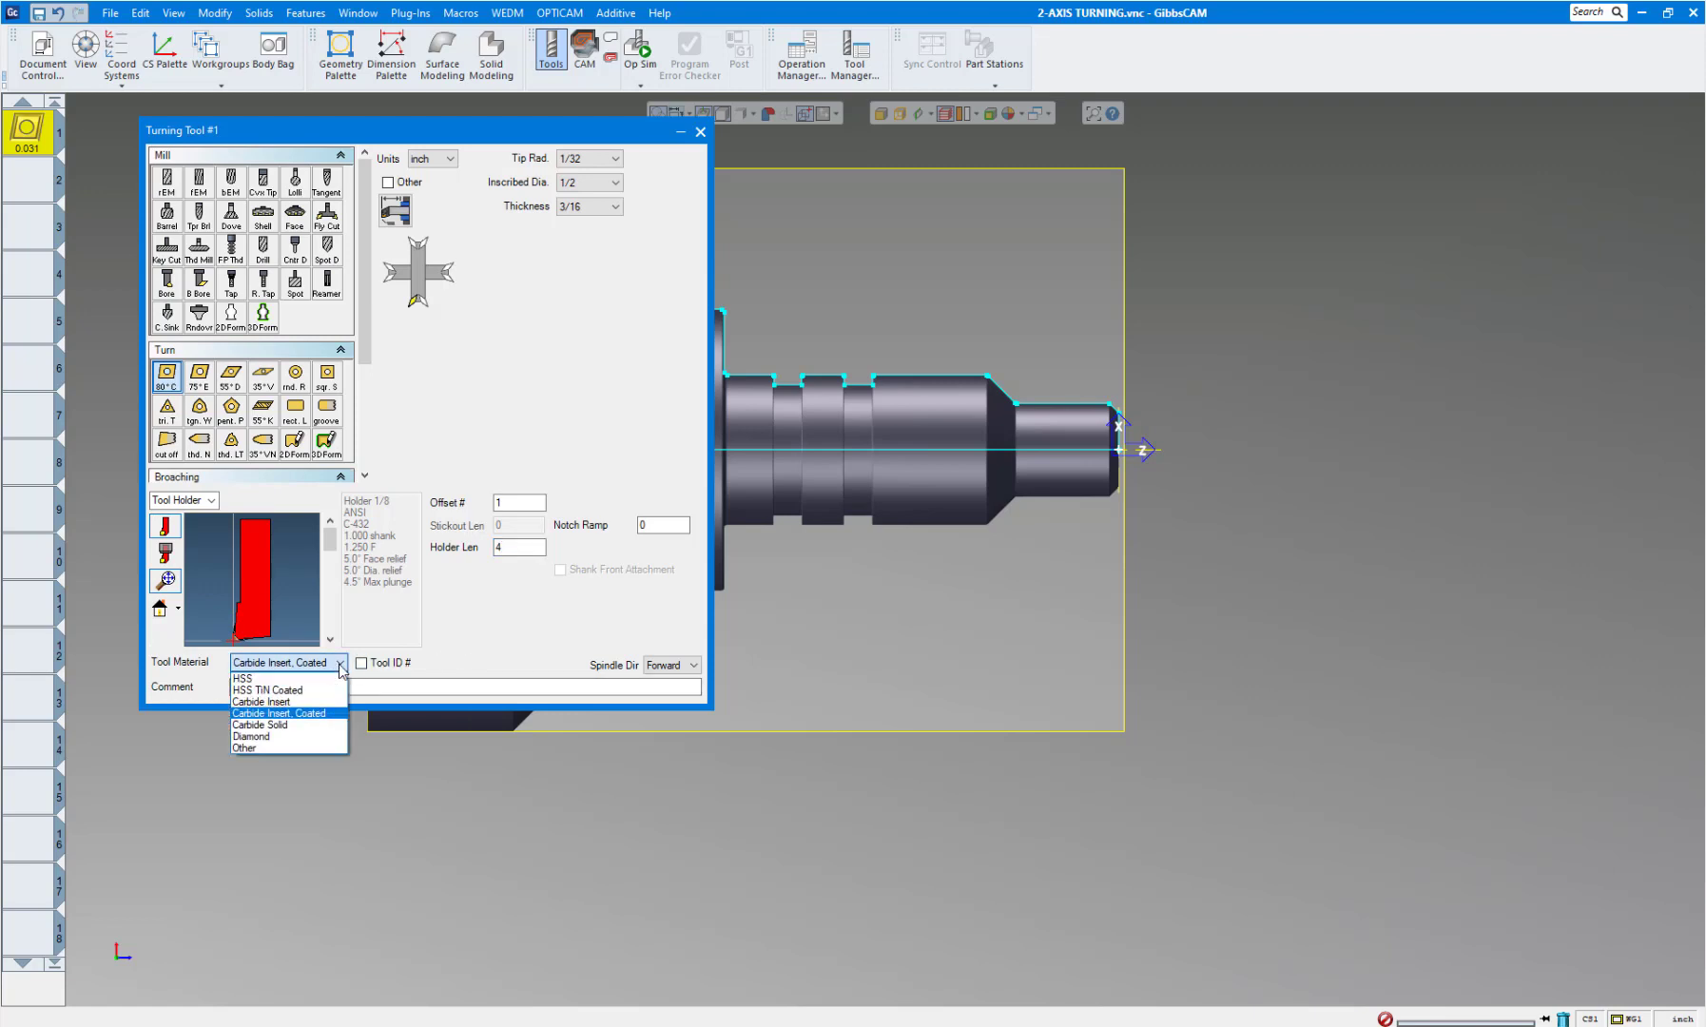
click(301, 718)
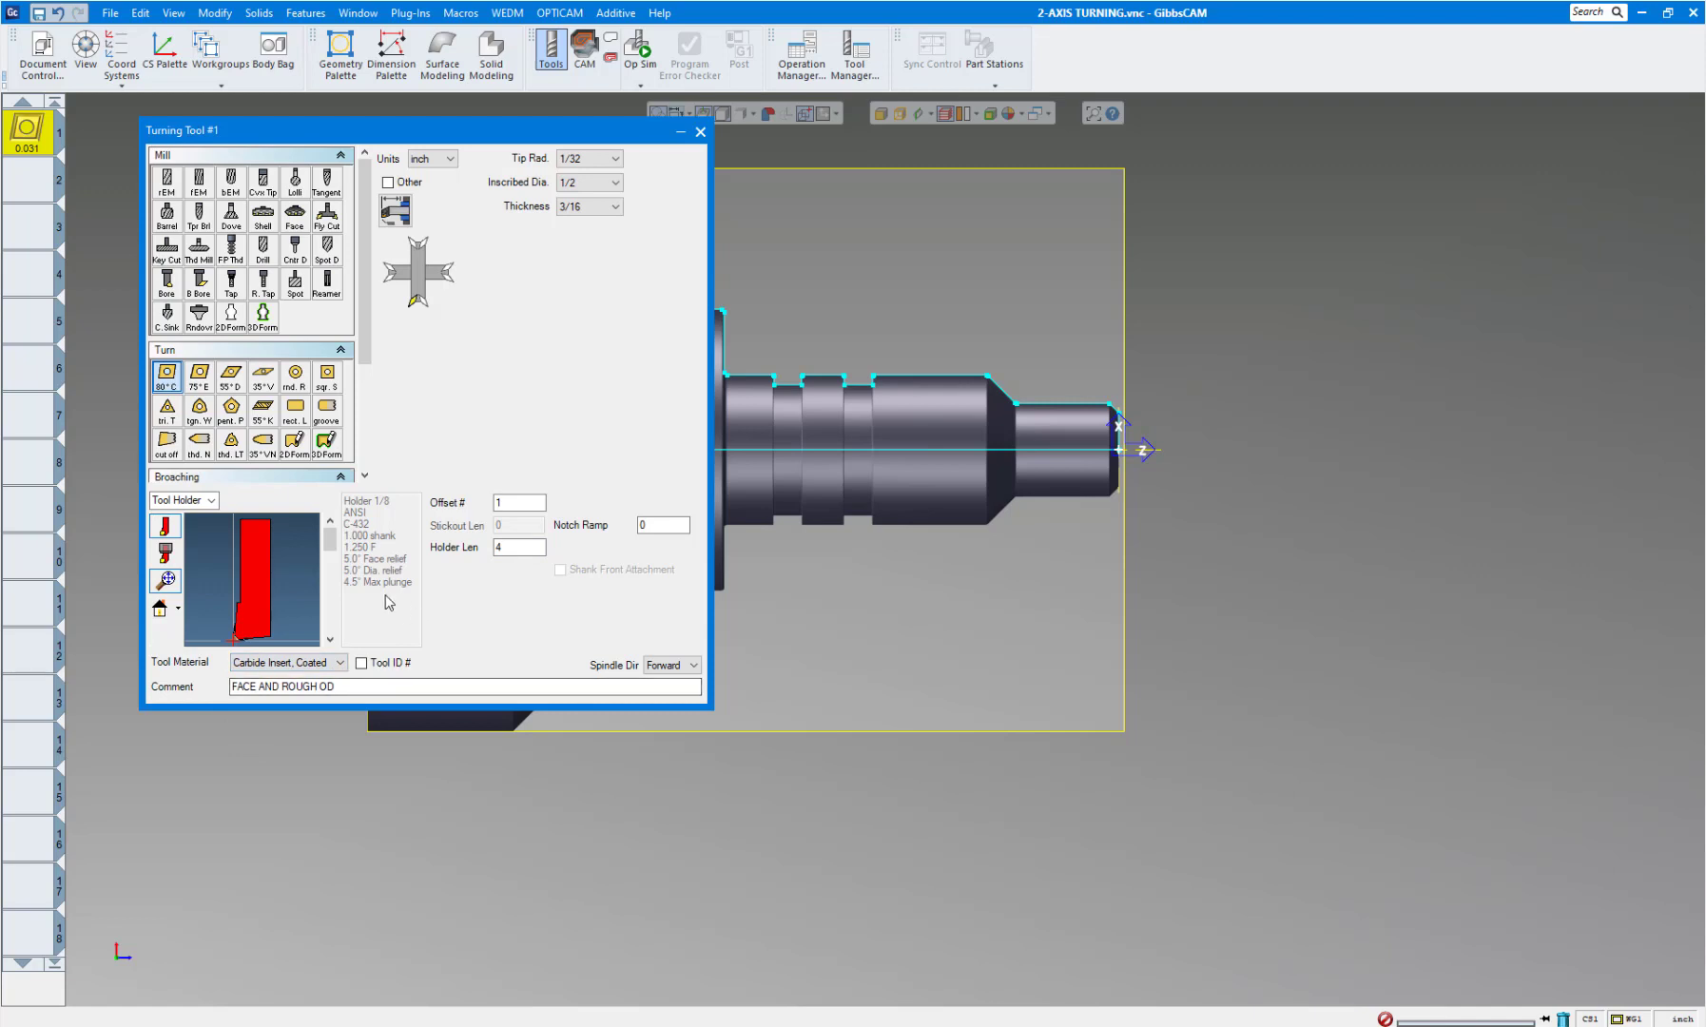
Browse the eight available holders for tool 1, return to the first one, and close the tool's definition.
click(331, 641)
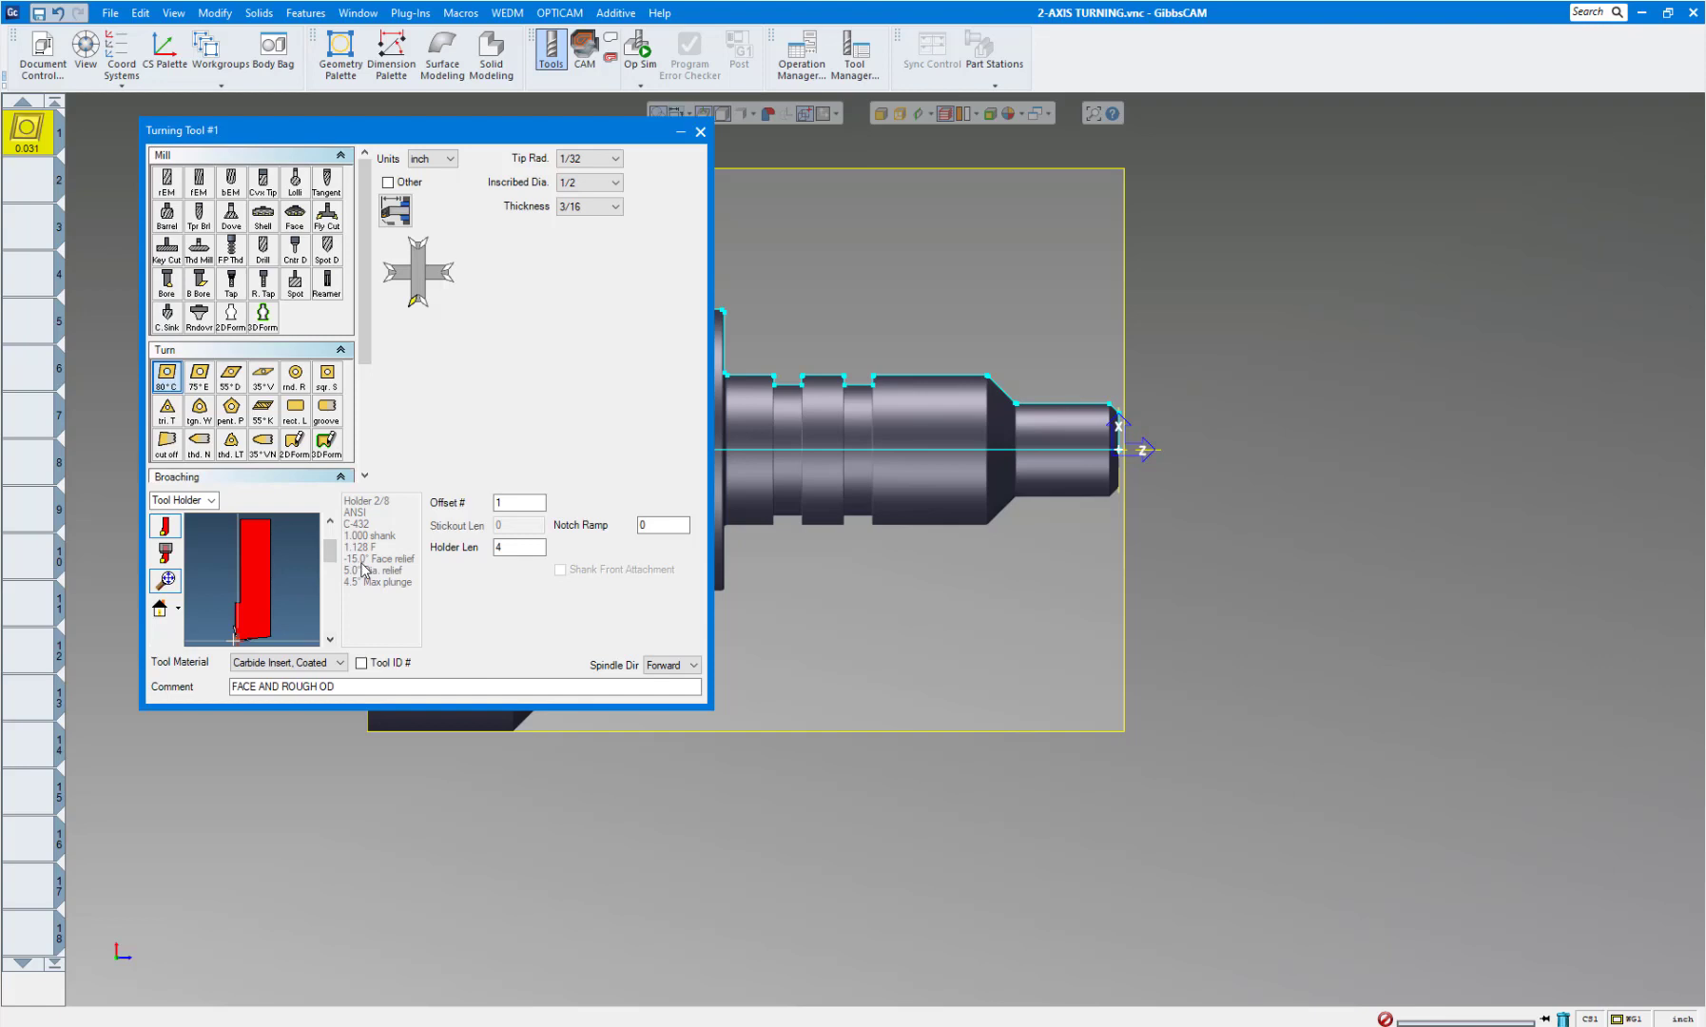
click(330, 641)
click(330, 641)
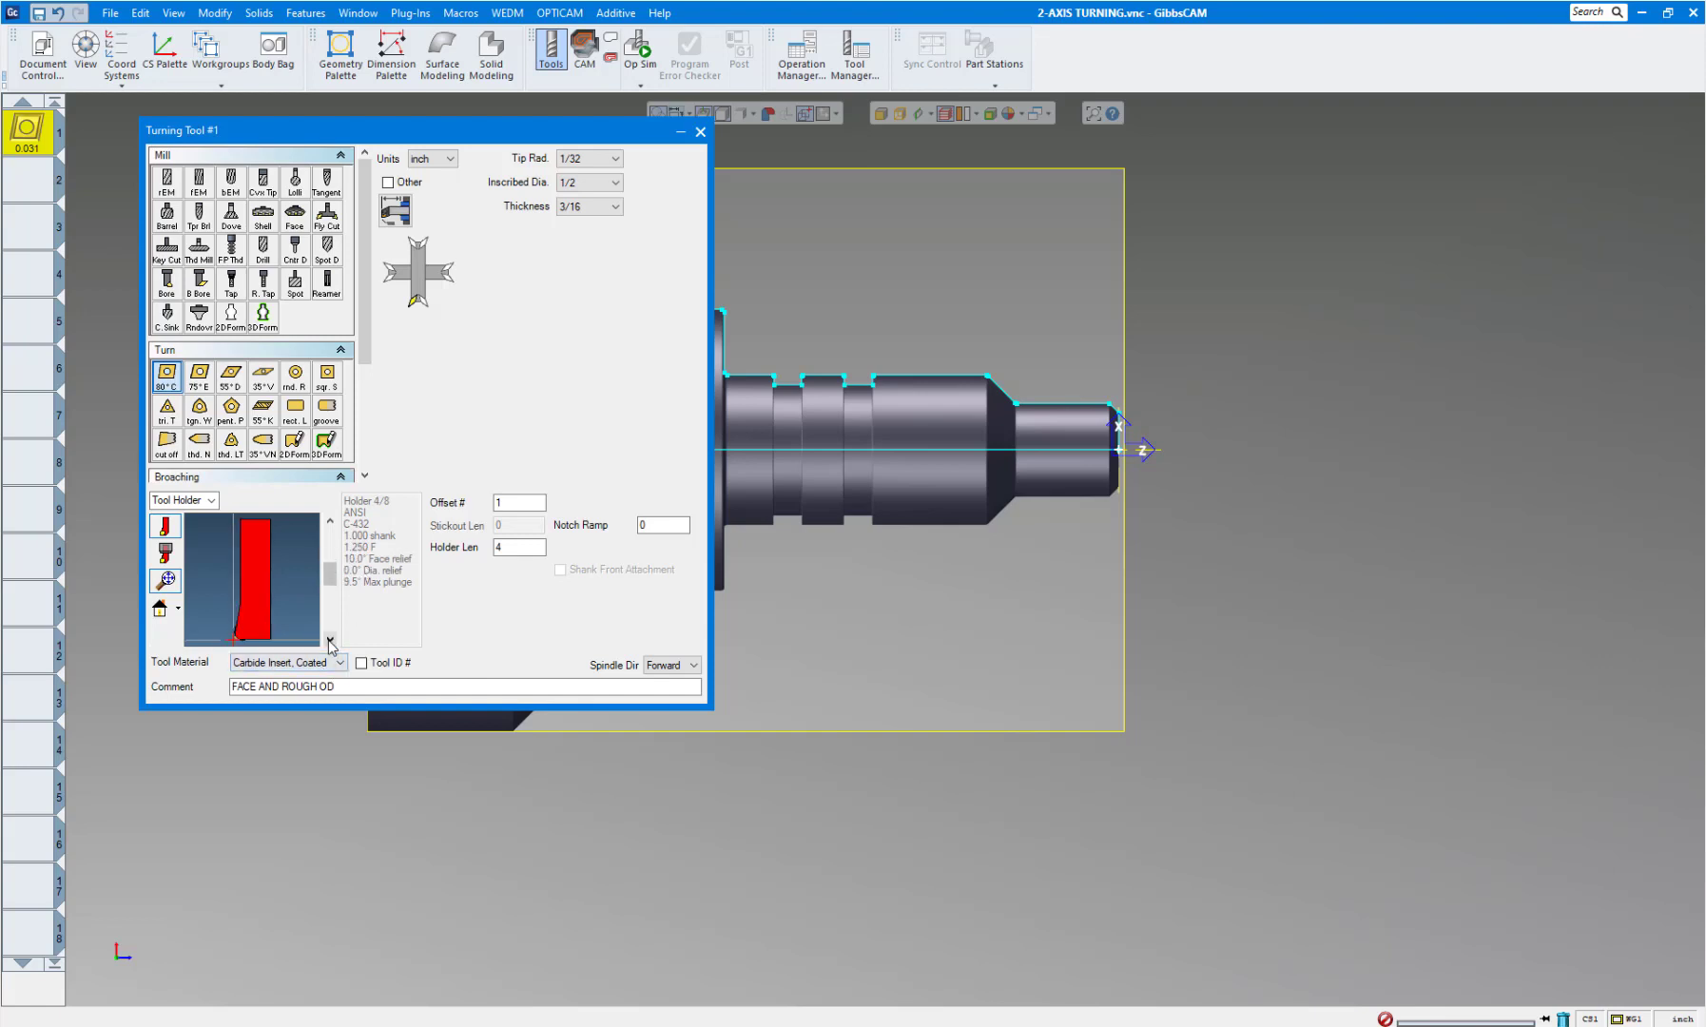
click(330, 641)
click(330, 641)
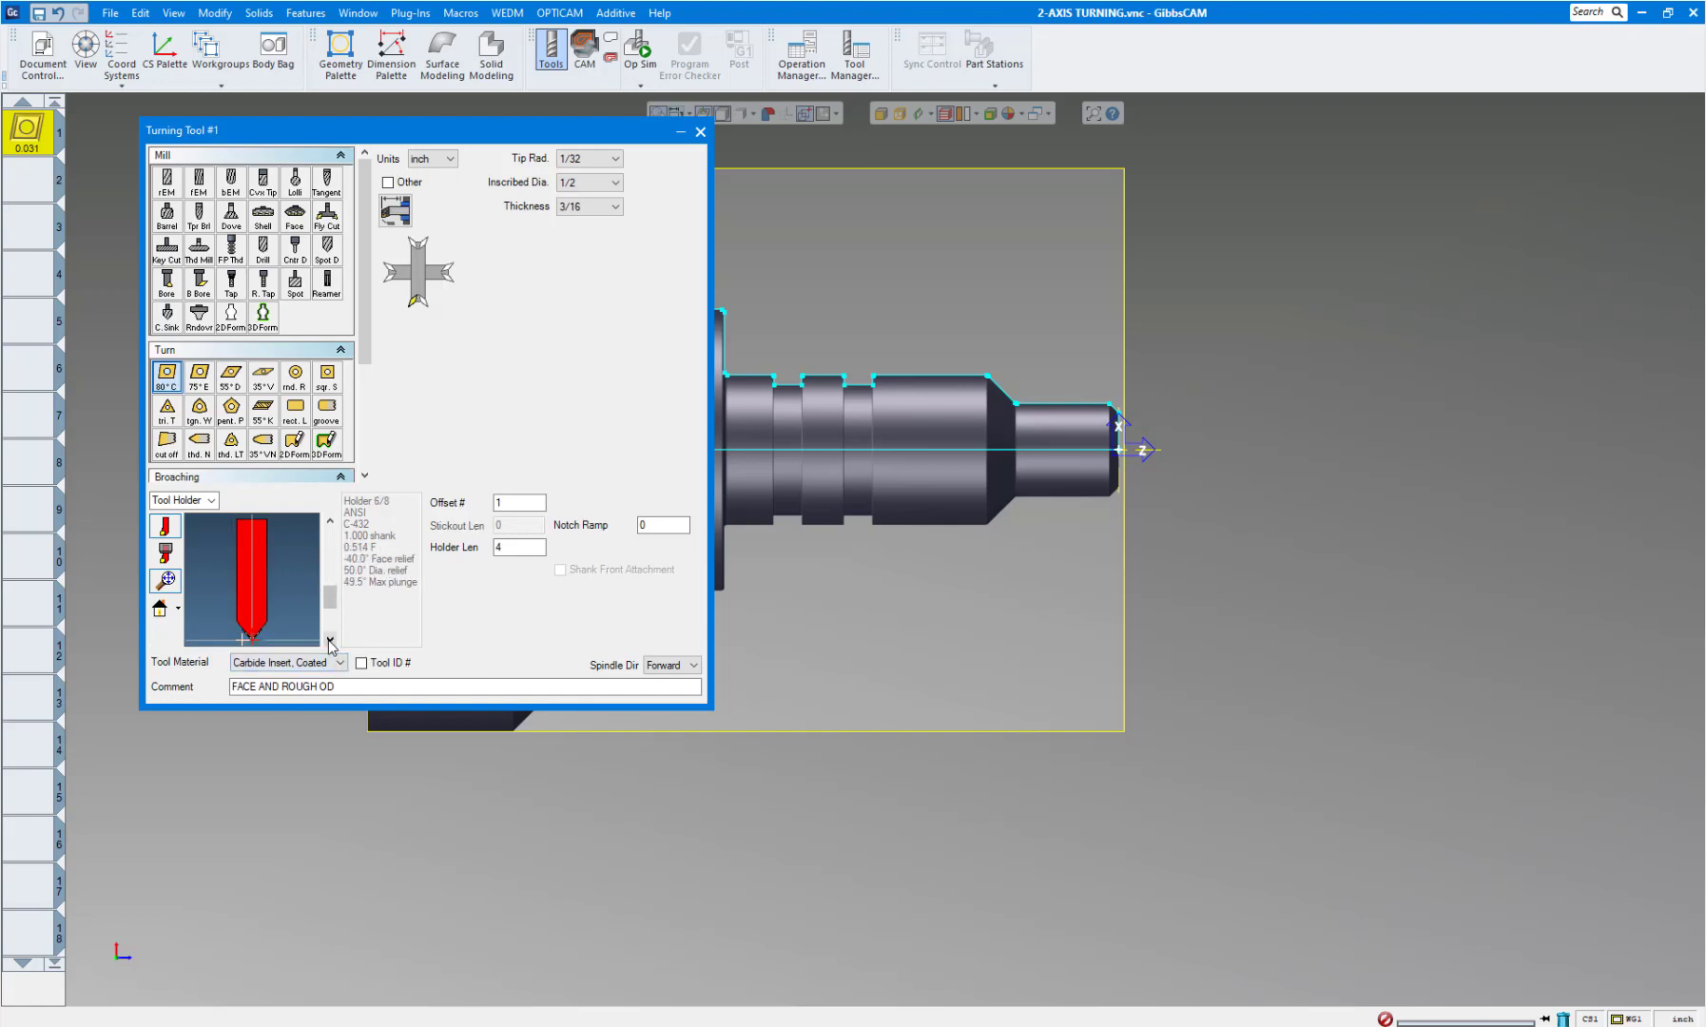
click(330, 641)
click(329, 641)
drag(328, 624, 354, 525)
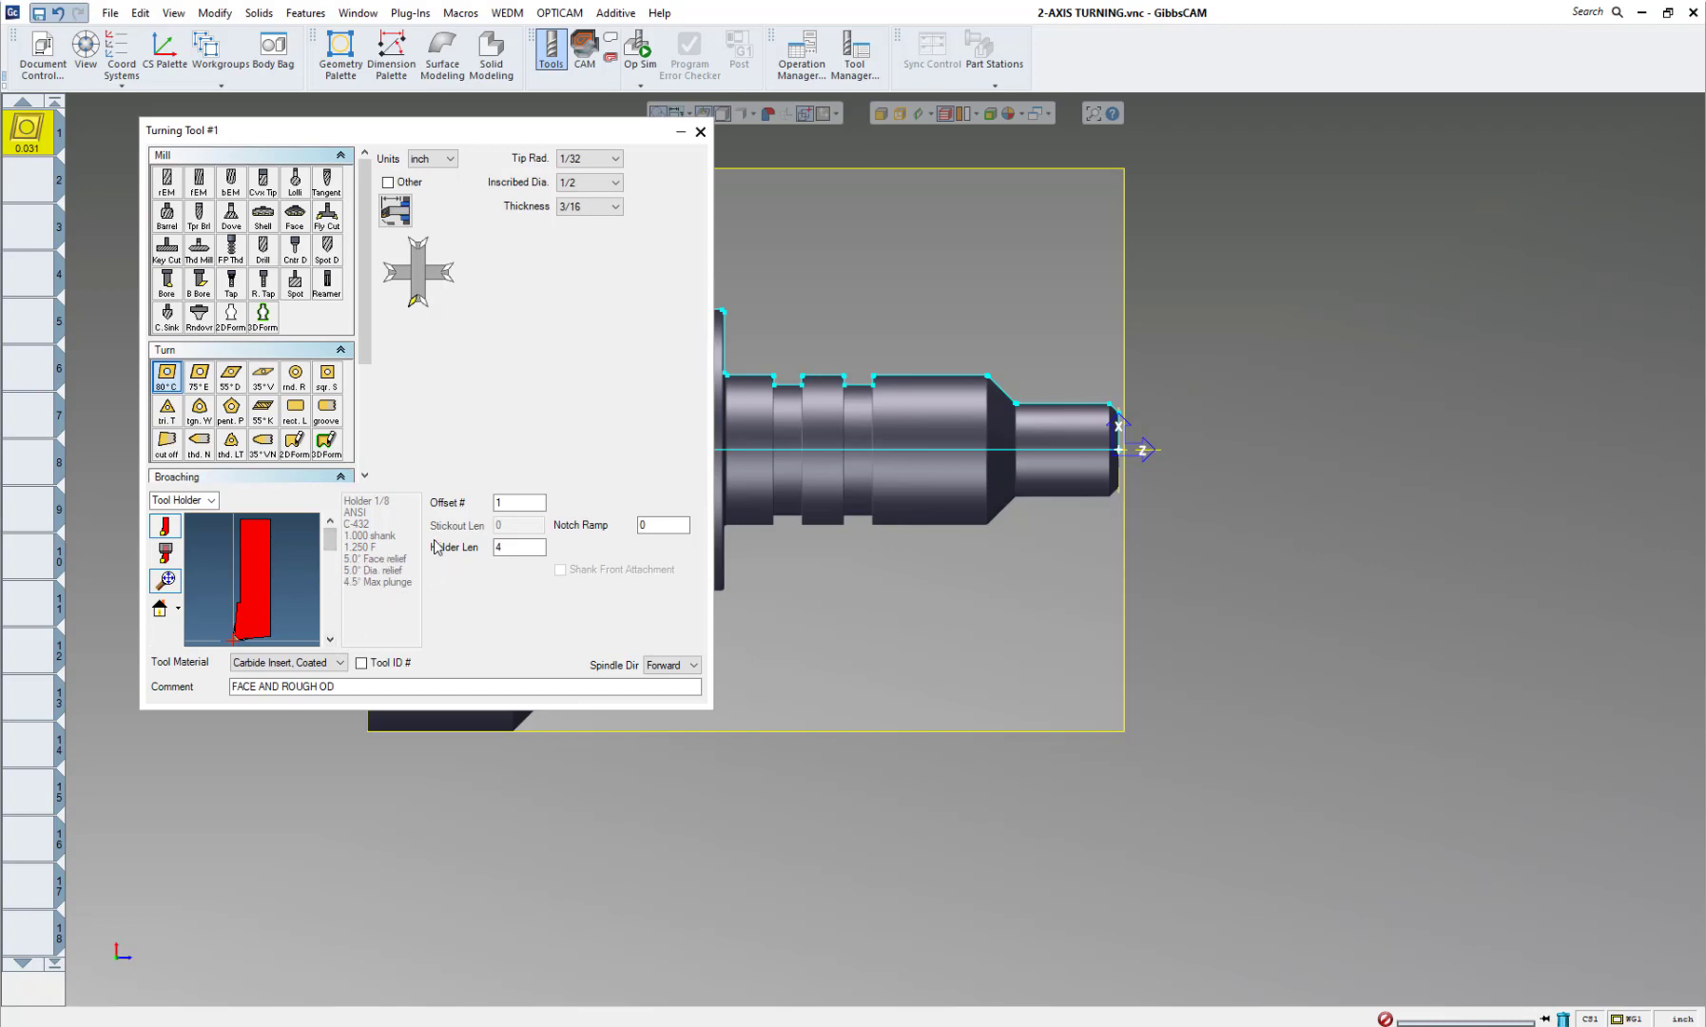
click(701, 131)
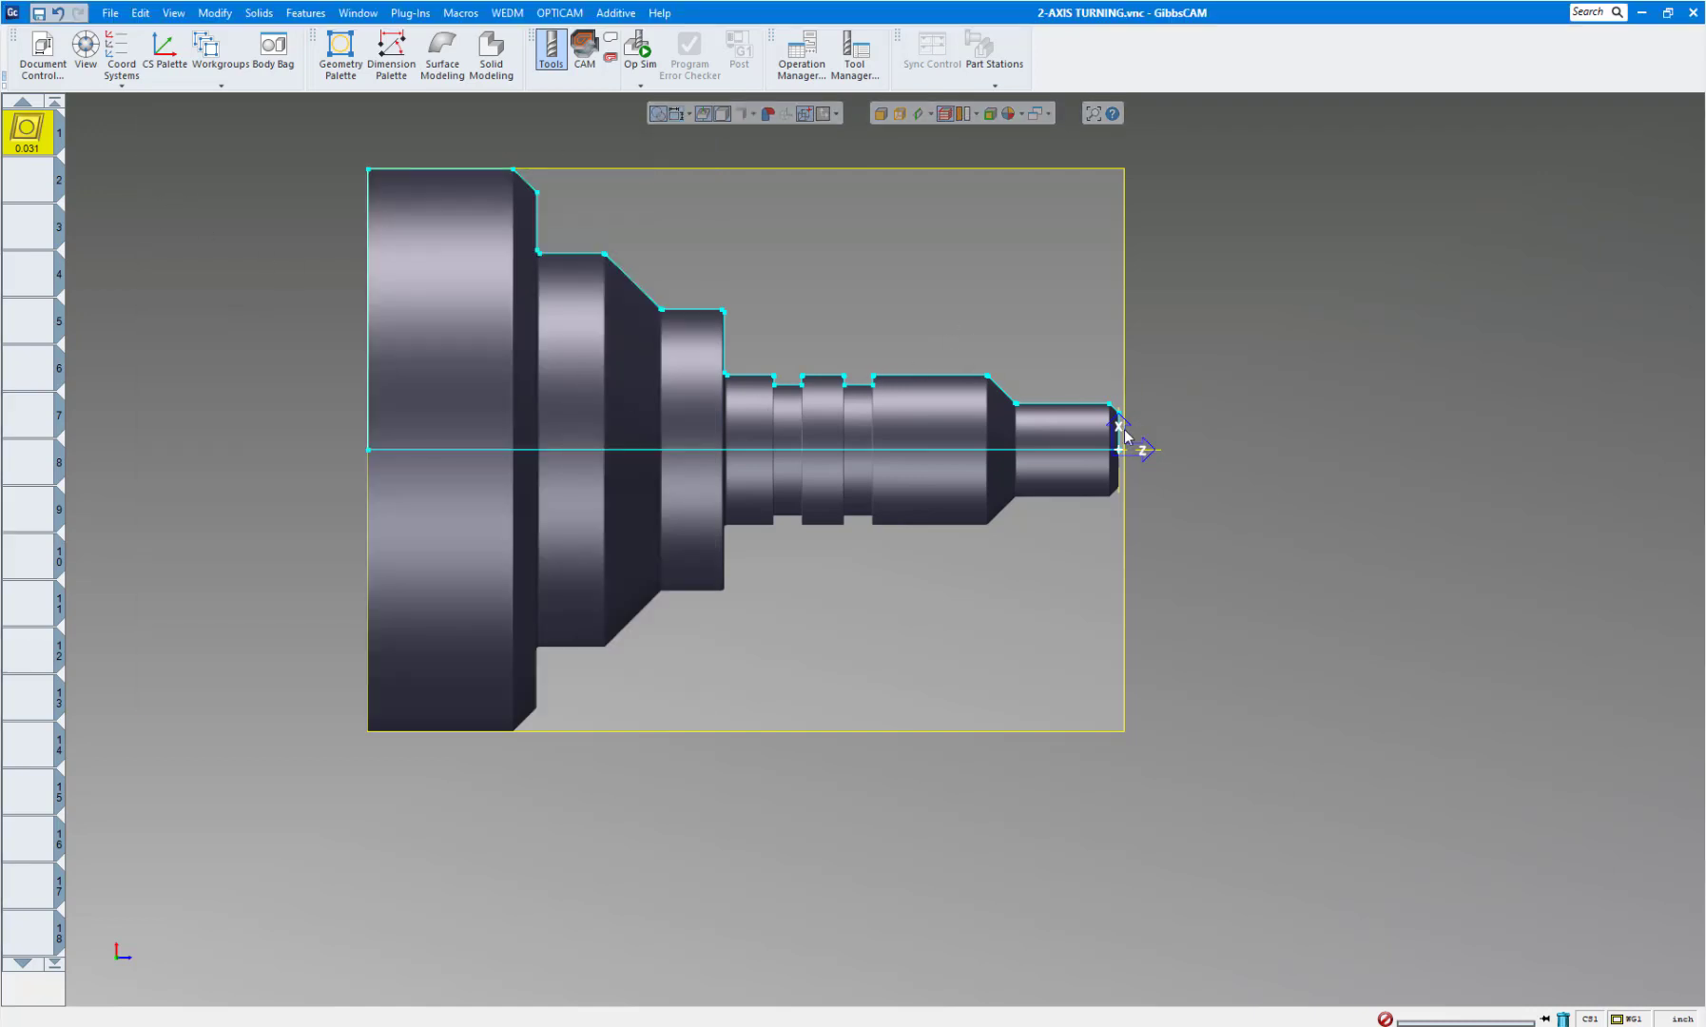
Create turning tool 2 as a 55° D insert with tip radius 1/64, inscribed diameter 1/2 and a Tool Holder.
double_click(17, 179)
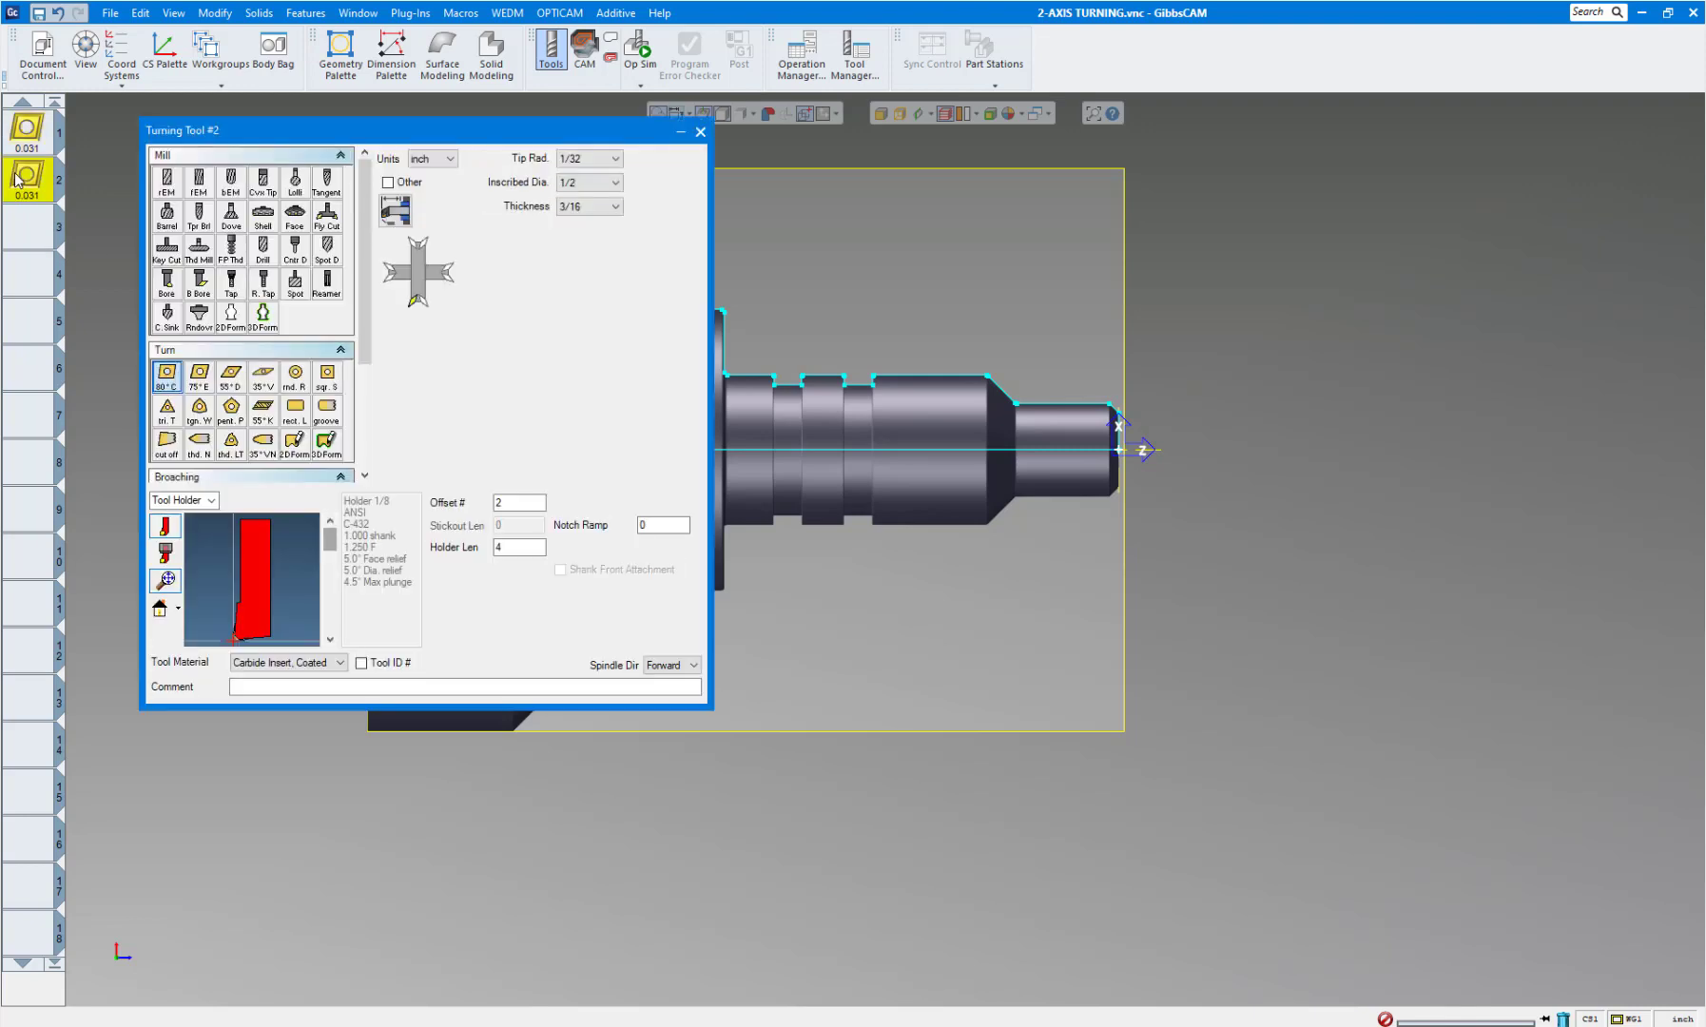
click(230, 376)
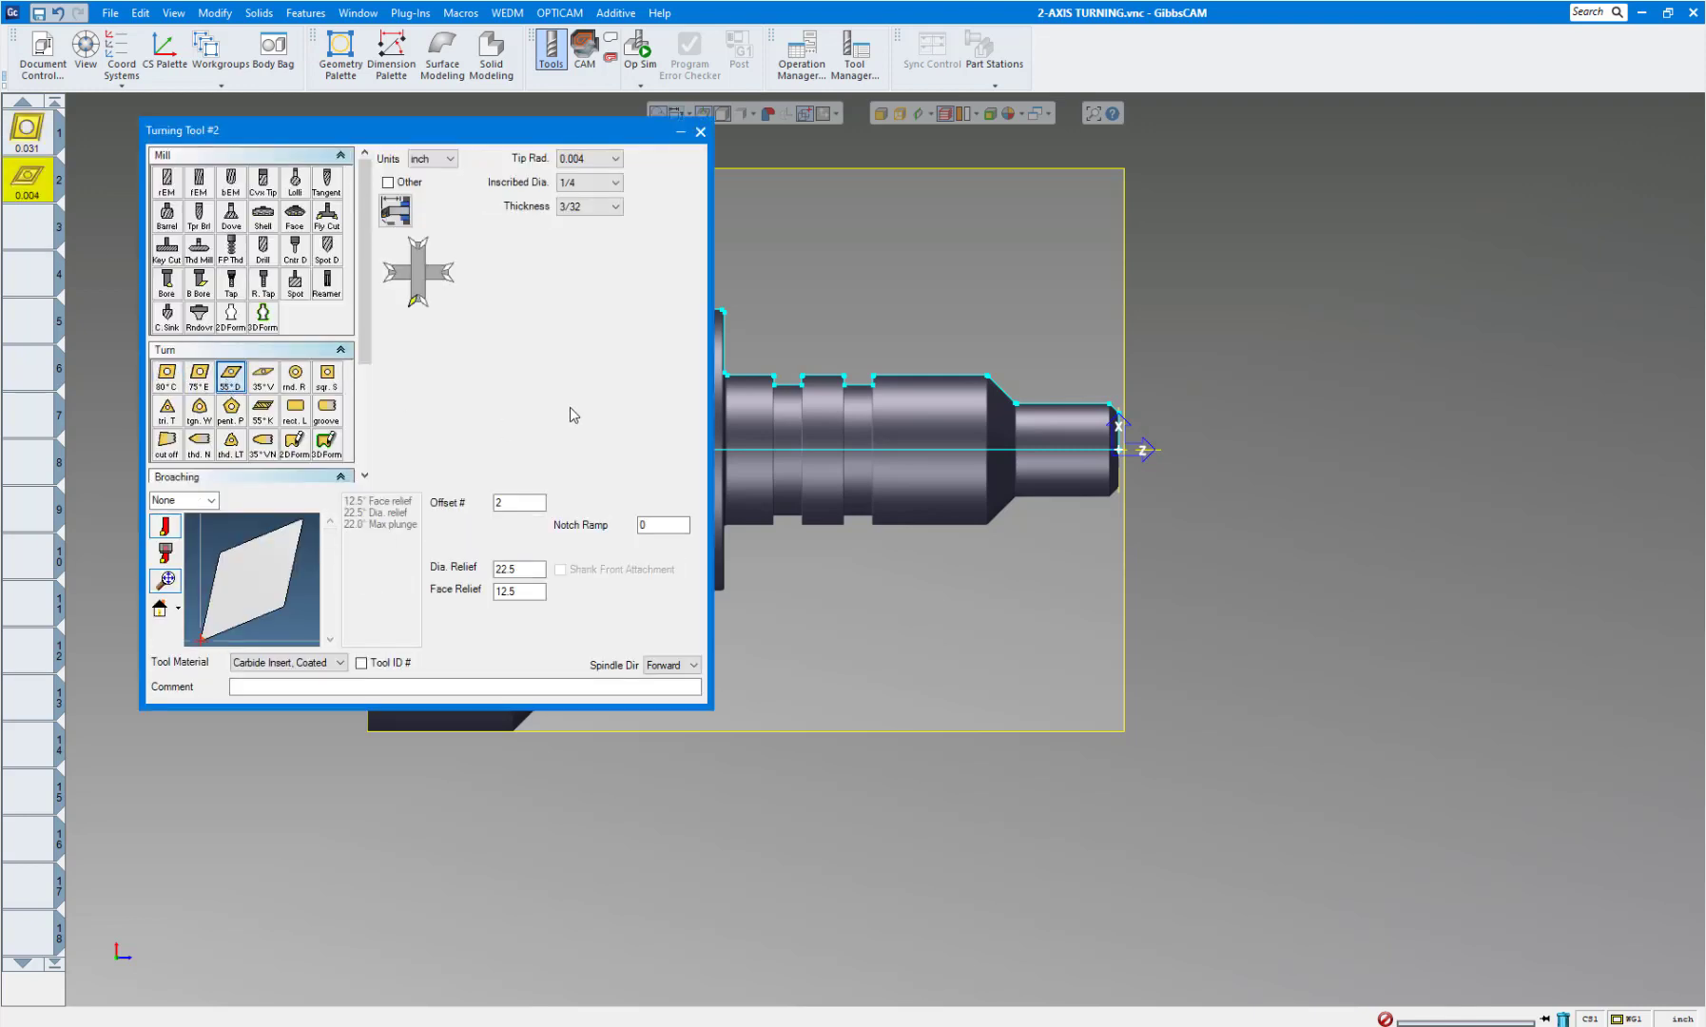
click(615, 160)
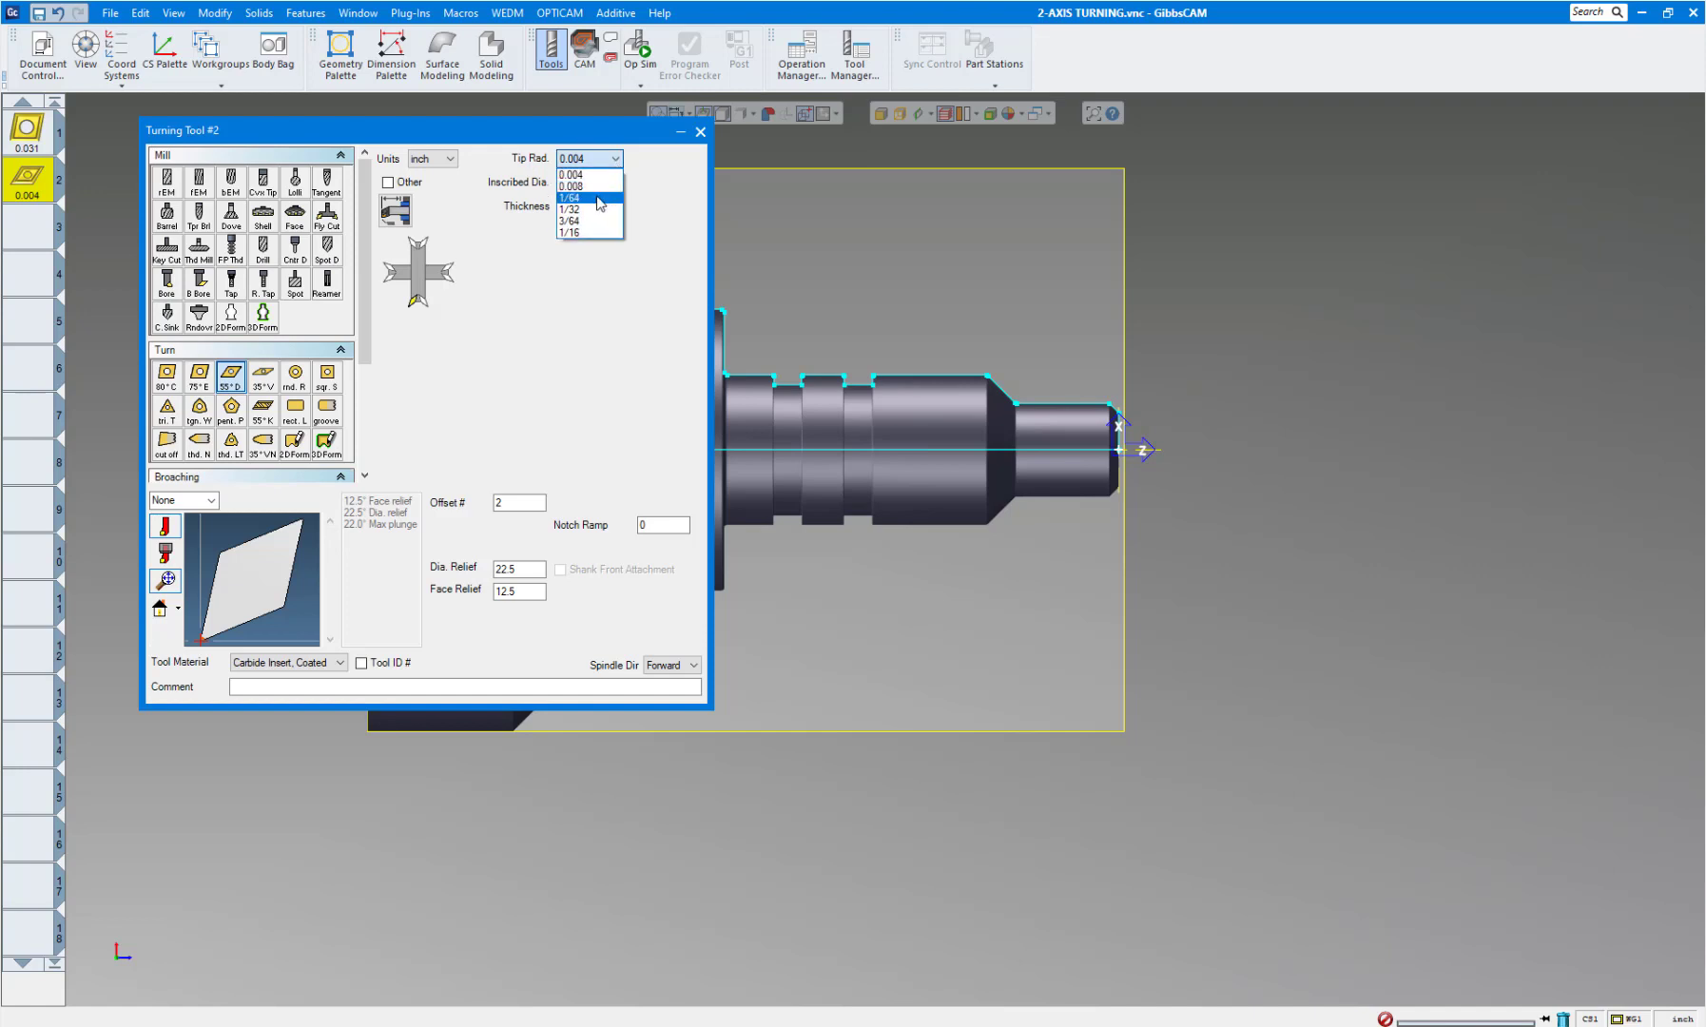
click(597, 198)
click(599, 182)
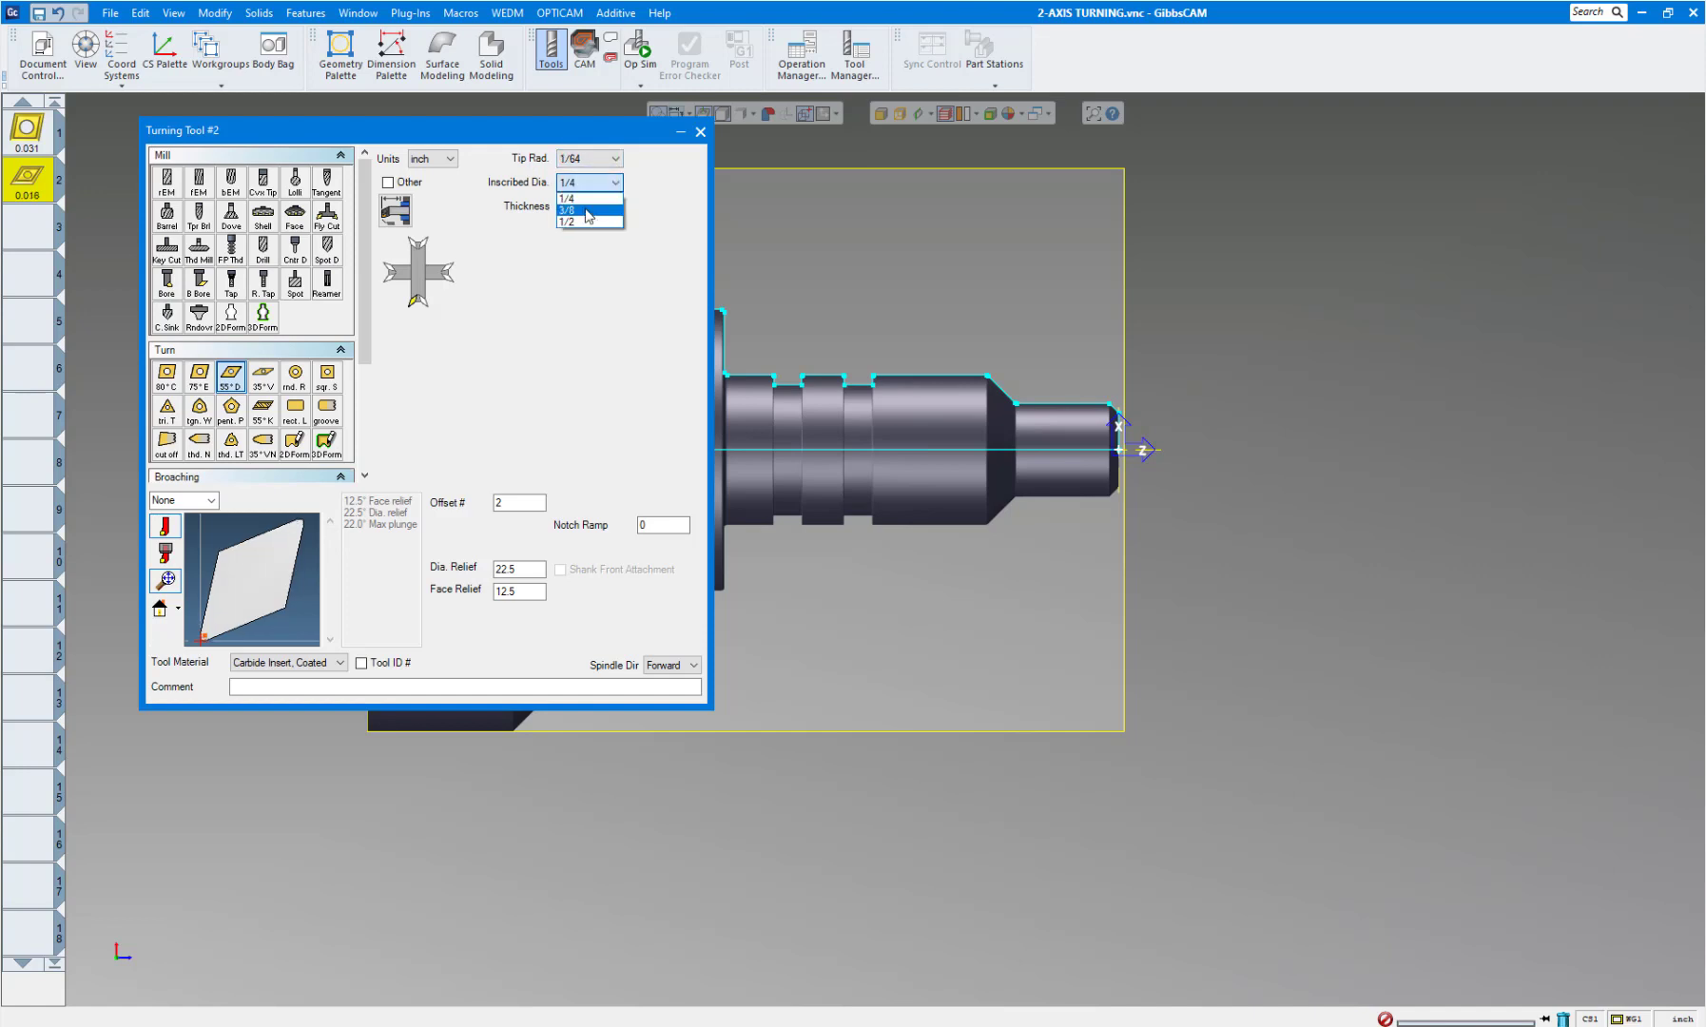
click(585, 222)
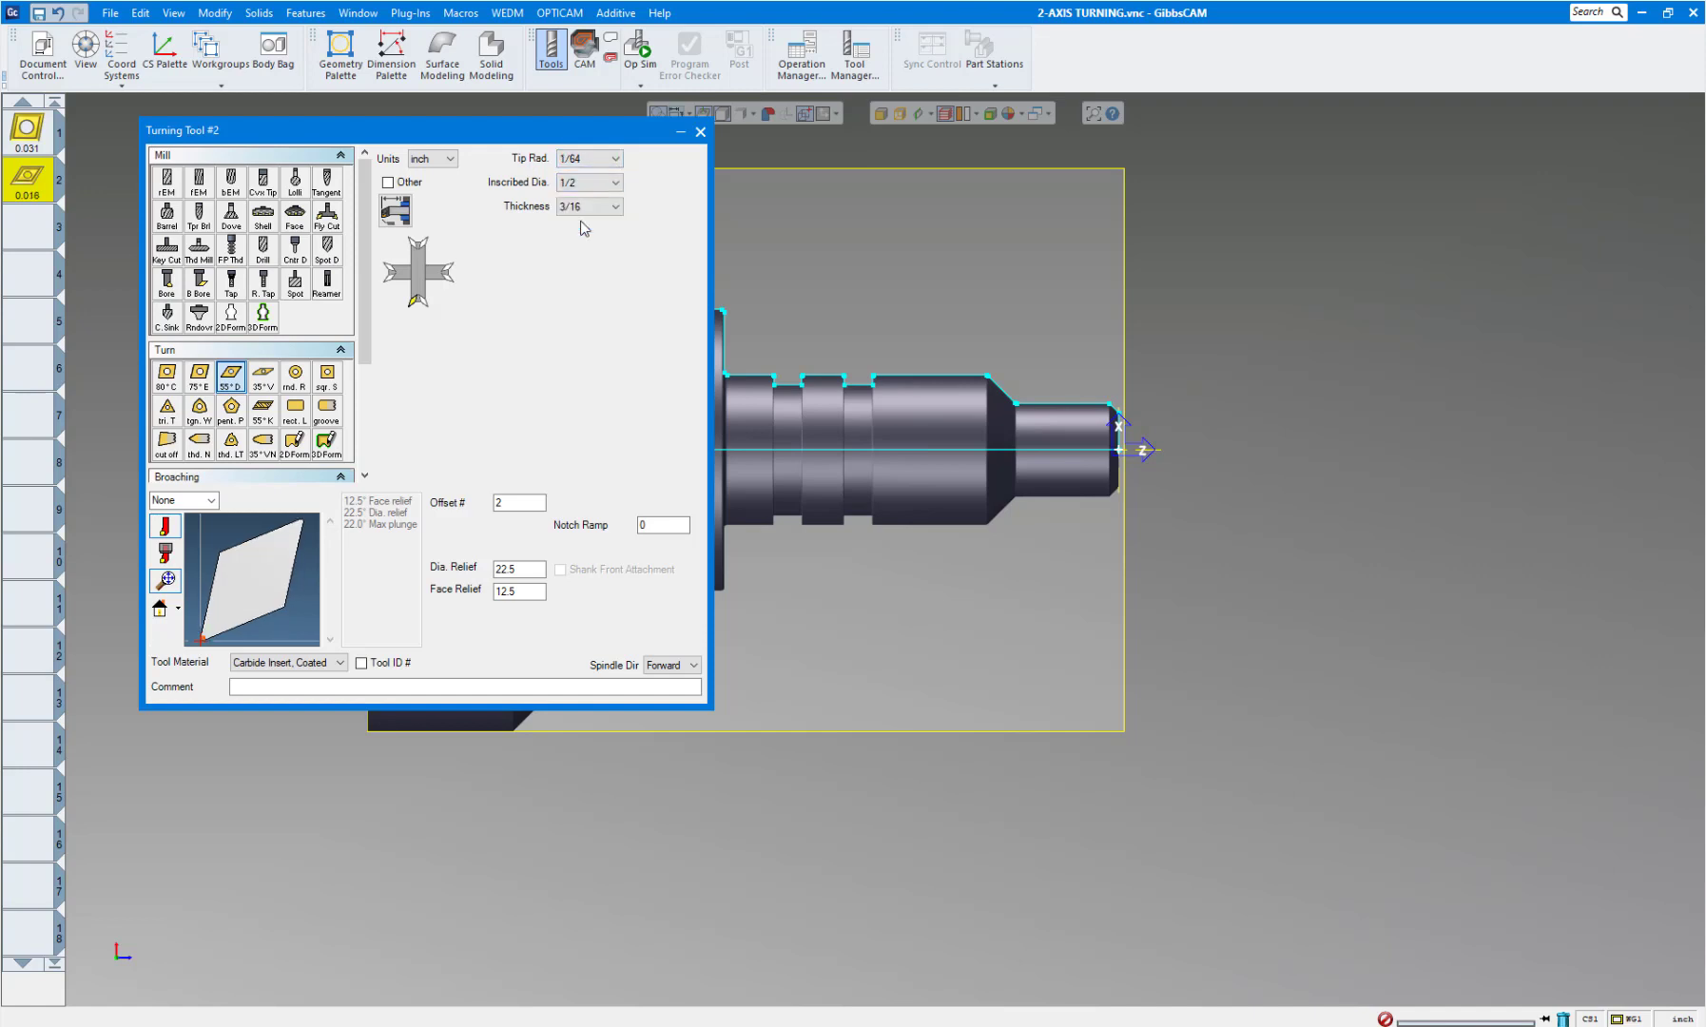
click(207, 500)
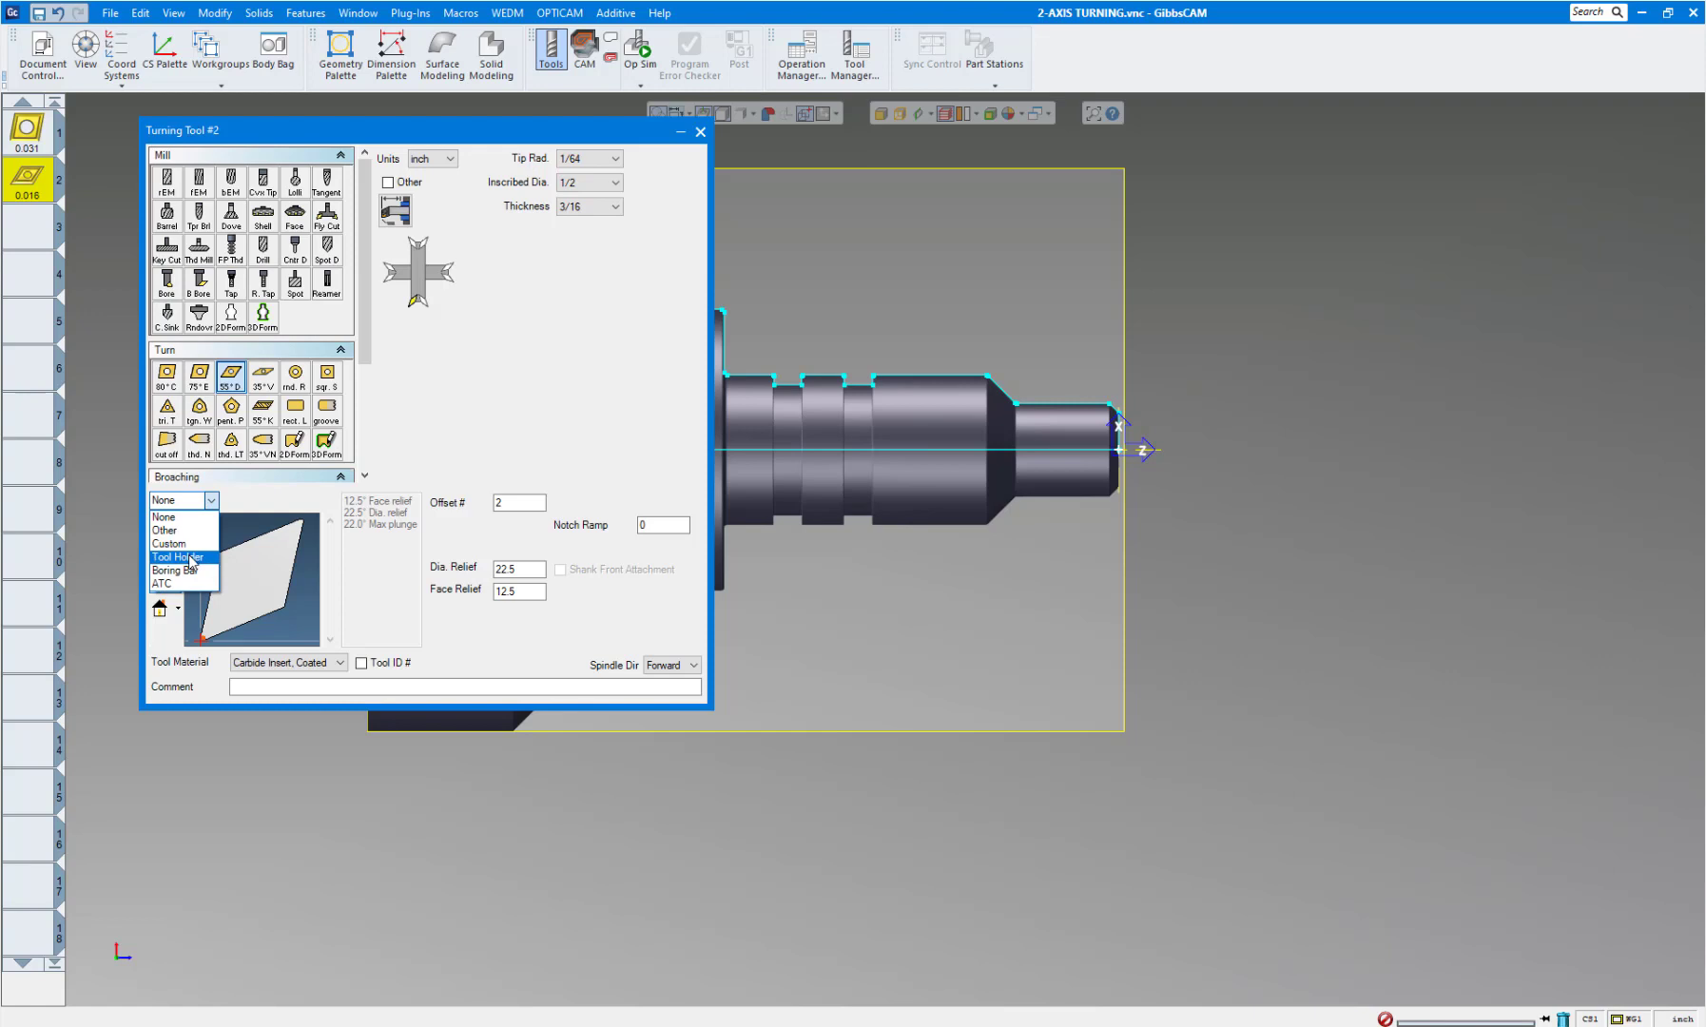
click(191, 559)
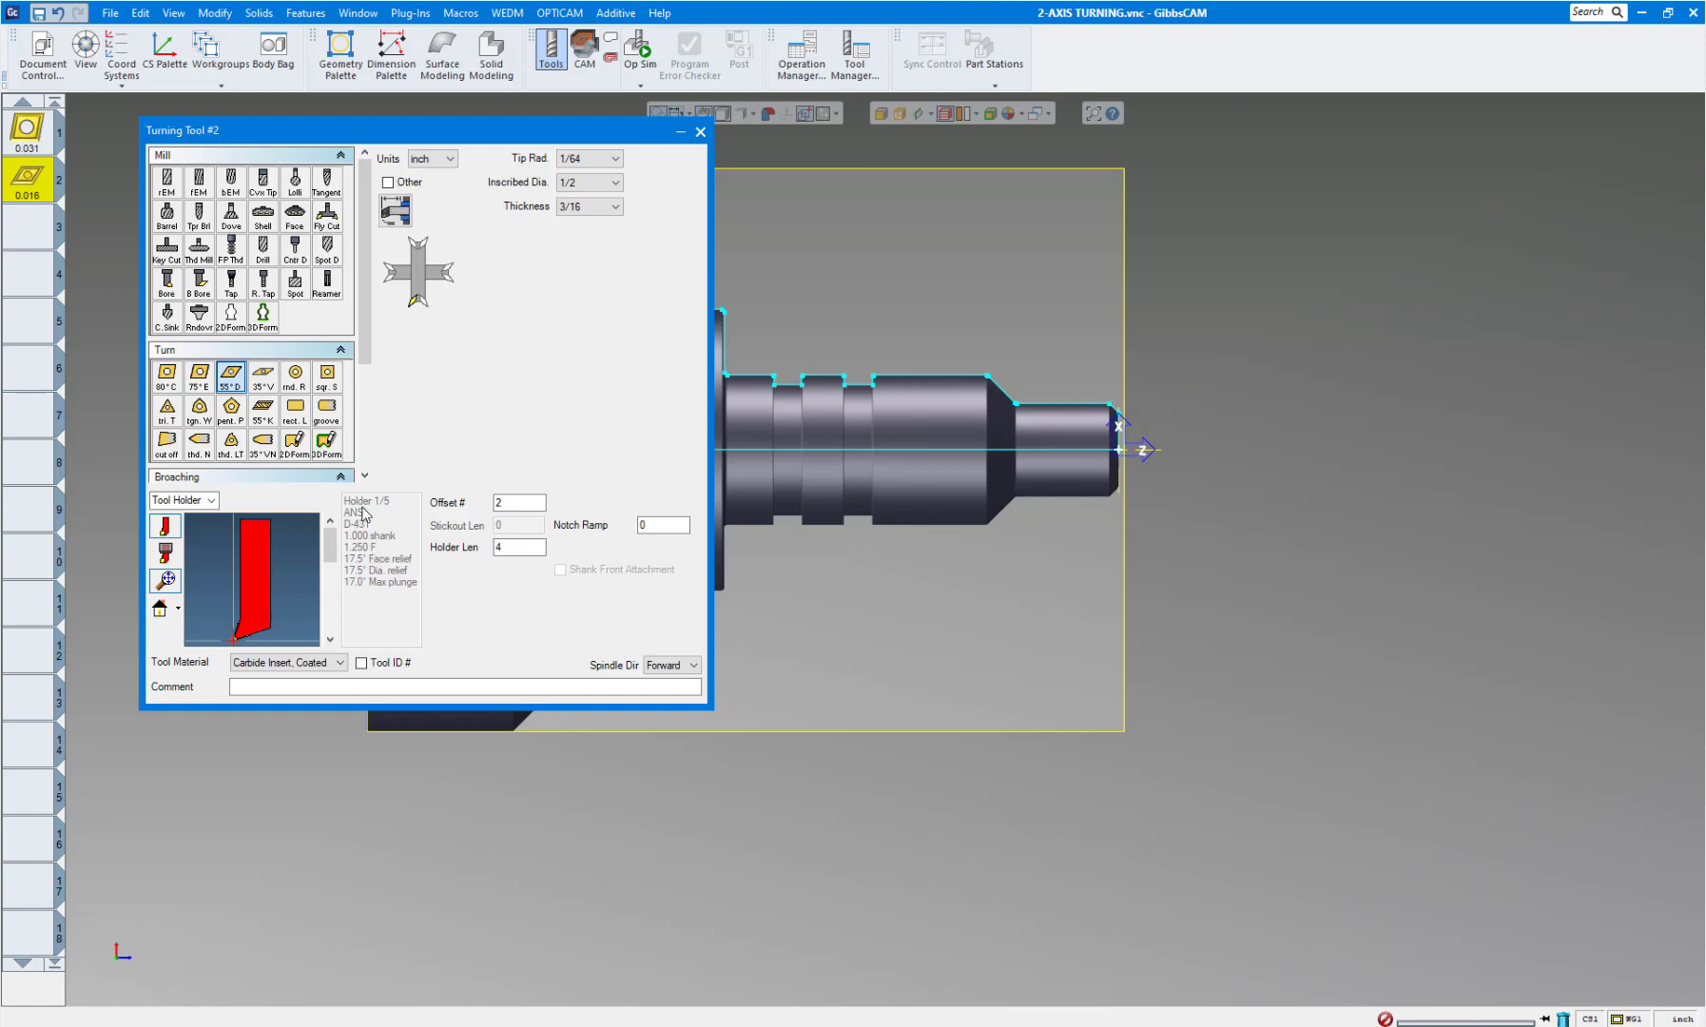
Choose the second holder, D-431, for tool 2, comment it FINISH FACE AND OD, recheck tool 1, and close the tool definition.
click(329, 642)
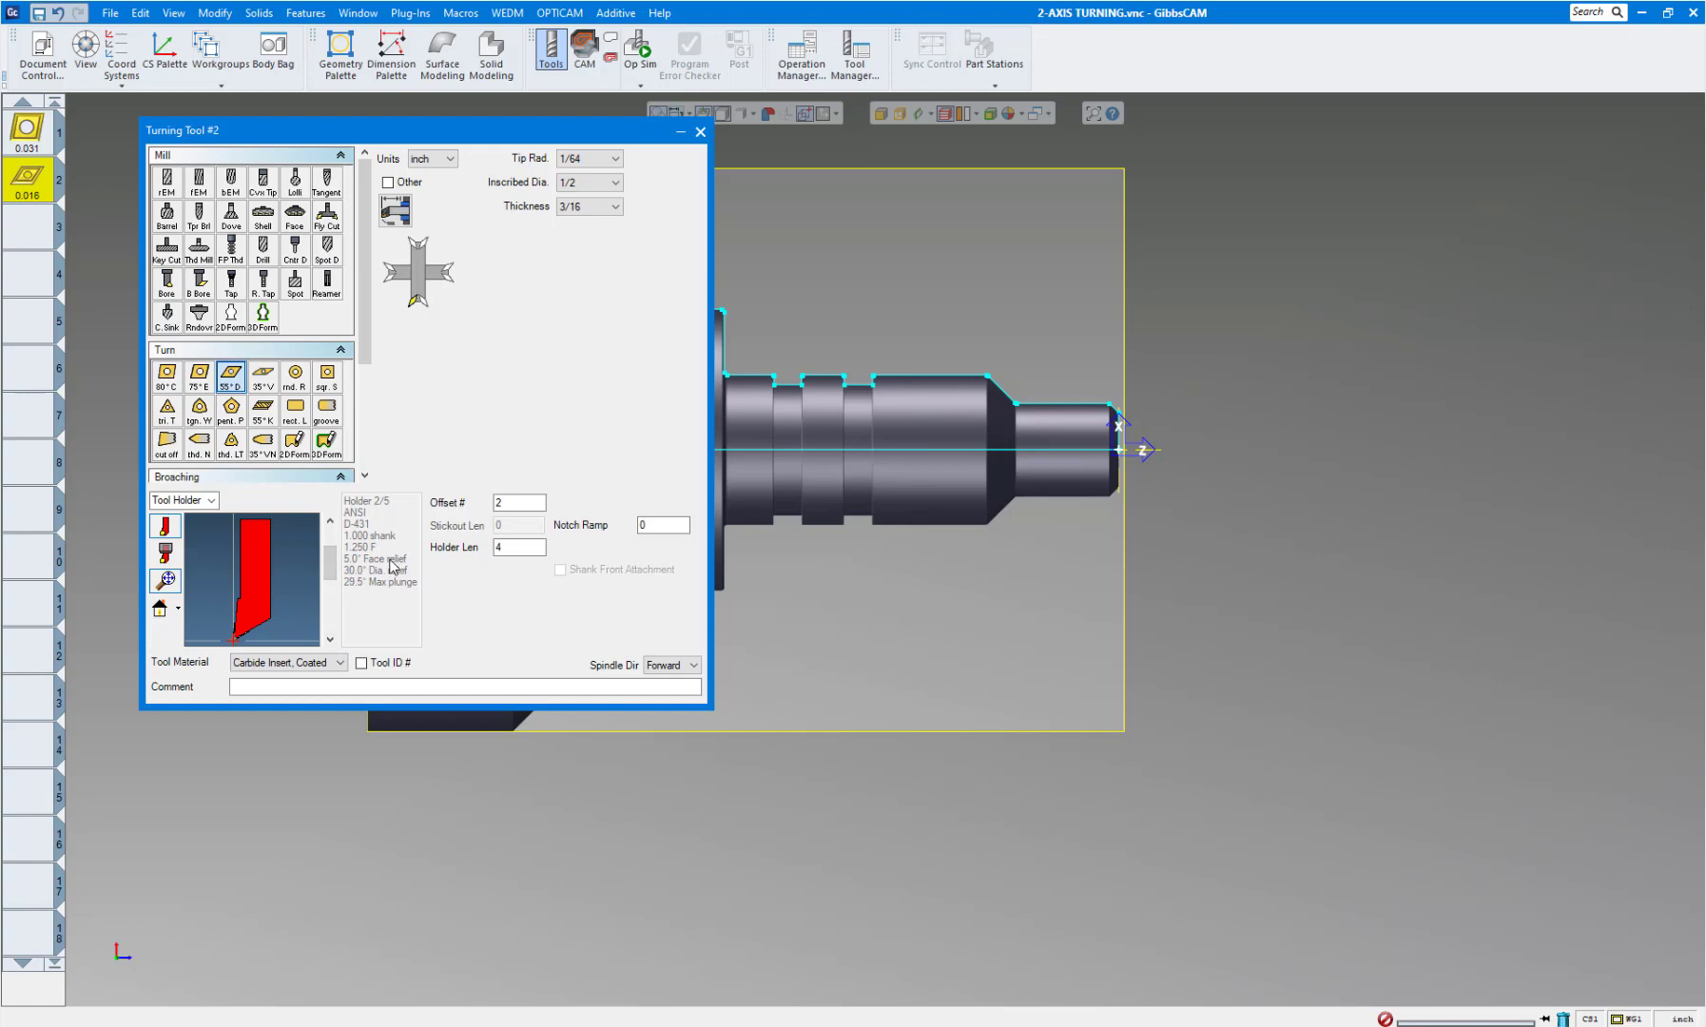
click(259, 687)
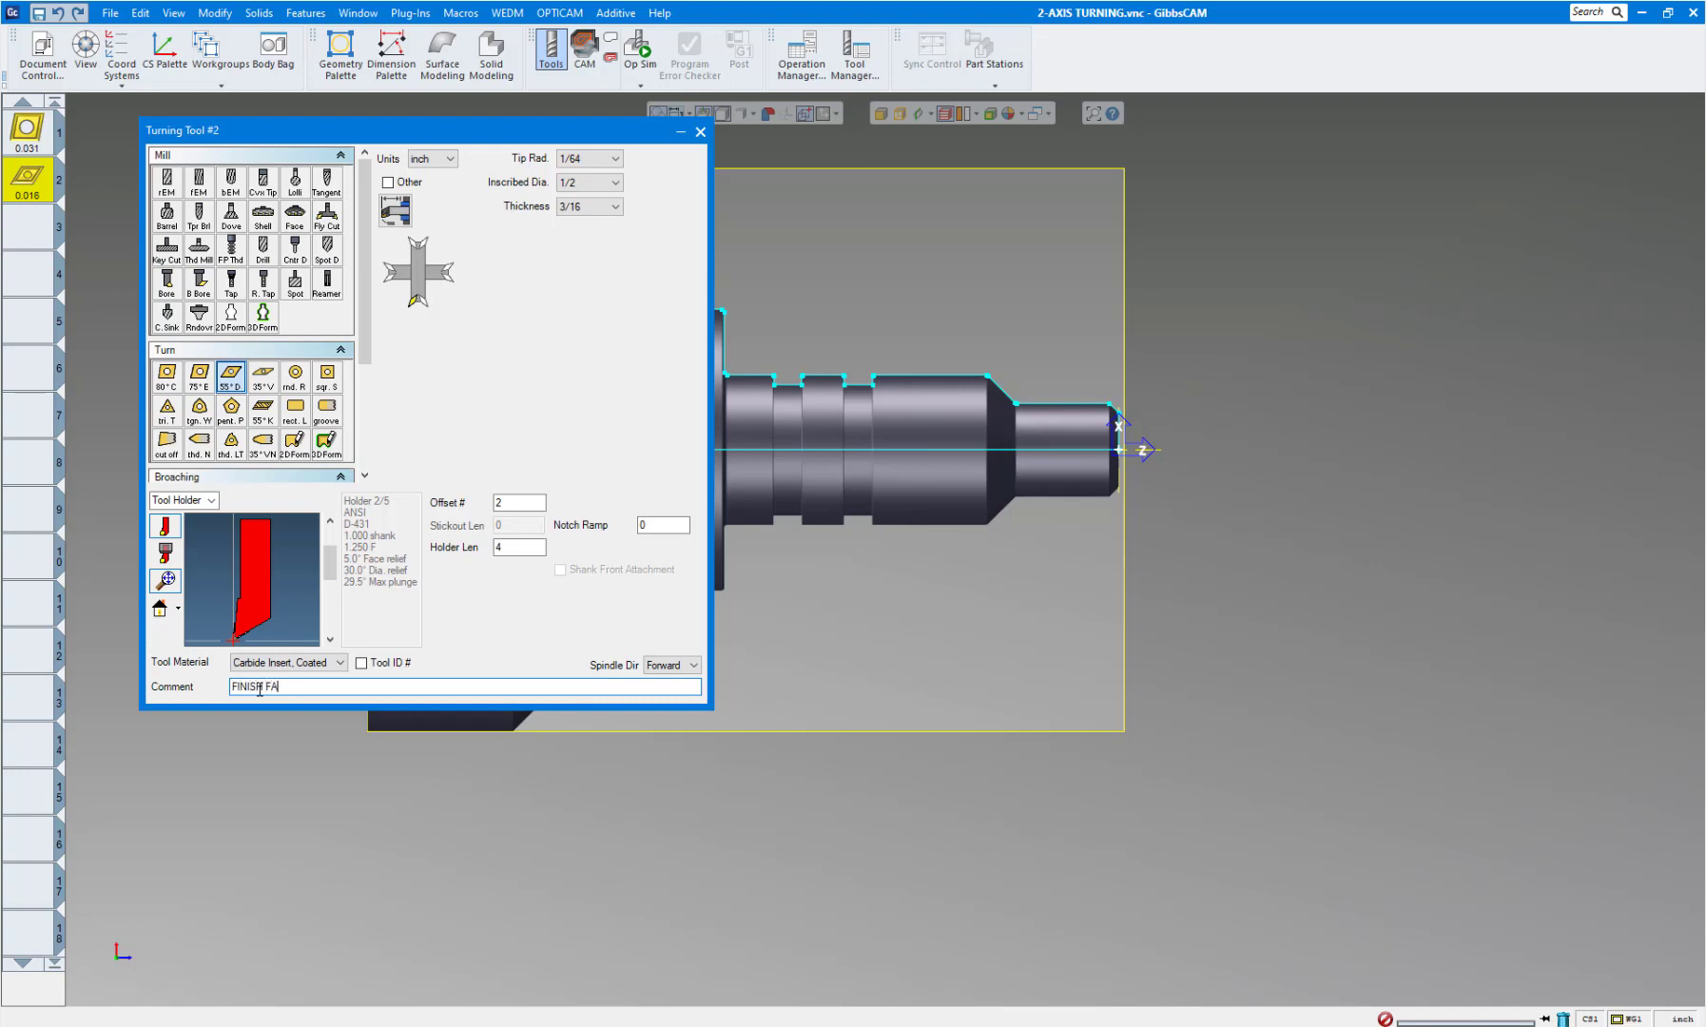
text(FINISH FACE AND OD)
click(511, 502)
click(26, 131)
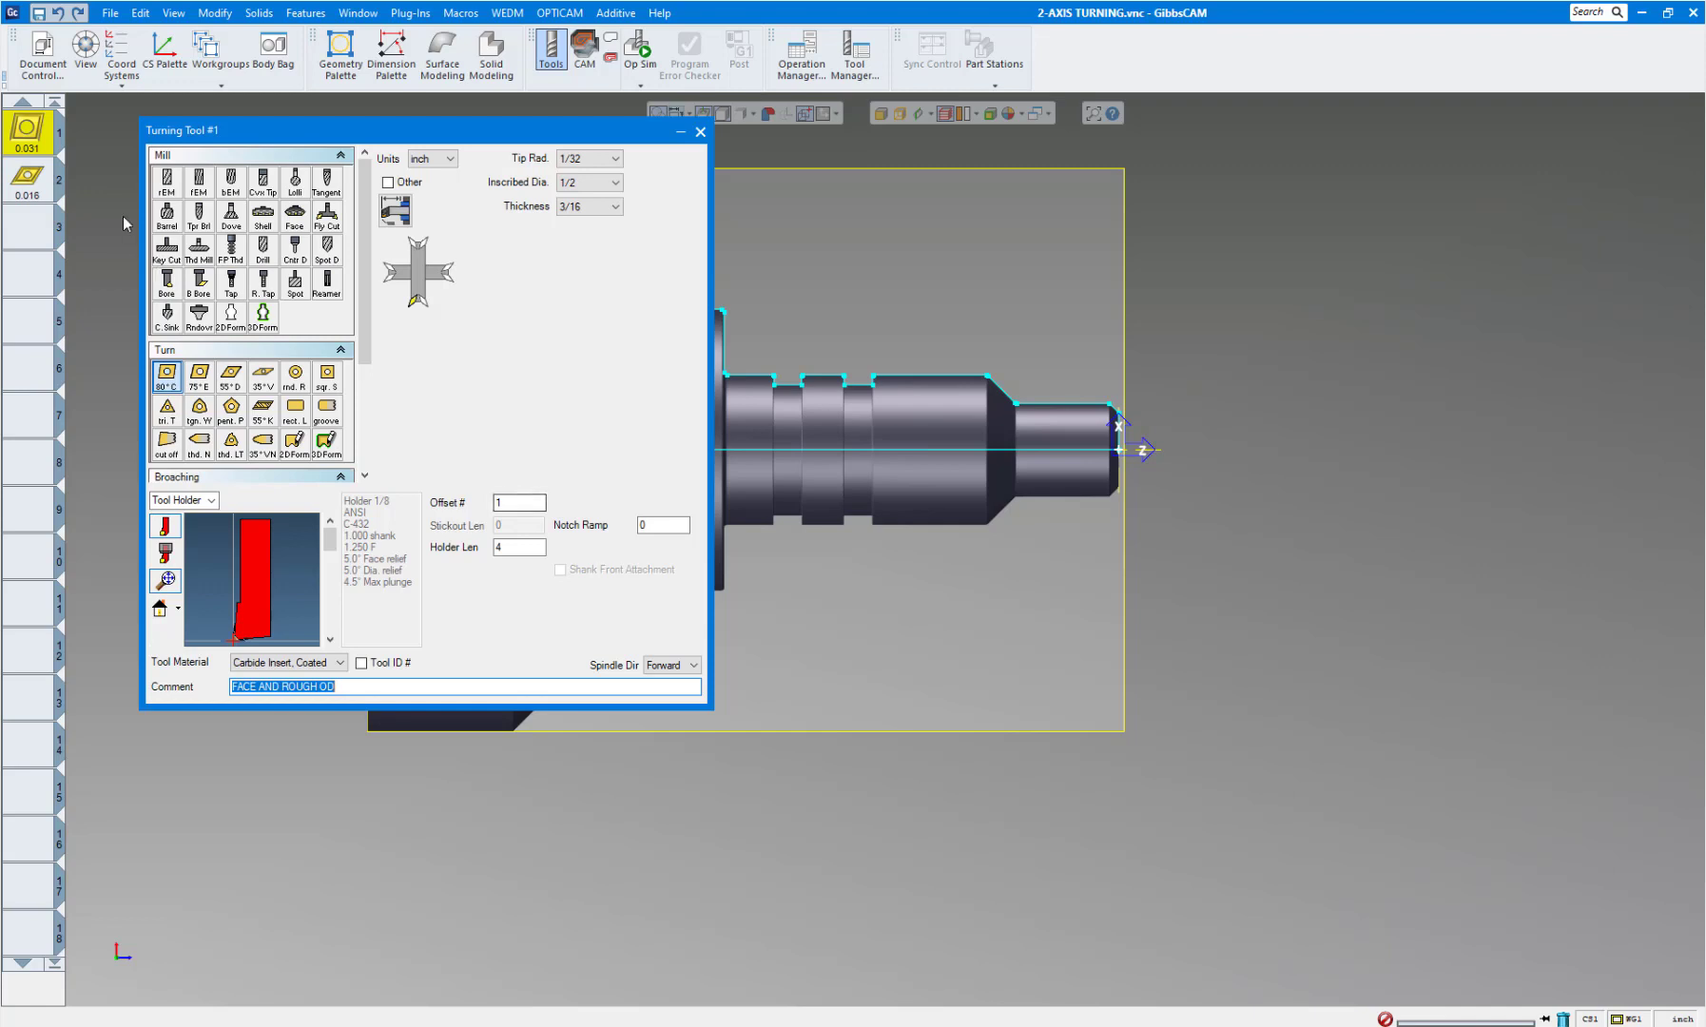
click(28, 179)
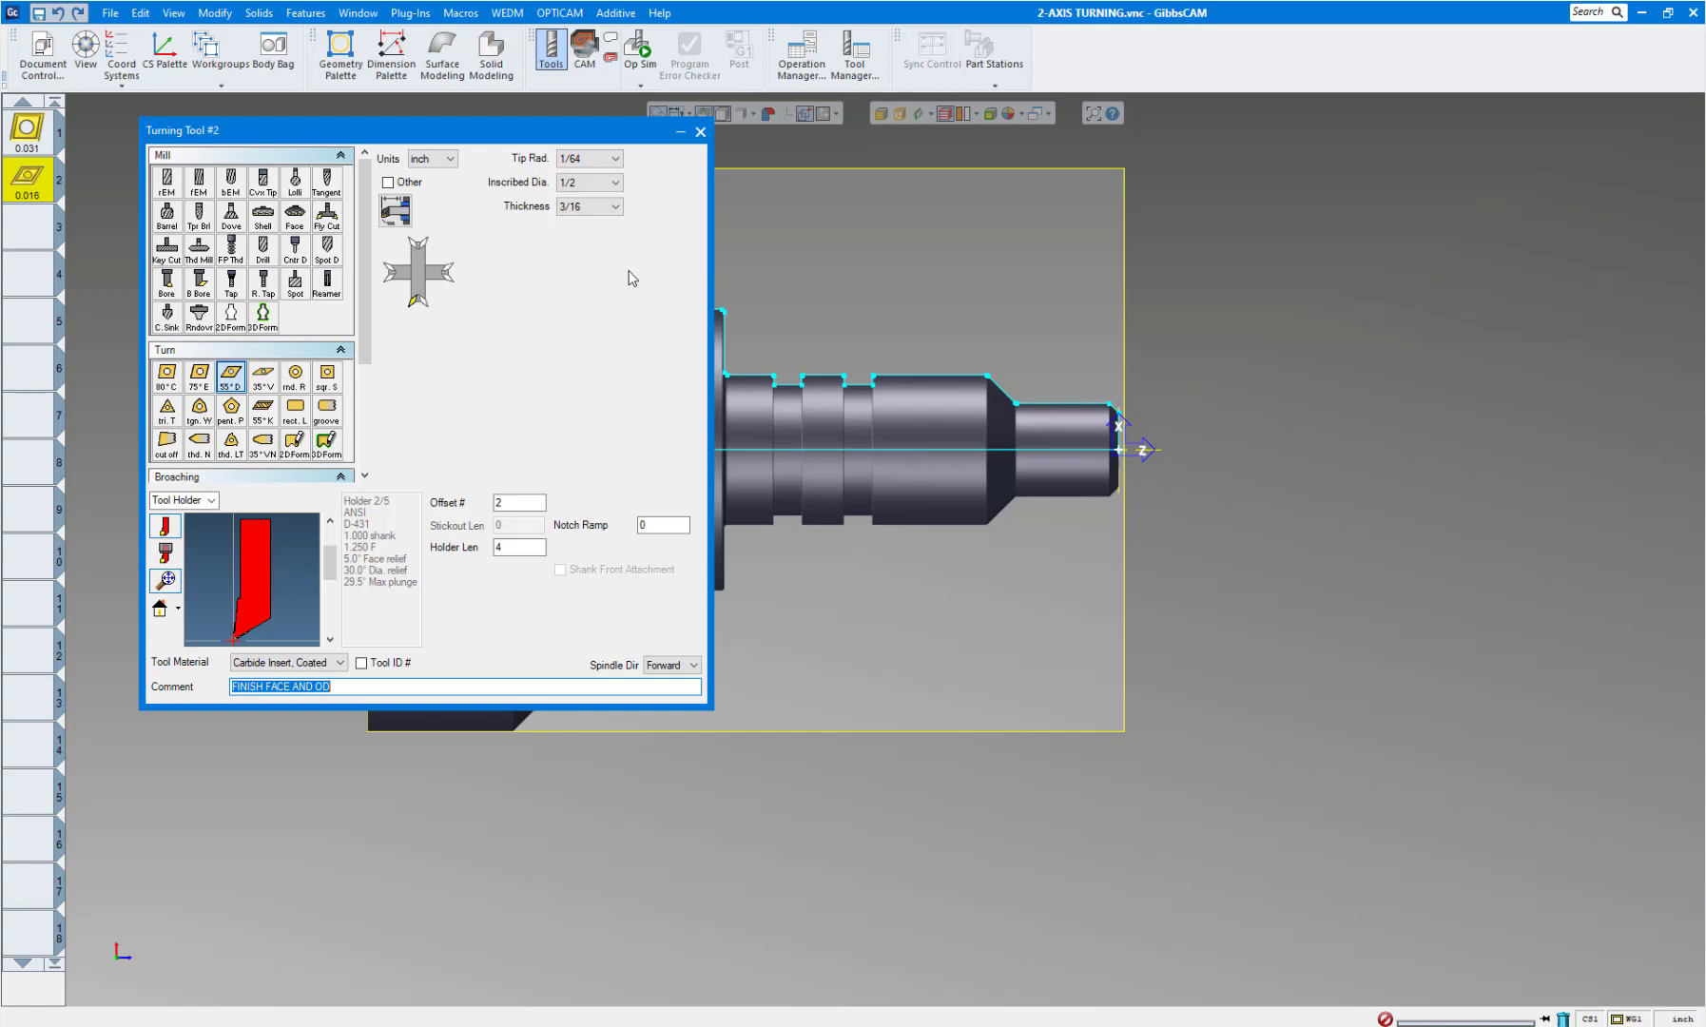
click(700, 131)
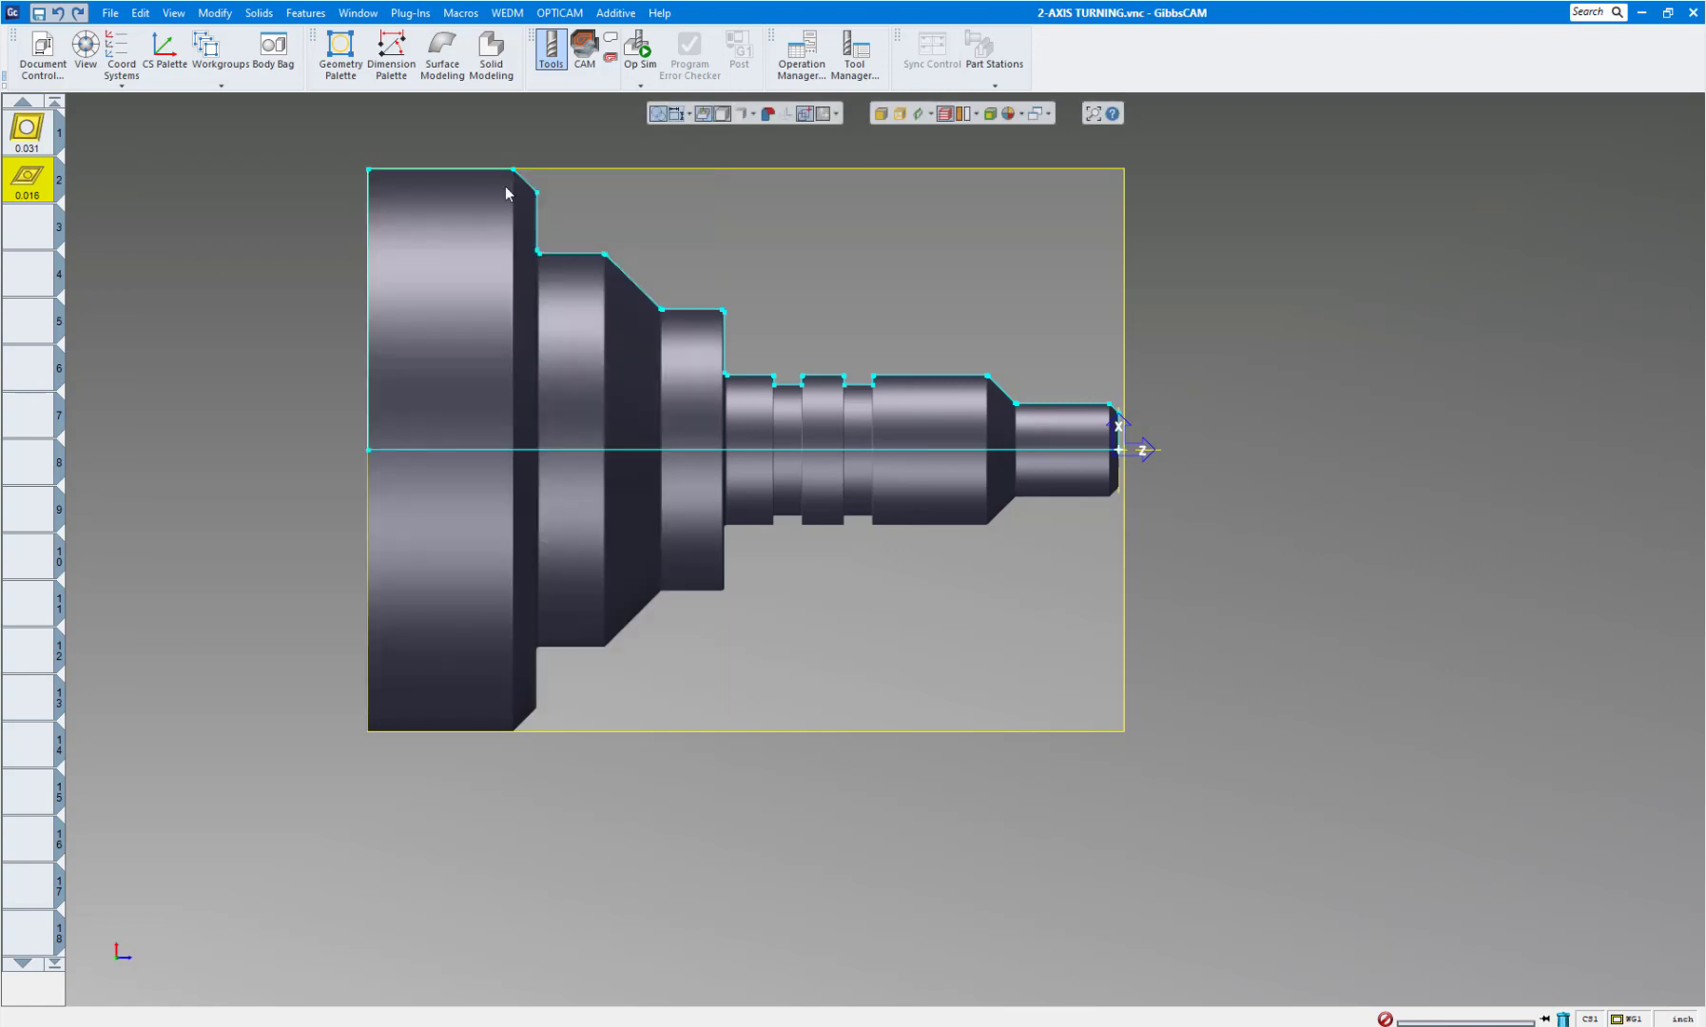
Create turning tool 3 with a groove insert.
click(38, 231)
double_click(38, 231)
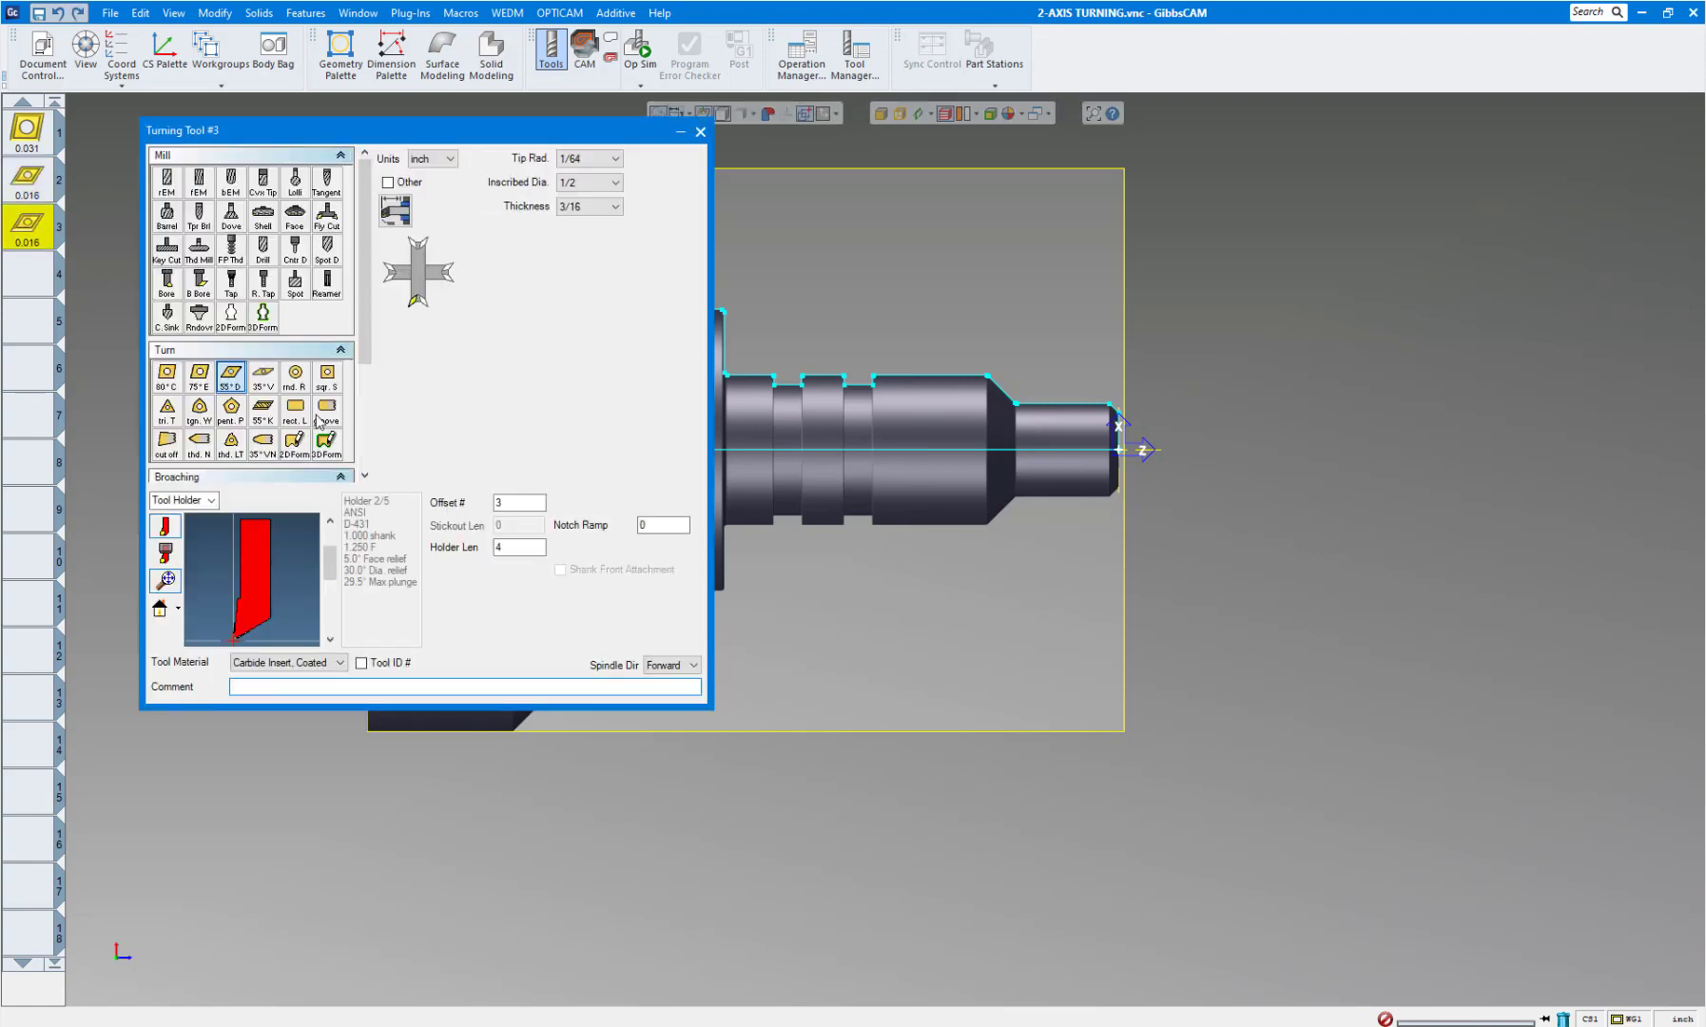
click(319, 418)
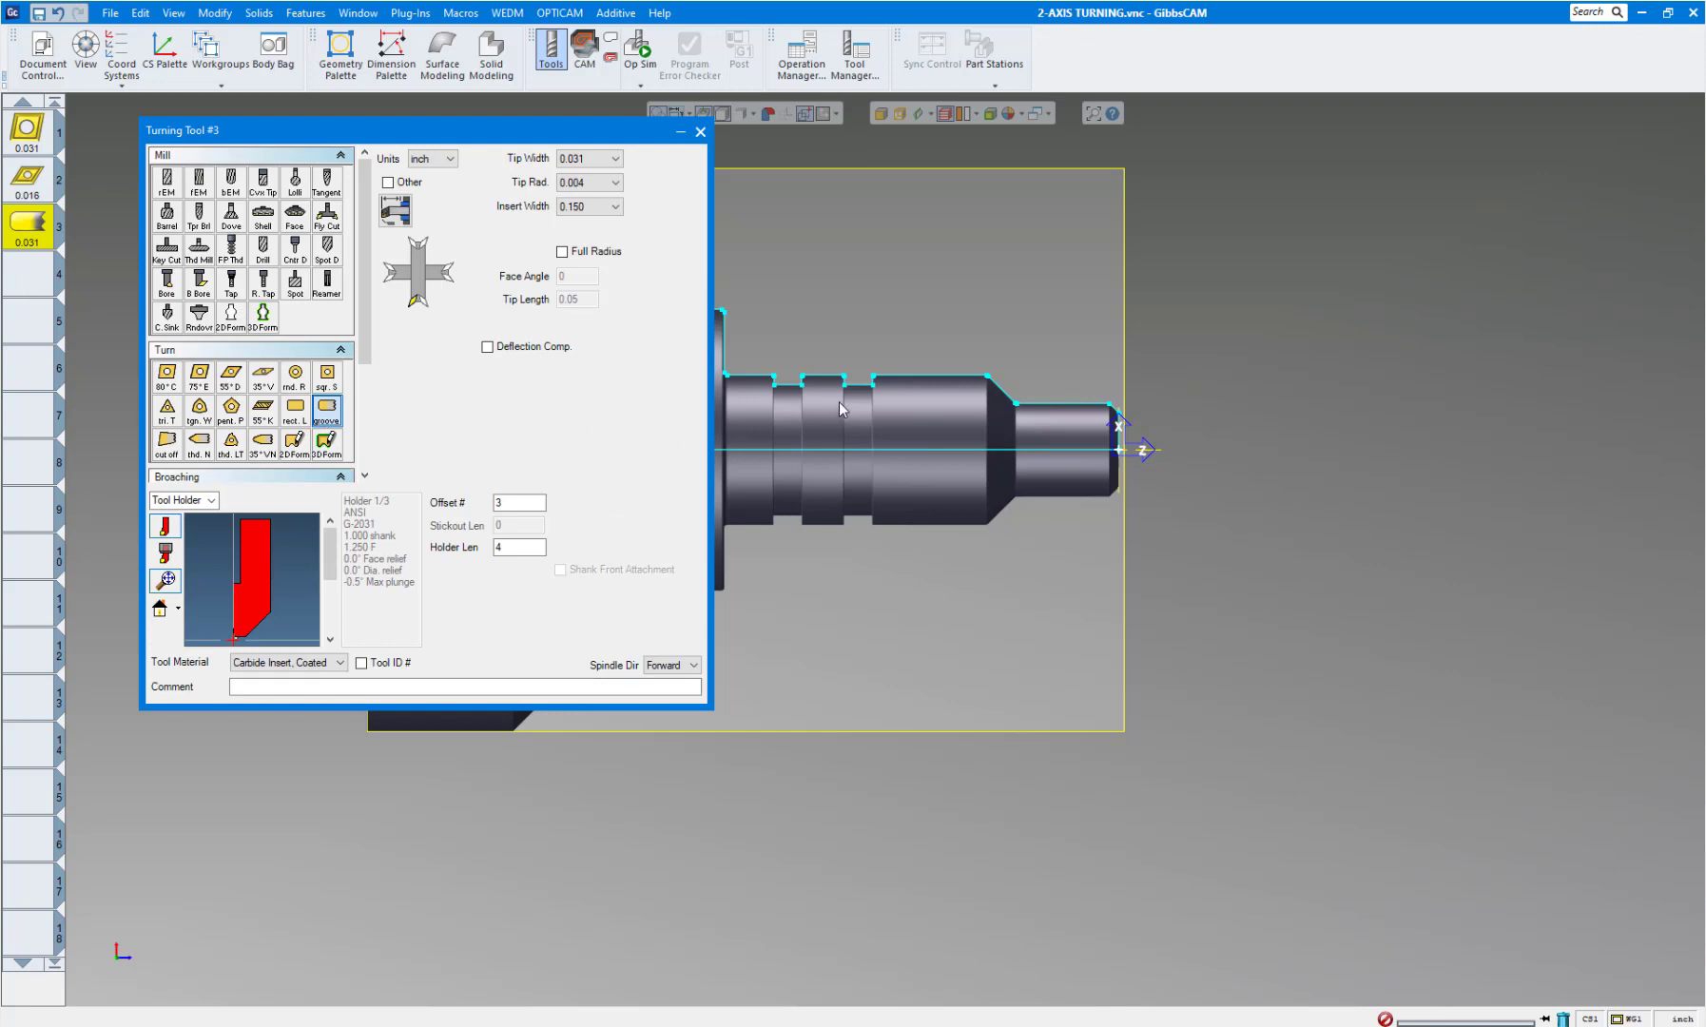
Dimension the width of the profile groove nearer the part's front end, placing the dimension above the part.
drag(809, 316, 976, 493)
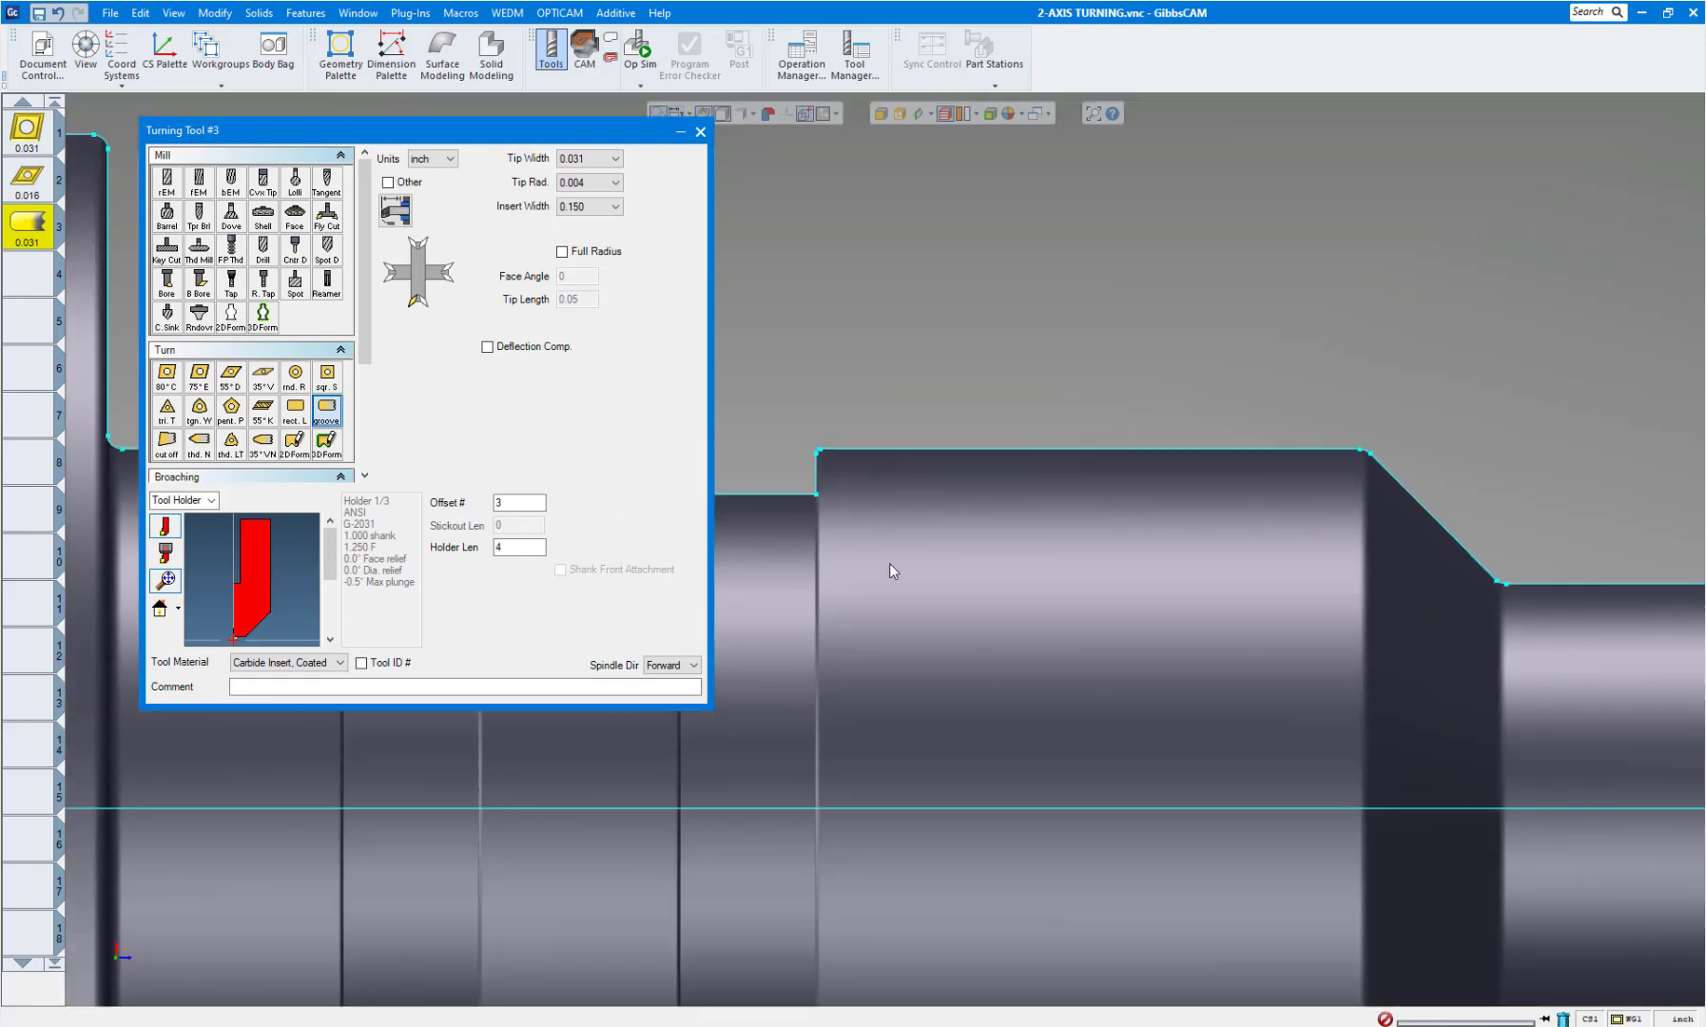
middle_drag(881, 641, 1215, 499)
scroll(1033, 463, down, 5)
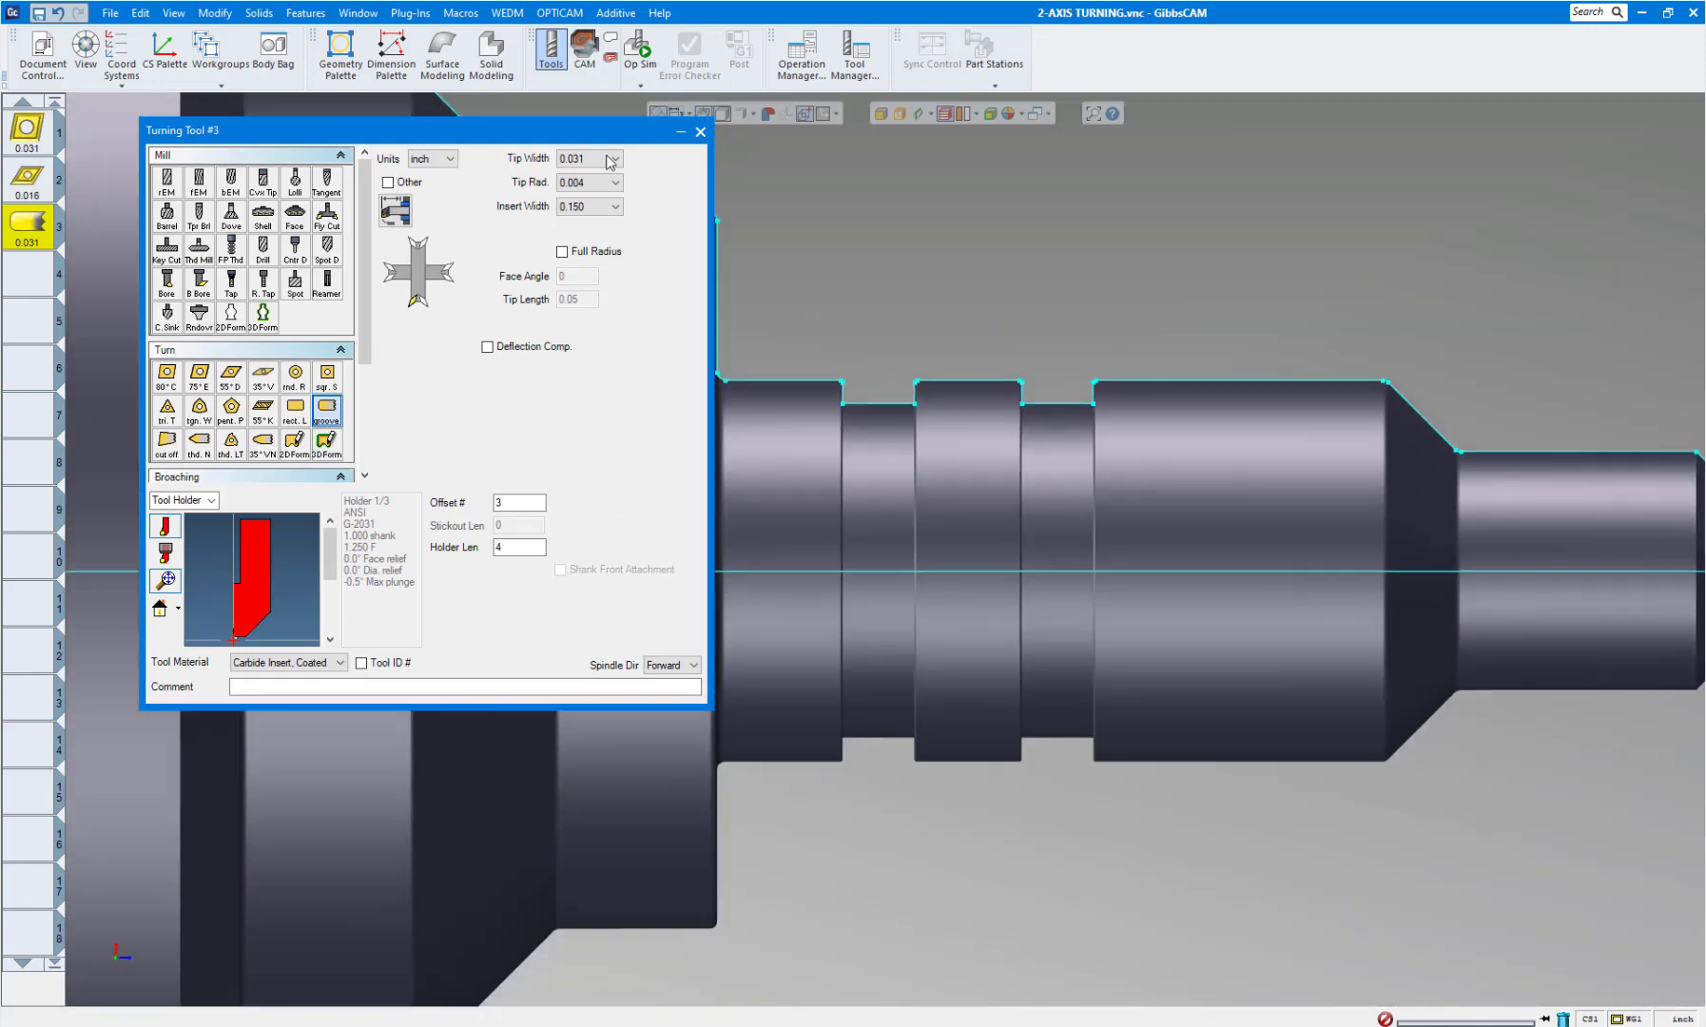
click(391, 54)
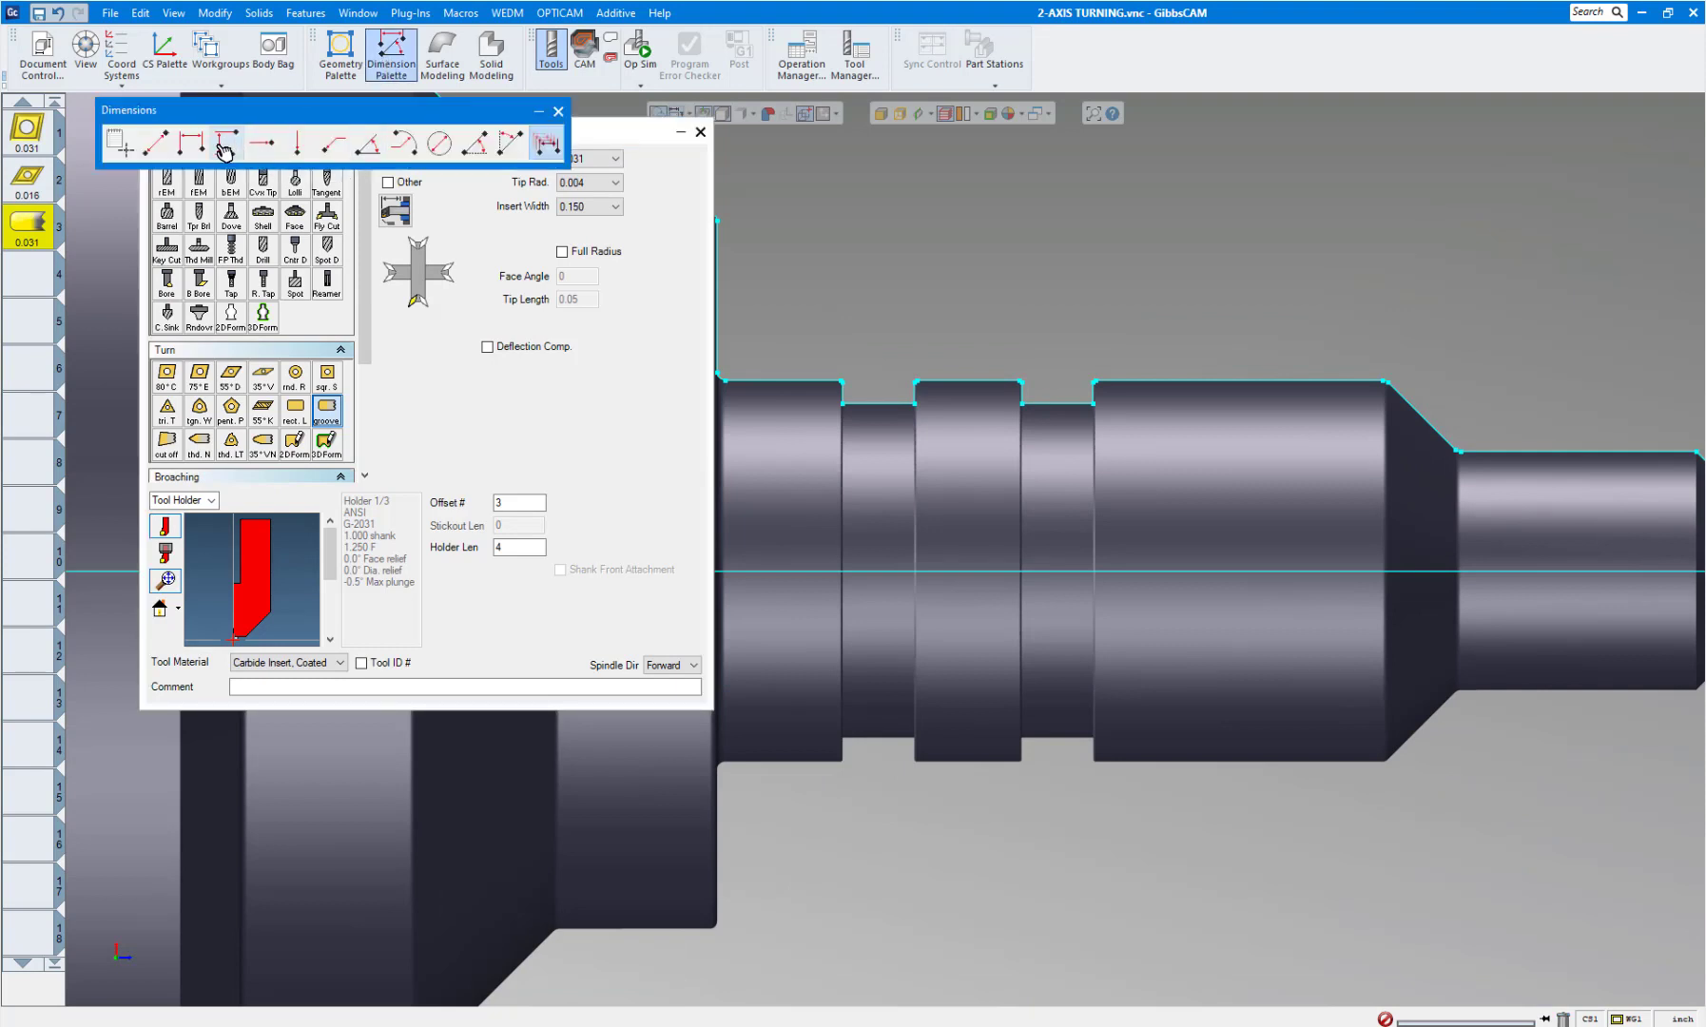
click(192, 143)
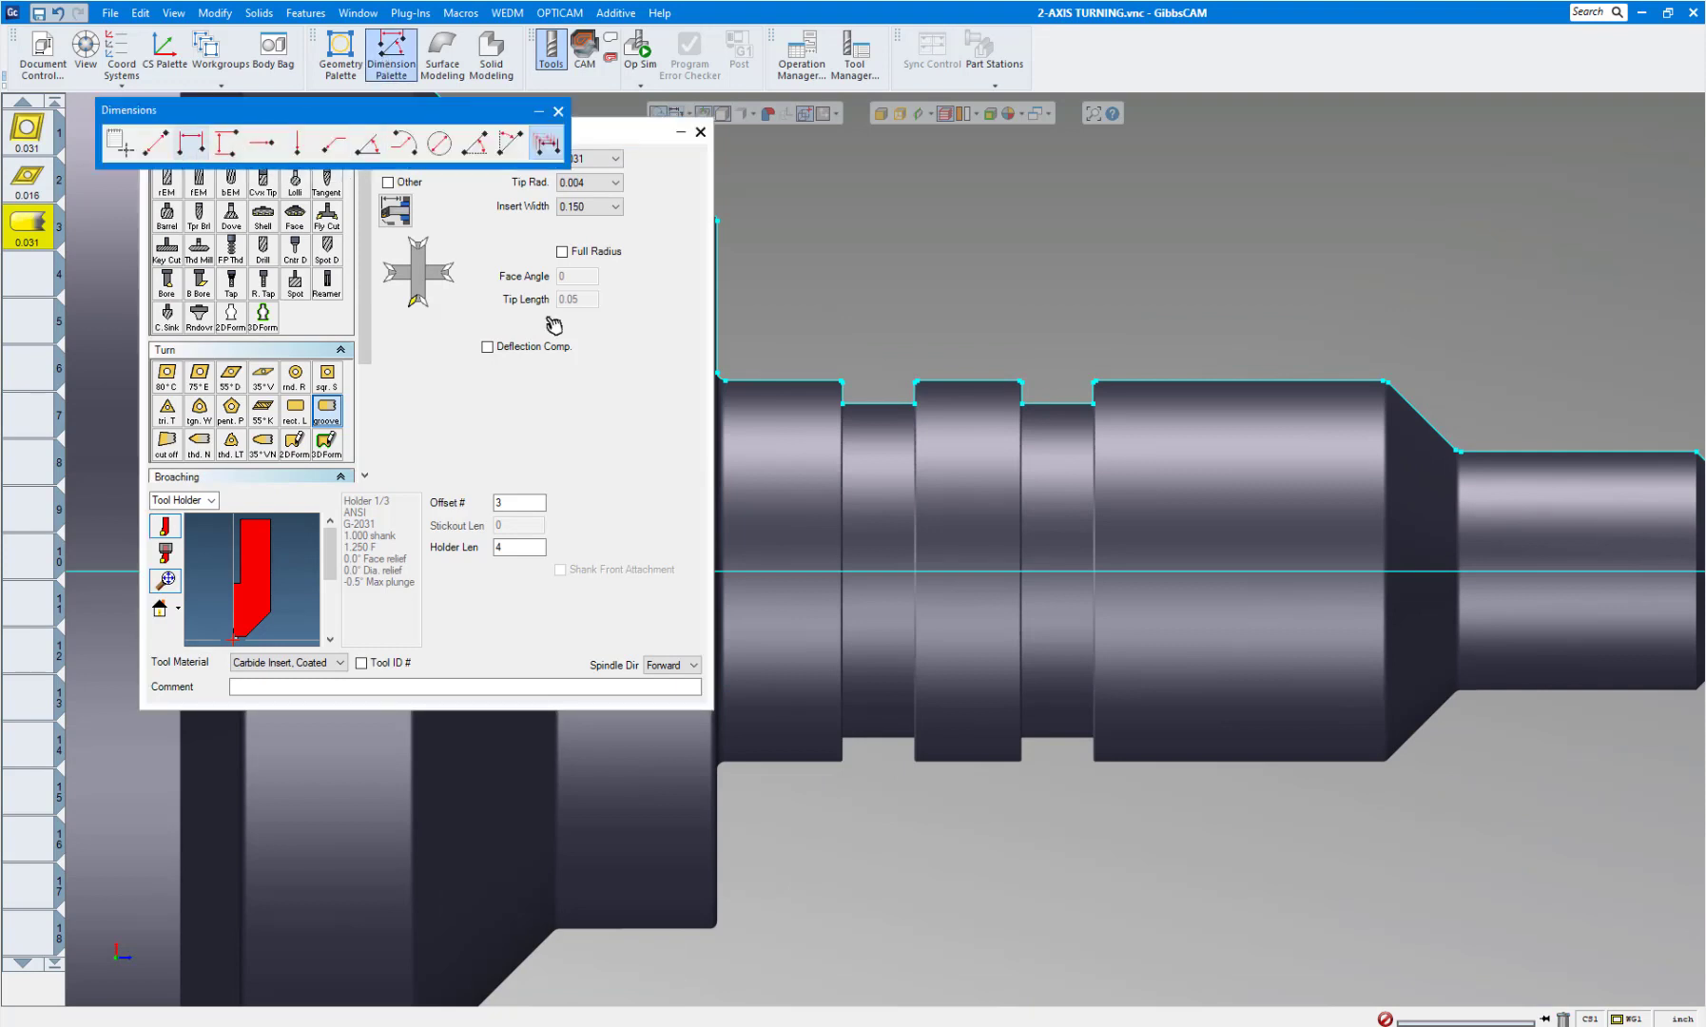
click(1024, 404)
click(1093, 404)
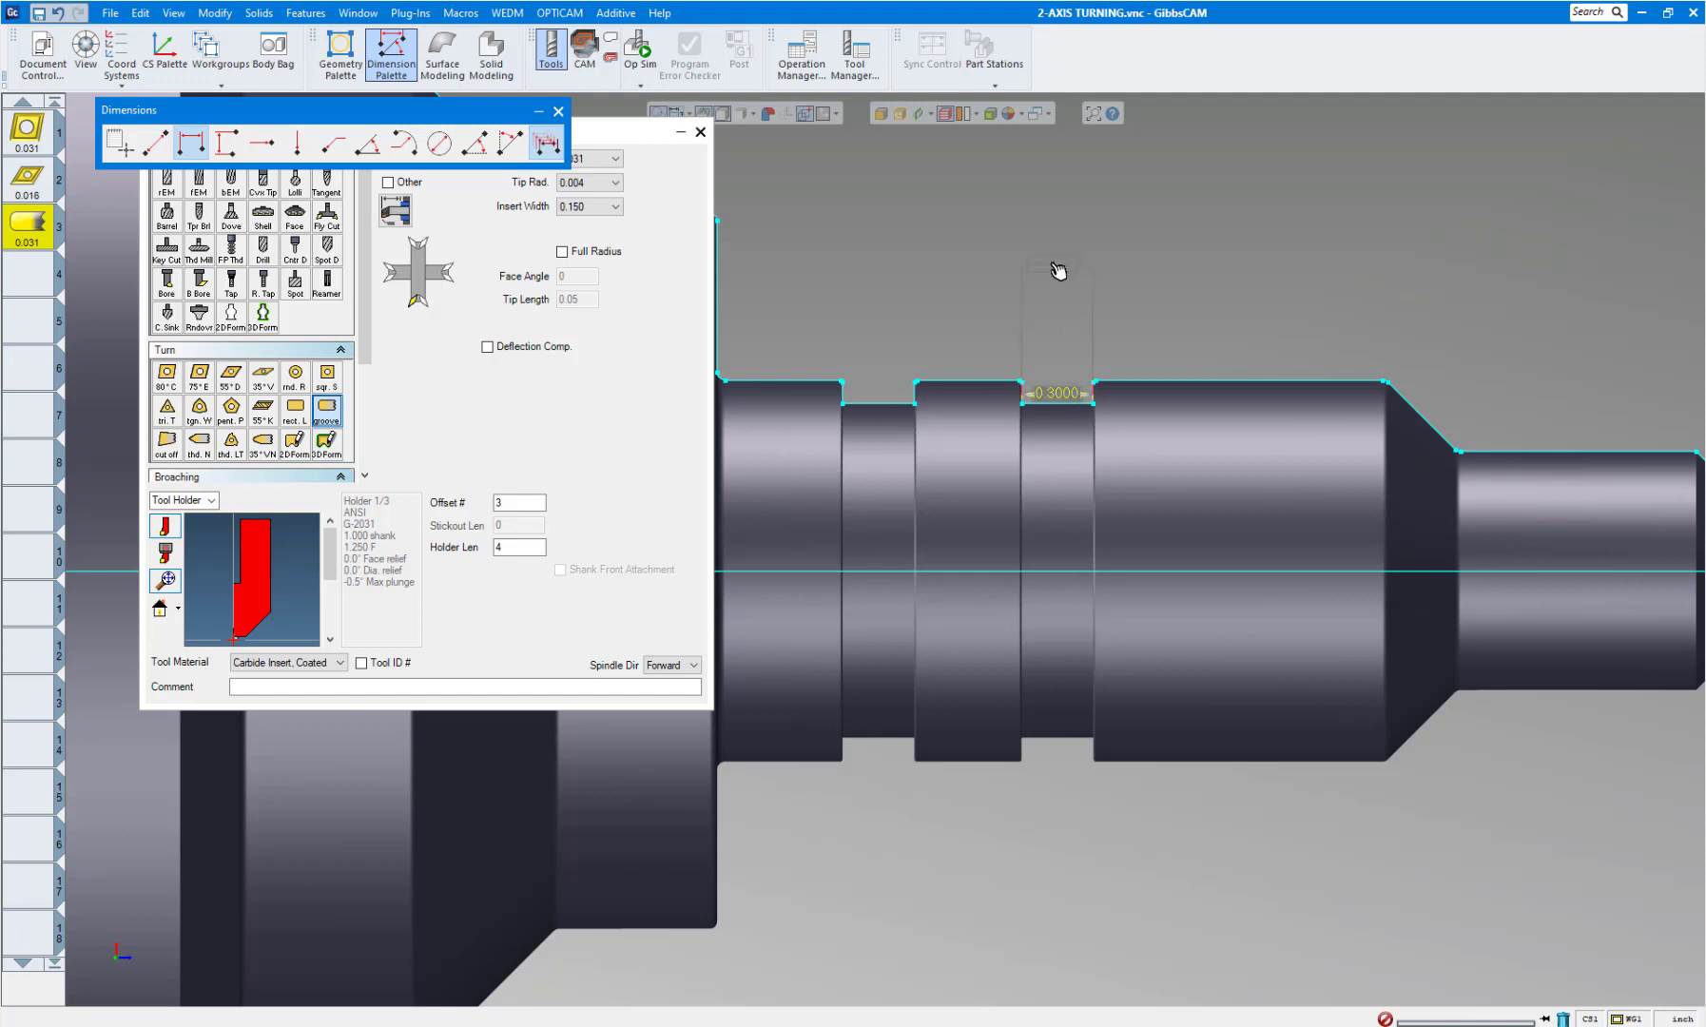
click(1056, 267)
click(558, 112)
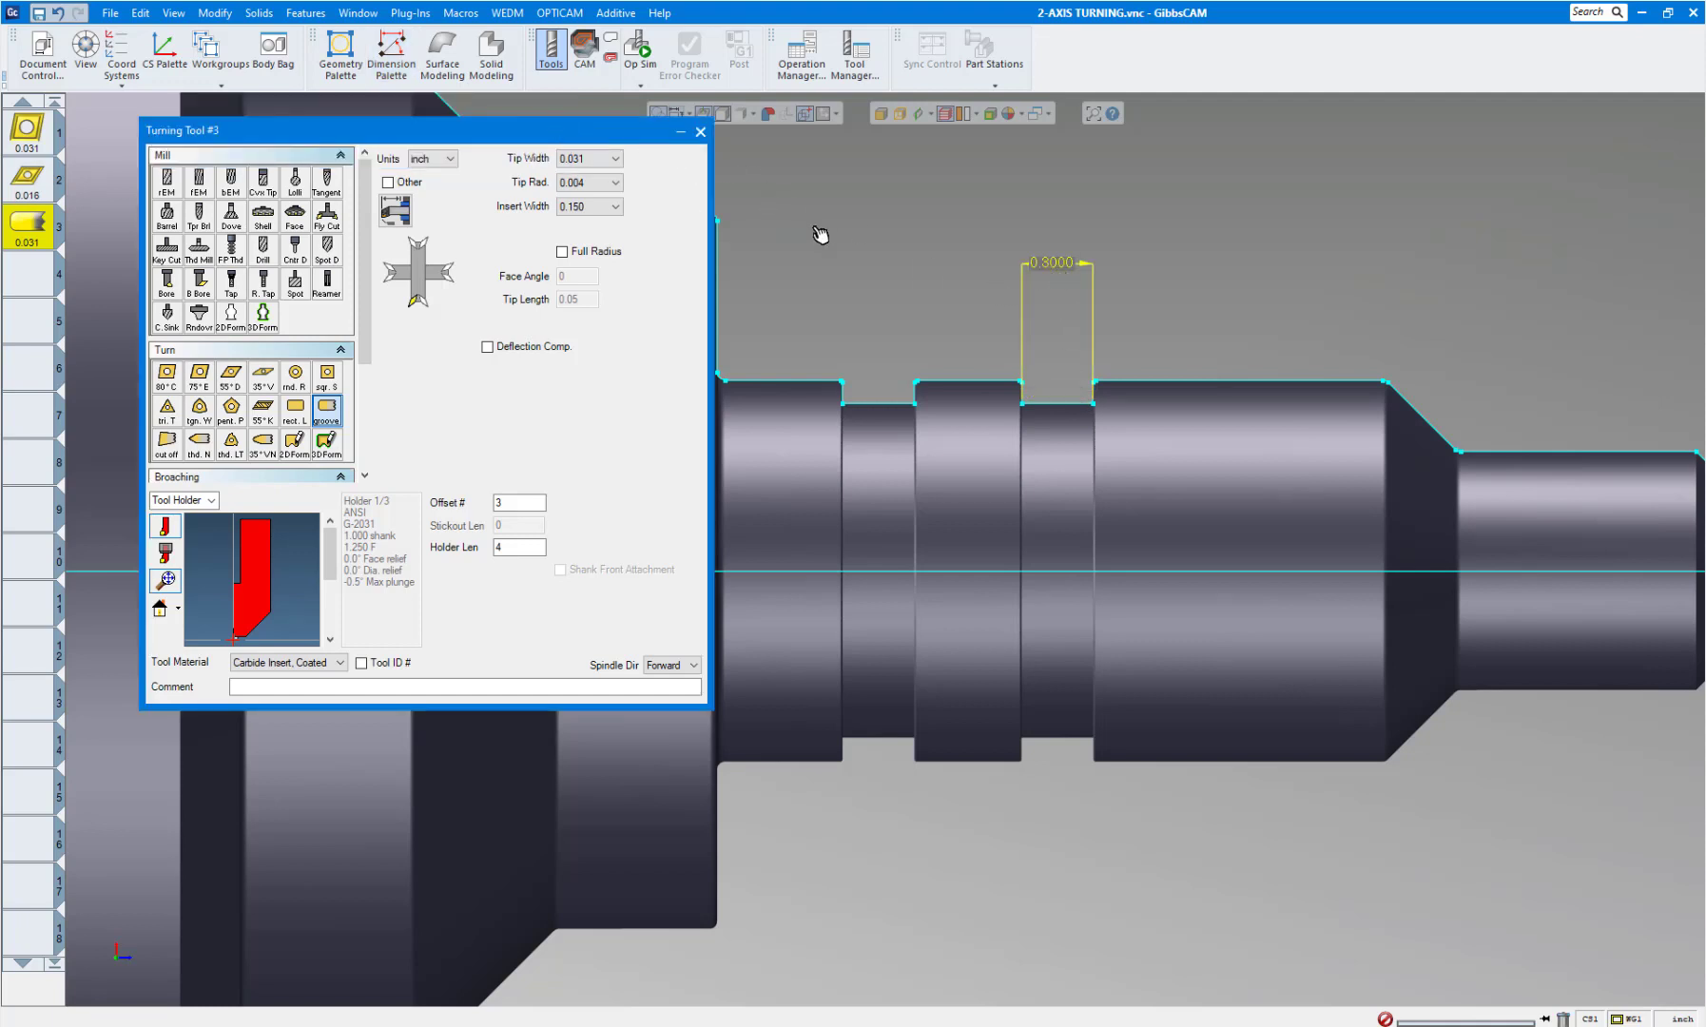
Set the groove tool's tip width to 1/4.
click(616, 160)
scroll(599, 433, down, 4)
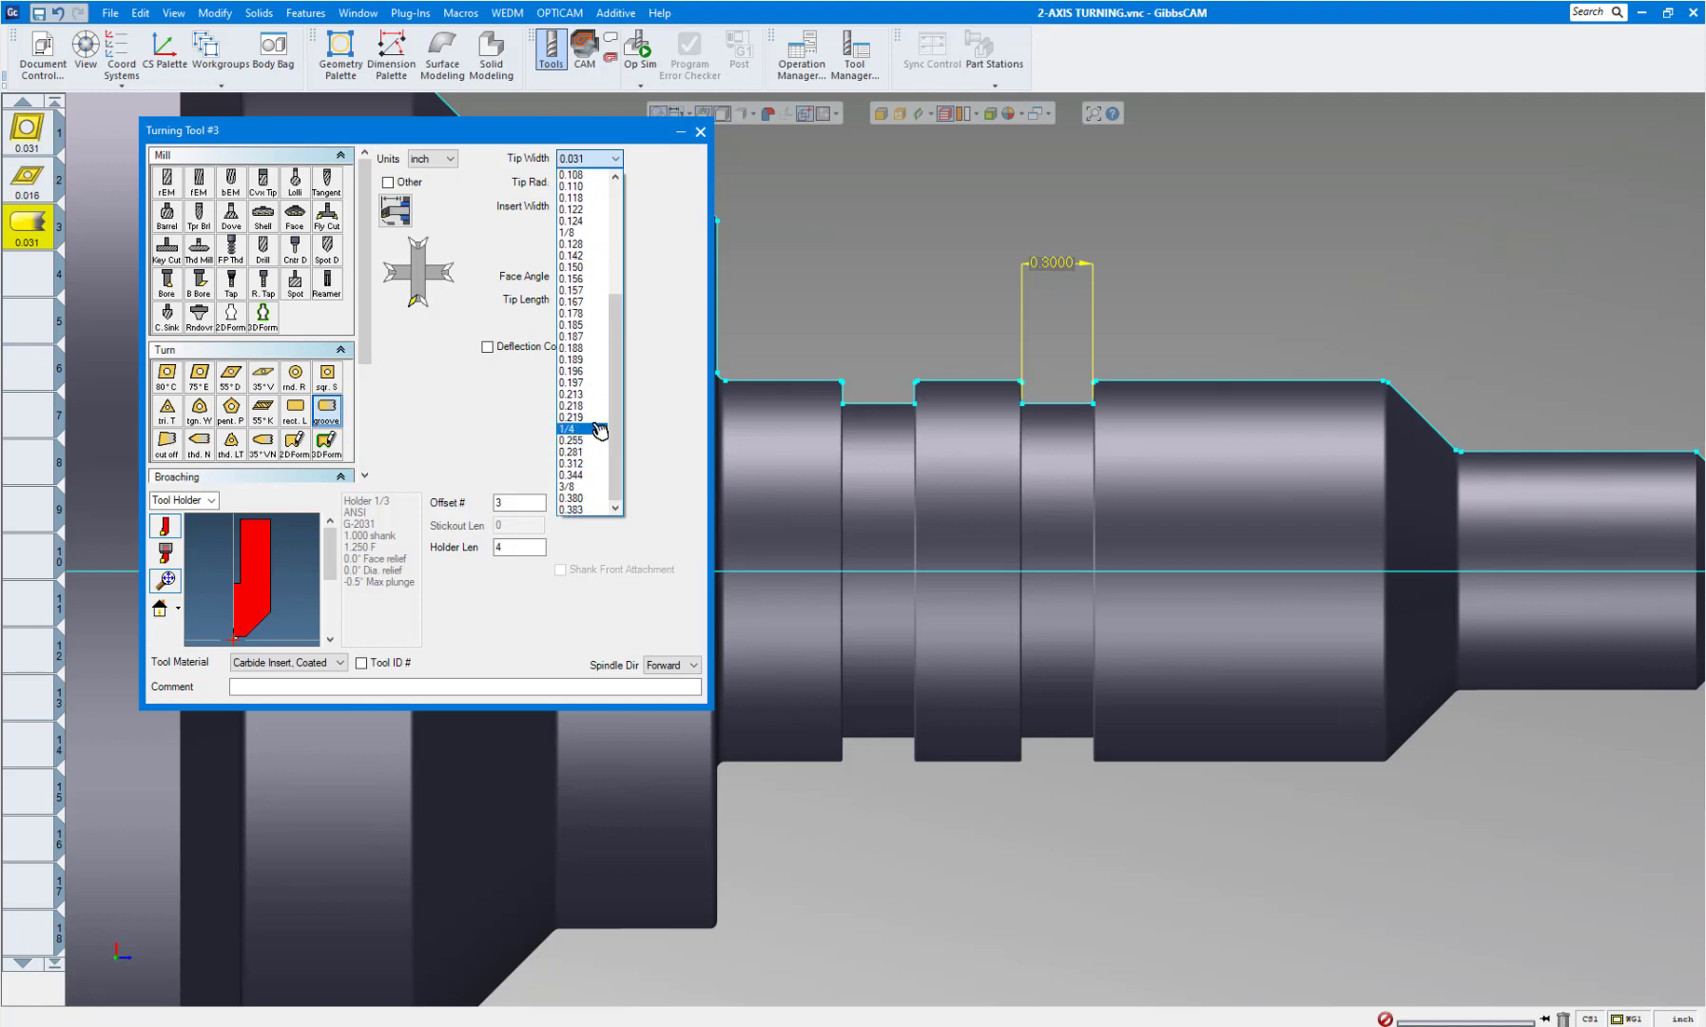
click(599, 430)
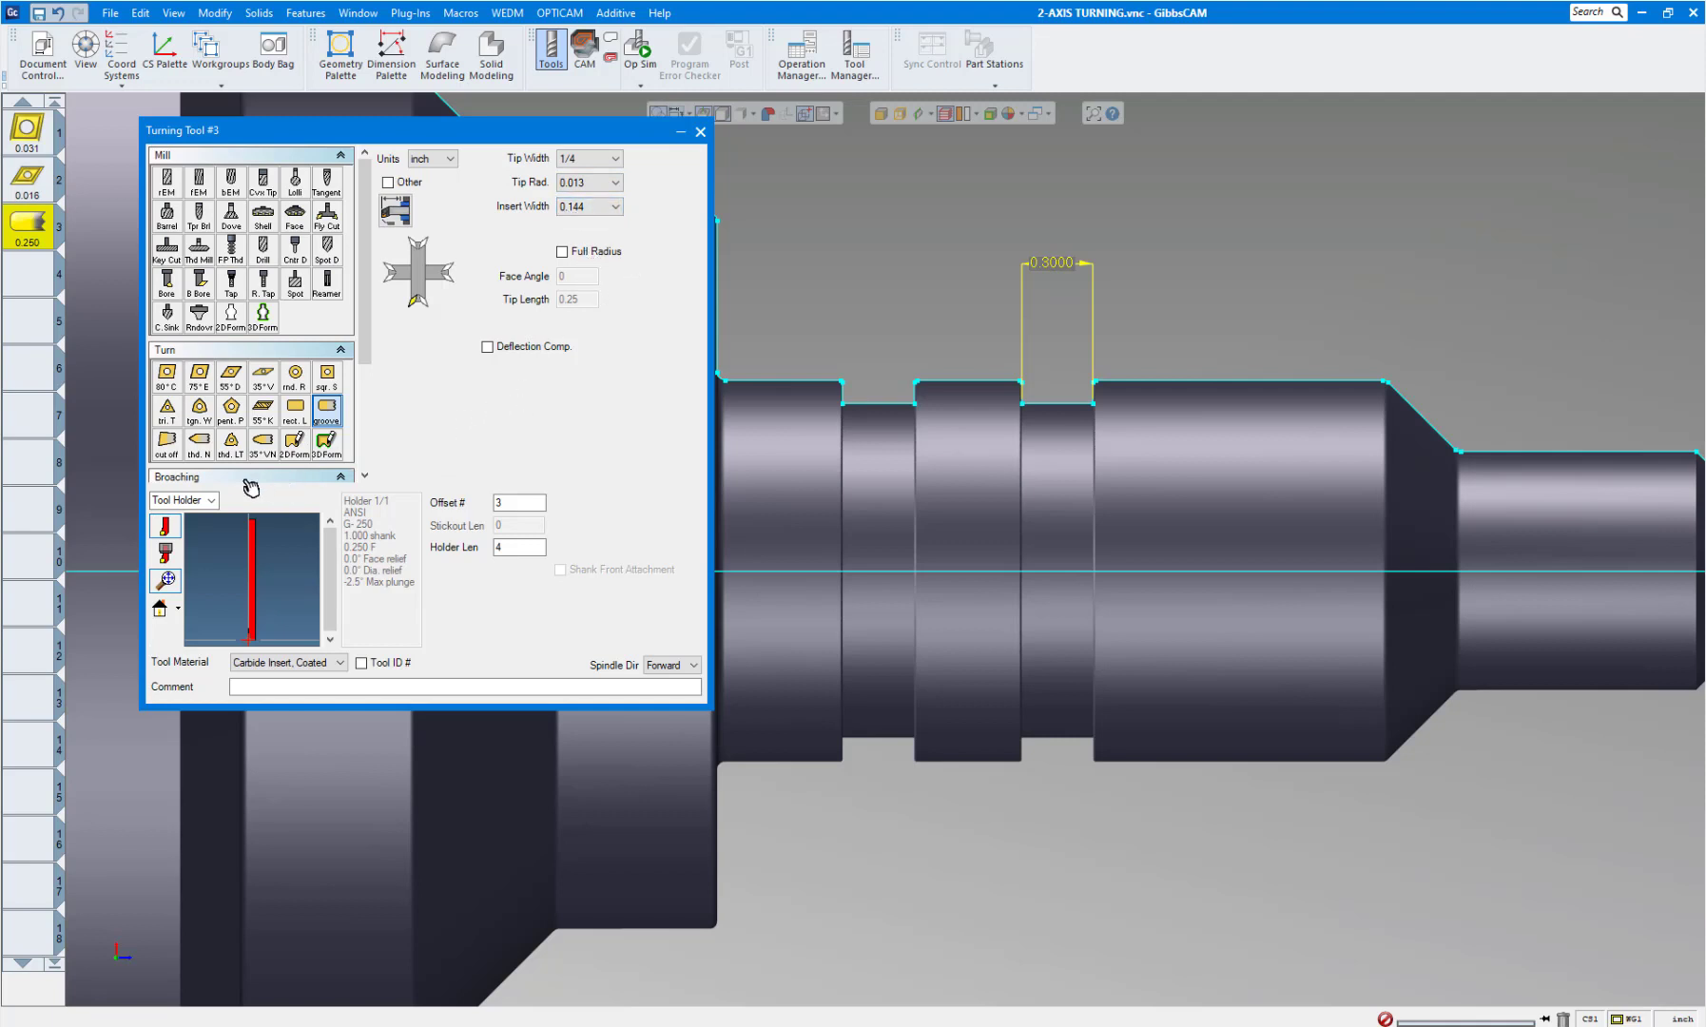
Set tool 3's holder to None with a face relief of 0, and inspect the insert's tip in the preview.
click(212, 501)
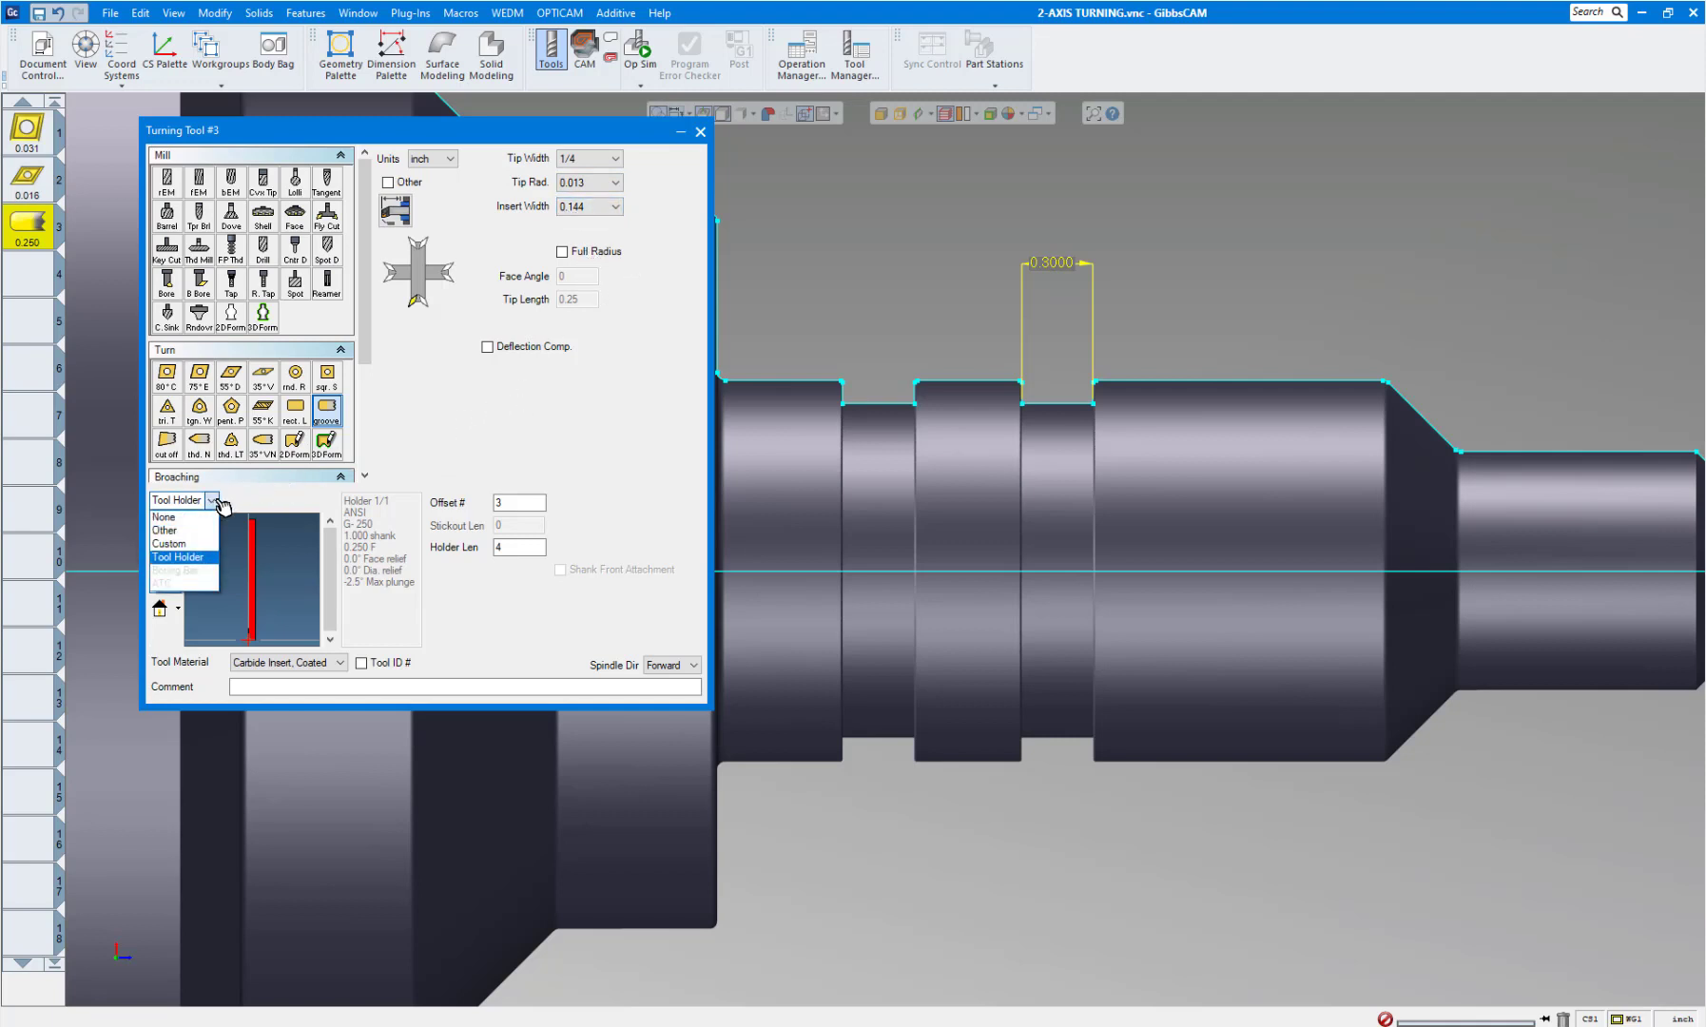
click(196, 520)
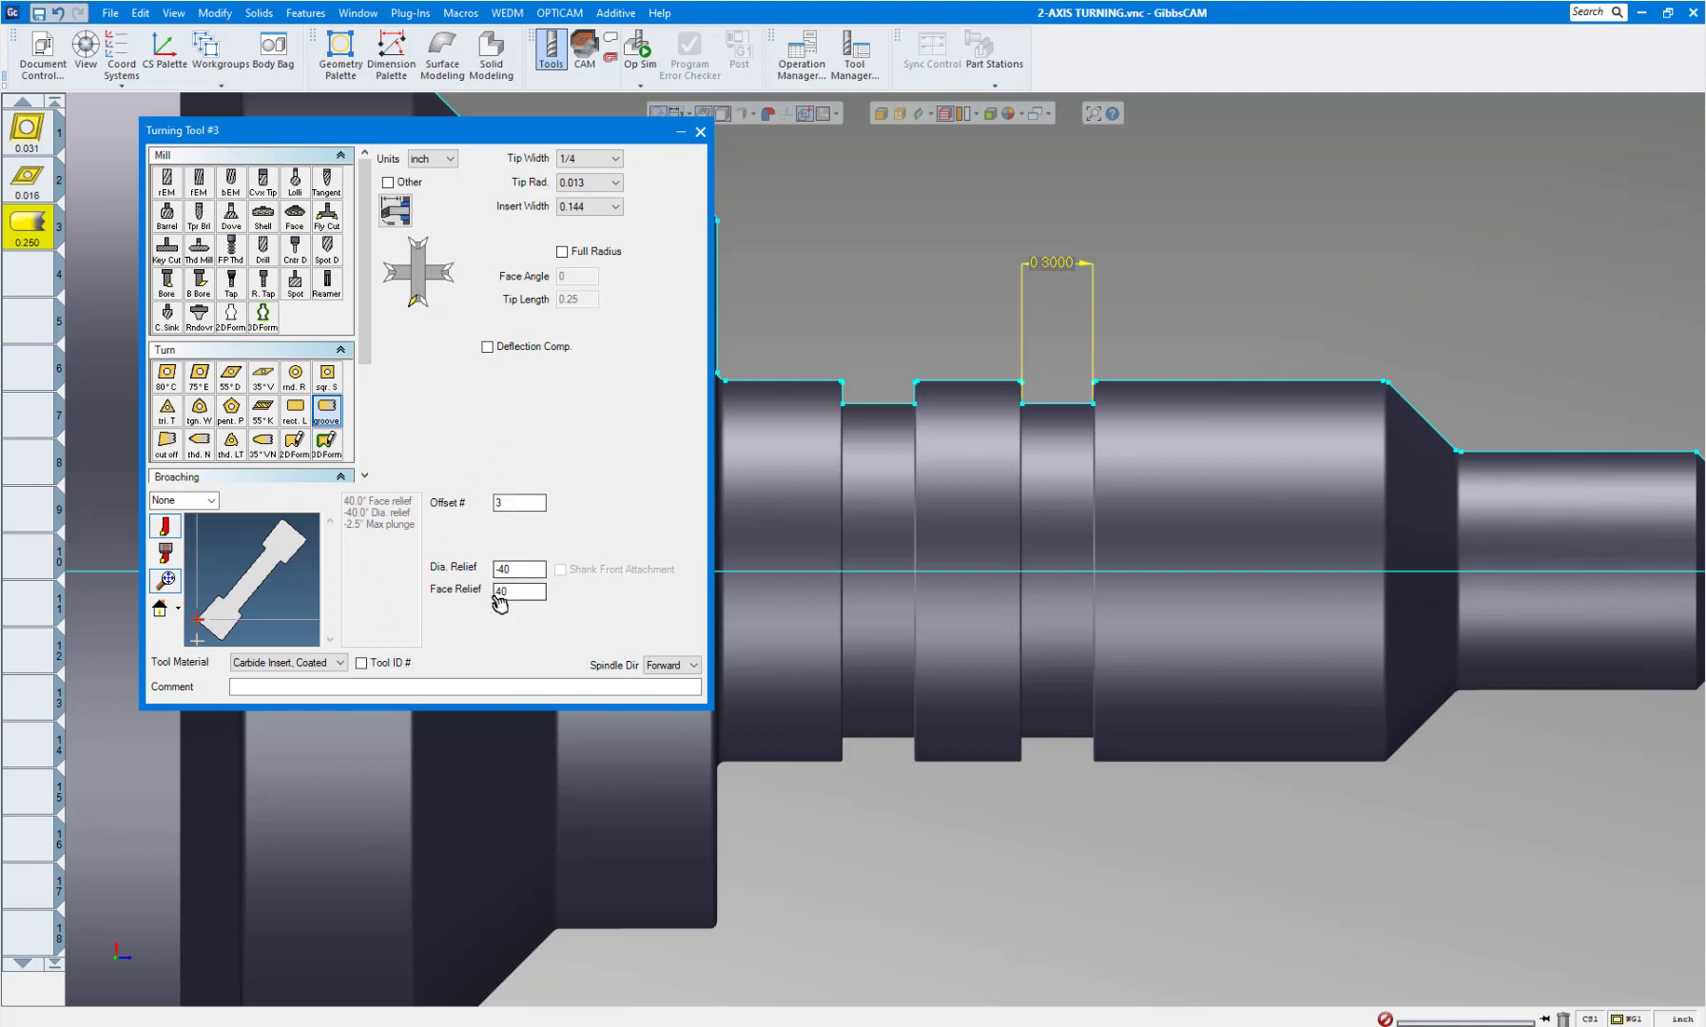
drag(519, 592, 471, 596)
text(0)
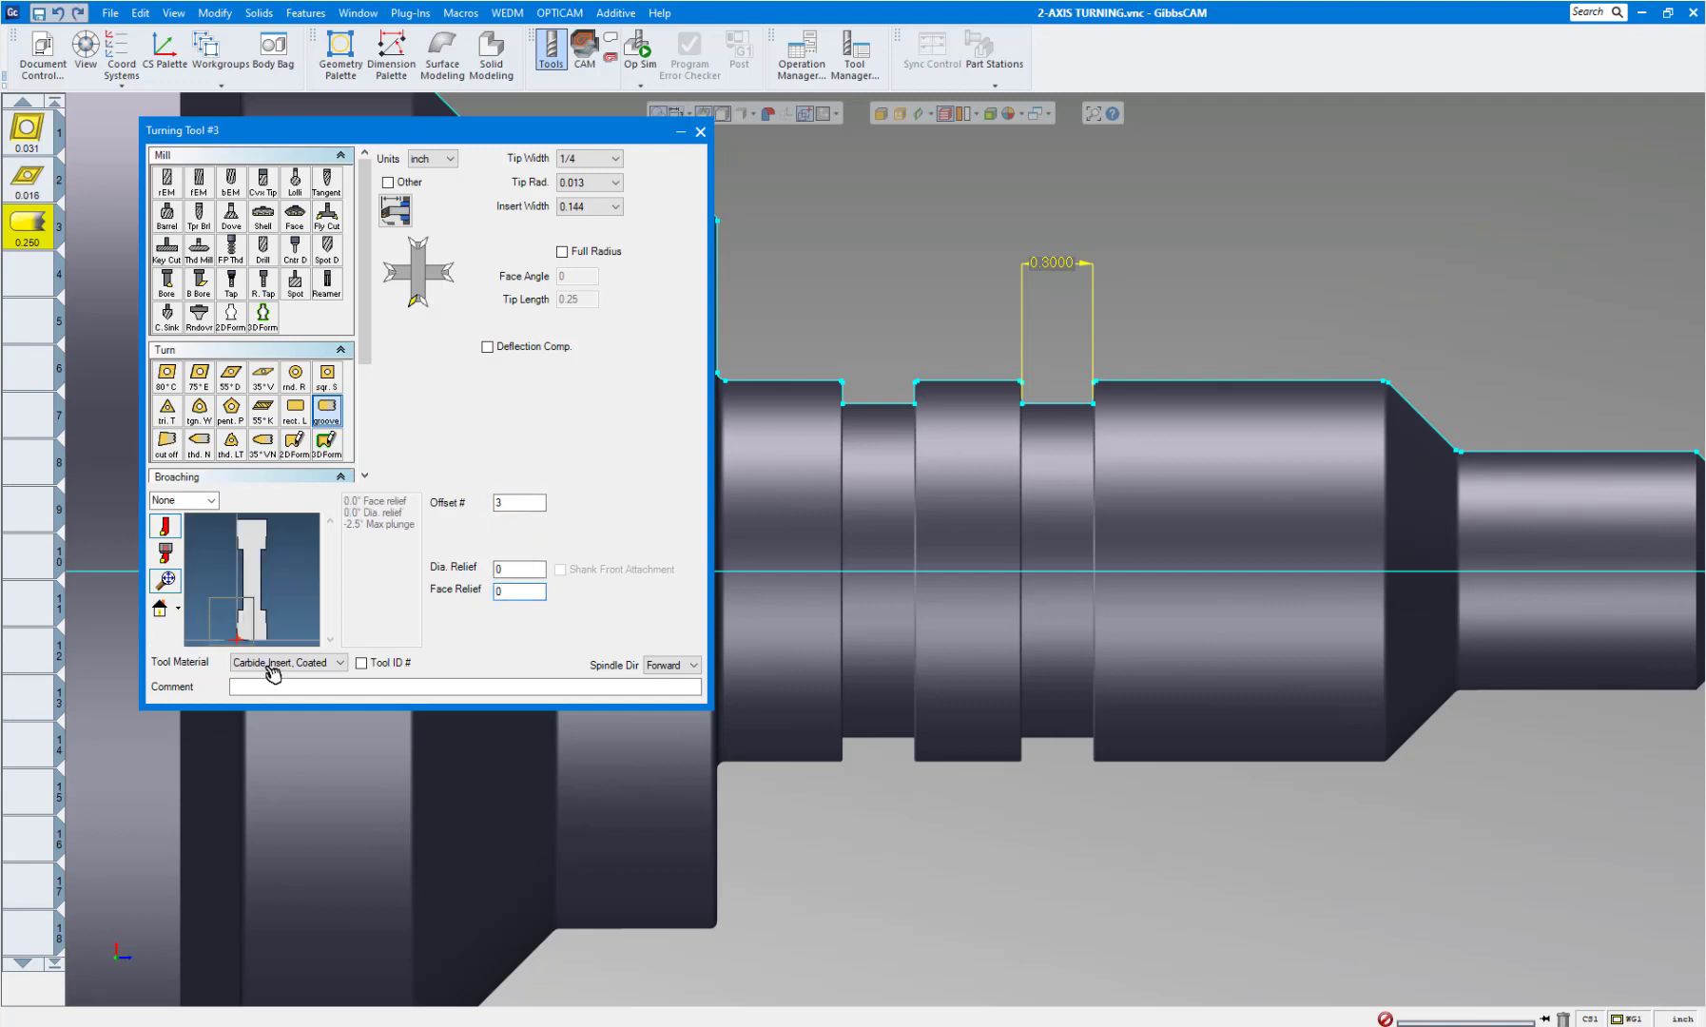
scroll(285, 632, up, 3)
scroll(245, 635, up, 3)
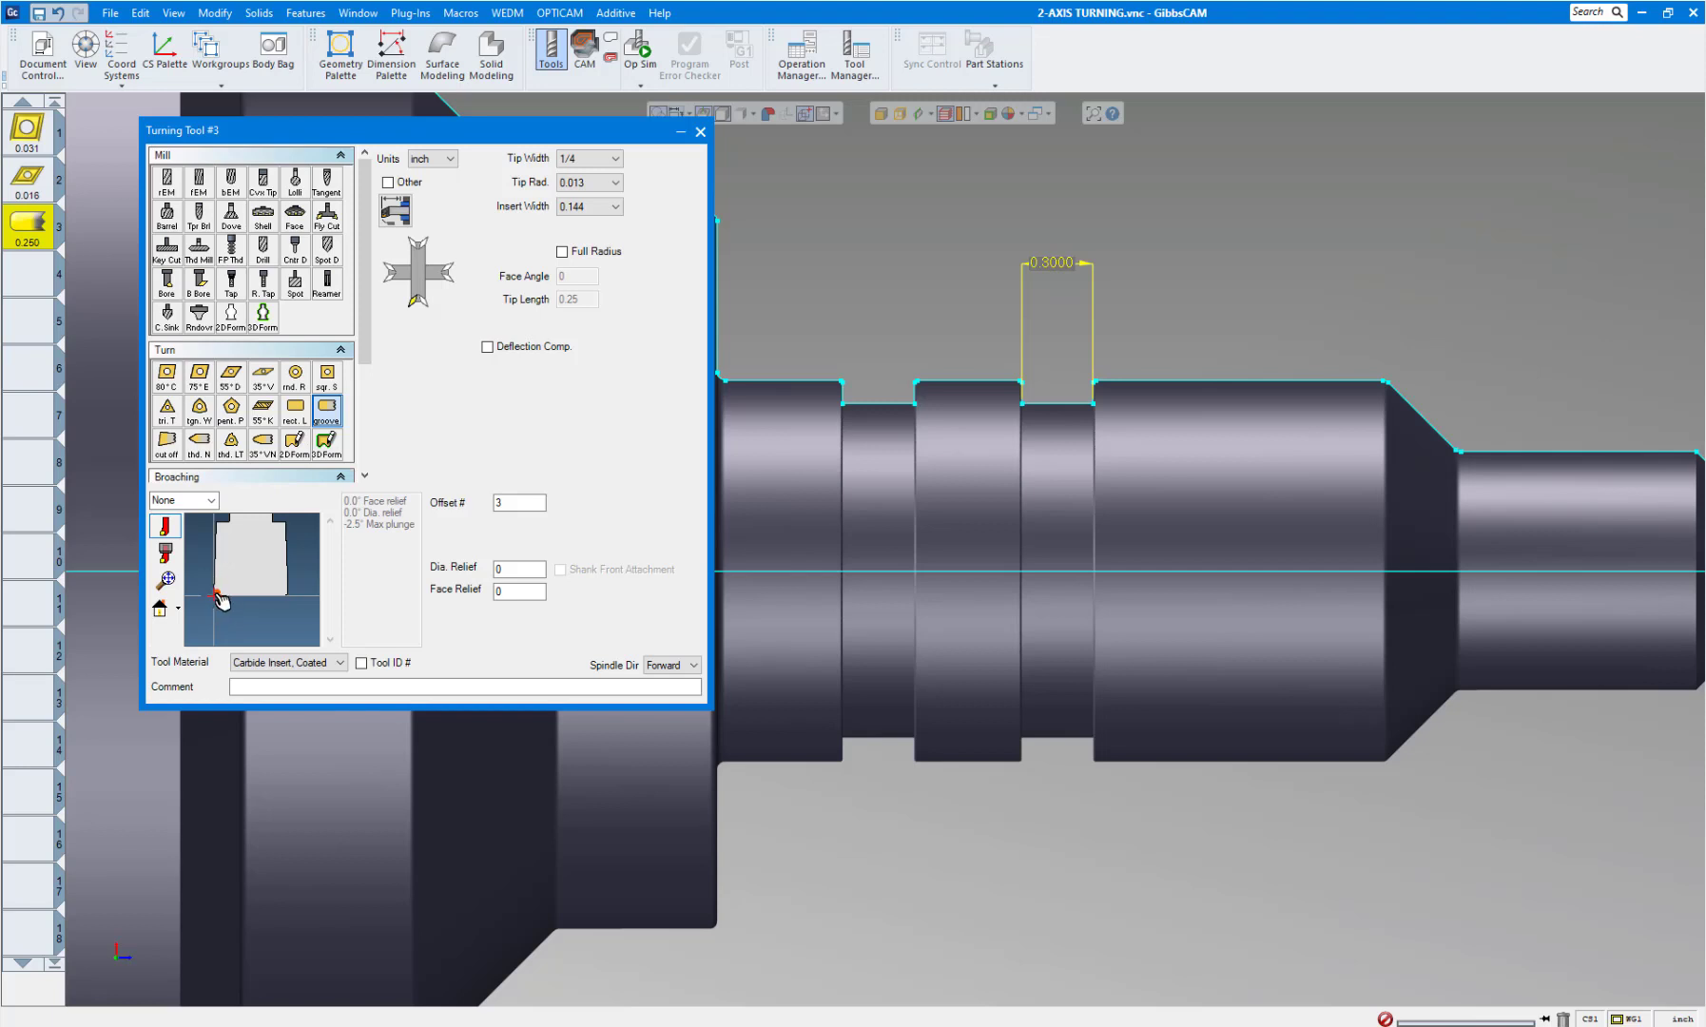
Switch tool 3's tip orientation to the opposite corner and back, comment the tool GROOVES, and close its definition.
click(424, 303)
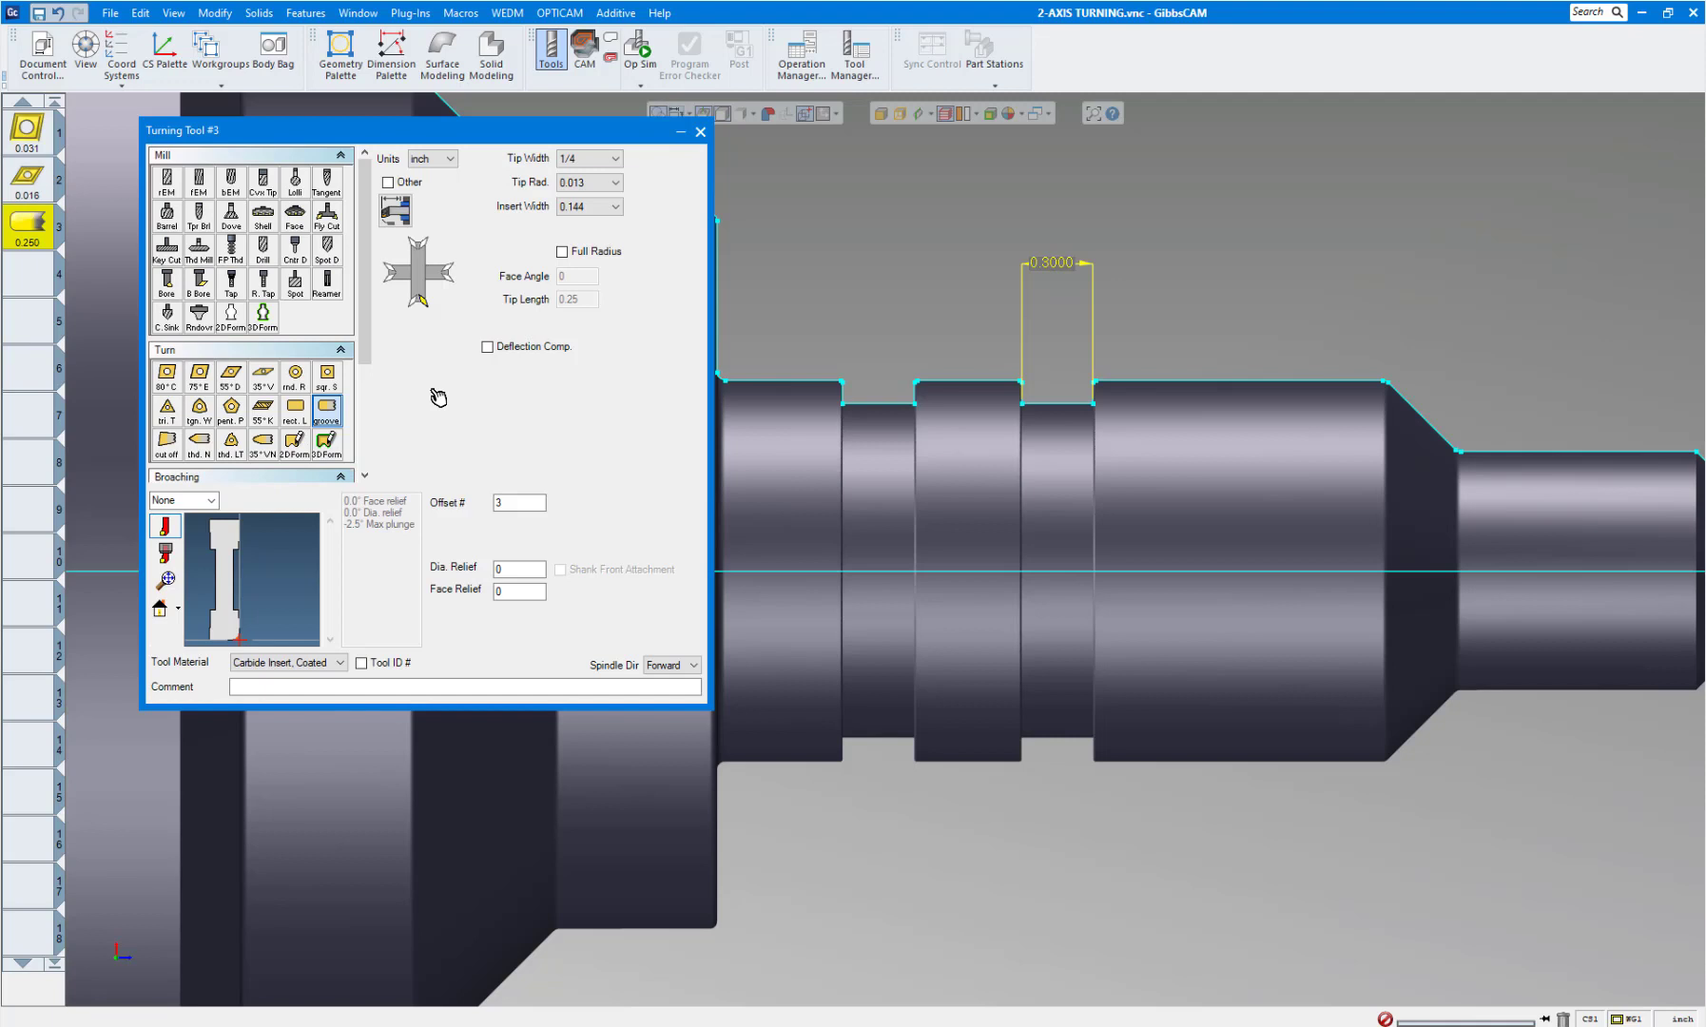
click(412, 303)
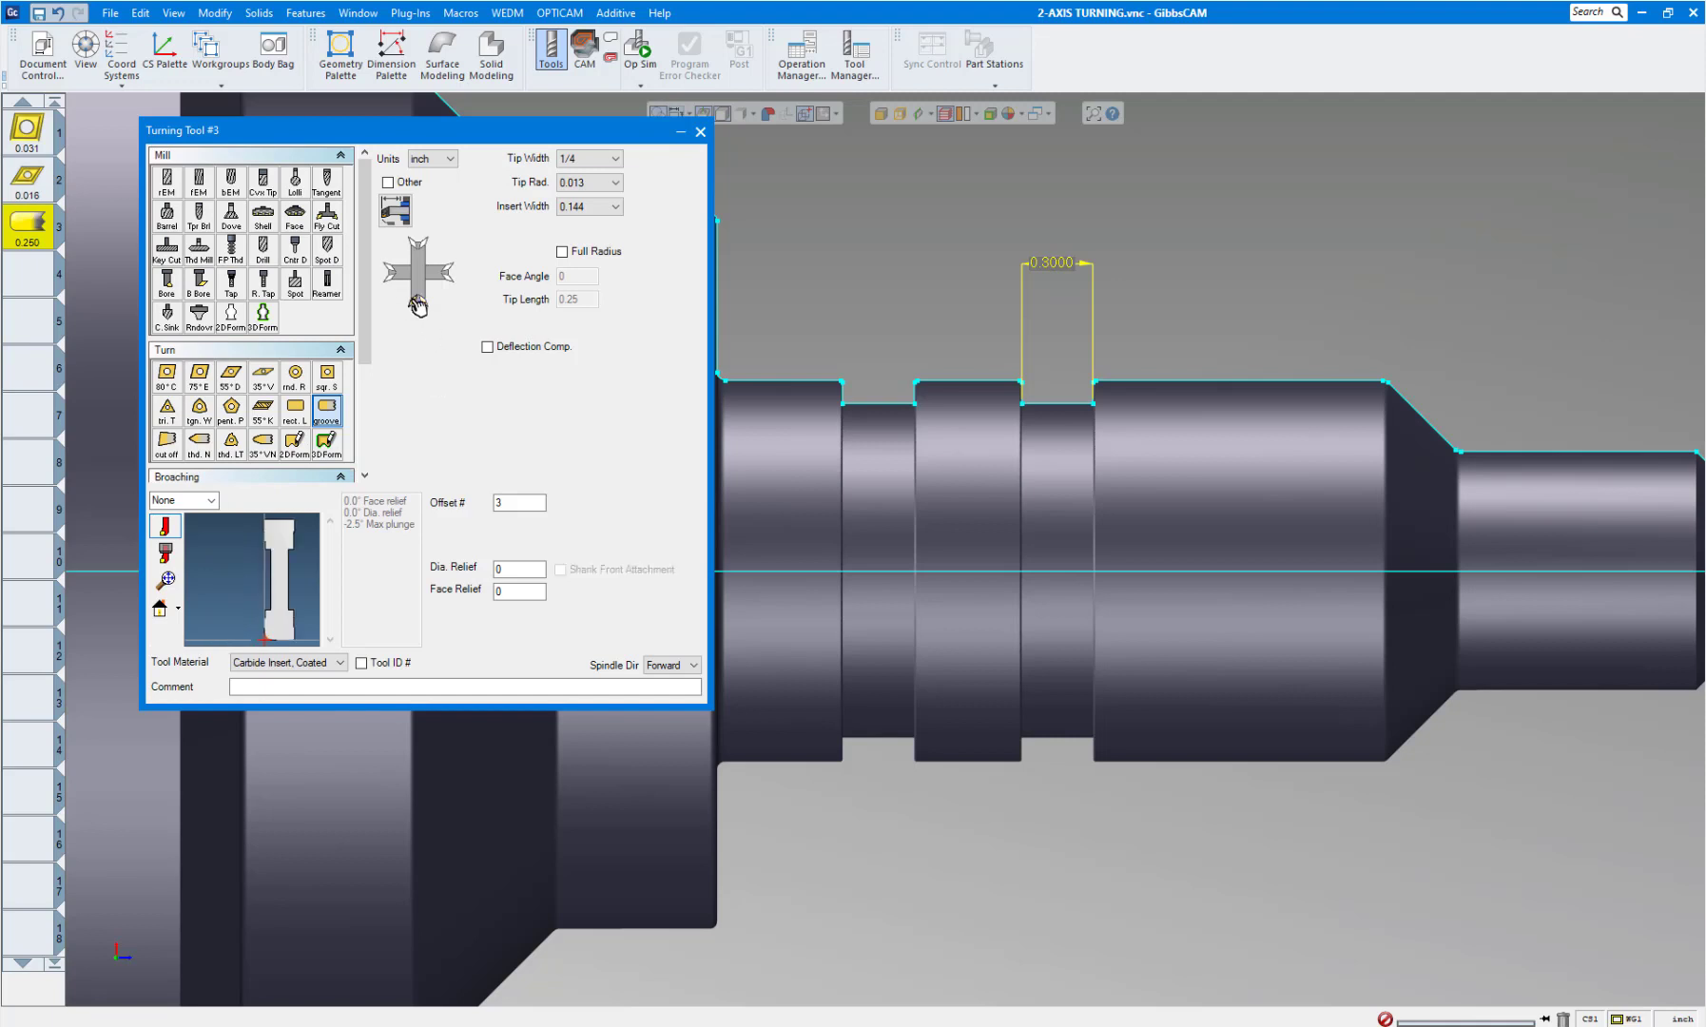
click(253, 687)
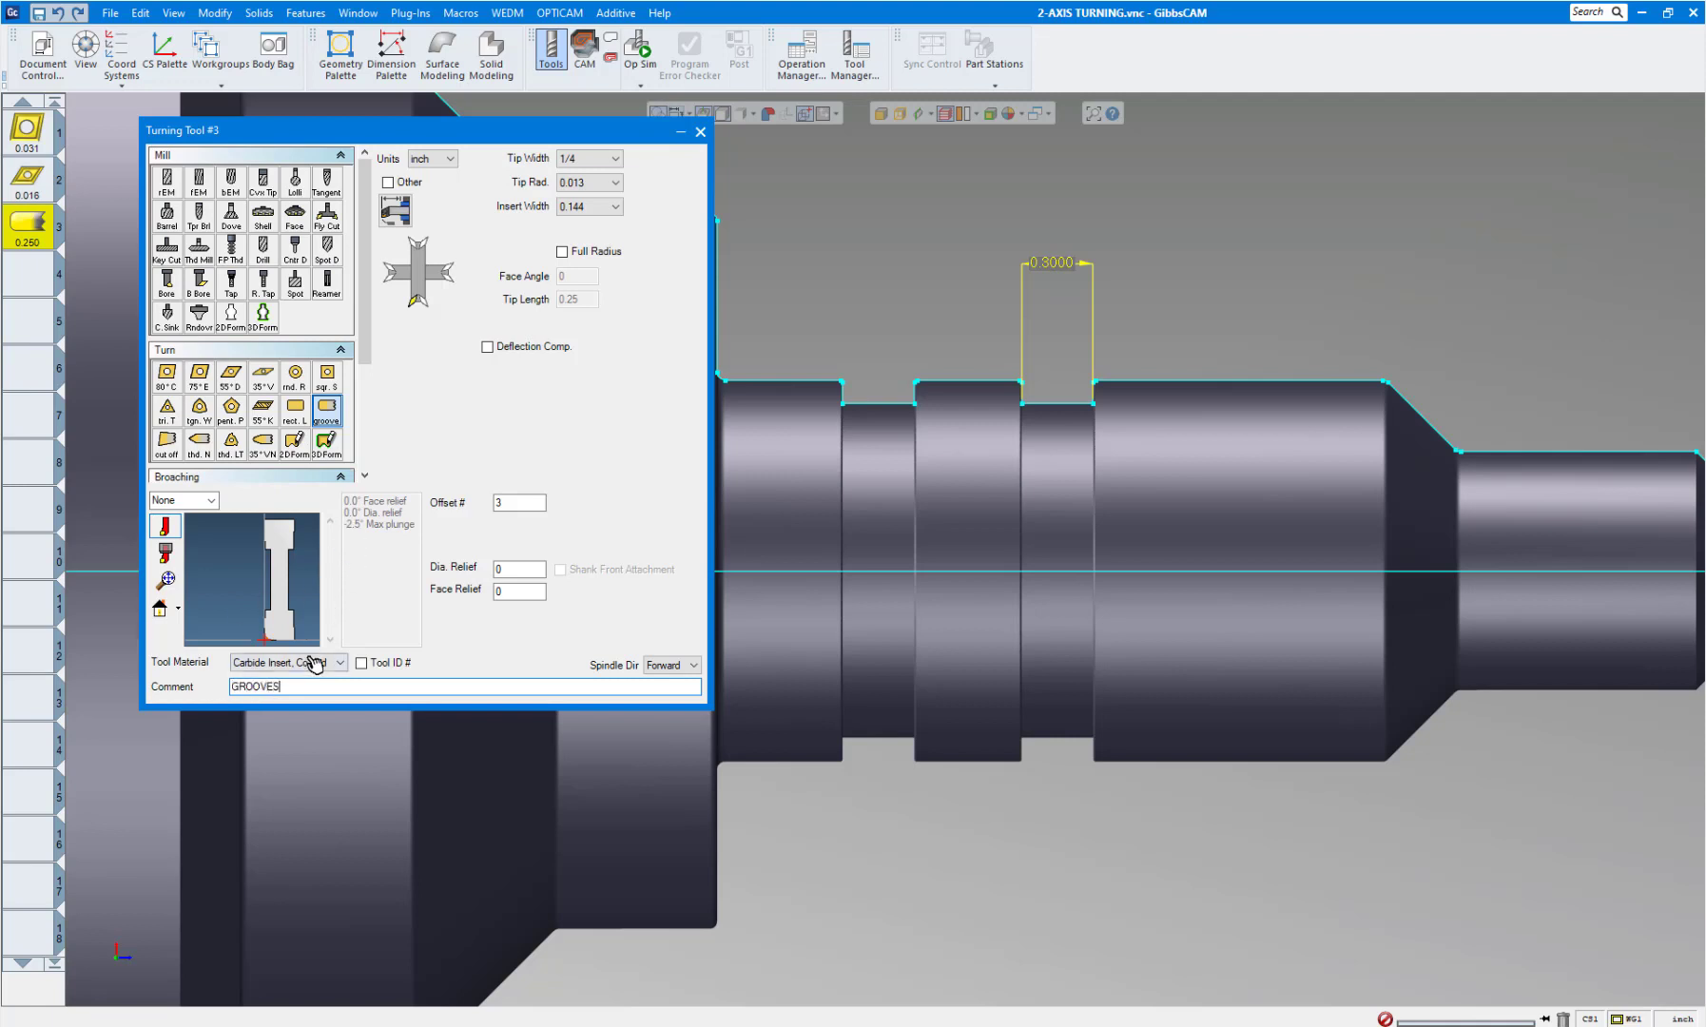
click(700, 132)
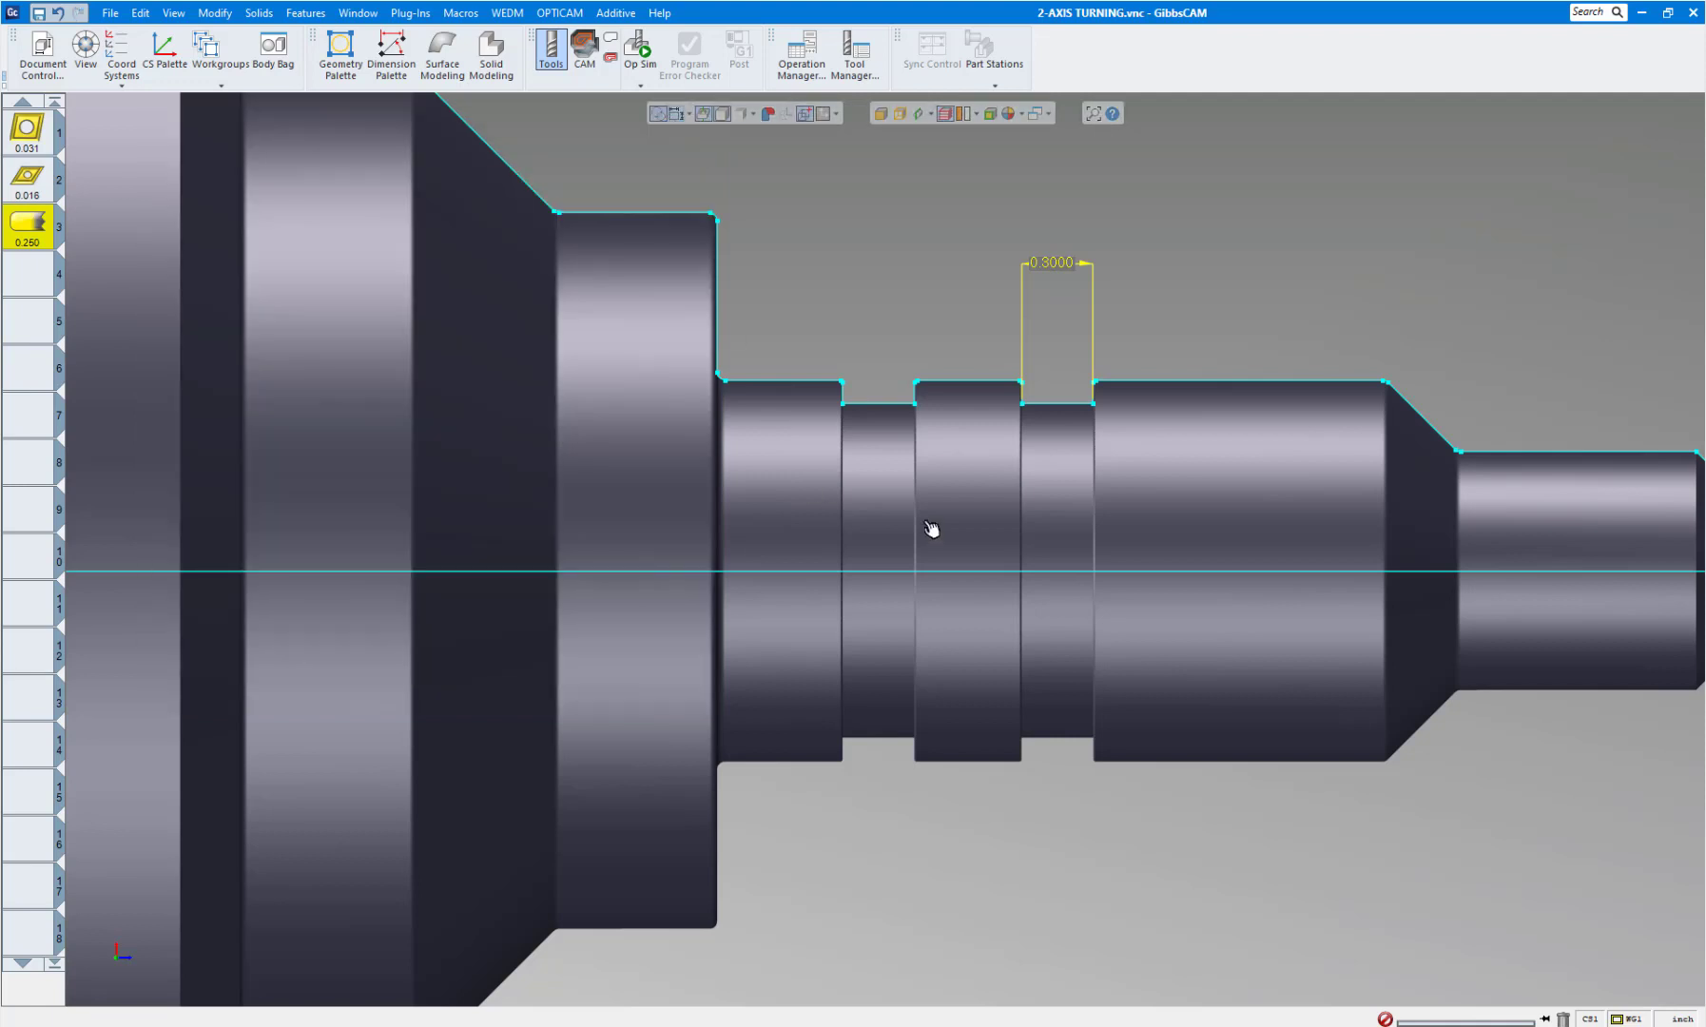
Create a Rough turning process in process slot 1 using tool 1, the bulk roughing insert.
scroll(927, 526, down, 5)
middle_drag(1035, 594, 825, 544)
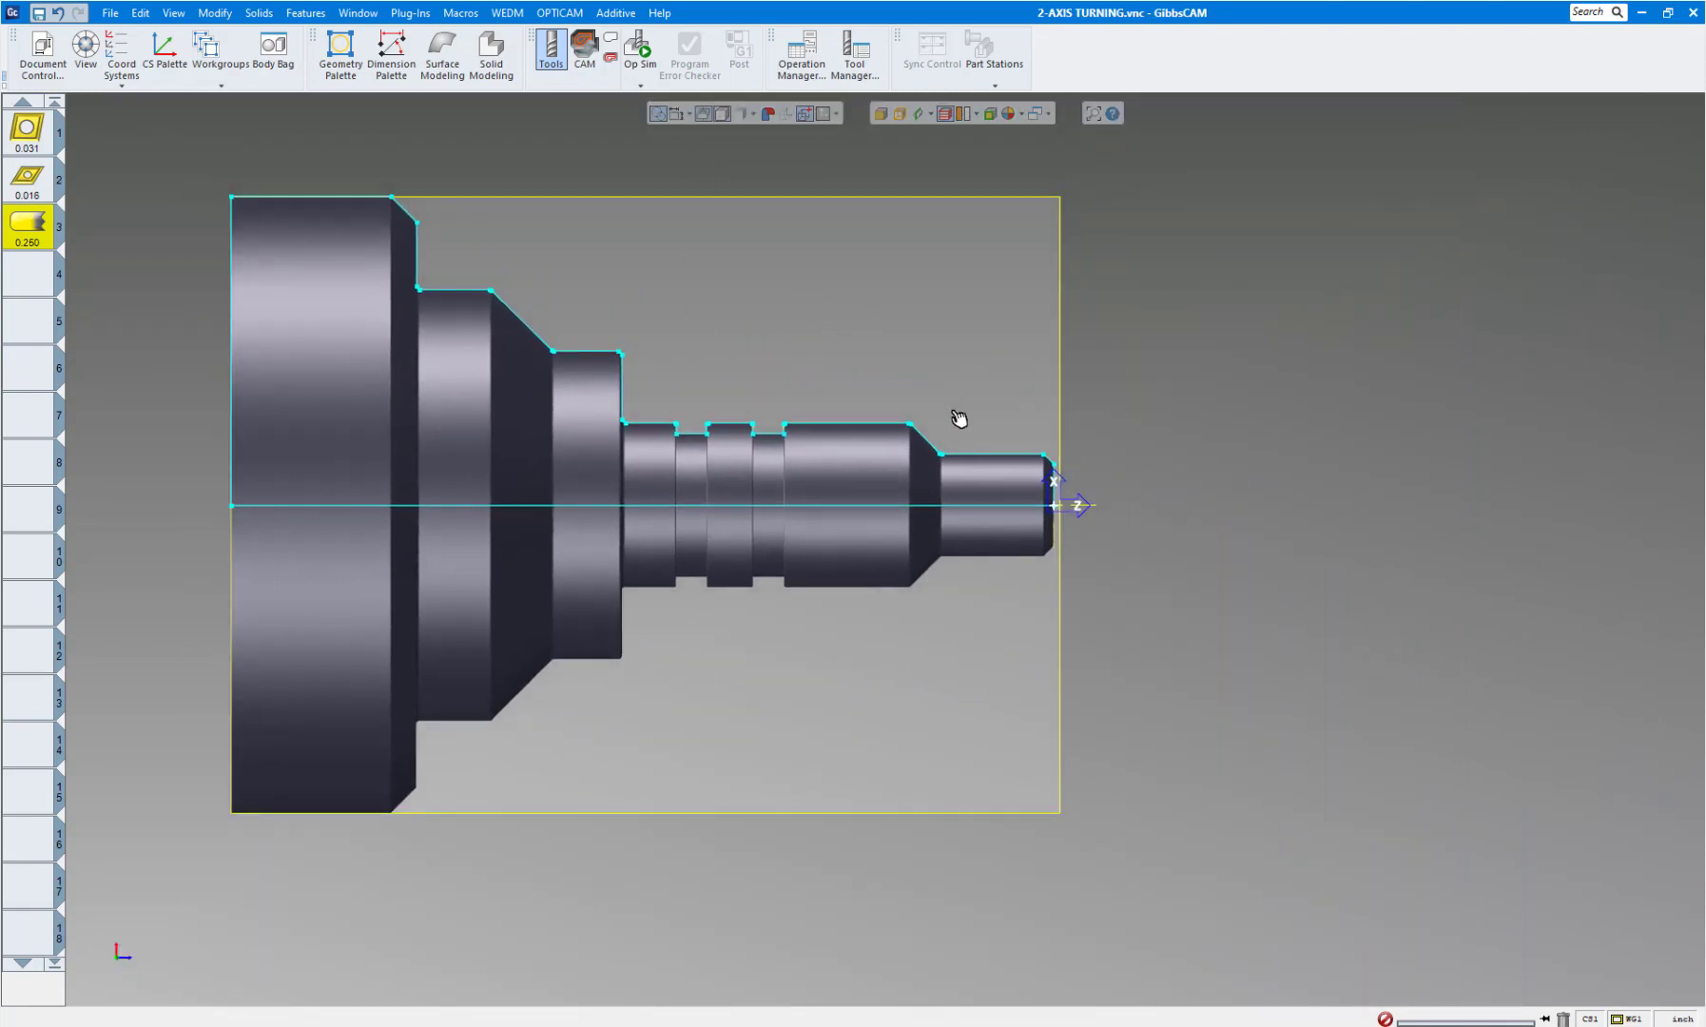
click(585, 55)
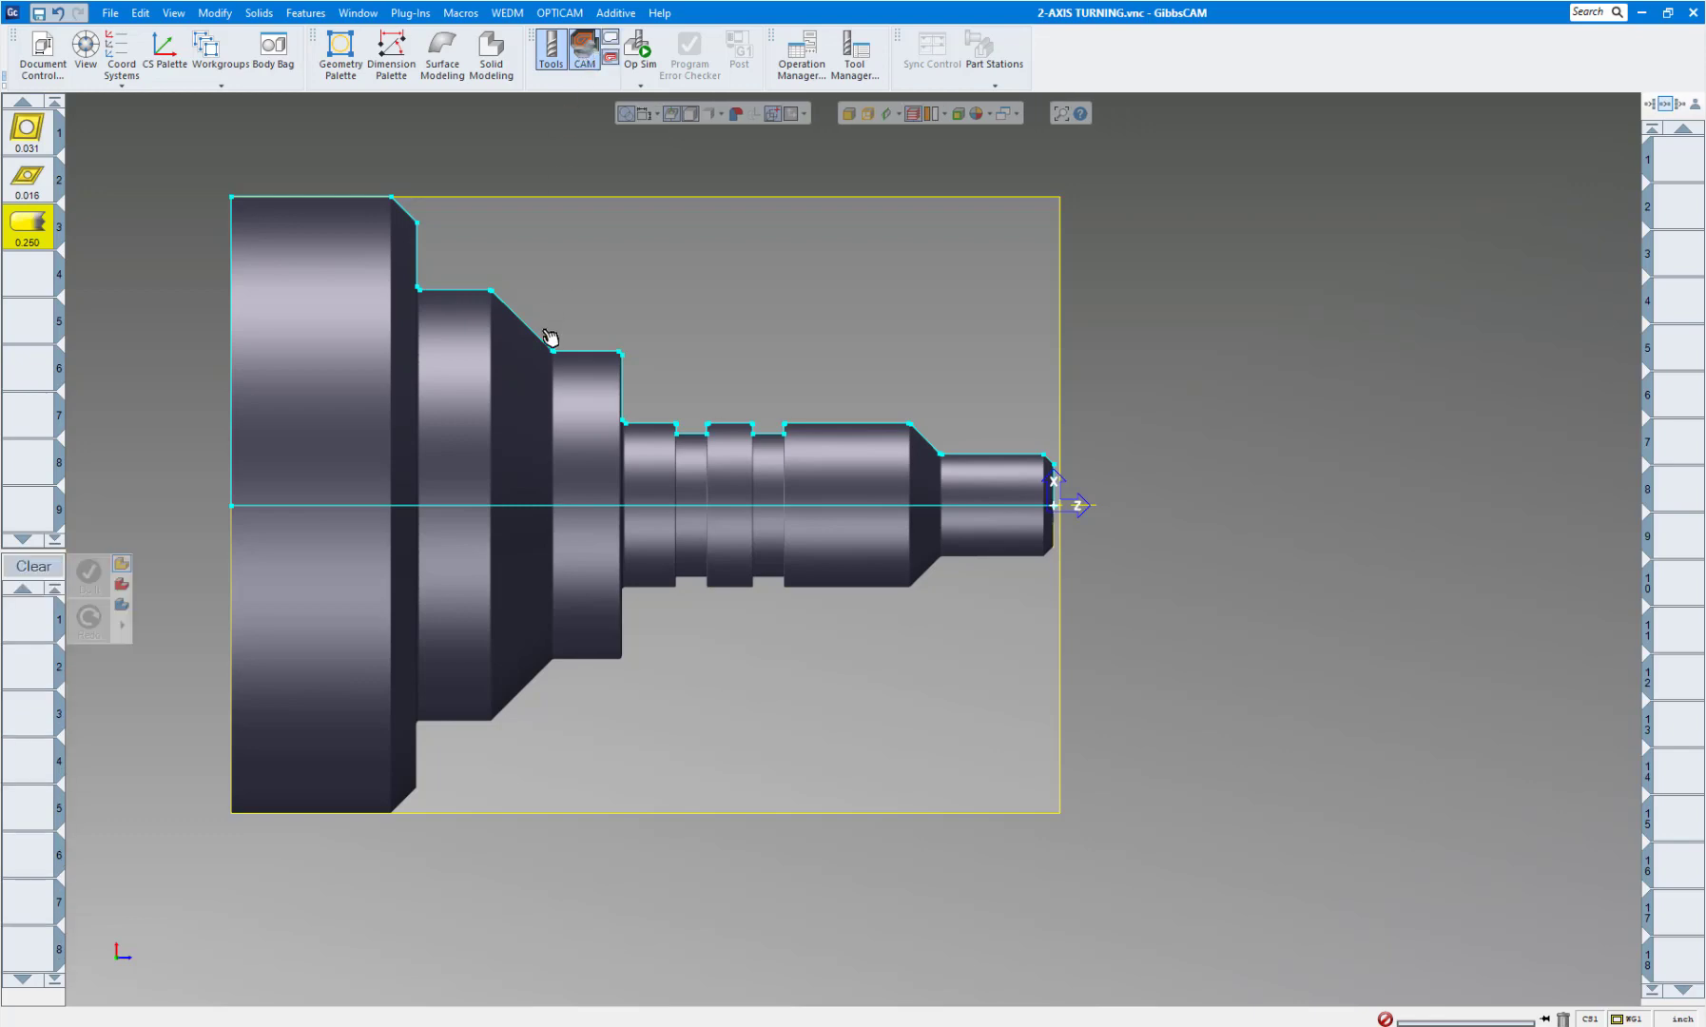
double_click(38, 628)
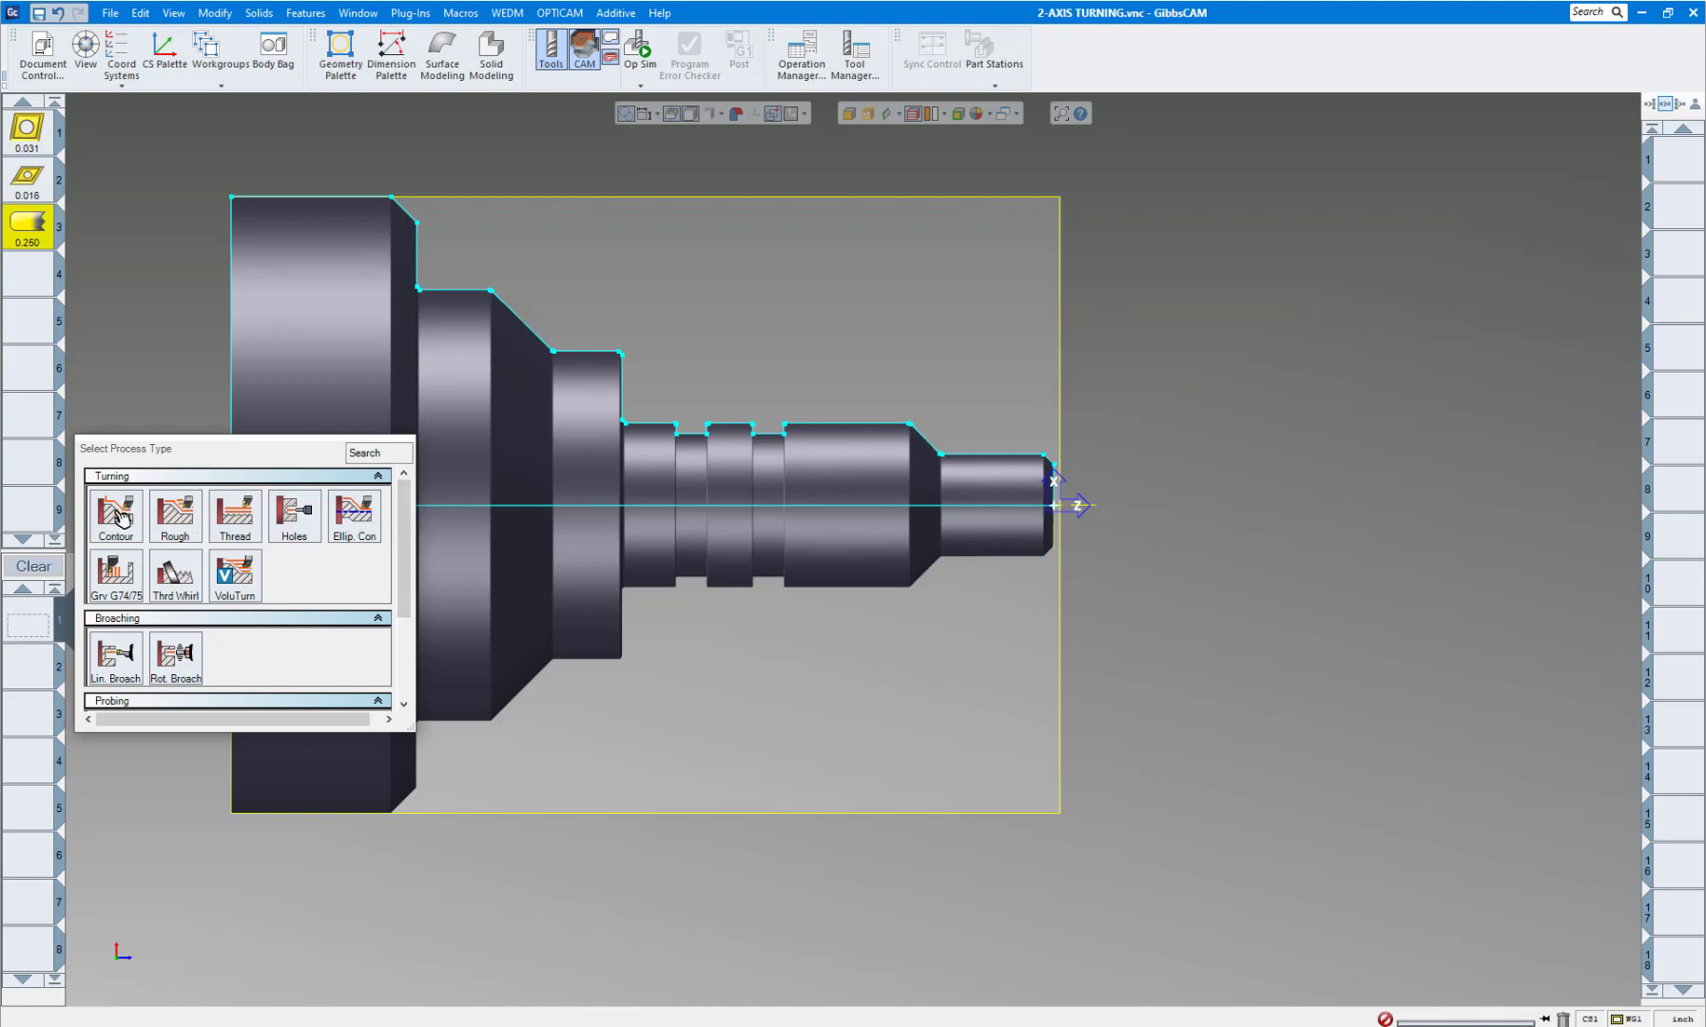
click(175, 530)
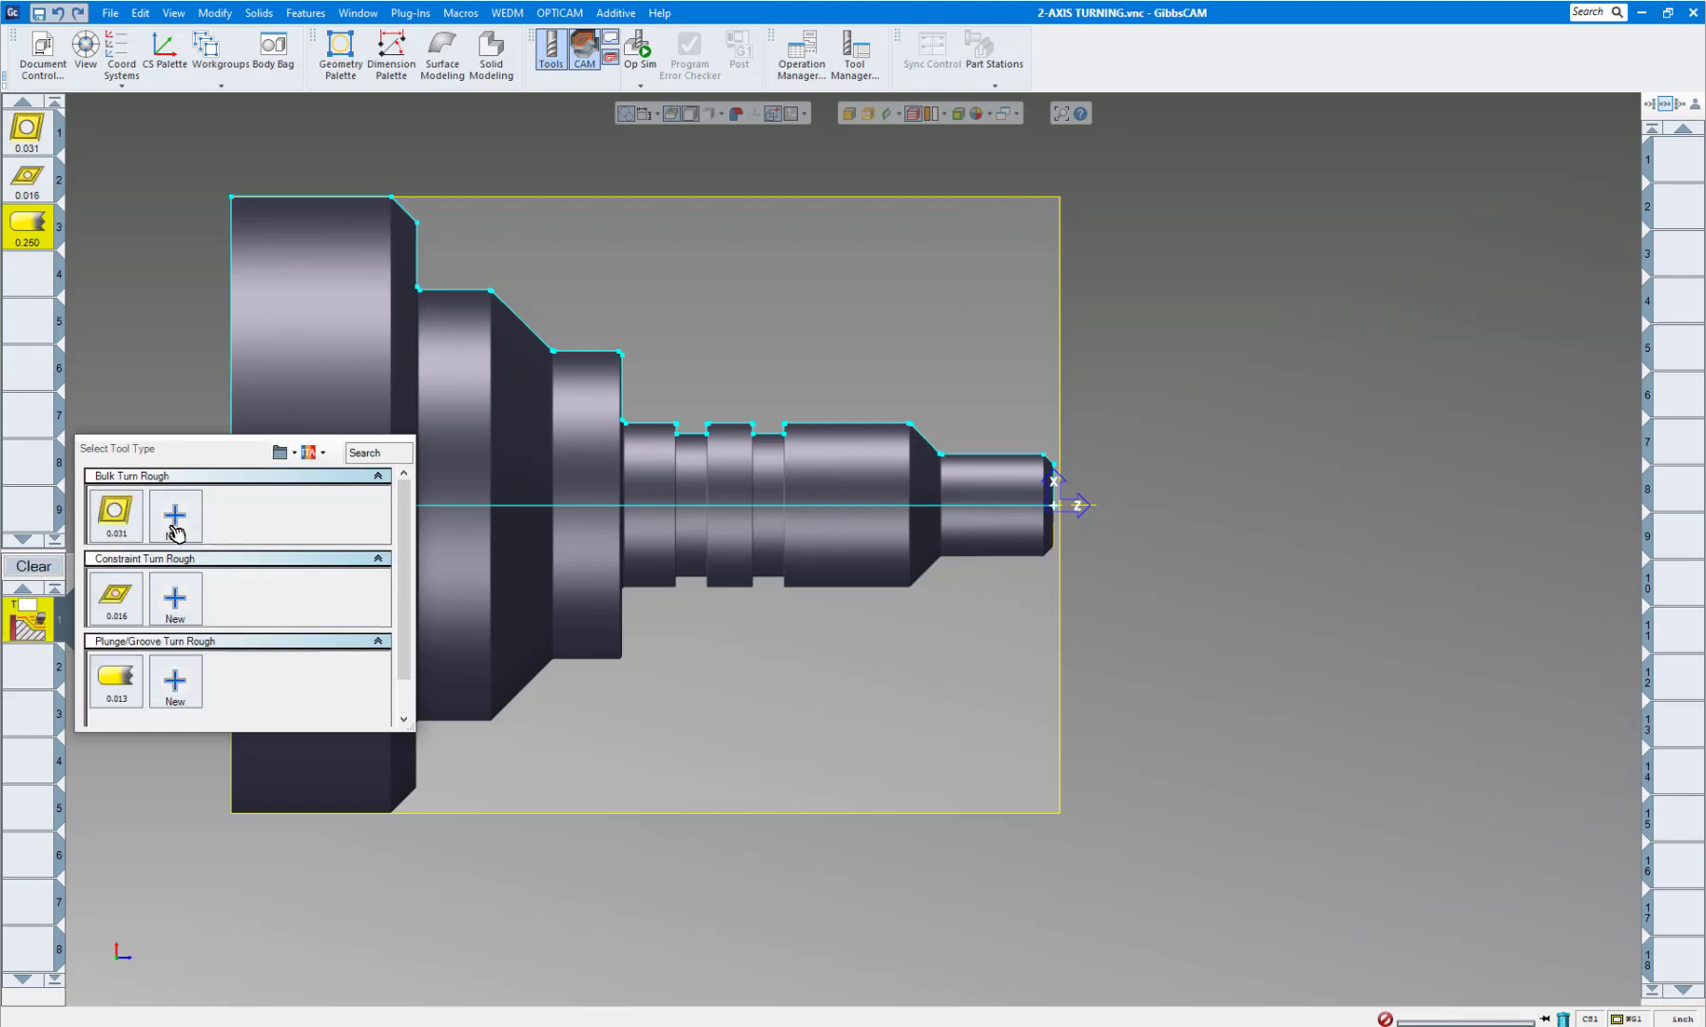
click(114, 521)
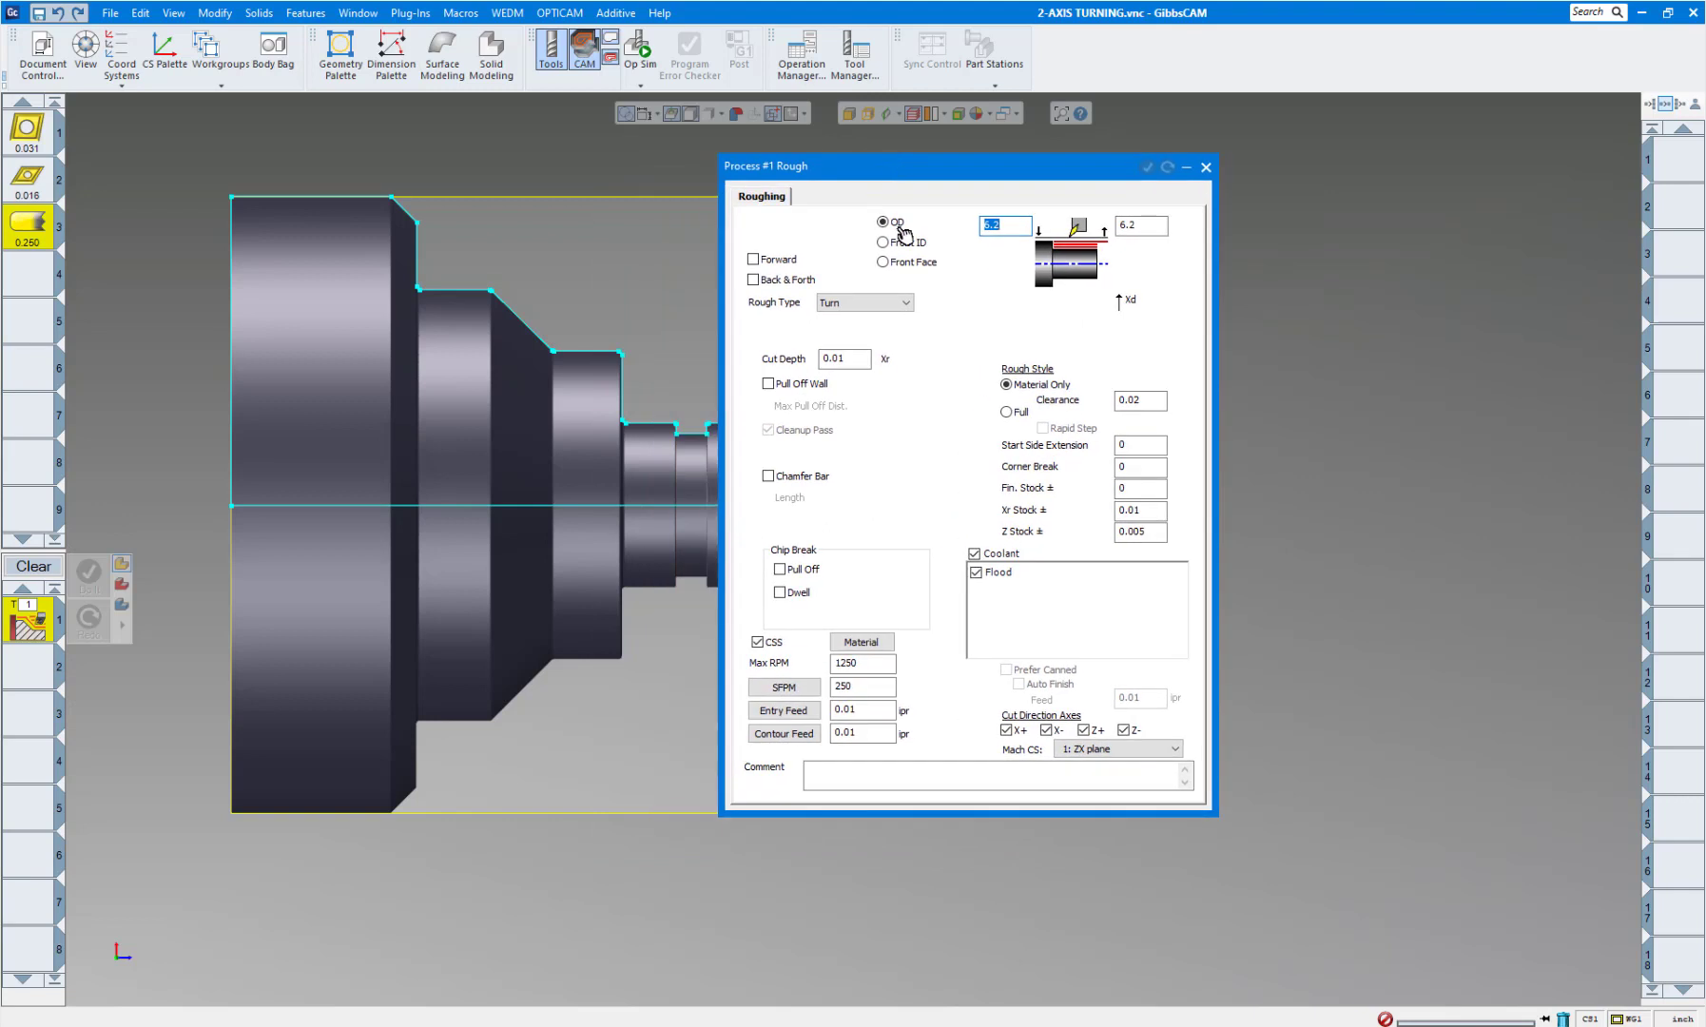
Set the roughing process to Front Face with a cut depth of 0.03 and the Full rough style.
click(915, 263)
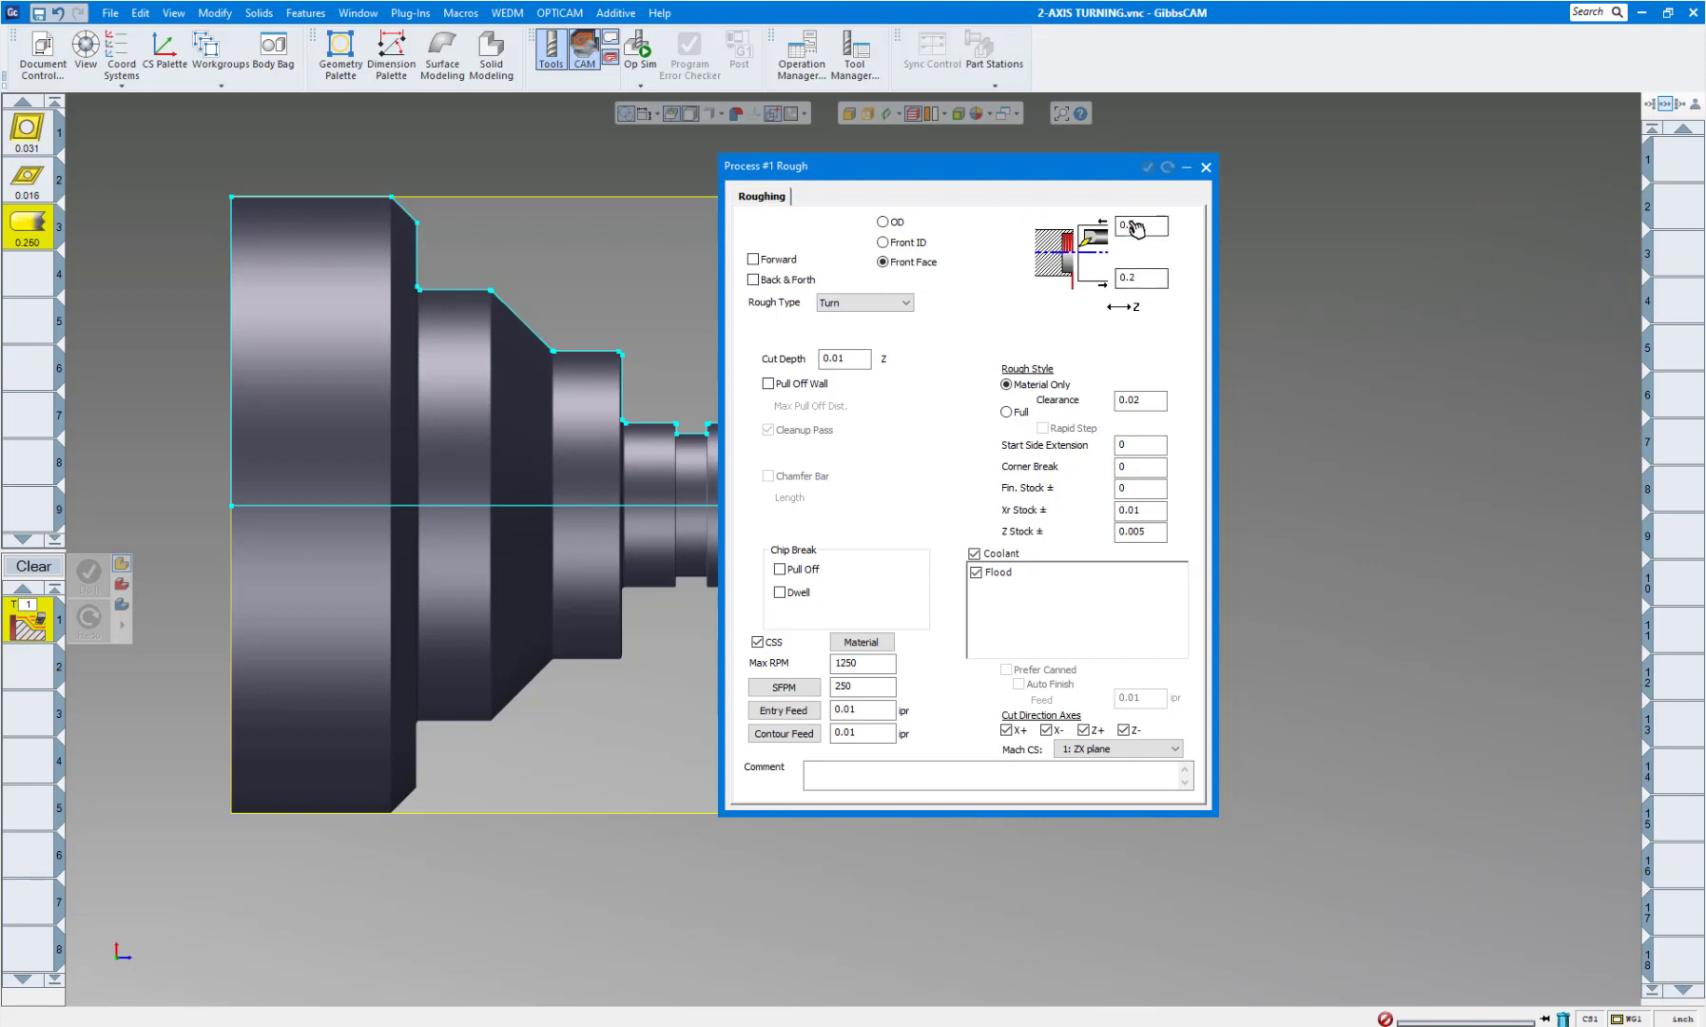
double_click(860, 359)
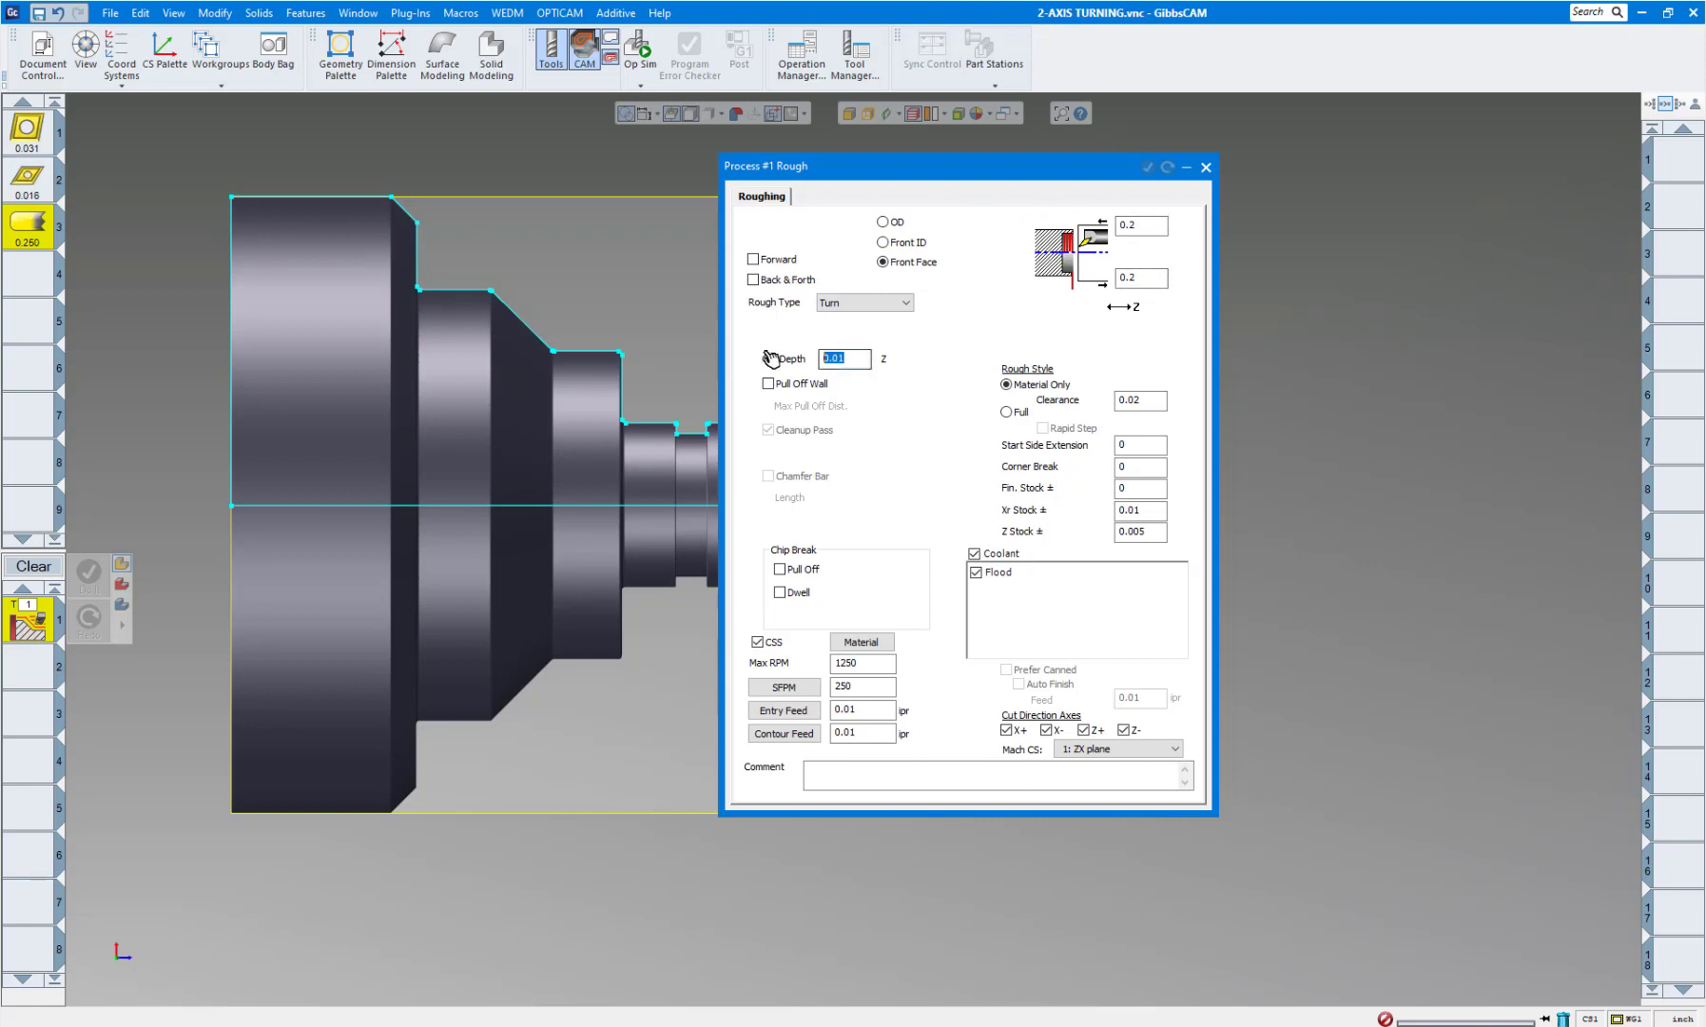
drag(1000, 178, 1303, 164)
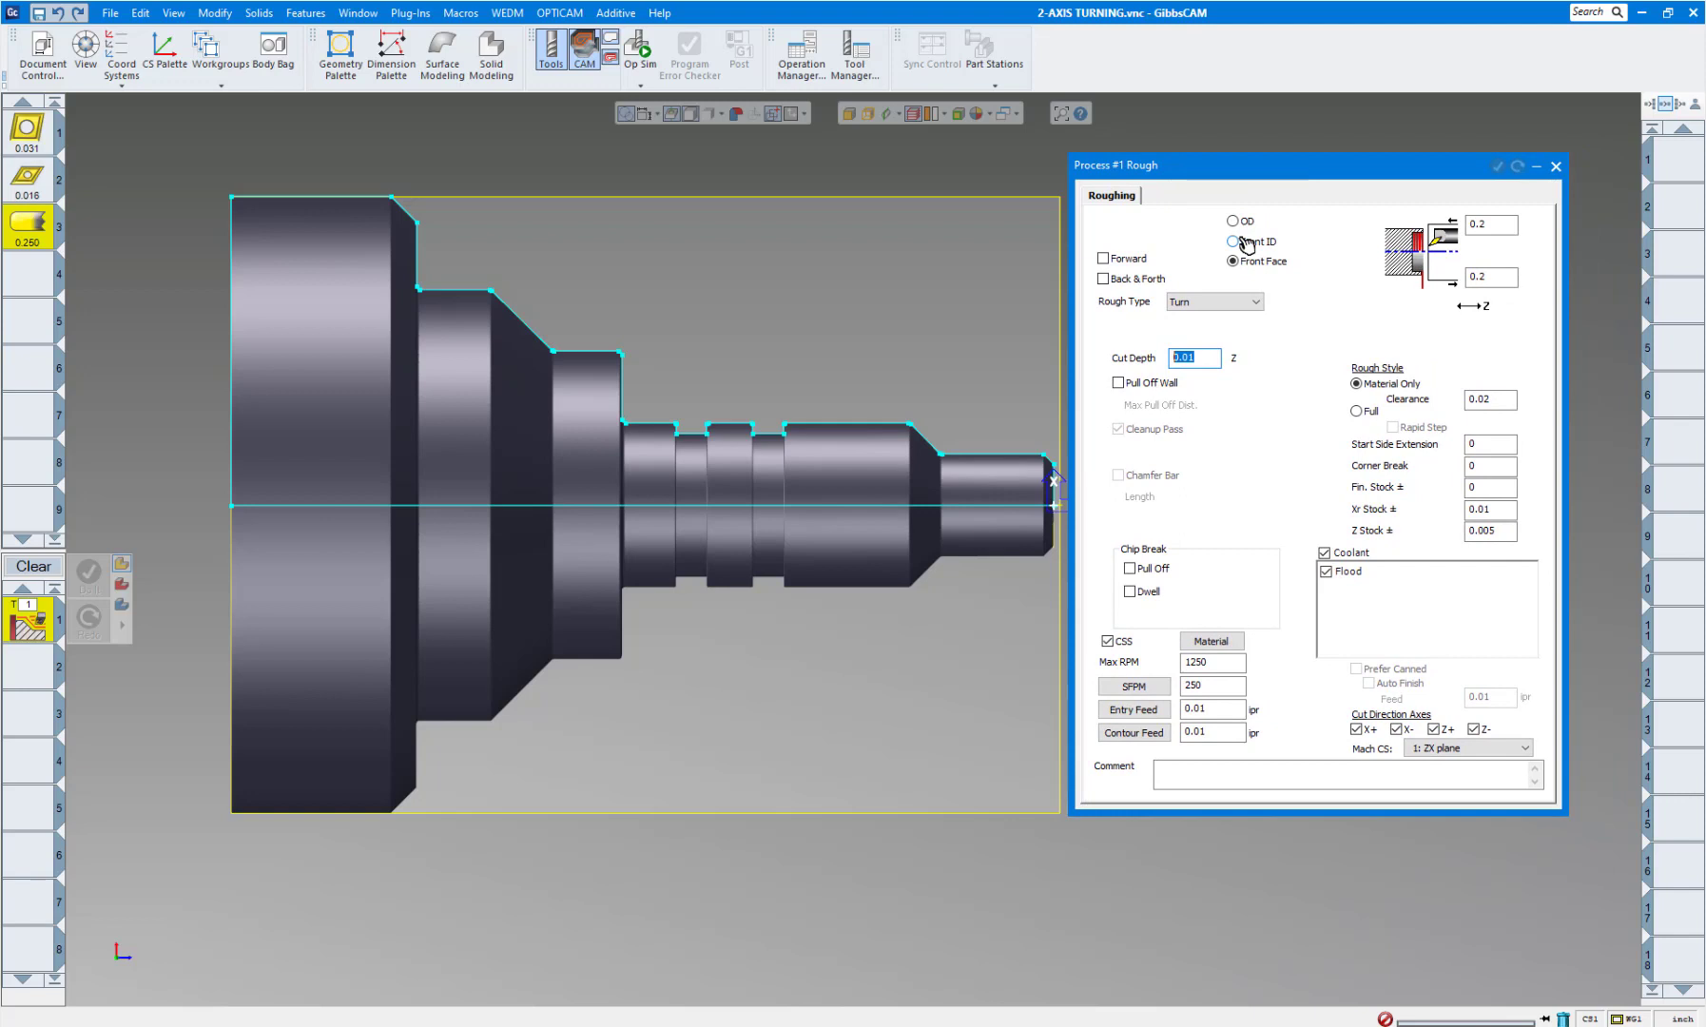
text(.0)
click(1357, 412)
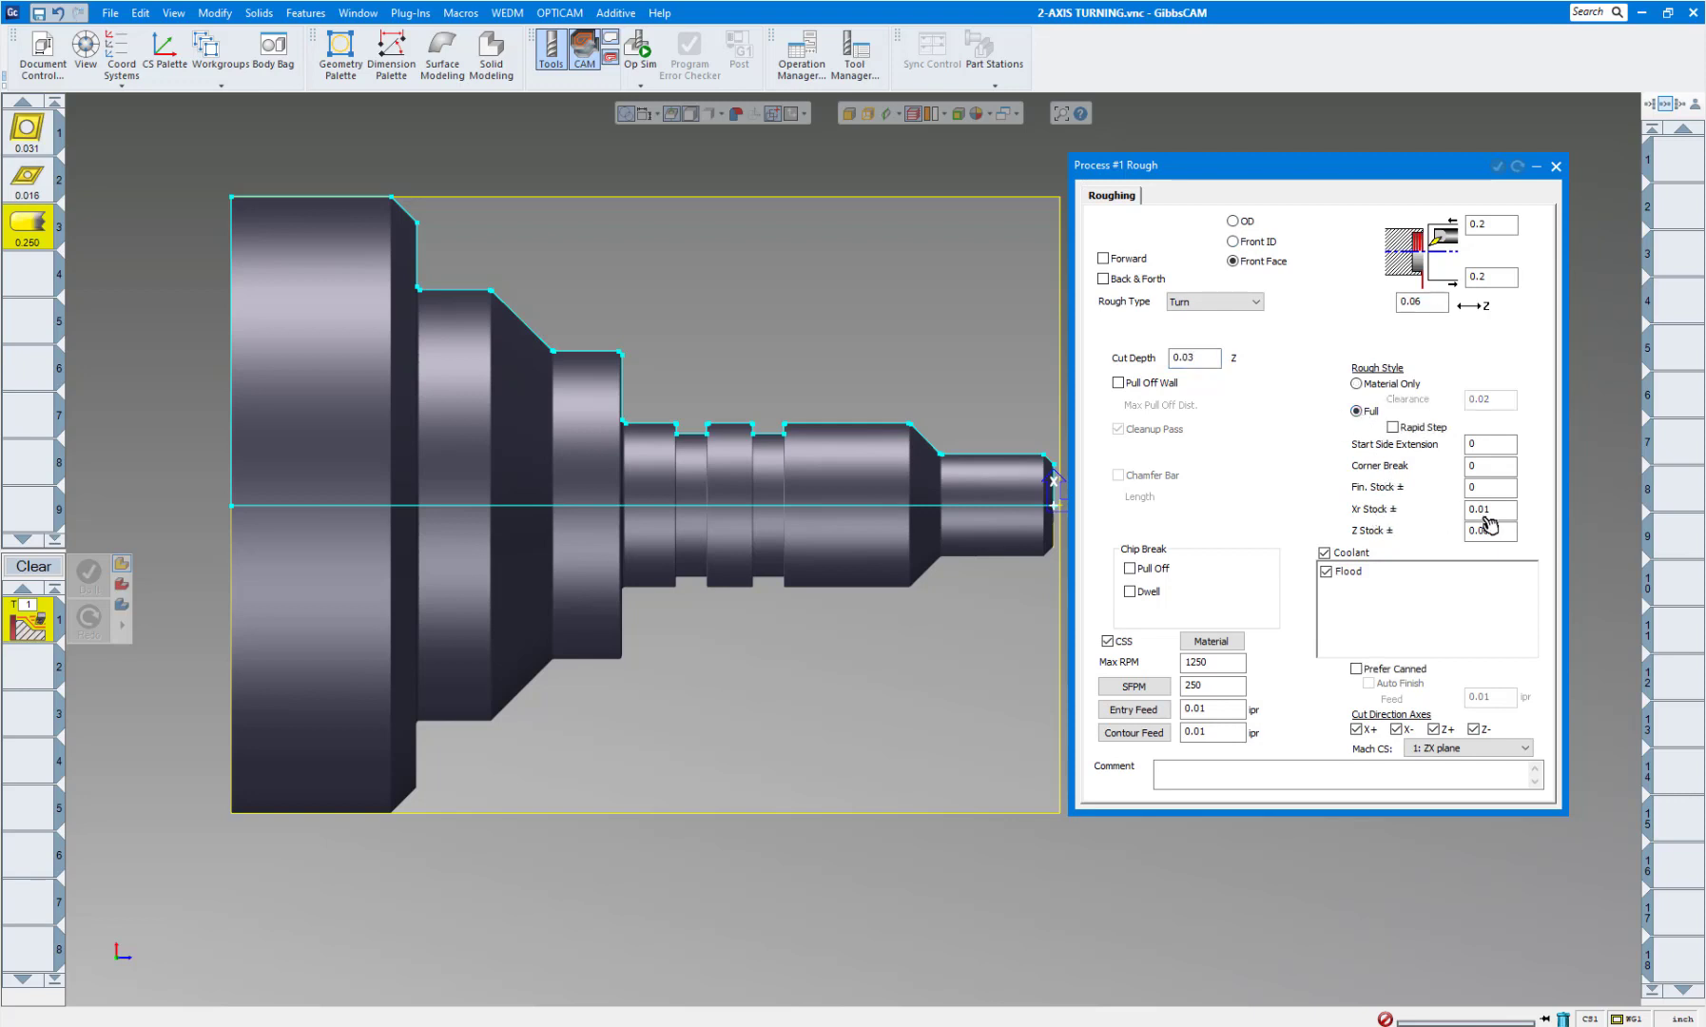
Set the face roughing process's Xr stock to 0 and Z stock to 0.003.
drag(1507, 509, 1437, 500)
text(0)
key(Tab)
text(.00)
Set the face roughing process to max RPM 2000, SFPM 500, and entry and contour feeds of 0.012 ipr.
double_click(1206, 663)
text(20)
key(Tab)
text(500)
key(Tab)
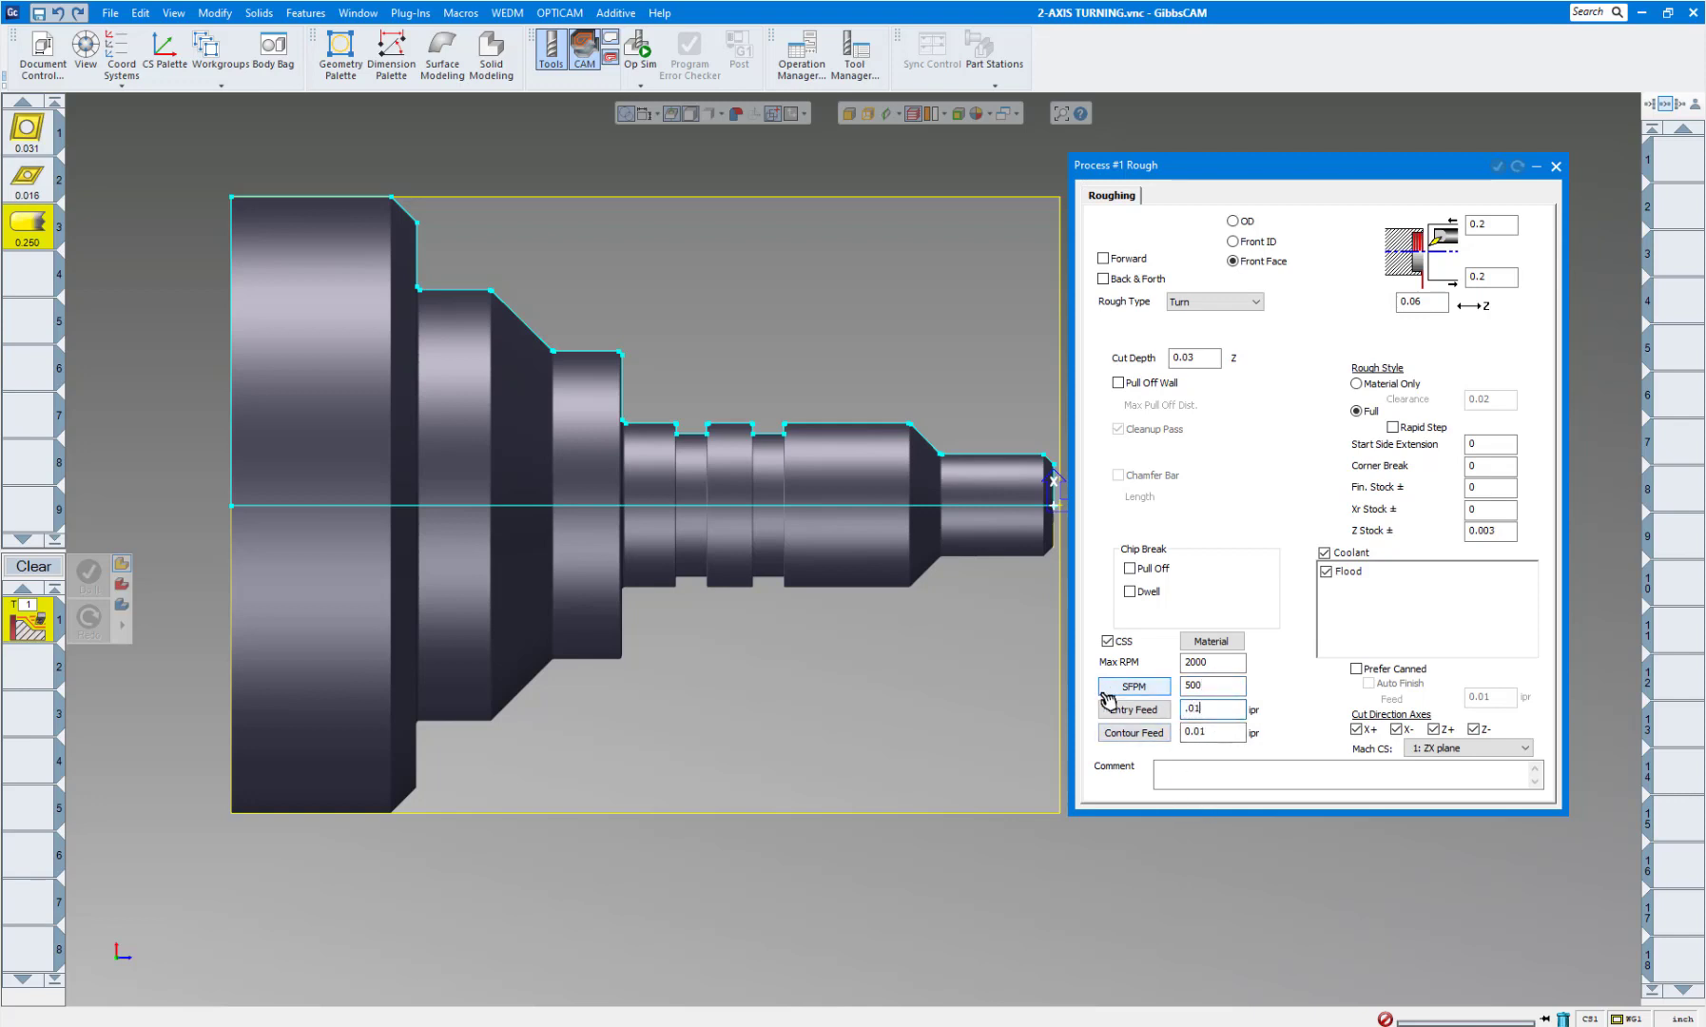
key(Tab)
text(.)
Enable Prefer Canned for the face roughing process and close its settings.
click(1358, 671)
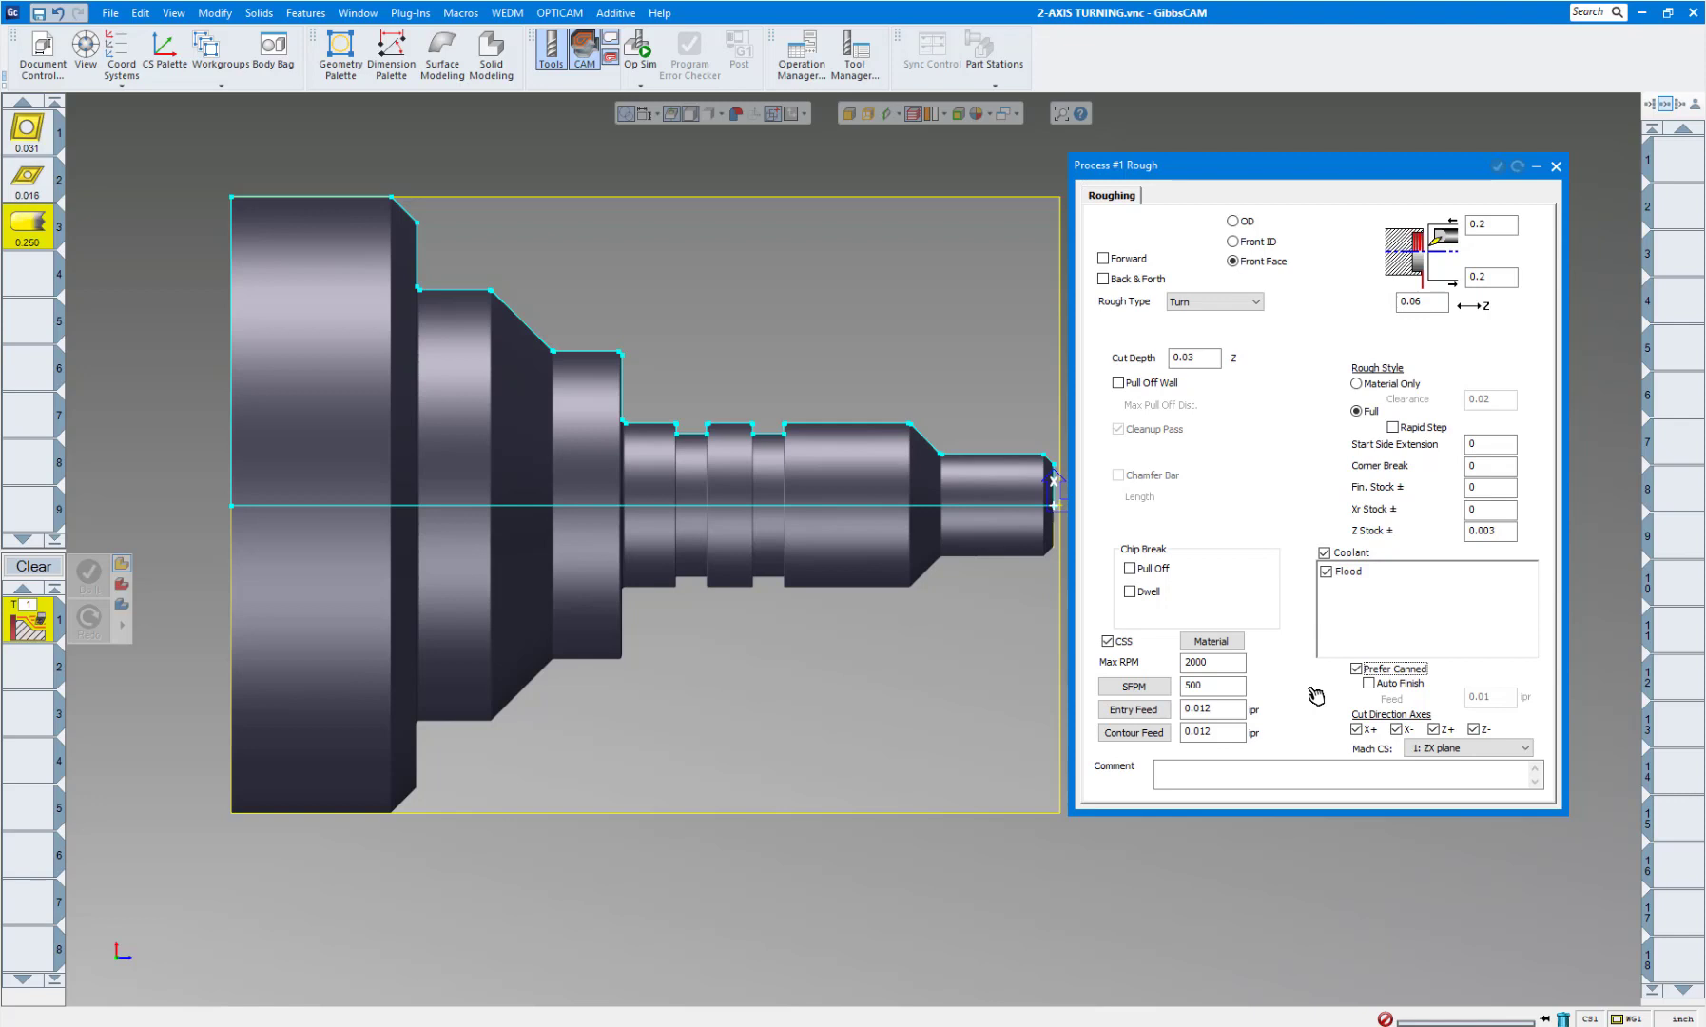
click(1556, 168)
scroll(1100, 487, up, 2)
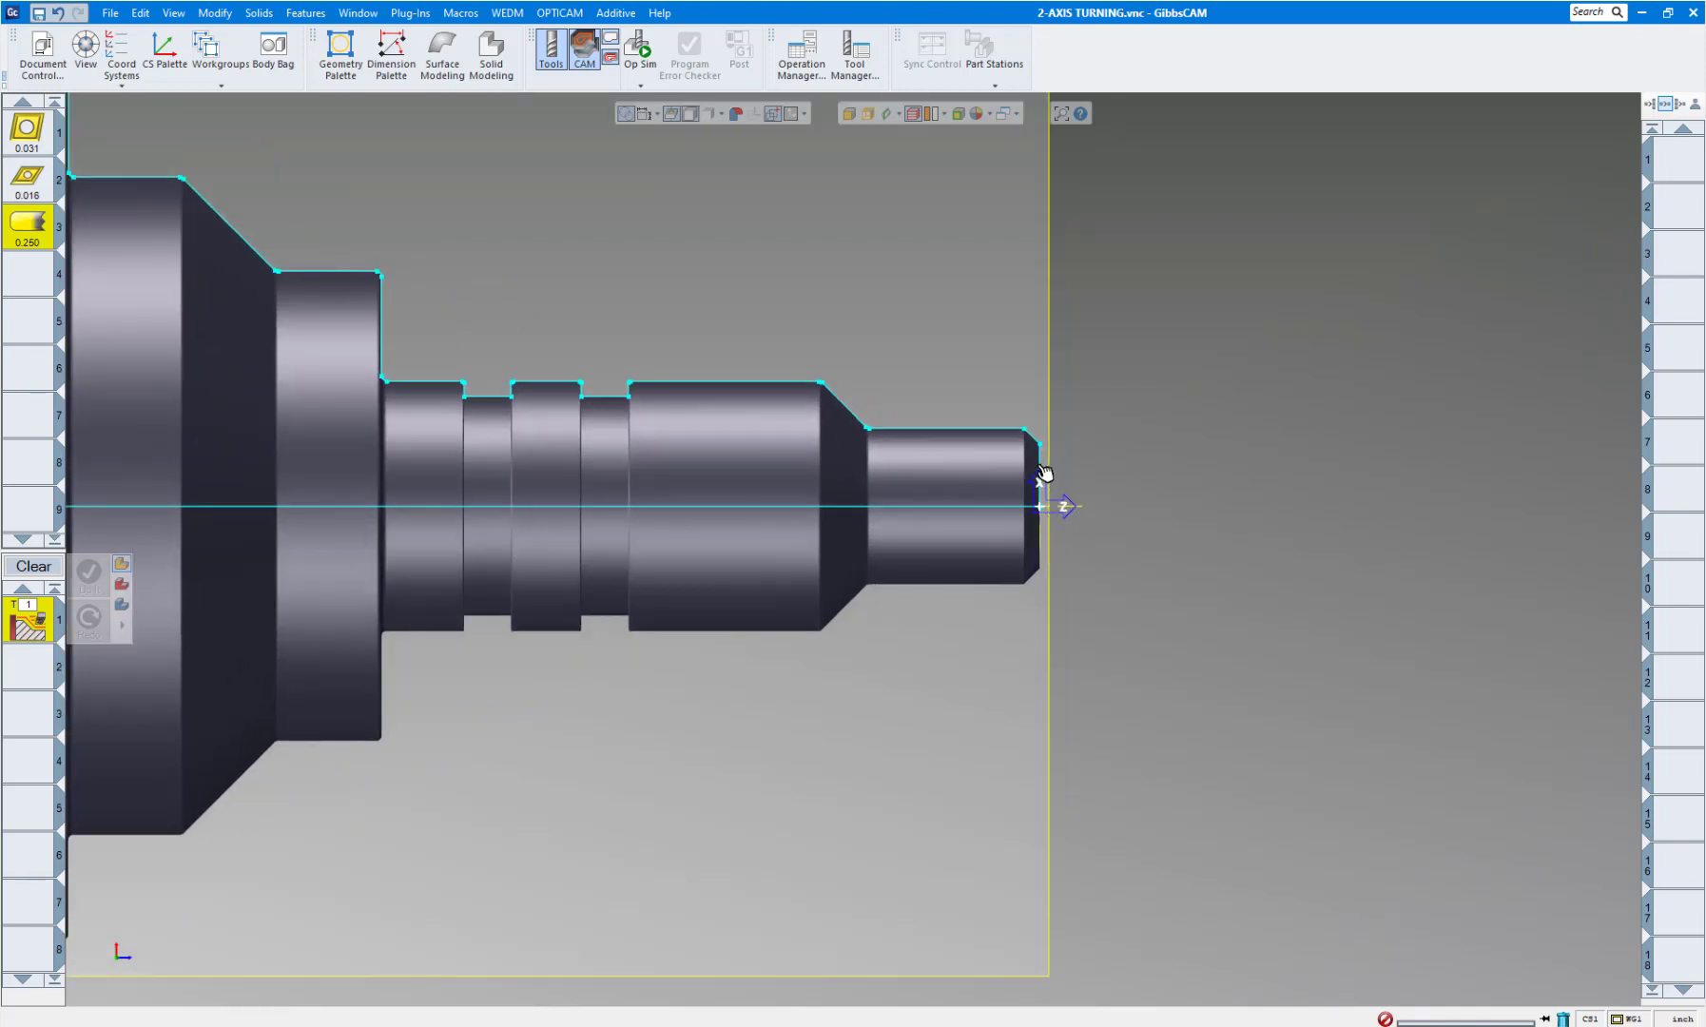
Create the face roughing operation on the front face line, cutting from above the stock diameter down to the centerline.
click(1042, 471)
scroll(1045, 473, down, 2)
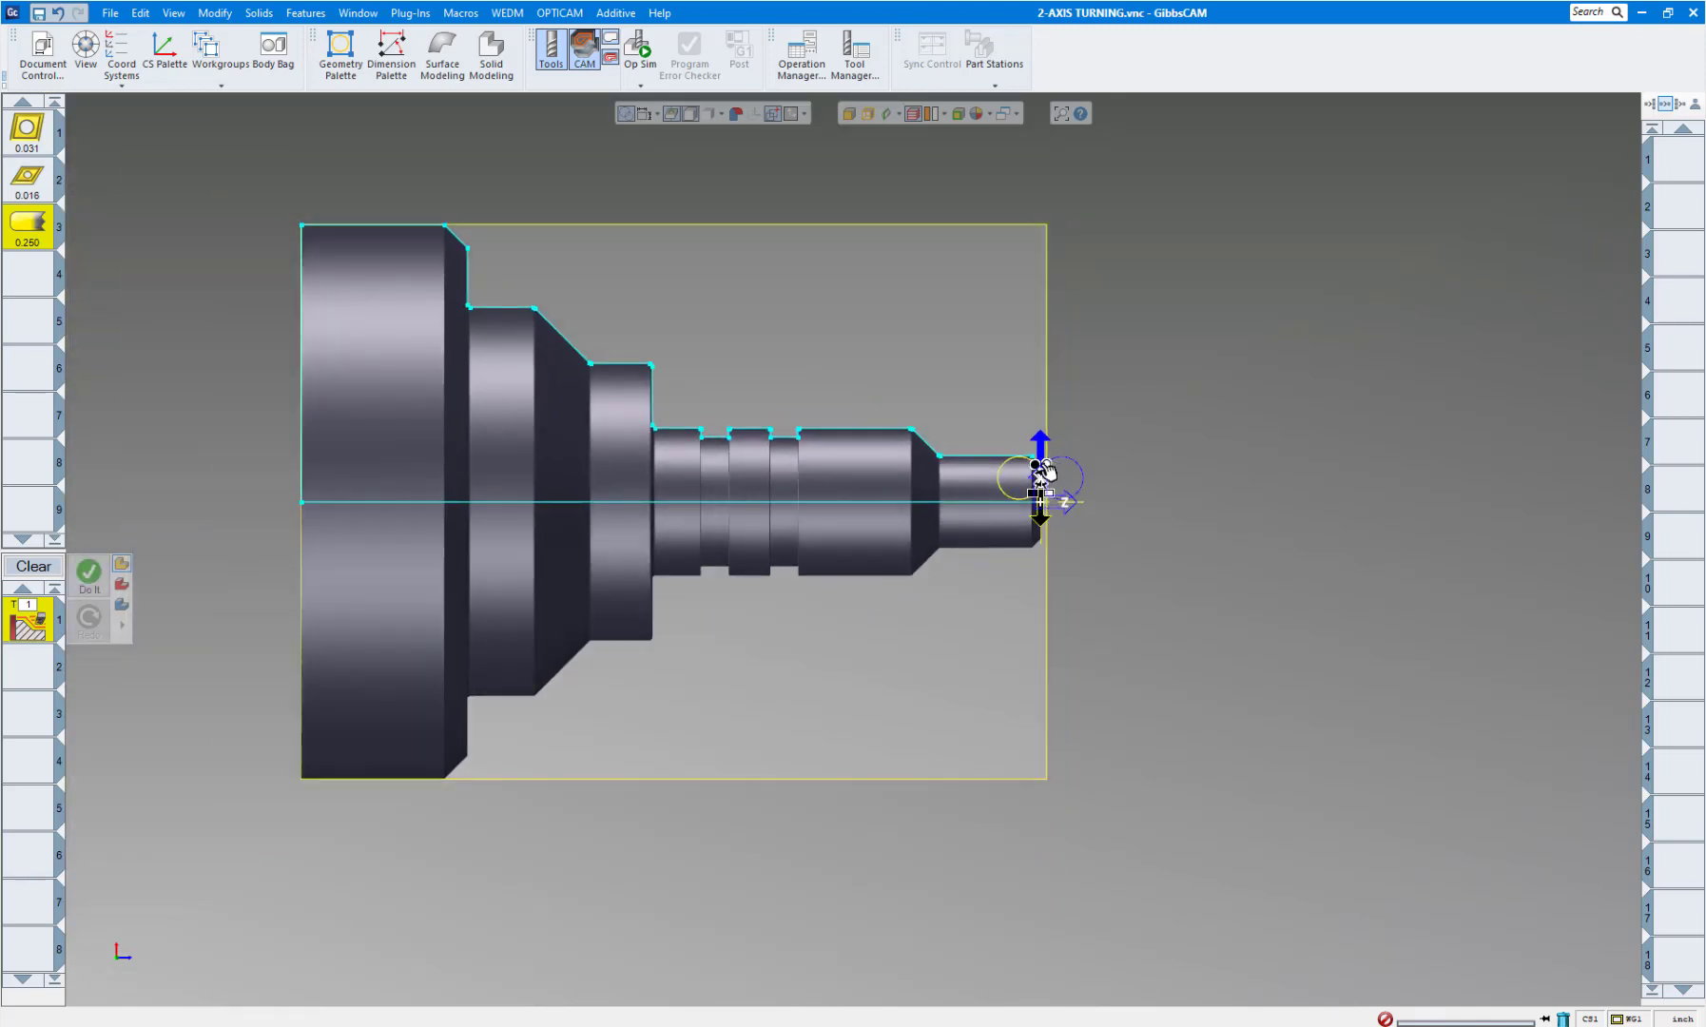
click(1044, 195)
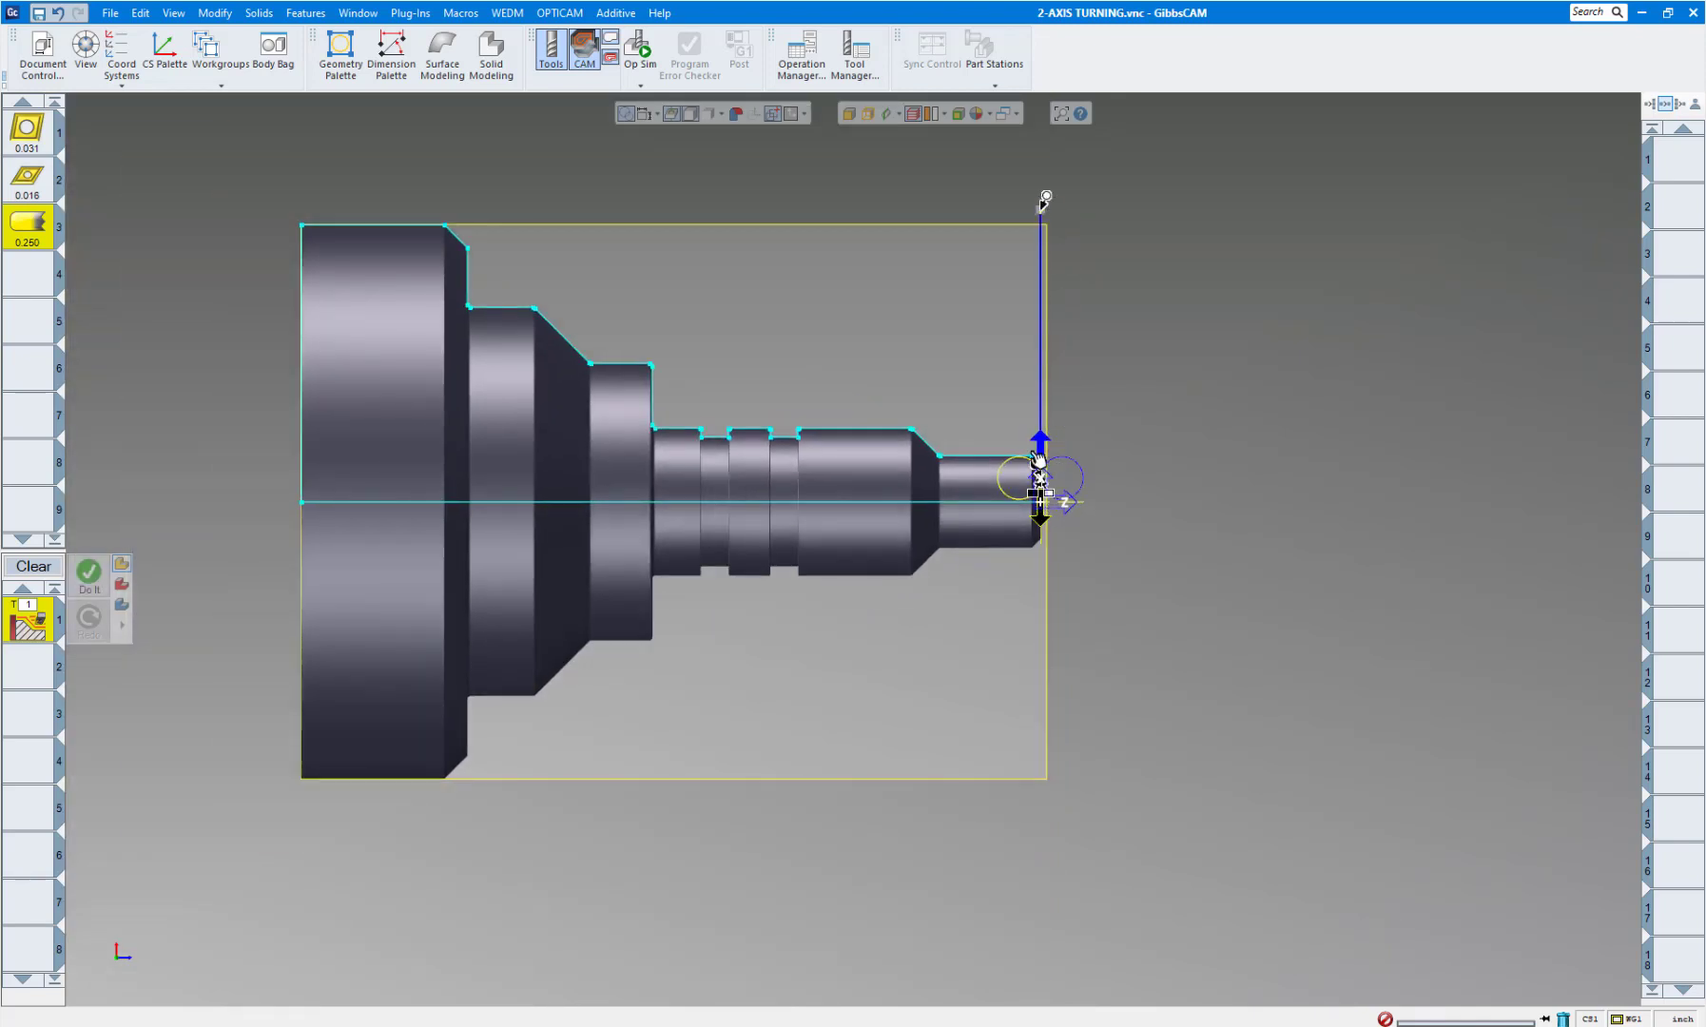
scroll(1046, 502, up, 4)
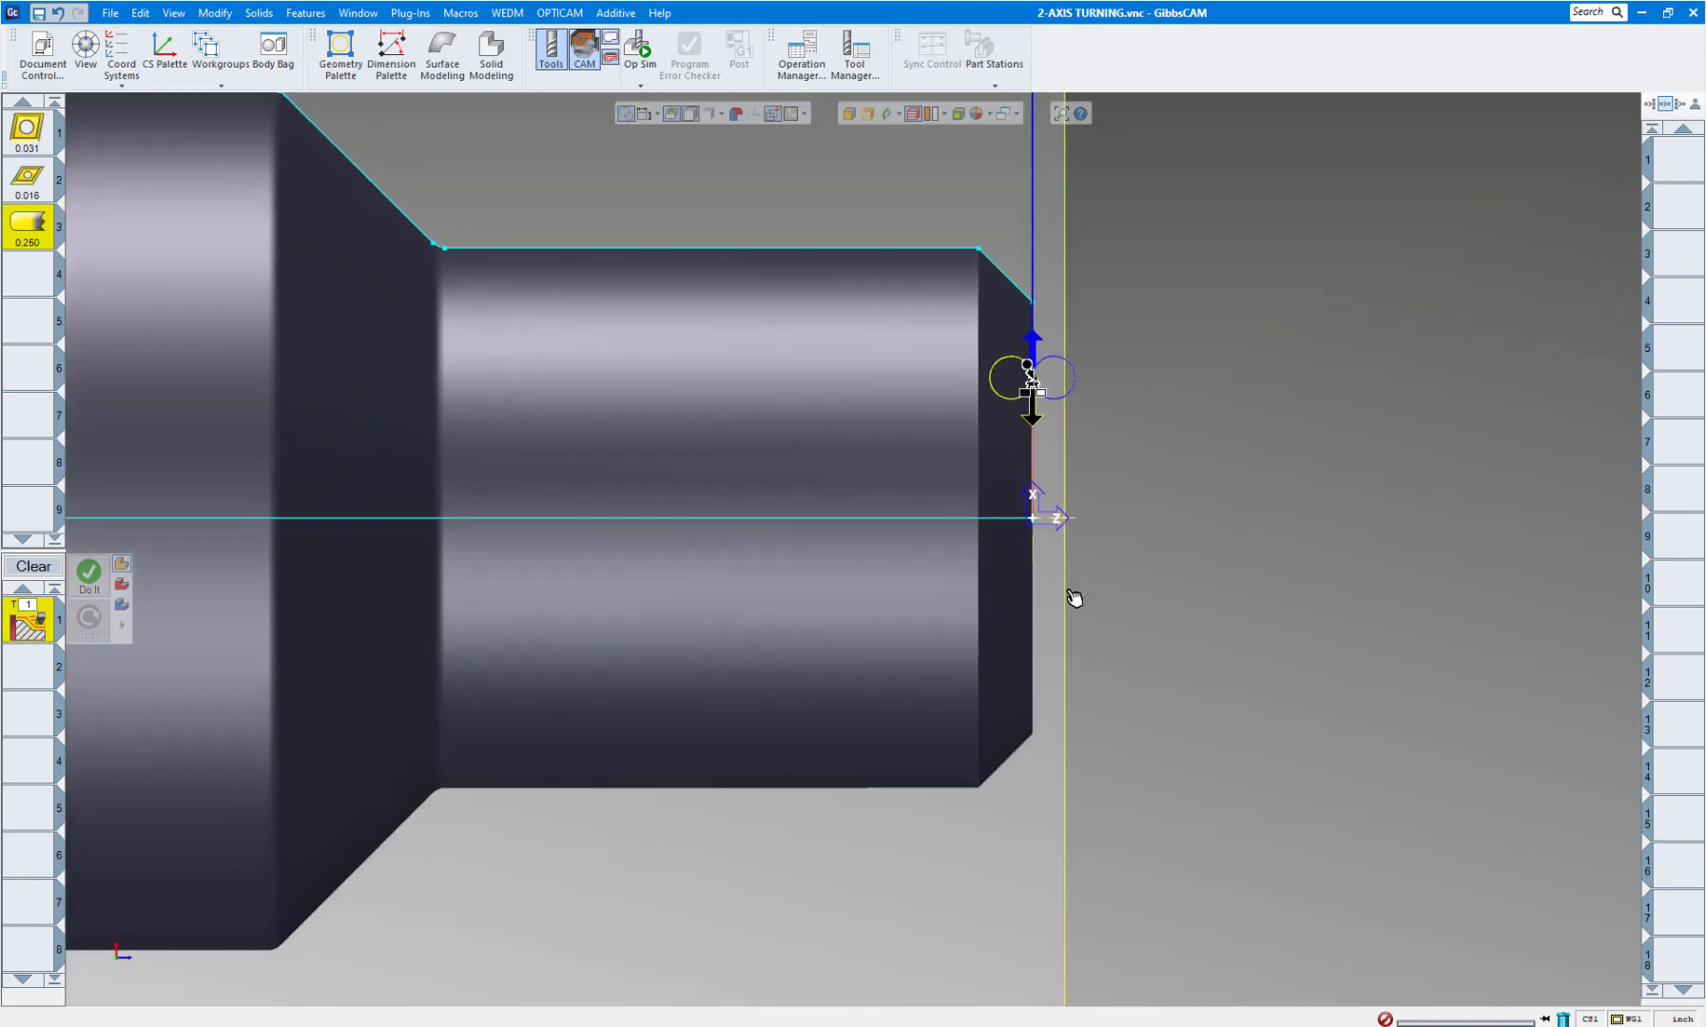
click(1034, 417)
click(1032, 514)
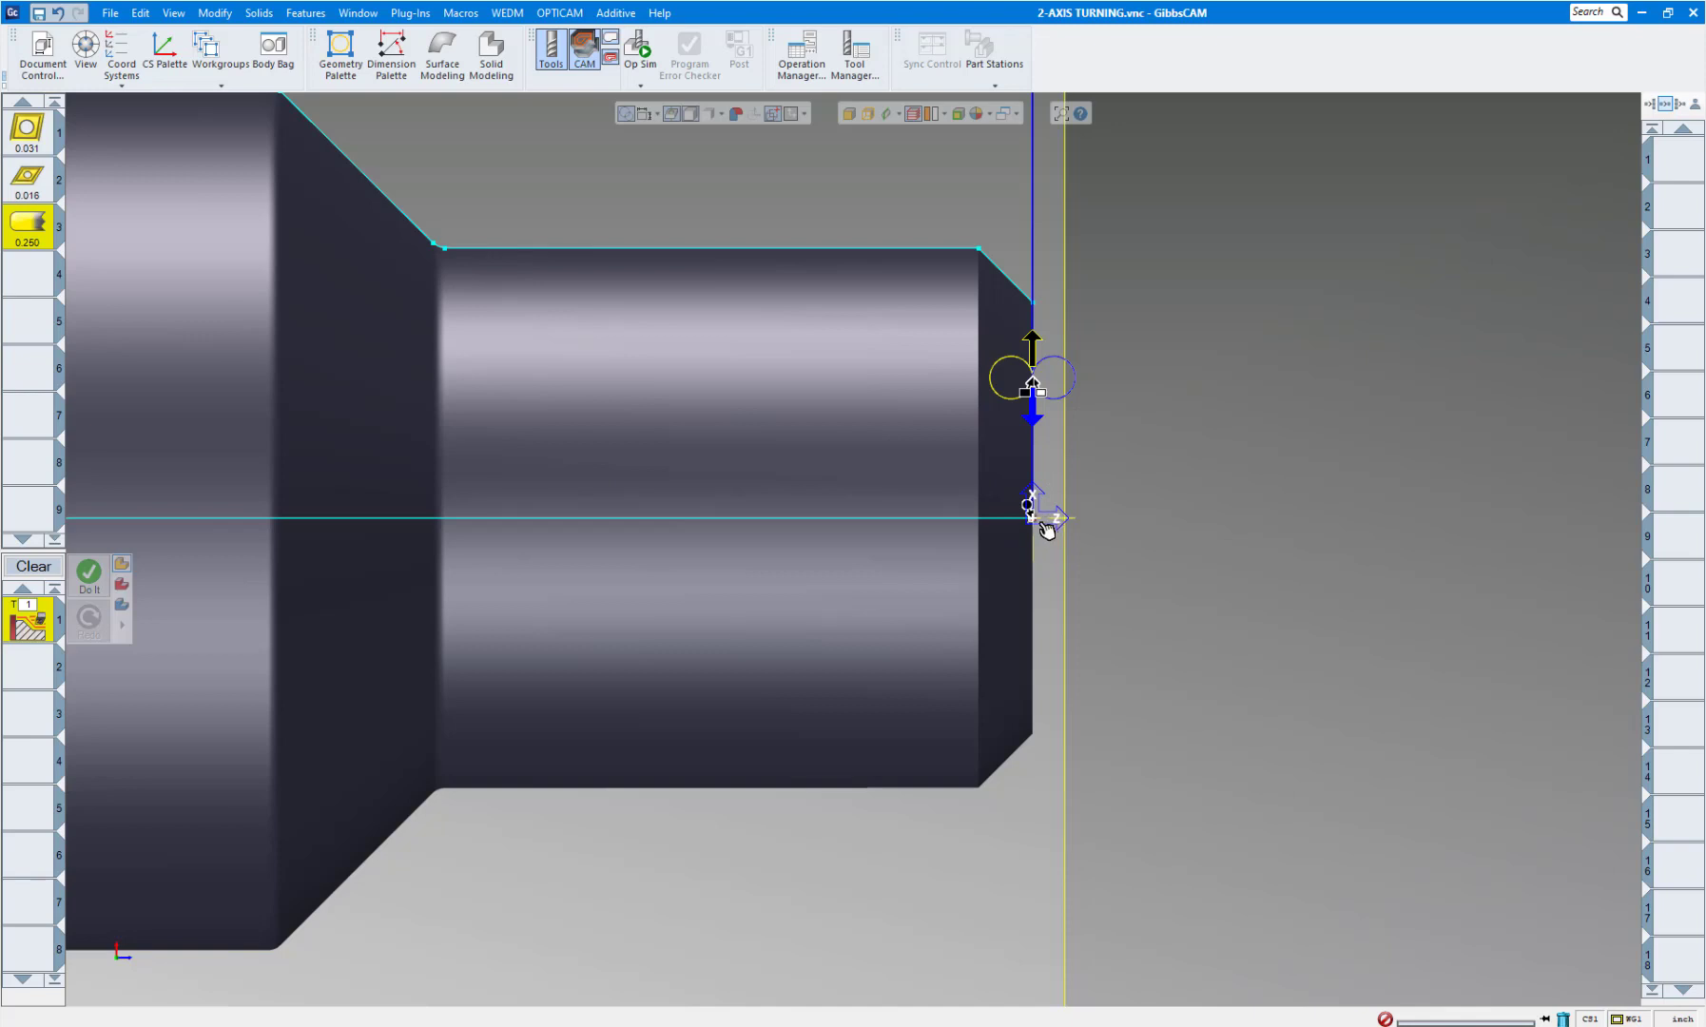
scroll(1007, 576, down, 5)
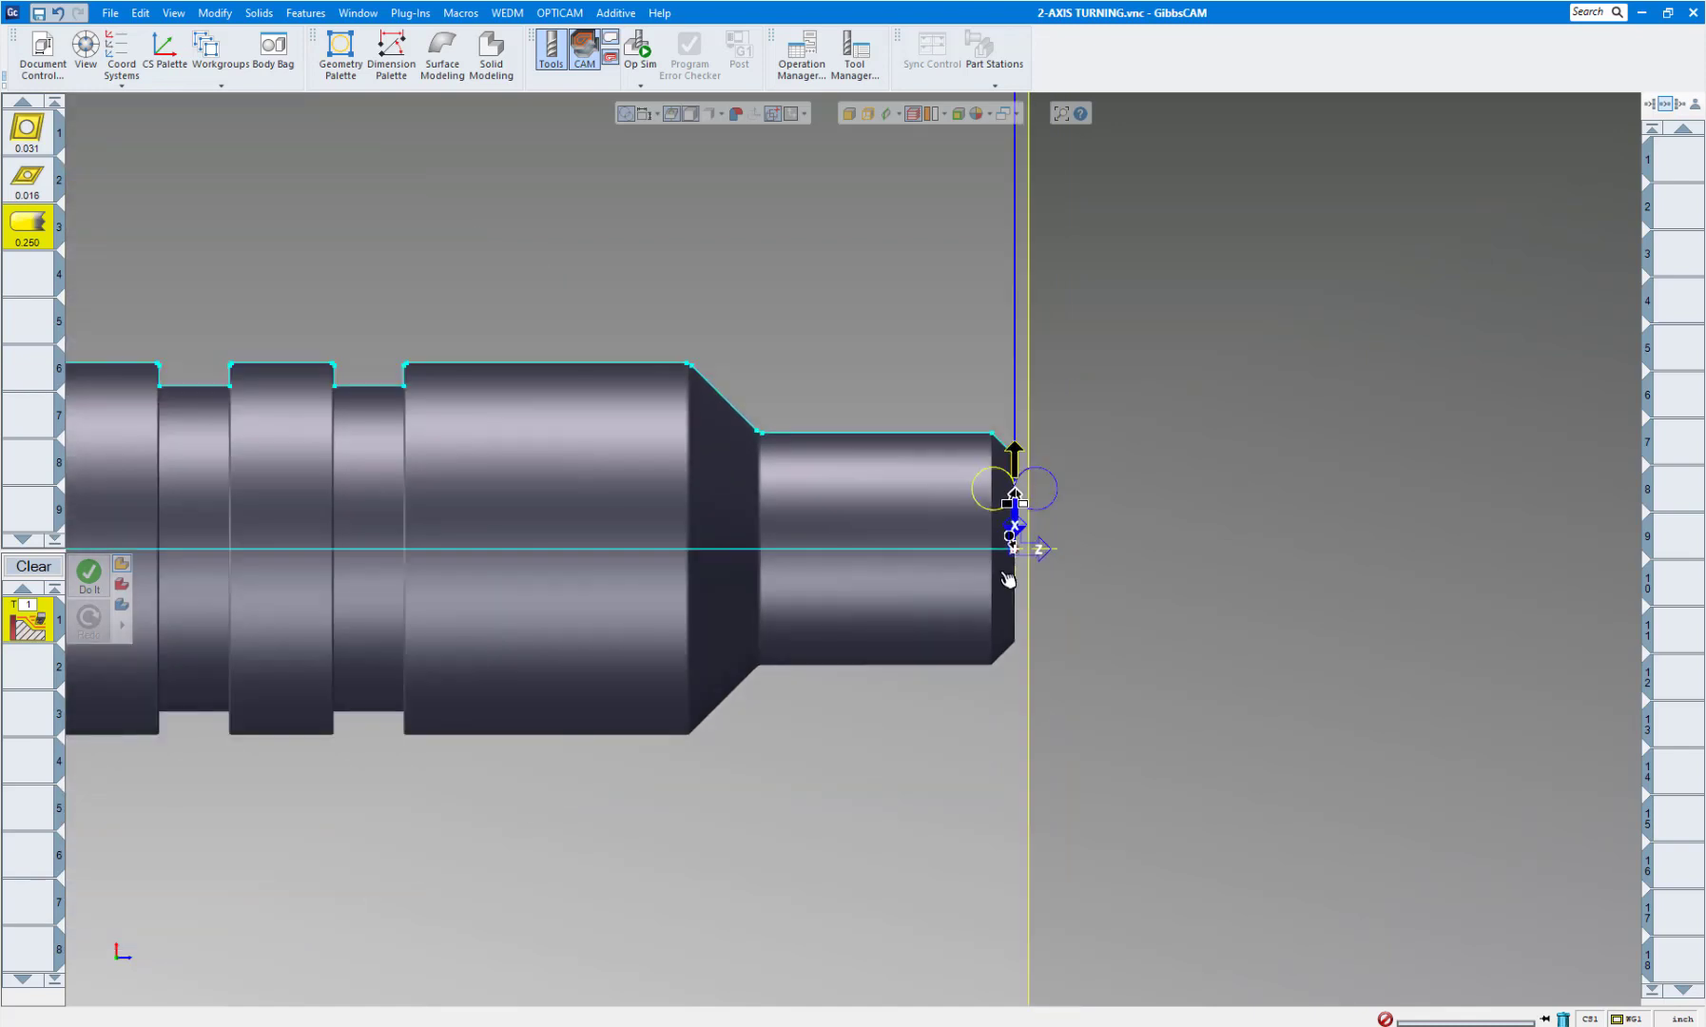
scroll(1006, 576, down, 3)
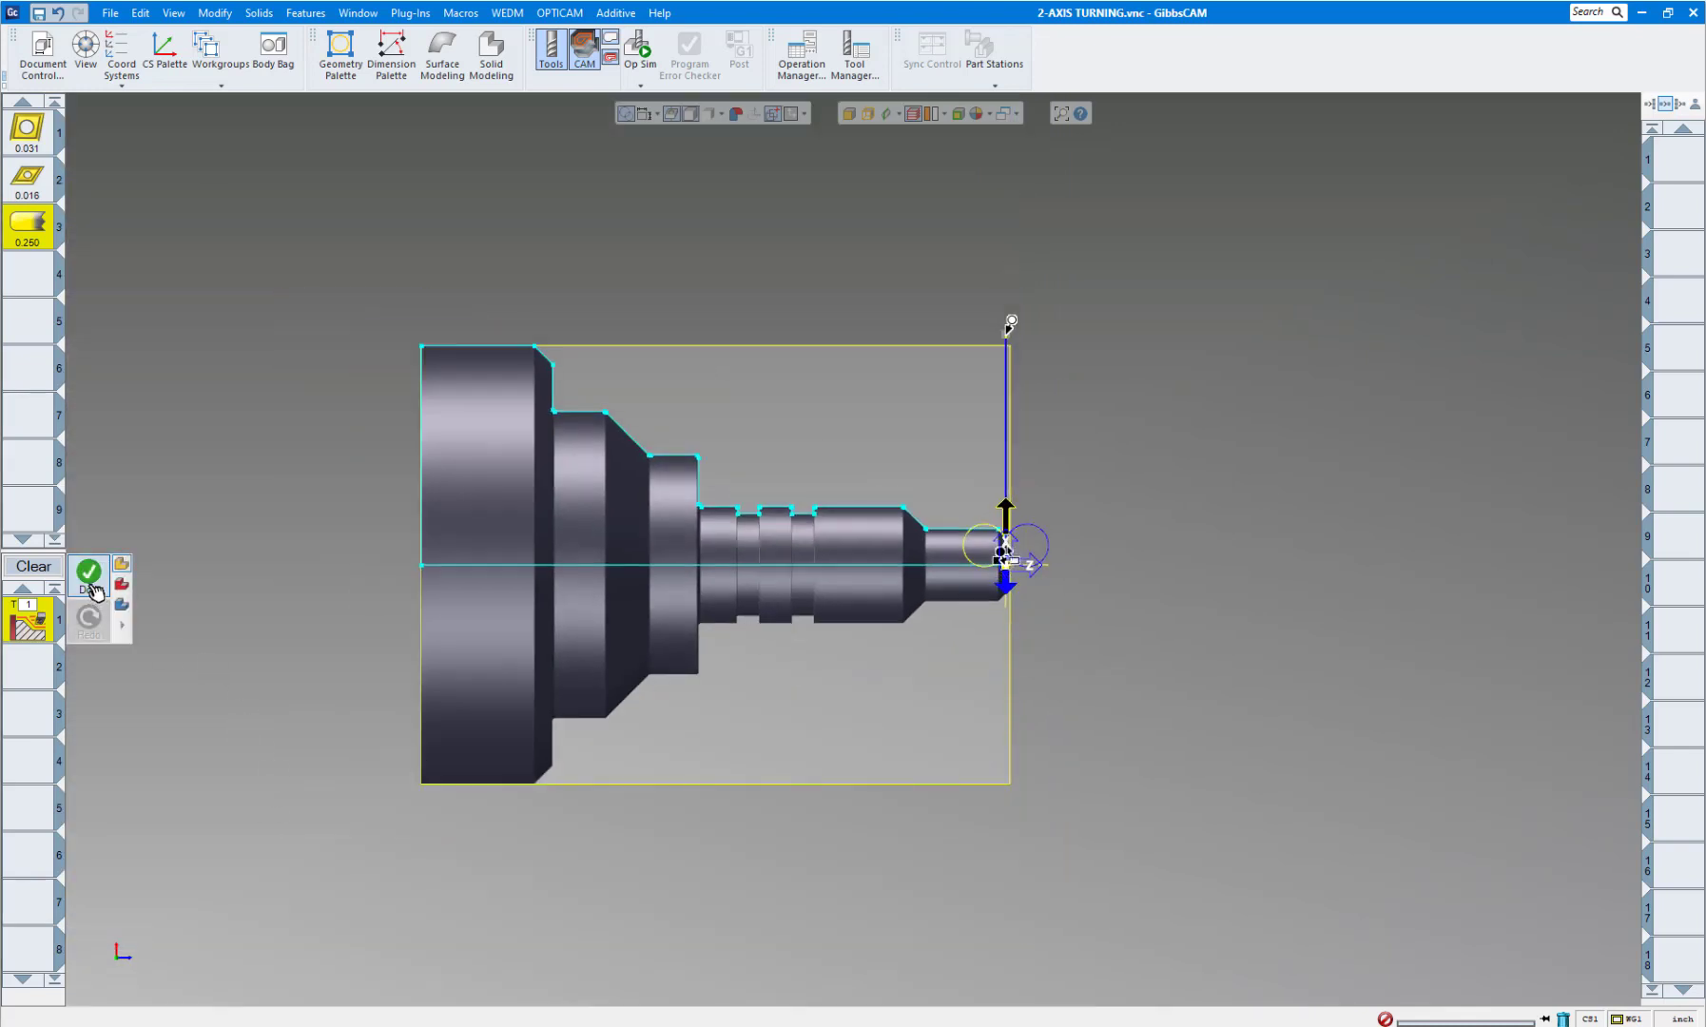
click(91, 587)
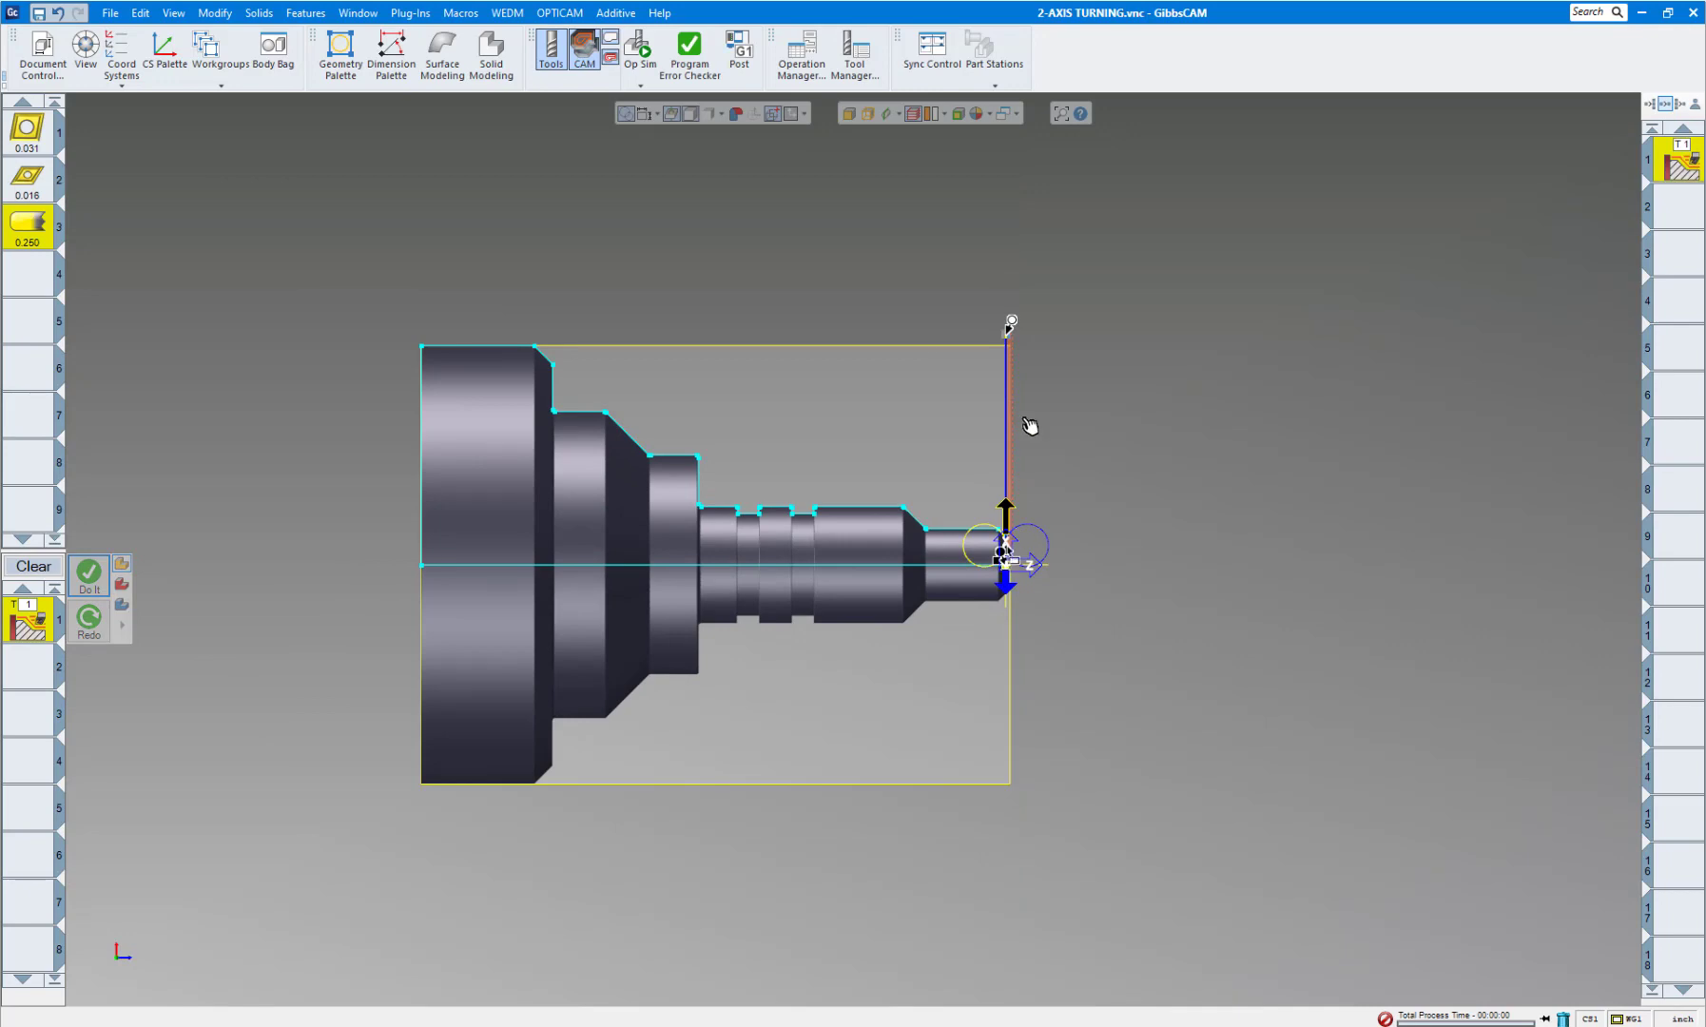
Change the roughing process to OD with a 6 stock diameter, cut depth 0.125 and Xr stock 0.01, and close its settings.
double_click(38, 623)
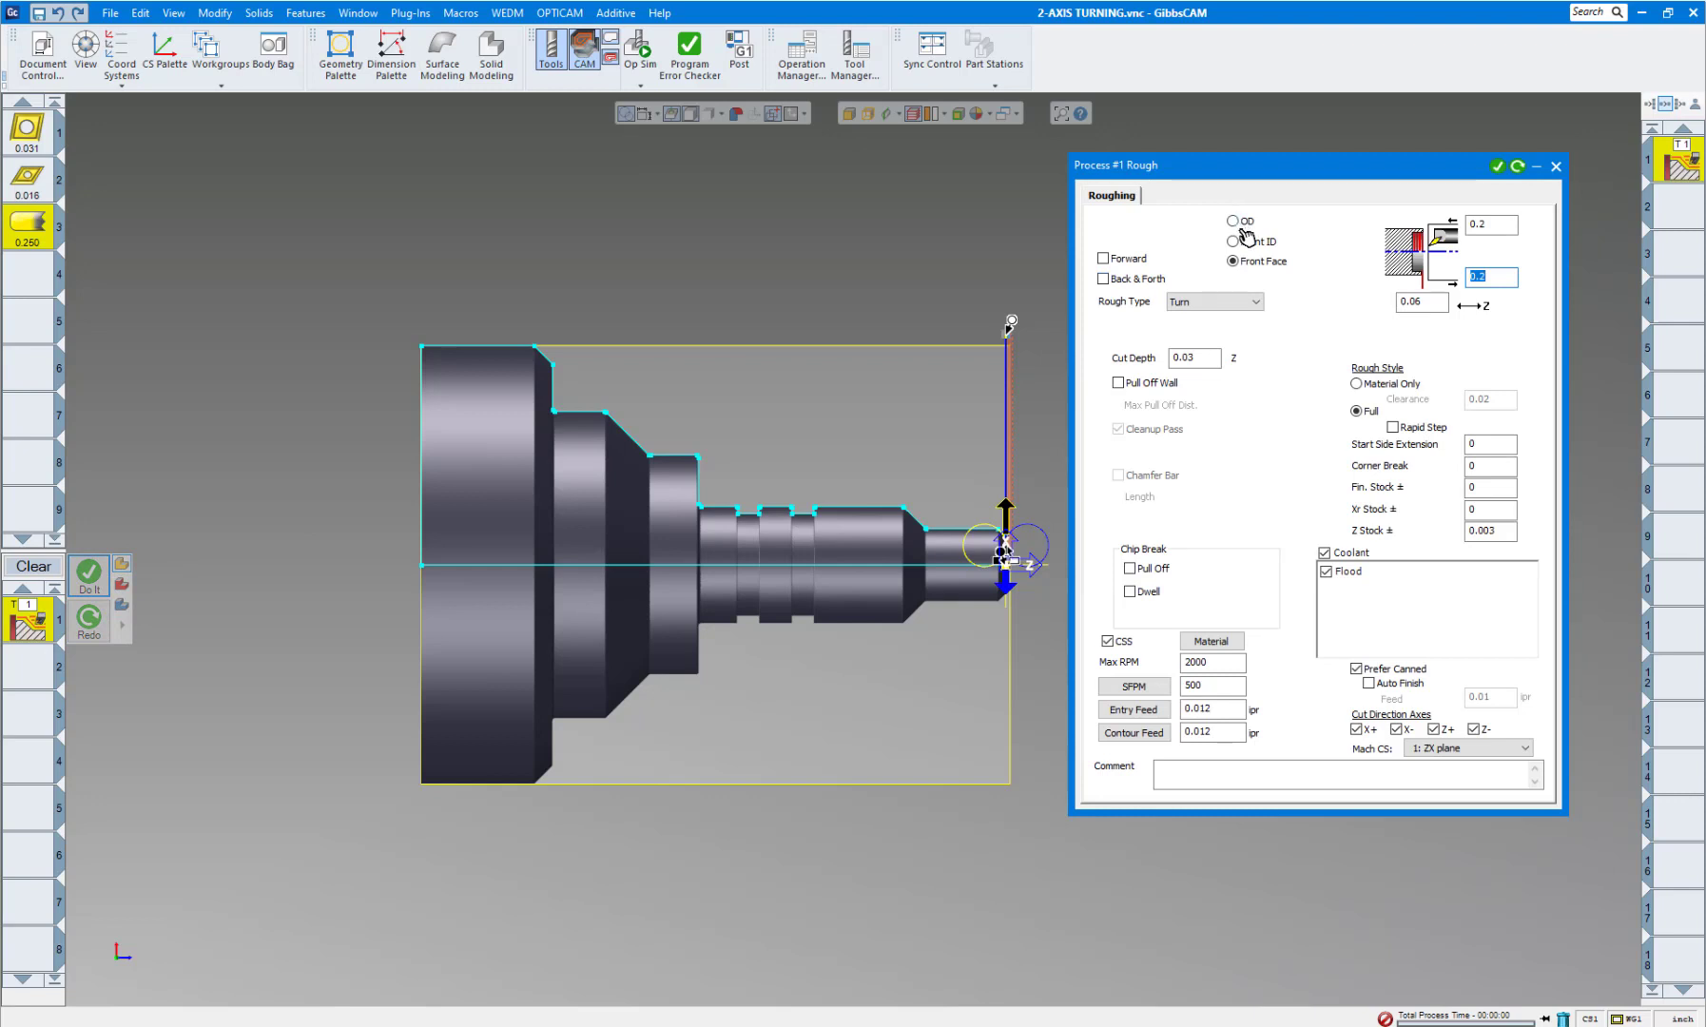
click(1235, 222)
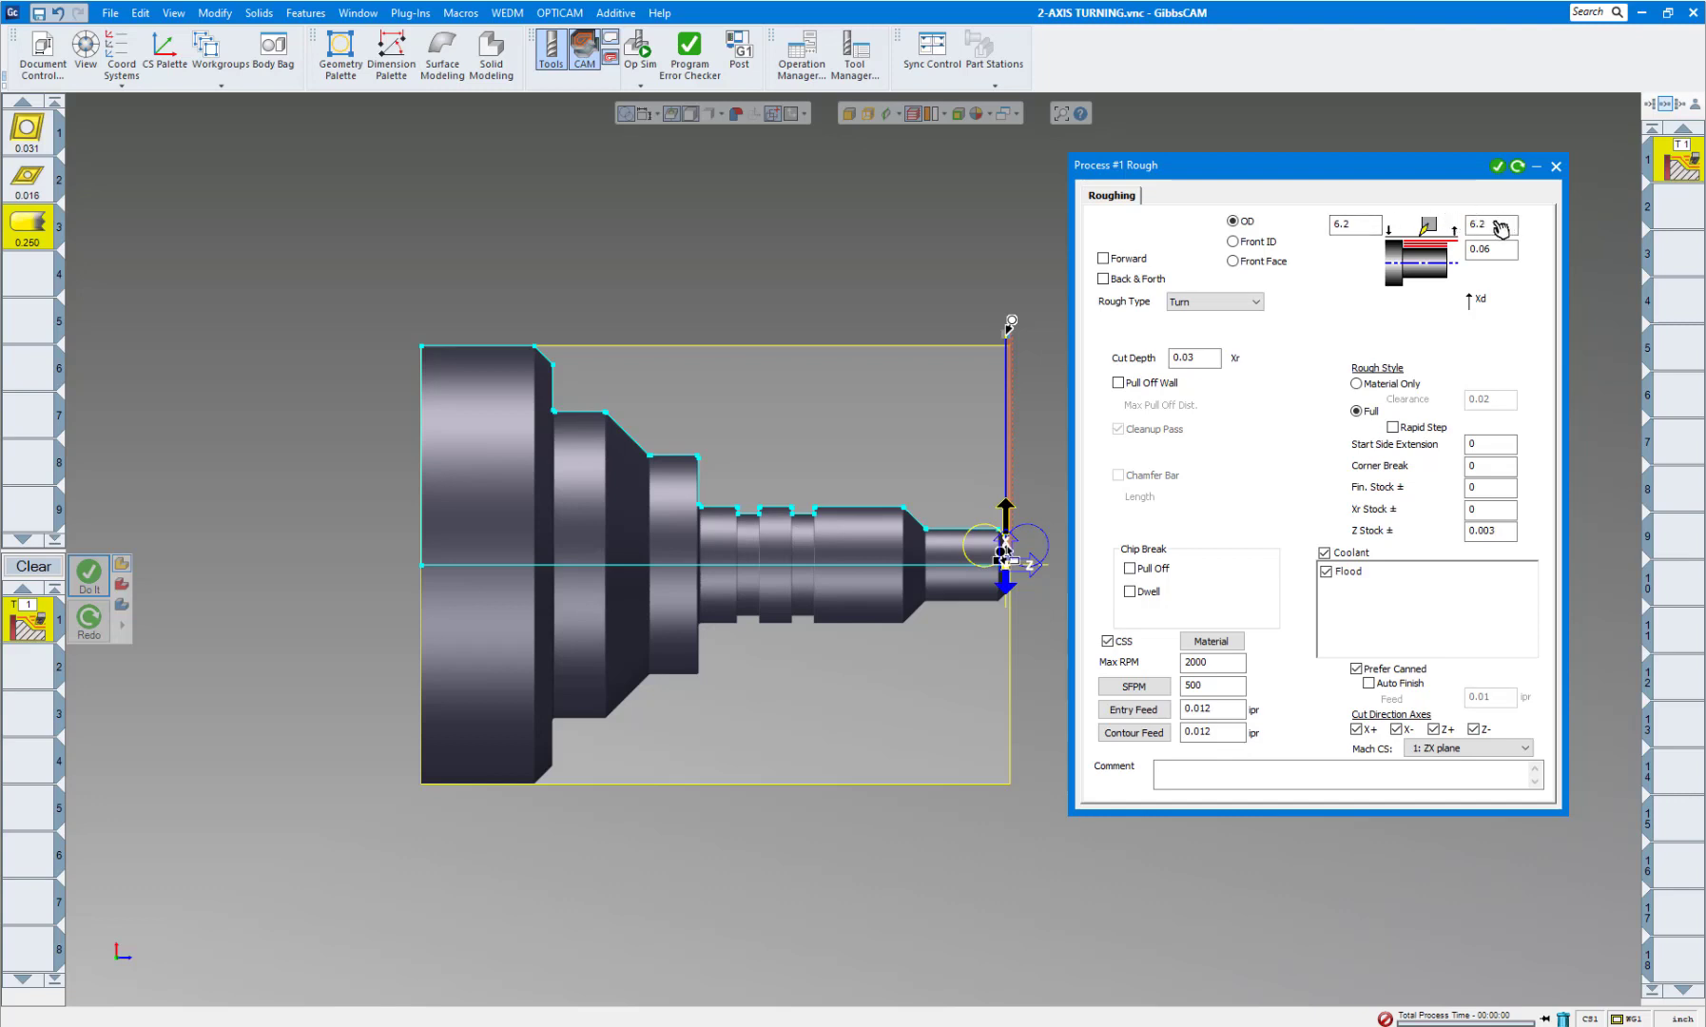
click(1485, 250)
drag(1200, 359, 1118, 350)
double_click(1500, 514)
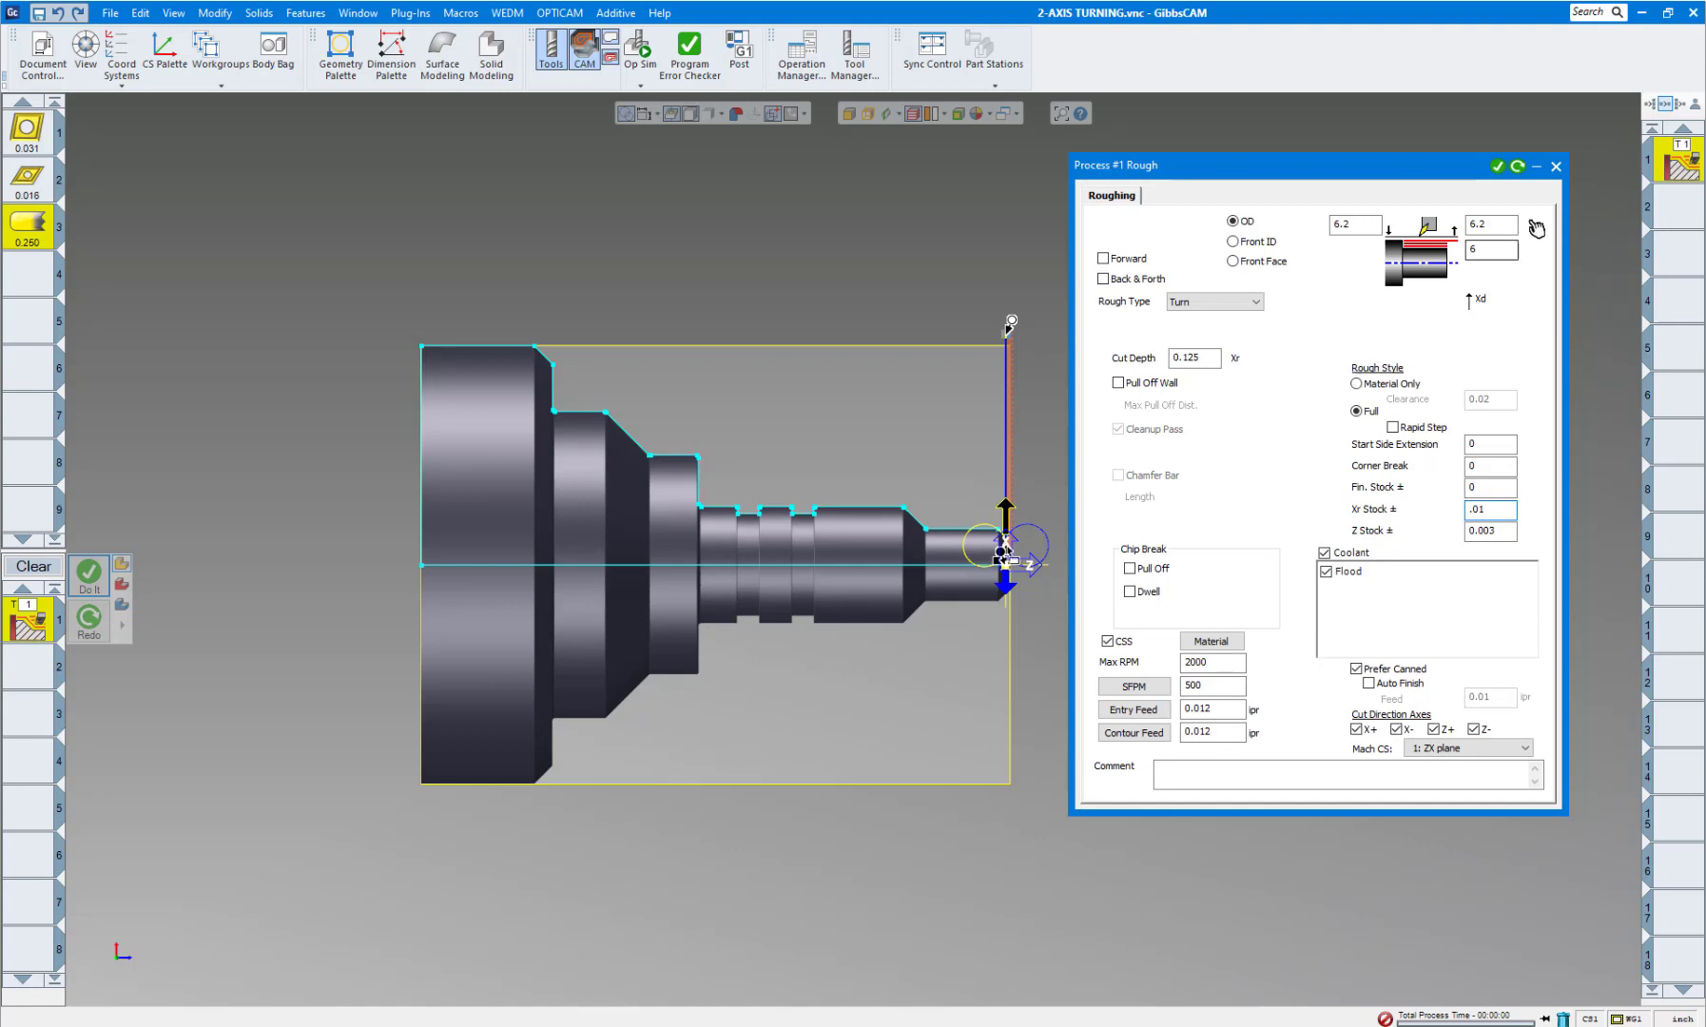
click(1554, 167)
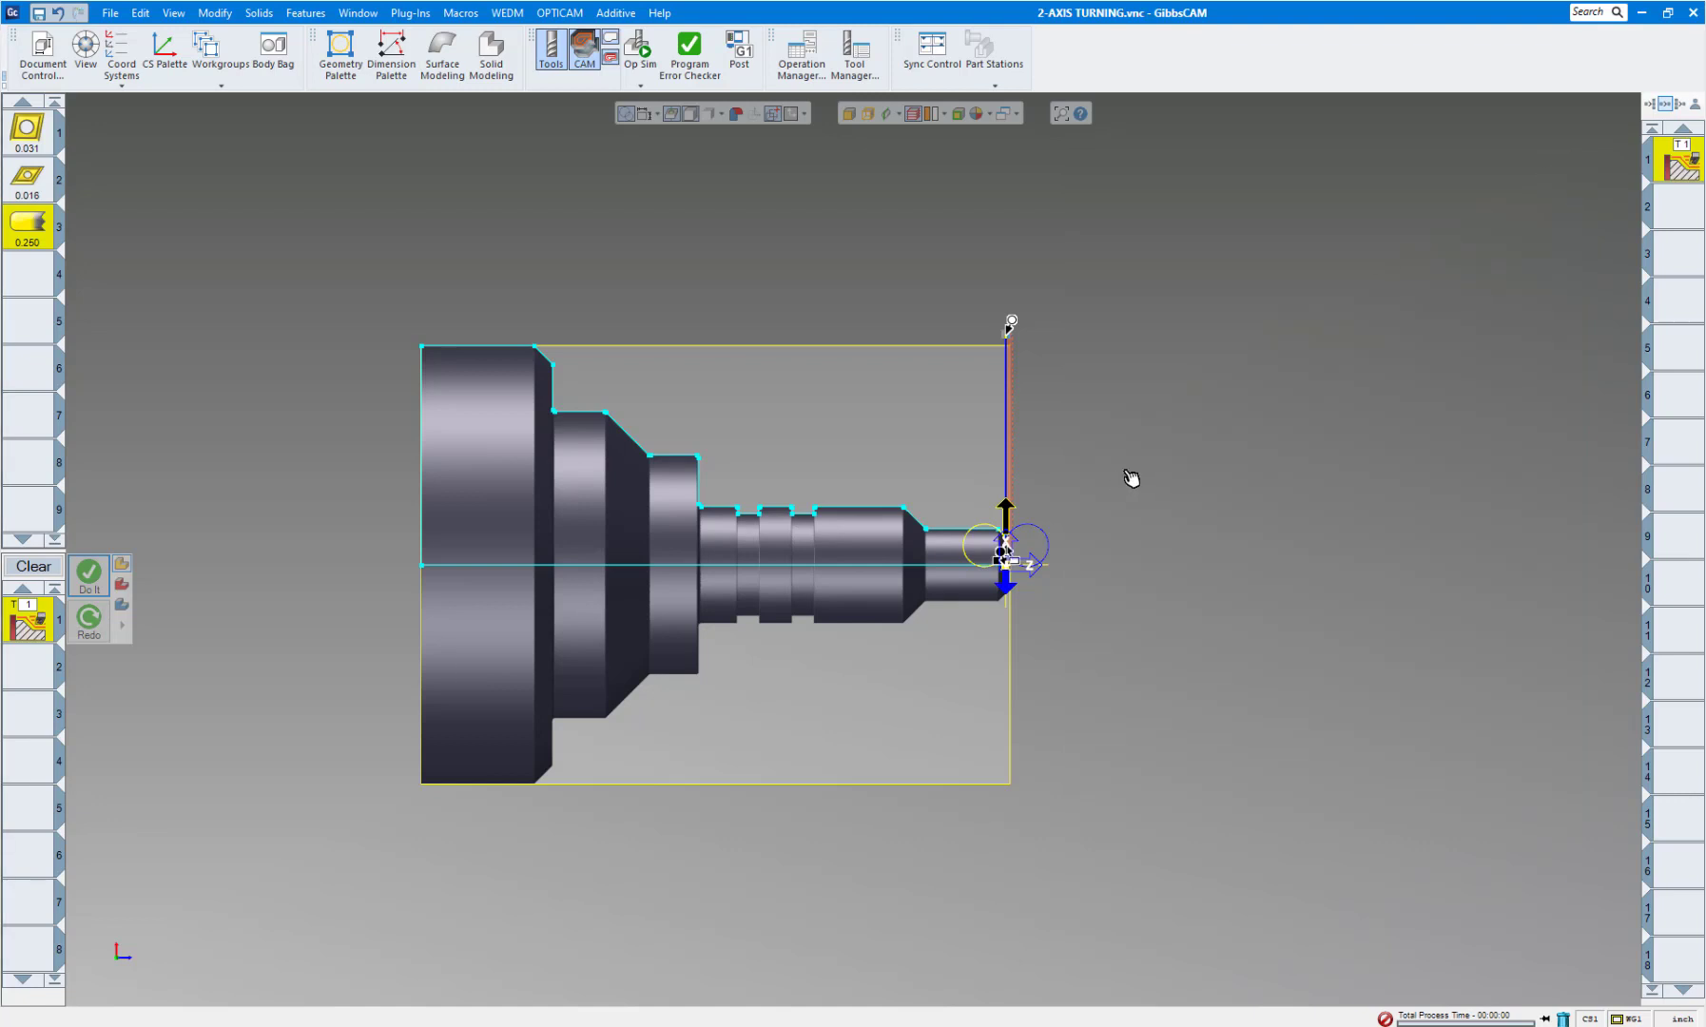
Select the chamfer line at the part's front end as the cut shape and move its start point to 0.1.
scroll(1137, 647, up, 5)
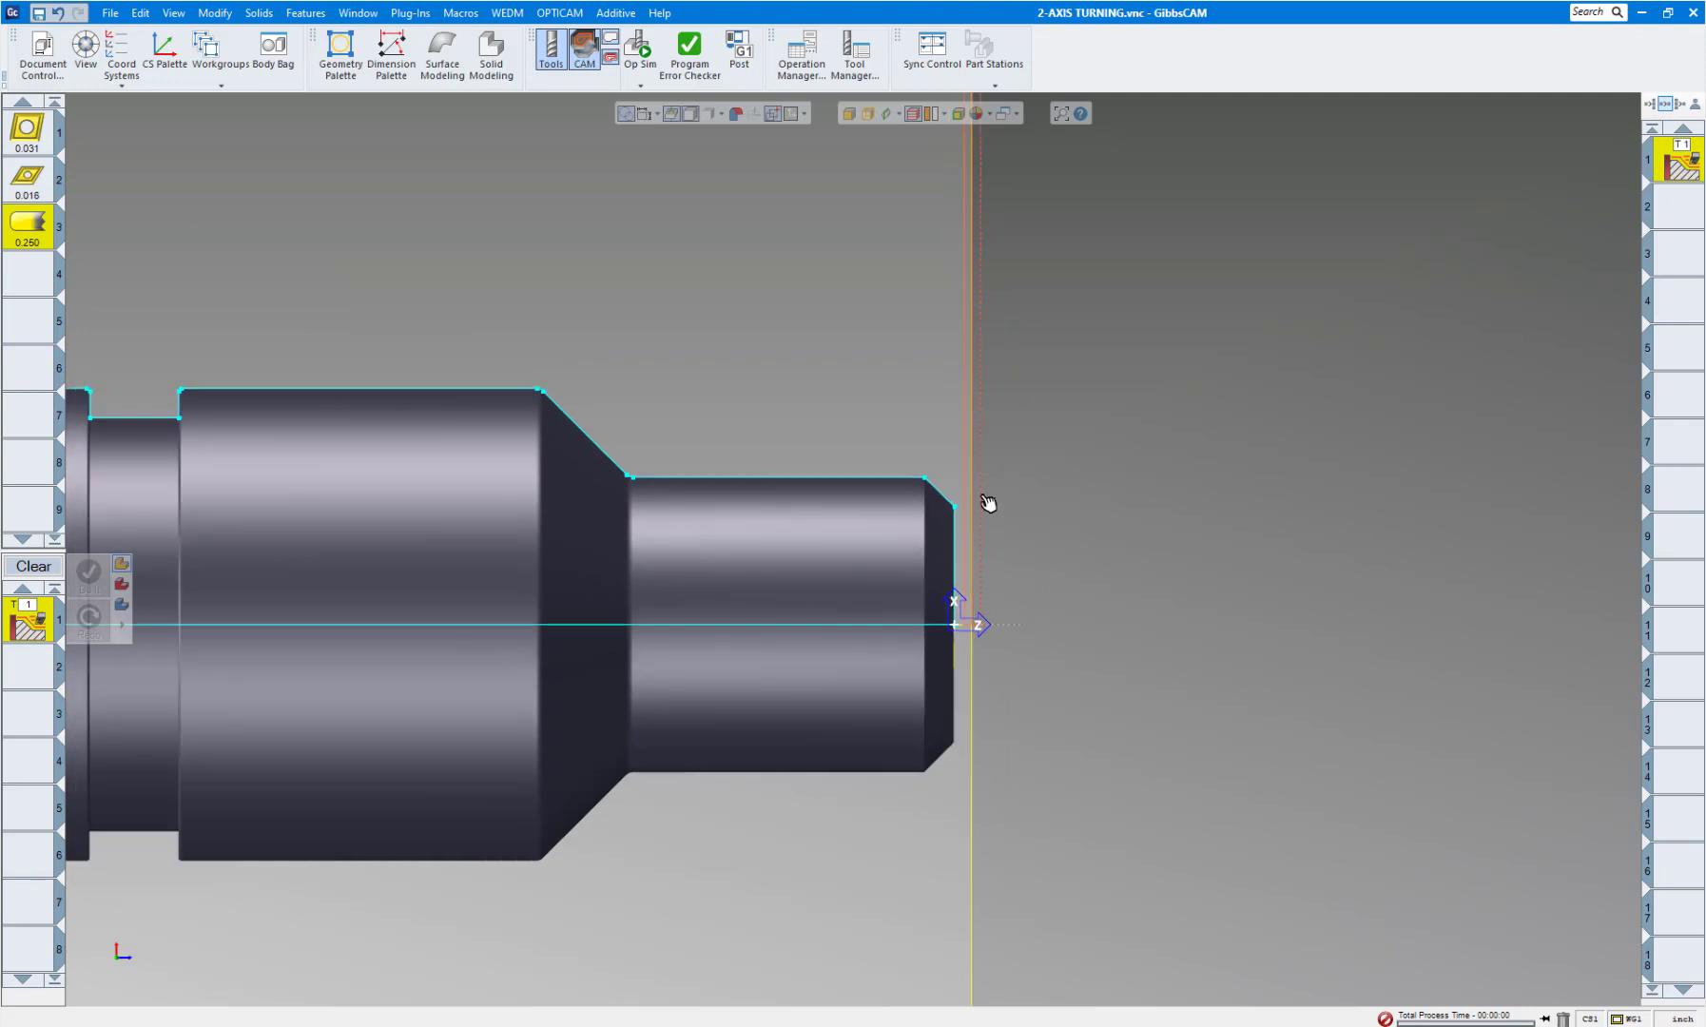
click(947, 497)
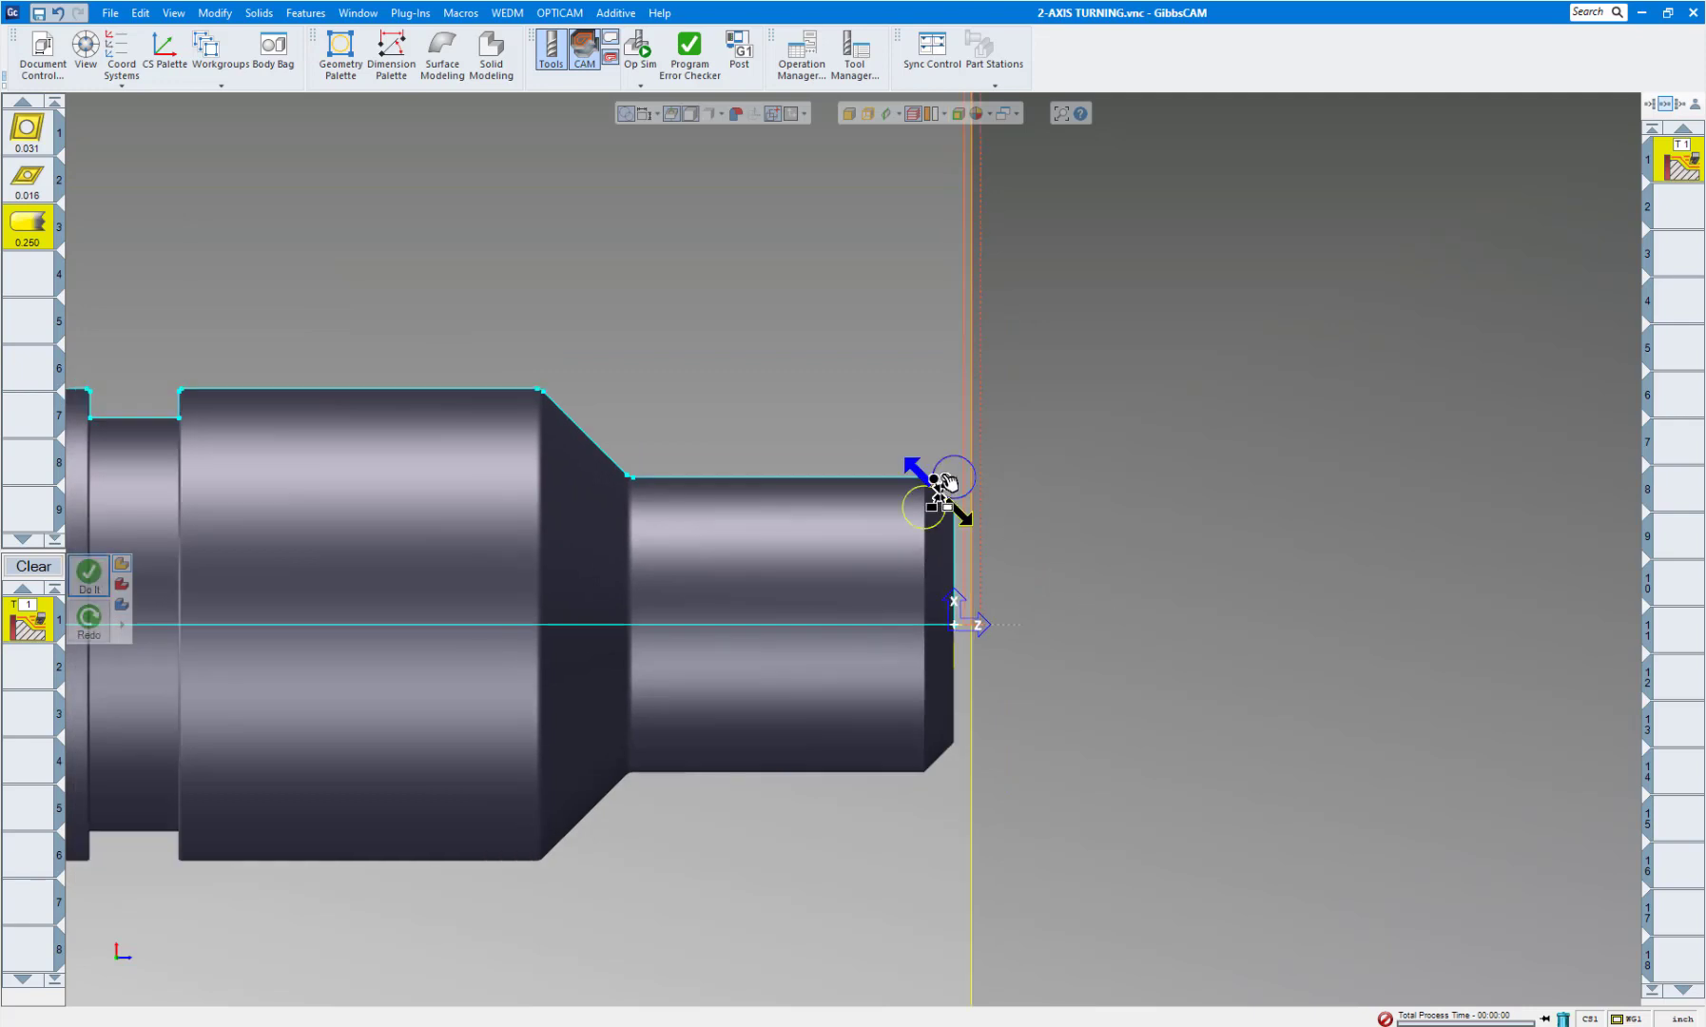
drag(977, 520, 977, 518)
right_click(977, 516)
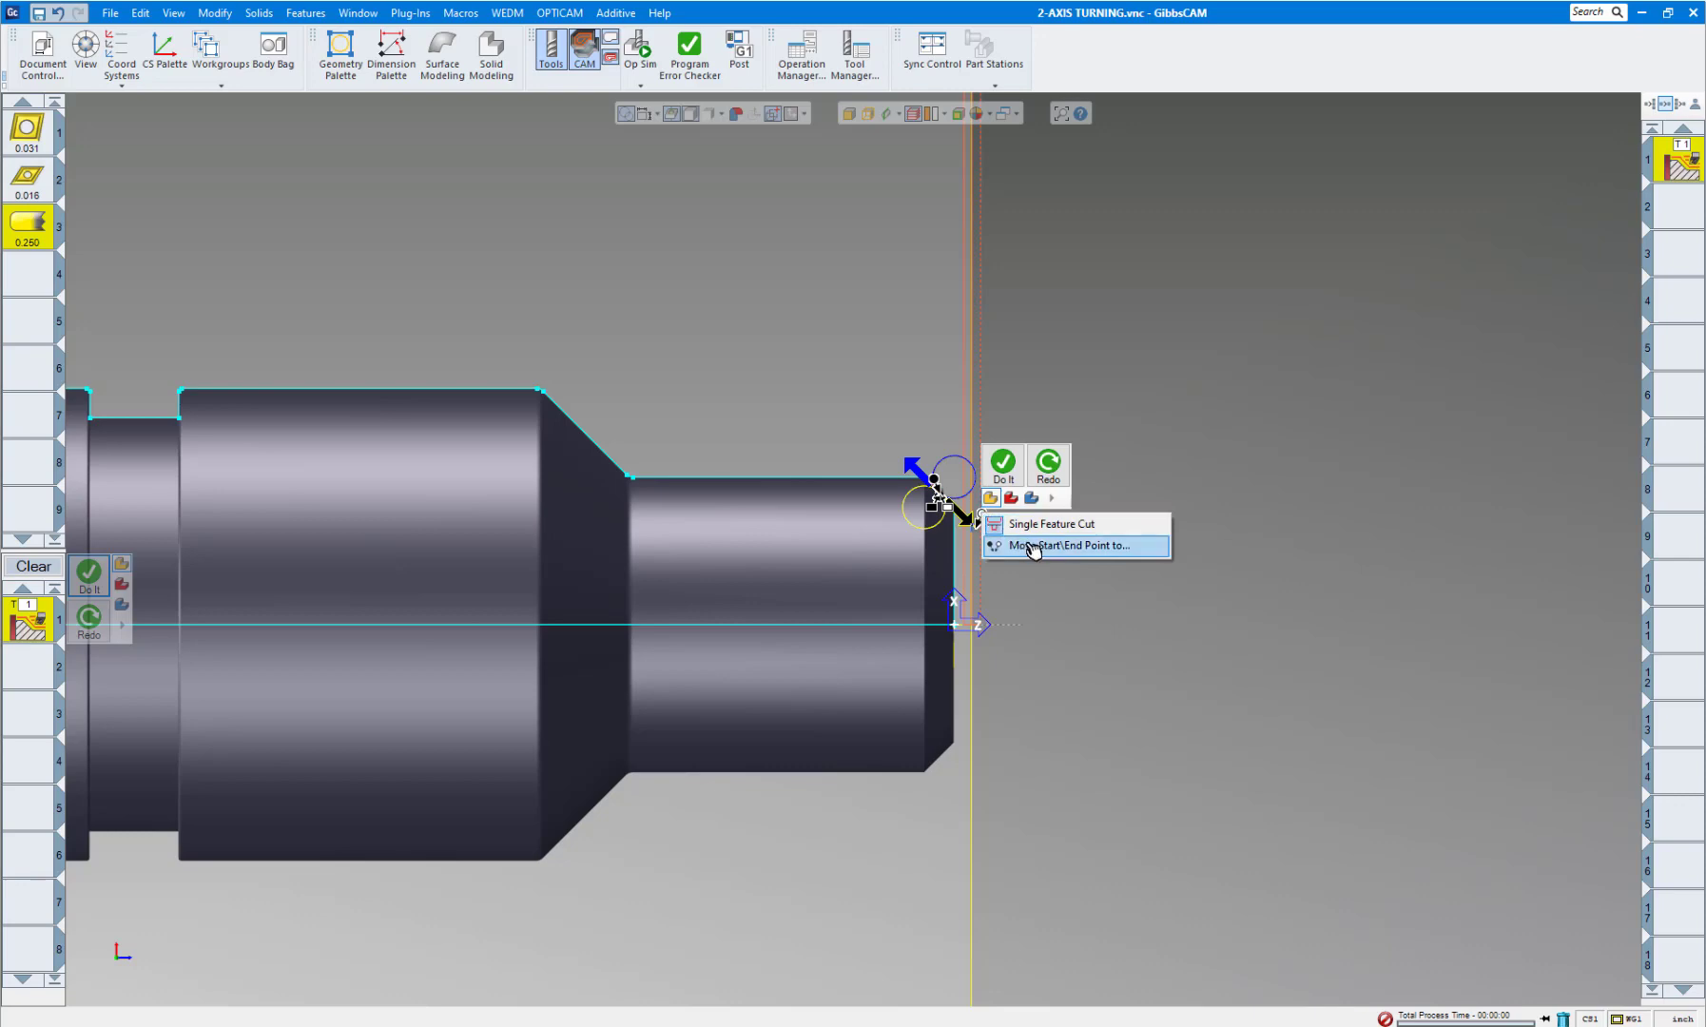
click(1034, 546)
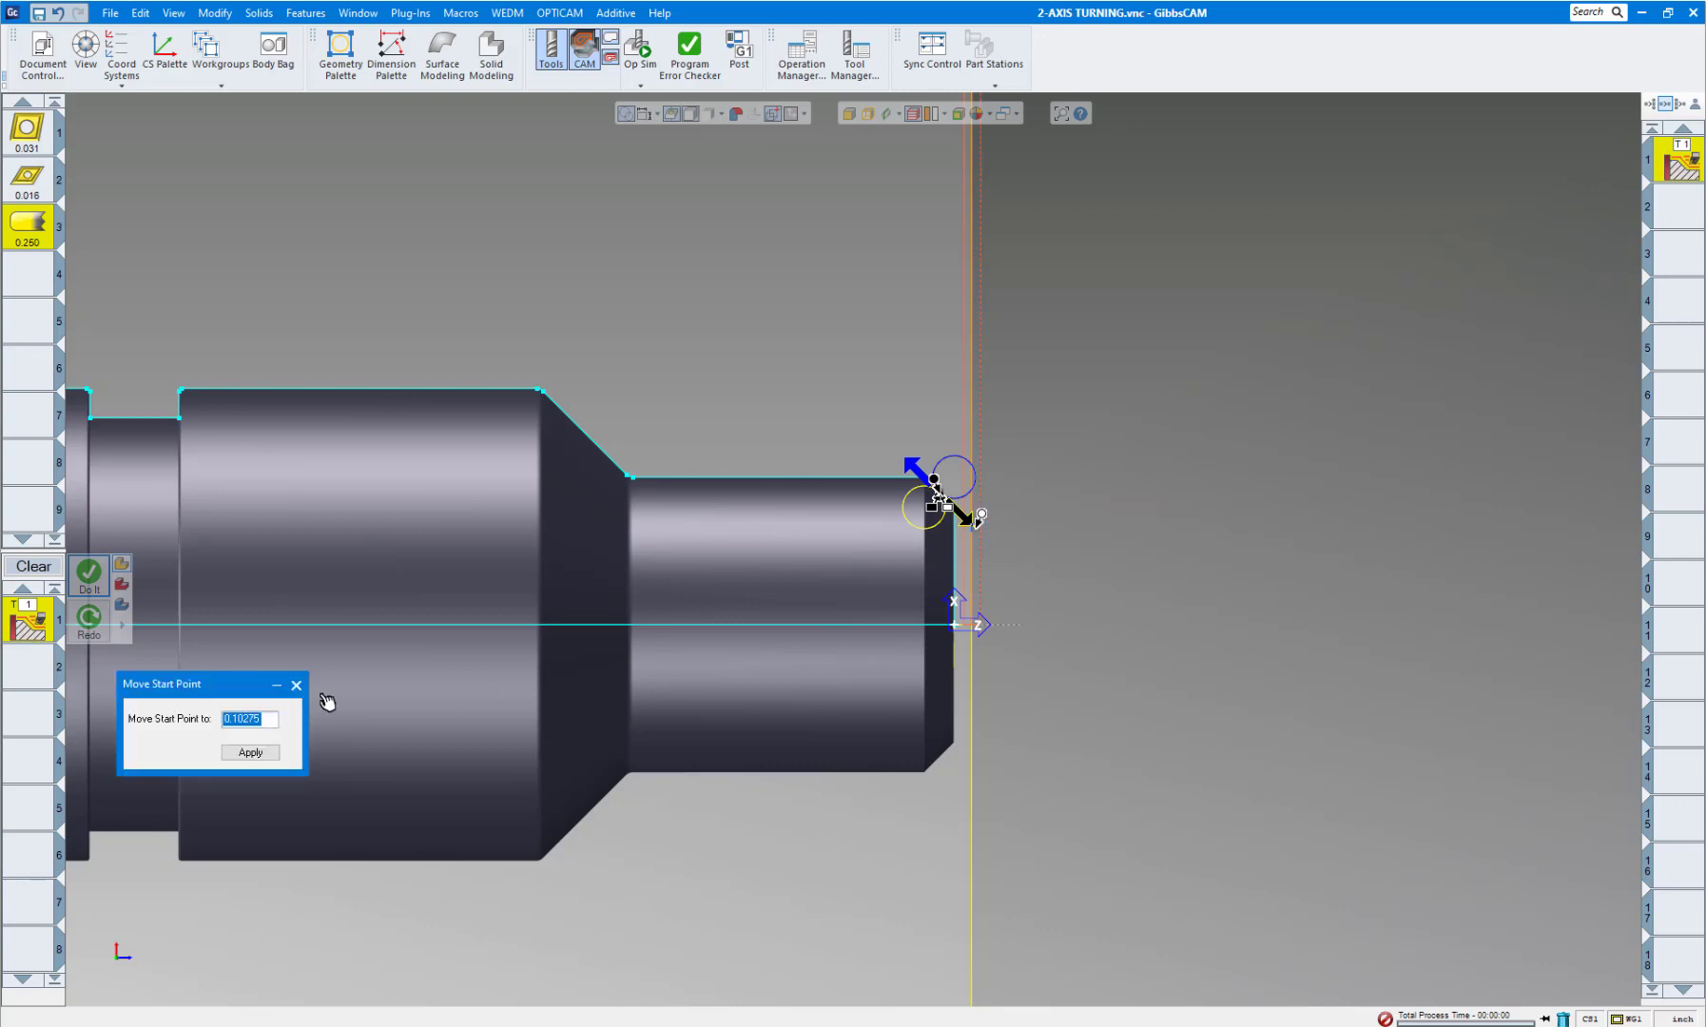
text(.1)
click(295, 684)
Extend the cut along the profile to an end point on the largest diameter and generate the OD roughing operation.
scroll(559, 616, down, 2)
scroll(560, 616, down, 4)
middle_drag(516, 720, 1235, 685)
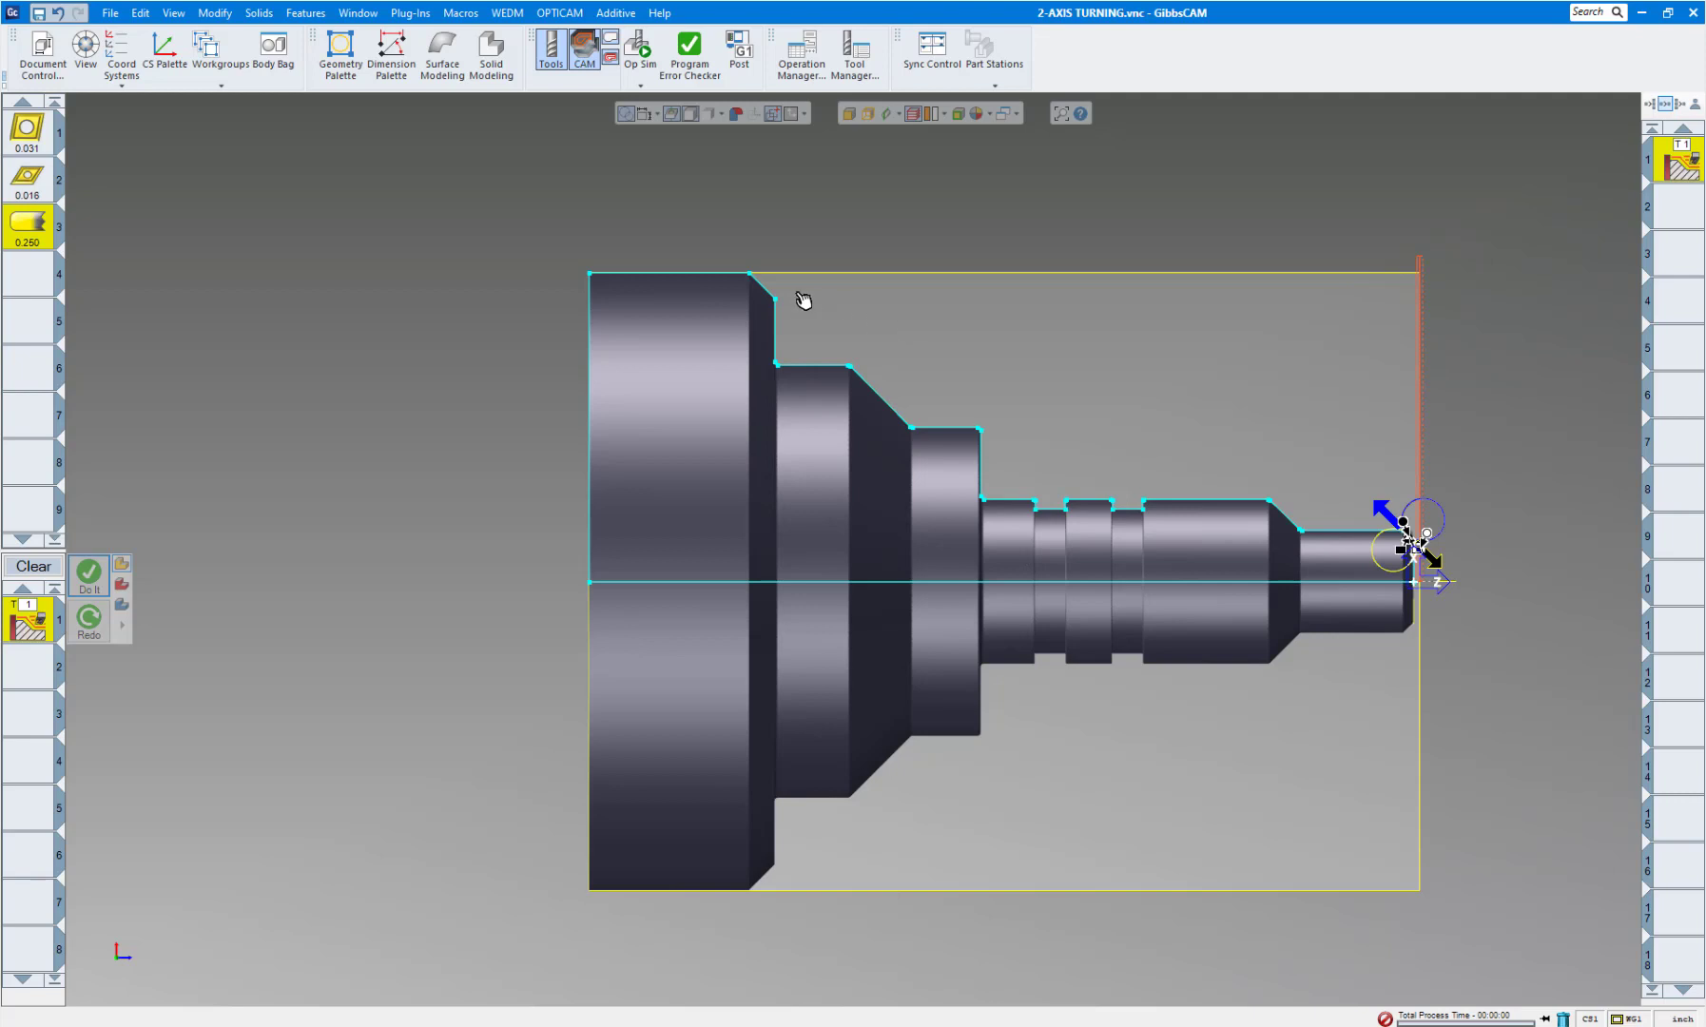
click(722, 278)
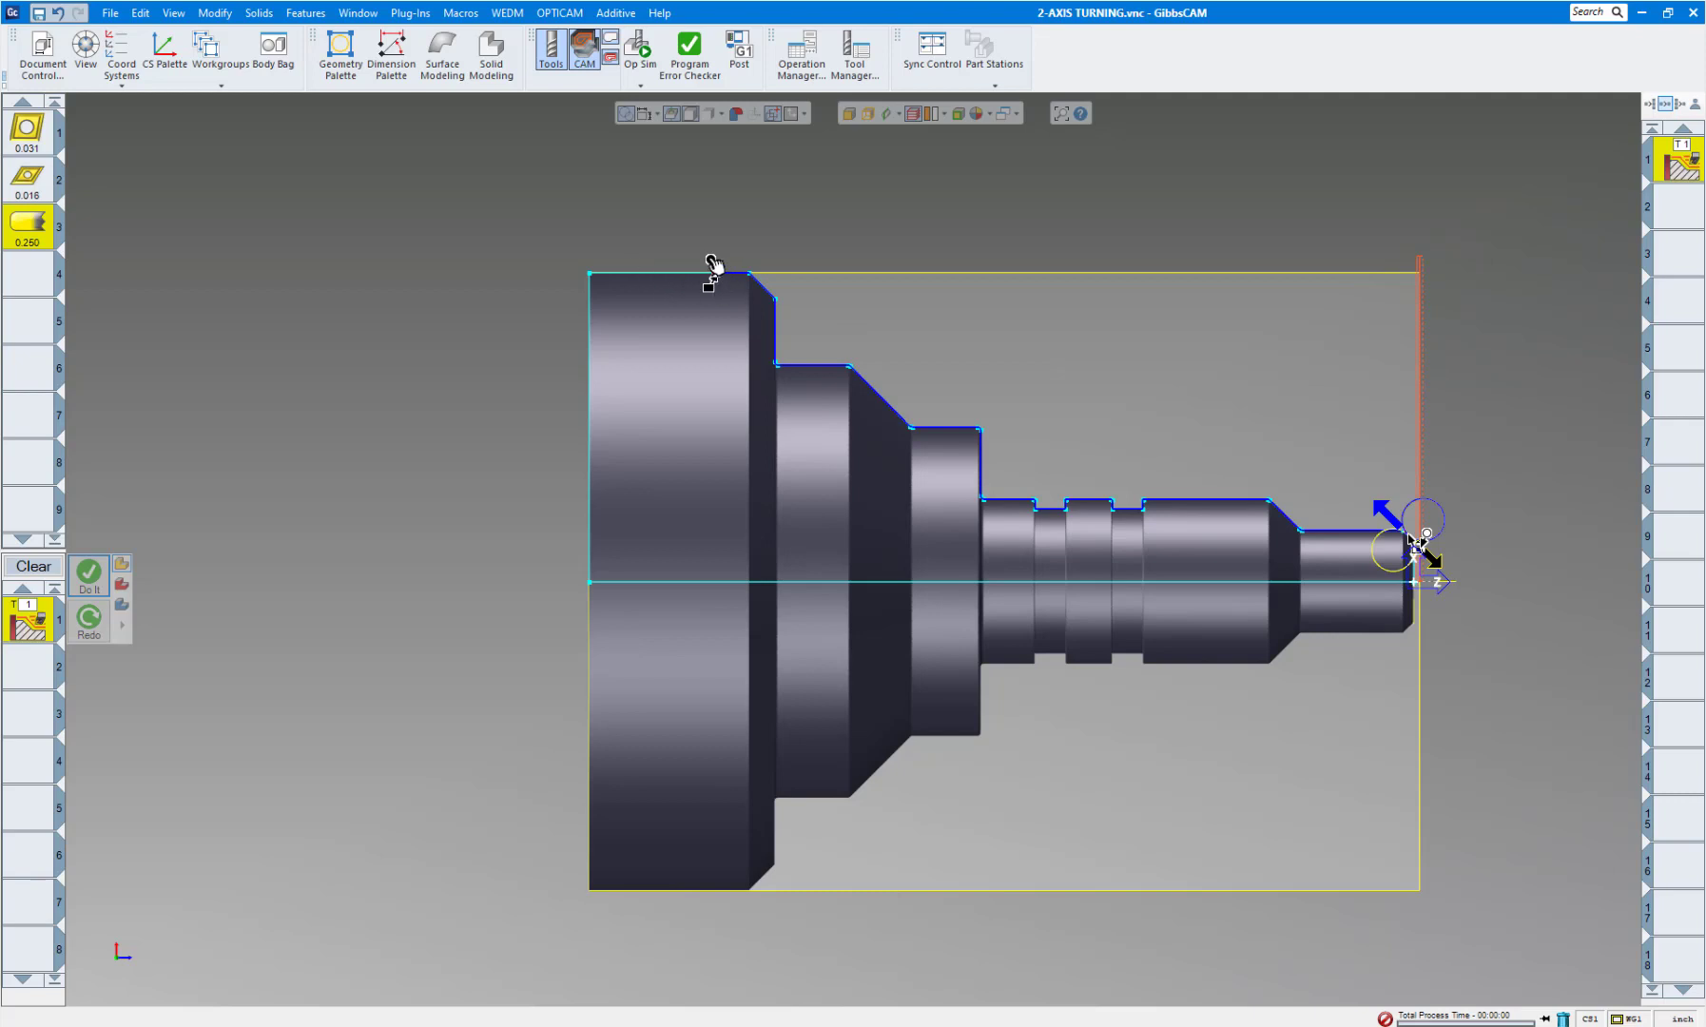
click(664, 268)
scroll(1539, 532, up, 1)
scroll(1427, 534, down, 1)
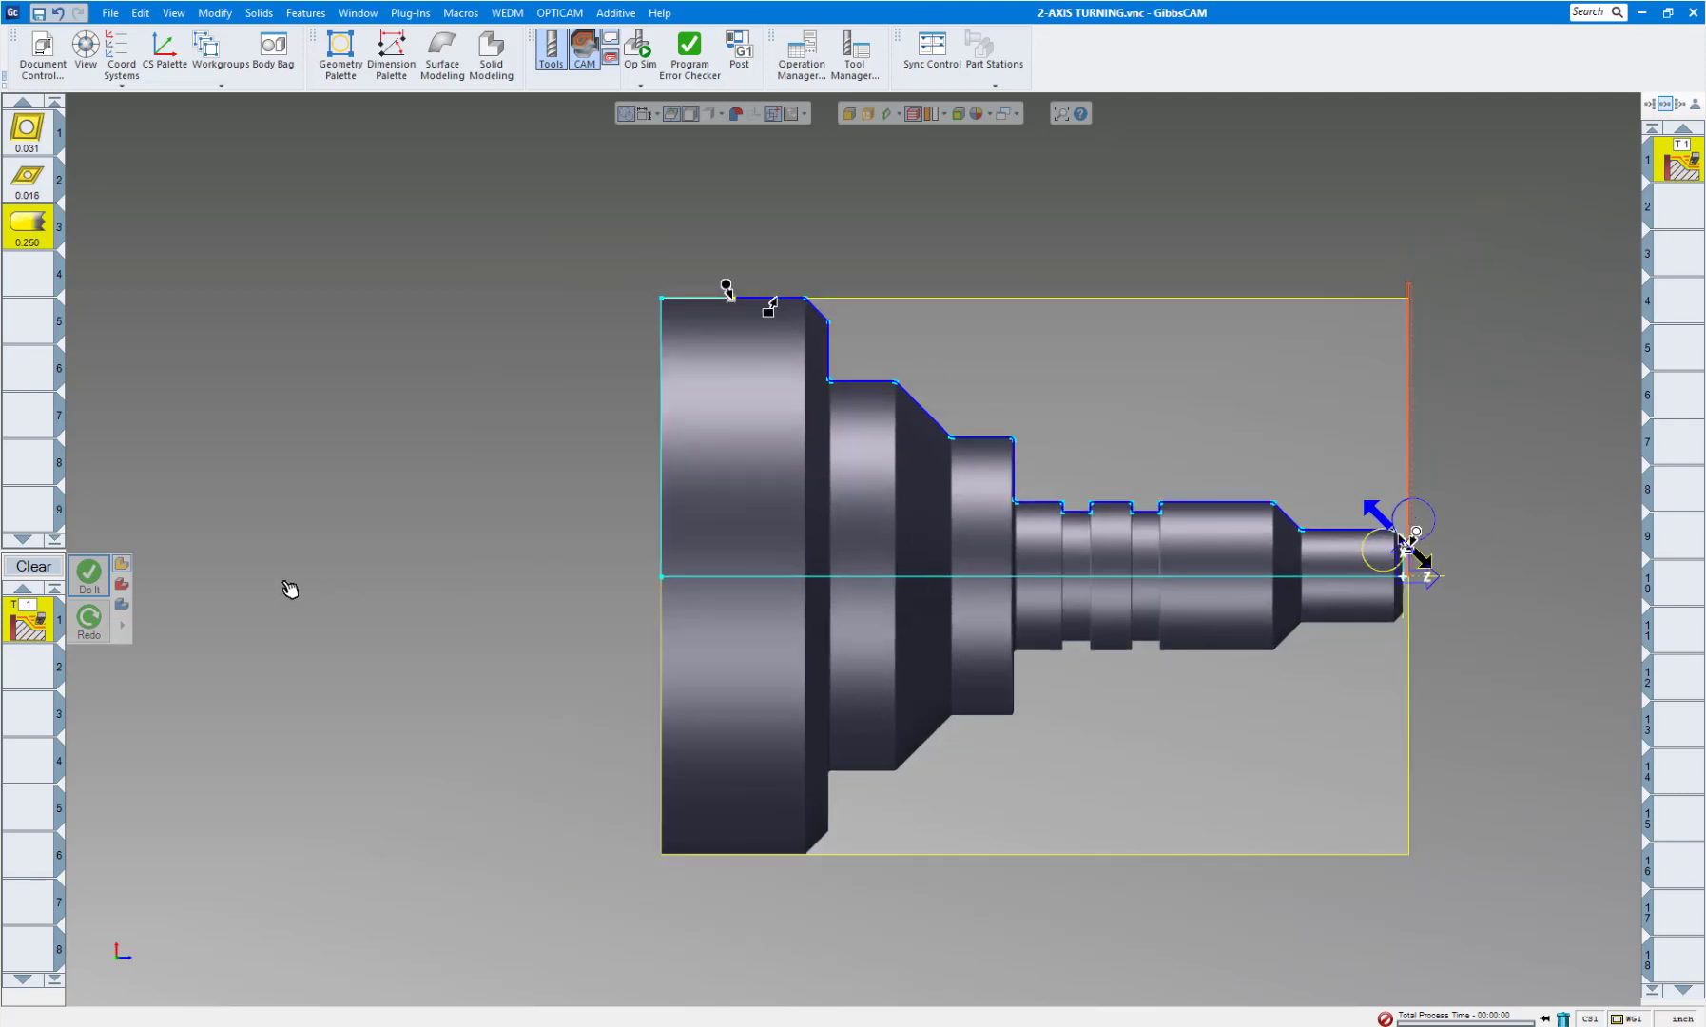
click(88, 575)
Run the Op Sim rendering of the facing and OD roughing operations, replay it from the start, and close it.
middle_drag(1198, 701, 856, 606)
click(653, 59)
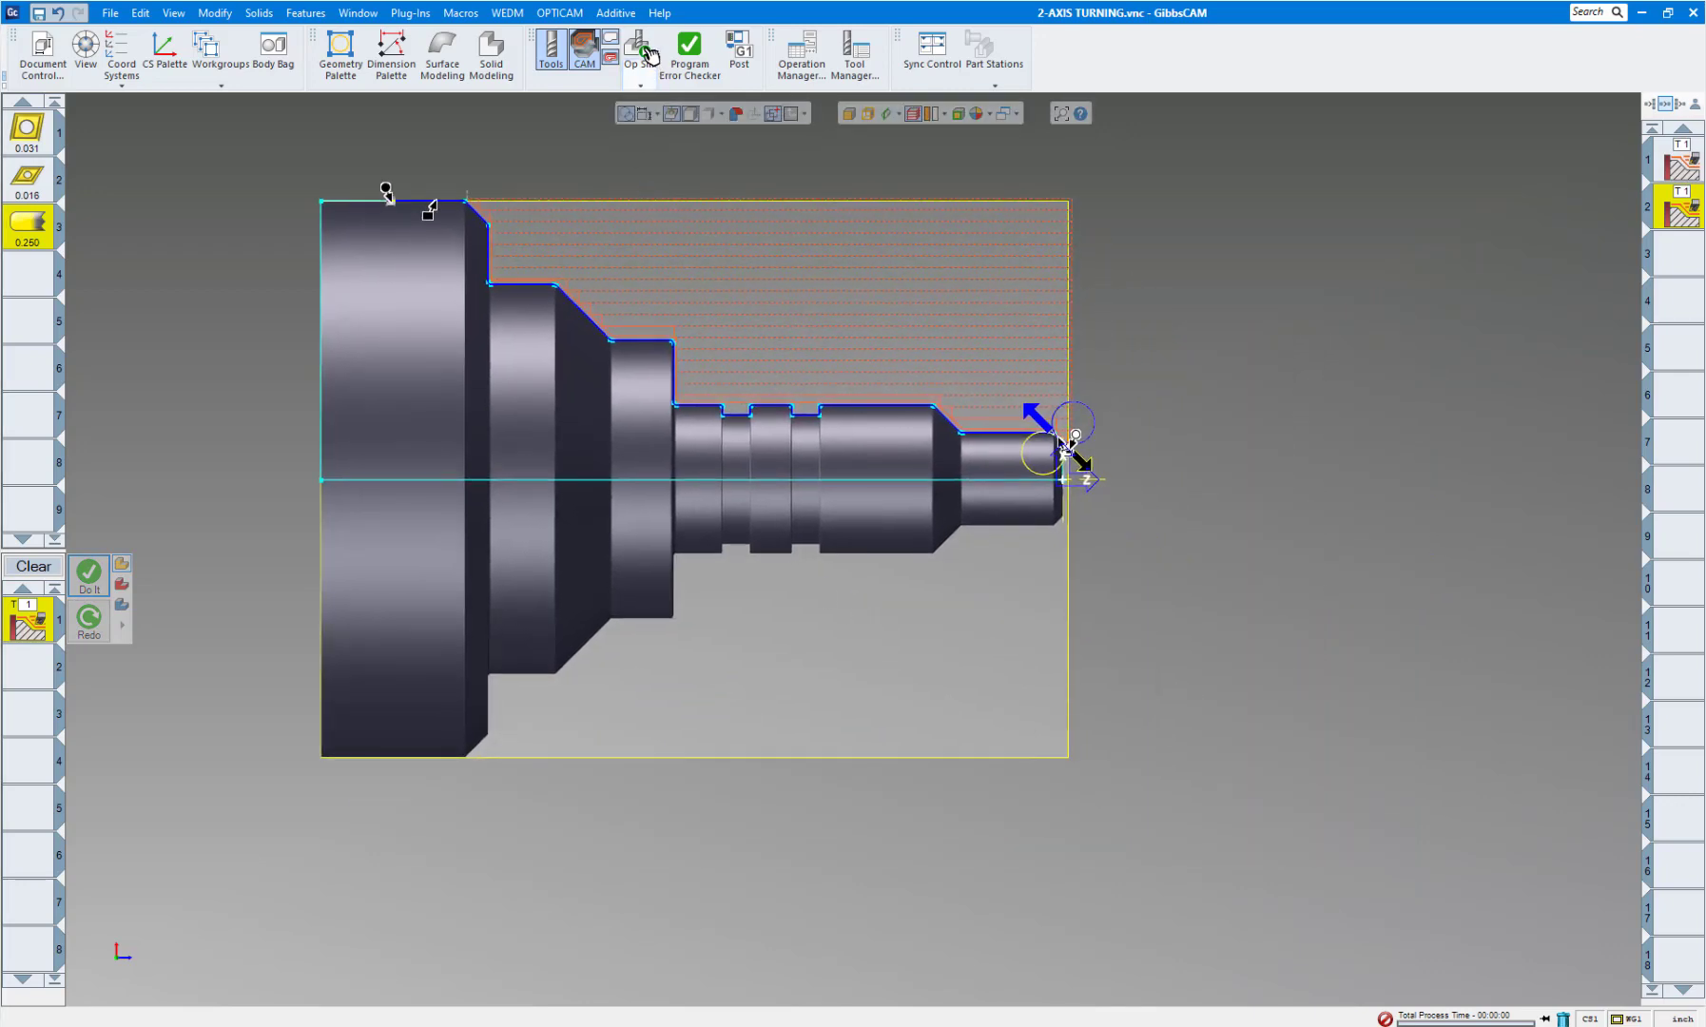
scroll(620, 772, down, 3)
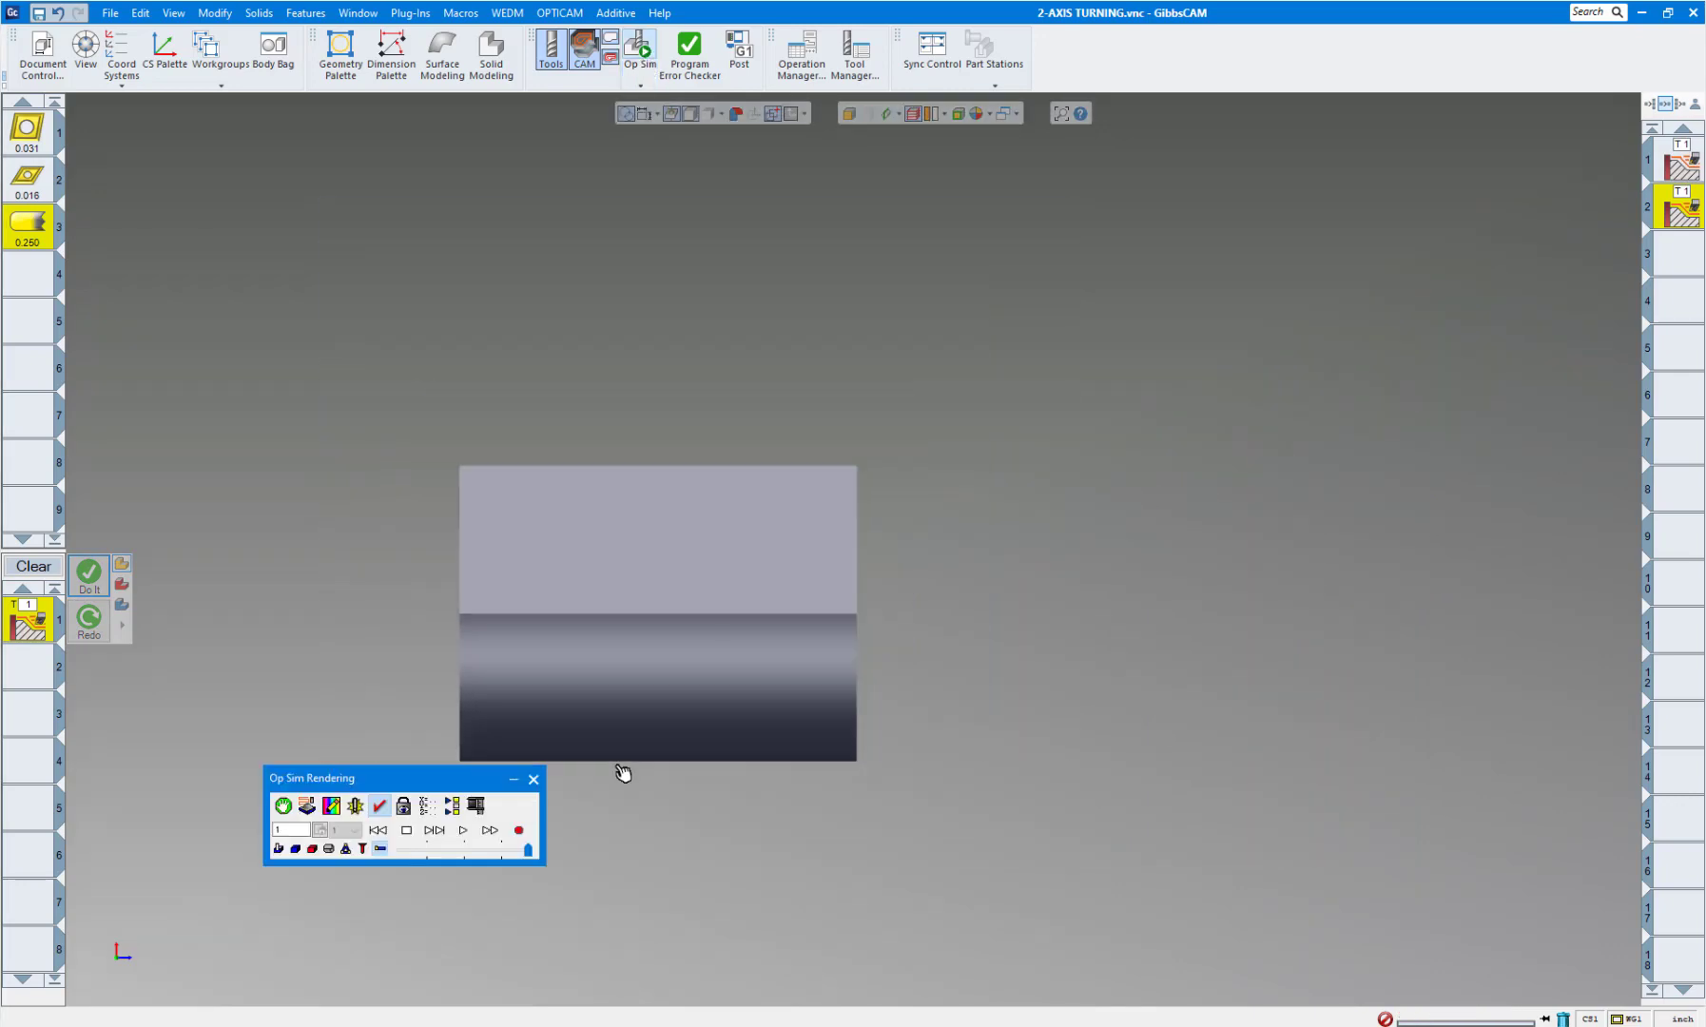
click(328, 849)
click(464, 831)
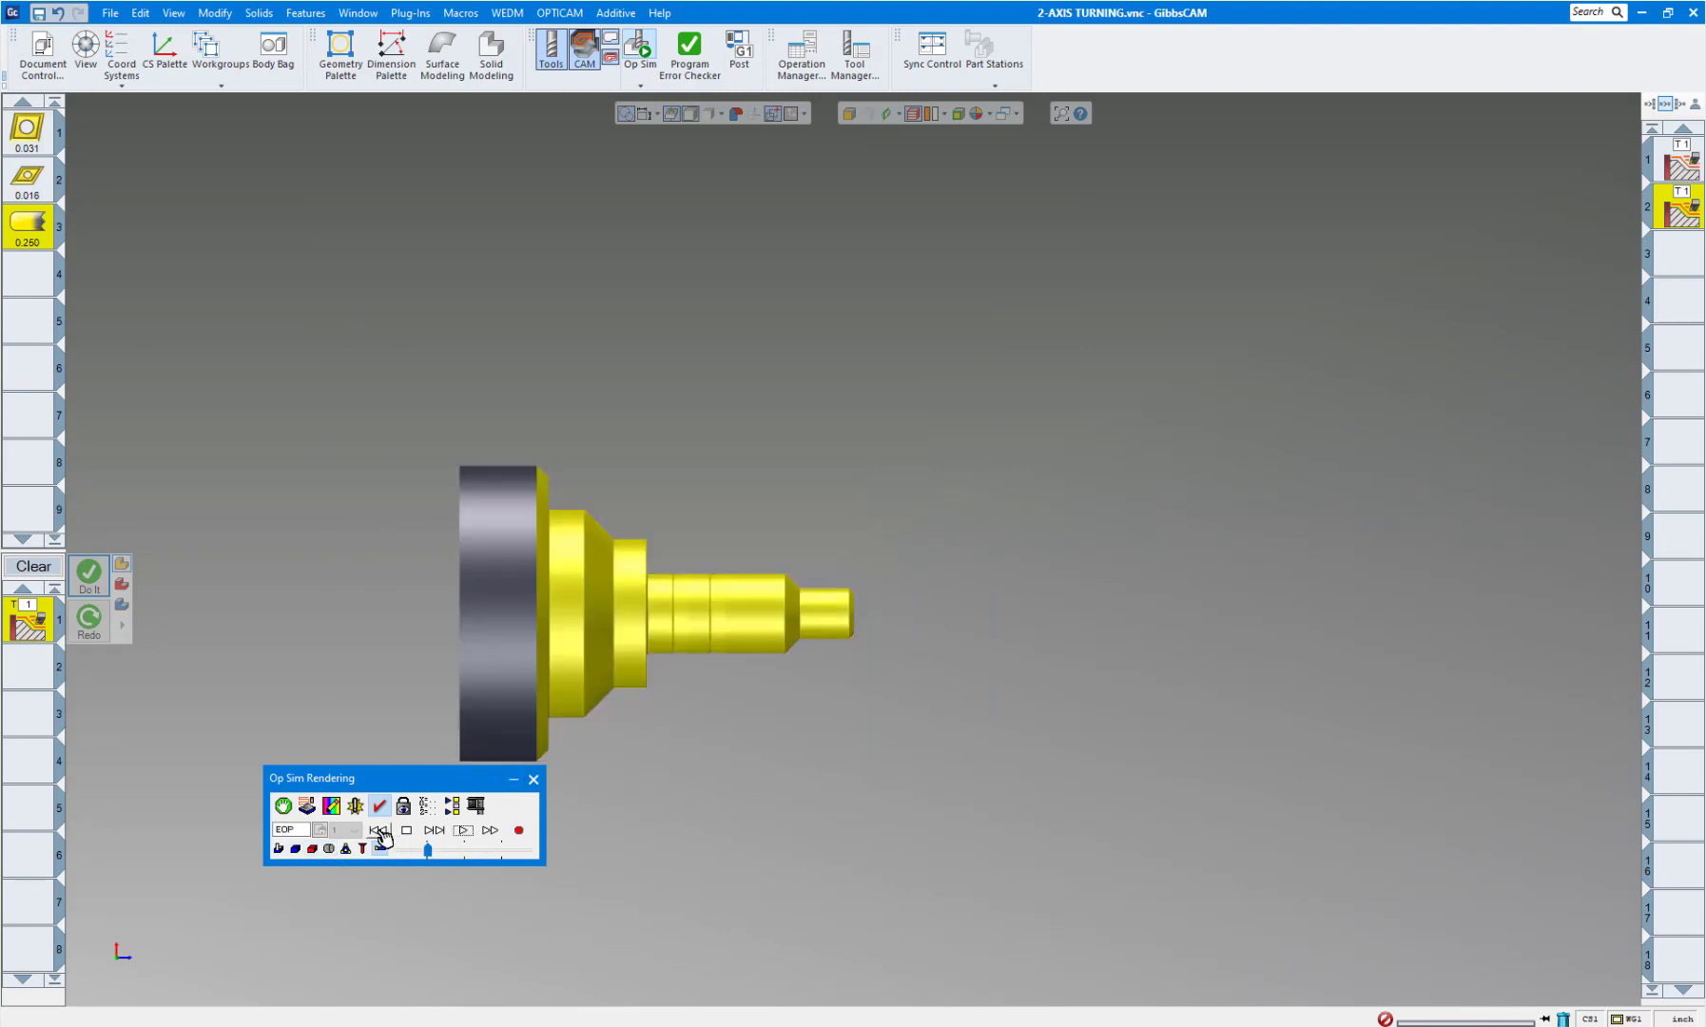
click(377, 830)
click(464, 832)
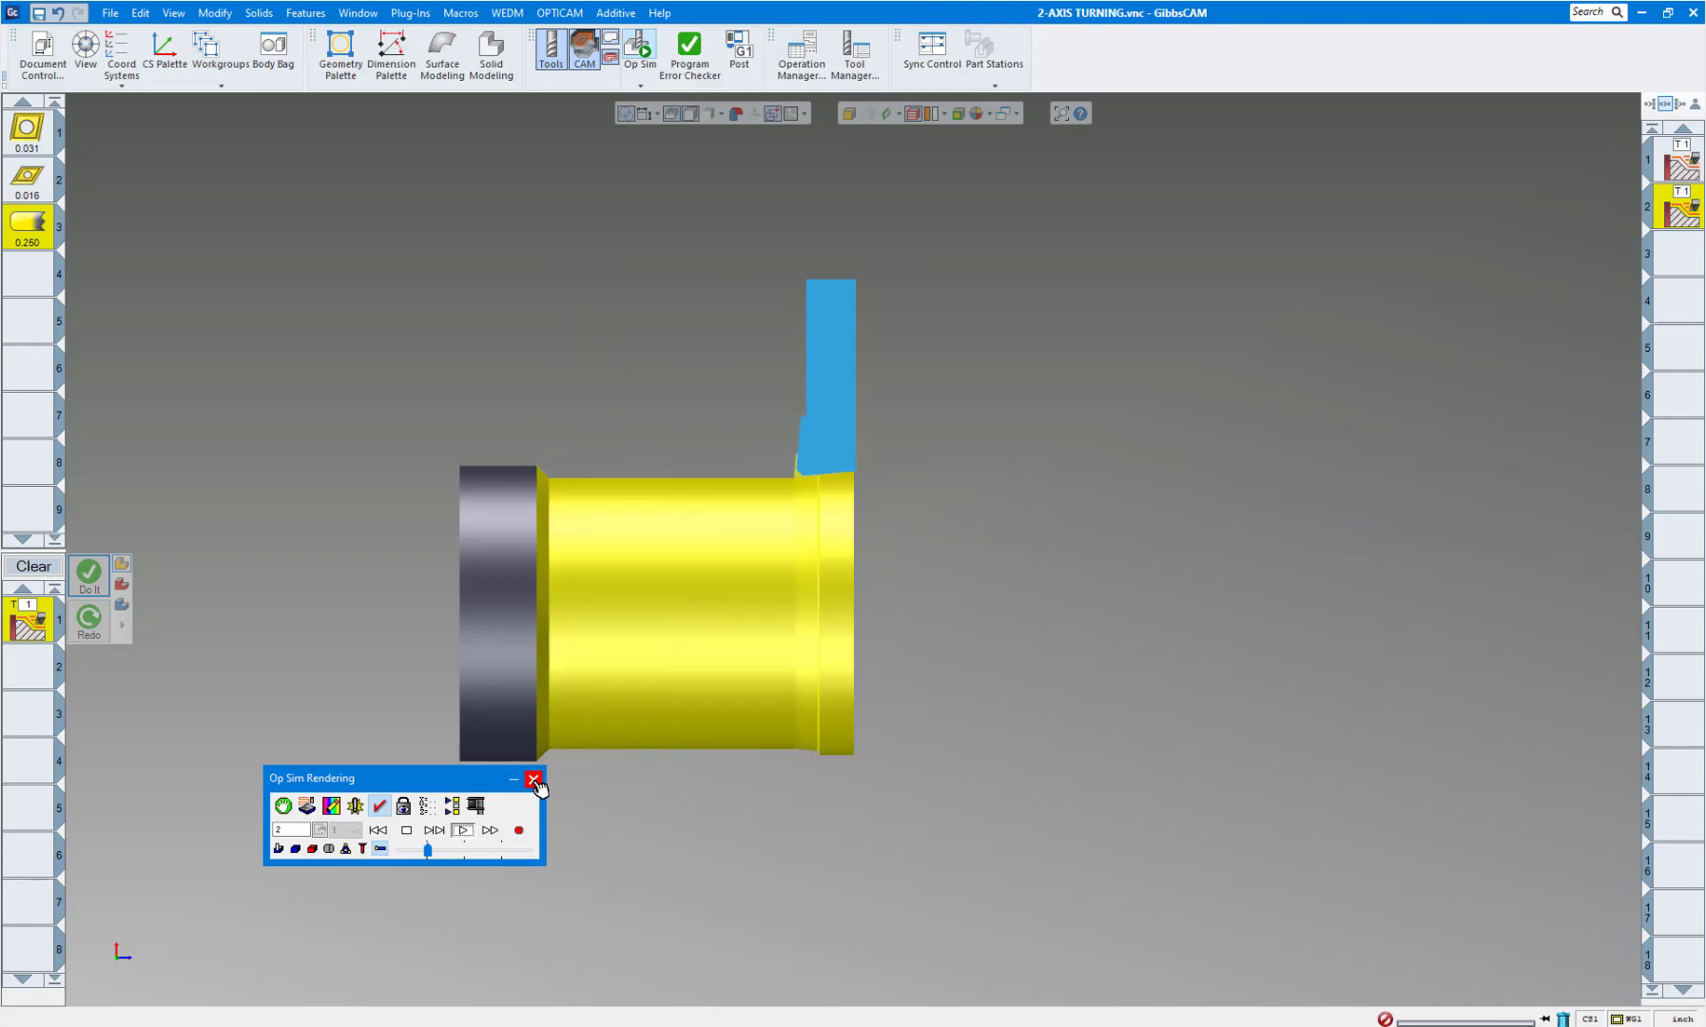
click(535, 780)
Enable Forward on the face roughing operation and redo it, and enable Forward on the OD roughing operation.
double_click(1682, 162)
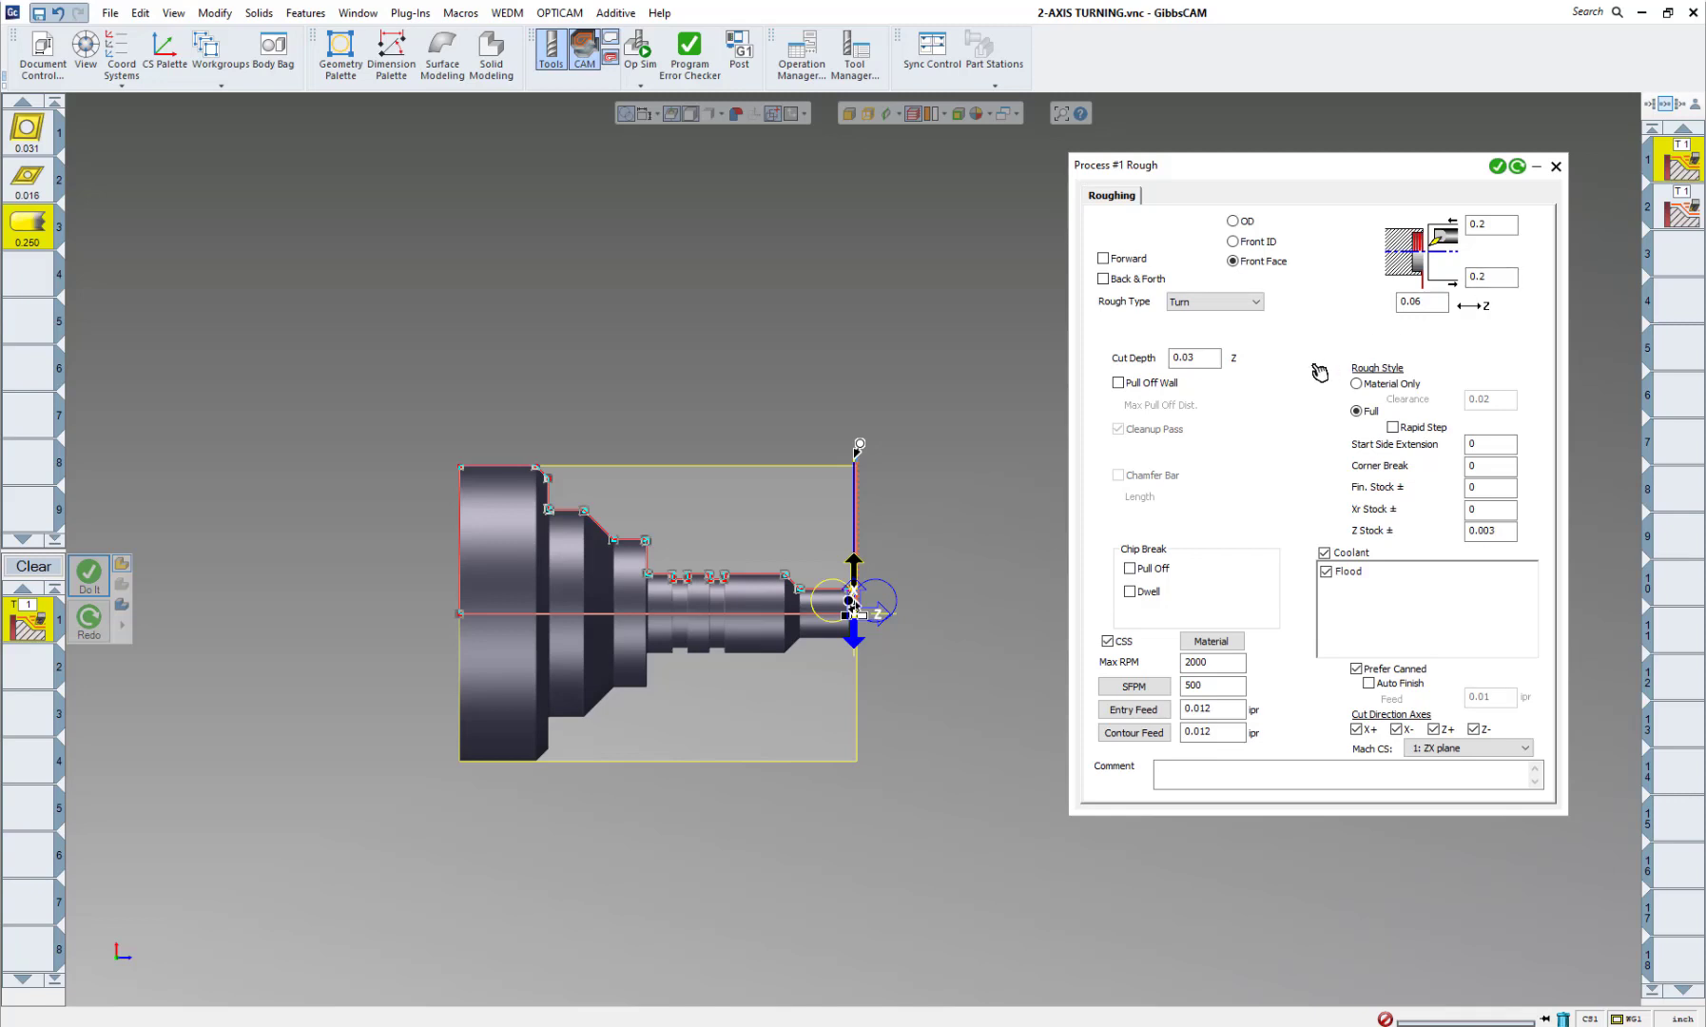
click(1103, 259)
click(1518, 167)
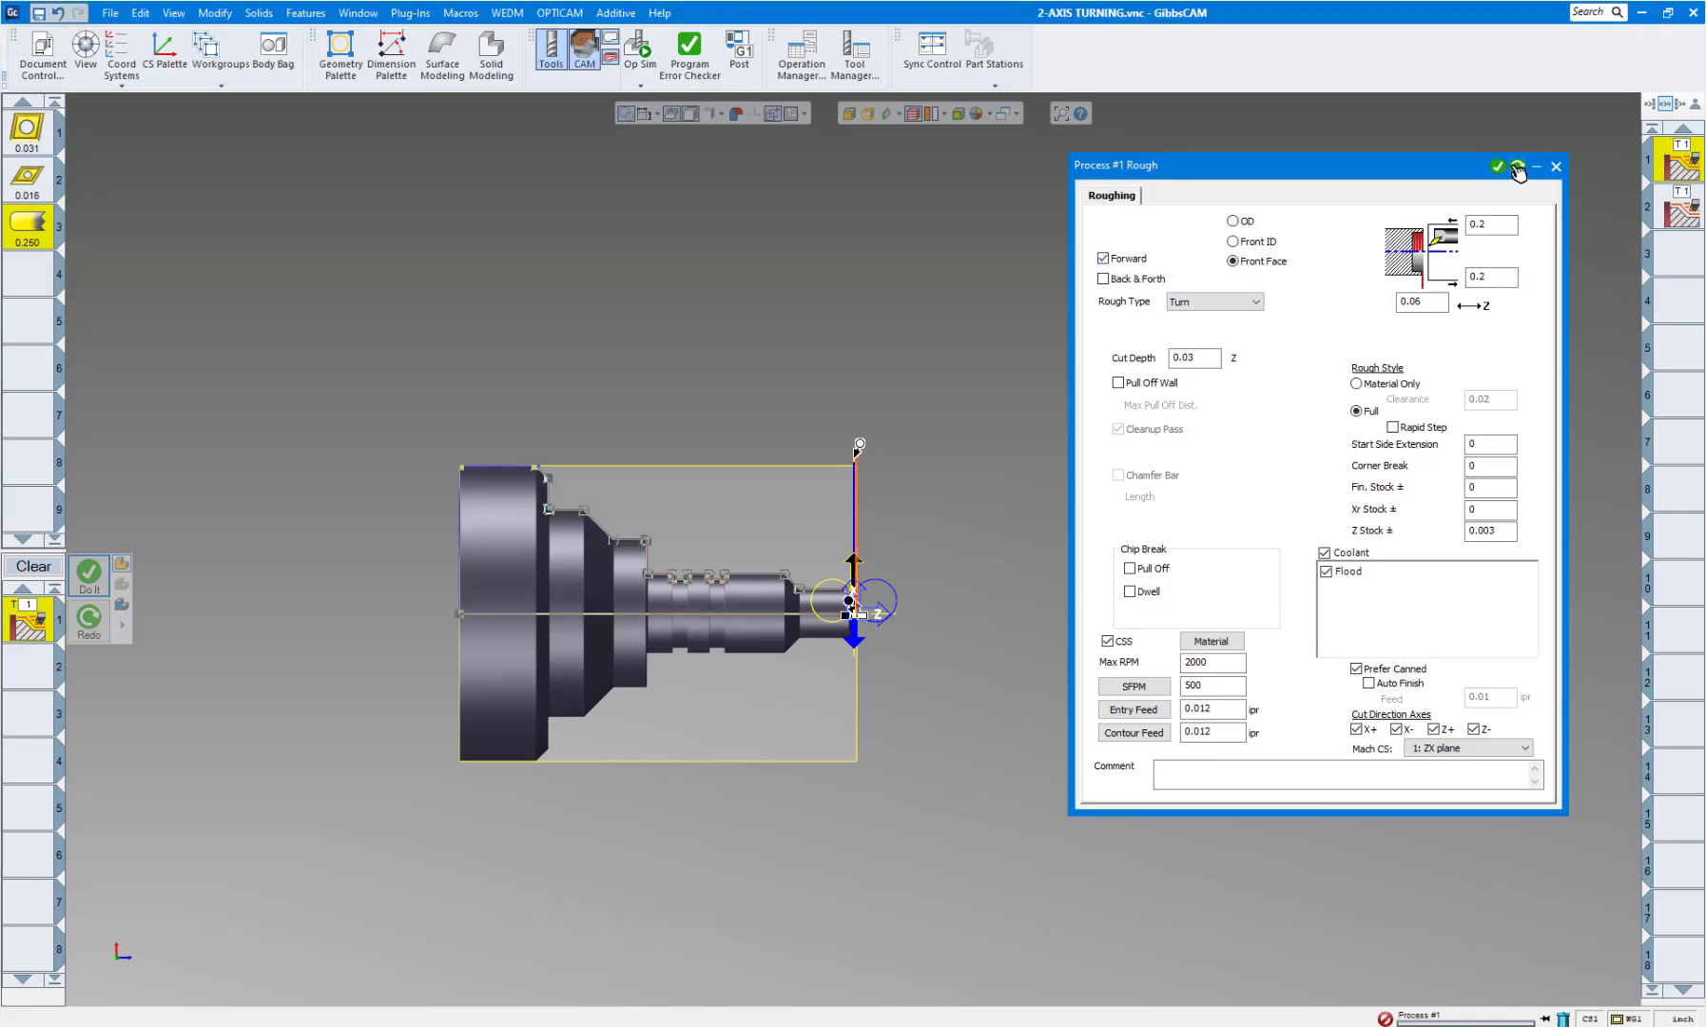
click(1693, 211)
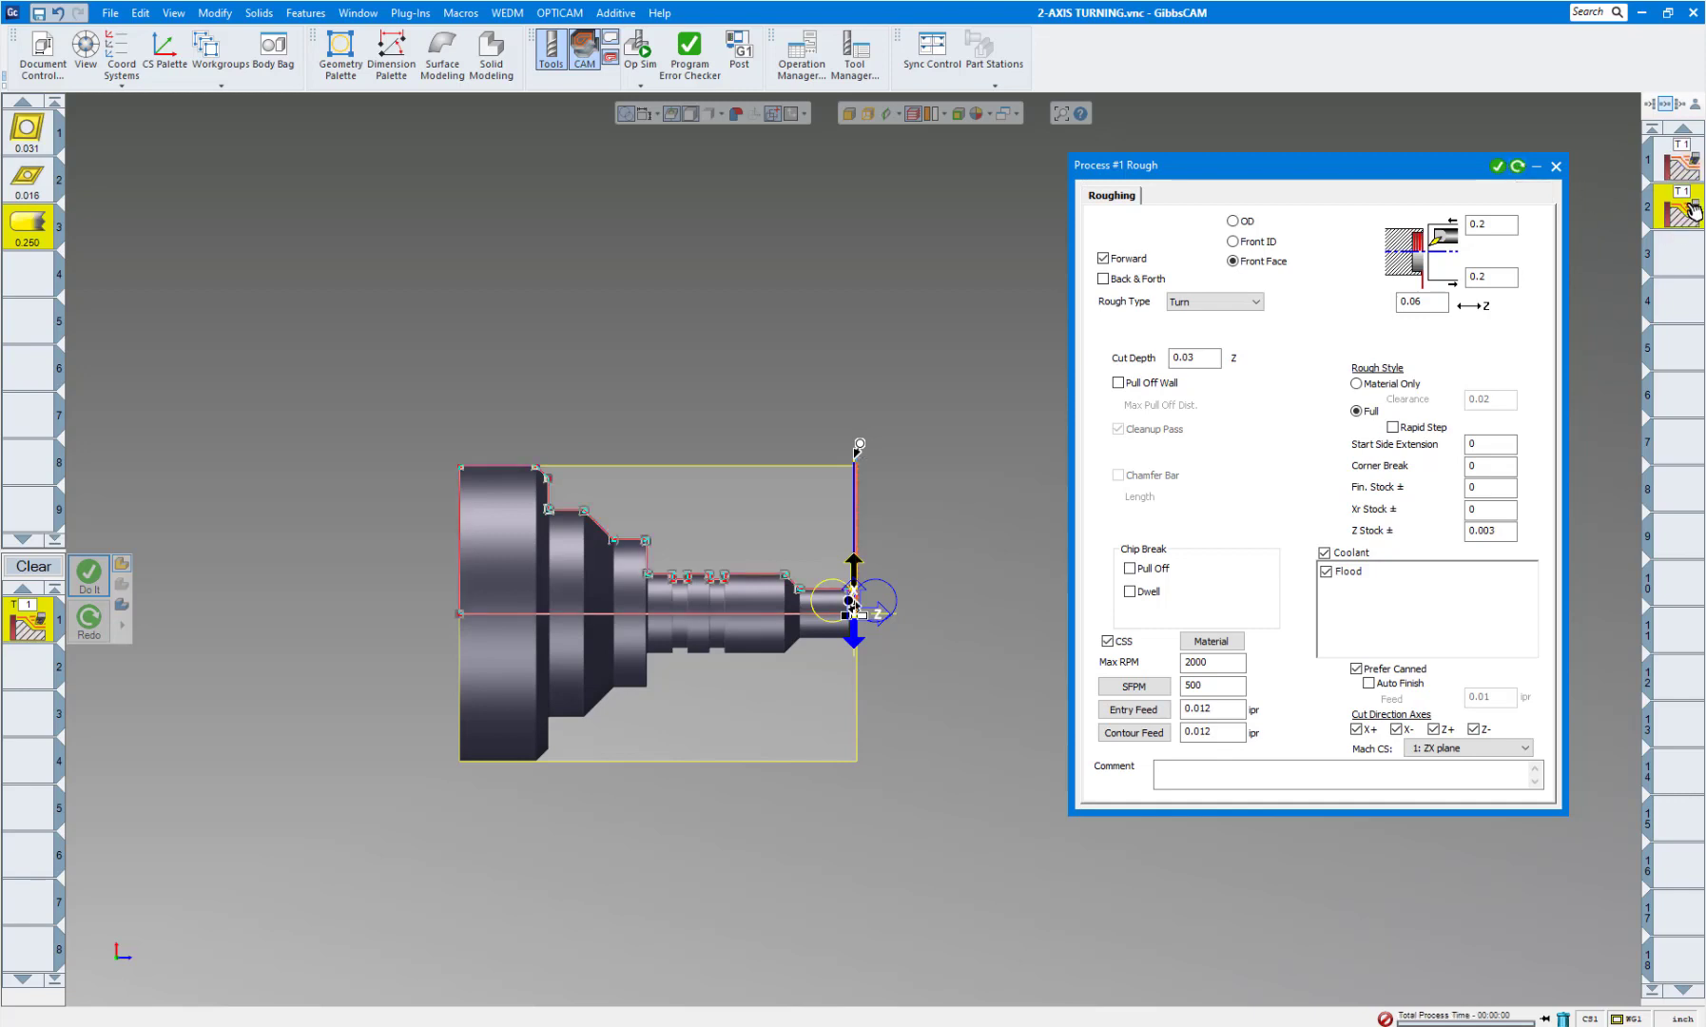
click(1141, 261)
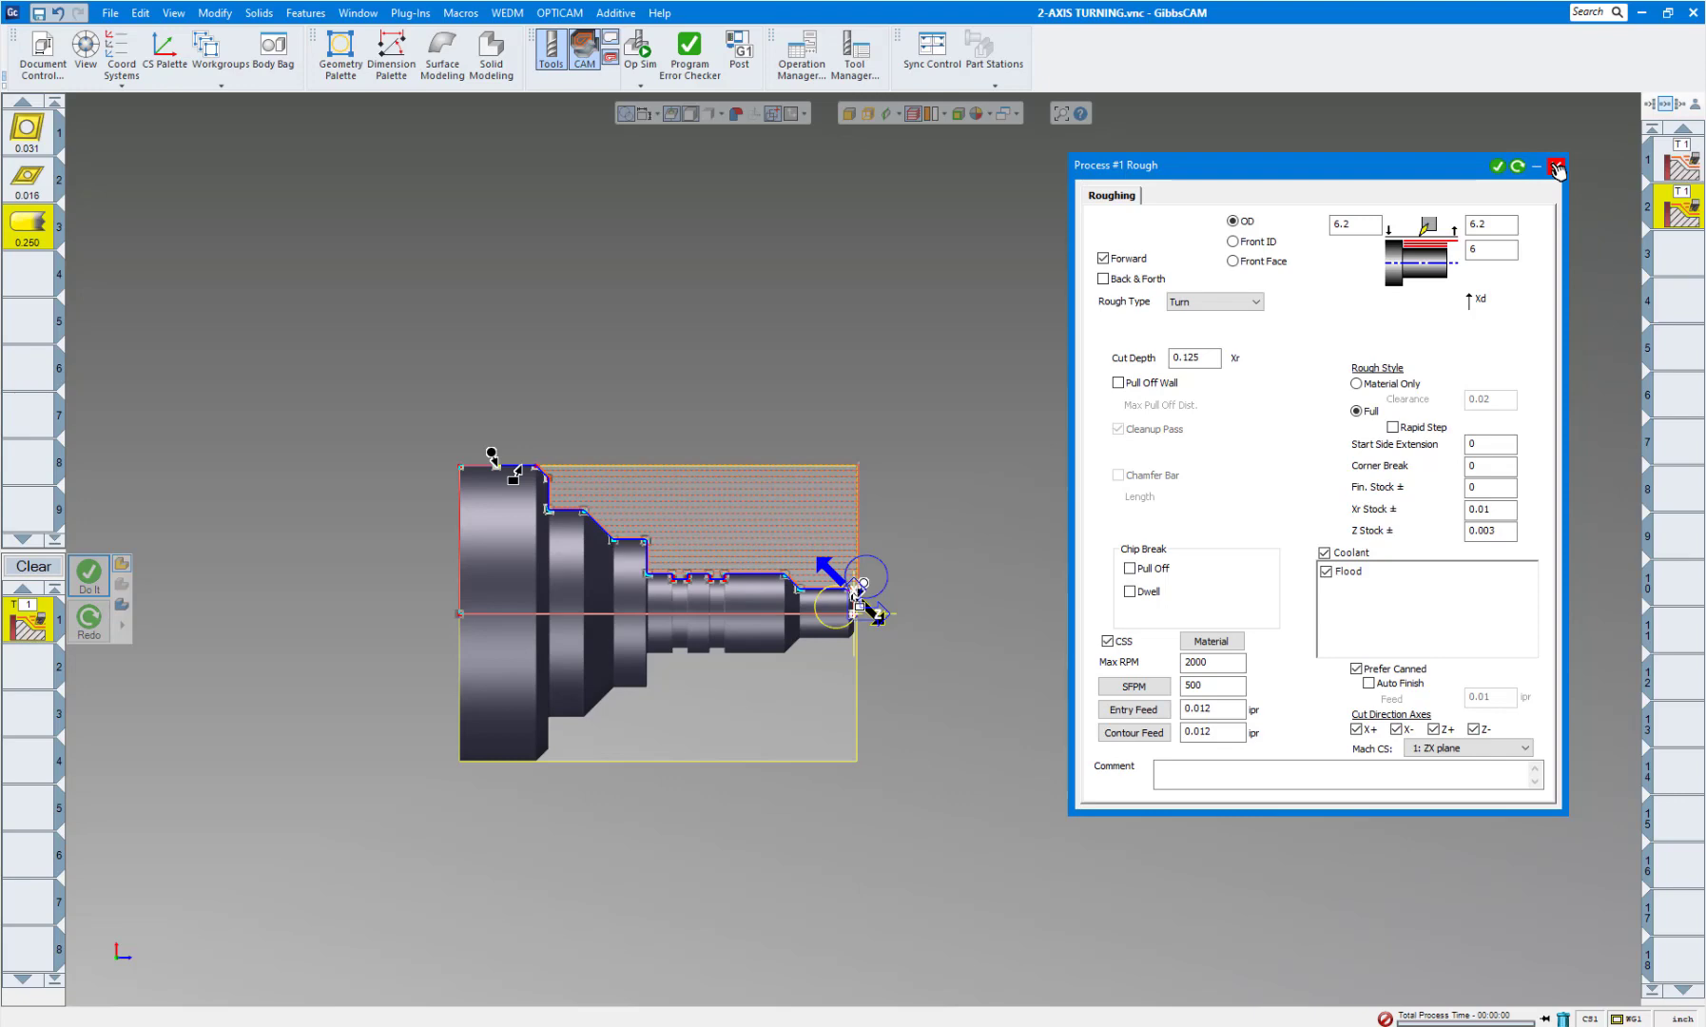
click(1557, 168)
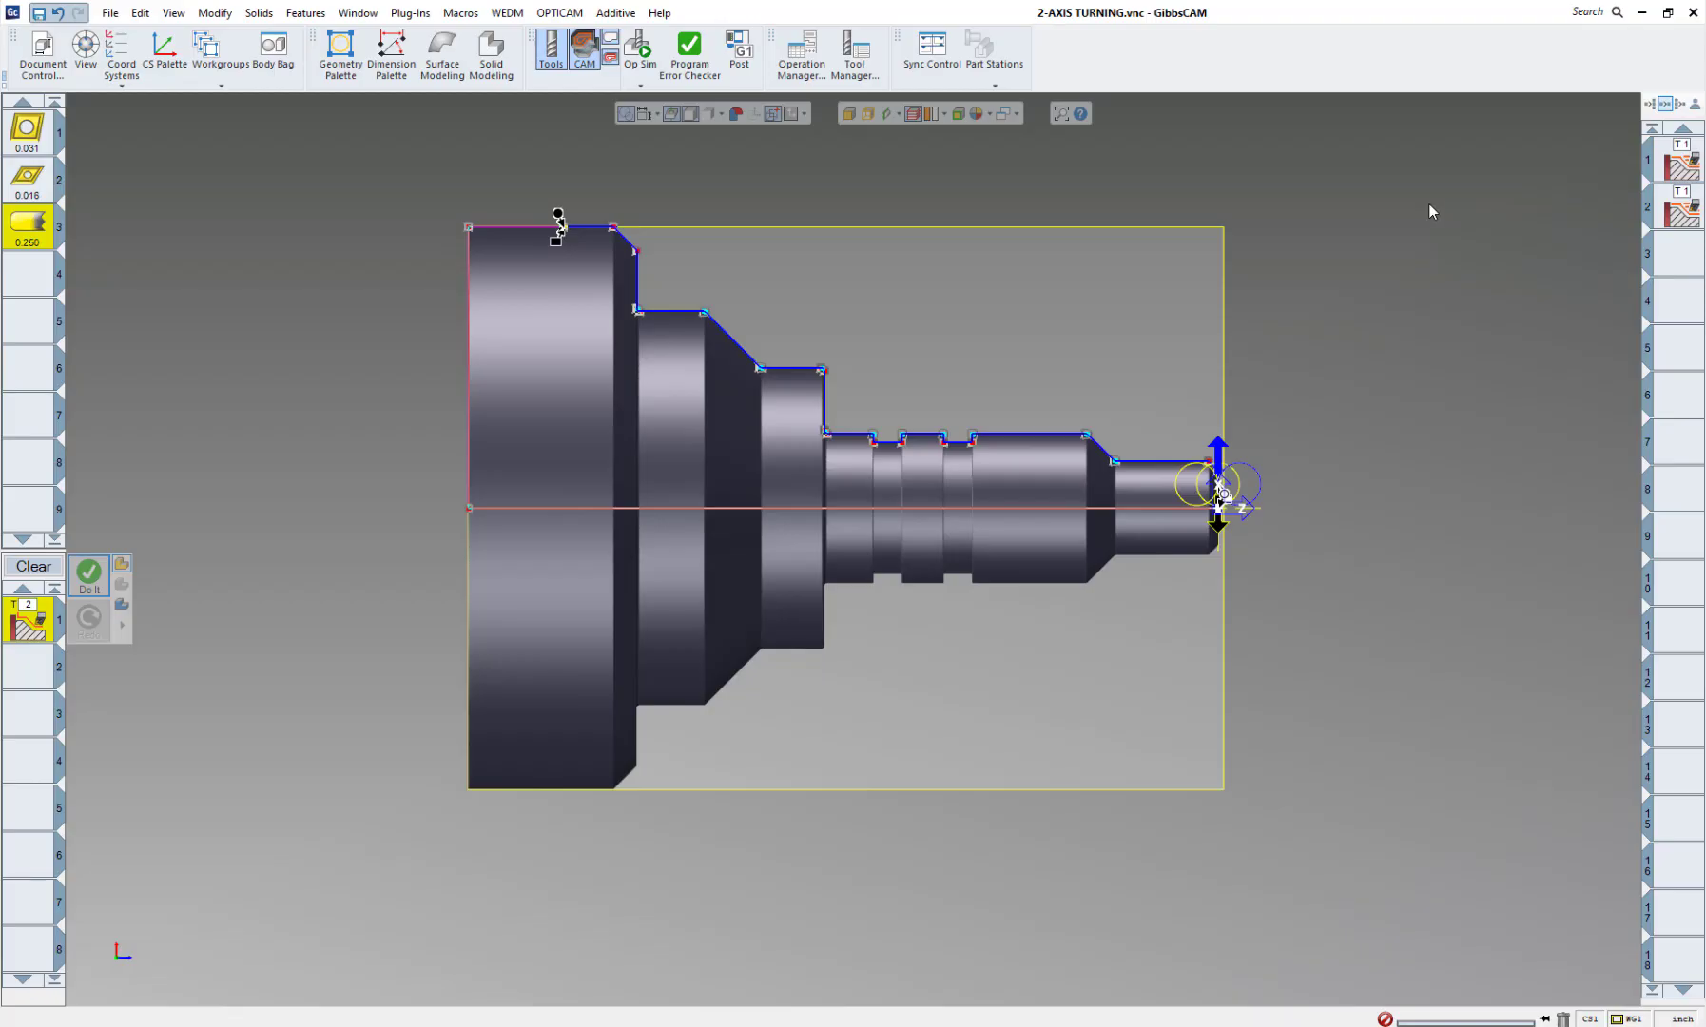
Clear the geometry selection and review the settings of the OD contour process that uses tool 2.
click(1355, 241)
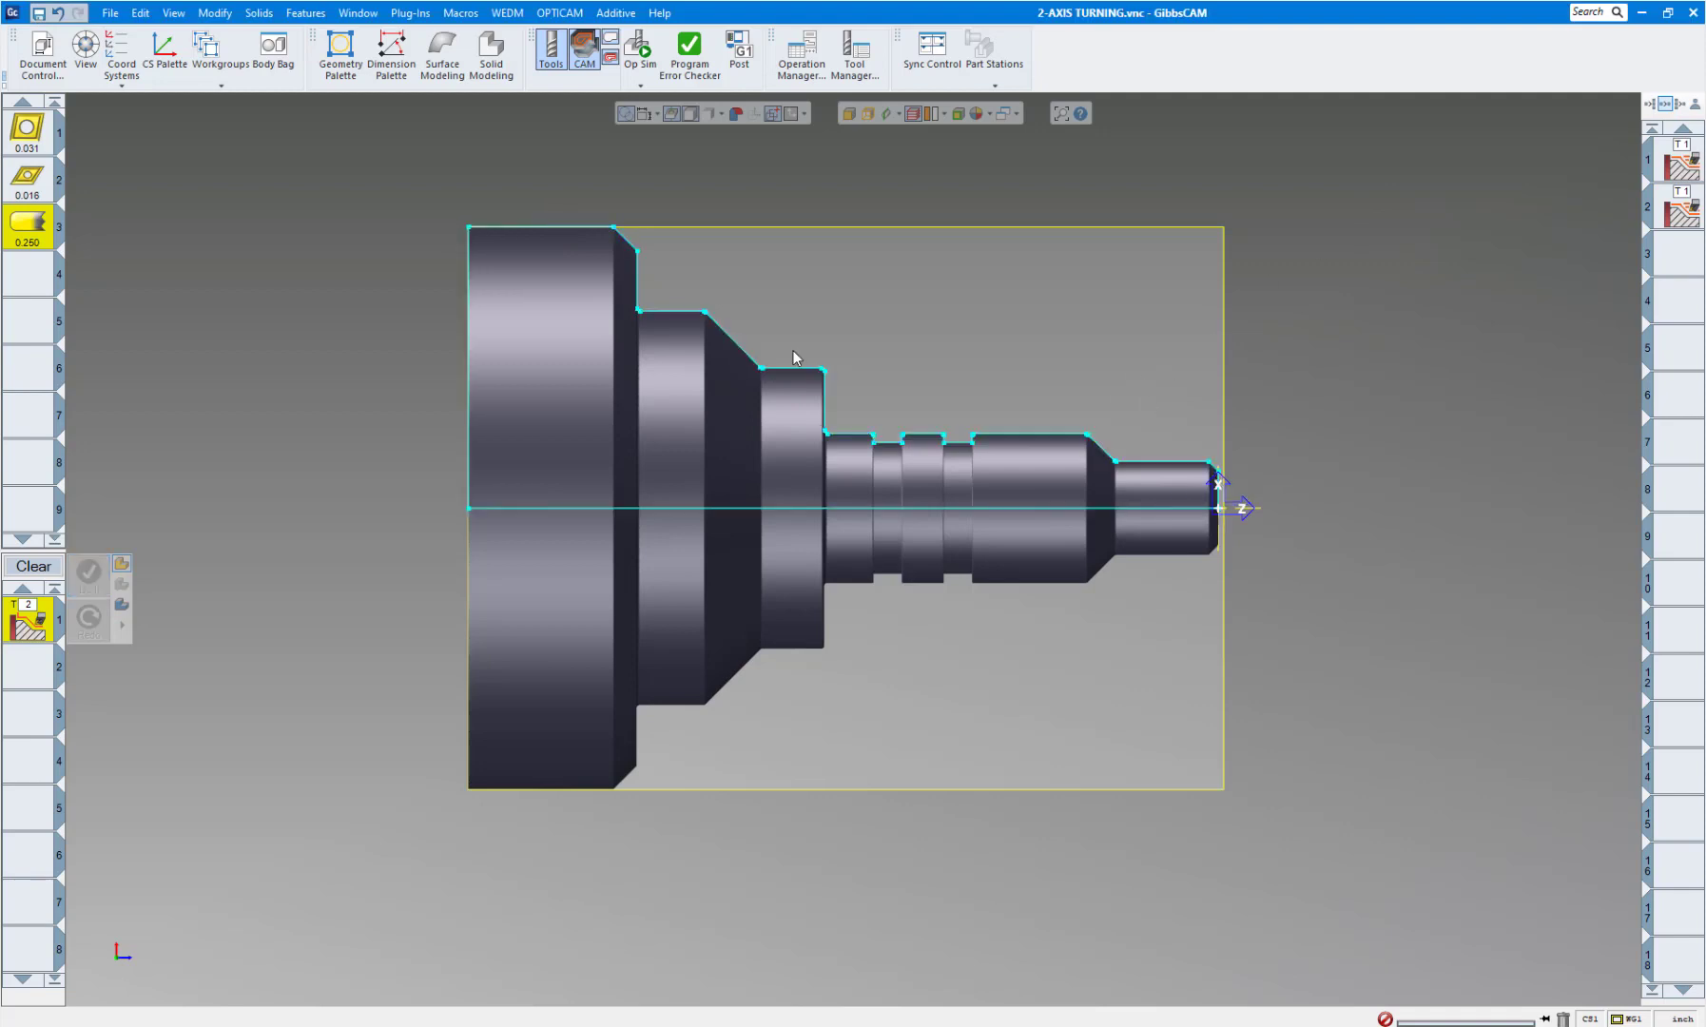
double_click(29, 628)
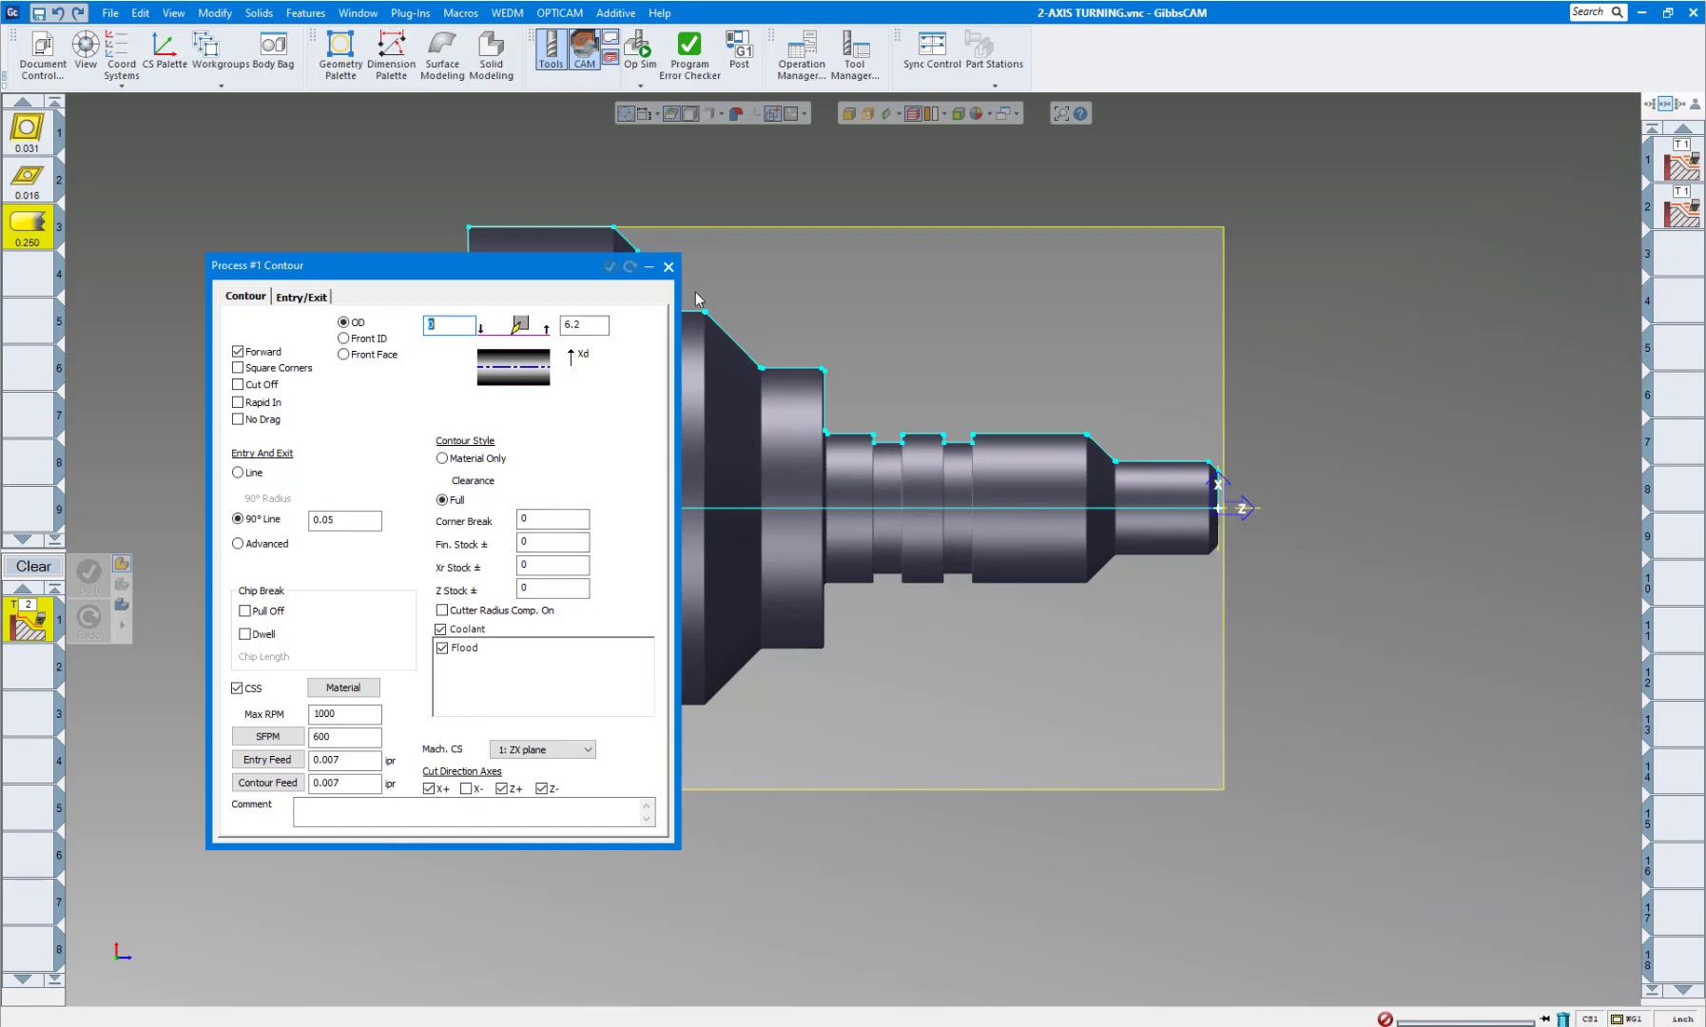
click(668, 267)
Create the finish contour operation along the profile from the centerline at the front face to the largest diameter.
drag(1066, 360, 1338, 621)
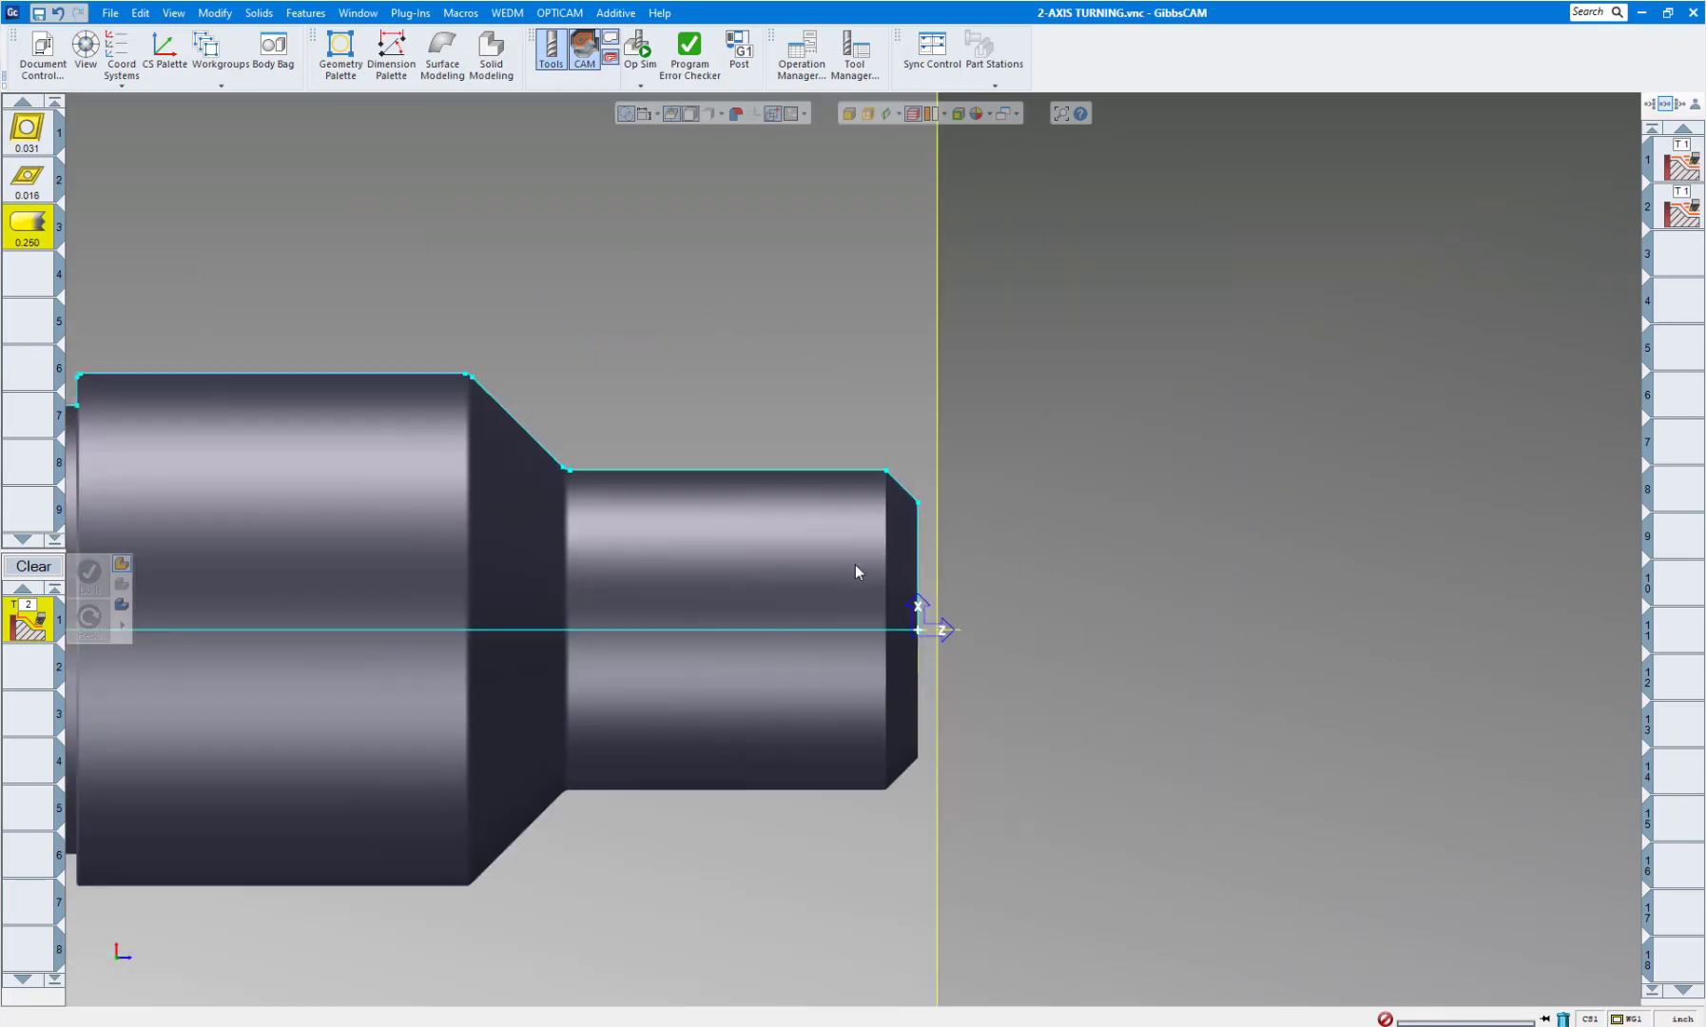
click(918, 540)
mouse_move(925, 526)
mouse_down()
mouse_move(903, 601)
mouse_move(919, 627)
mouse_up()
scroll(995, 509, down, 5)
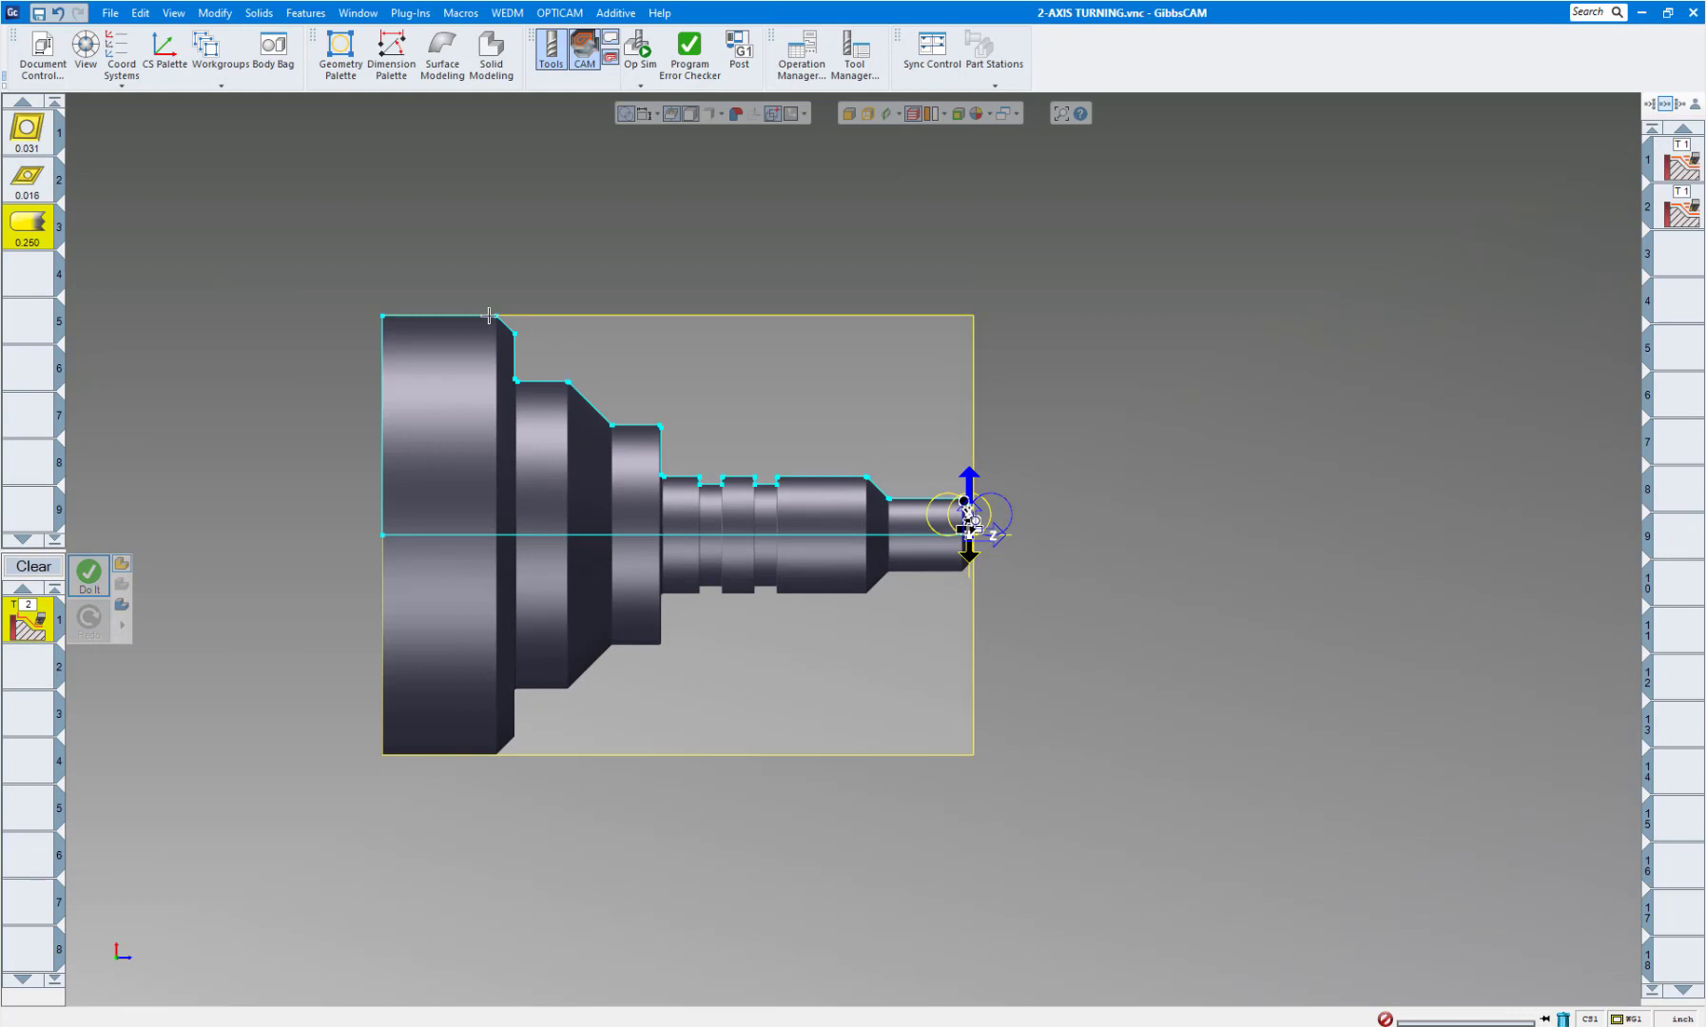
click(488, 317)
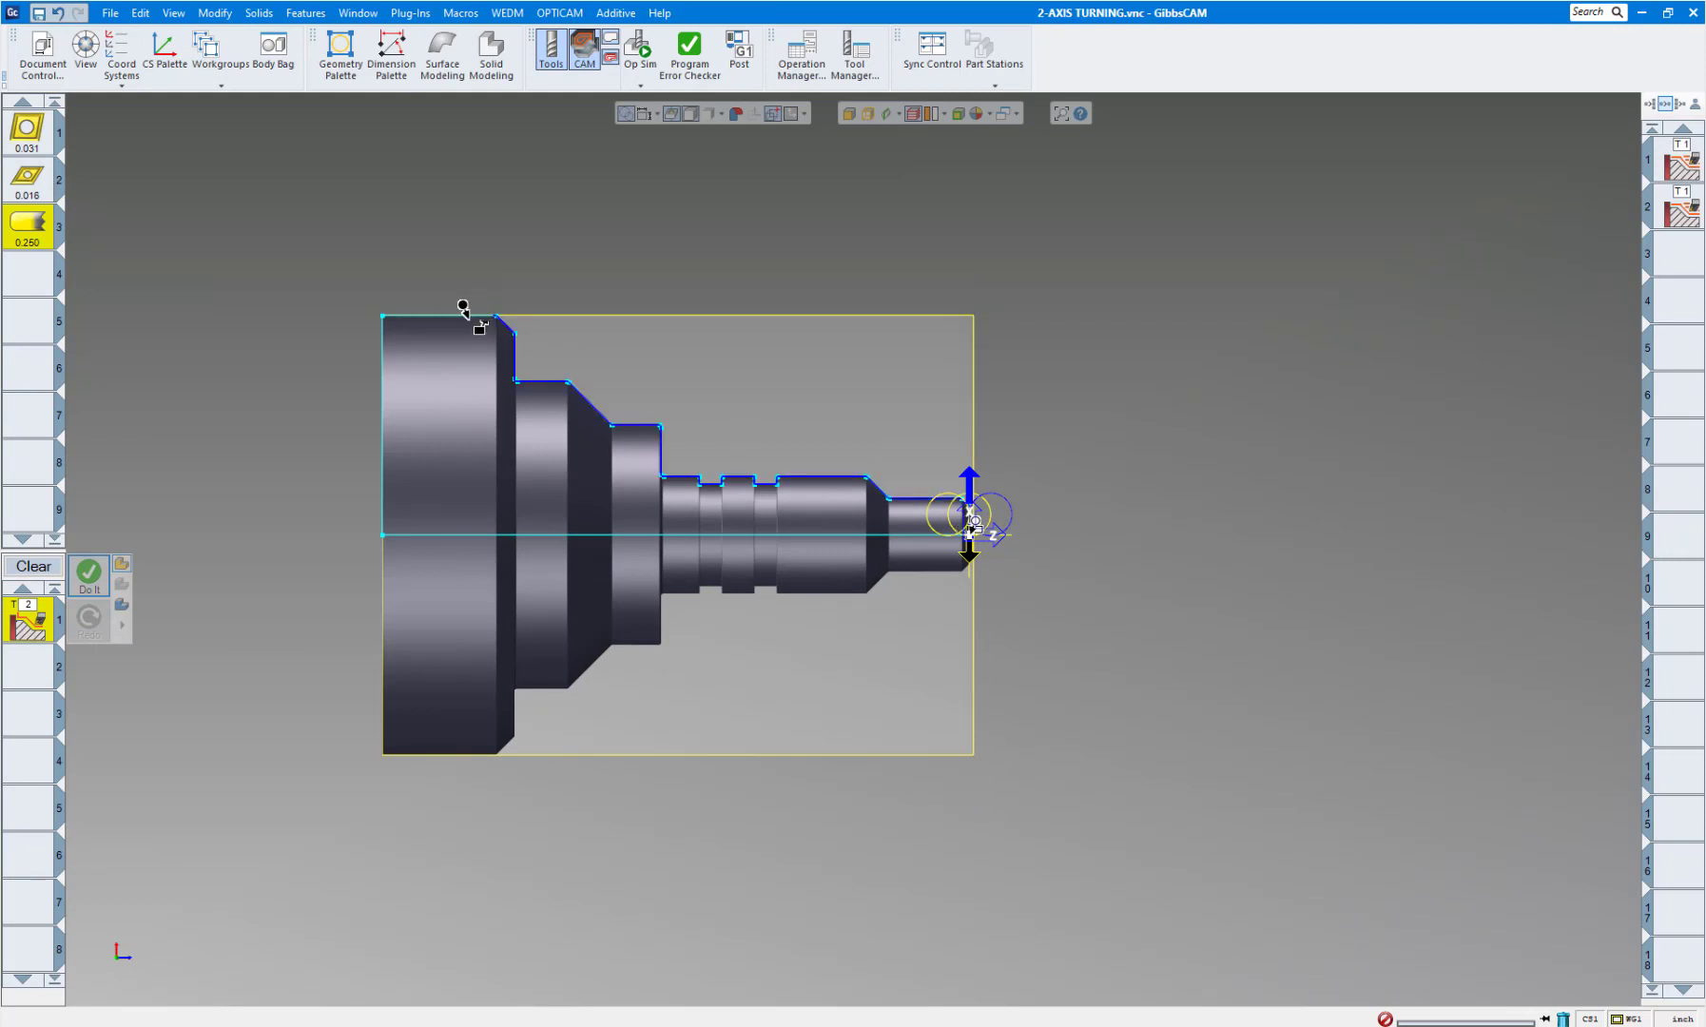
click(88, 574)
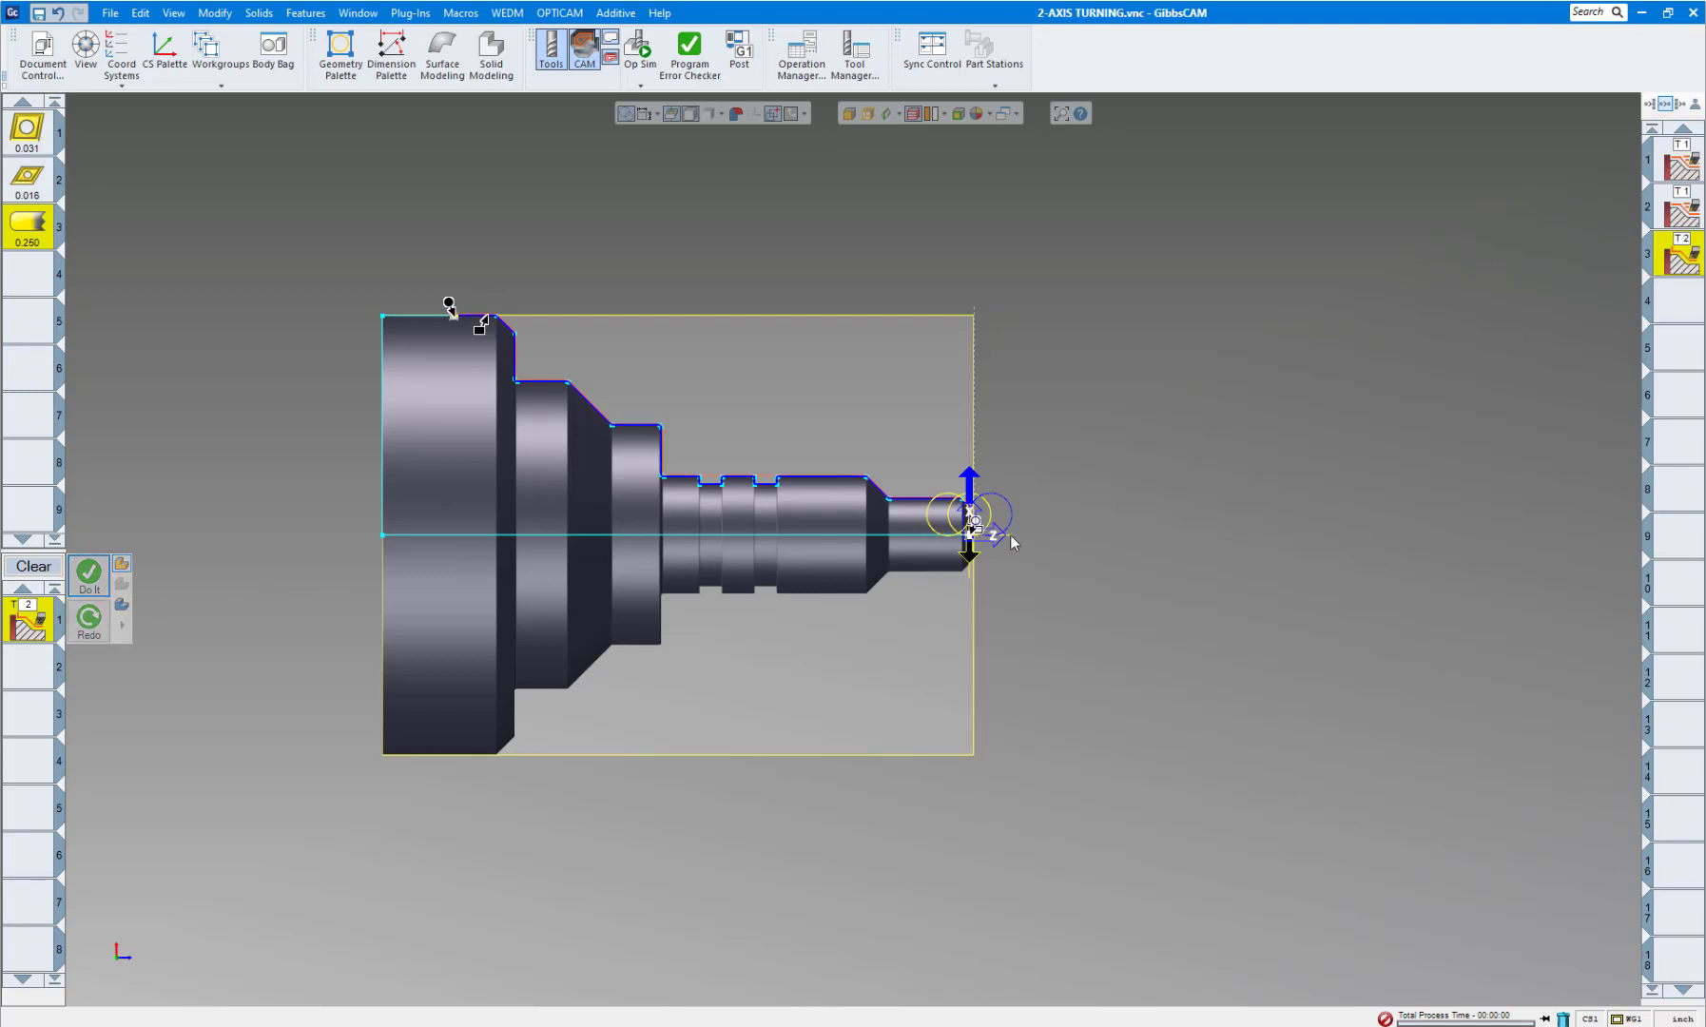
Open the Op Sim rendering of the facing, OD roughing and finish contour operations and rewind it to the start.
scroll(1022, 538, down, 2)
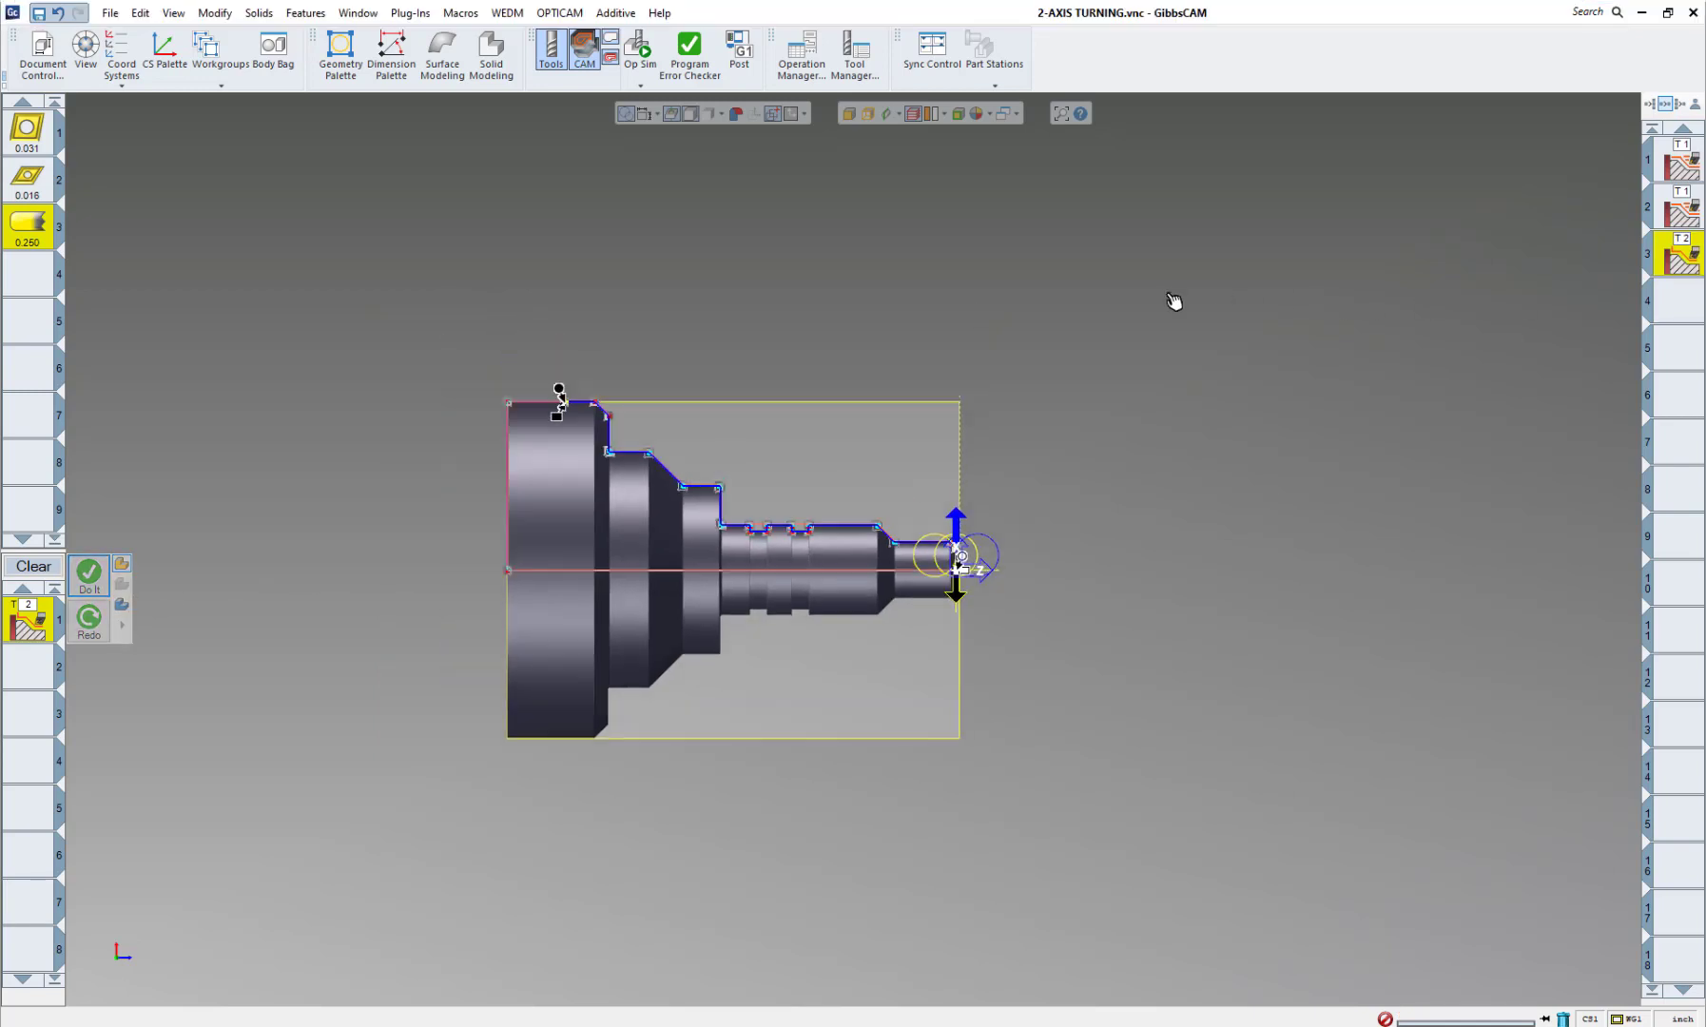
click(638, 49)
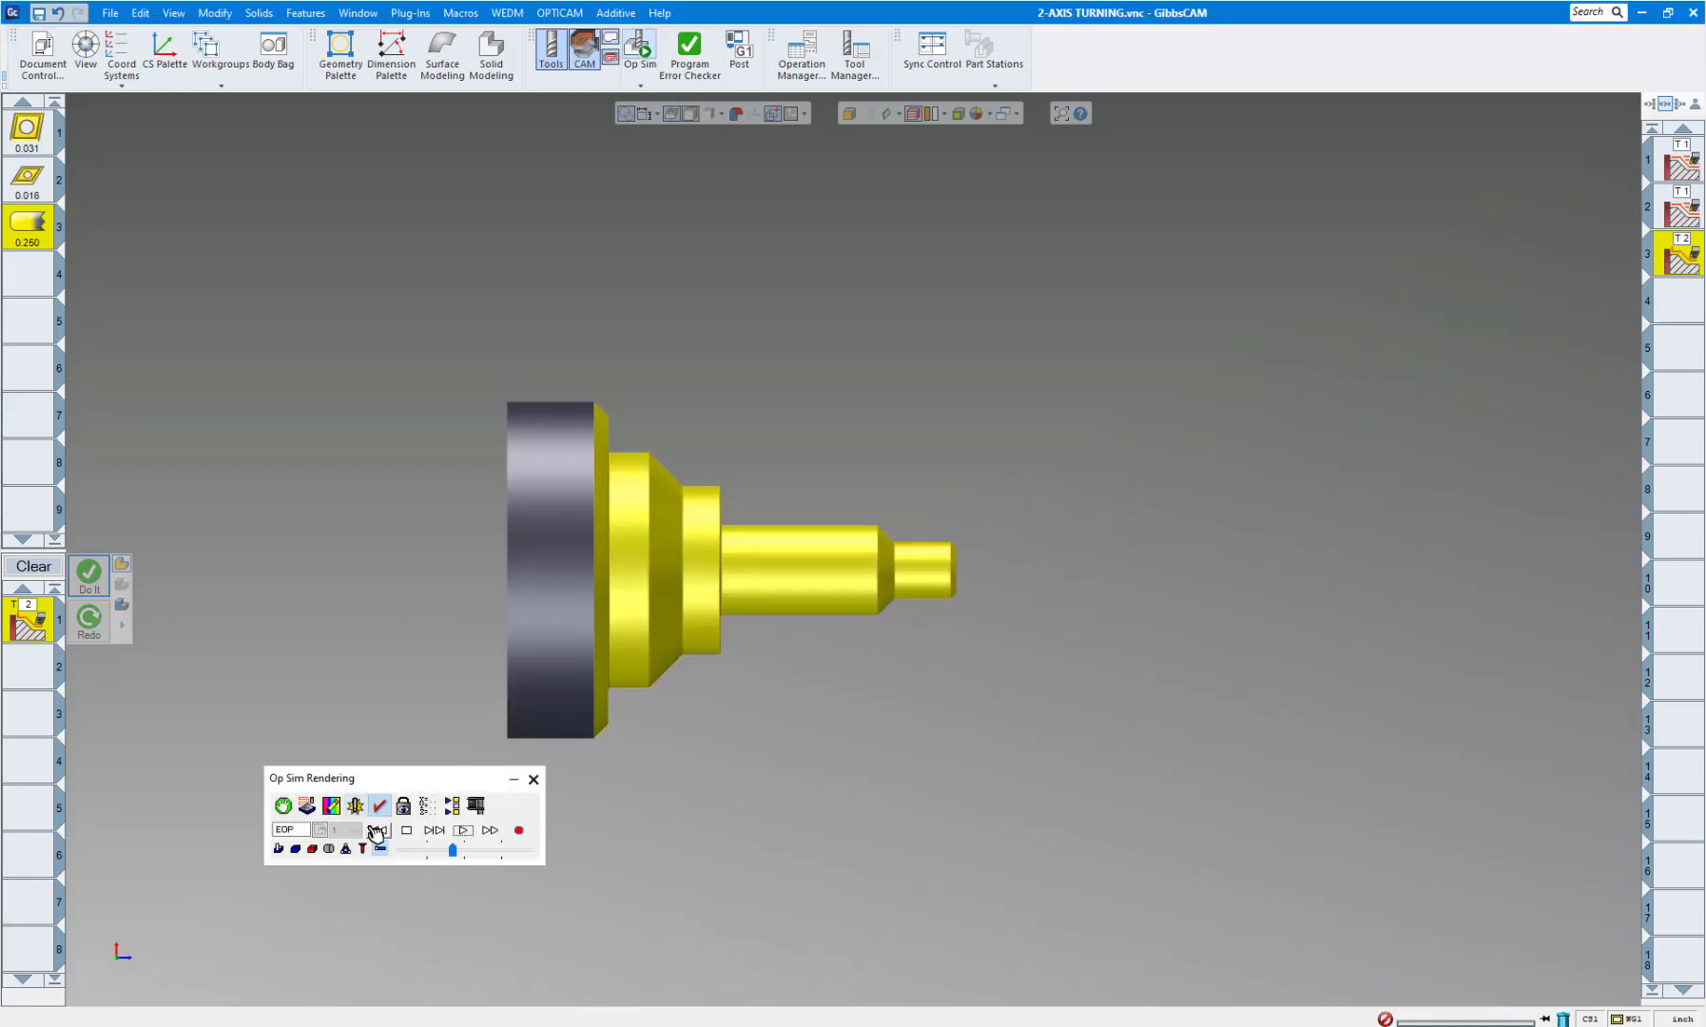
click(377, 832)
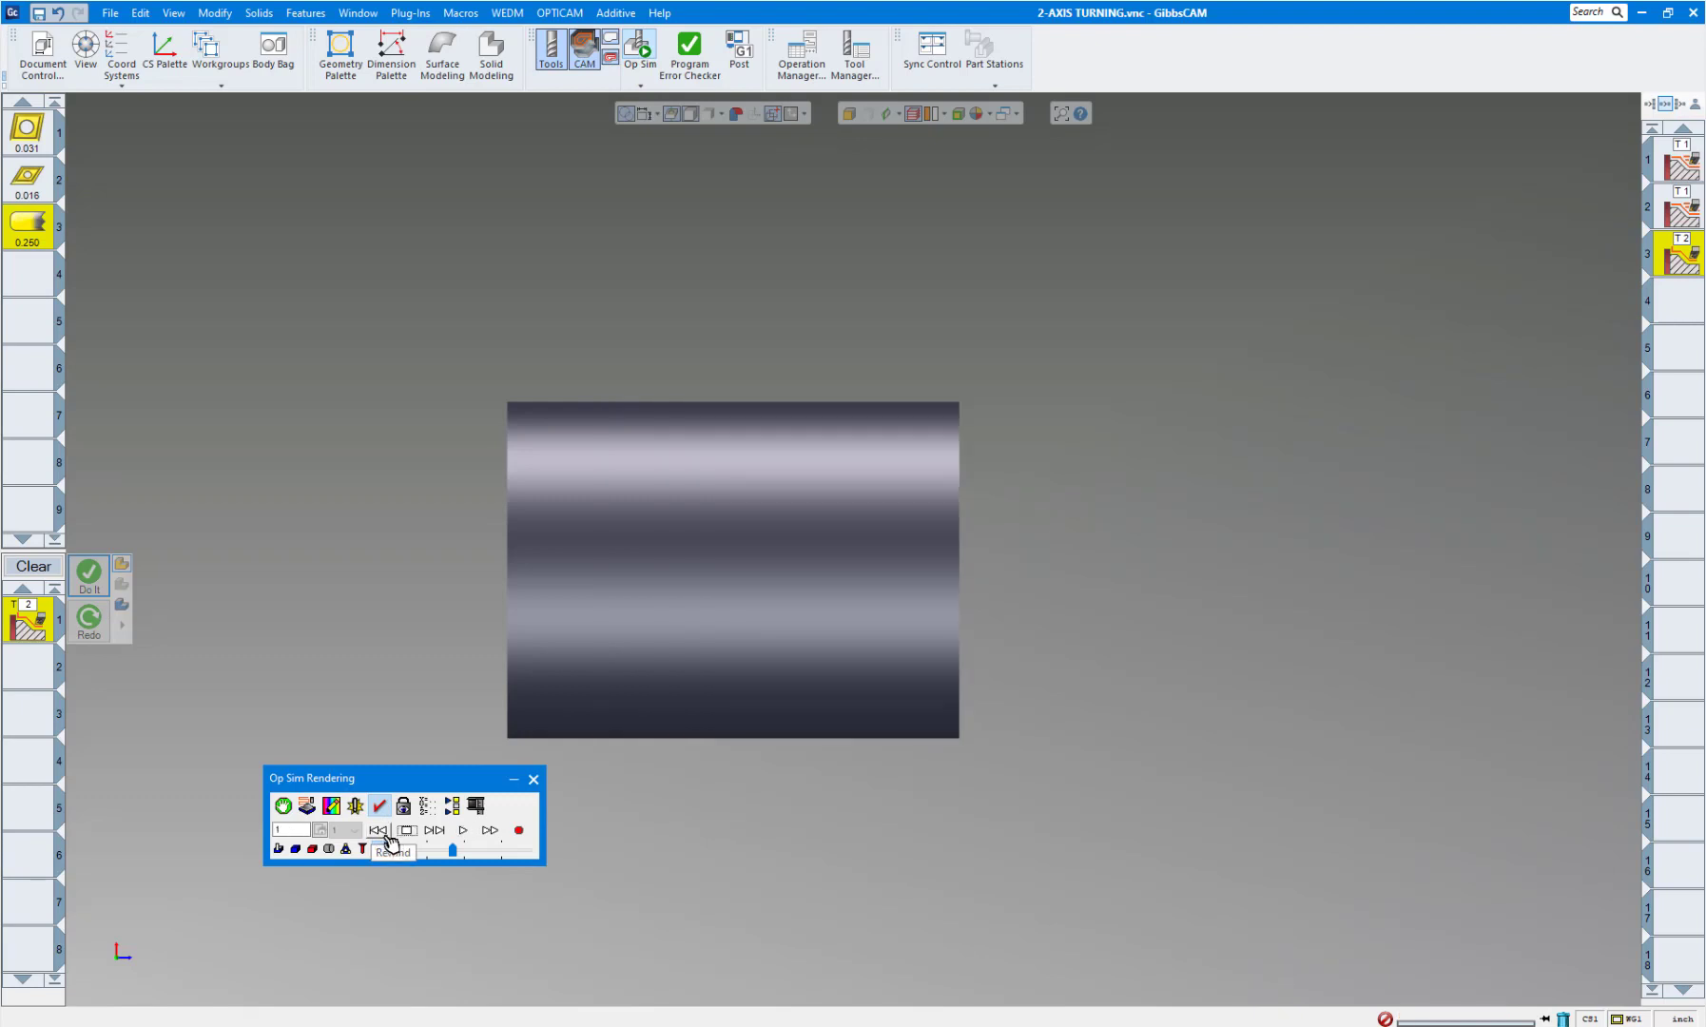
Change the simulation's cut color mode so the cut surfaces are colored by tool, and close the color settings.
click(330, 808)
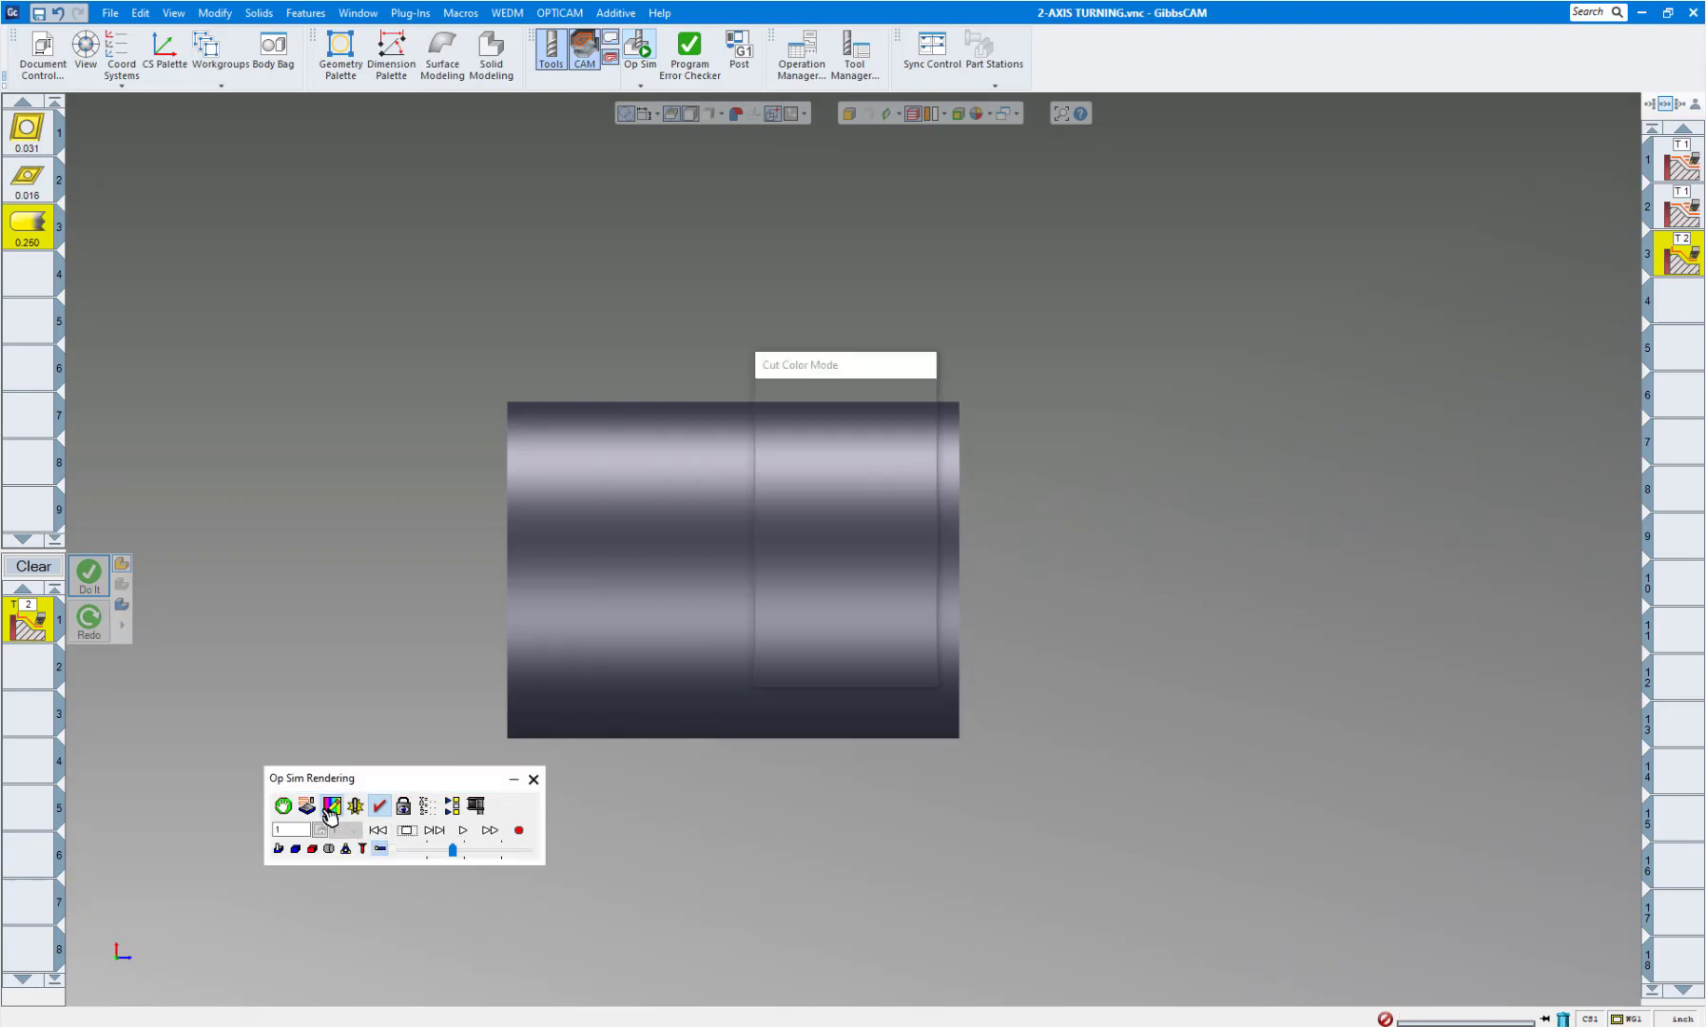
drag(844, 359, 614, 279)
drag(507, 251, 383, 241)
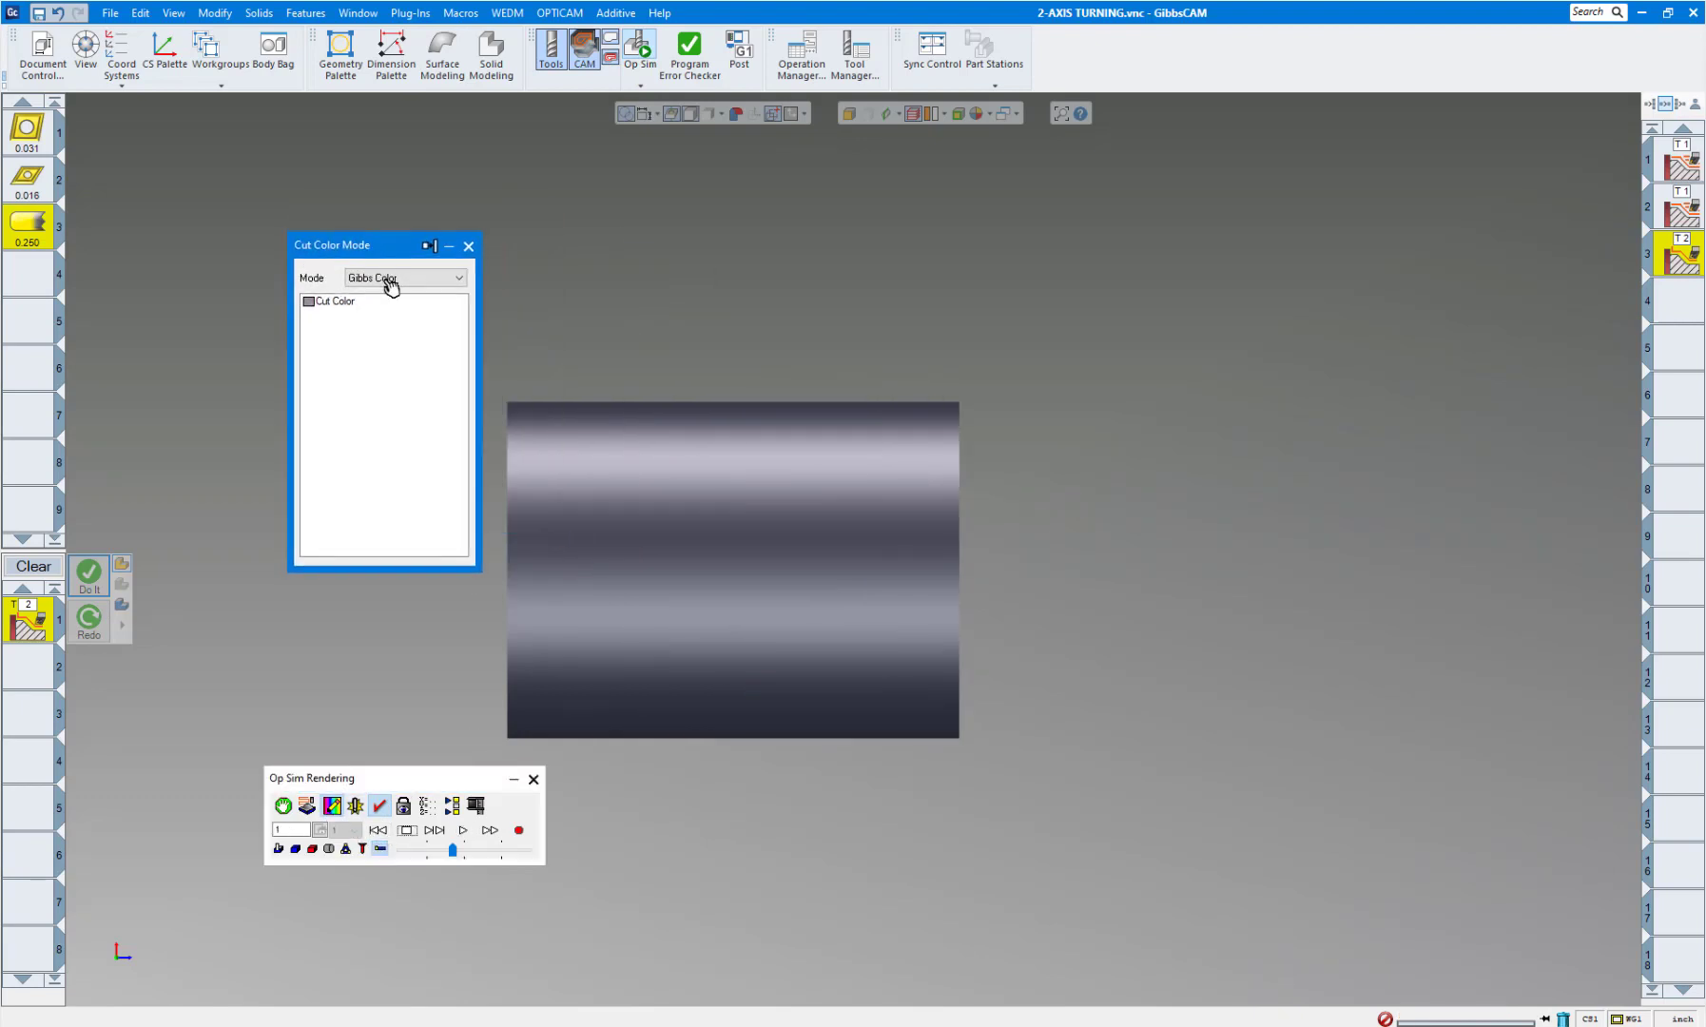
click(419, 278)
click(410, 319)
click(468, 245)
Replay the rendering of all operations from the start, adjusting the playback speed, and close the simulation.
click(431, 849)
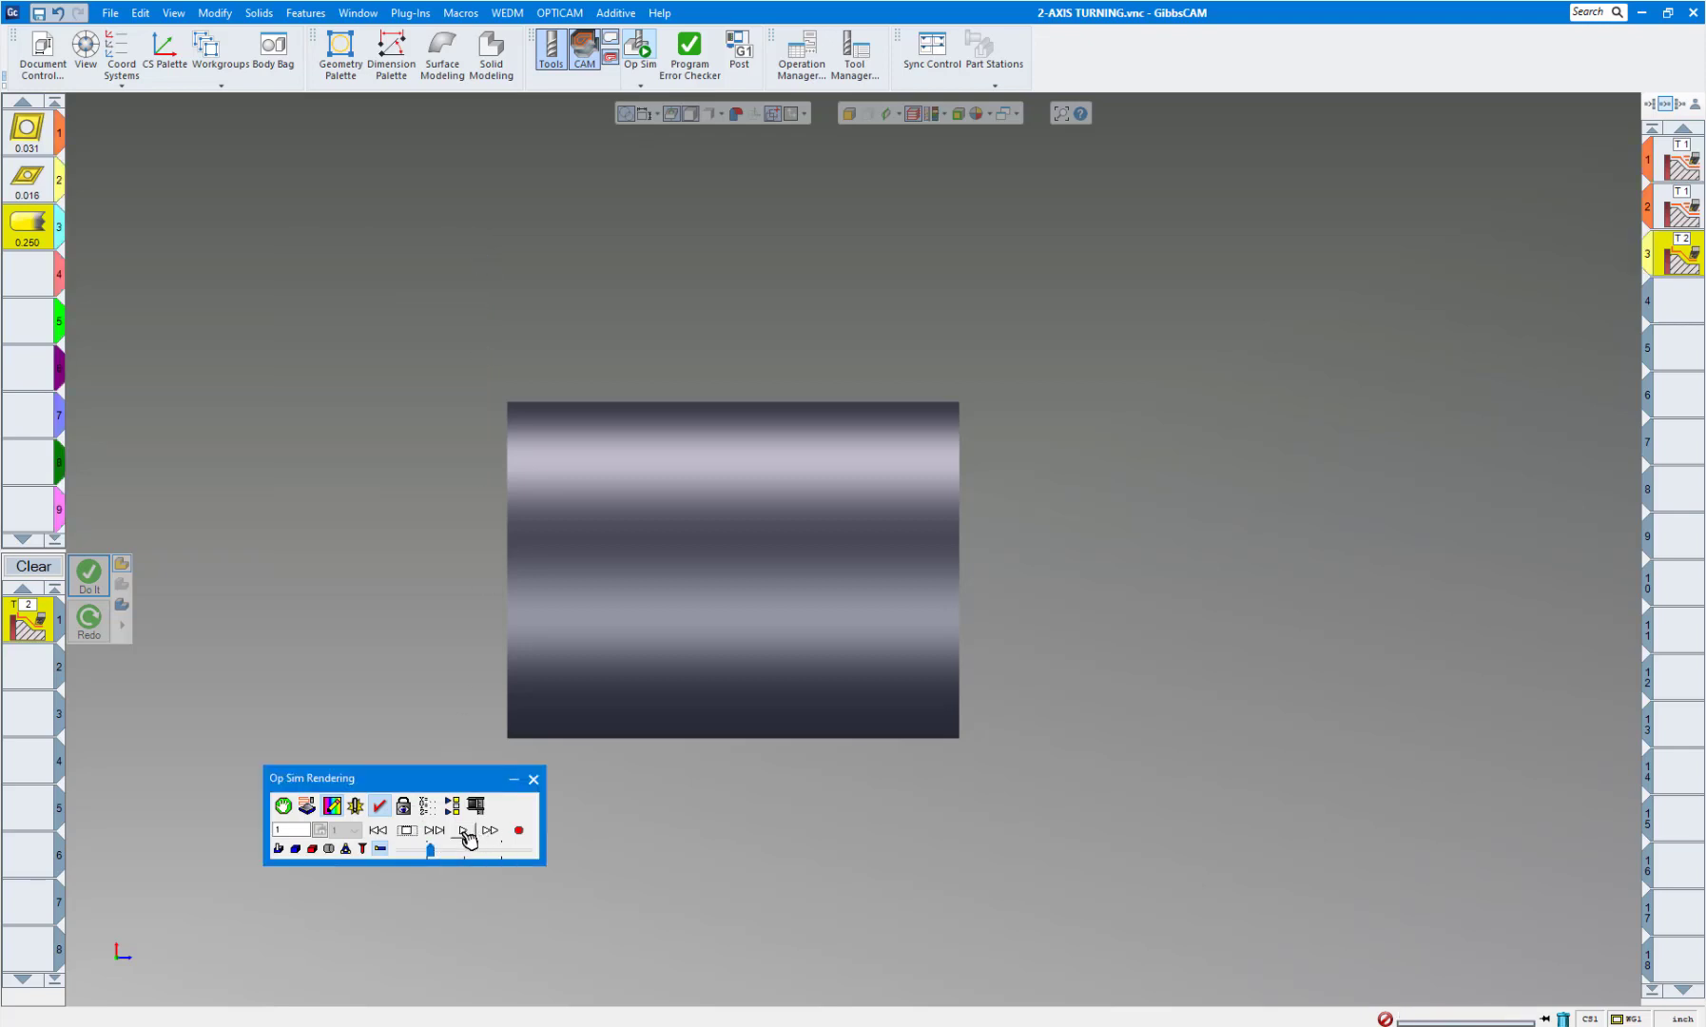
click(464, 833)
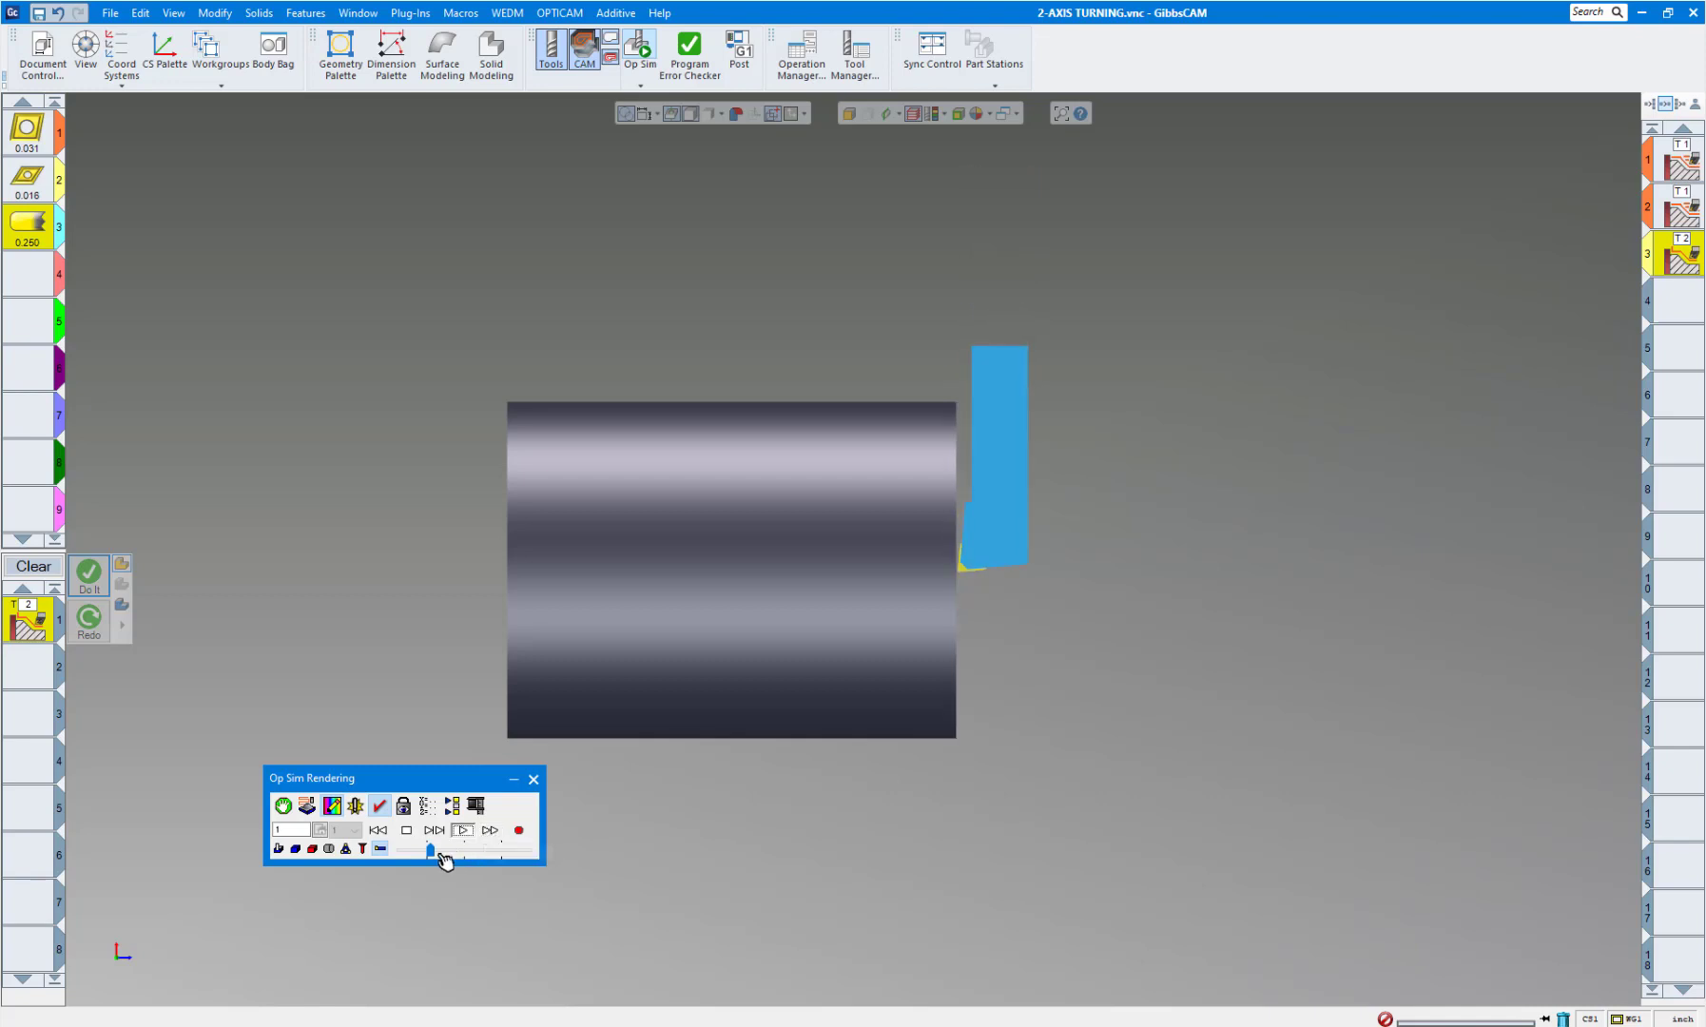
drag(431, 850, 448, 852)
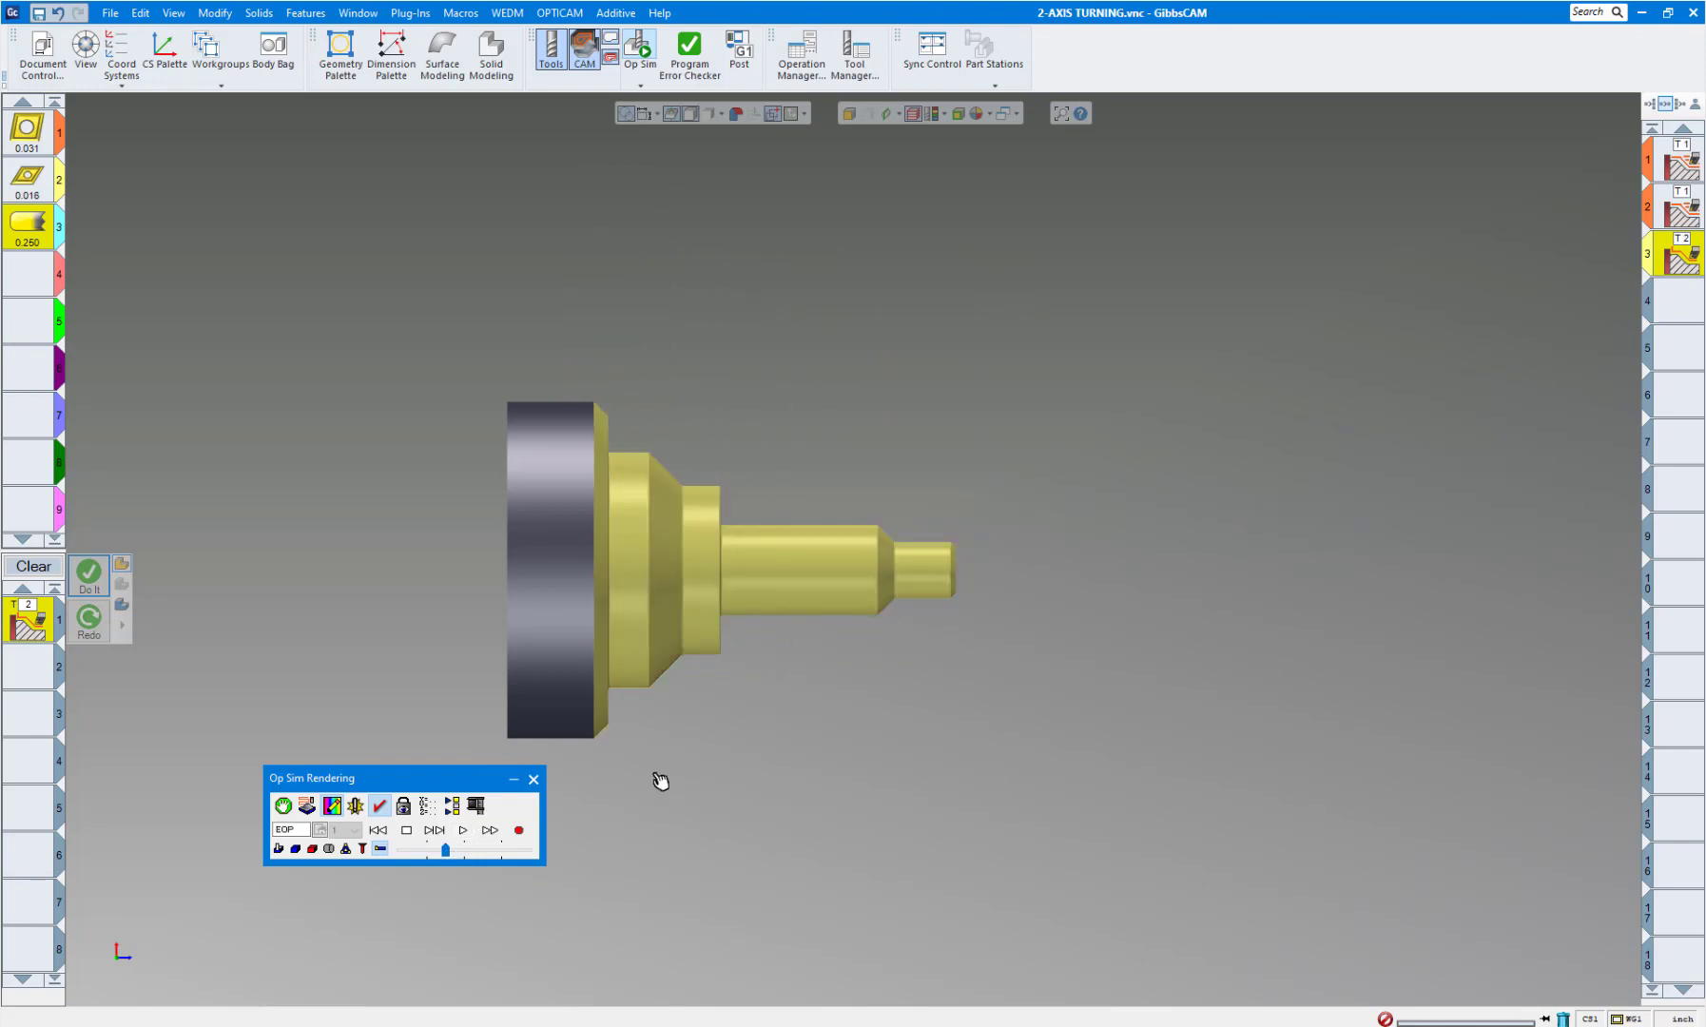
click(533, 780)
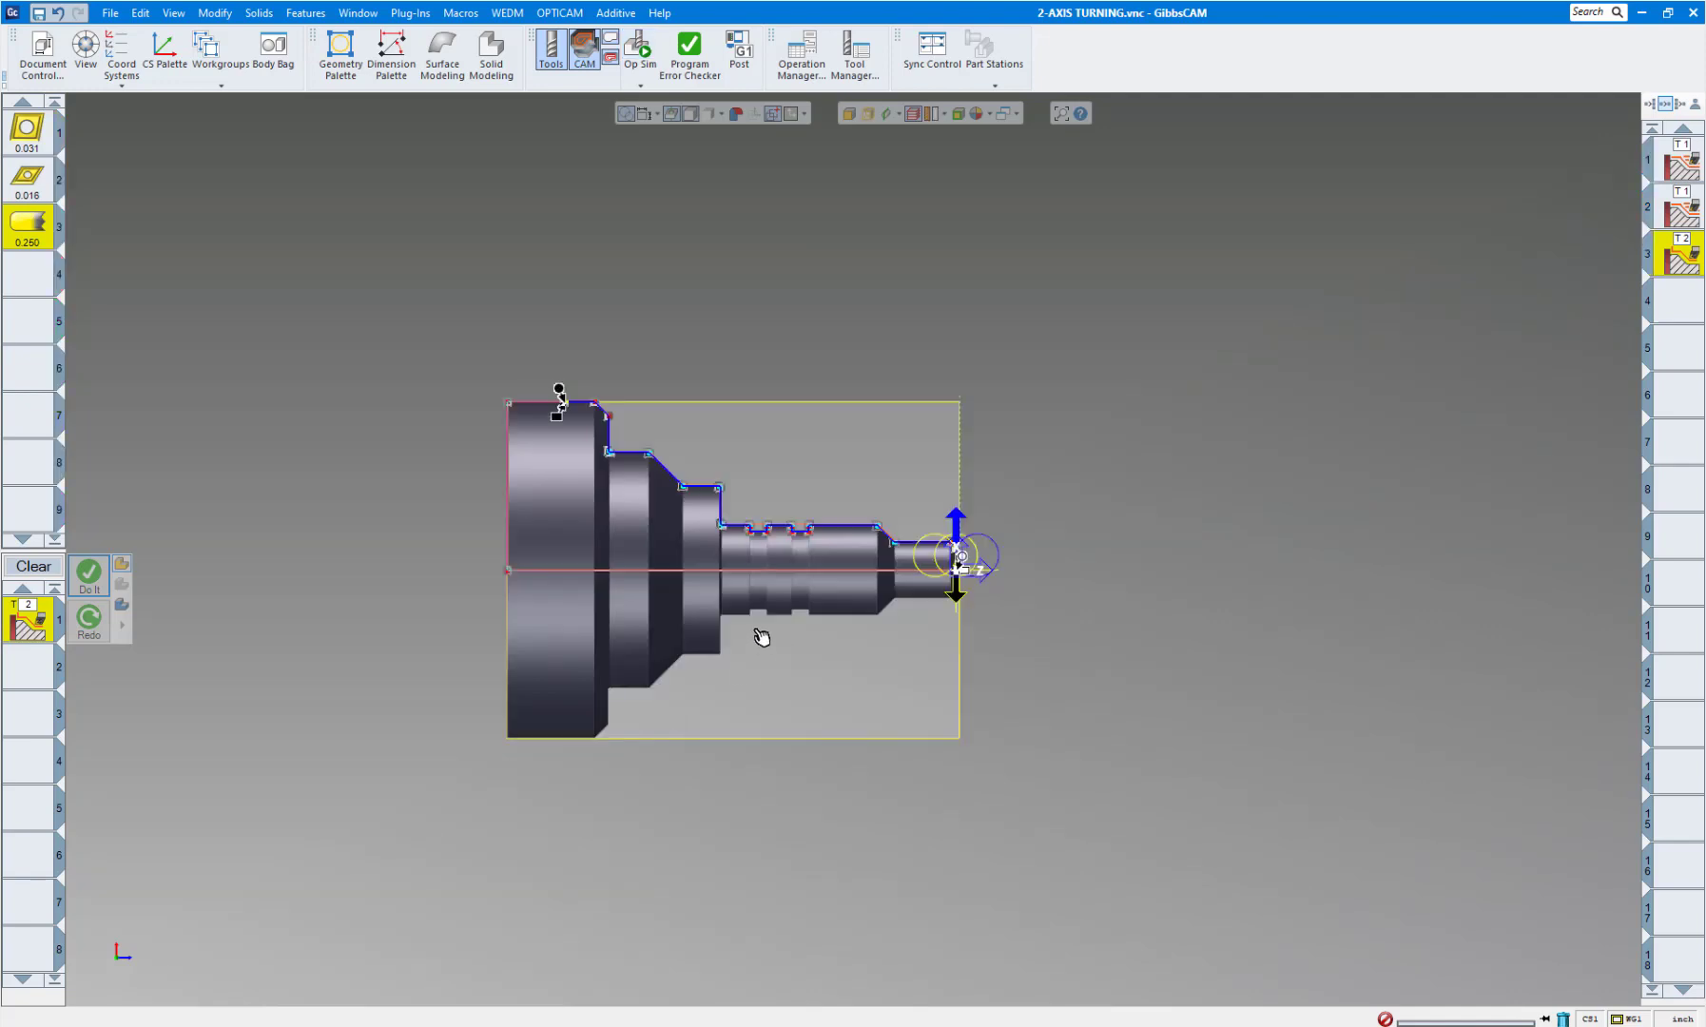
Deselect the geometry, clear the process list and create a new Rough process with the existing groove tool 3.
scroll(768, 613, up, 3)
click(1126, 183)
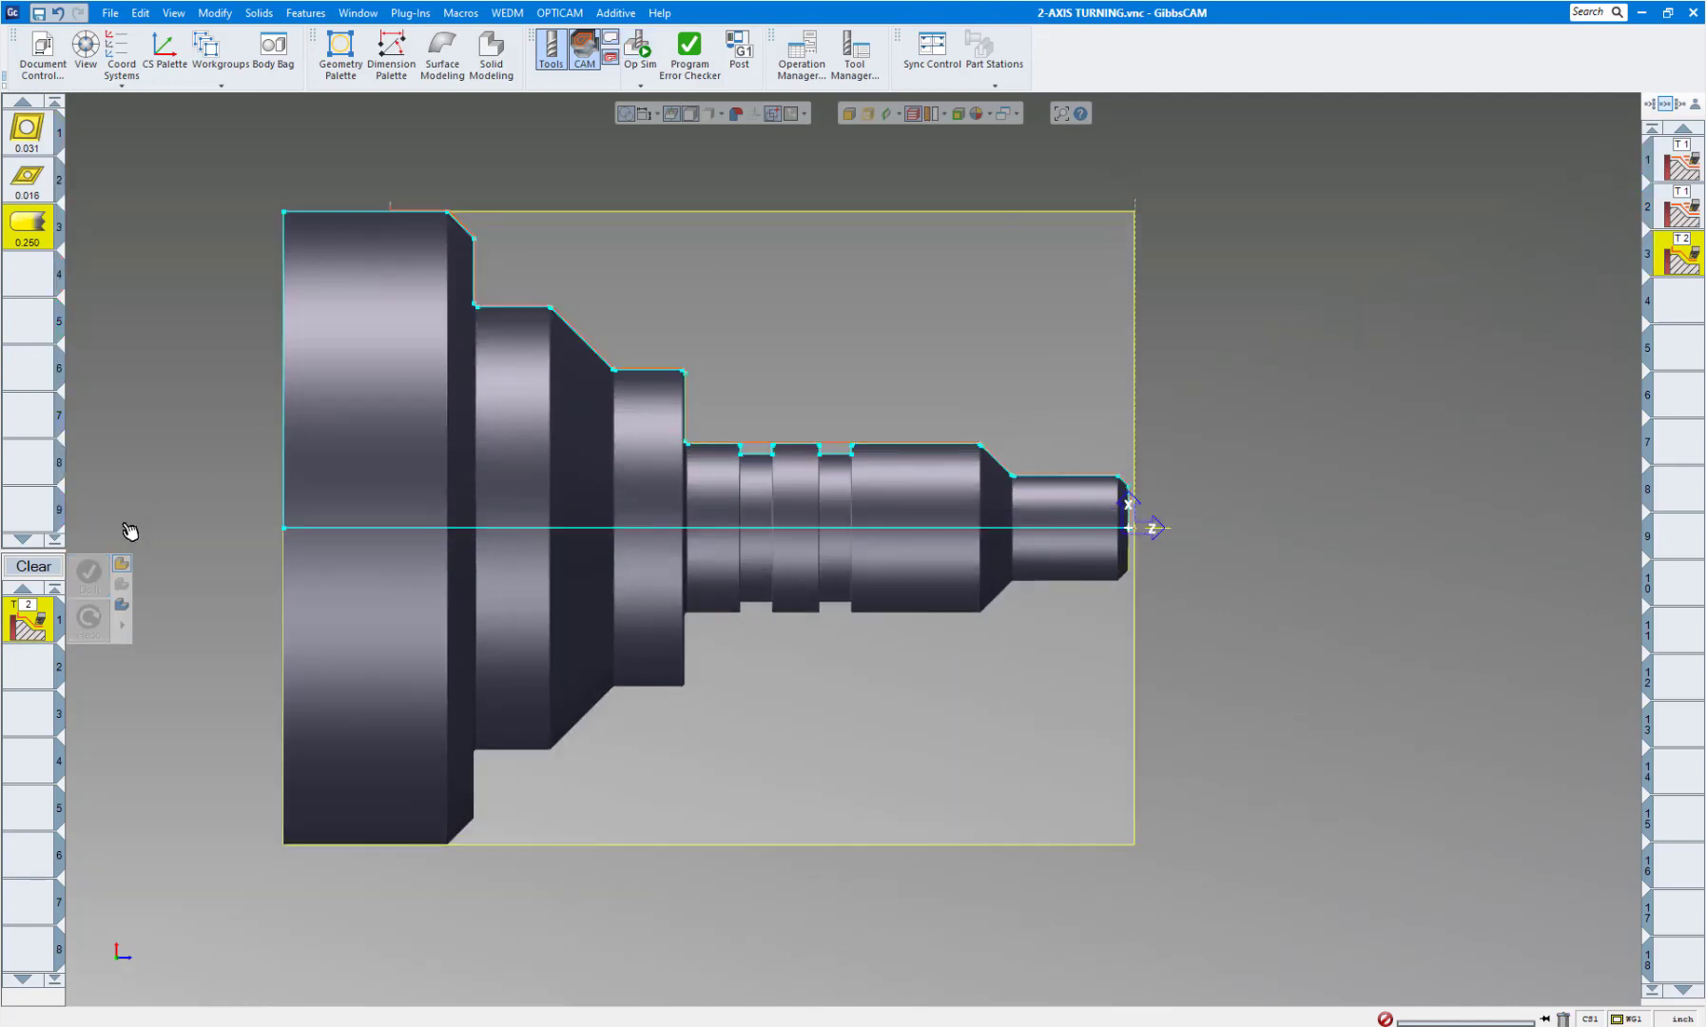
click(36, 567)
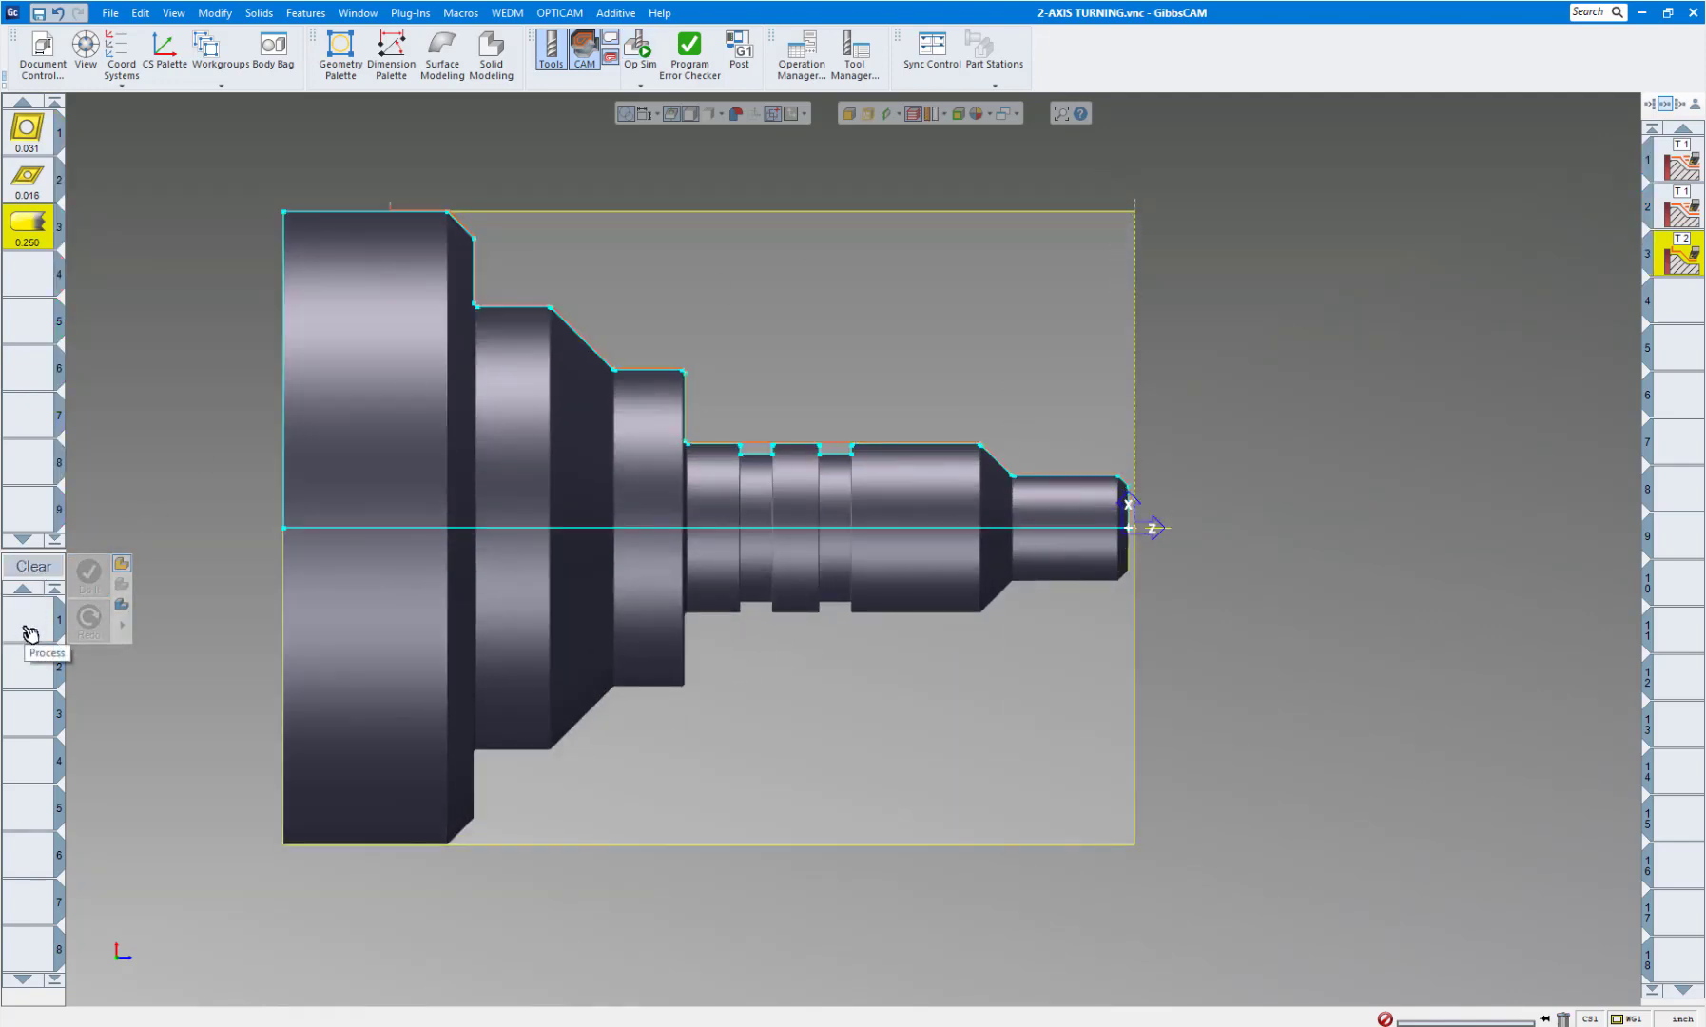
drag(647, 319, 970, 596)
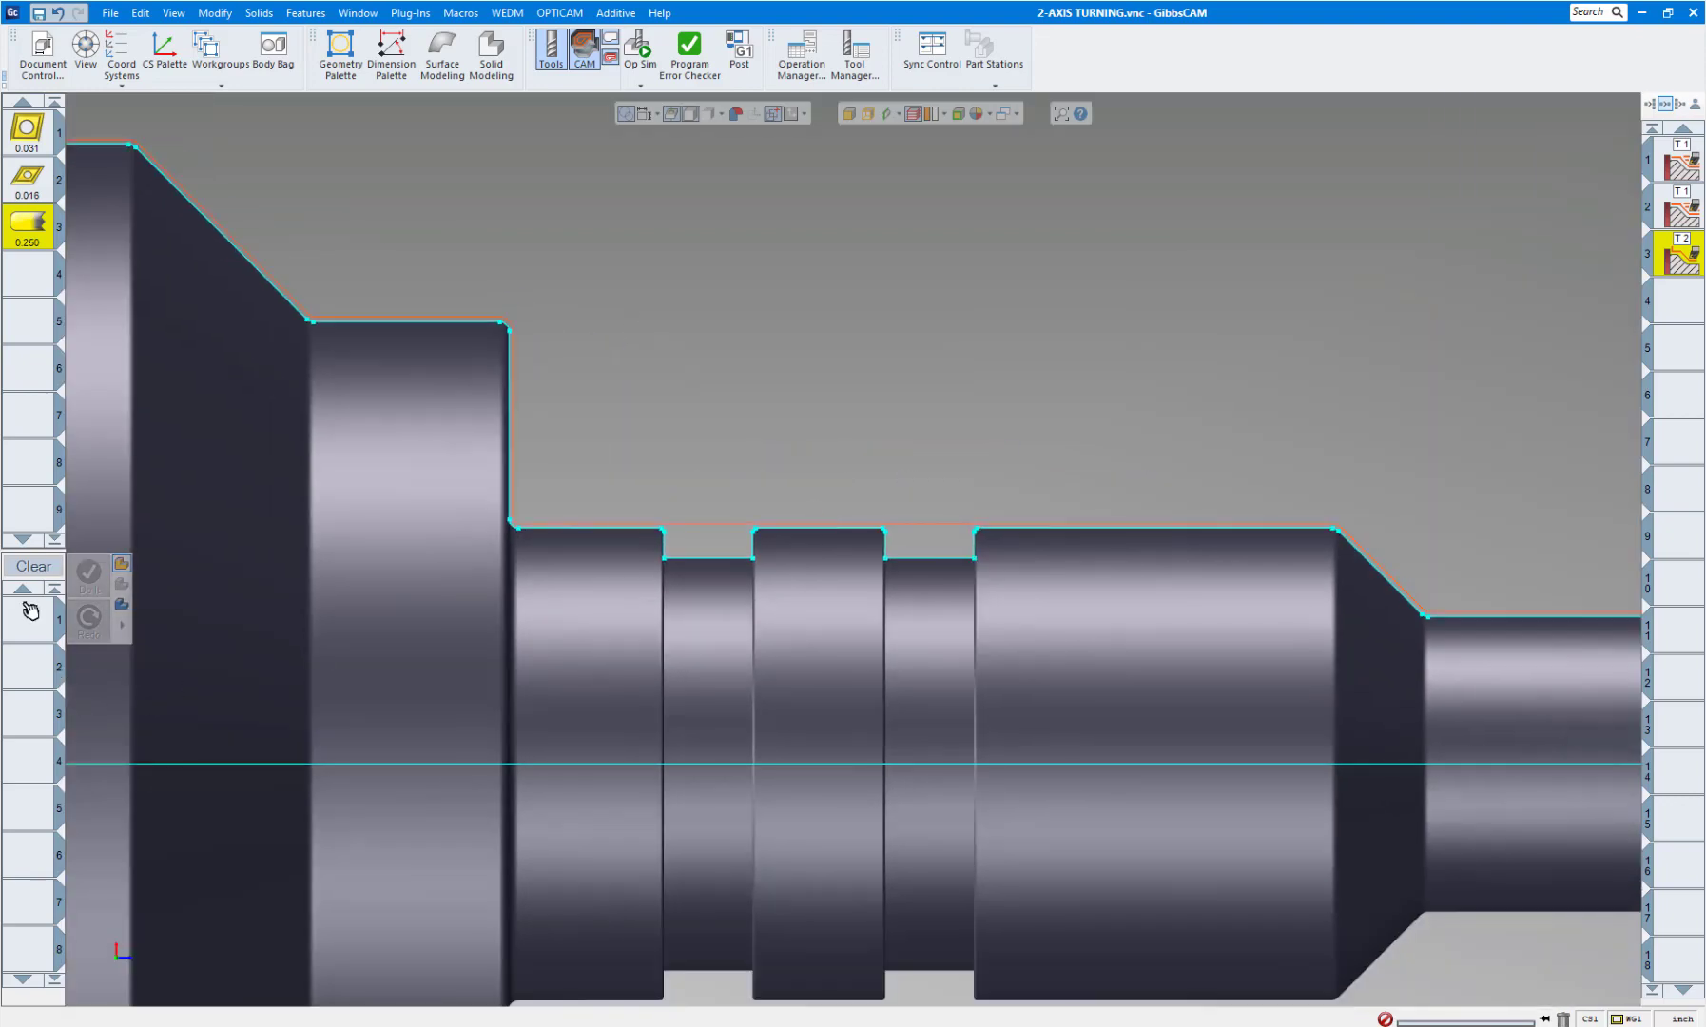
double_click(30, 611)
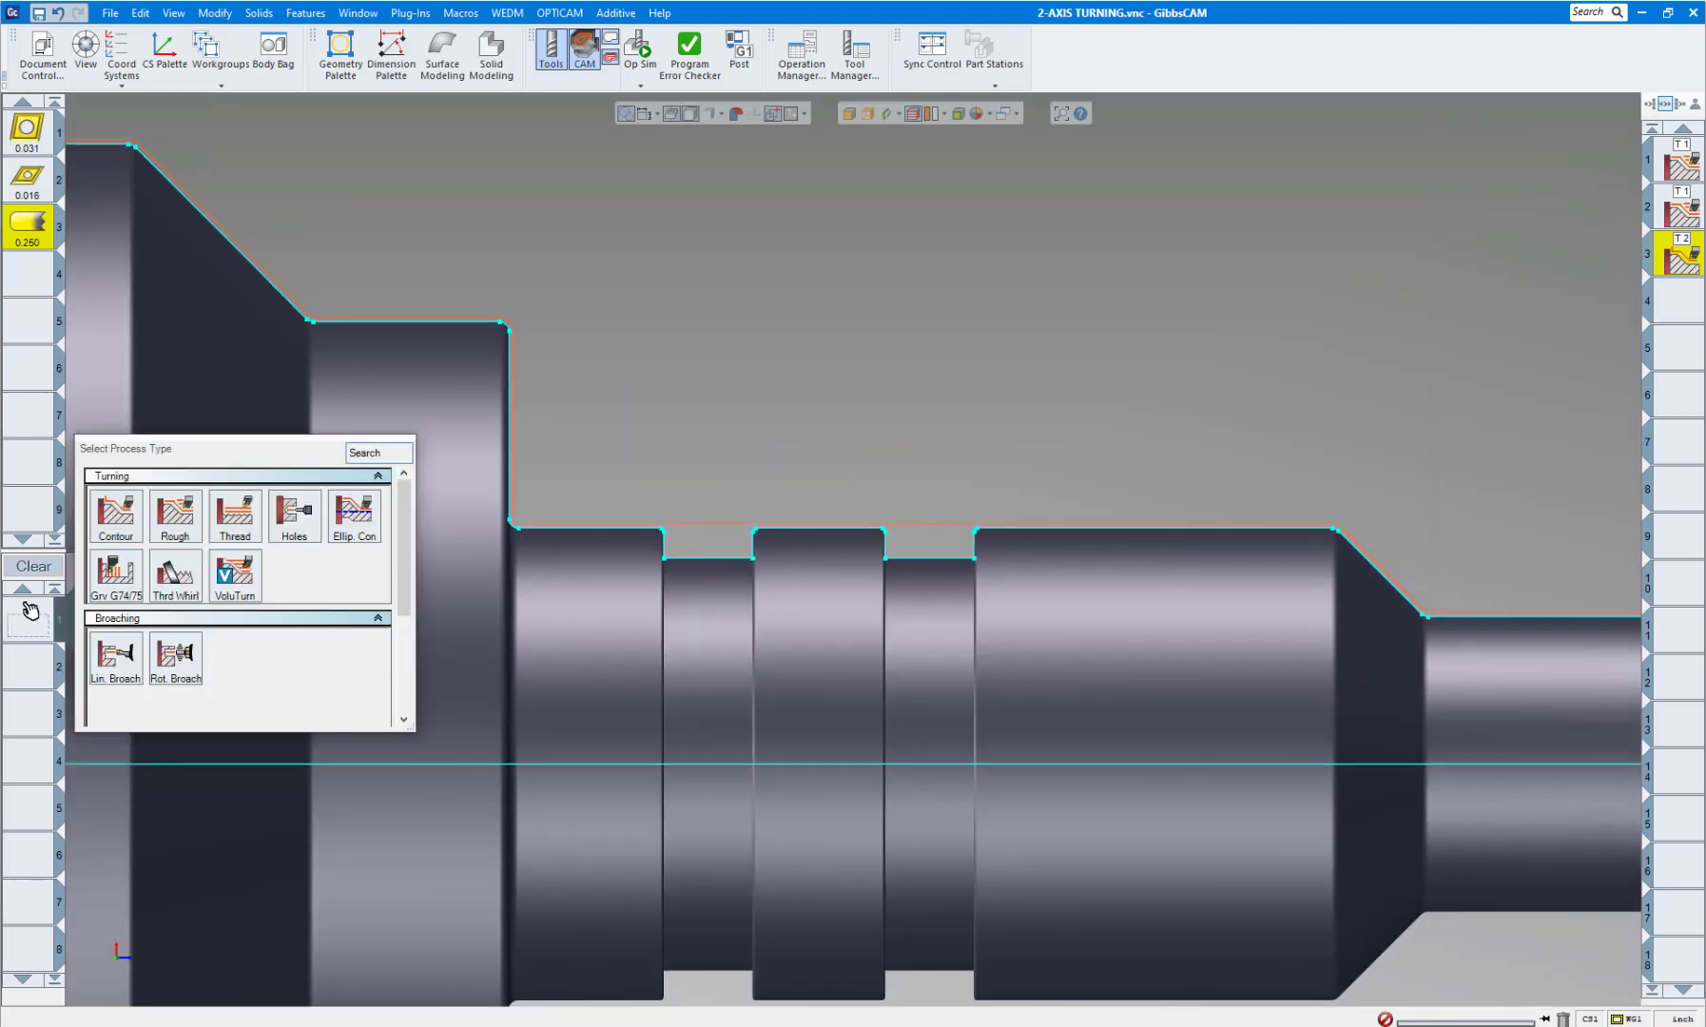
click(175, 515)
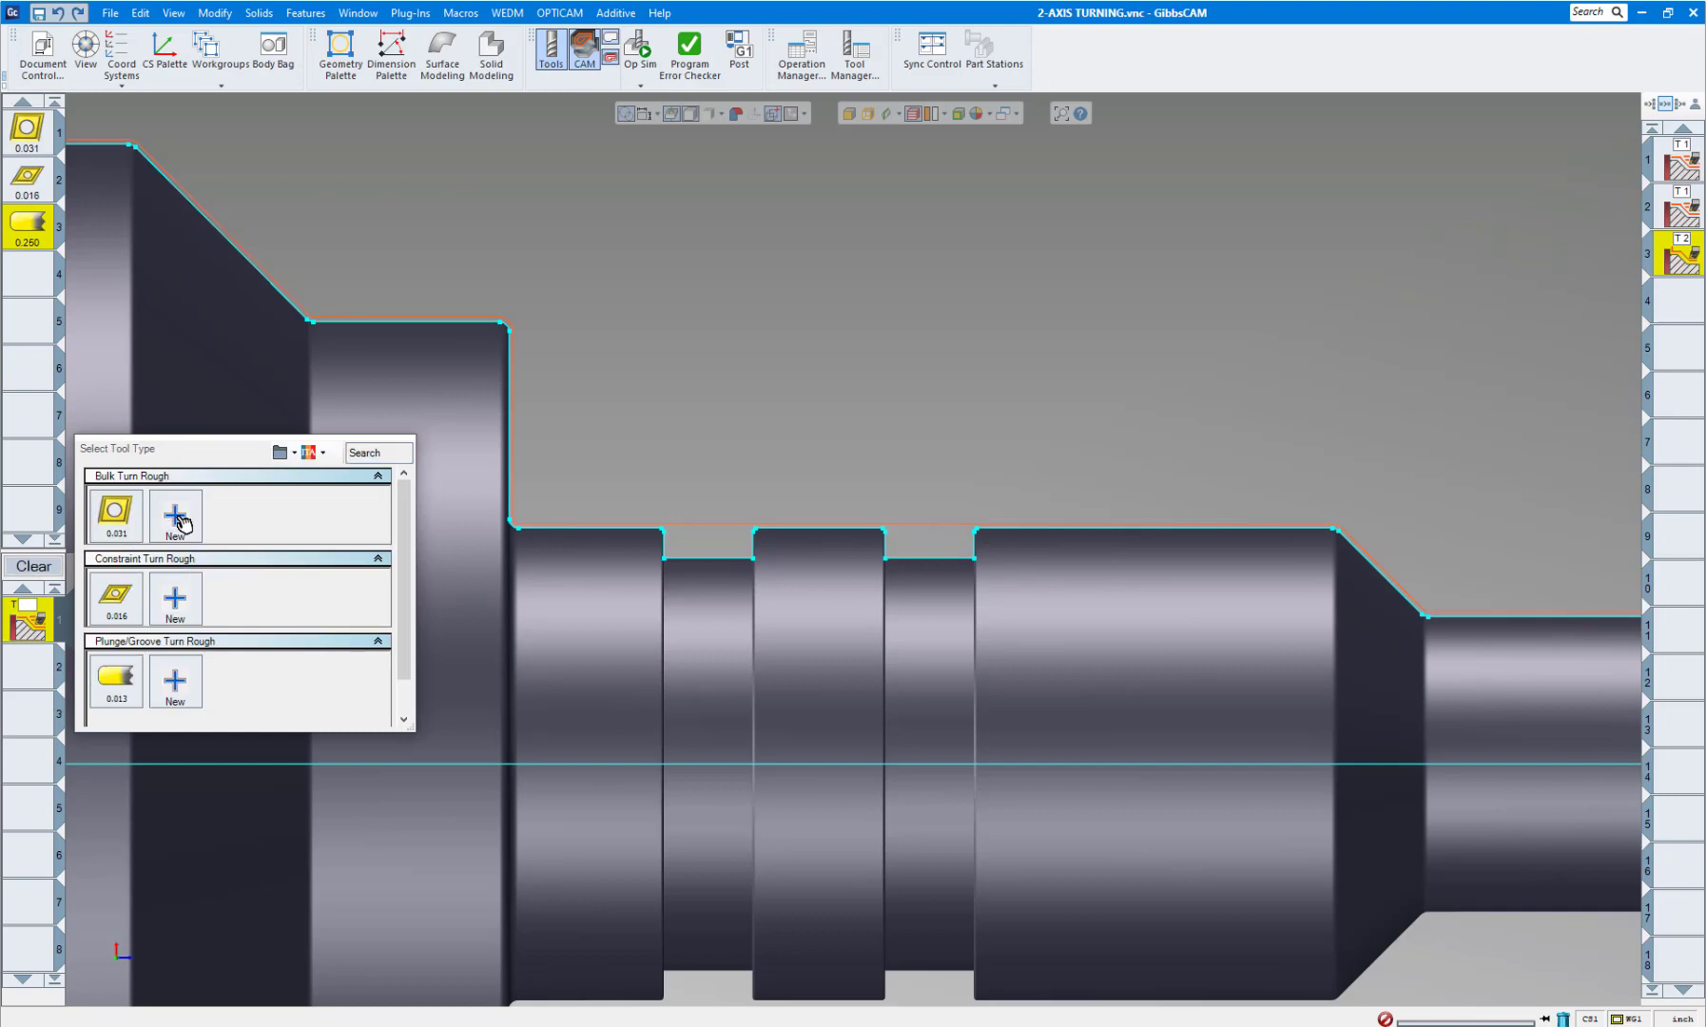
click(114, 693)
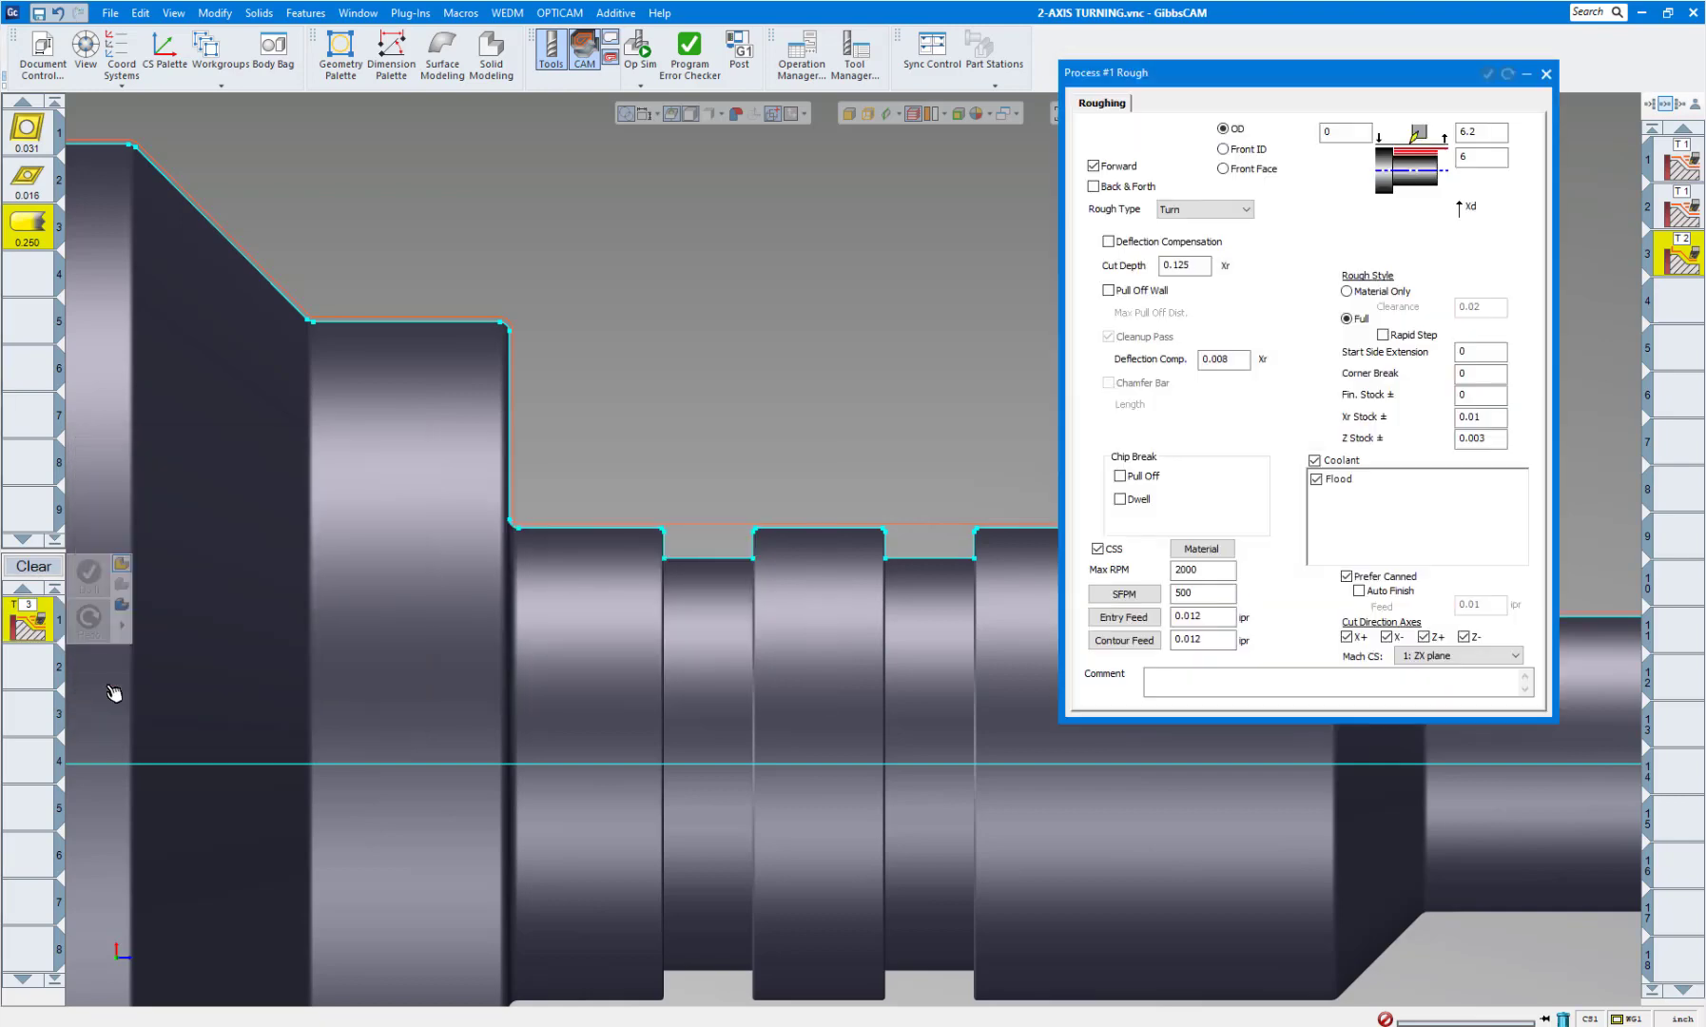
drag(1274, 86, 1319, 198)
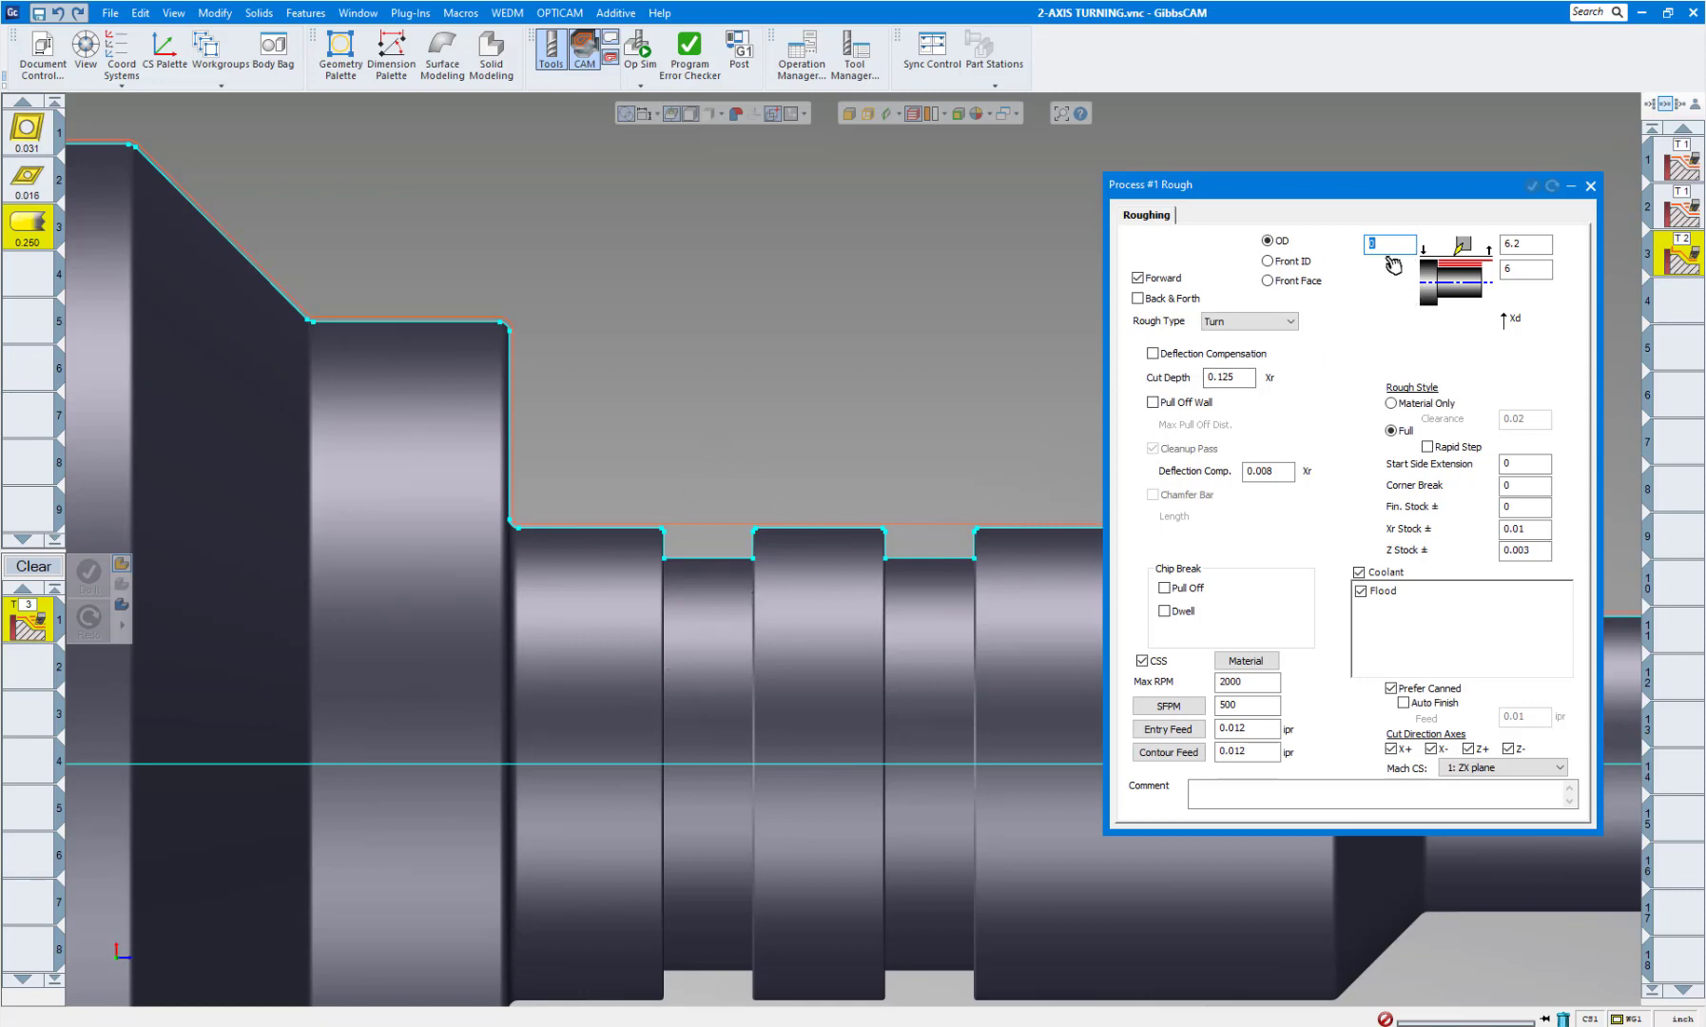
Set both clearance diameters of the groove roughing process to 1.65 and its cut start diameter to 1.6.
click(664, 528)
click(538, 529)
double_click(1393, 245)
click(1534, 247)
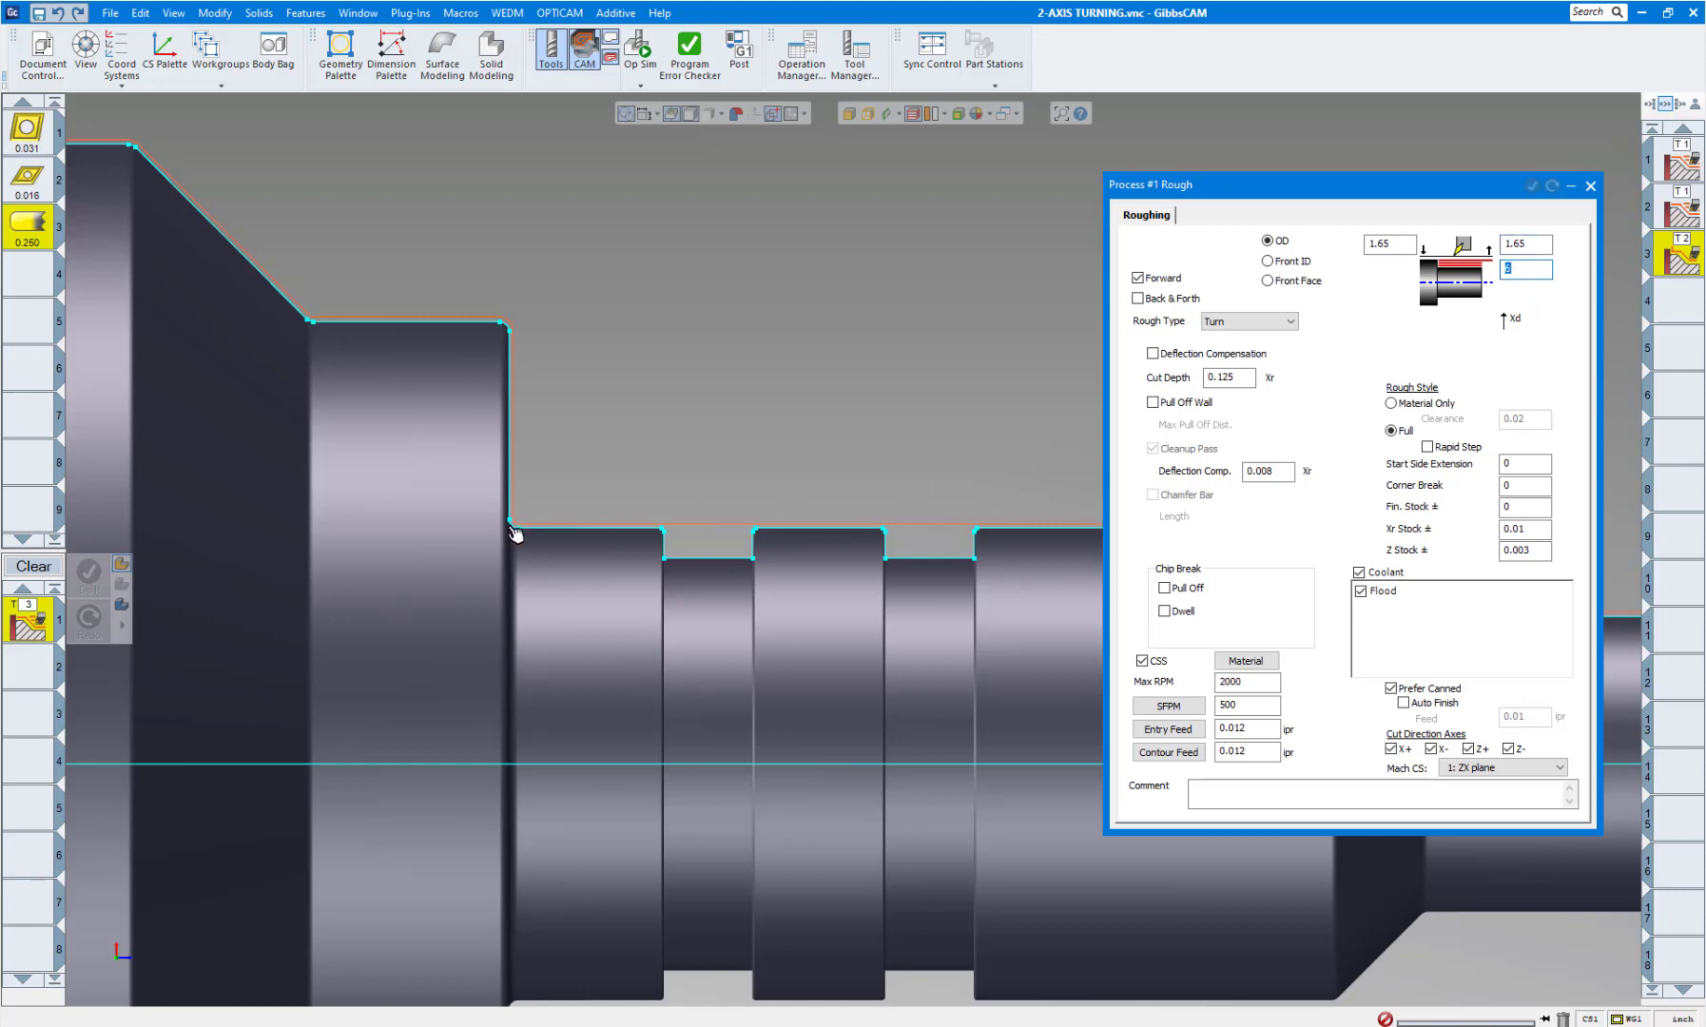
scroll(475, 581, up, 2)
scroll(545, 582, up, 1)
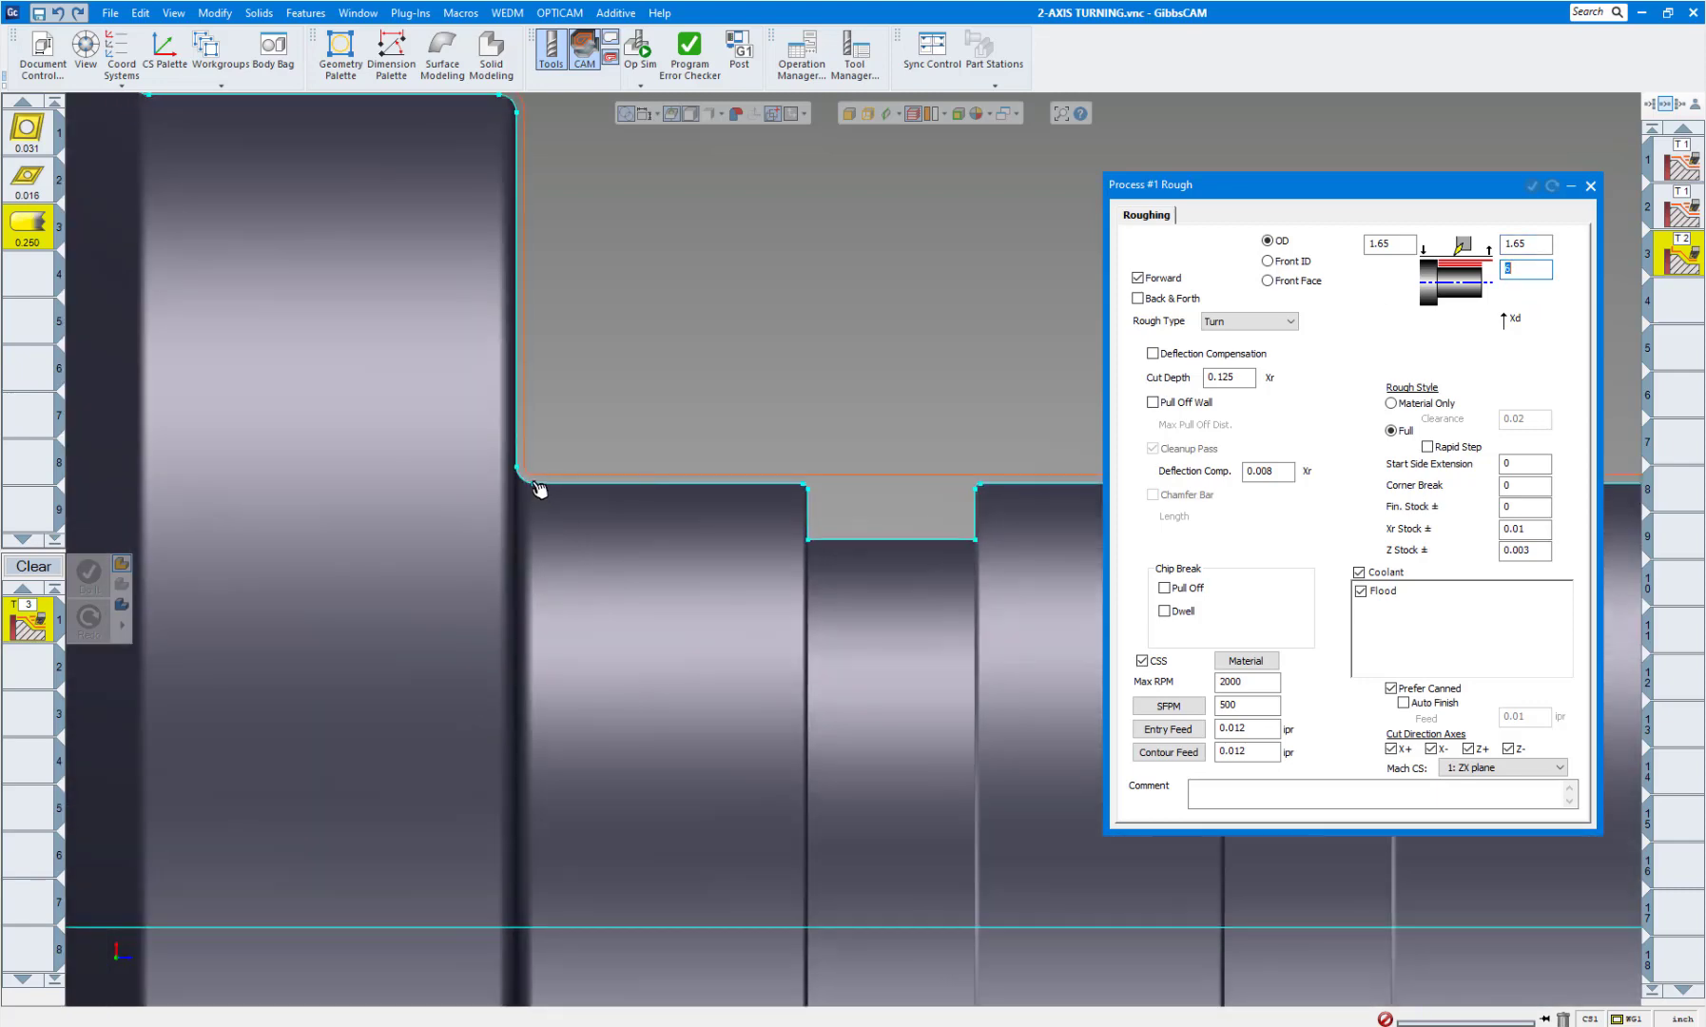
text(1.6)
scroll(915, 314, down, 5)
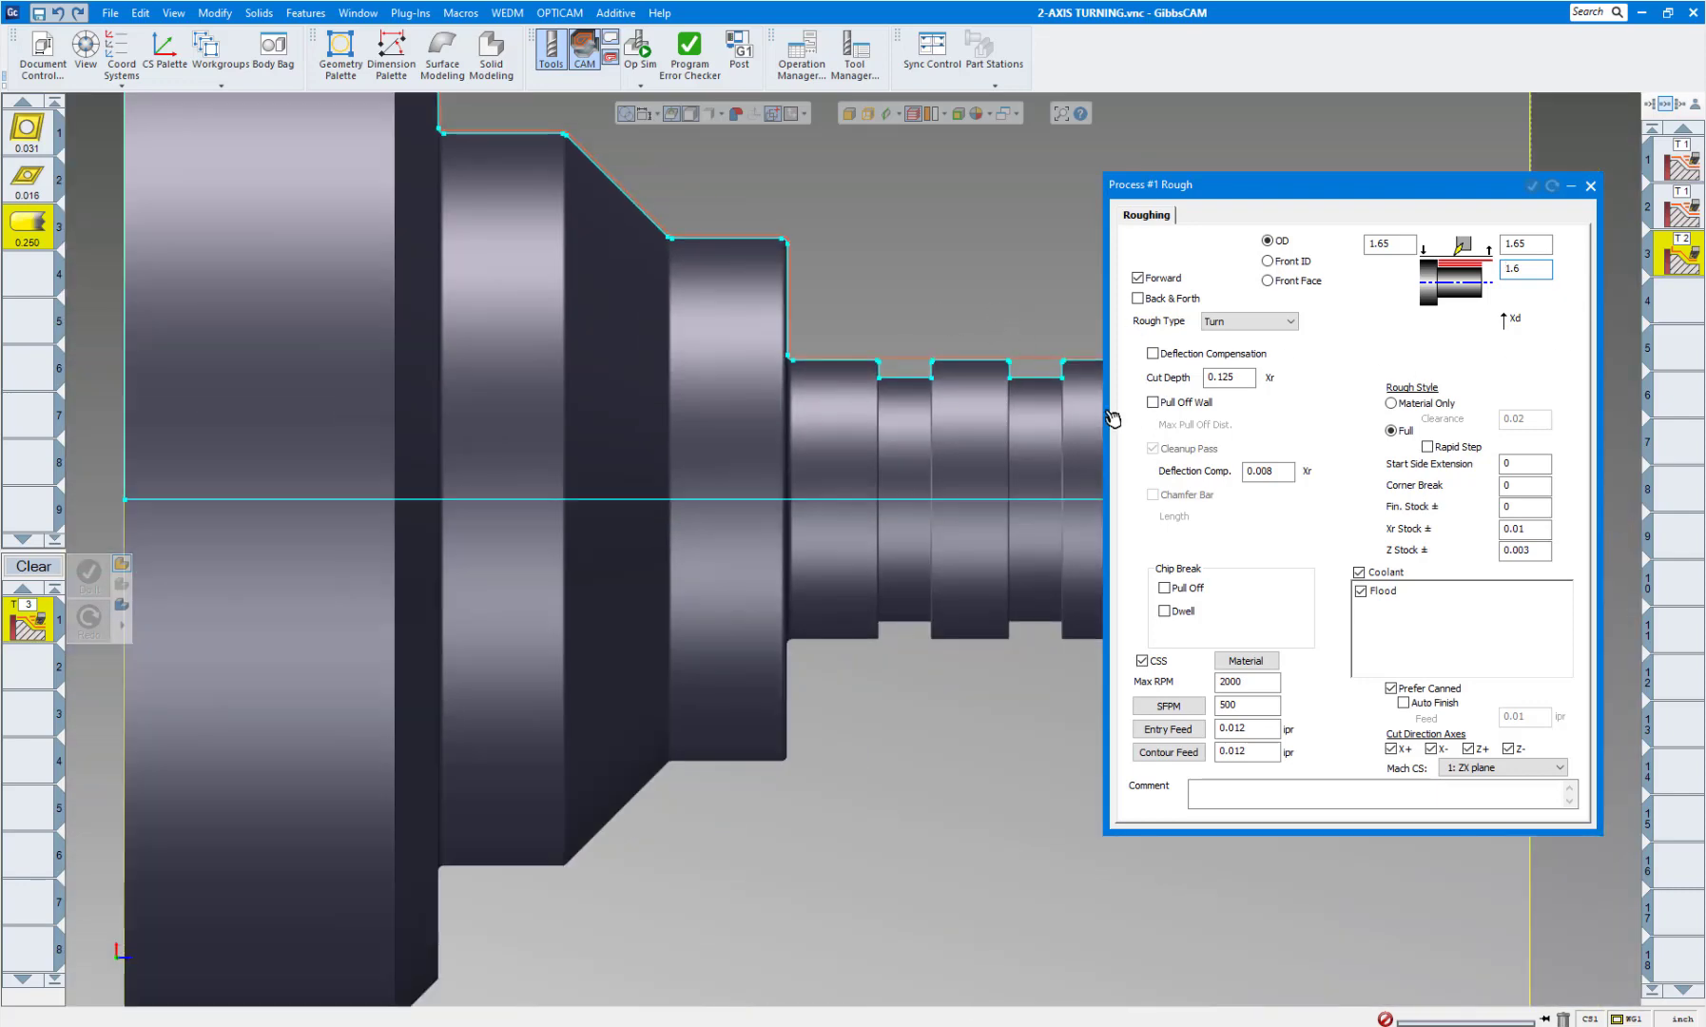
Set the rough style to Material Only, with Fin. Stock 0.005 and both Xr Stock and Z Stock 0.
drag(1327, 194, 1221, 174)
click(1295, 386)
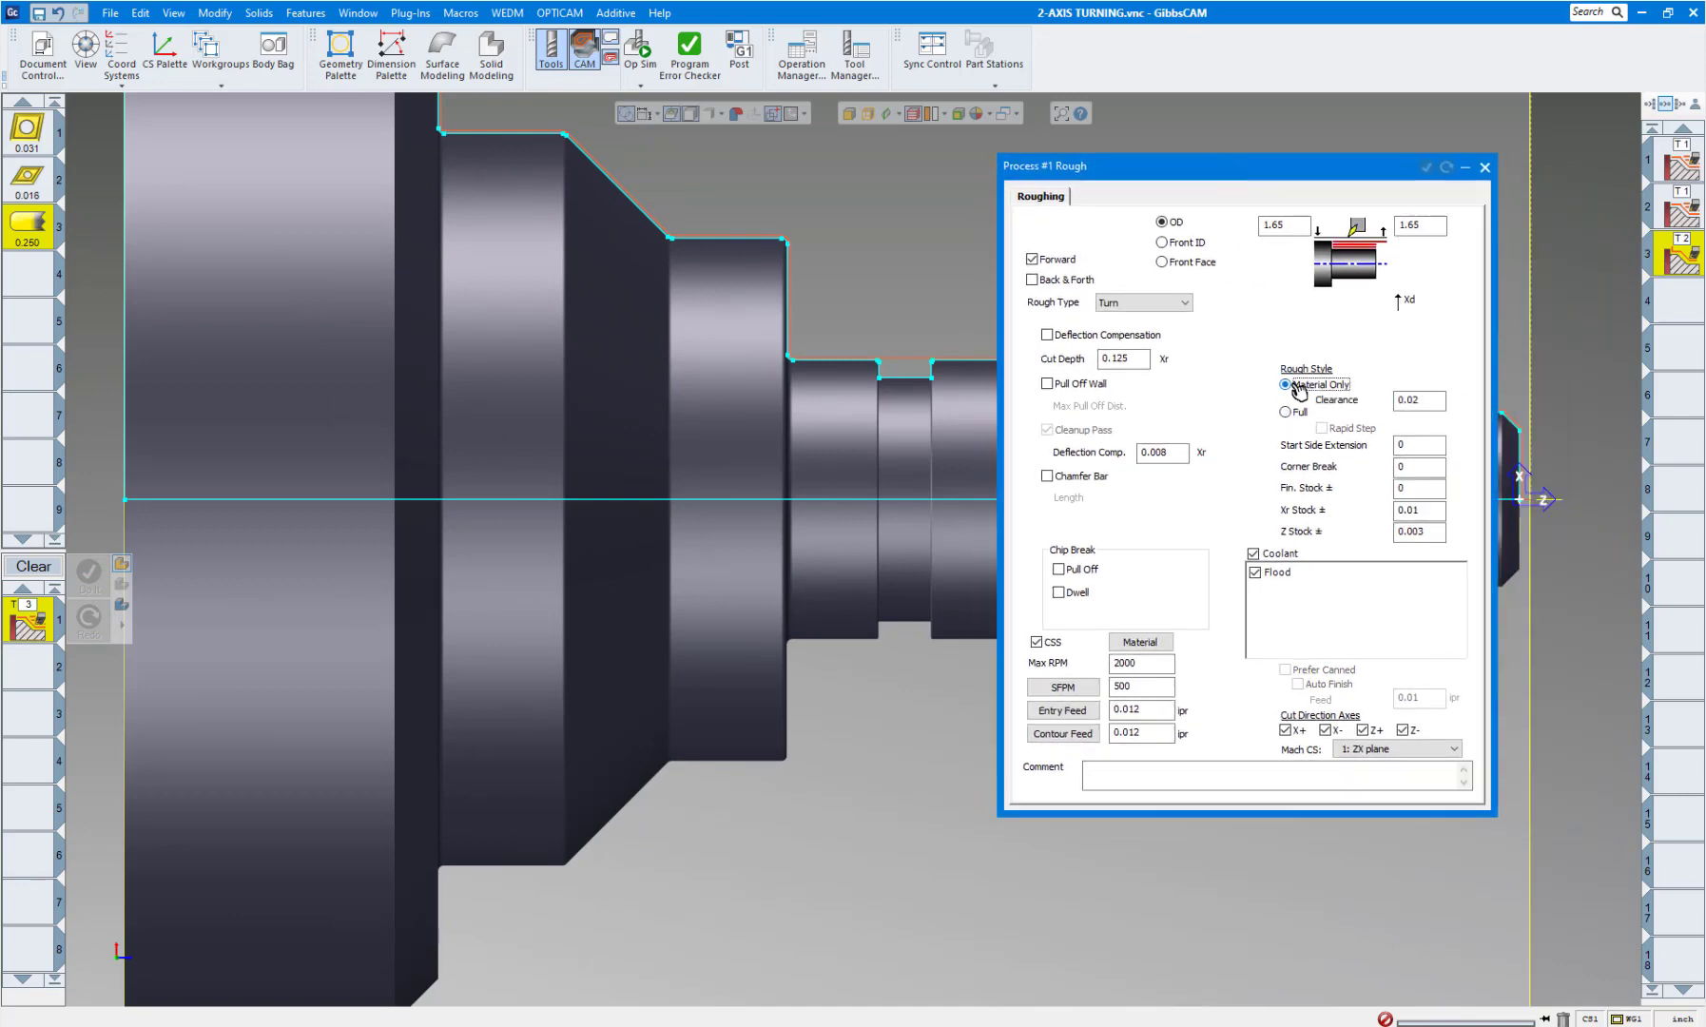
middle_drag(845, 380, 507, 461)
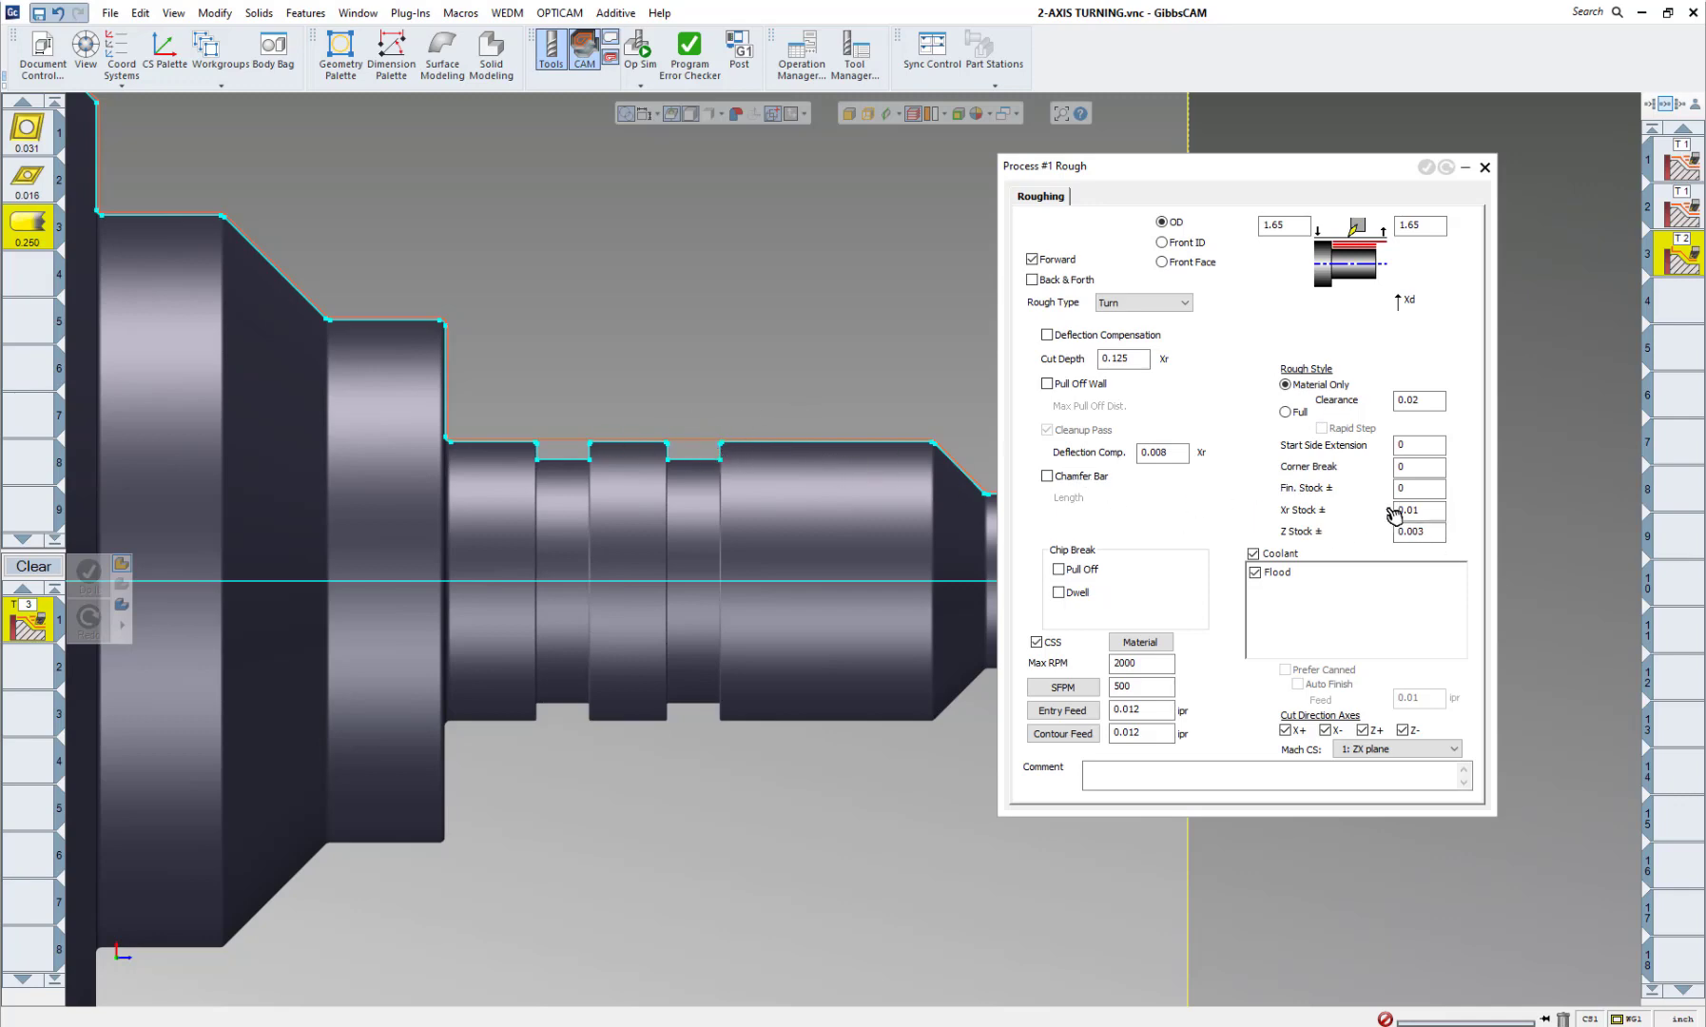
double_click(1429, 497)
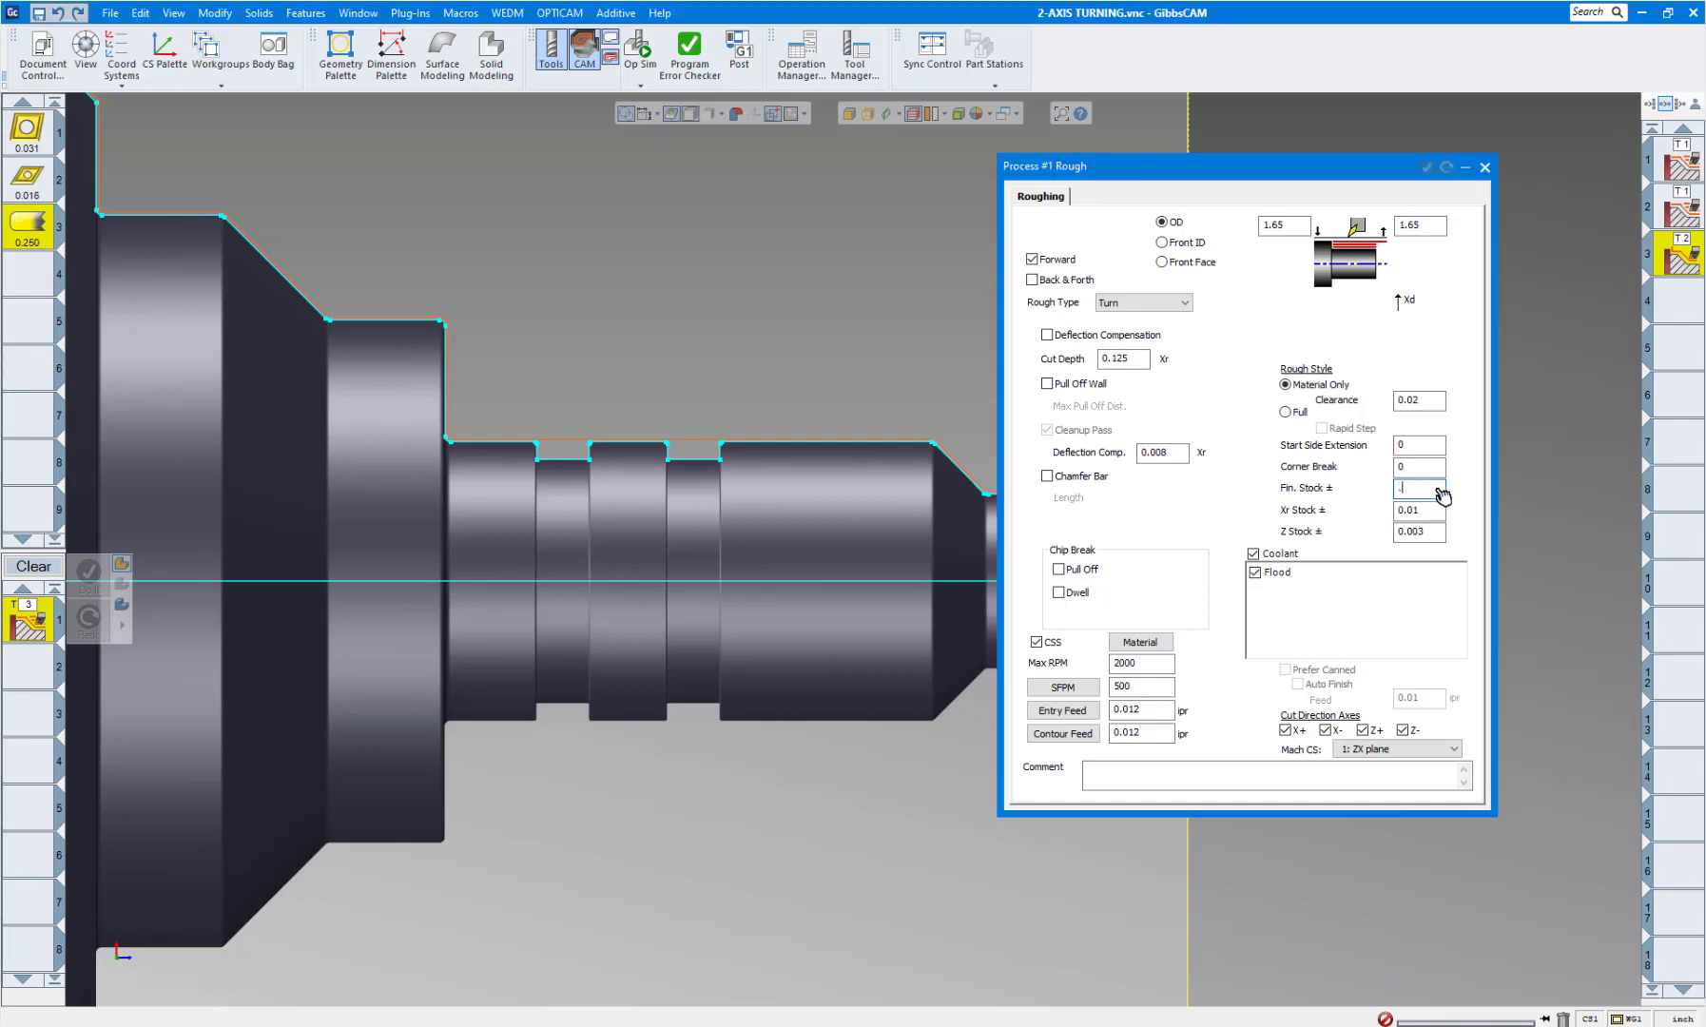
key(Tab)
text(.)
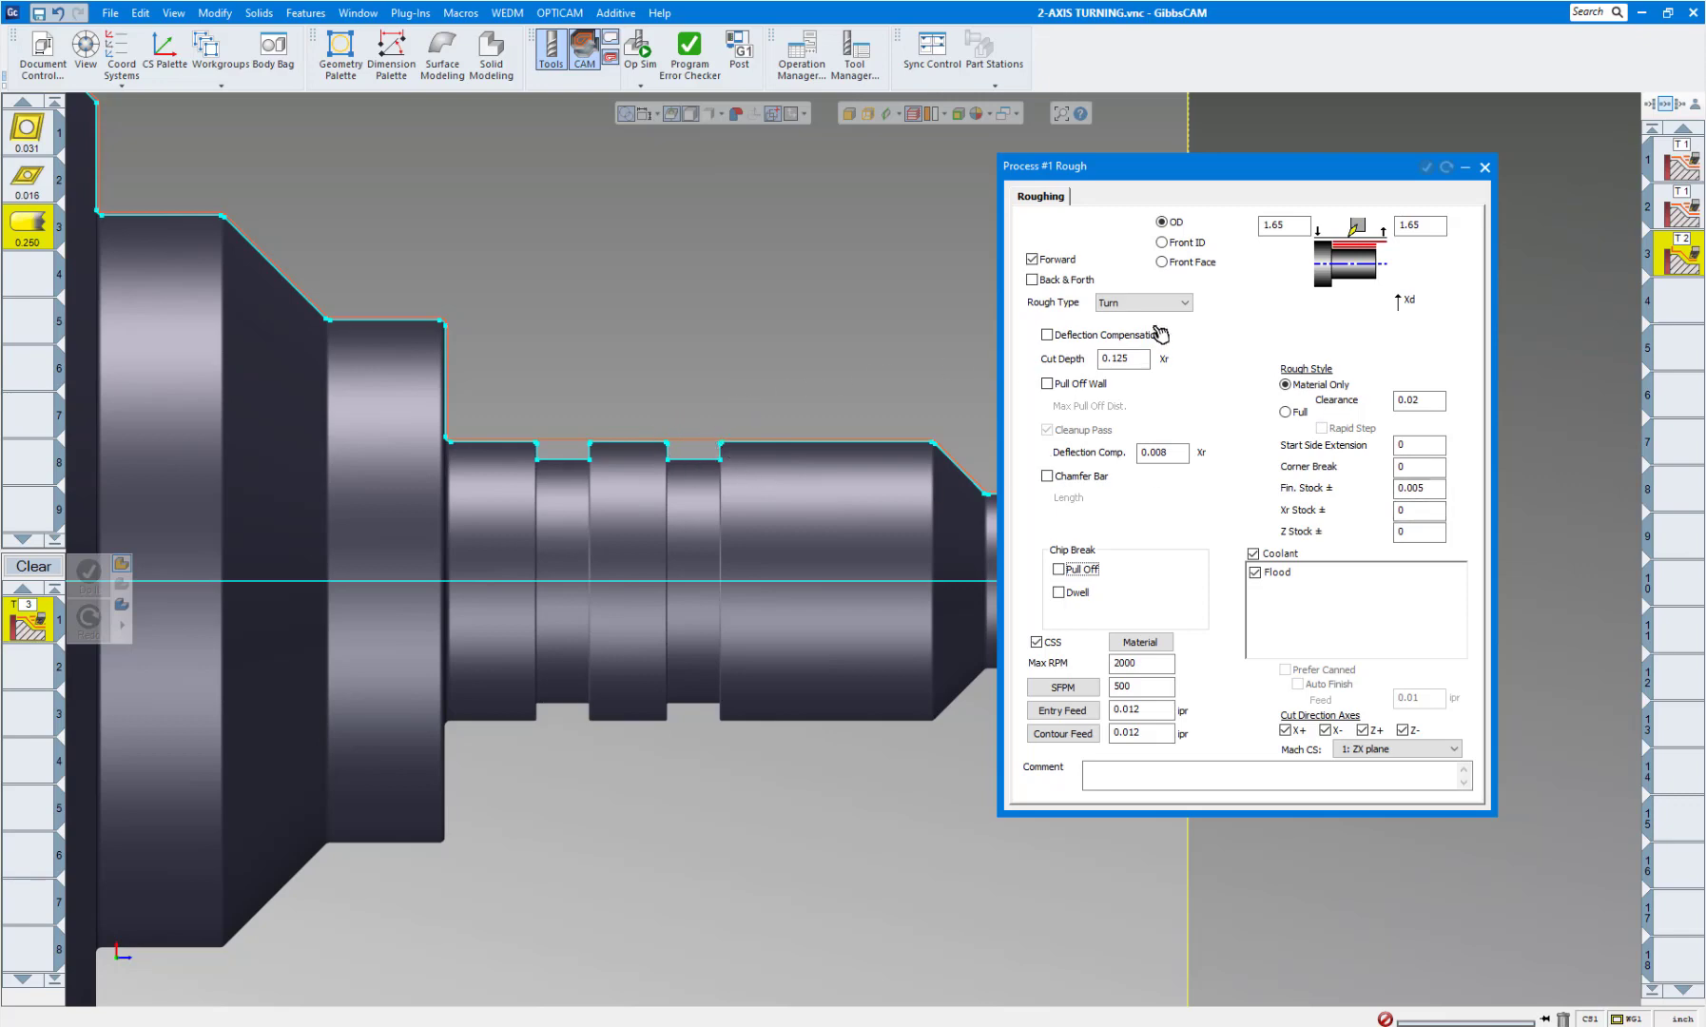
Set the rough type to Plunge with a calculated maximum cut width of 0.15.
click(1185, 304)
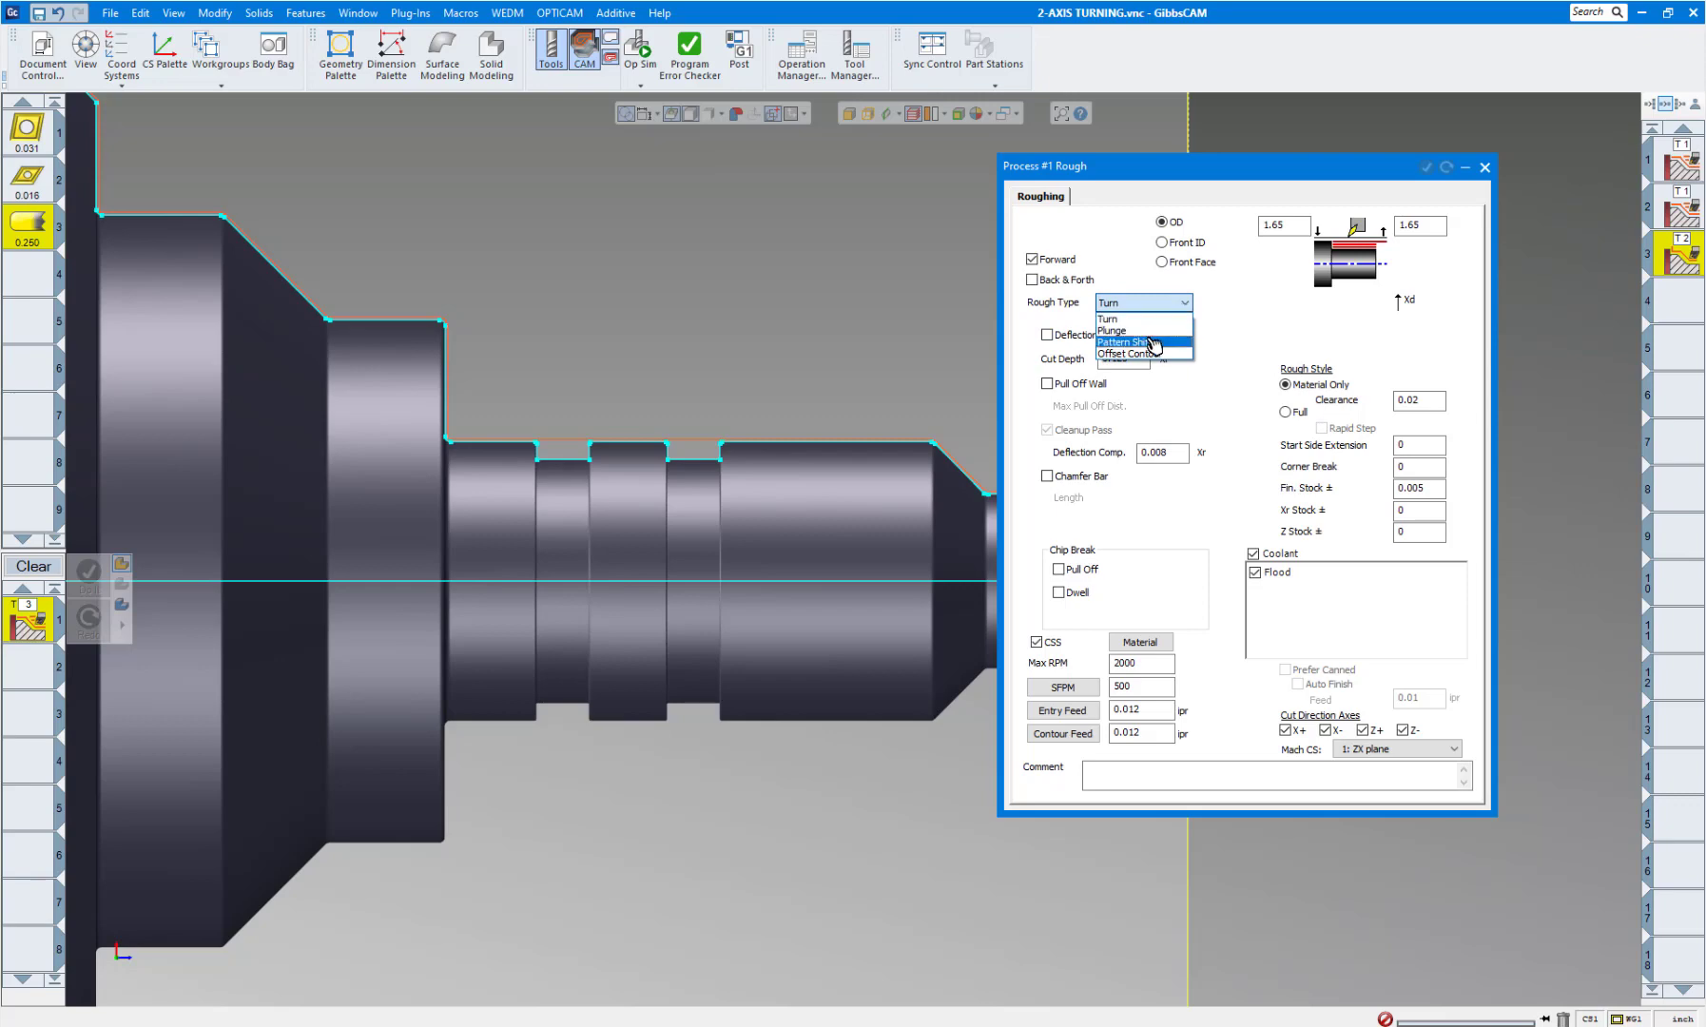
click(1146, 332)
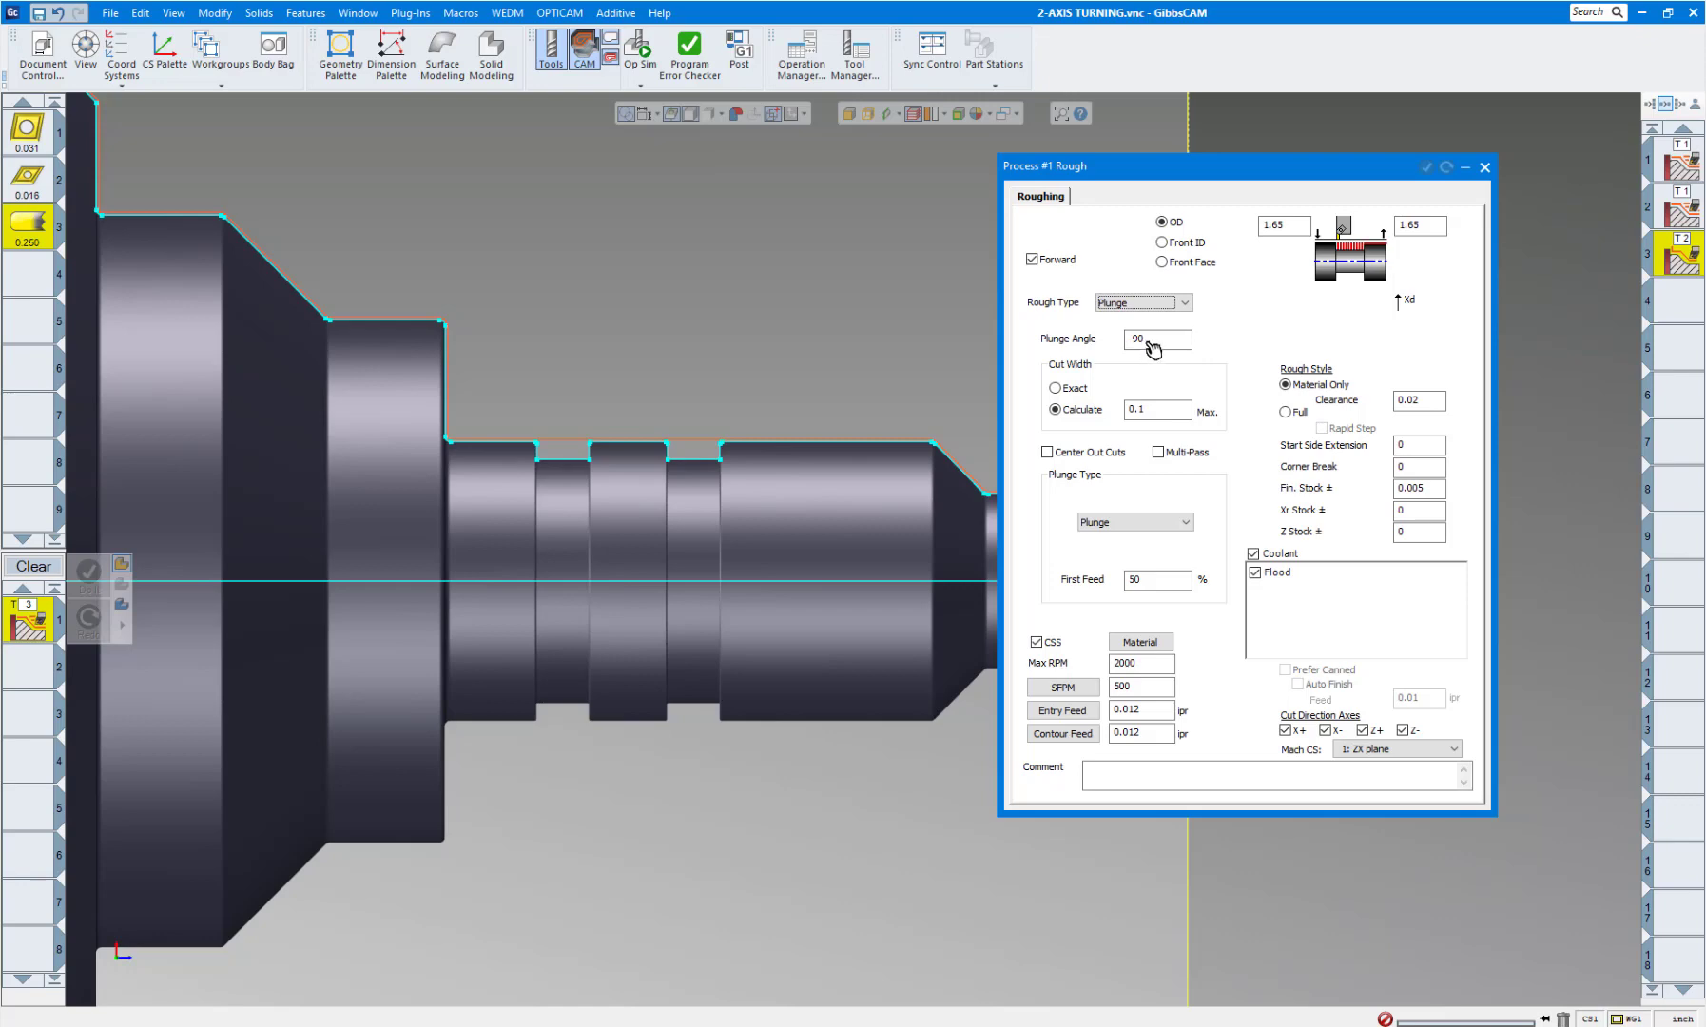
click(1066, 392)
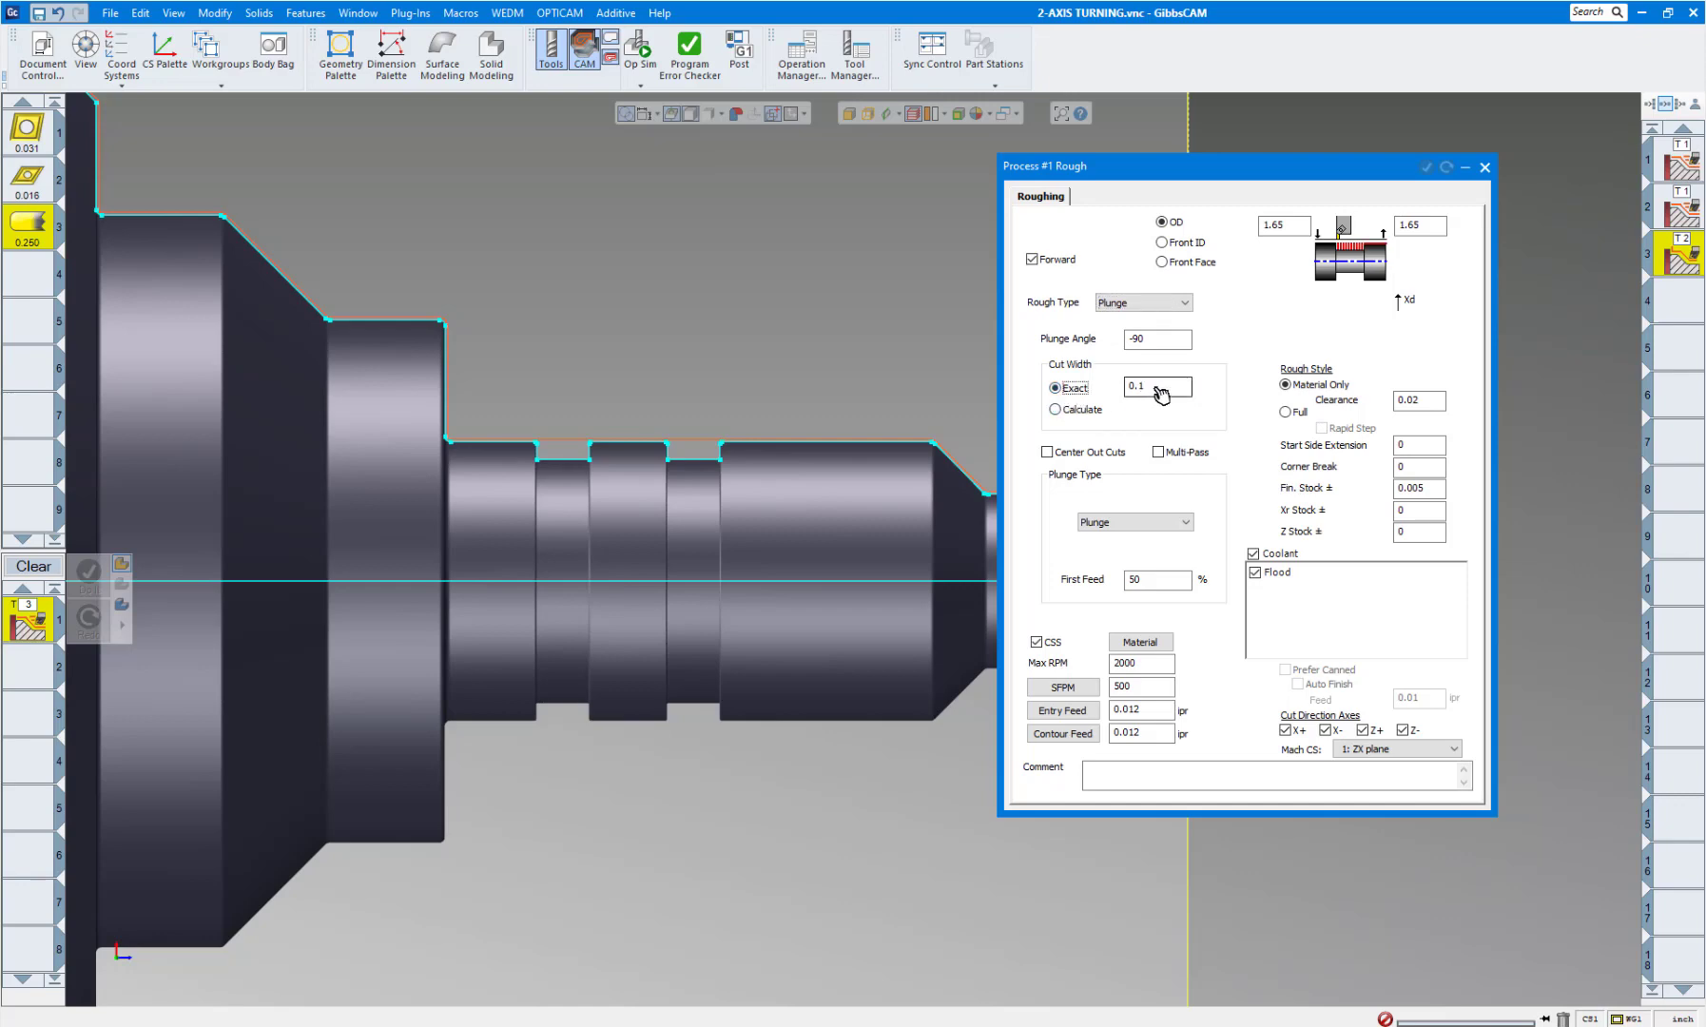
click(1056, 410)
click(1152, 411)
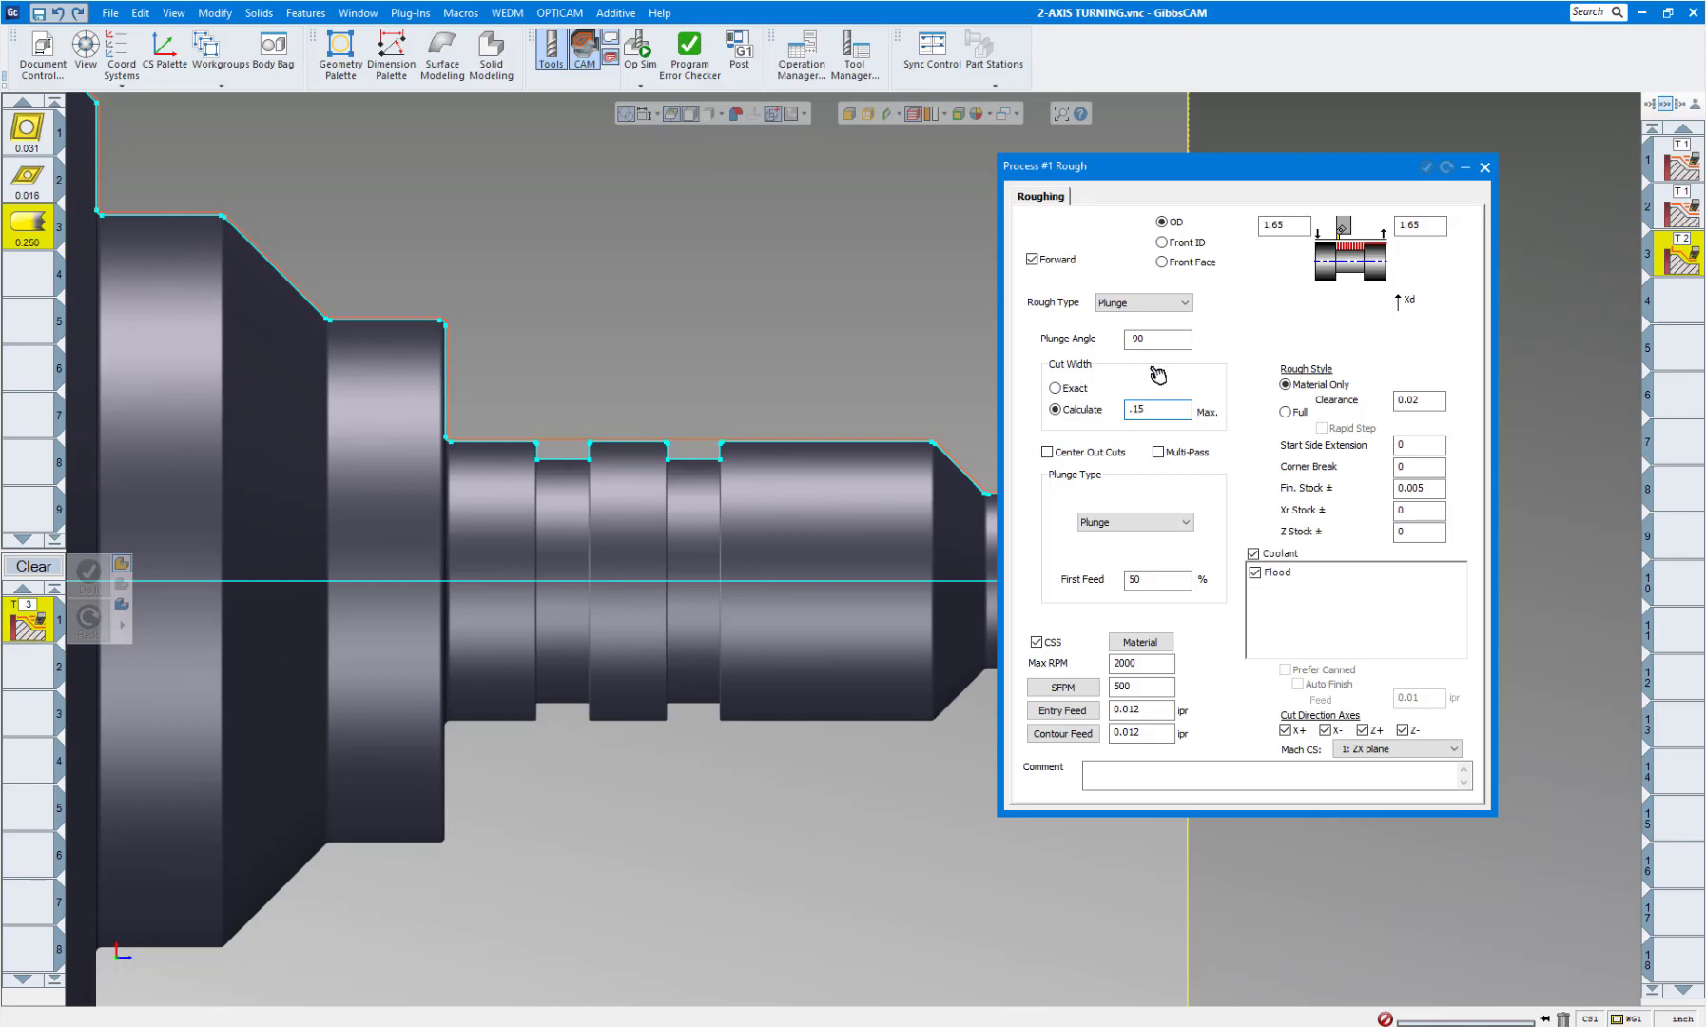
Enable Center Out Cuts, keep the plunge type as Plunge, and set the entry and contour feeds to 0.003 ipr.
click(1047, 453)
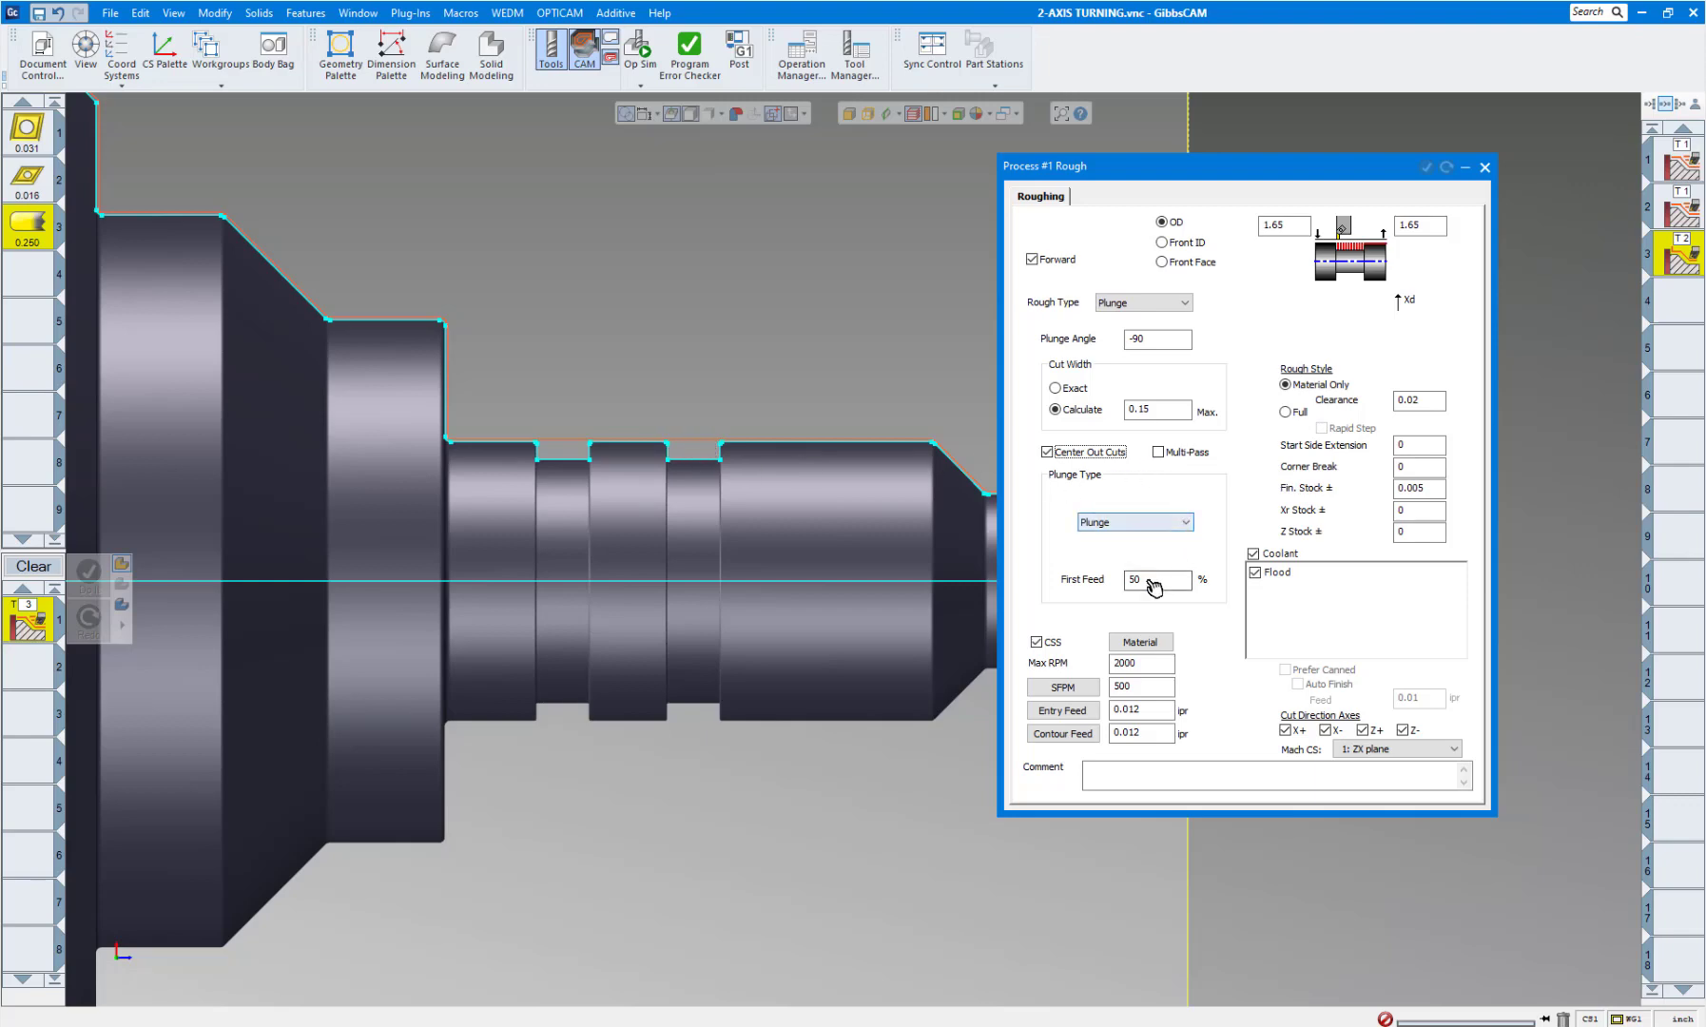
click(1188, 523)
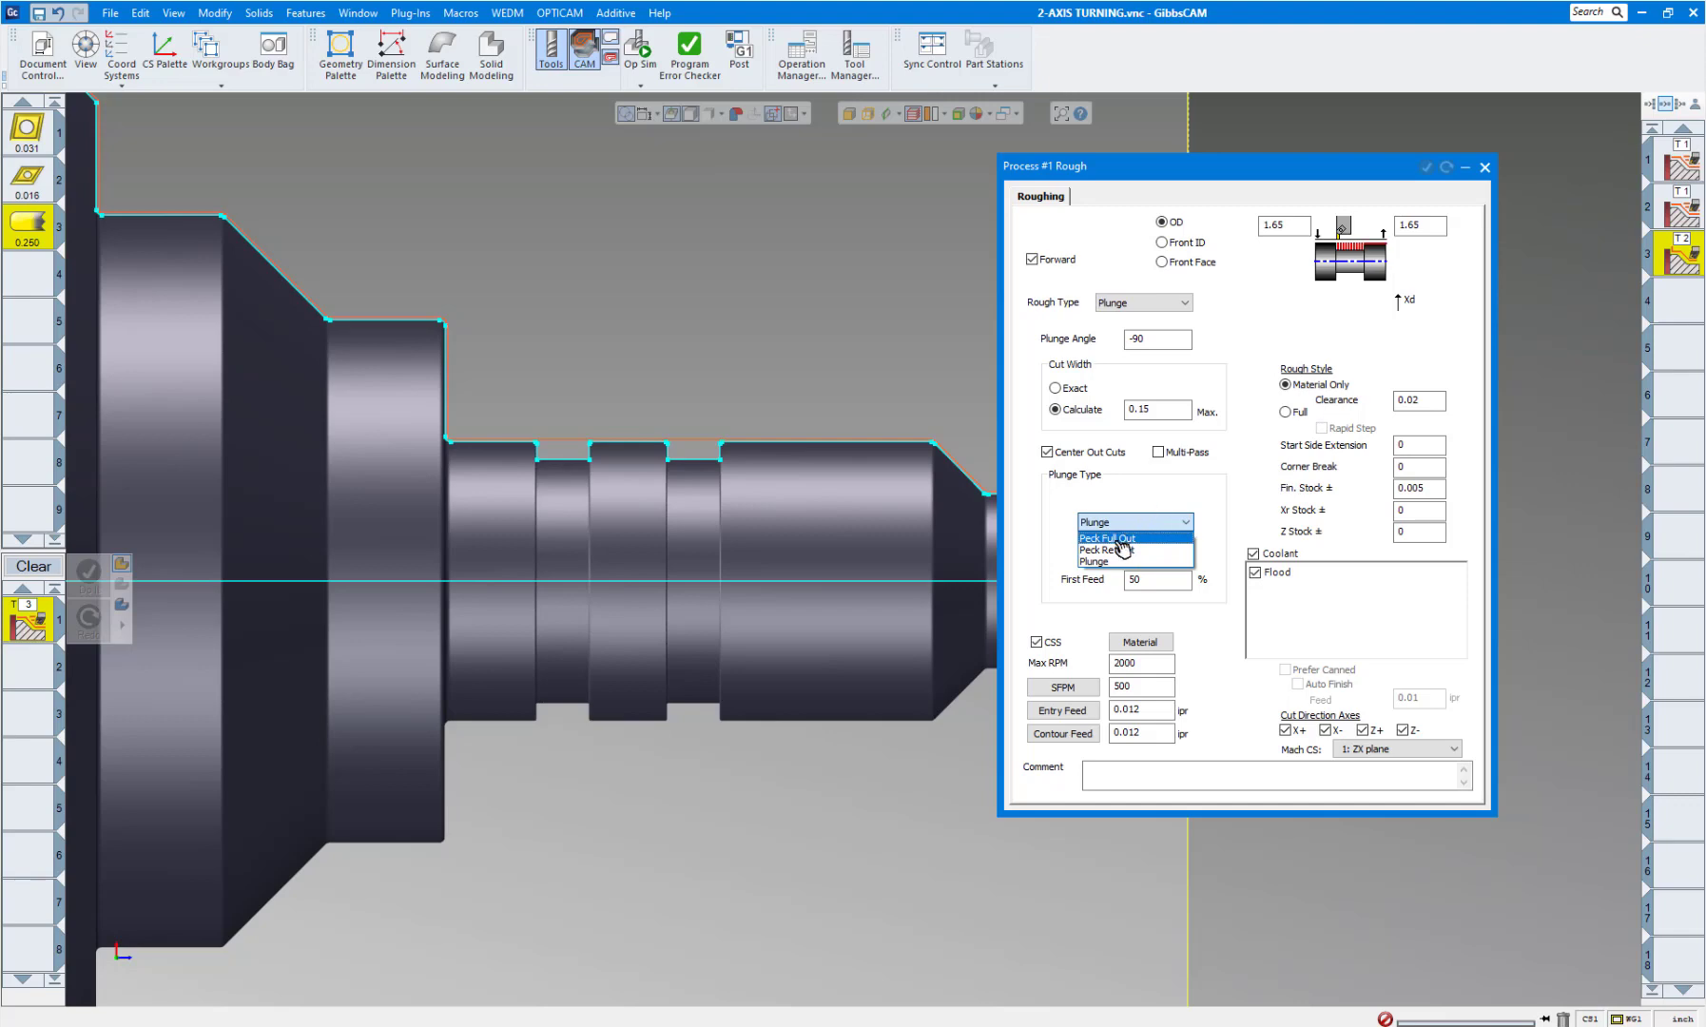
click(1107, 563)
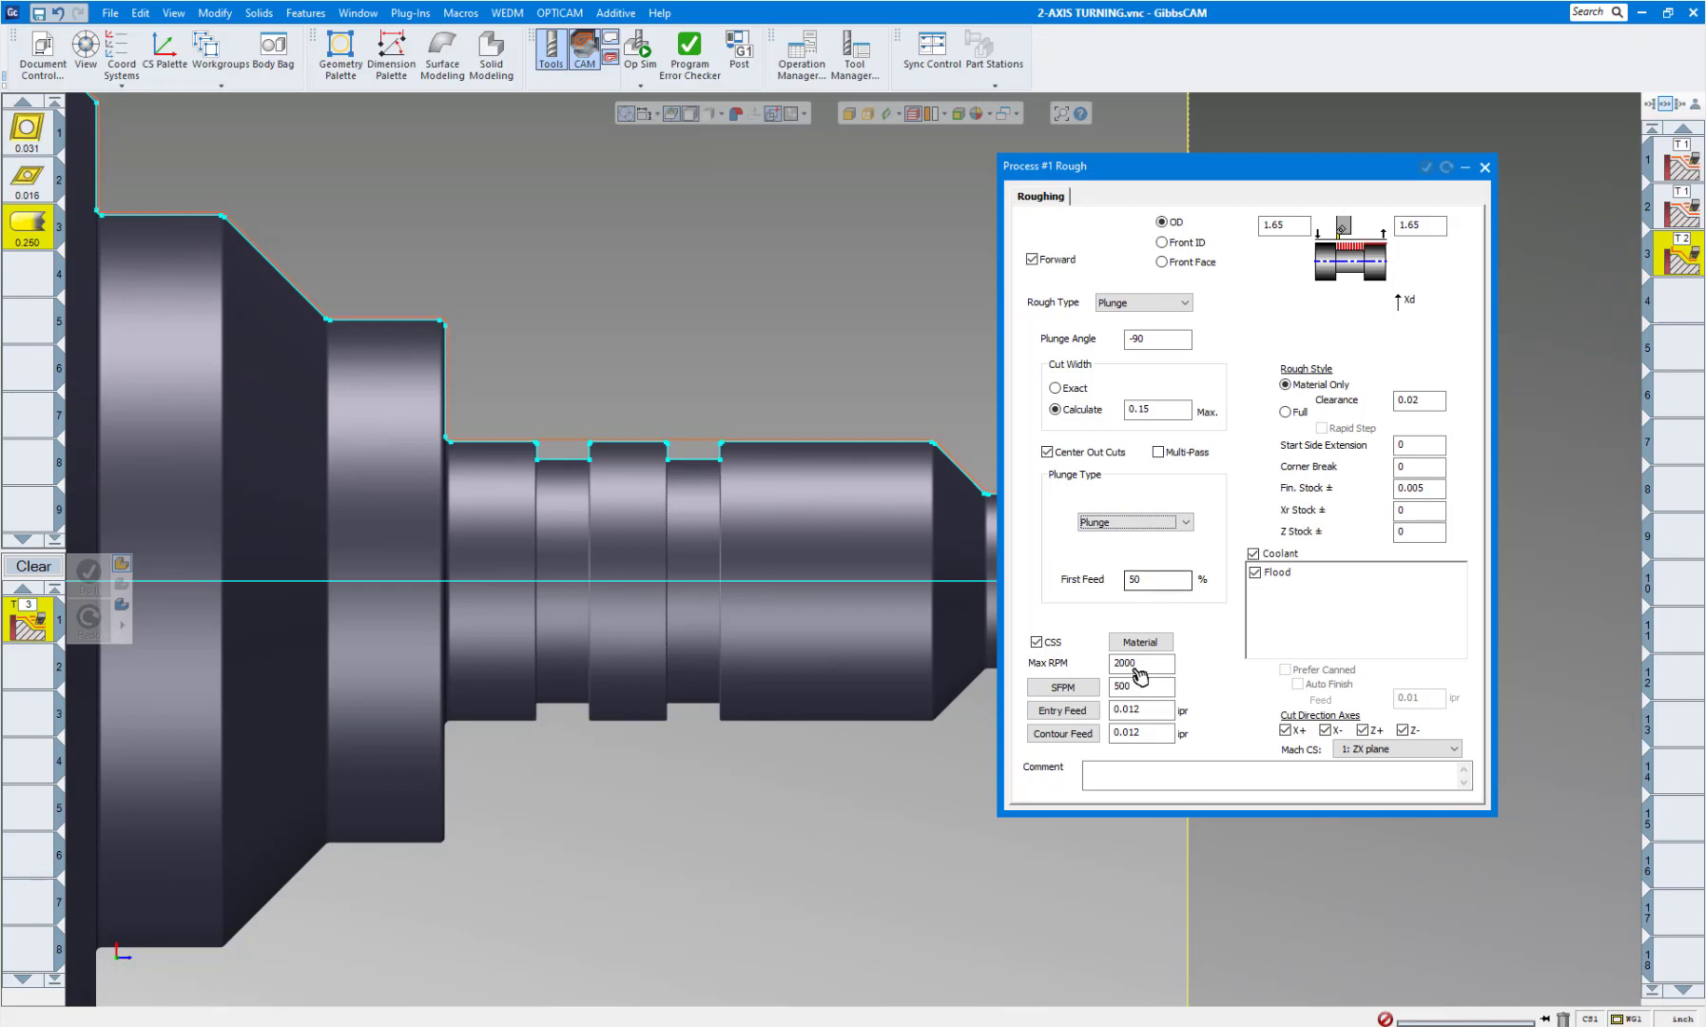
double_click(1141, 710)
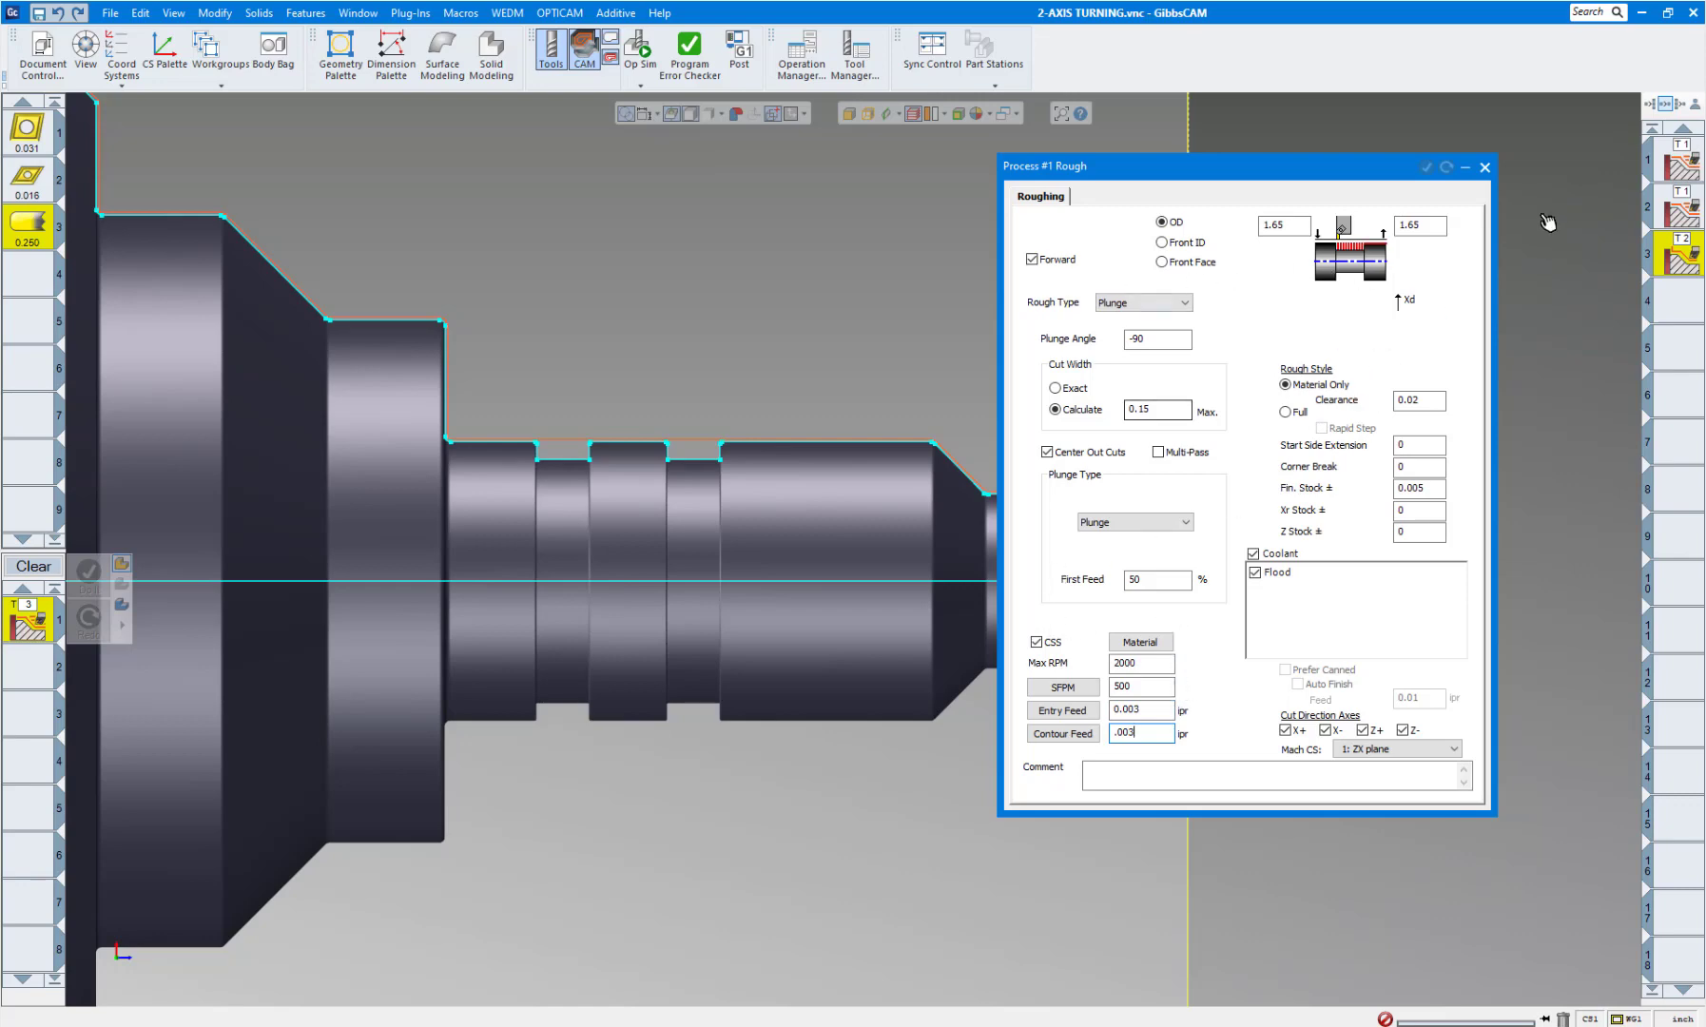
click(1484, 168)
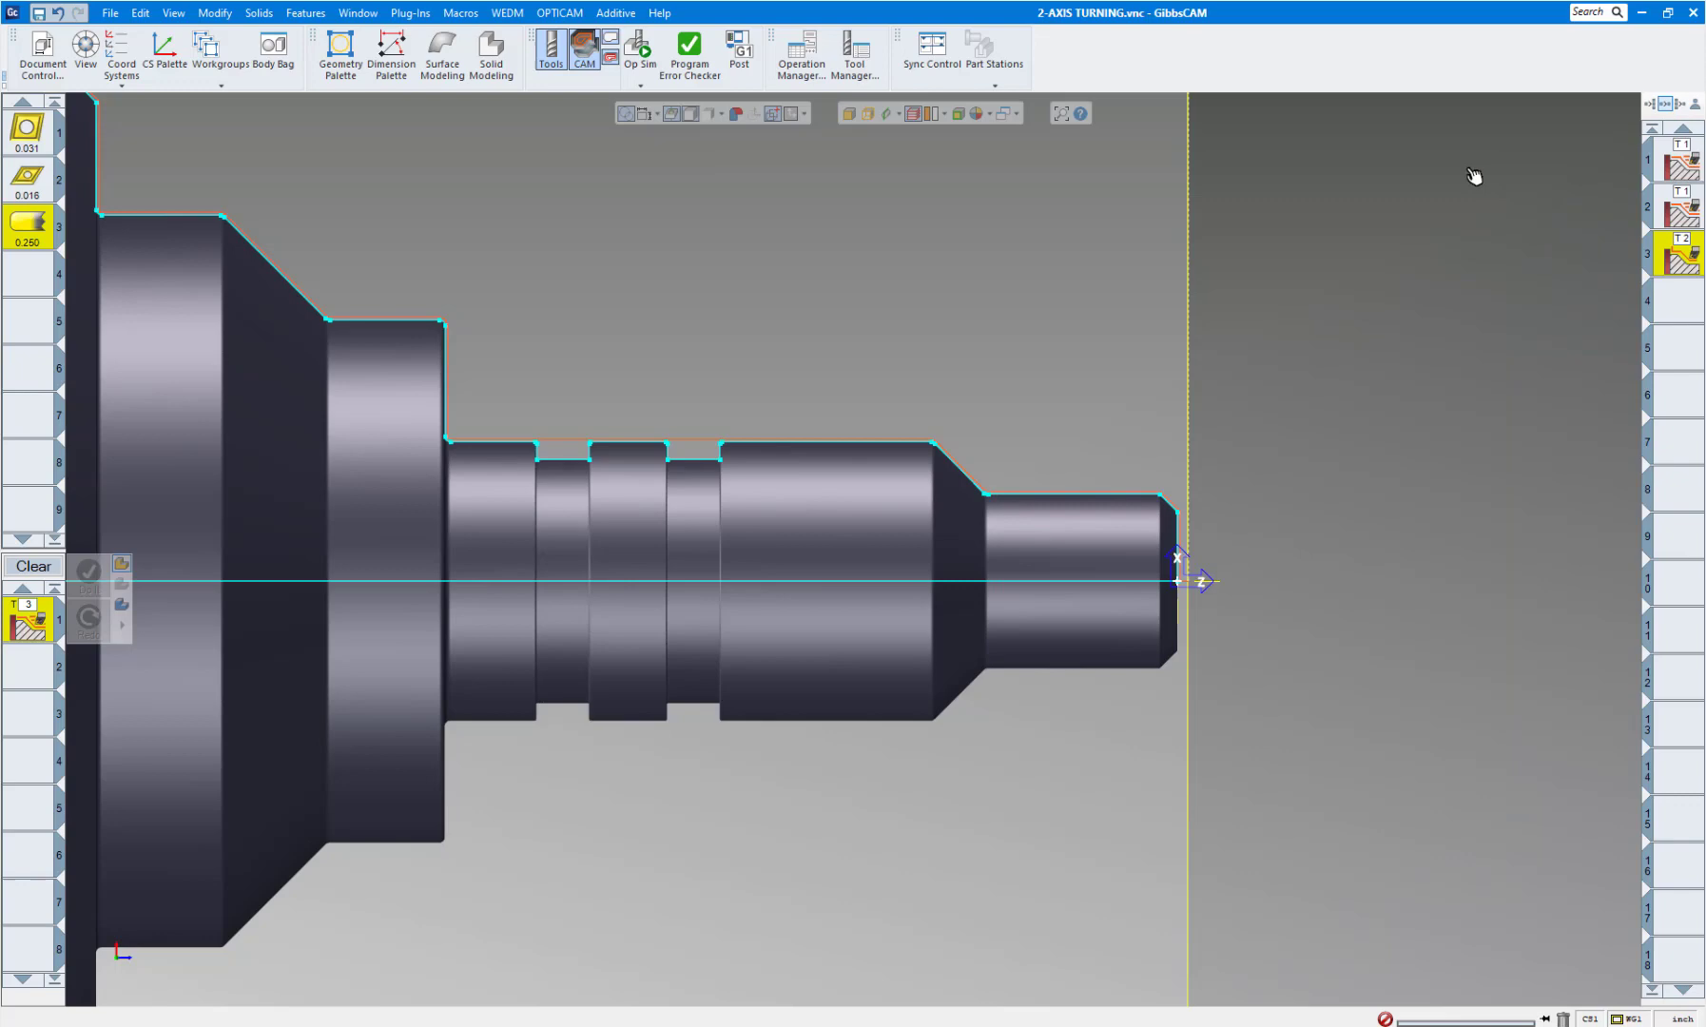
Add a second process of type Contour that uses the same groove tool 3.
double_click(38, 674)
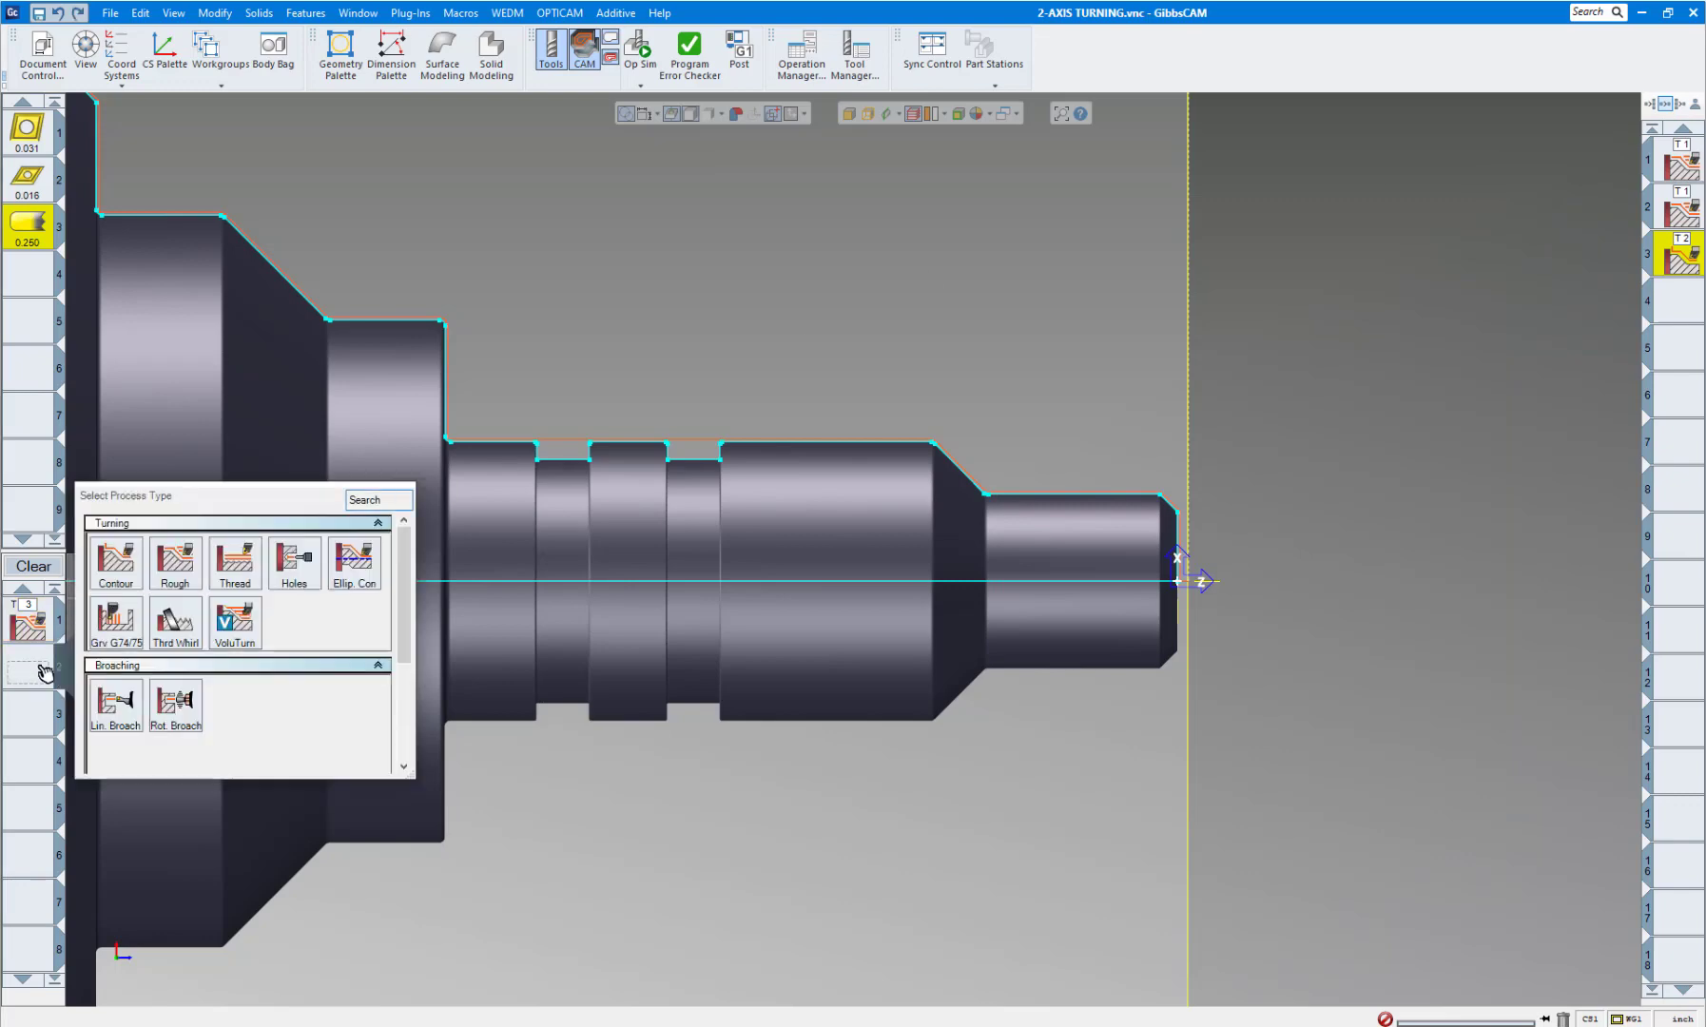
click(122, 571)
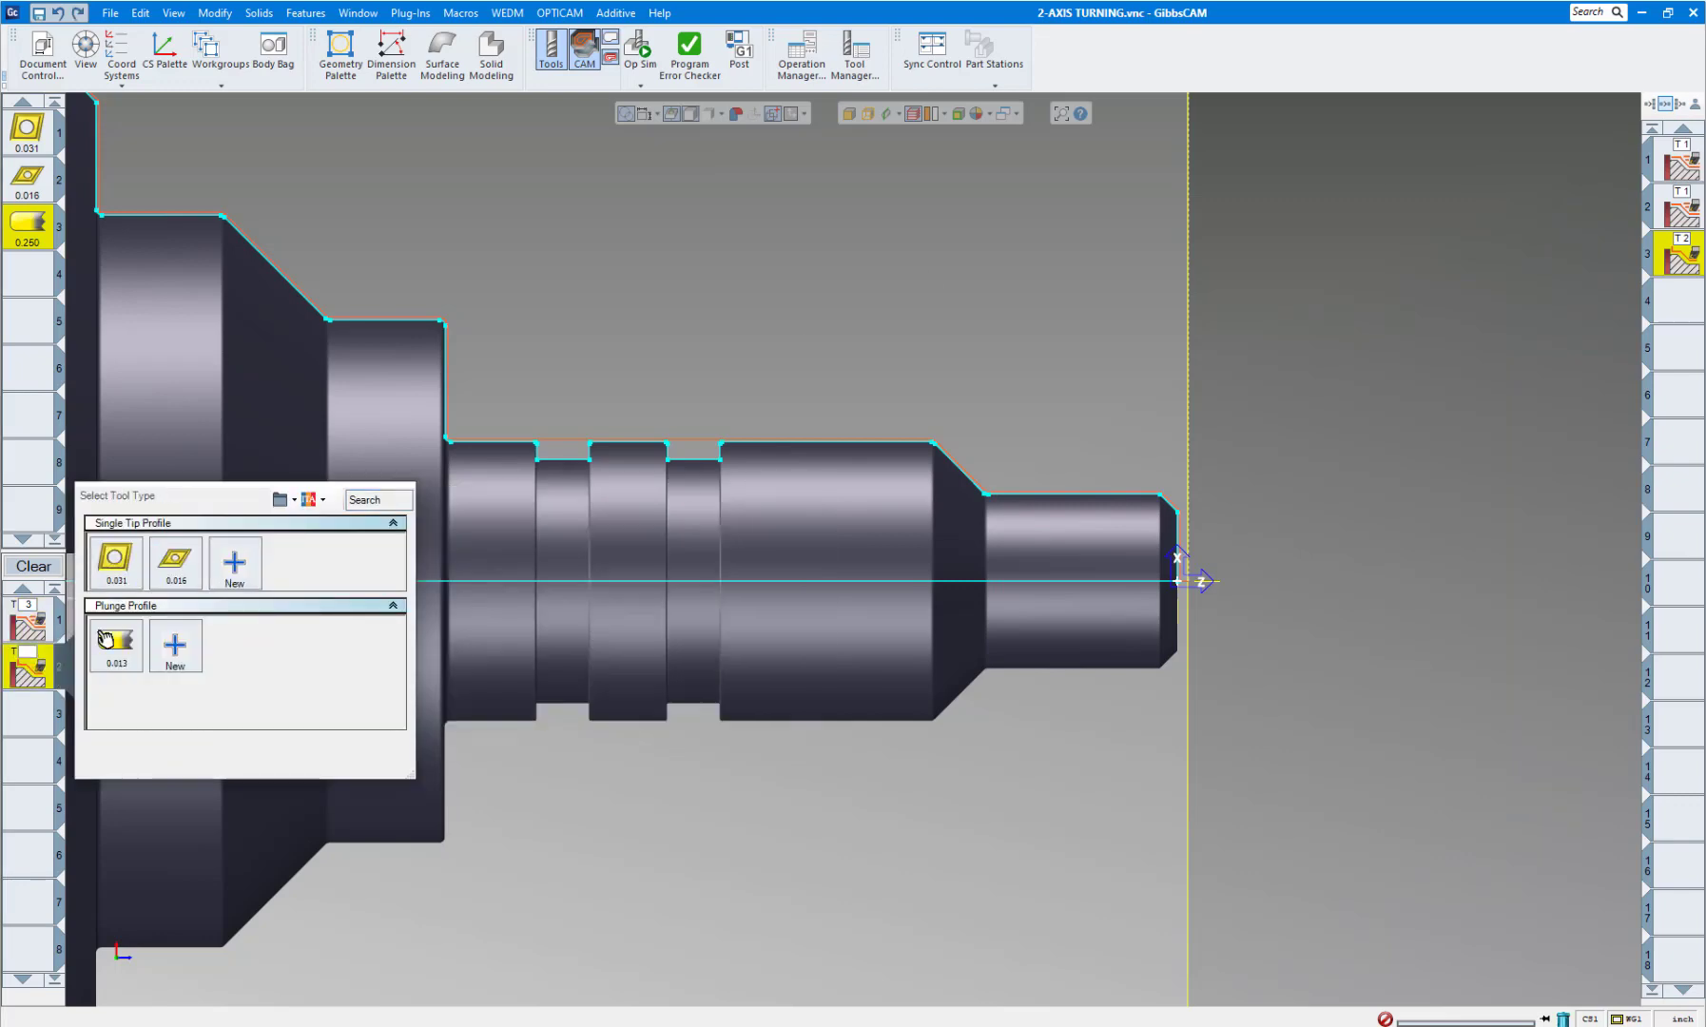
click(135, 648)
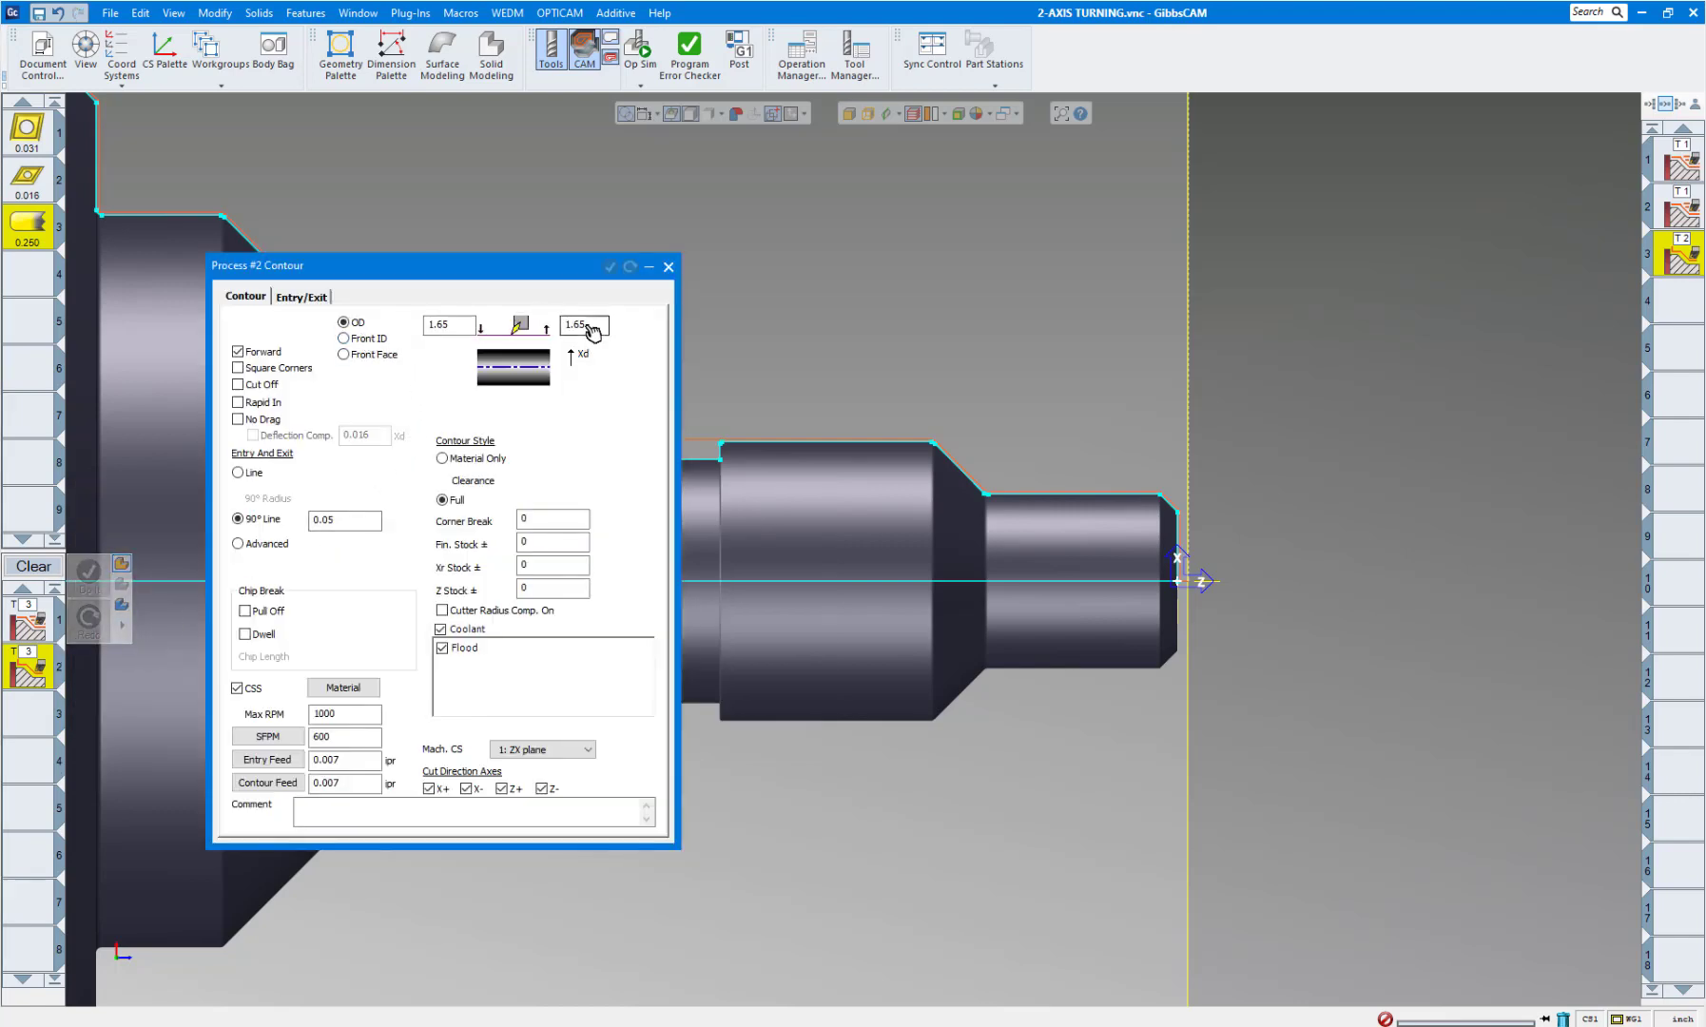
Set the contour process to Material Only with clearance 0.02 and both the entry and contour feeds to 0.003 ipr.
click(447, 459)
double_click(380, 759)
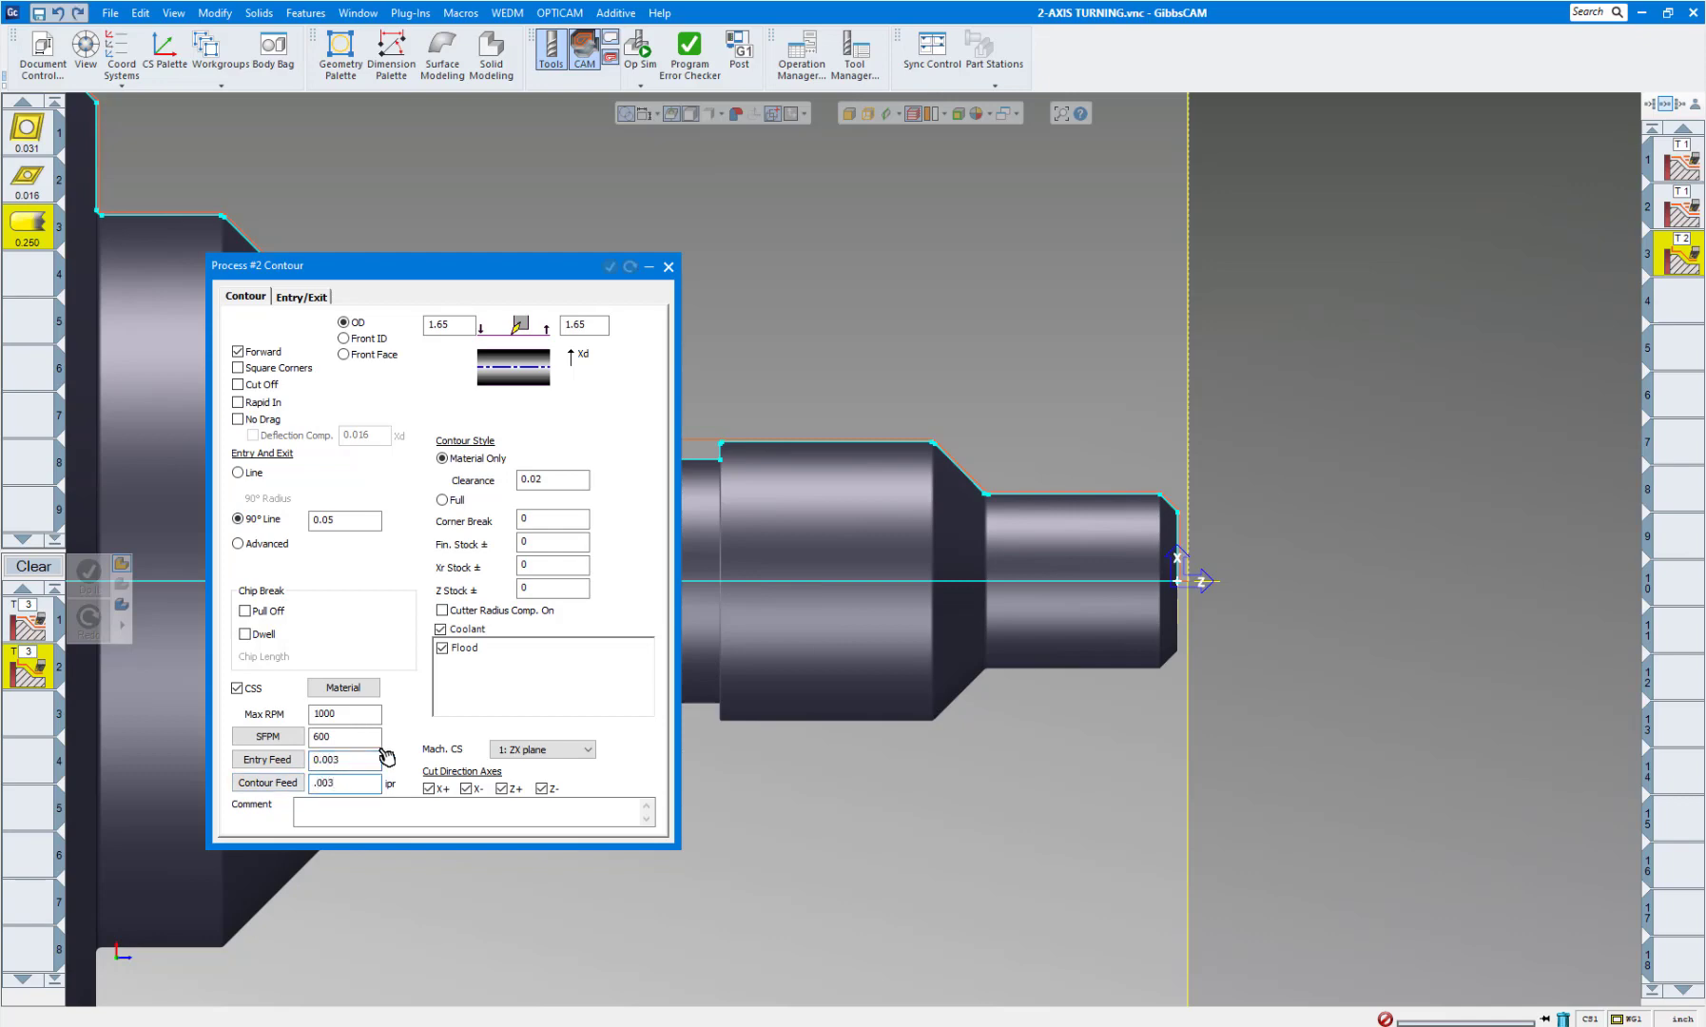
click(669, 267)
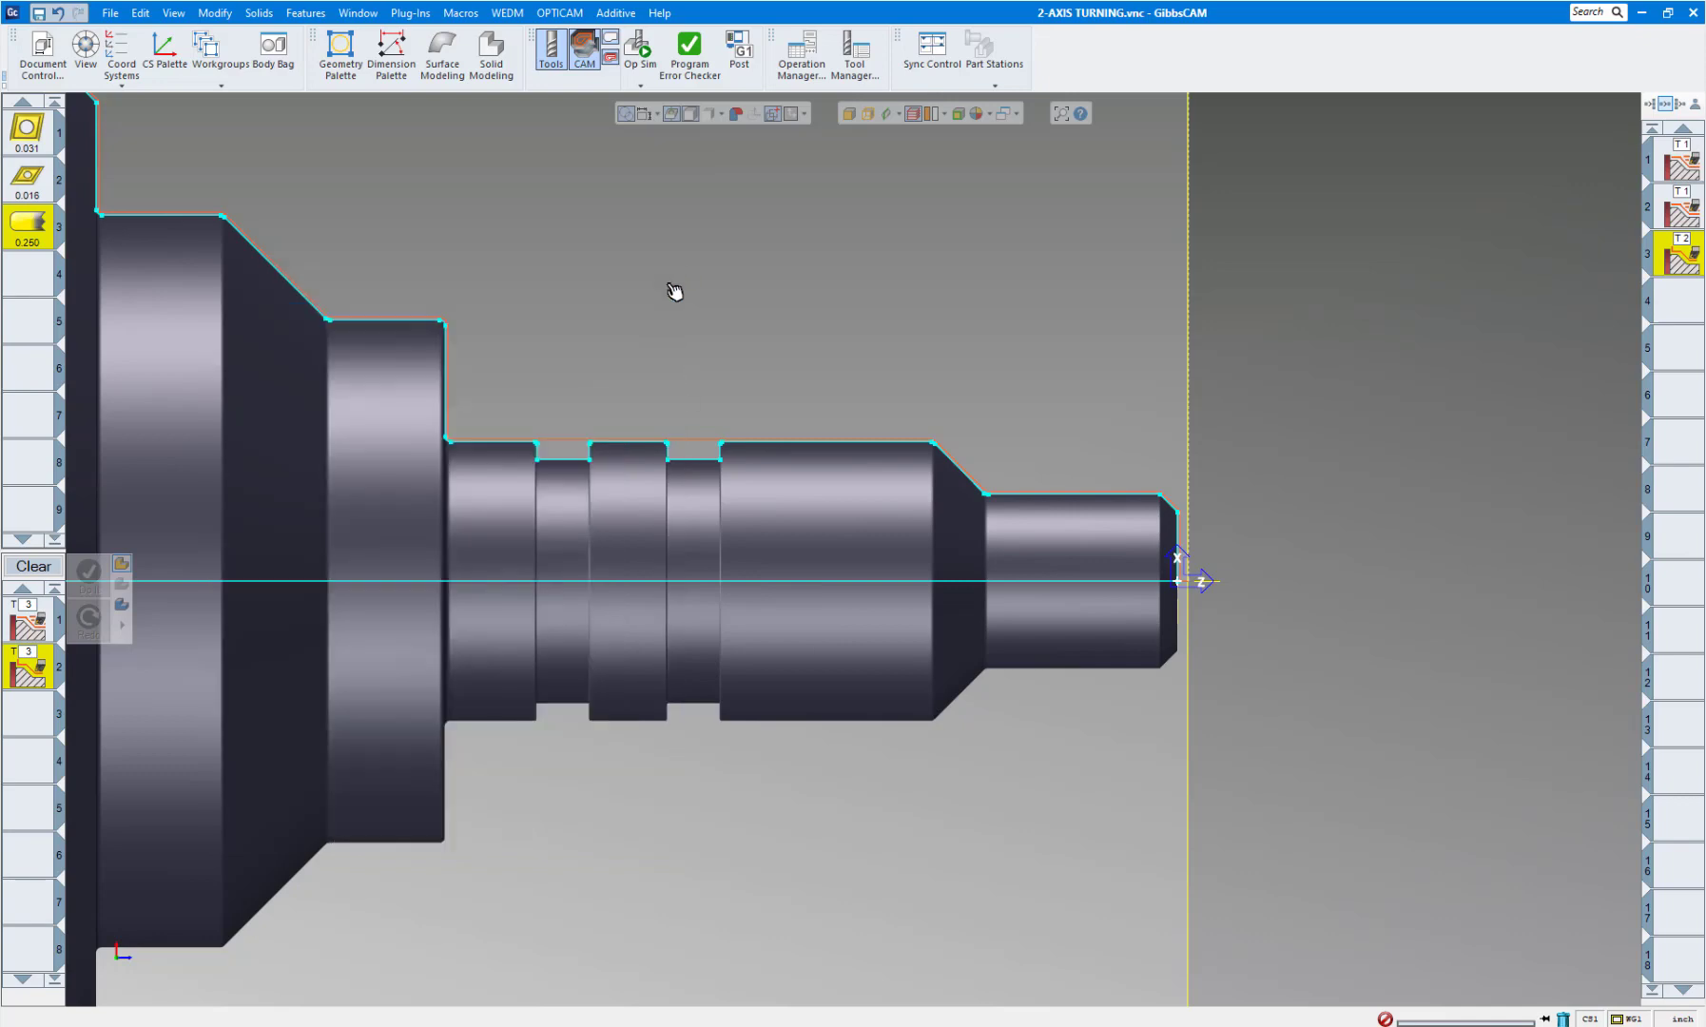
Mark the profile spanning both grooves, starting on the diameter nearest the part face, and generate the plunge rough and contour operations.
drag(463, 379, 884, 582)
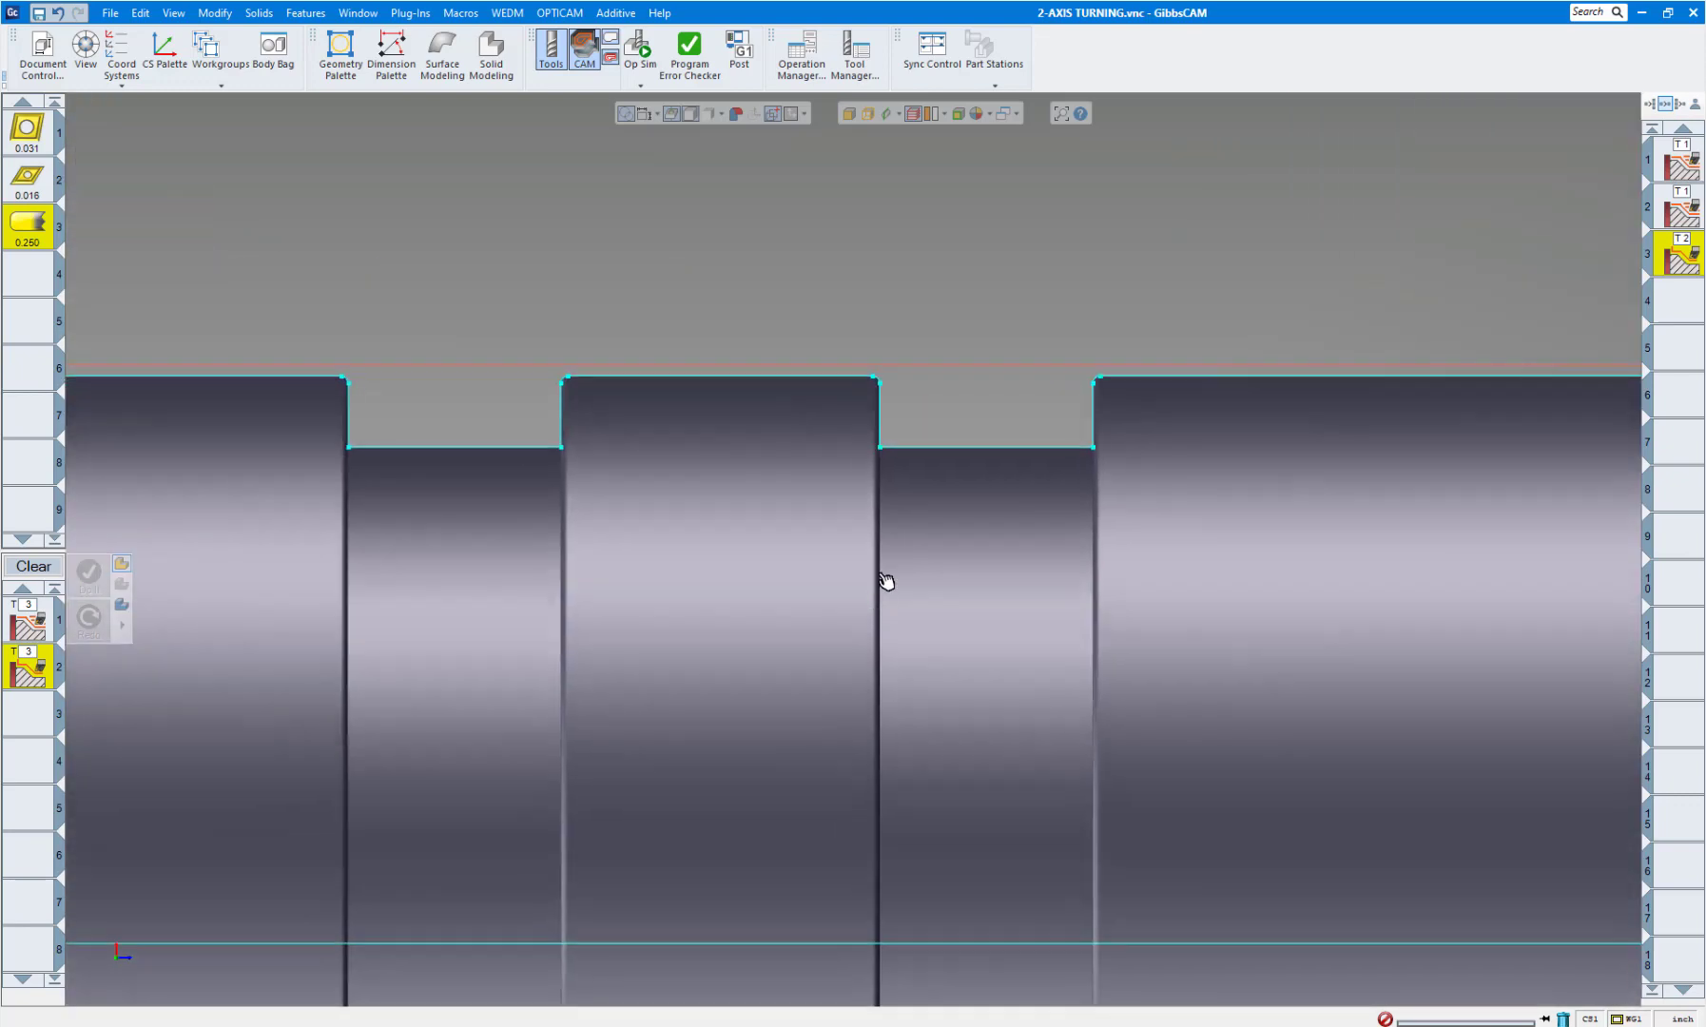
click(1157, 379)
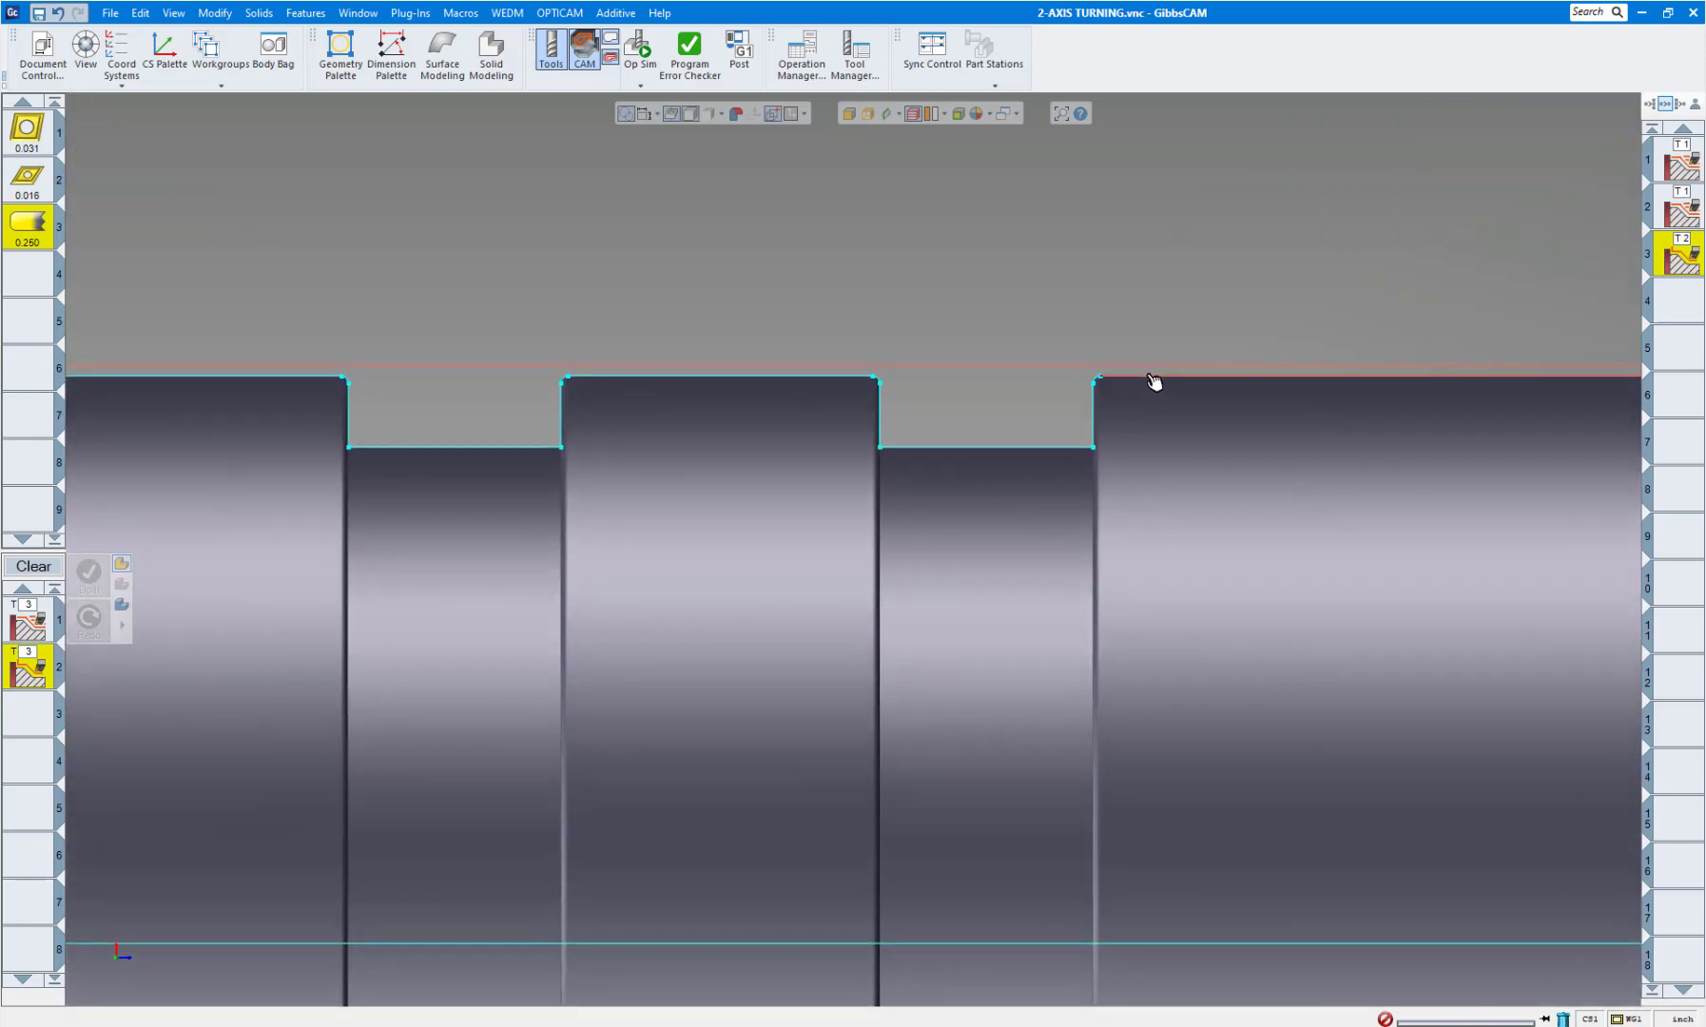
click(279, 379)
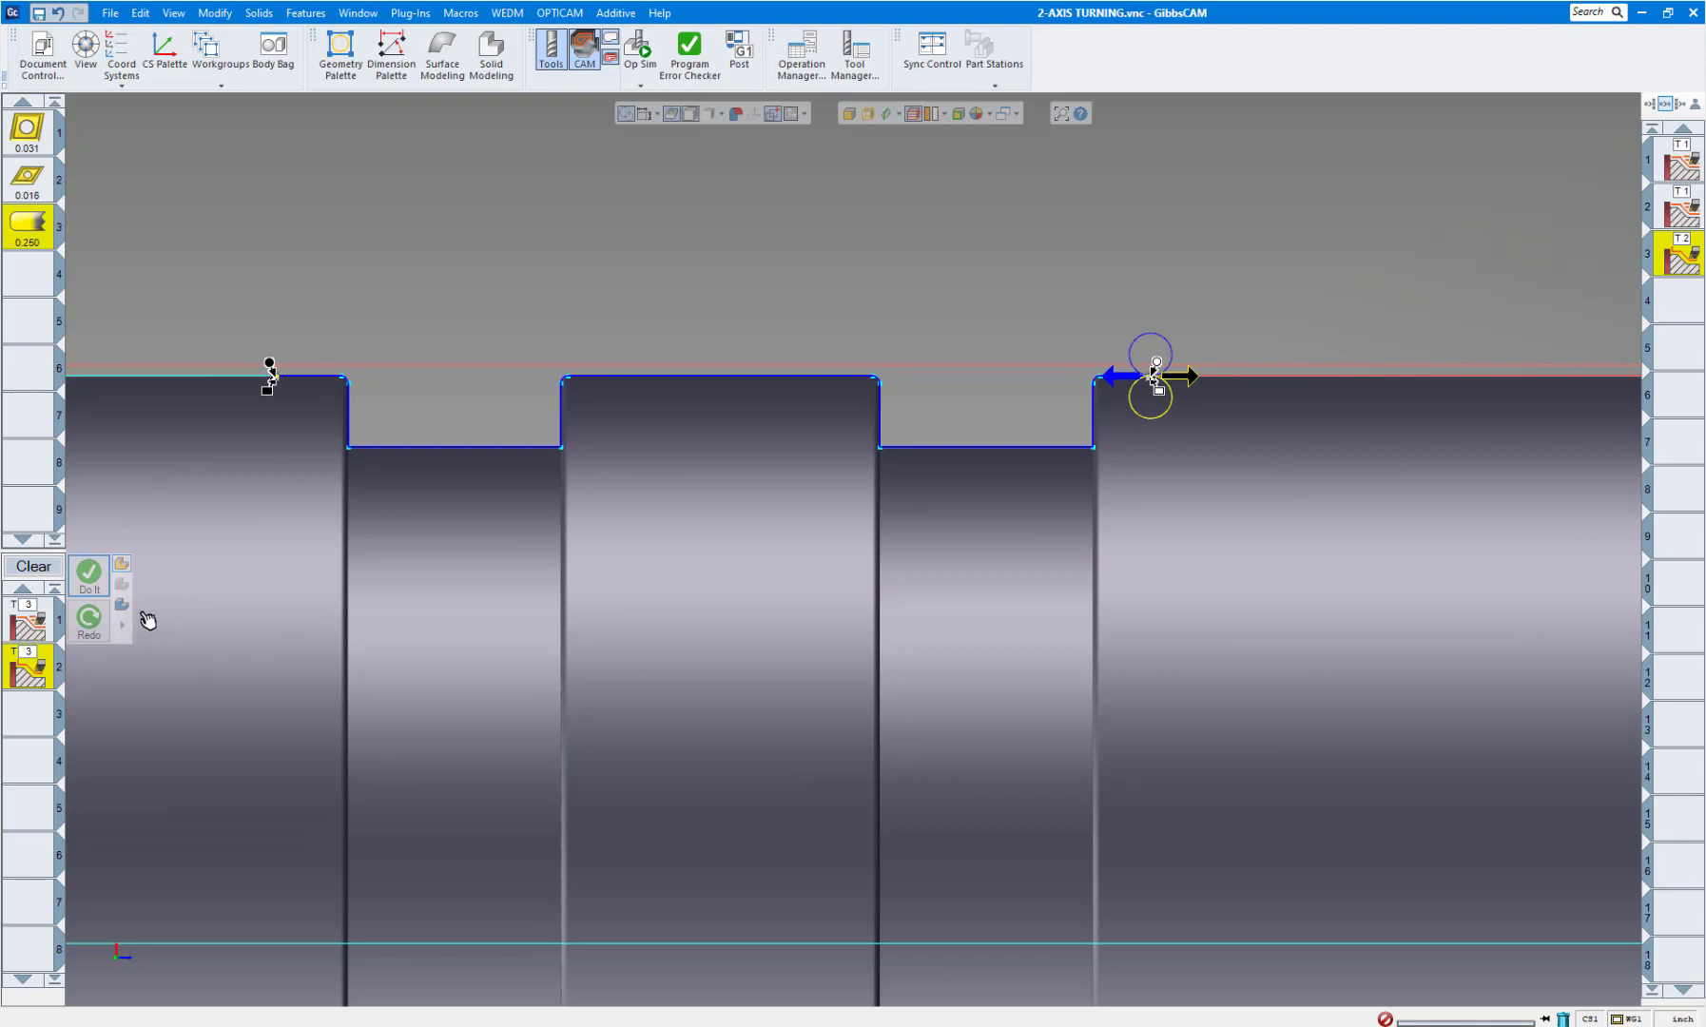
click(89, 573)
Start the operation simulation and enable a stop before operation 4.
scroll(419, 542, down, 2)
scroll(462, 559, down, 1)
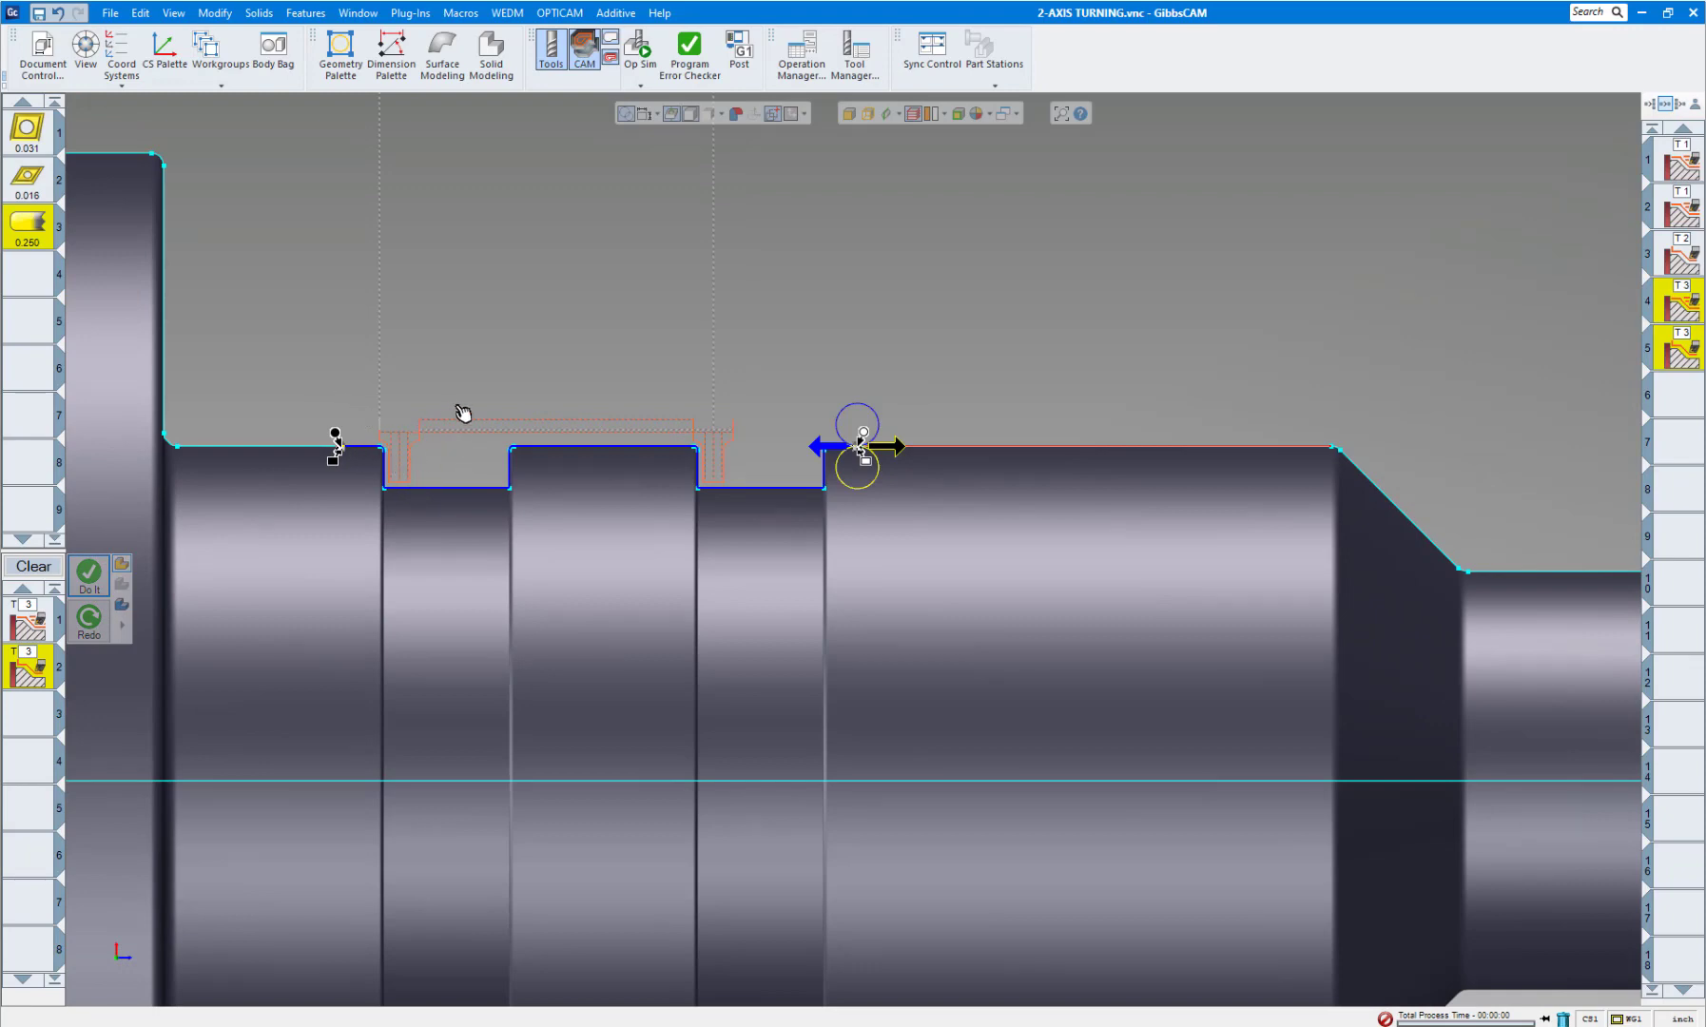
scroll(548, 488, down, 3)
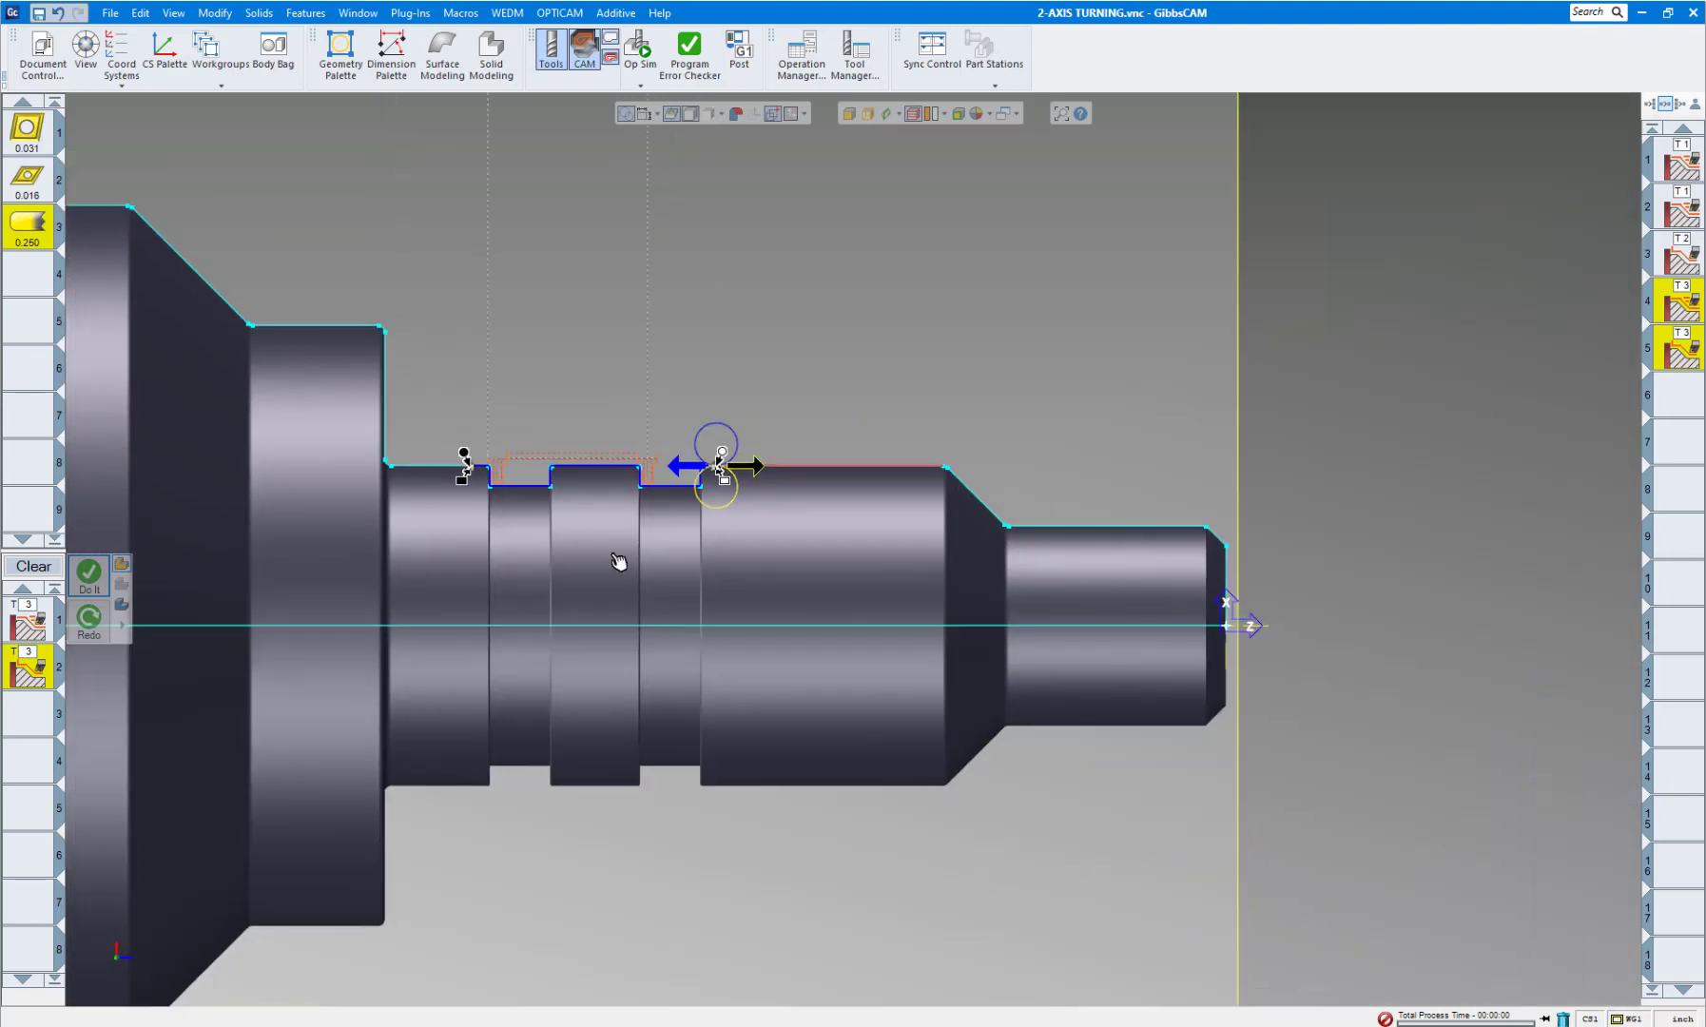
scroll(835, 520, down, 3)
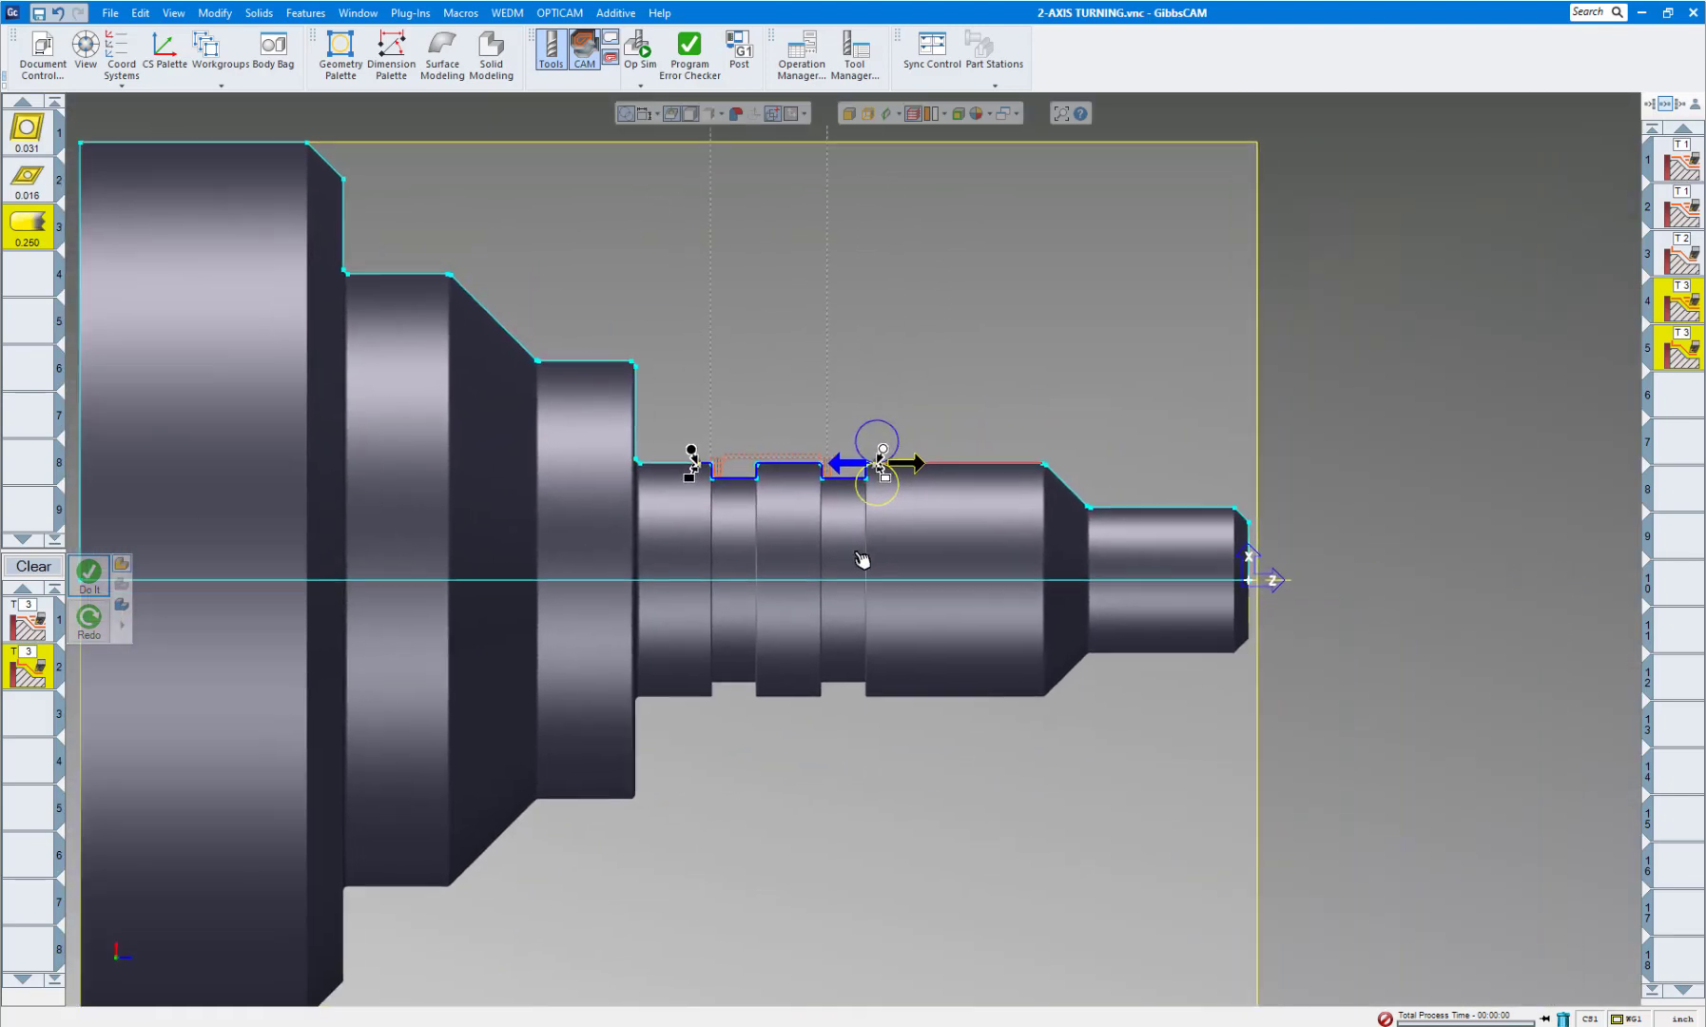
scroll(820, 573, up, 3)
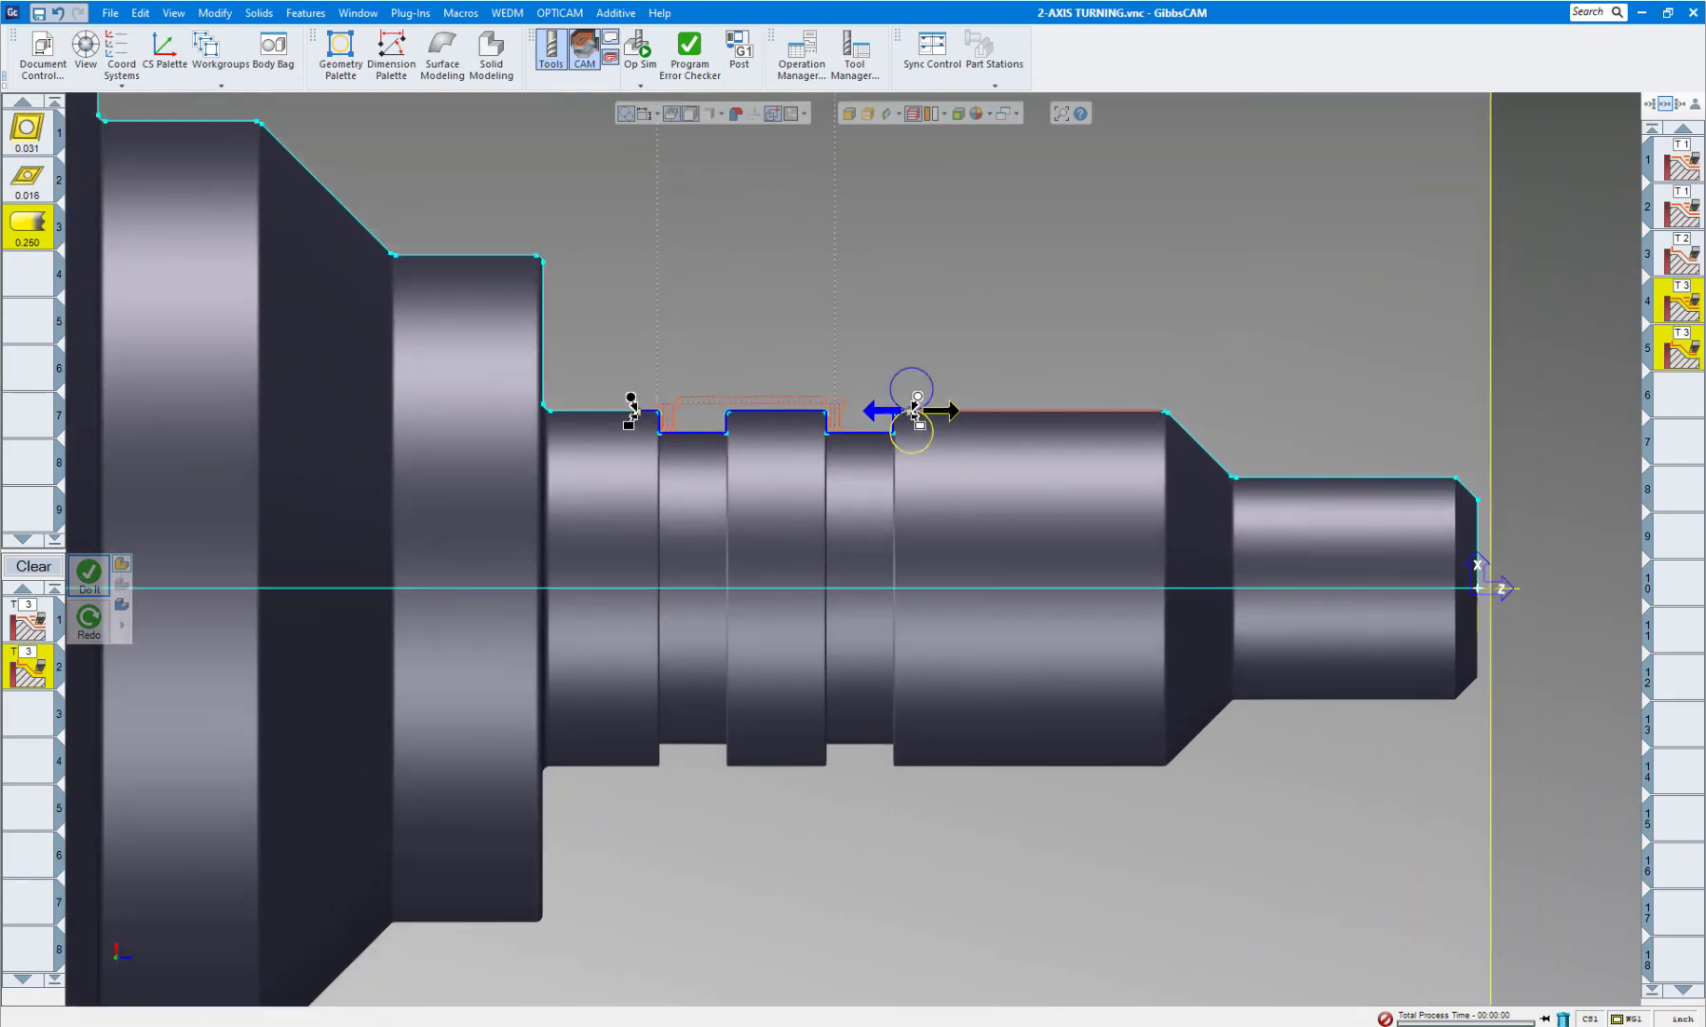
click(641, 47)
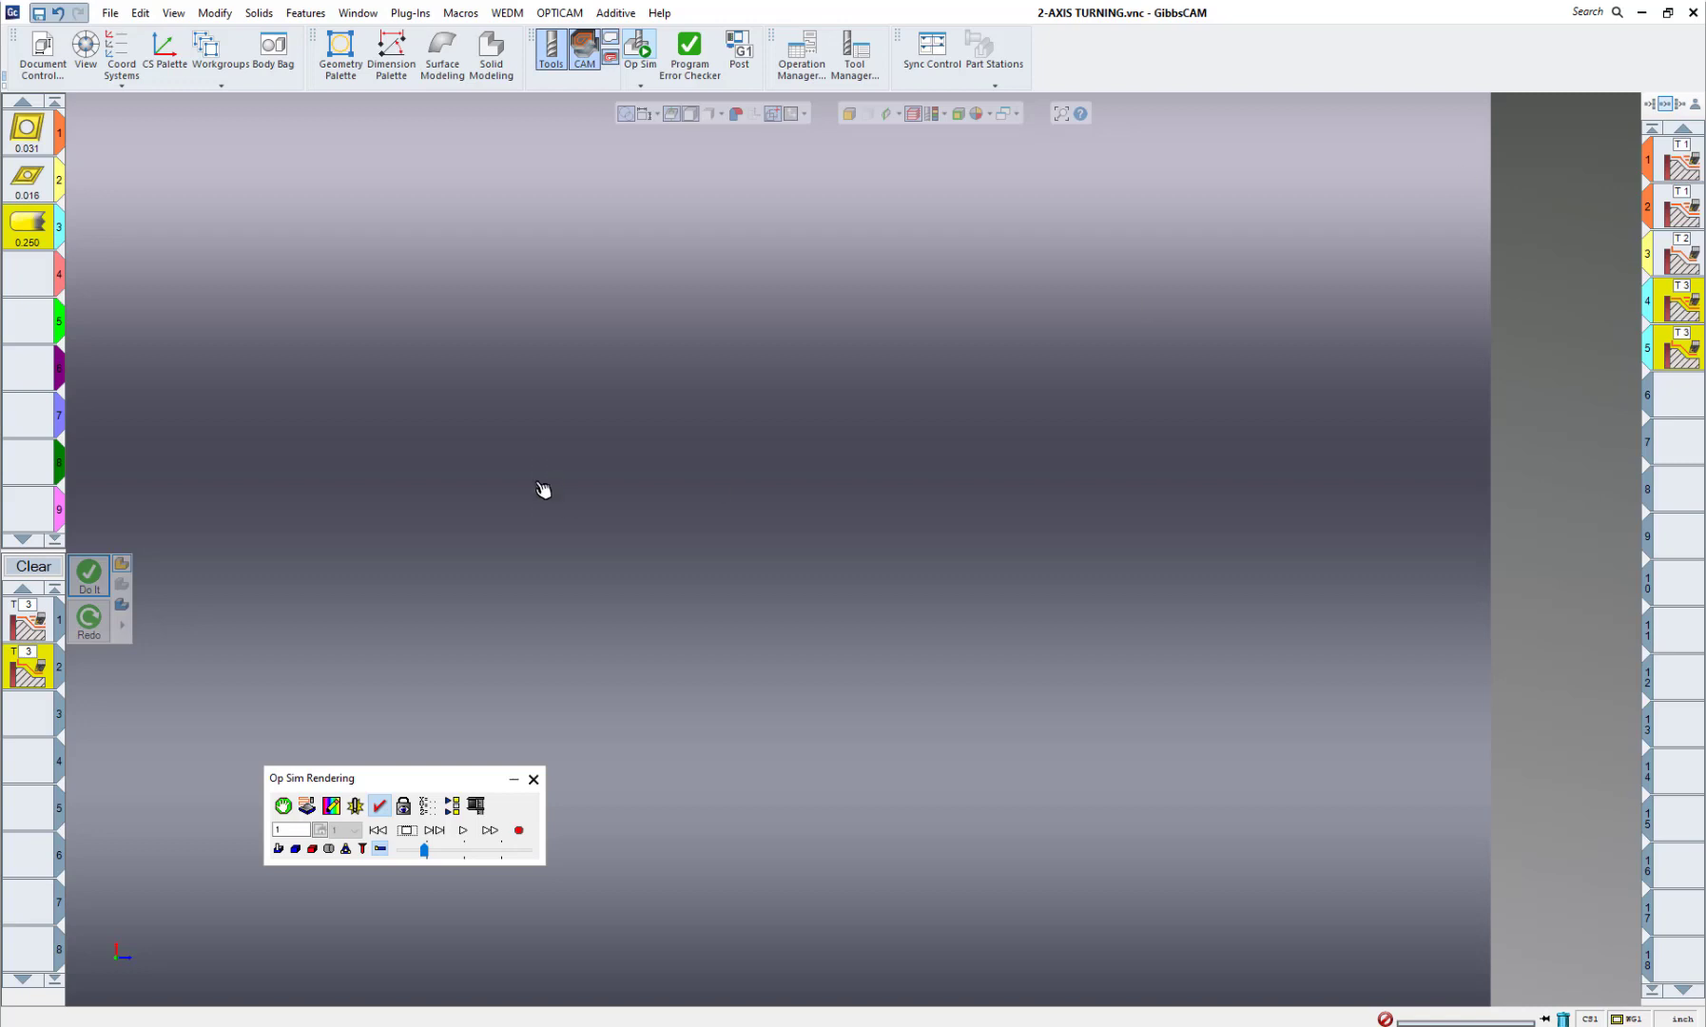
click(284, 807)
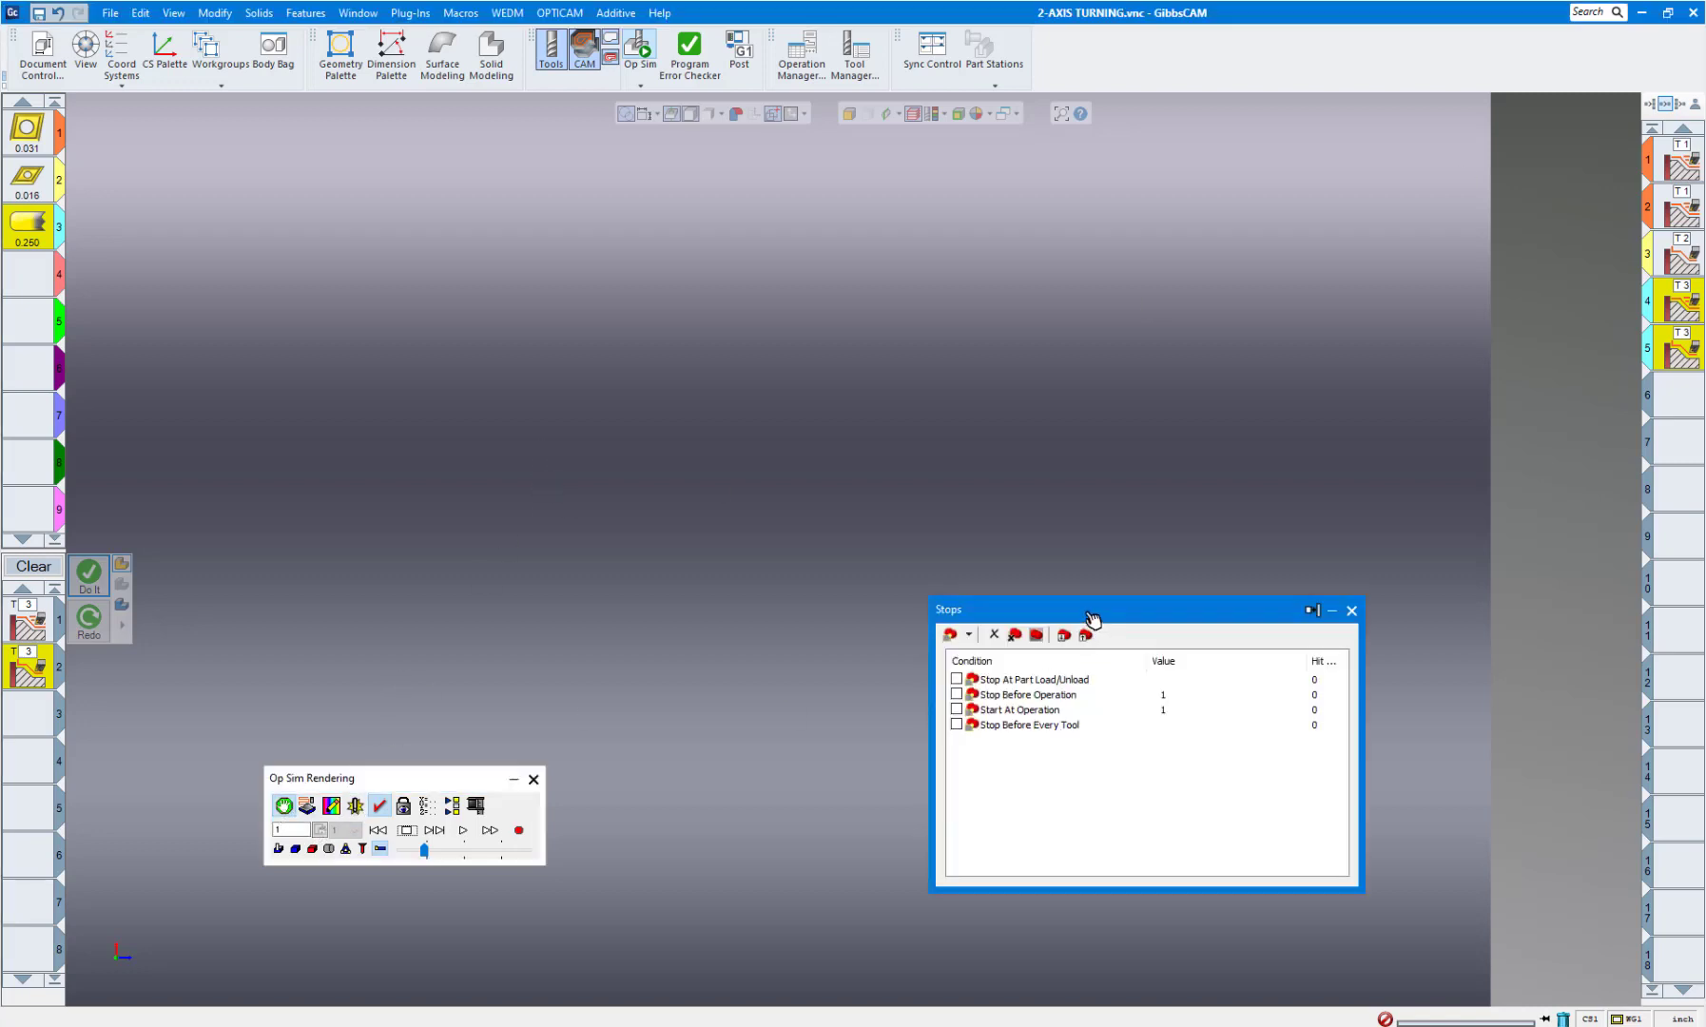
drag(1091, 620, 791, 413)
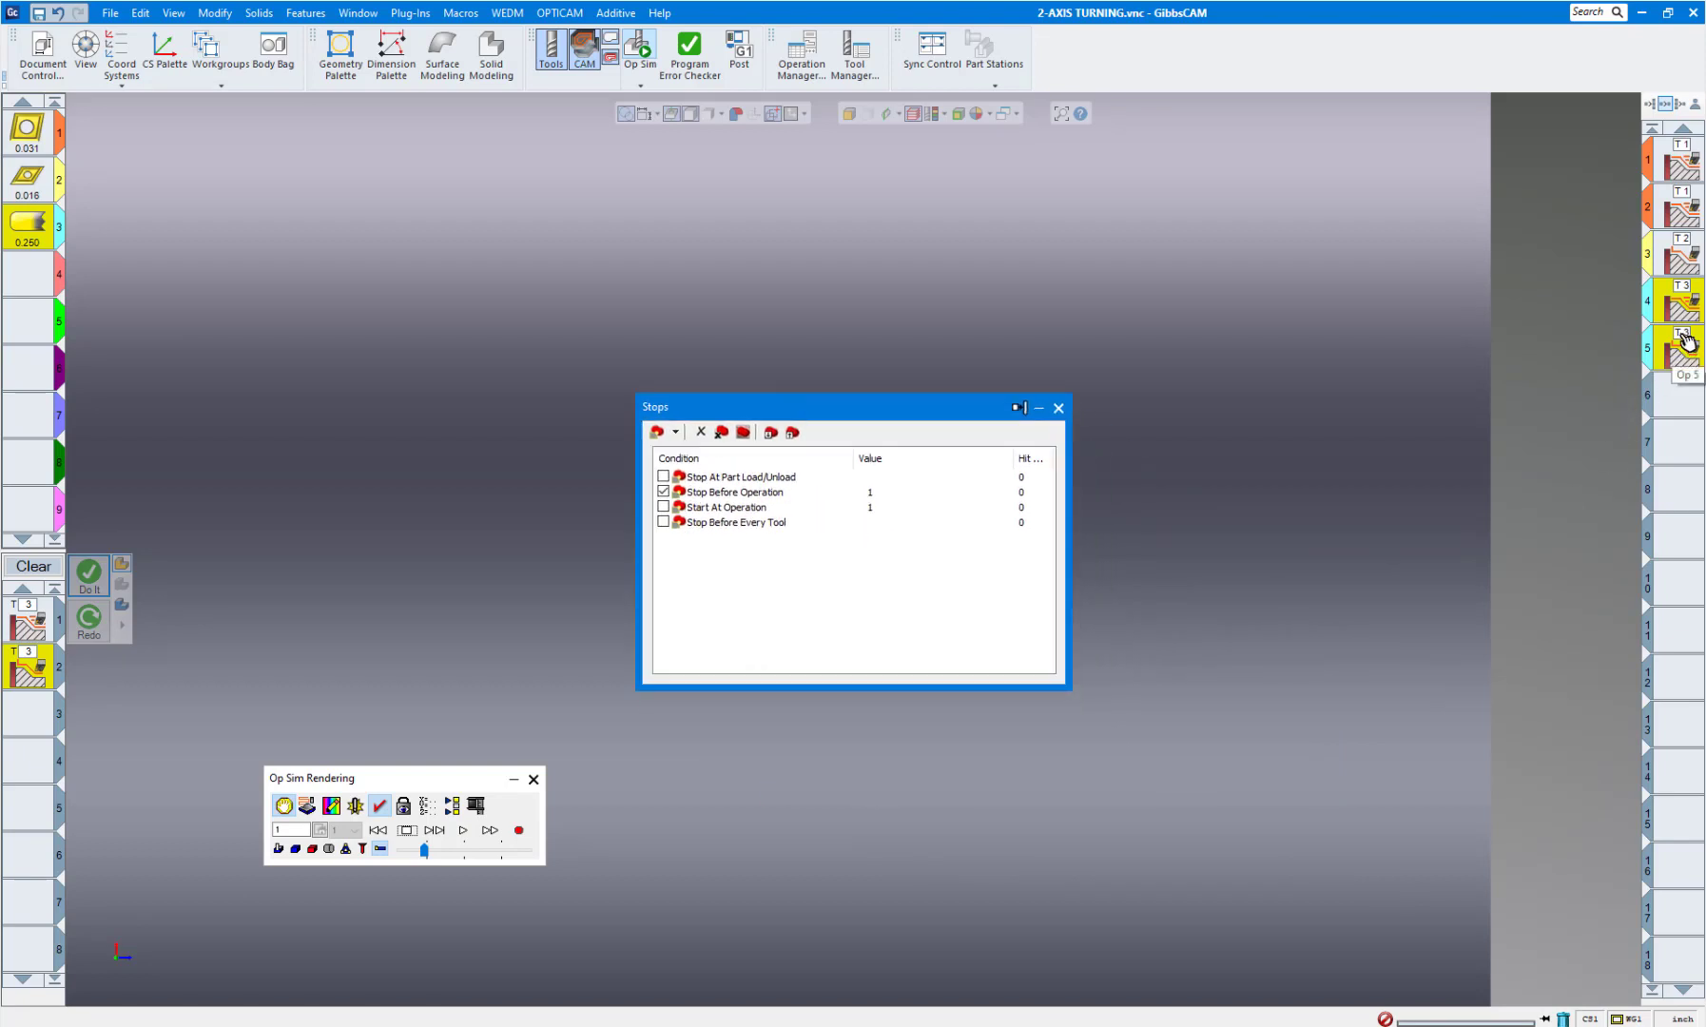
click(872, 494)
double_click(875, 495)
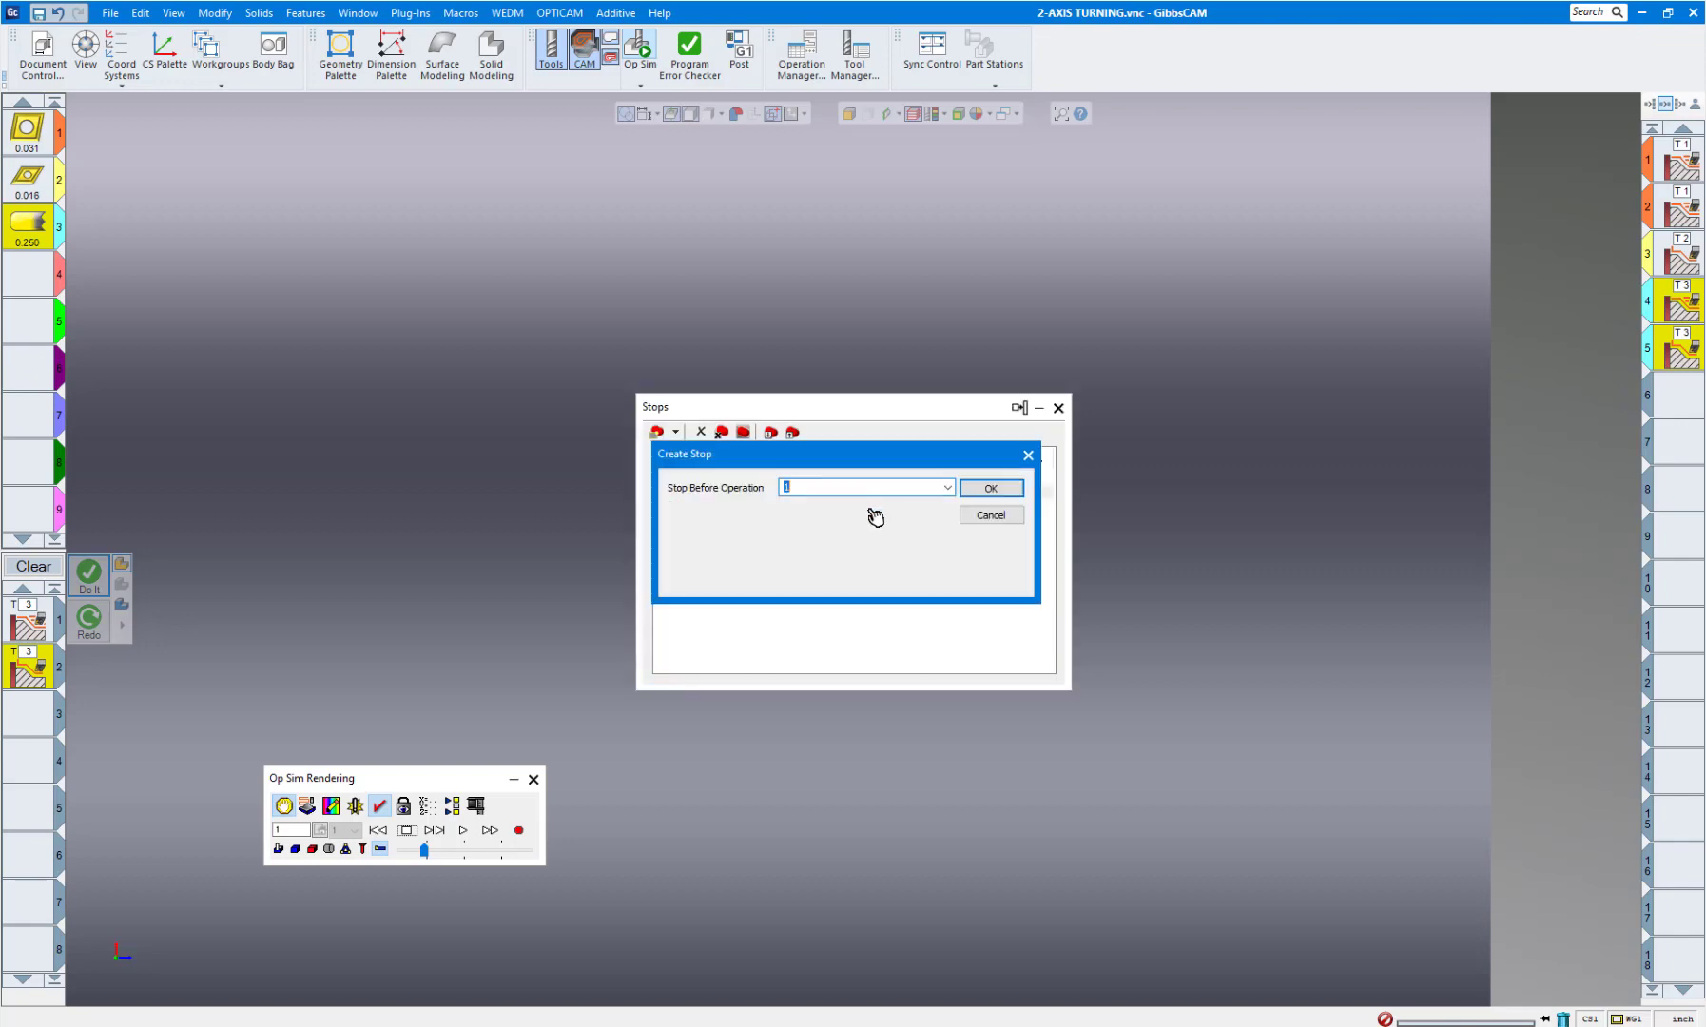
click(953, 488)
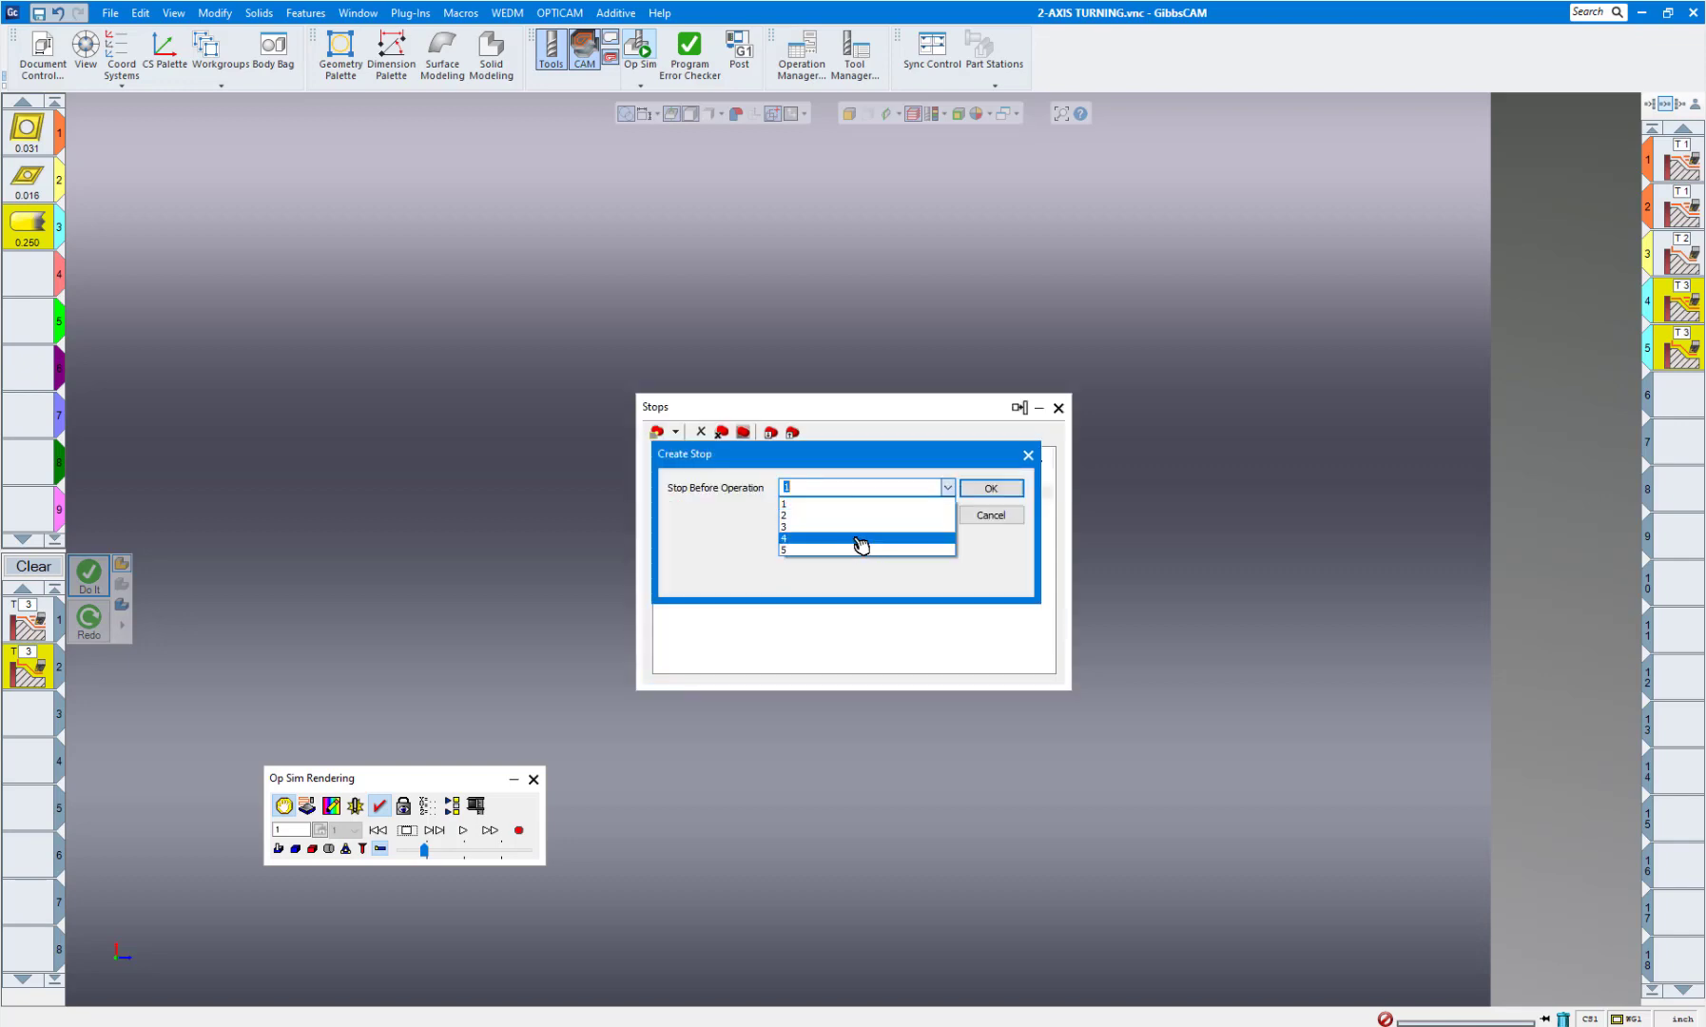
click(859, 545)
click(987, 489)
click(1060, 408)
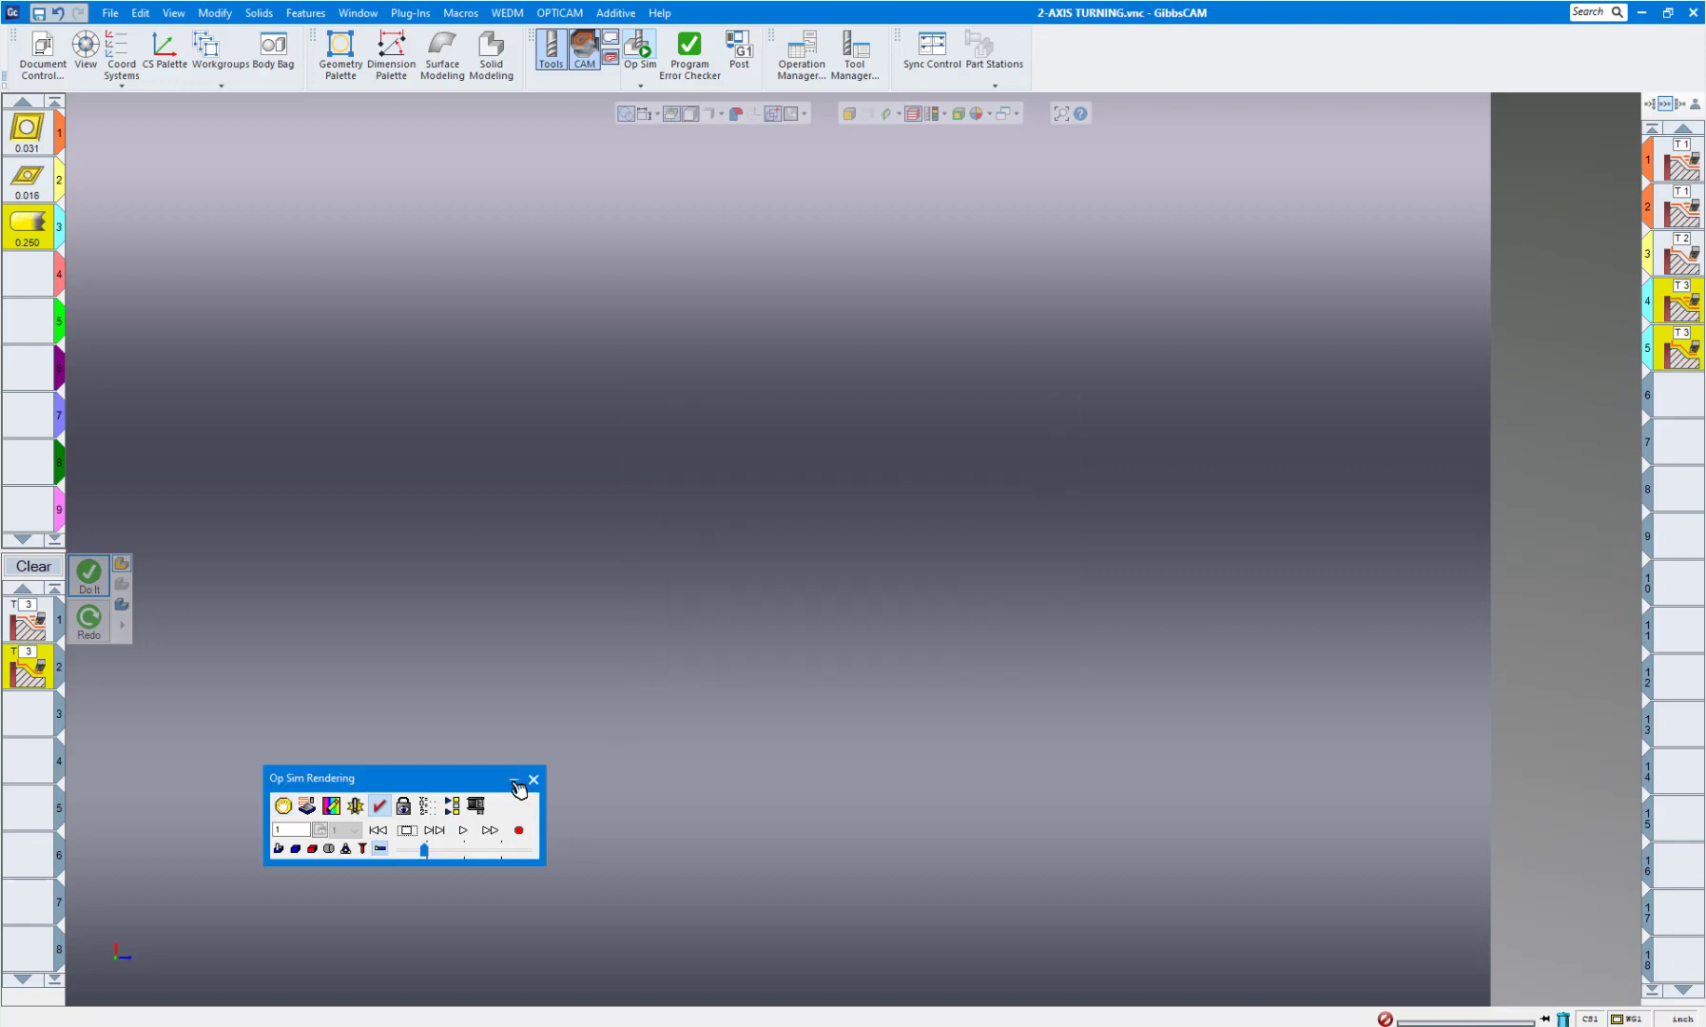
Simulate up to the stop, reduce the playback speed, run the groove operations to the end of the program, and exit the simulation.
click(459, 834)
drag(425, 851, 463, 850)
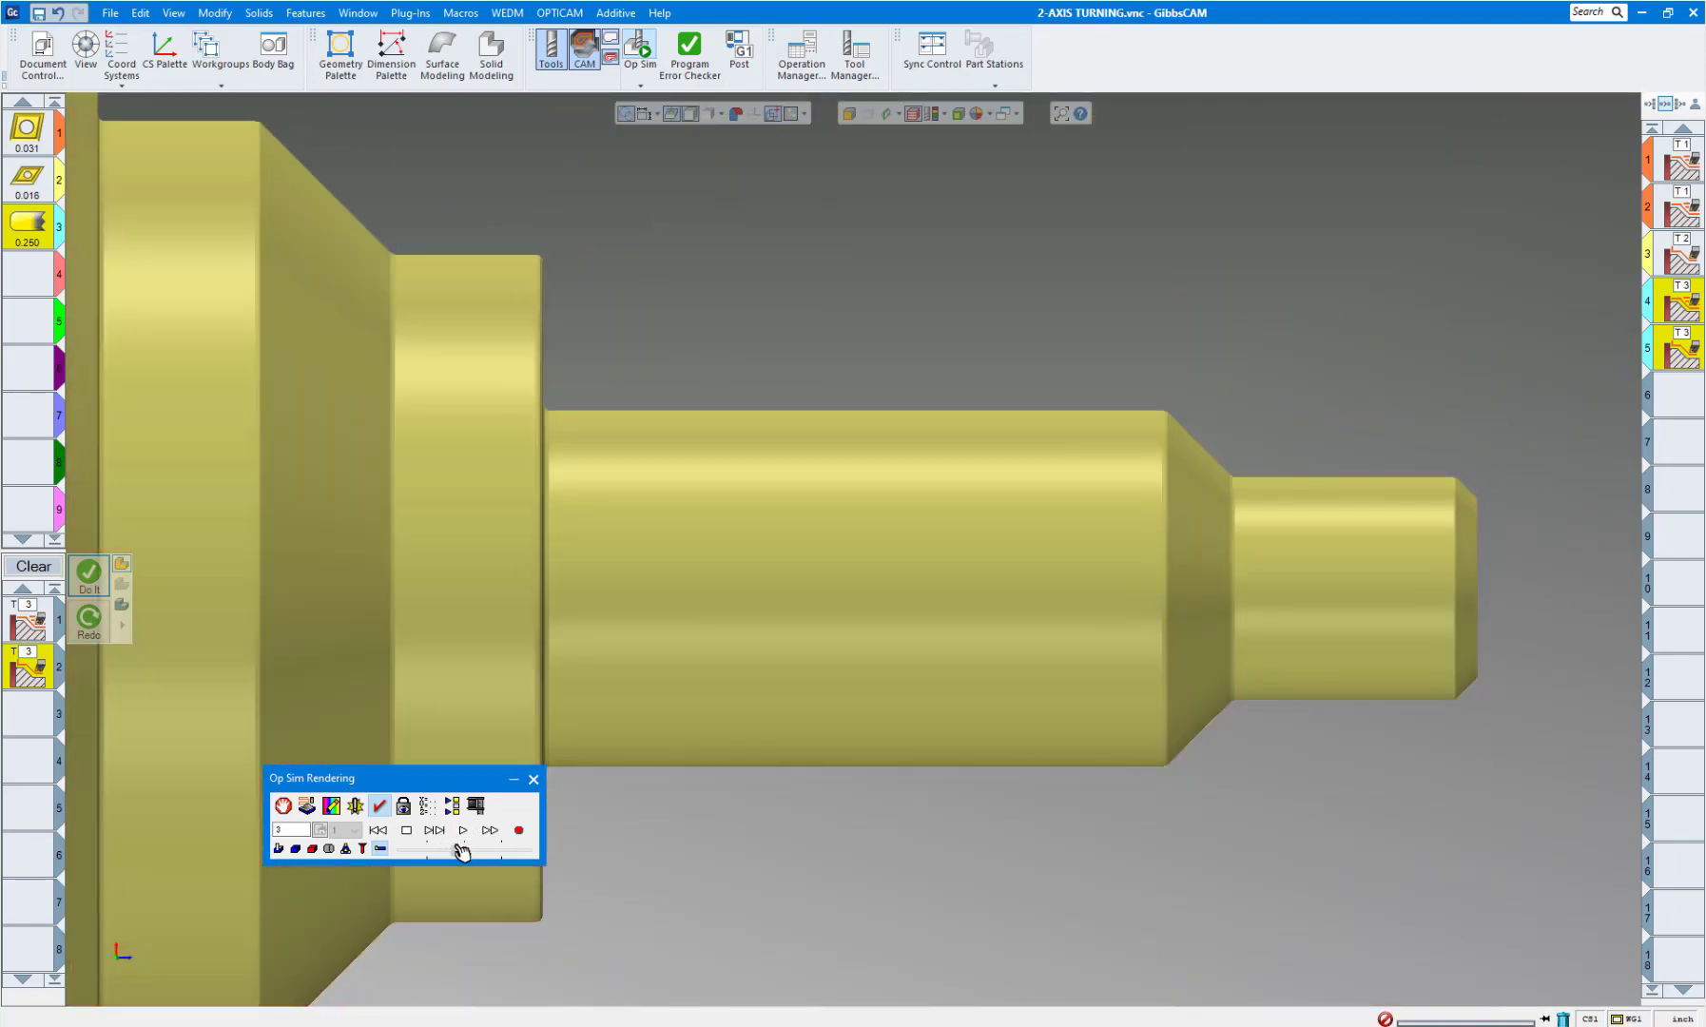
drag(462, 852, 441, 858)
click(465, 831)
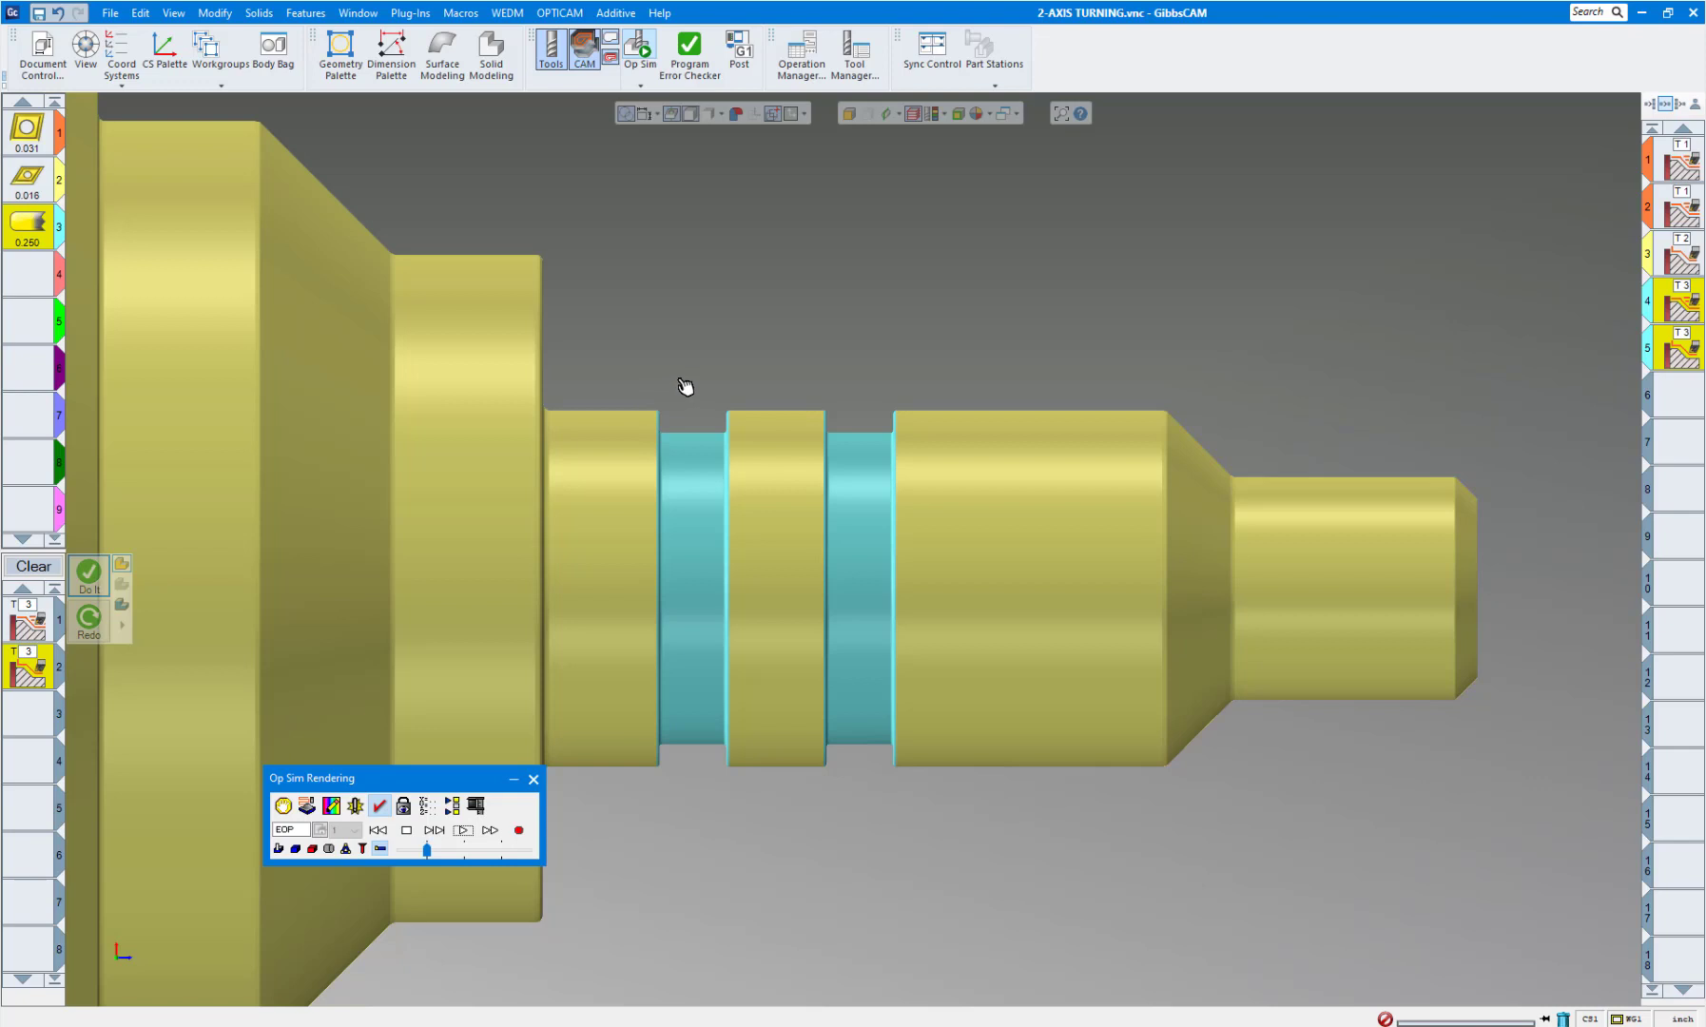
click(534, 780)
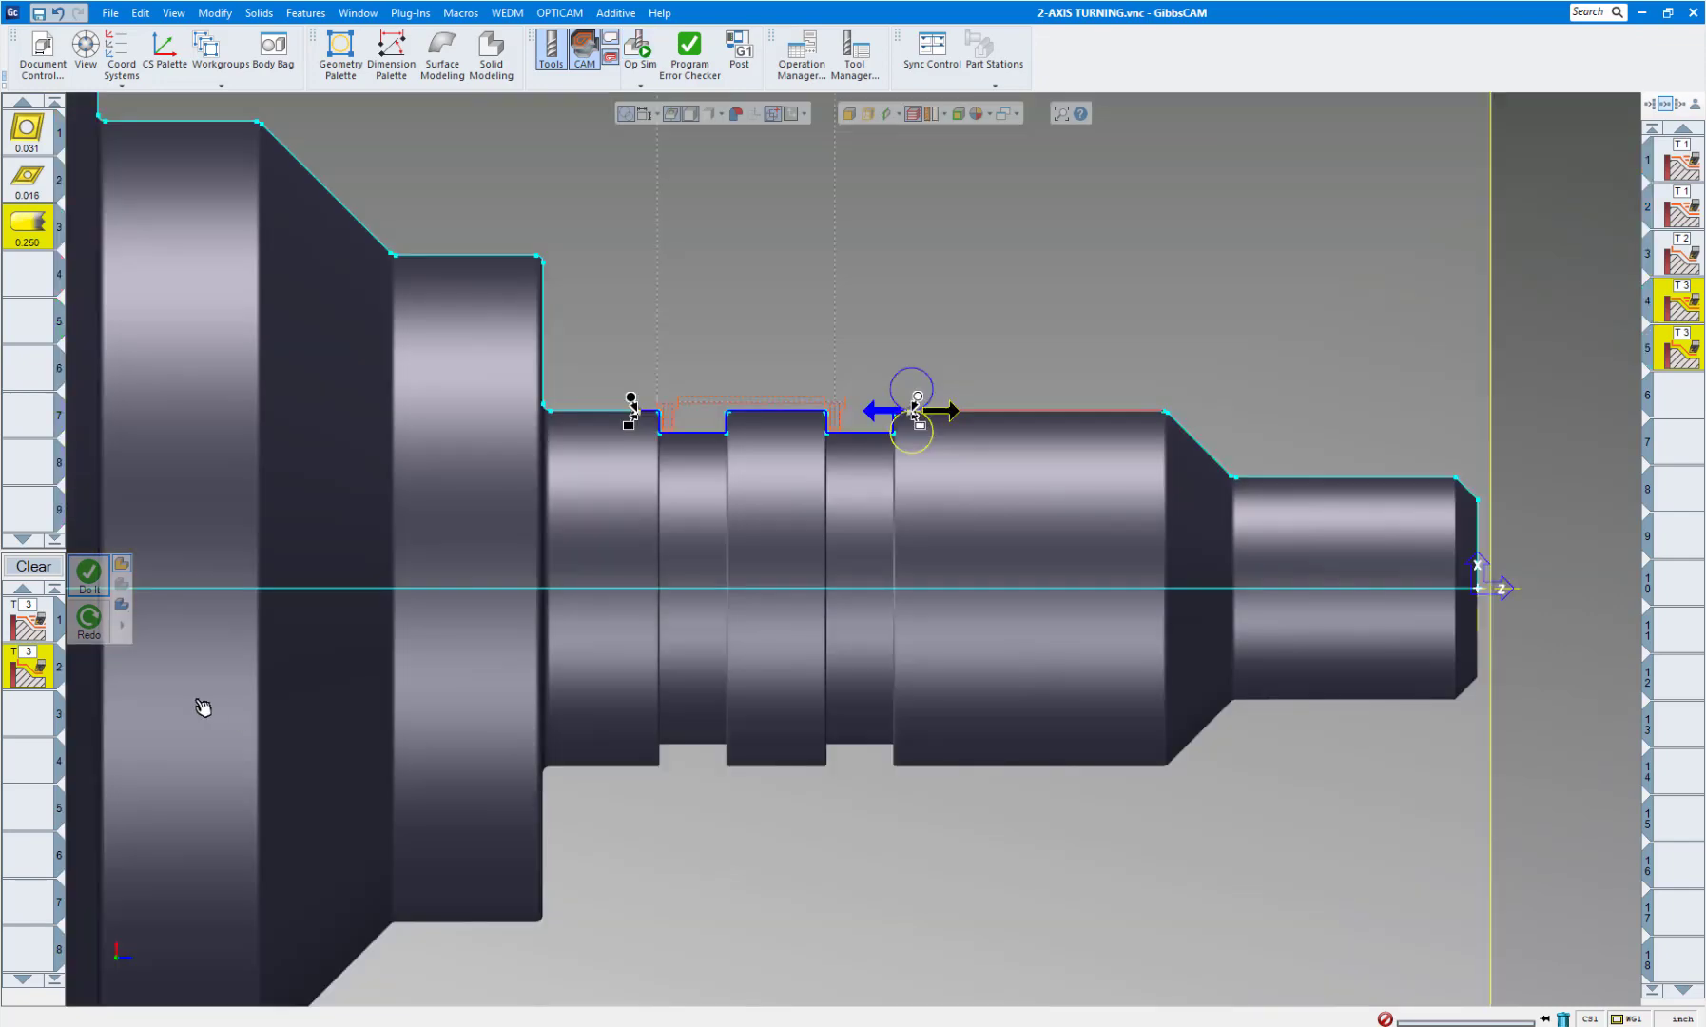
Enable No Drag in the groove contour process and regenerate the groove operations.
double_click(34, 663)
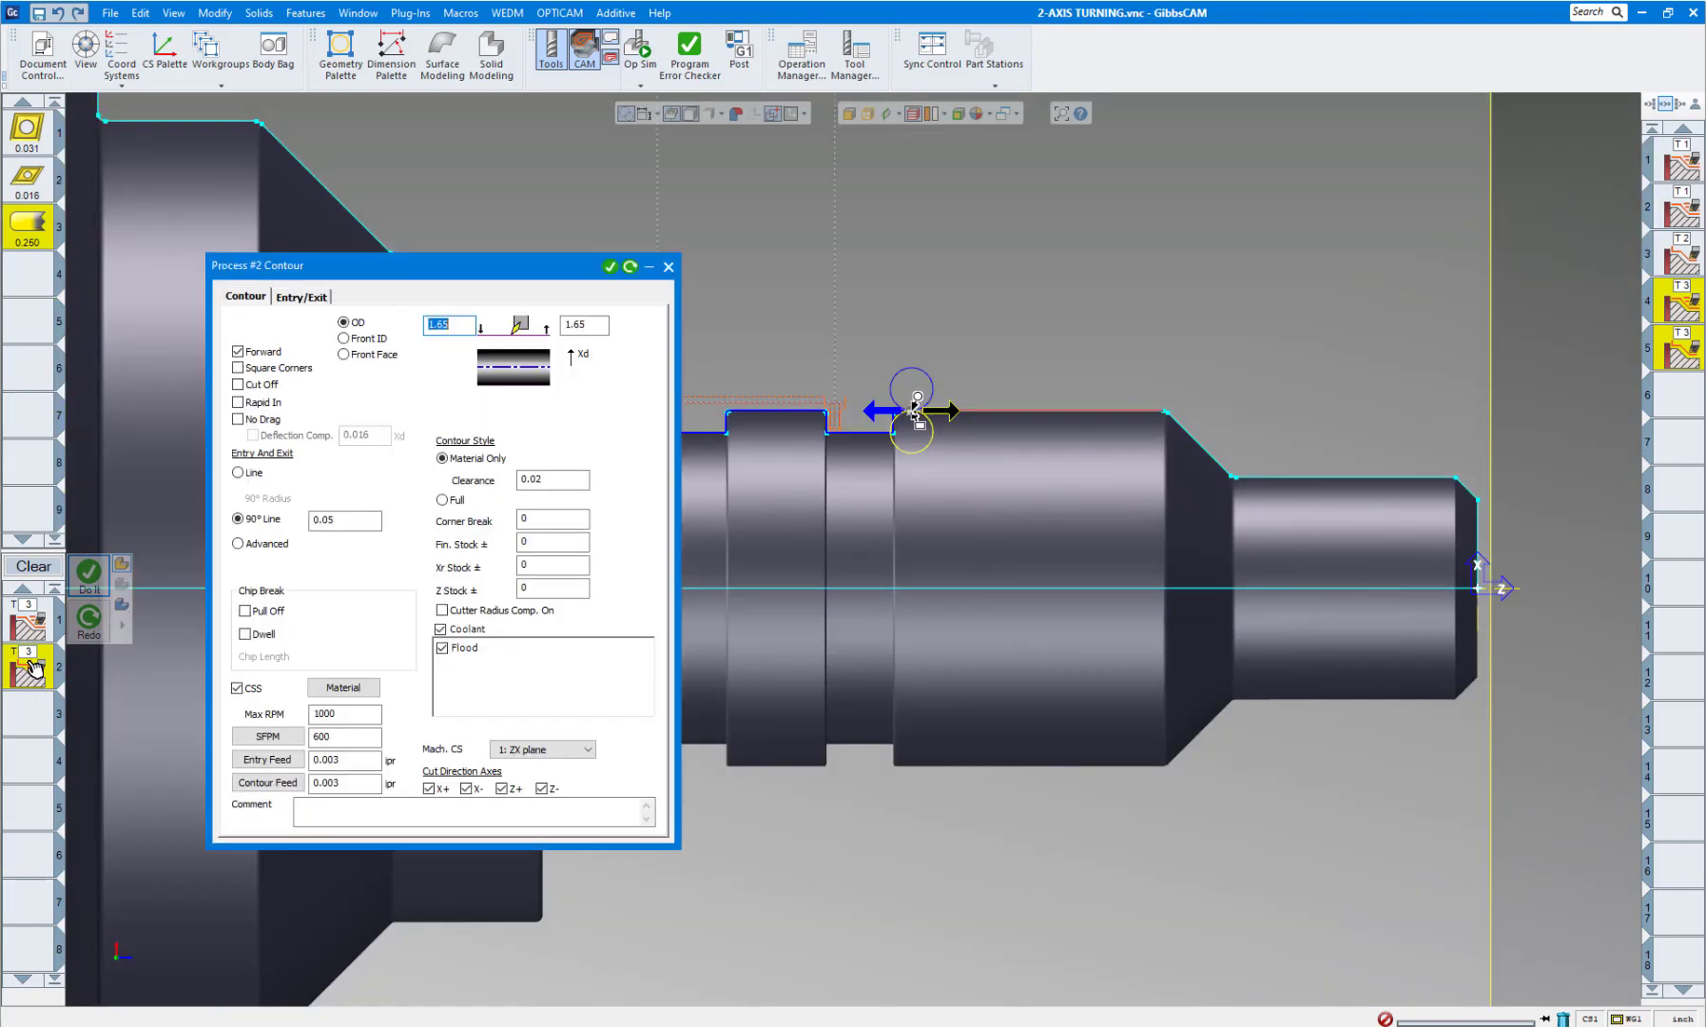
click(237, 420)
click(670, 269)
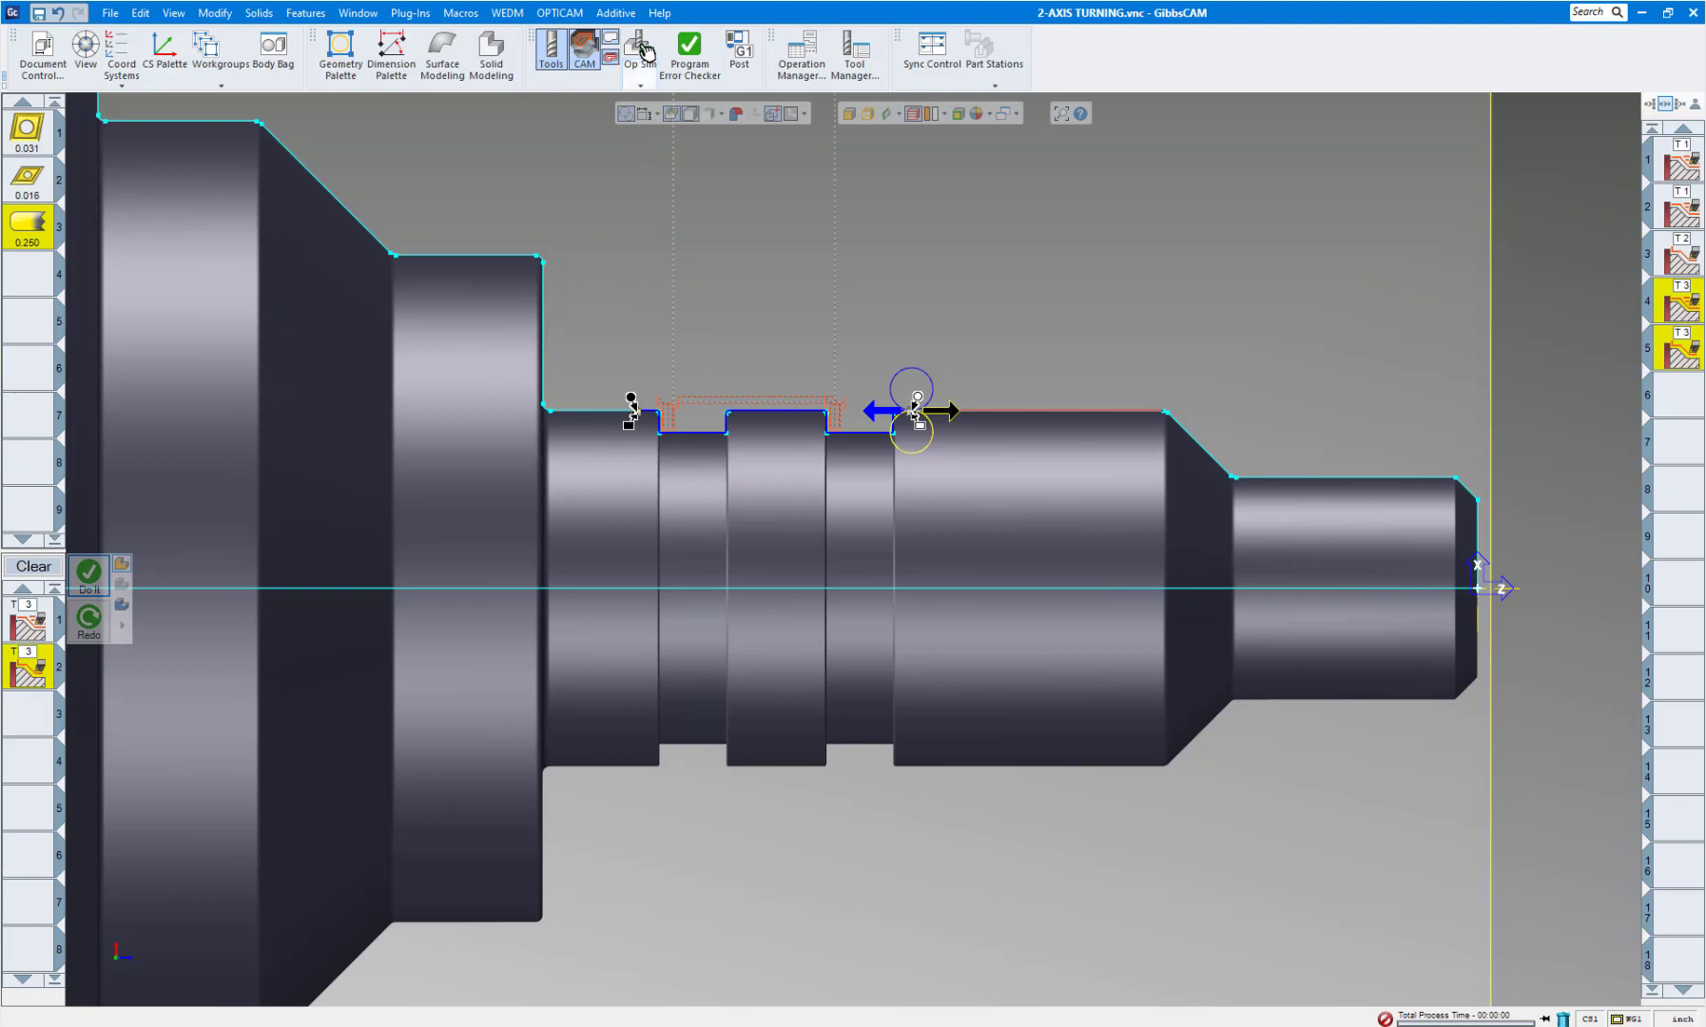
Rerun the simulation through the groove operations to the end of the program and examine the whole machined part.
click(646, 52)
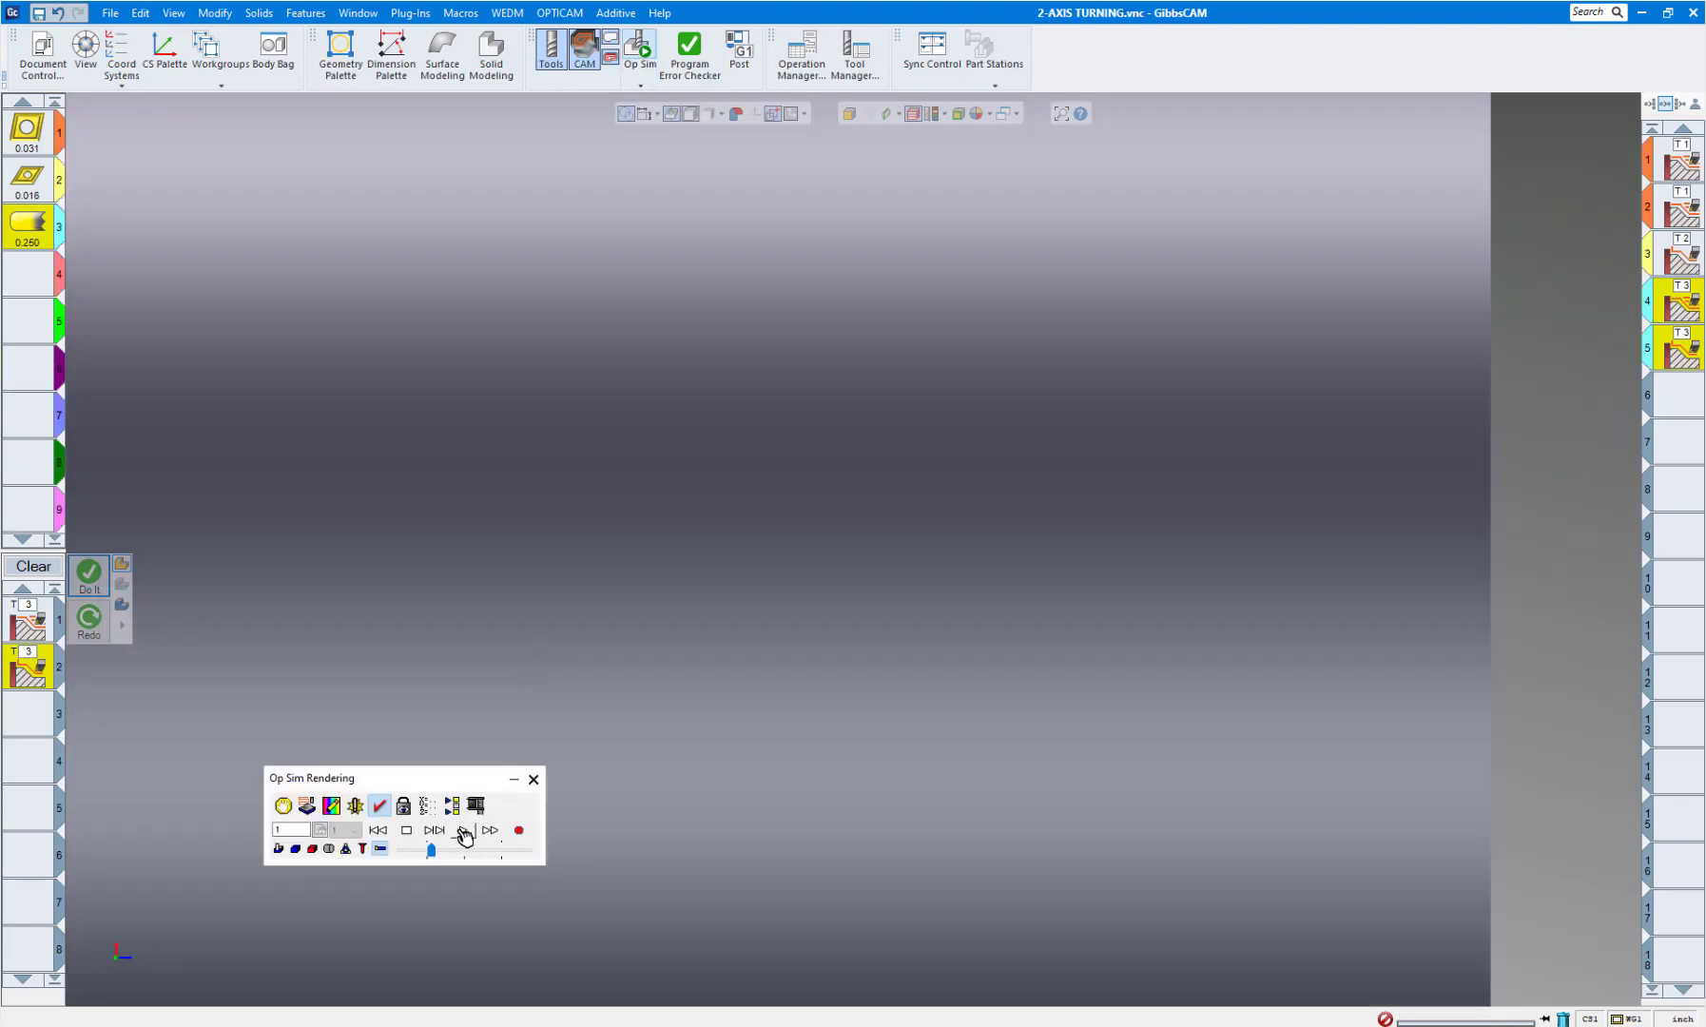
click(464, 833)
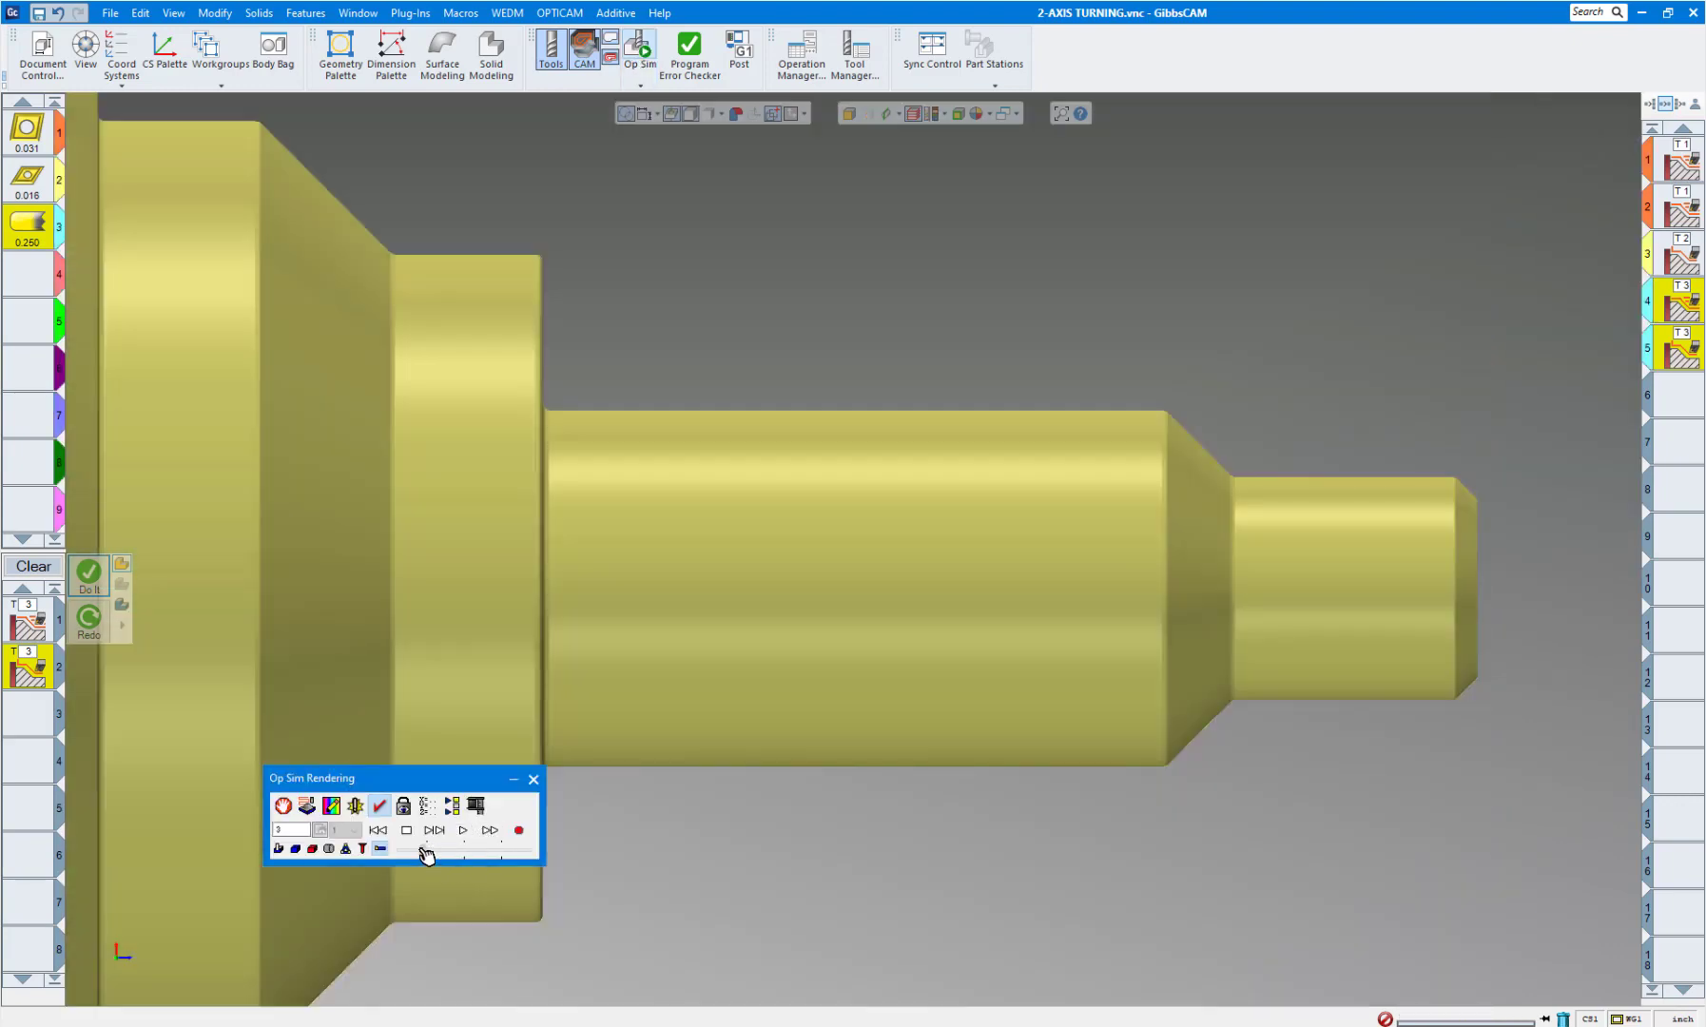
click(465, 833)
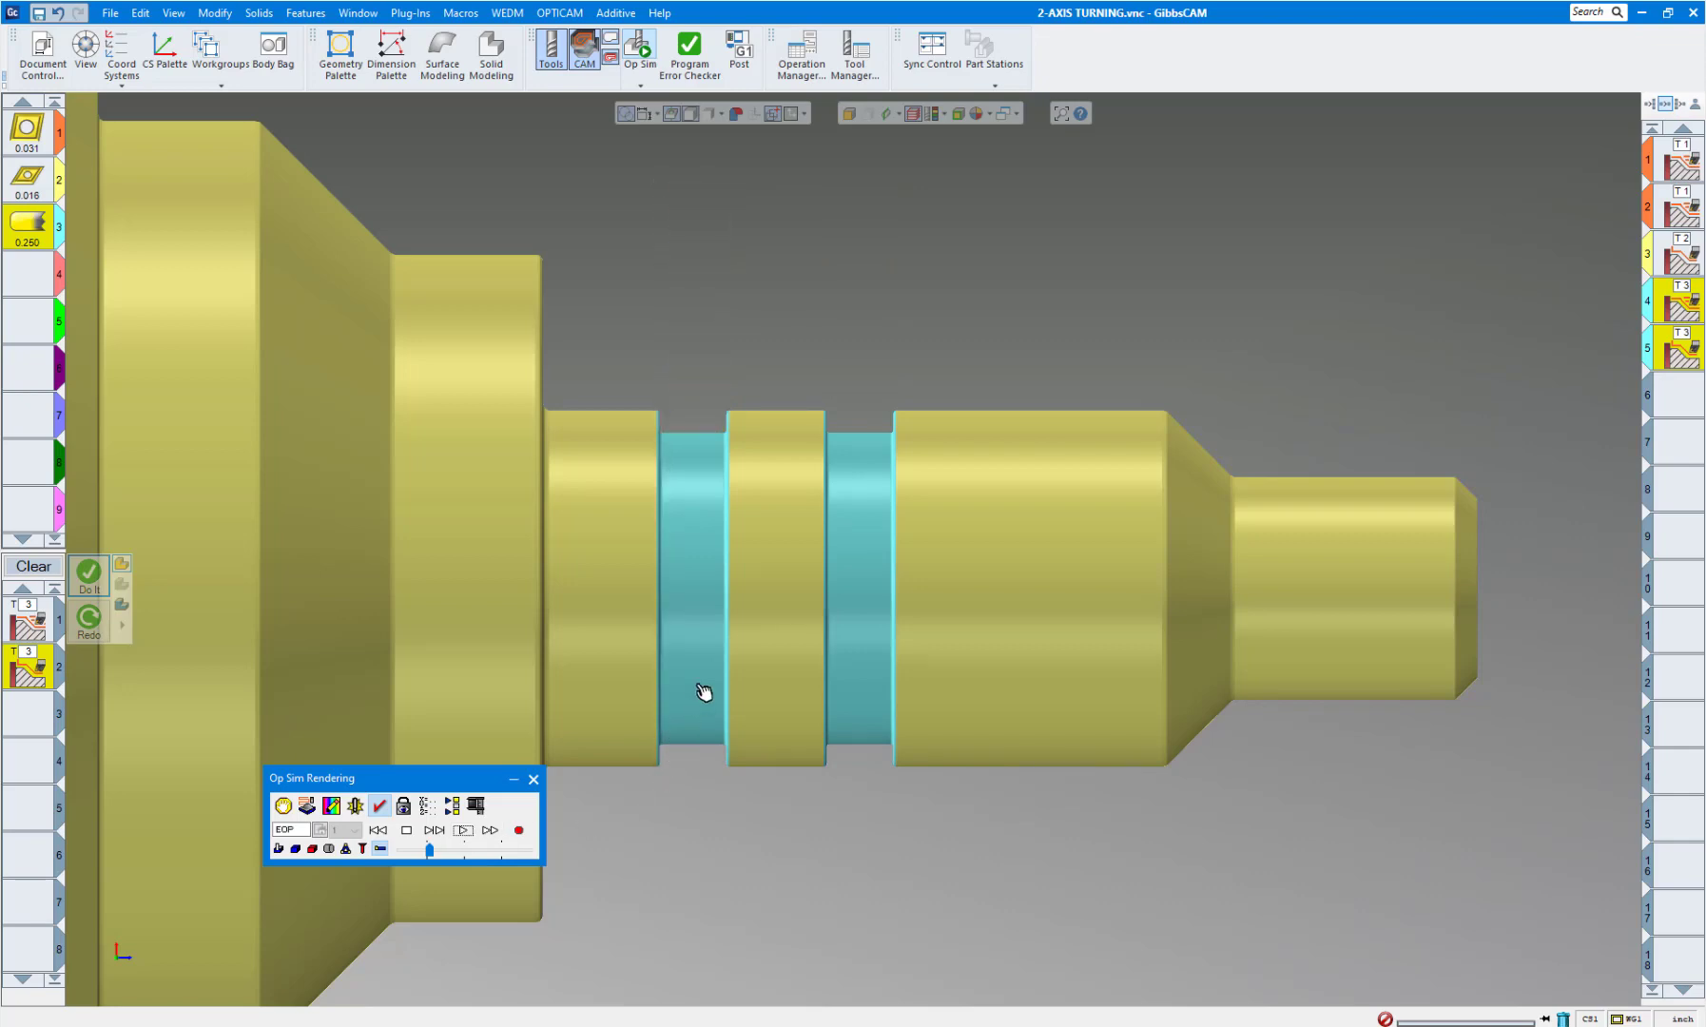
scroll(703, 692, down, 4)
middle_drag(816, 707, 1054, 570)
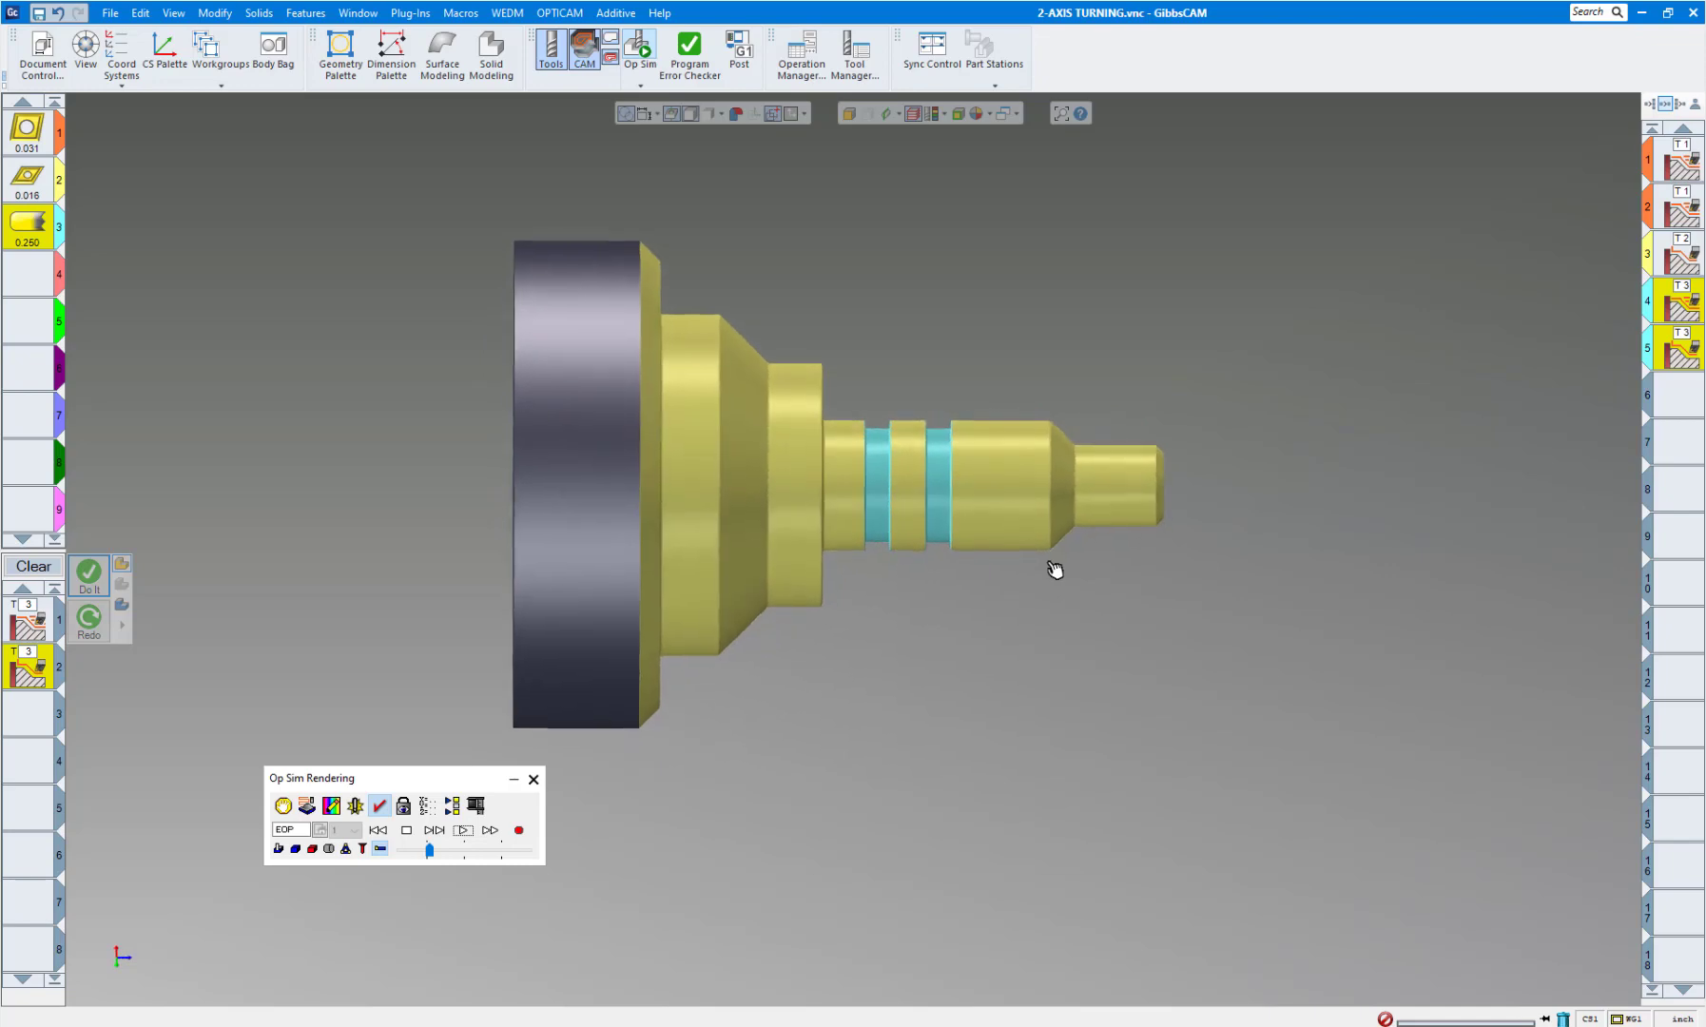